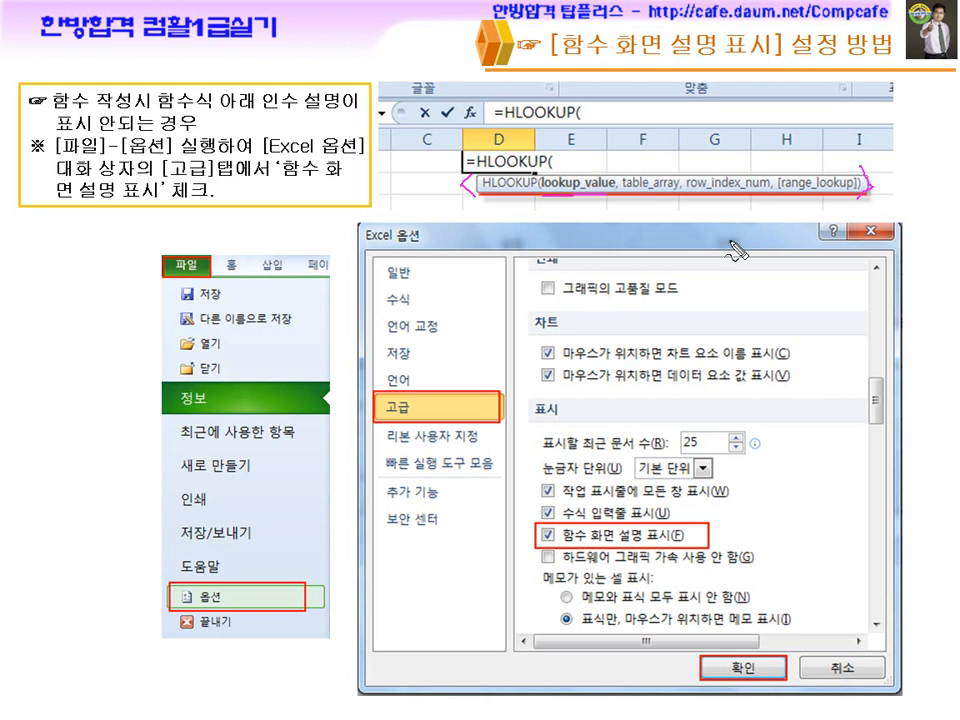
drag(535, 527, 567, 518)
drag(660, 164, 680, 208)
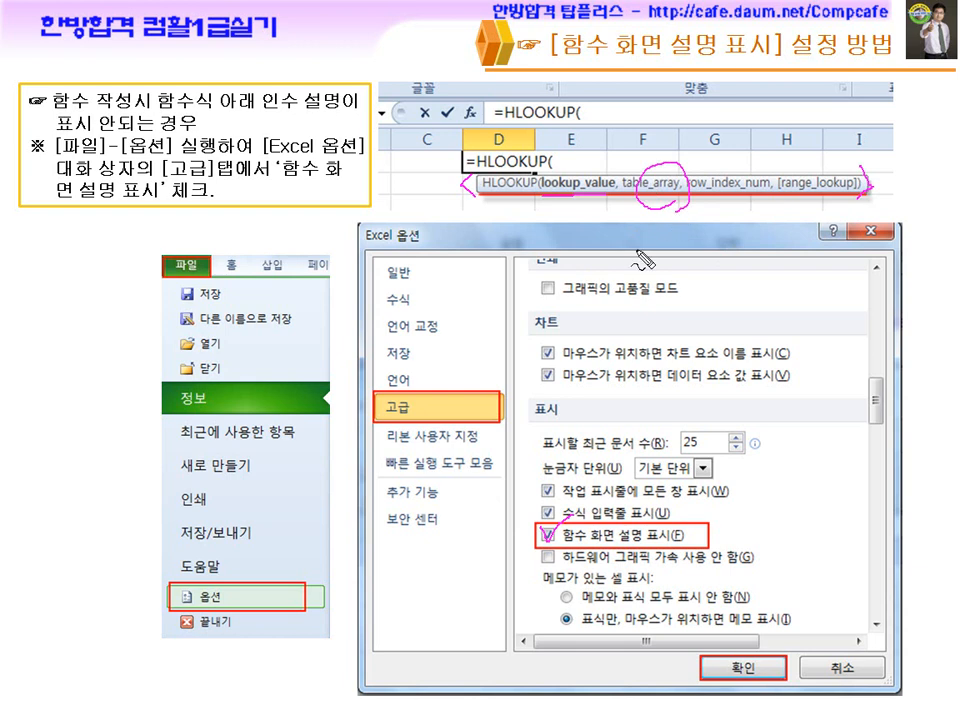
drag(552, 522, 548, 556)
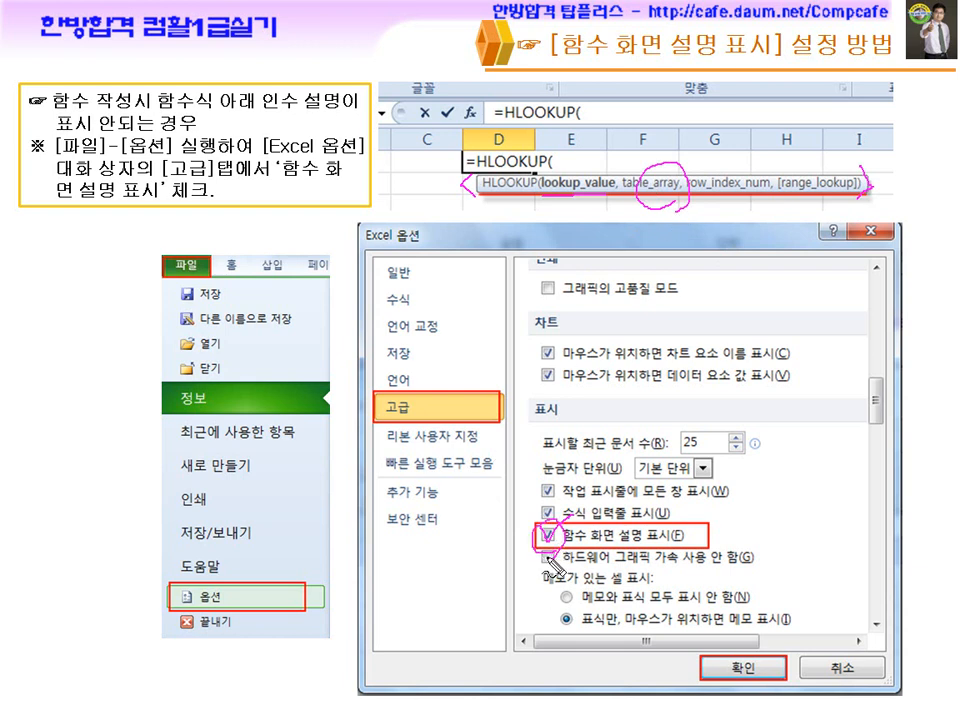
drag(205, 262, 190, 282)
drag(246, 585, 280, 569)
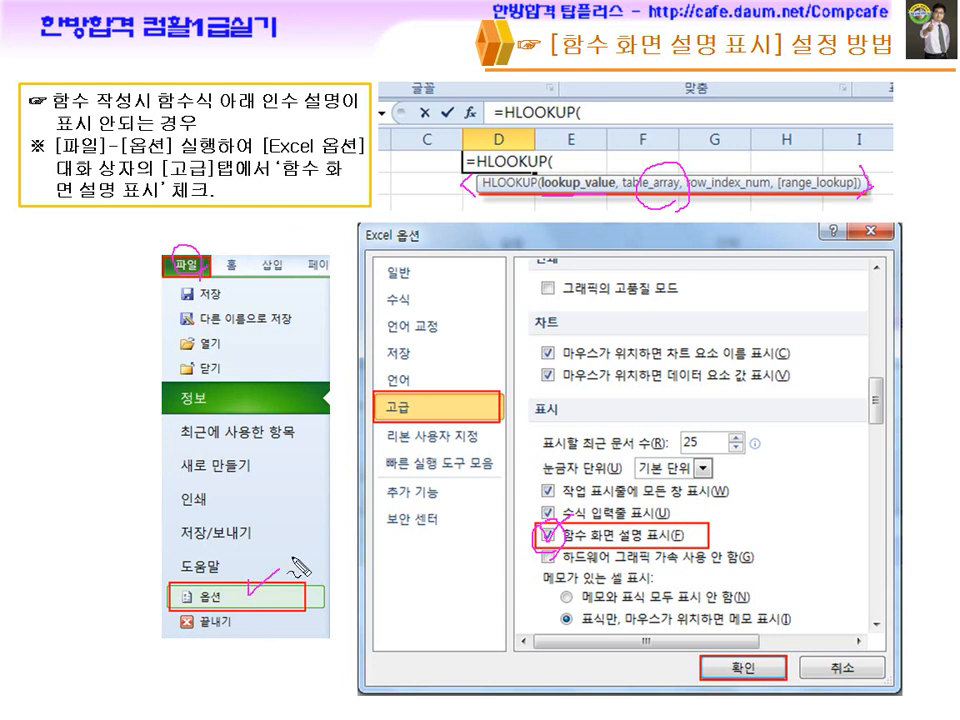
drag(428, 401, 456, 381)
drag(530, 402, 562, 418)
drag(560, 550, 694, 549)
drag(548, 538, 566, 506)
mouse_move(684, 190)
mouse_down()
mouse_move(668, 161)
mouse_move(682, 203)
mouse_up()
drag(541, 196, 612, 197)
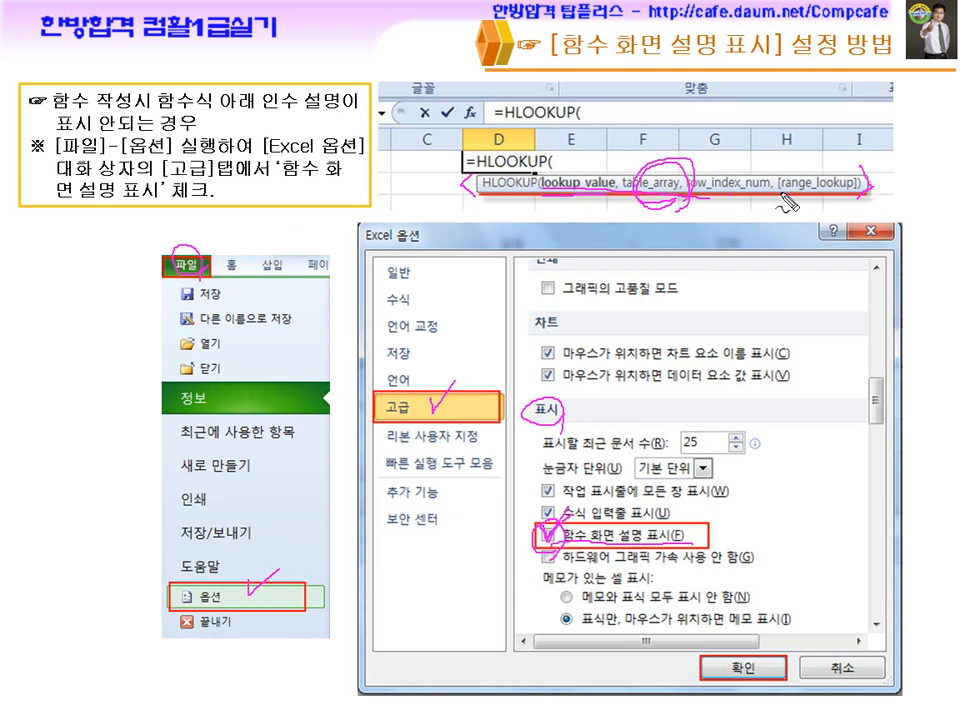
mouse_move(584, 202)
mouse_down()
mouse_move(588, 180)
mouse_move(603, 204)
mouse_up()
drag(663, 189, 682, 198)
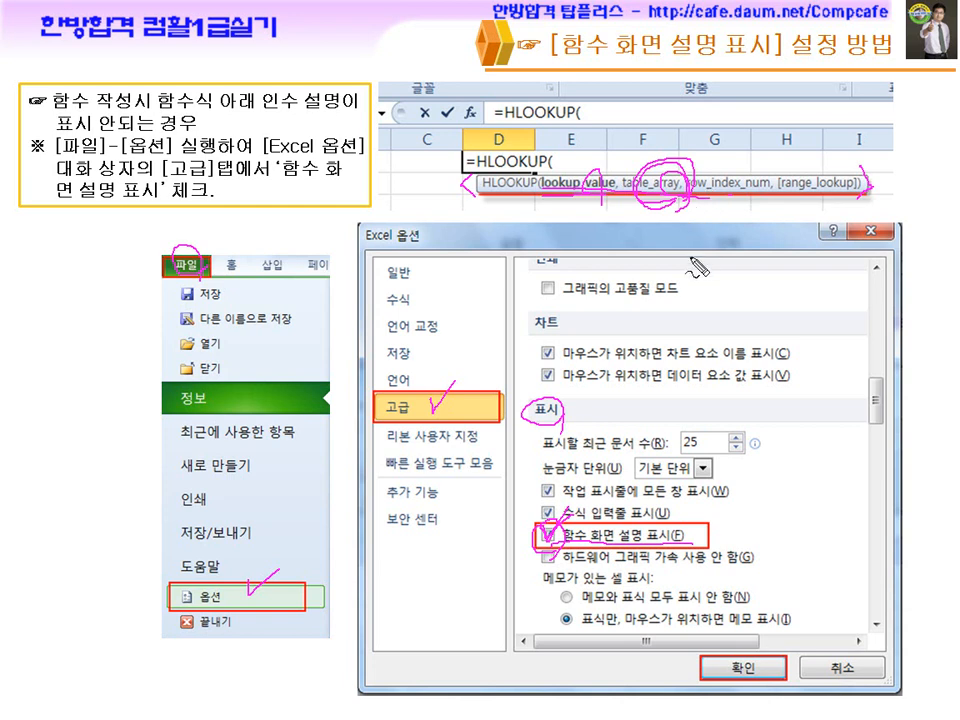
key(Escape)
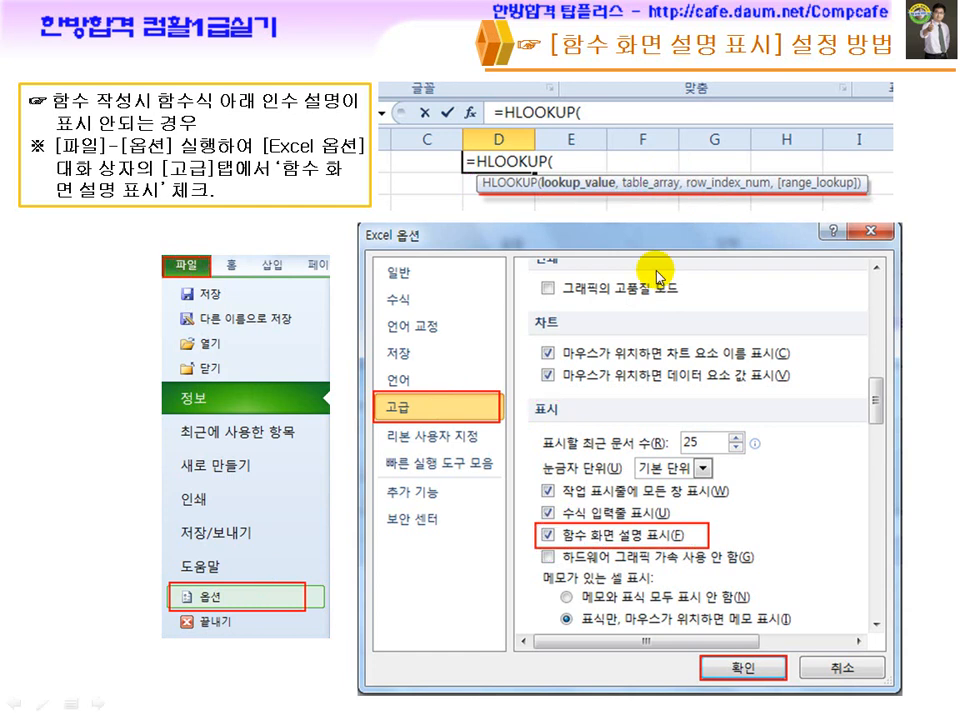
click(657, 271)
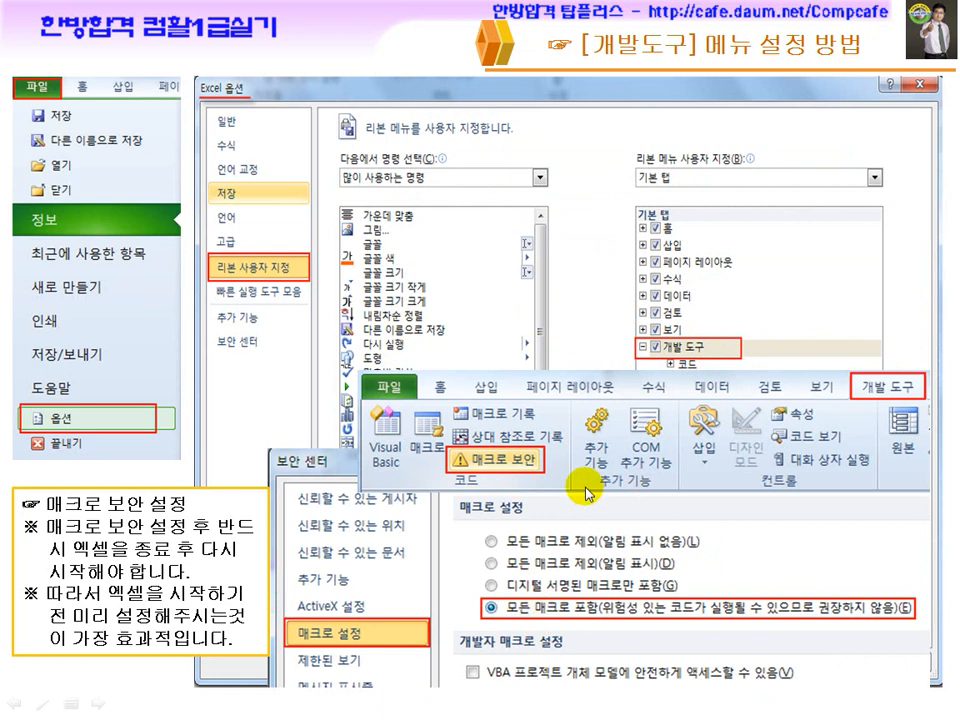
drag(848, 352, 890, 335)
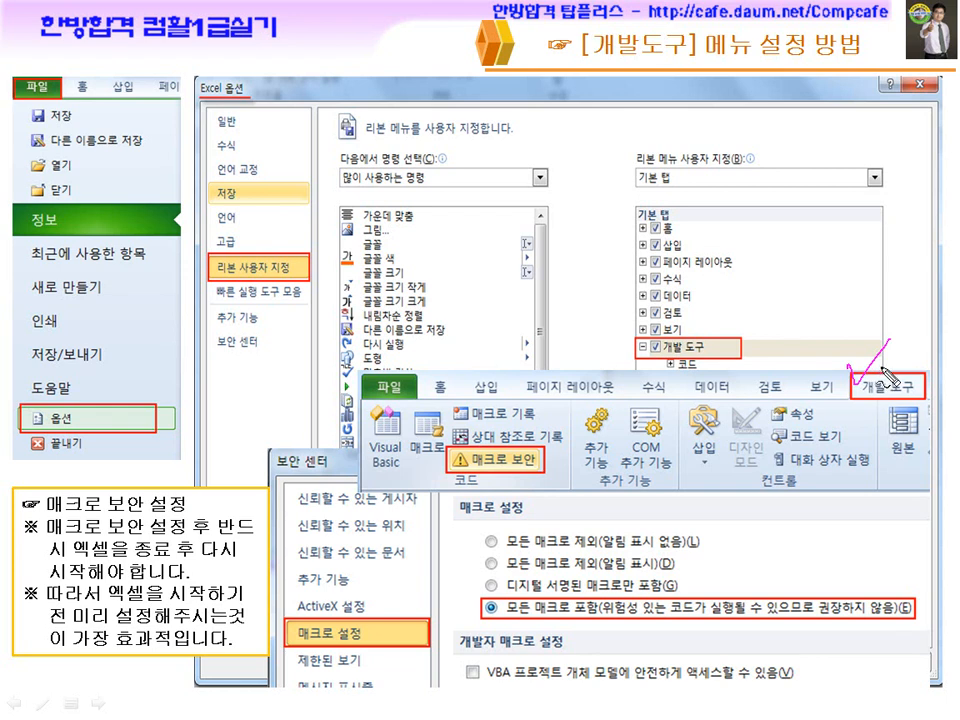
drag(711, 322, 754, 305)
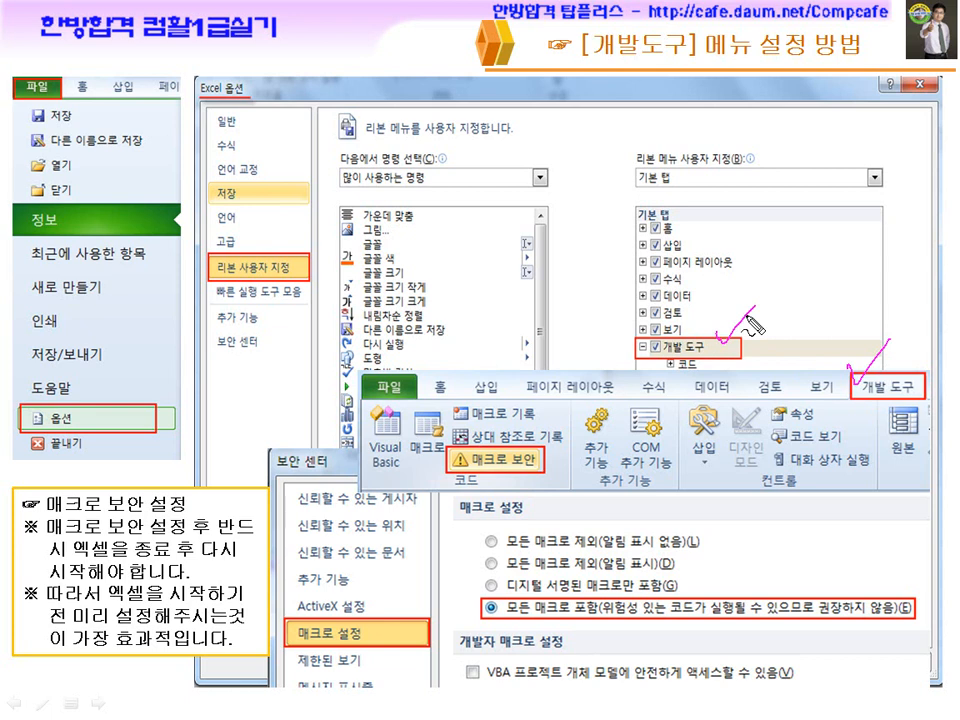
mouse_move(885, 400)
mouse_down()
mouse_move(867, 375)
mouse_move(884, 401)
mouse_up()
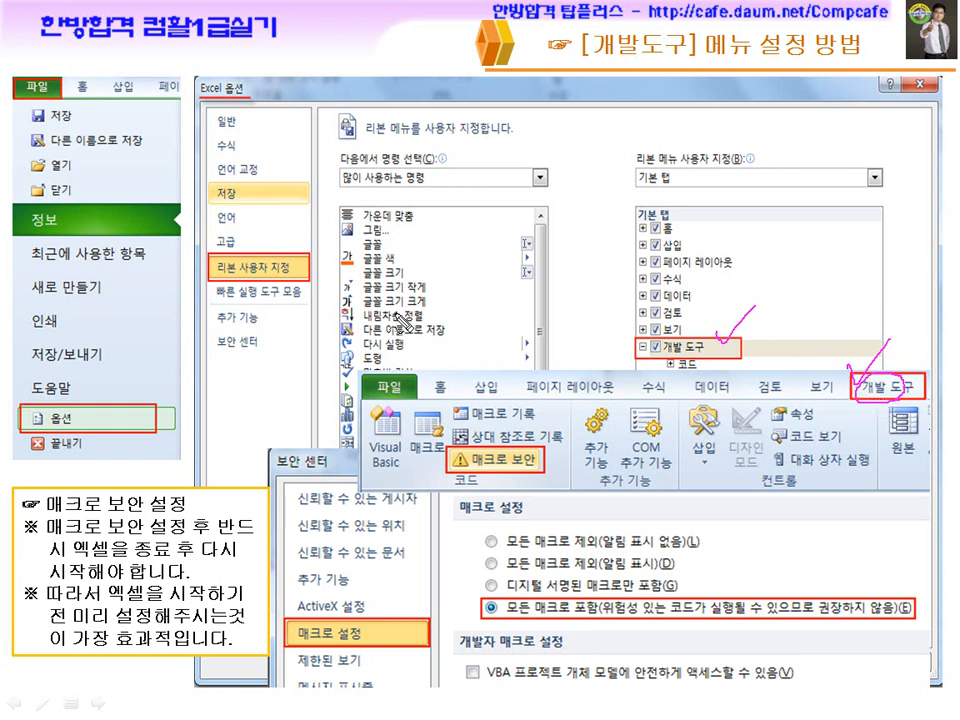
drag(61, 73, 78, 57)
mouse_move(100, 405)
mouse_down()
mouse_move(112, 425)
mouse_move(155, 370)
mouse_up()
drag(249, 233, 273, 225)
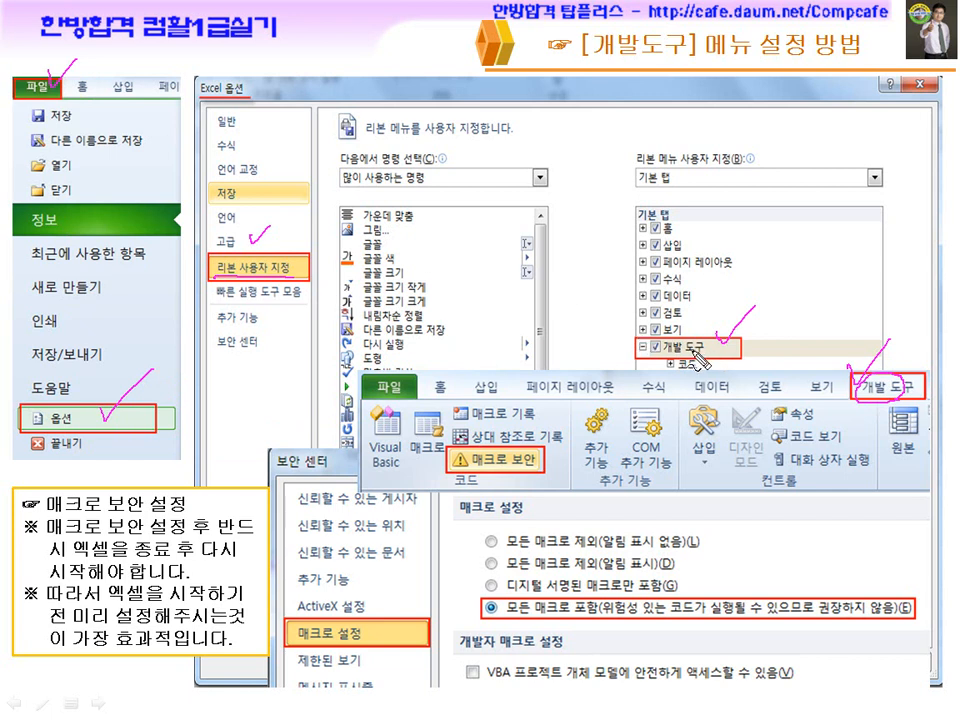
drag(446, 167, 468, 158)
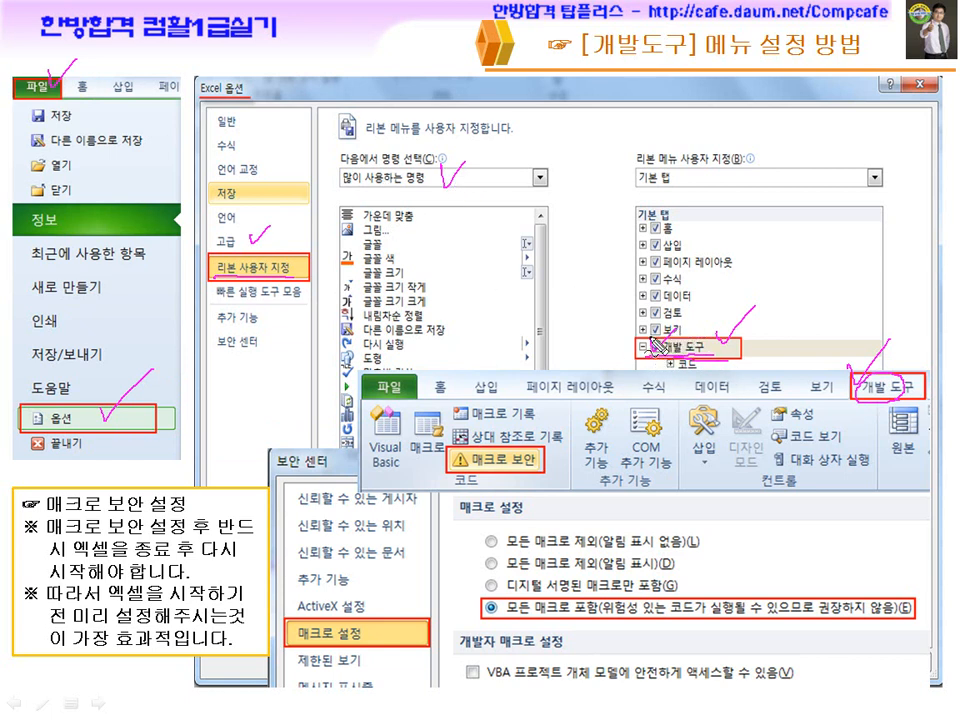
mouse_move(862, 405)
mouse_down()
mouse_move(878, 364)
mouse_move(848, 368)
mouse_move(822, 400)
mouse_move(838, 412)
mouse_move(884, 409)
mouse_up()
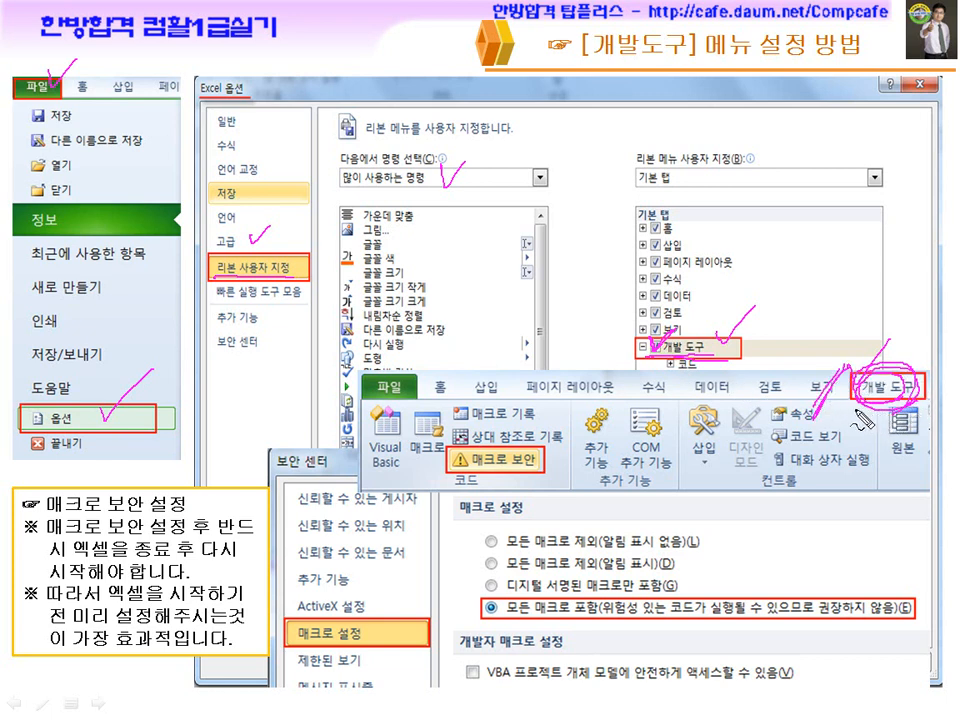
drag(497, 482, 520, 452)
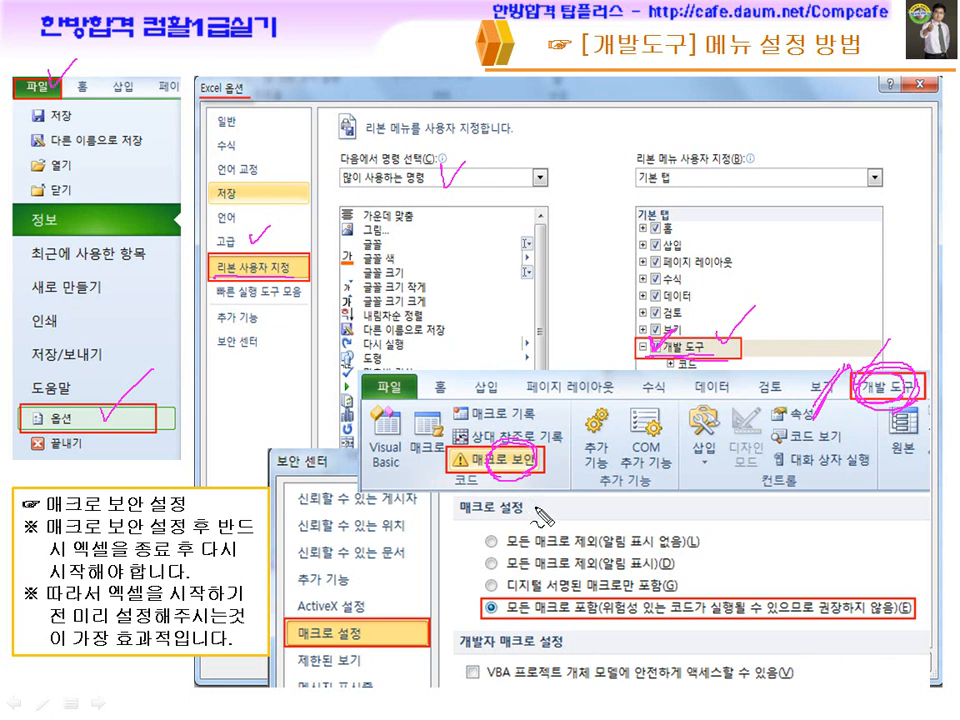
drag(369, 606, 394, 600)
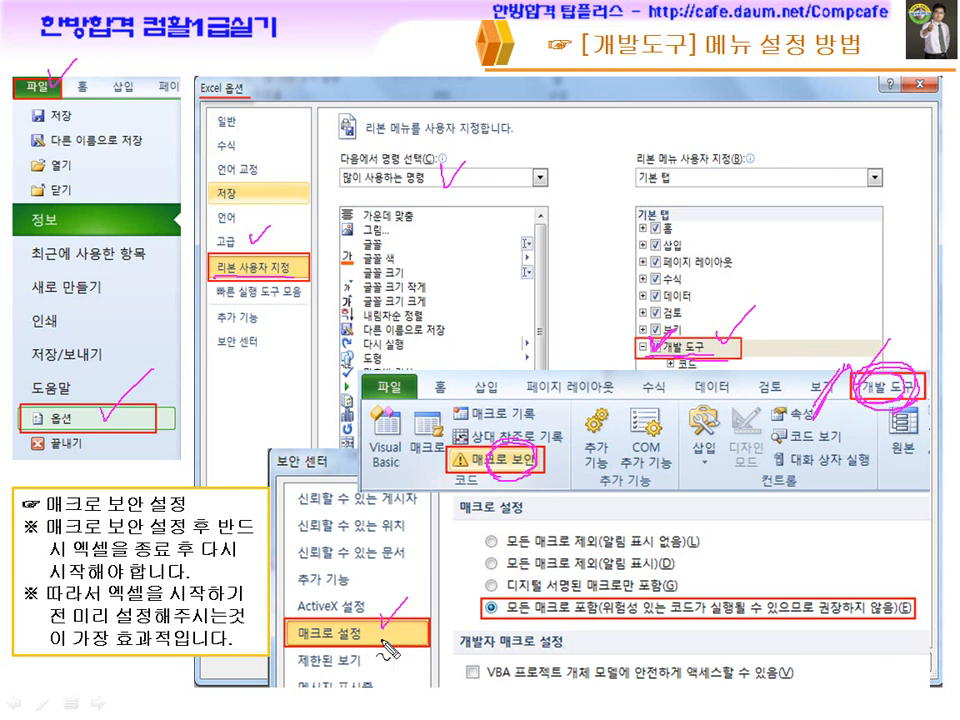
drag(517, 634, 597, 634)
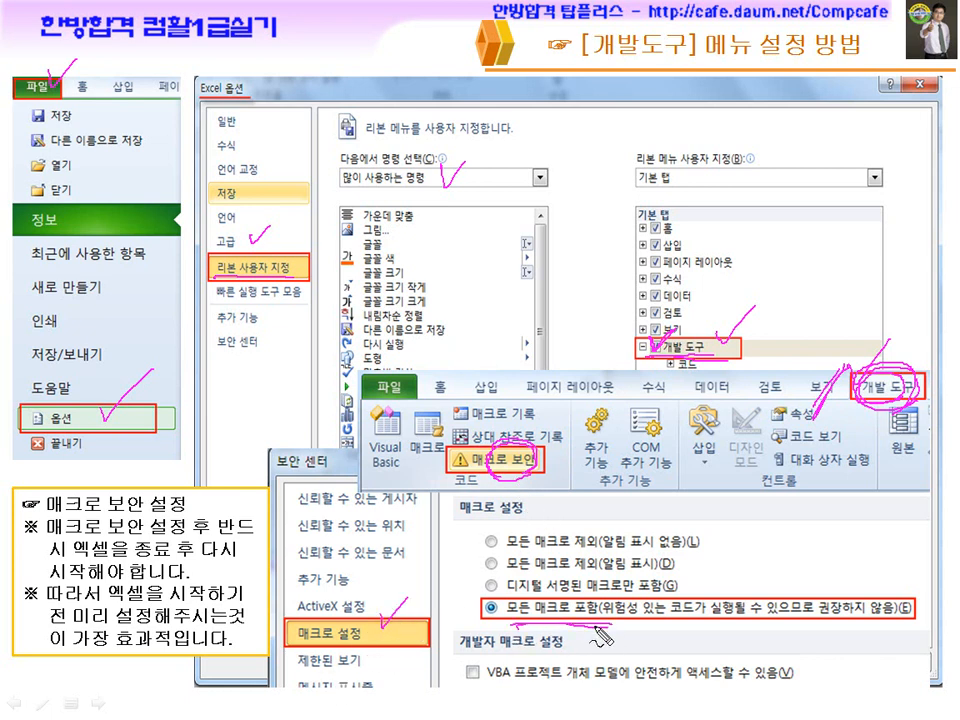
mouse_move(488, 540)
mouse_down()
mouse_move(497, 560)
mouse_move(690, 560)
mouse_up()
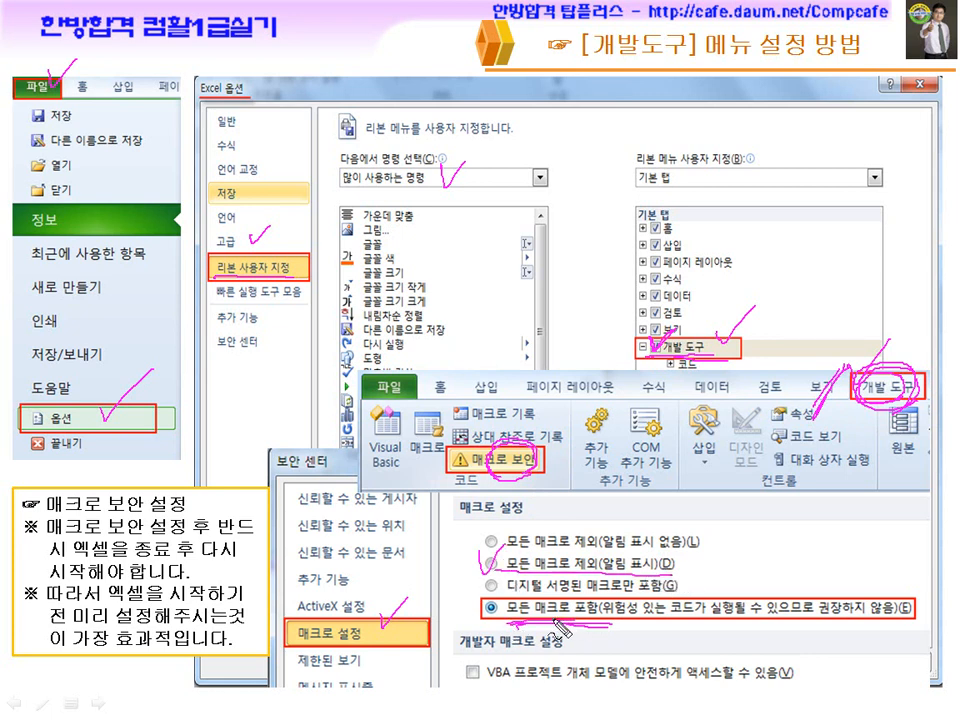
drag(193, 492, 206, 486)
drag(42, 537, 256, 535)
drag(72, 566, 193, 572)
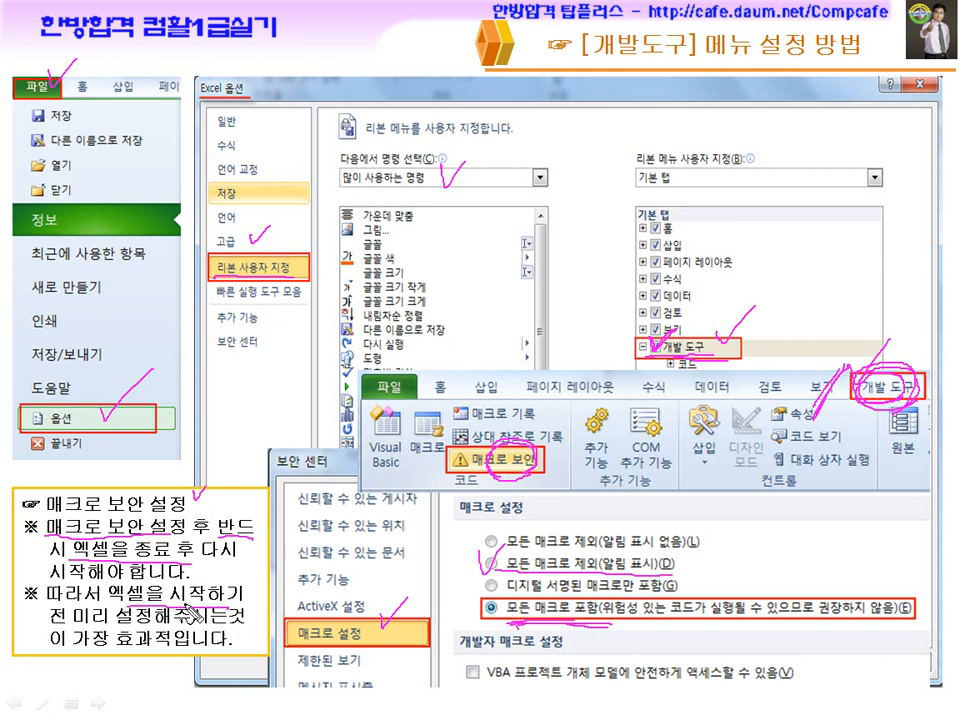
drag(115, 606, 204, 608)
drag(82, 627, 168, 628)
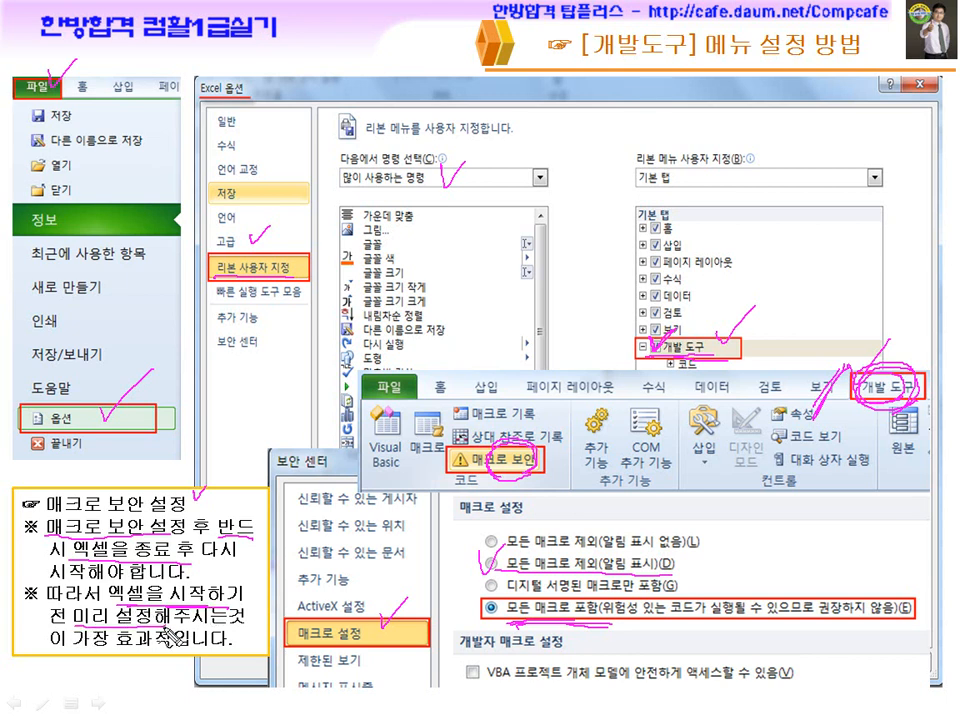
drag(95, 652, 166, 656)
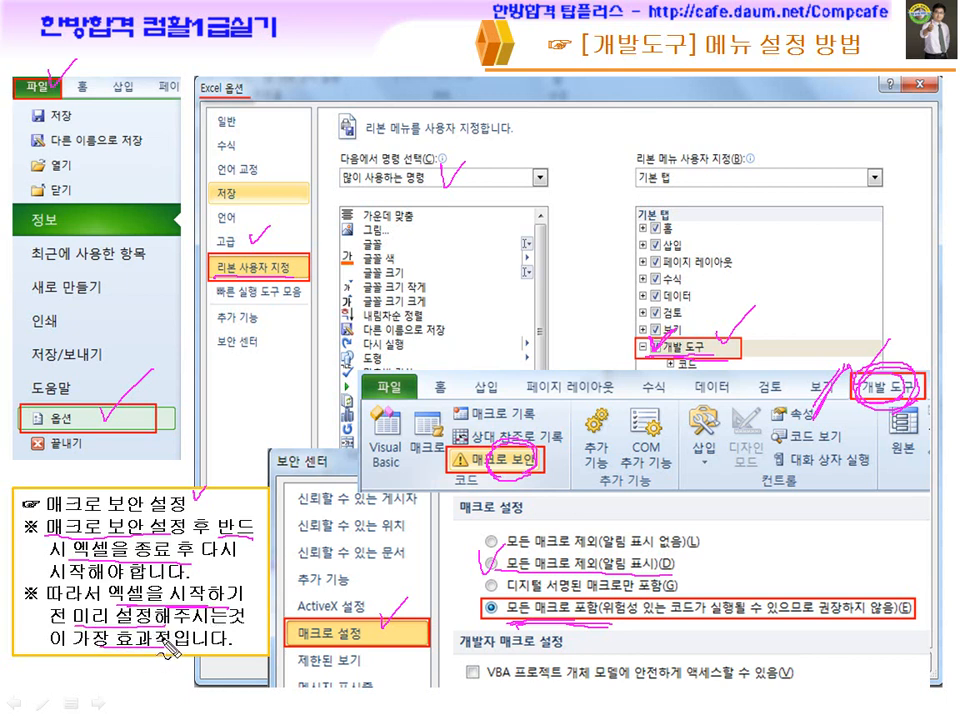
drag(466, 602, 486, 610)
mouse_move(515, 620)
mouse_down()
mouse_move(536, 603)
mouse_move(529, 615)
mouse_up()
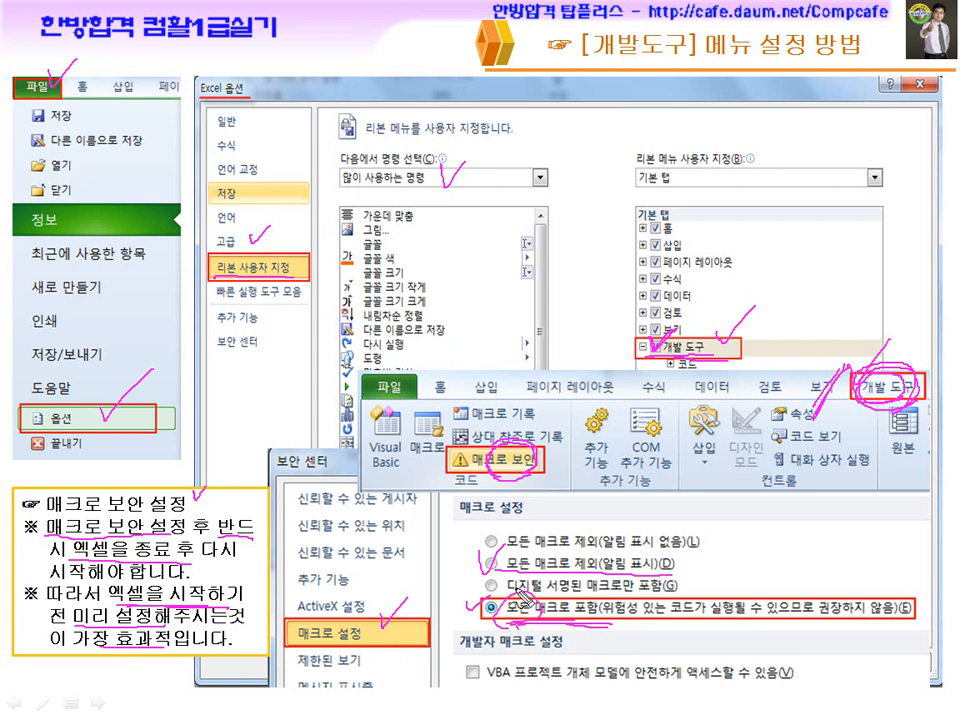
key(Escape)
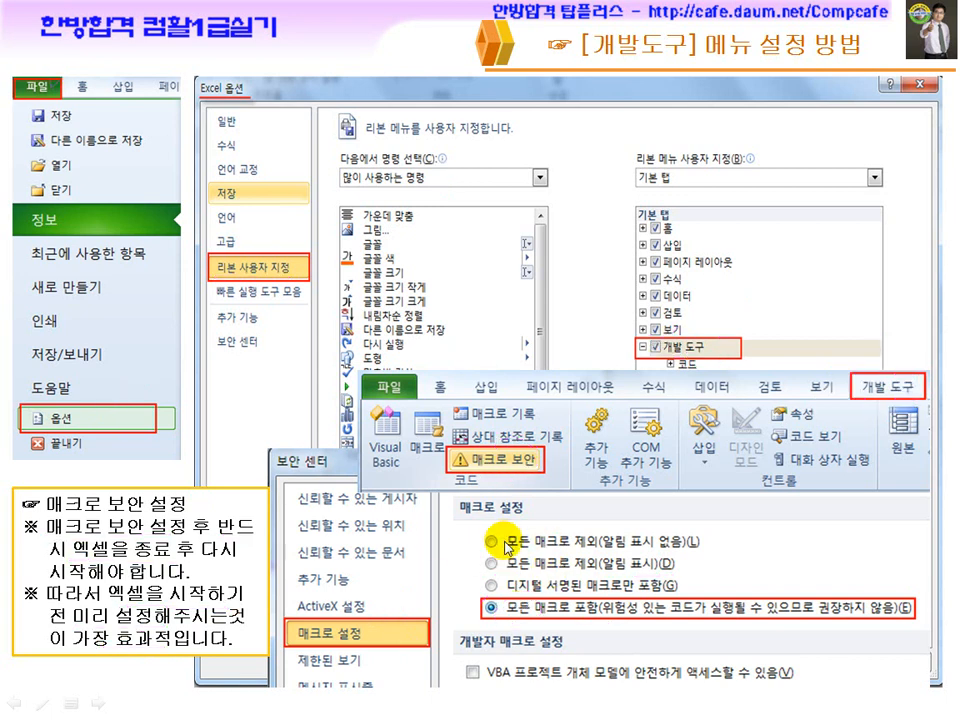
click(508, 542)
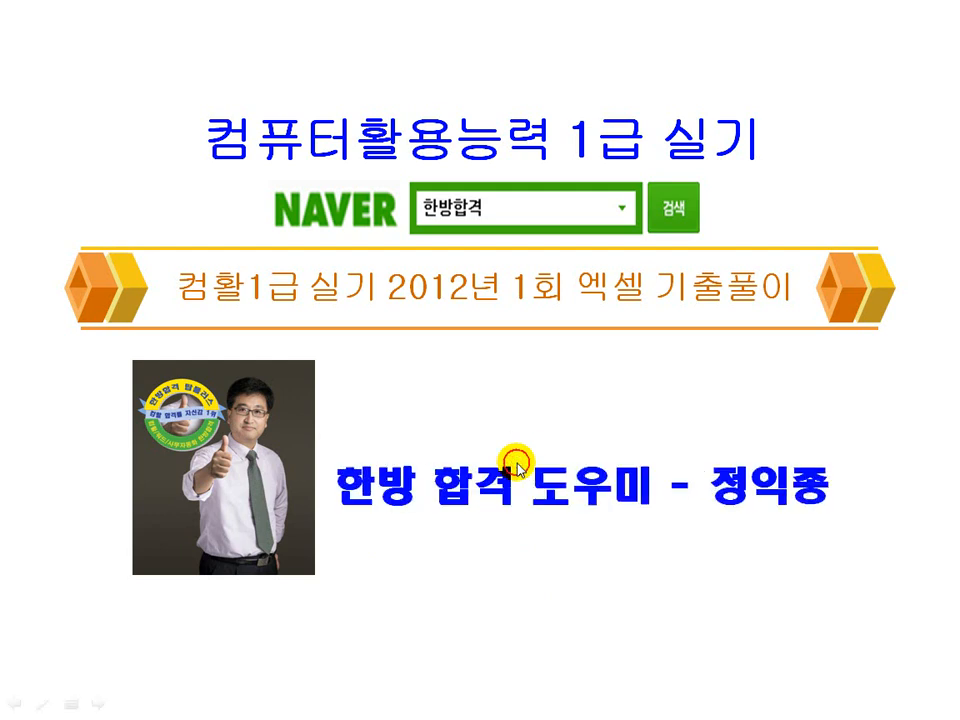
click(518, 465)
click(518, 465)
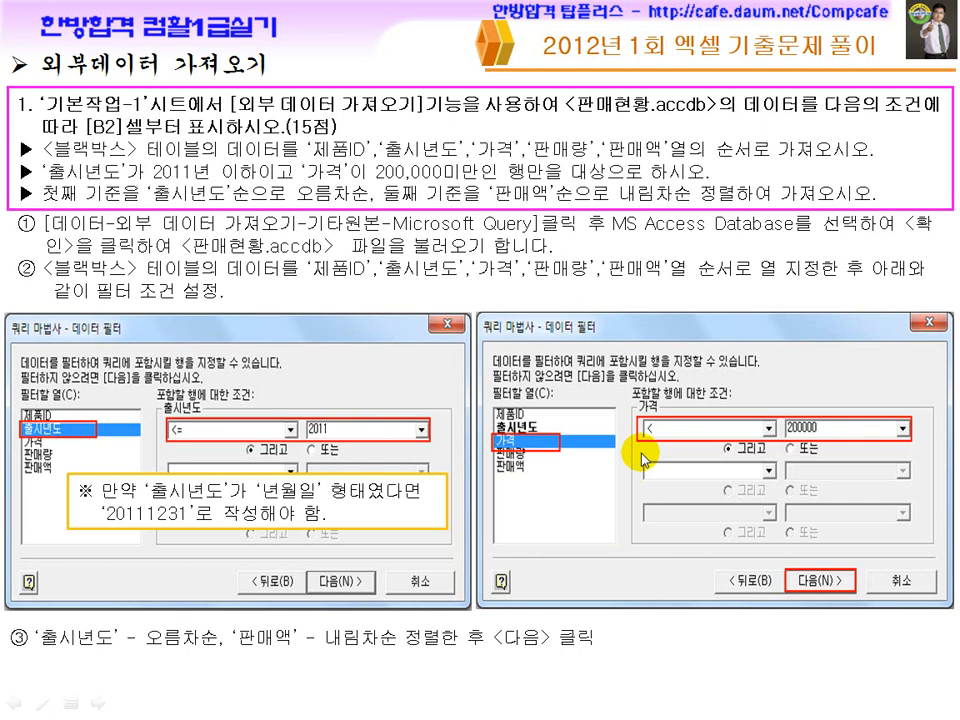
click(391, 508)
click(513, 437)
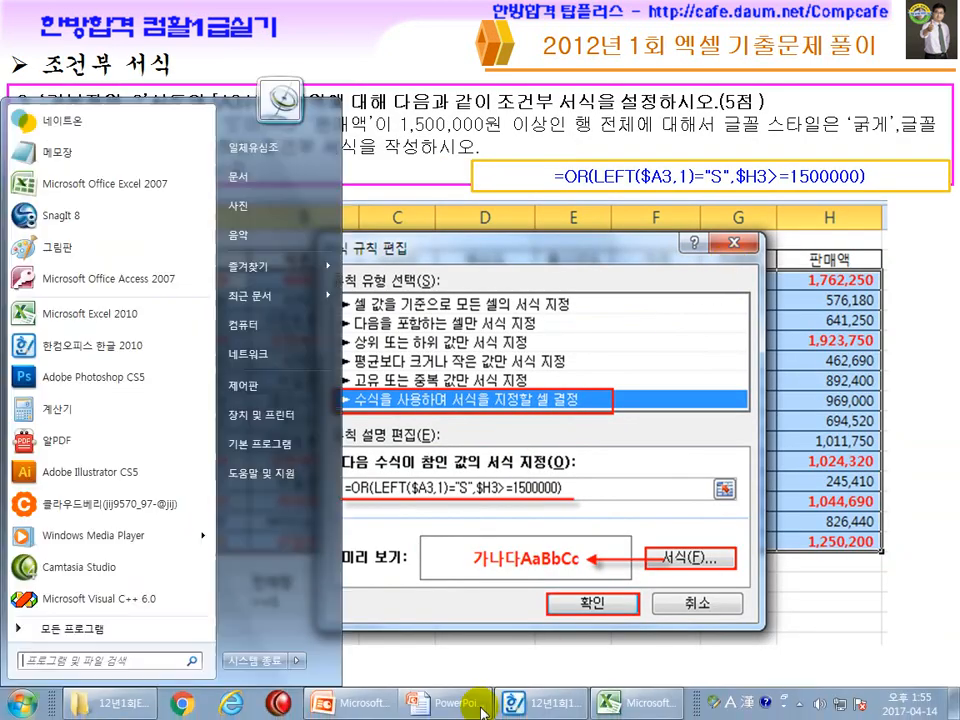
Switch to the Hangul exam document and the 12년_1회 1급E형(문제).xlsm workbook, ending in the 12년1회E형 기출문제 folder in Windows Explorer
click(560, 703)
click(611, 700)
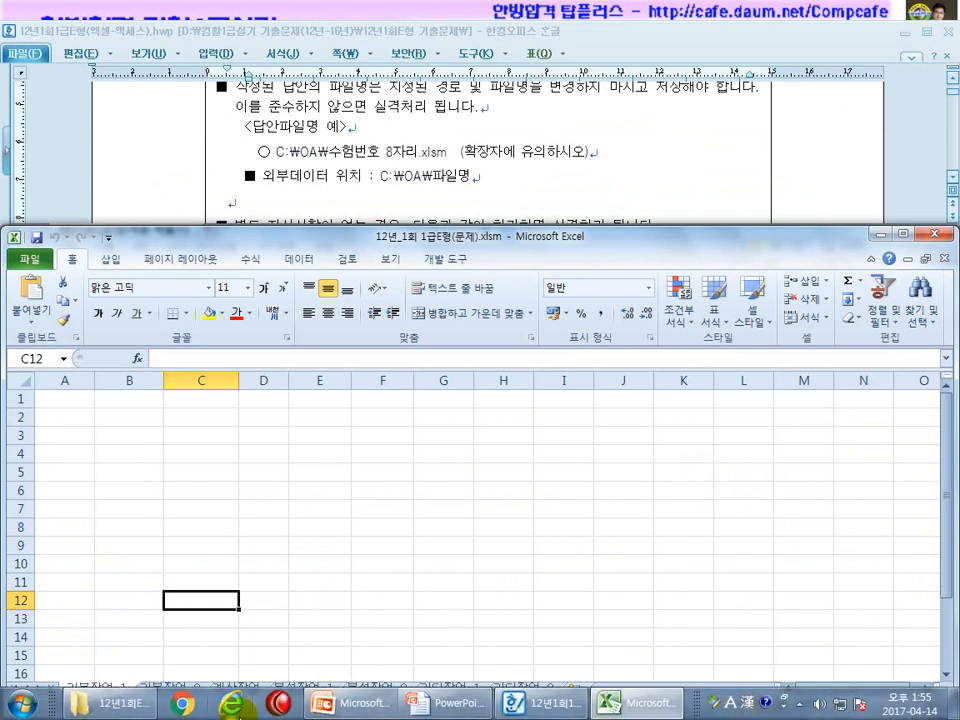
click(110, 703)
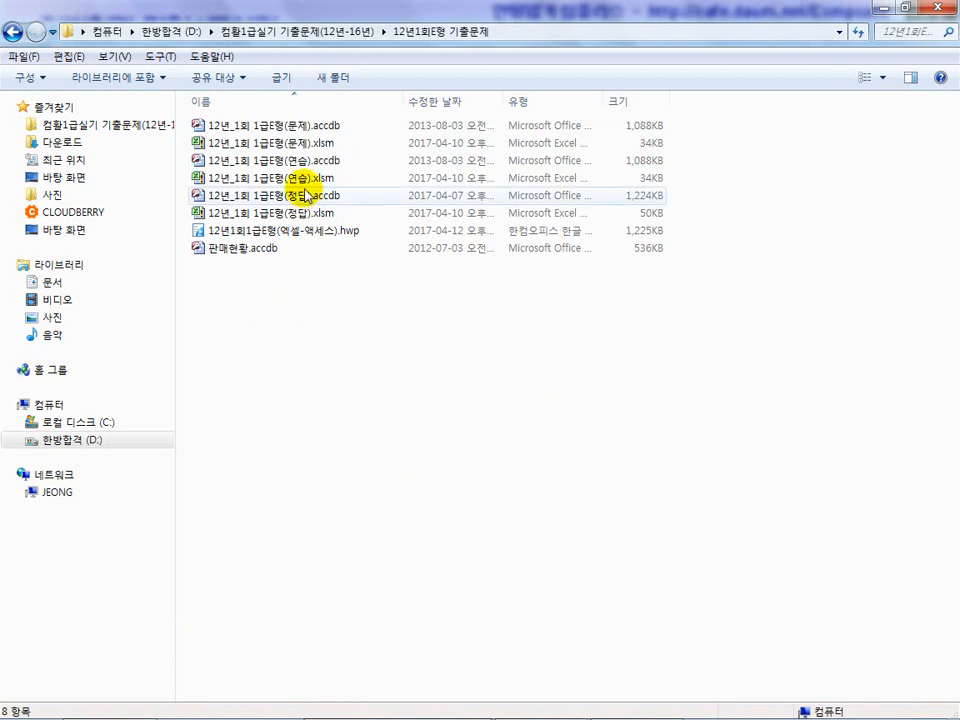
Examine the folder's 문제, 연습 and 정답 workbooks and the 12년1회1급E형(엑셀-액세스).hwp exam document by selecting them one after another
click(300, 127)
click(287, 142)
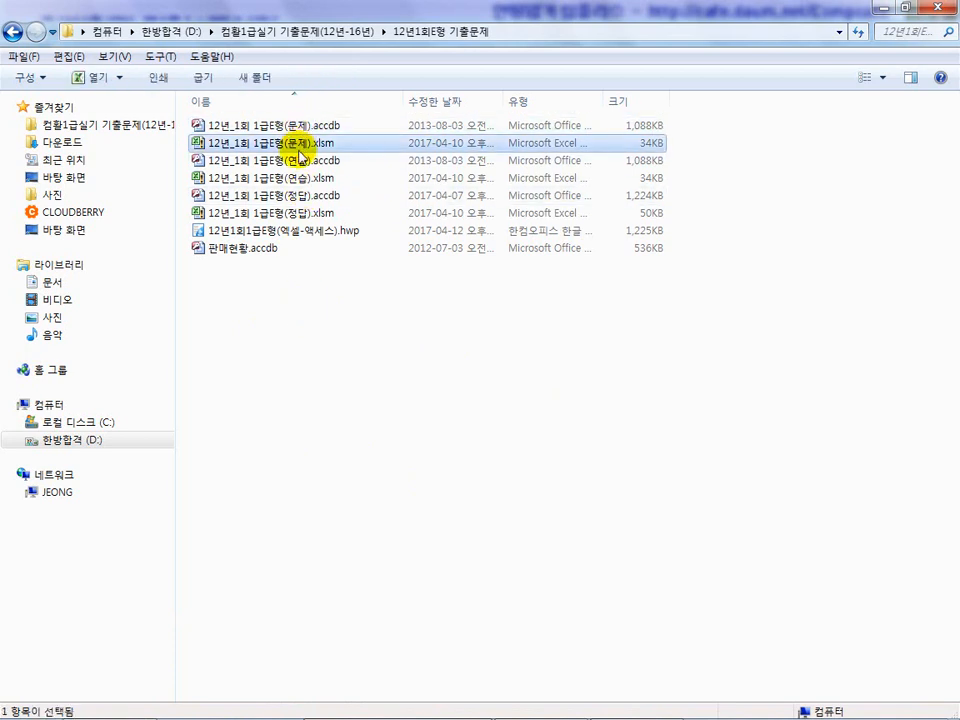
click(297, 178)
click(290, 145)
click(290, 177)
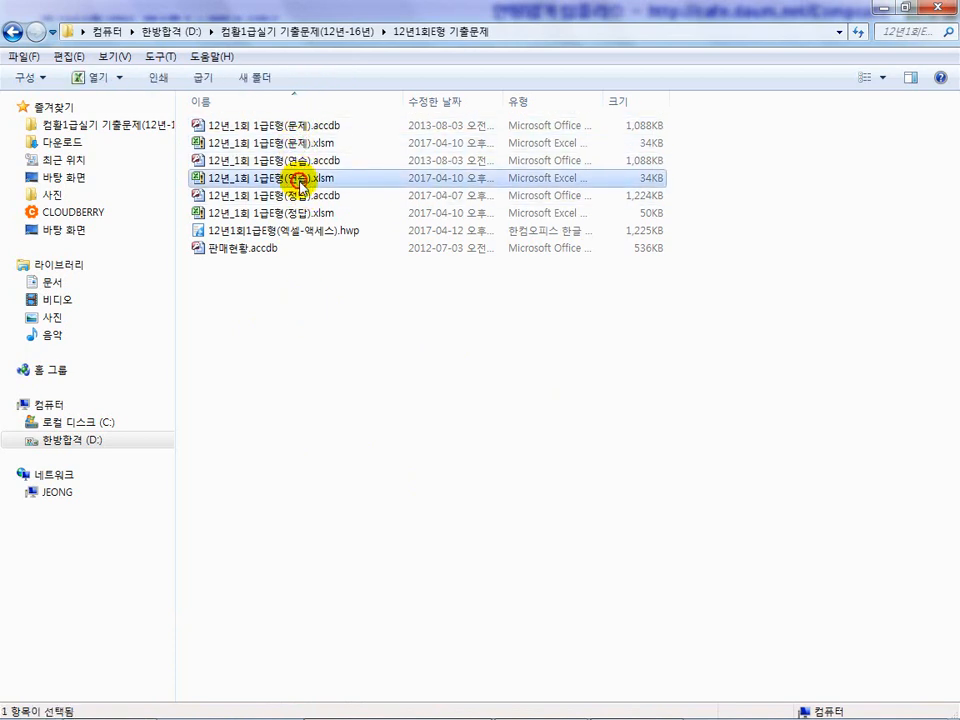
click(300, 213)
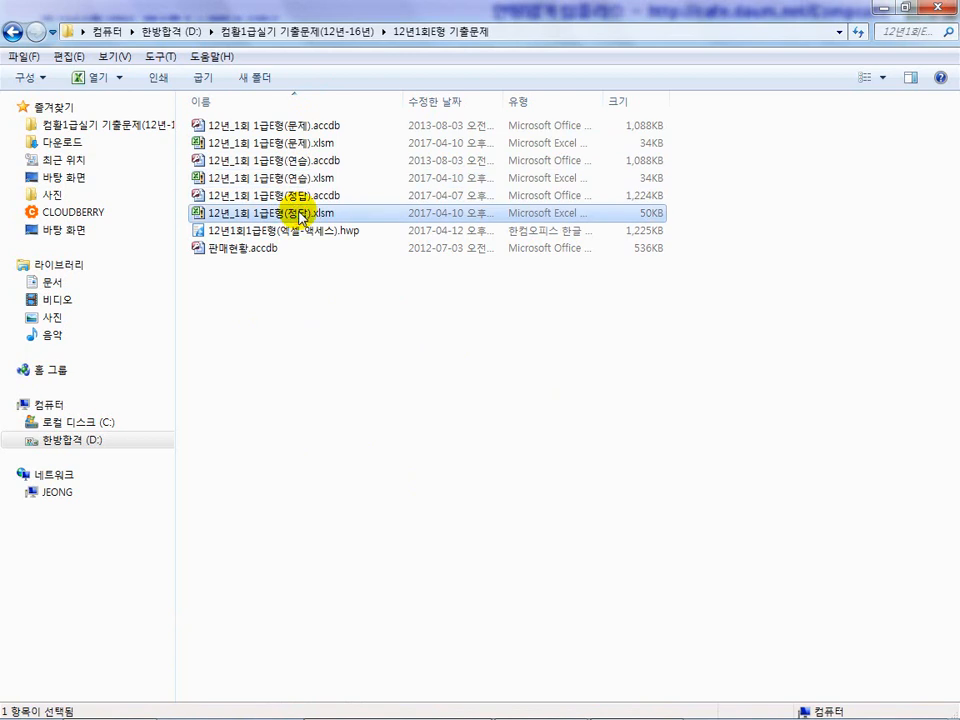
click(290, 143)
click(300, 180)
click(302, 141)
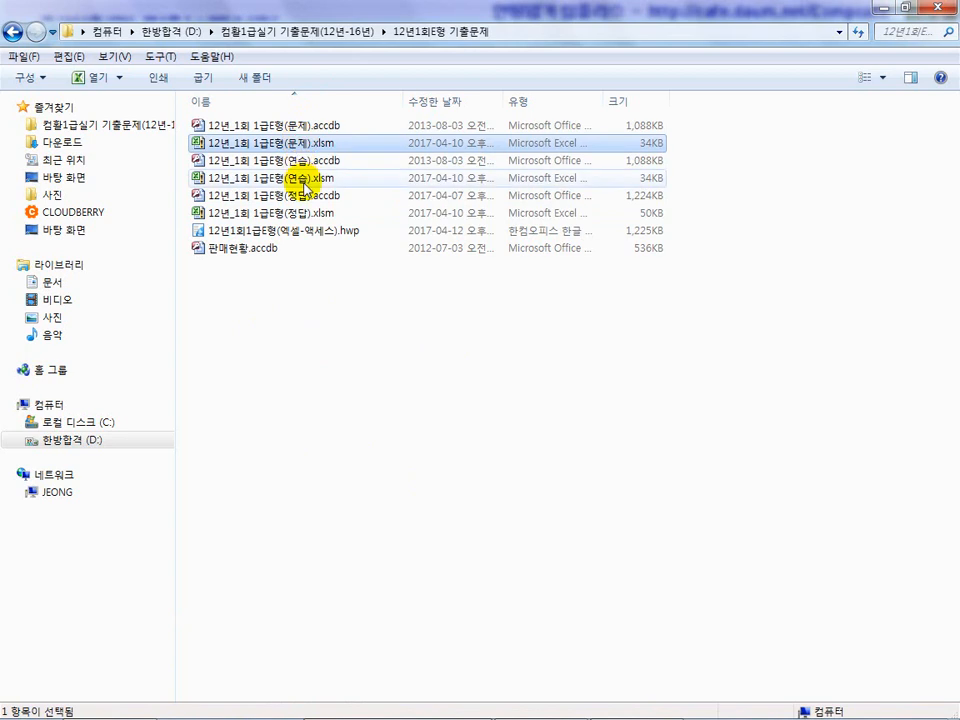
click(302, 178)
click(302, 143)
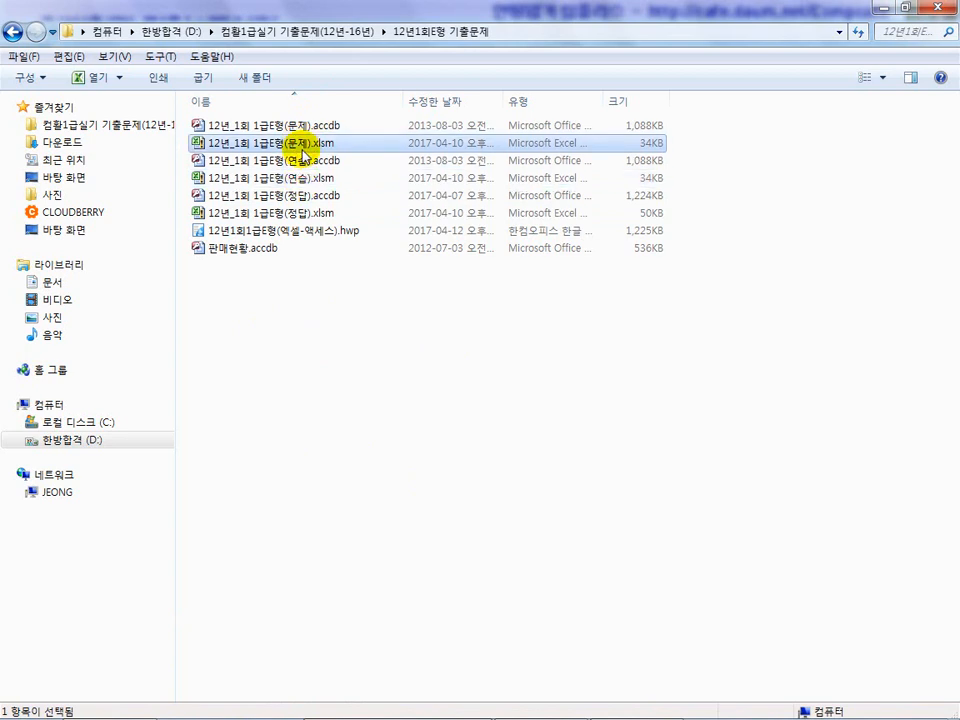
click(304, 178)
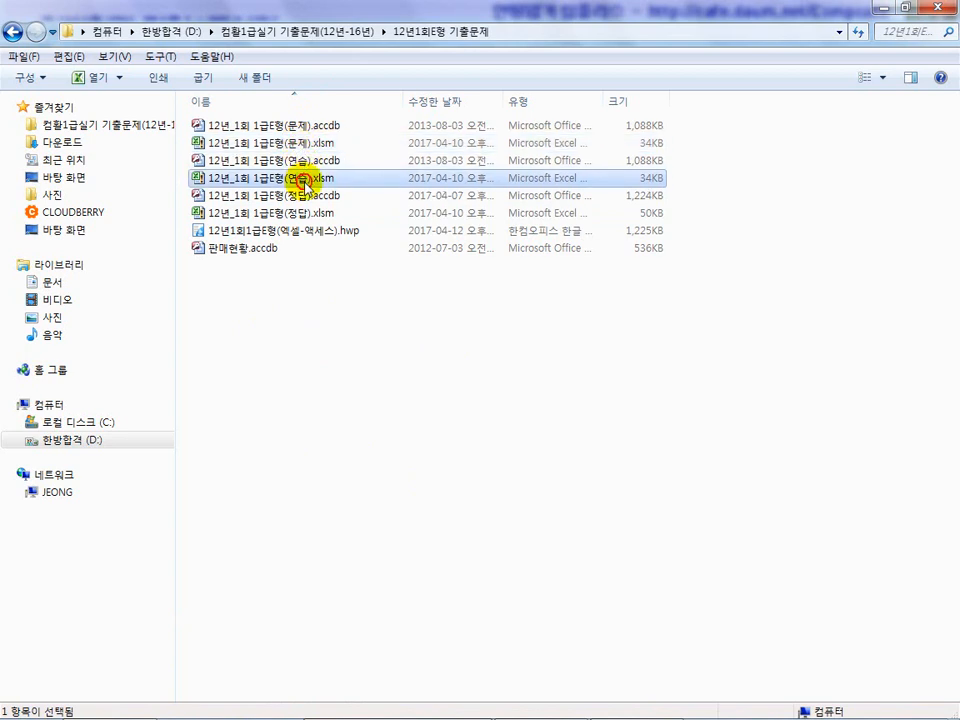
click(300, 143)
click(304, 178)
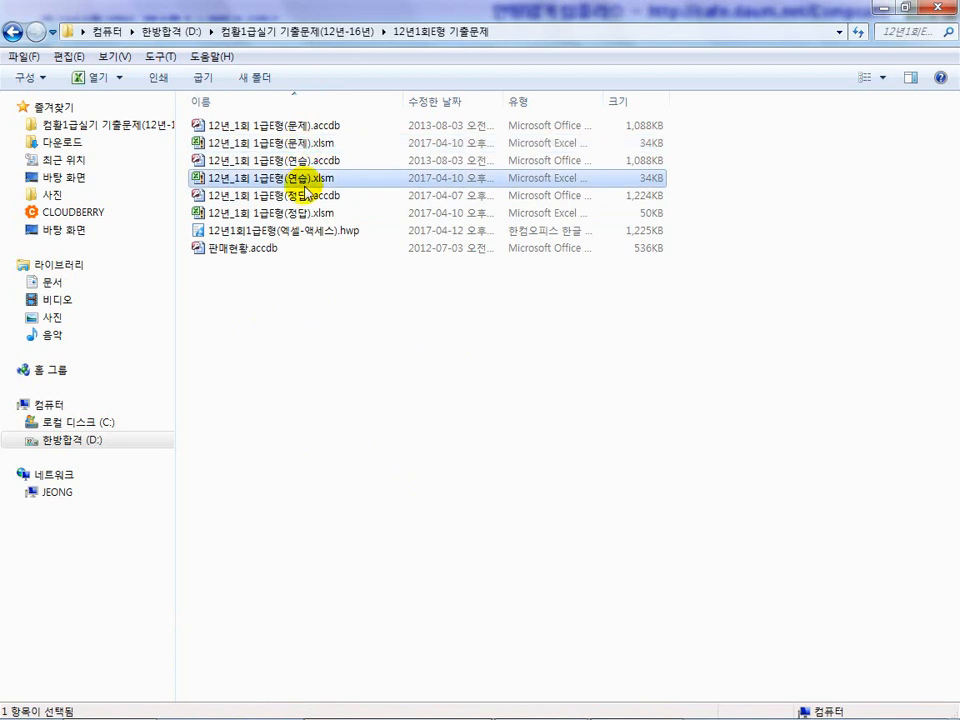
click(301, 235)
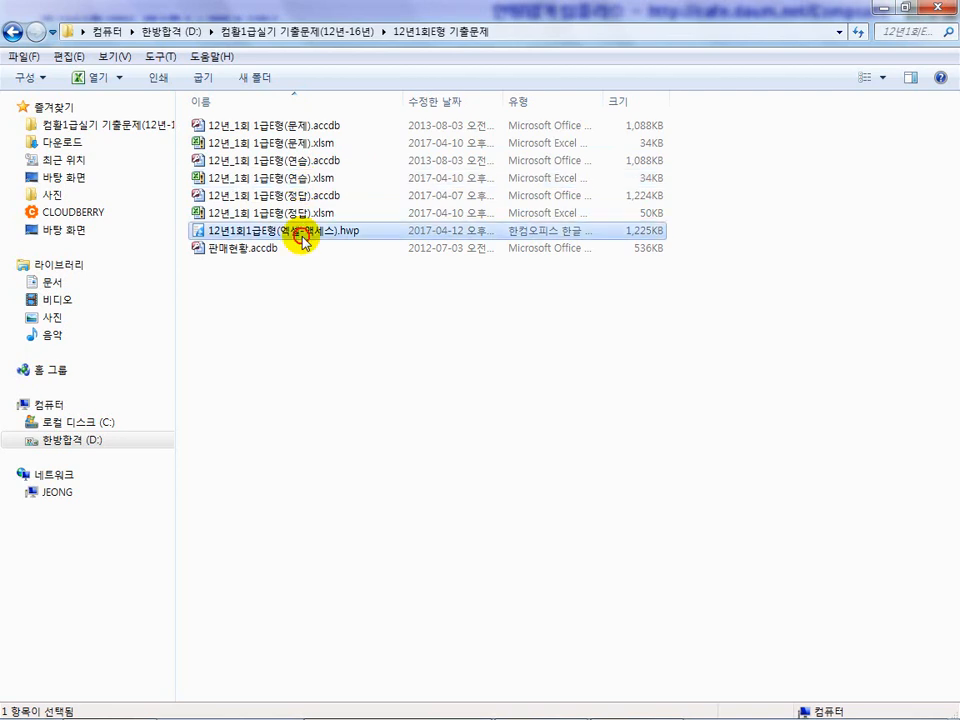
Examine 판매현황.accdb in the exam folder and the three Access databases in the OA folder on drive C
click(242, 262)
click(253, 249)
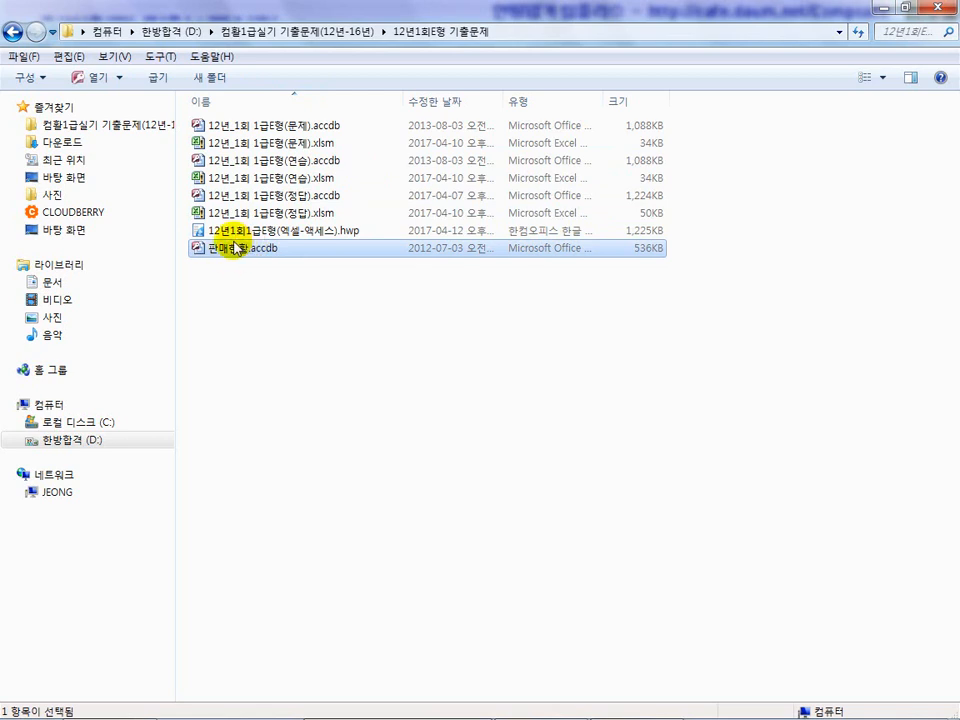
click(100, 422)
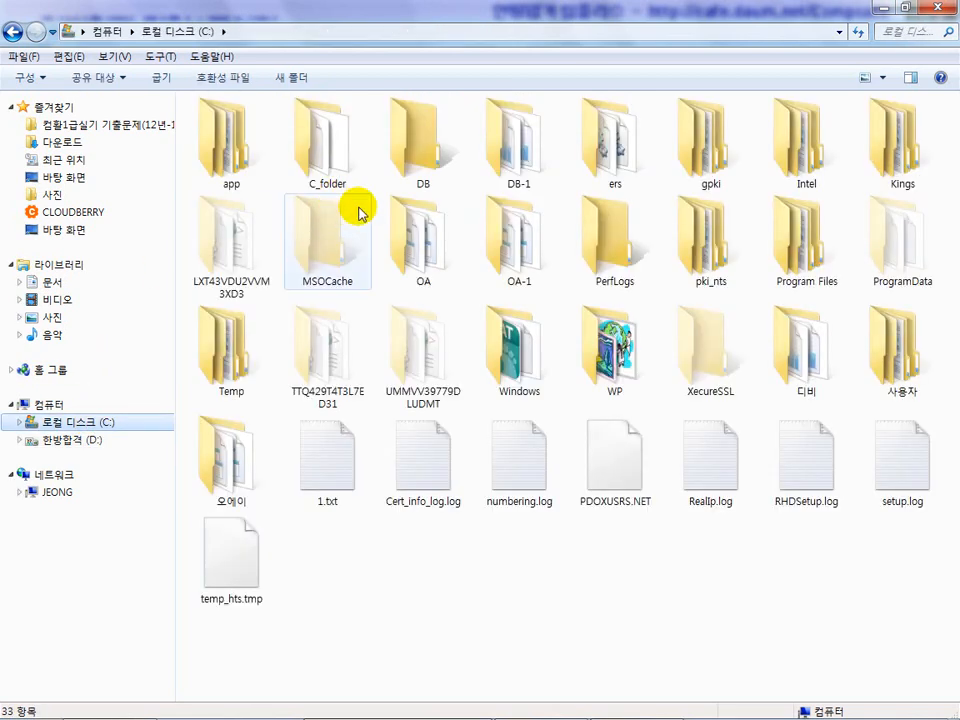
click(416, 145)
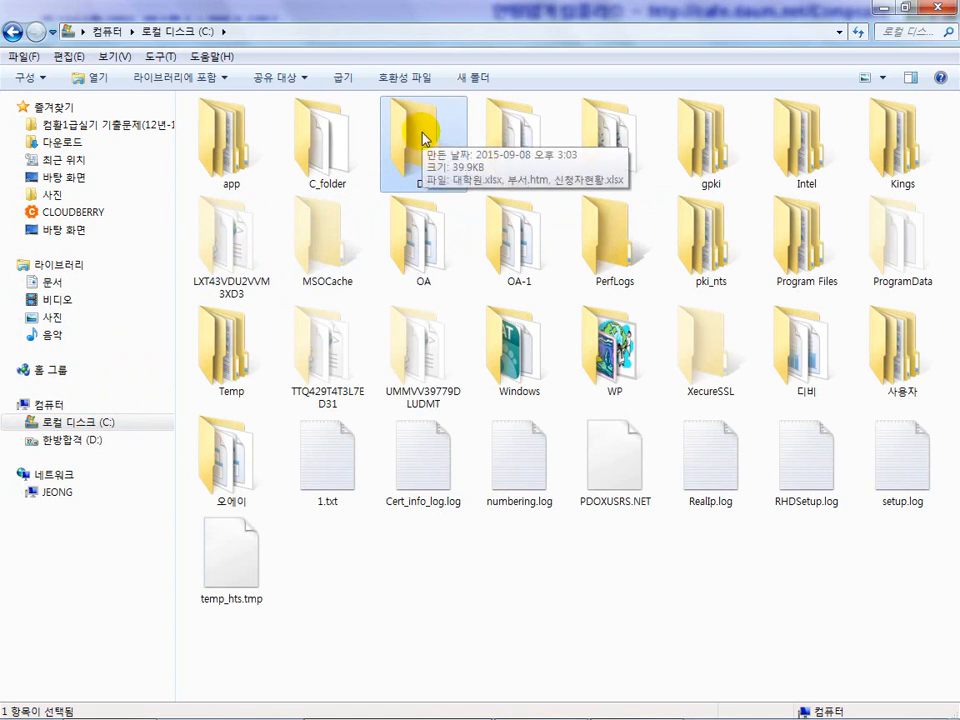
click(395, 222)
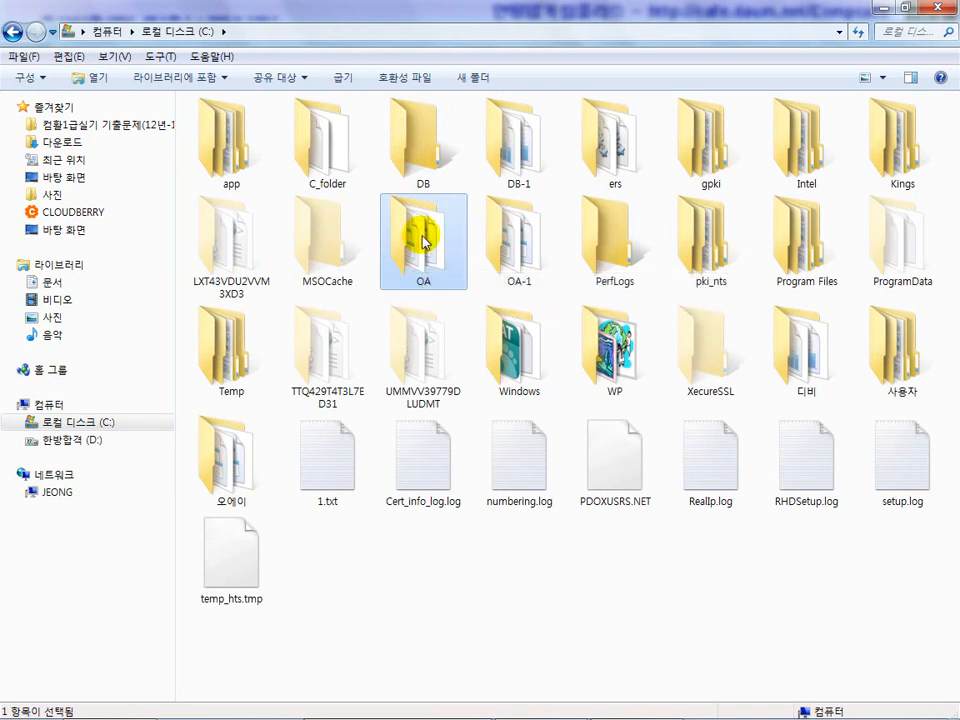
double_click(398, 238)
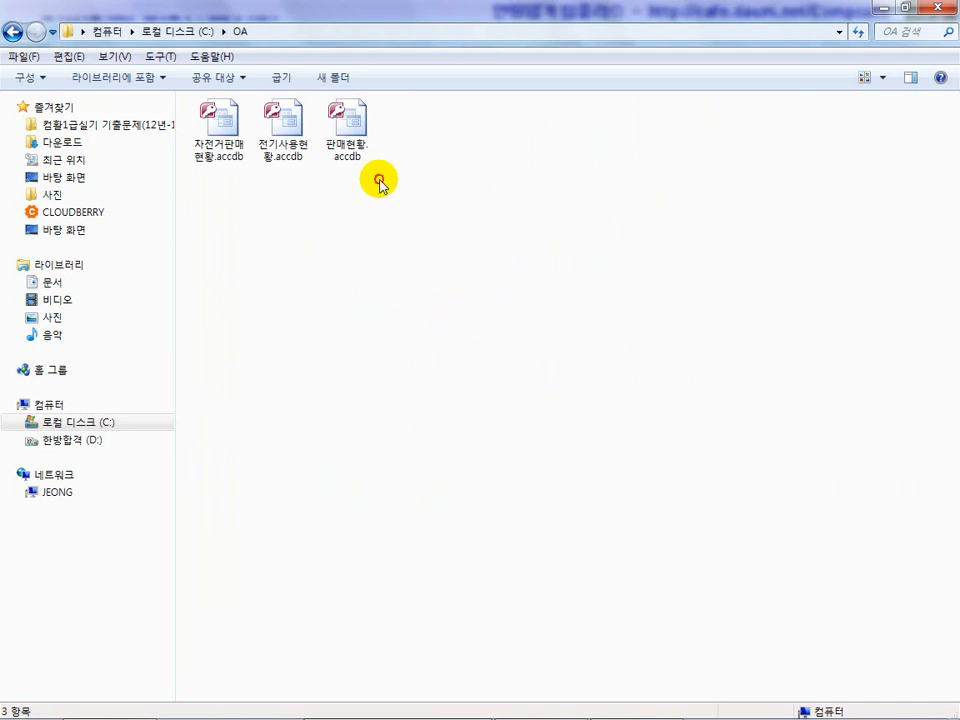
drag(380, 182, 212, 113)
drag(407, 214, 193, 111)
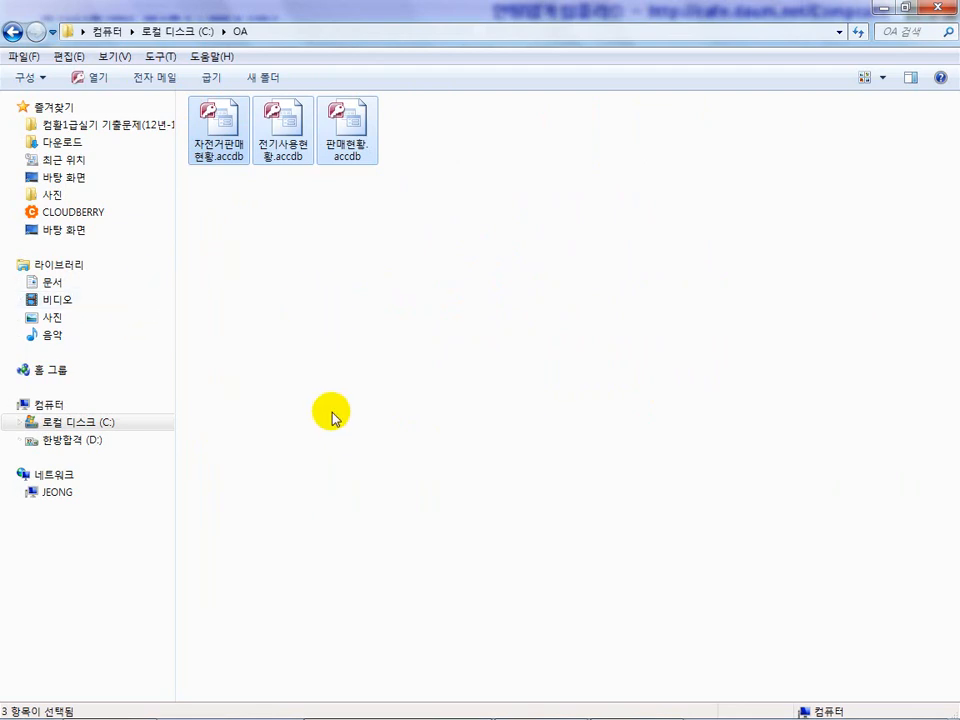
Switch to the Hangul exam document and examine the notes on the answer file name and the external data location
mouse_move(403, 712)
click(563, 708)
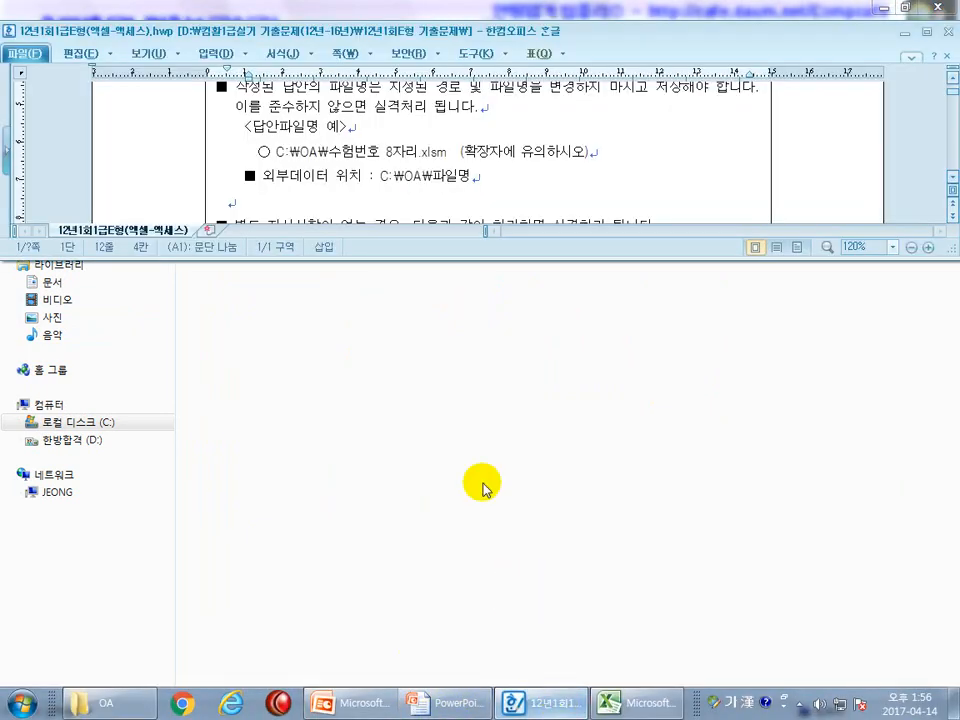
scroll(324, 158, up, 10)
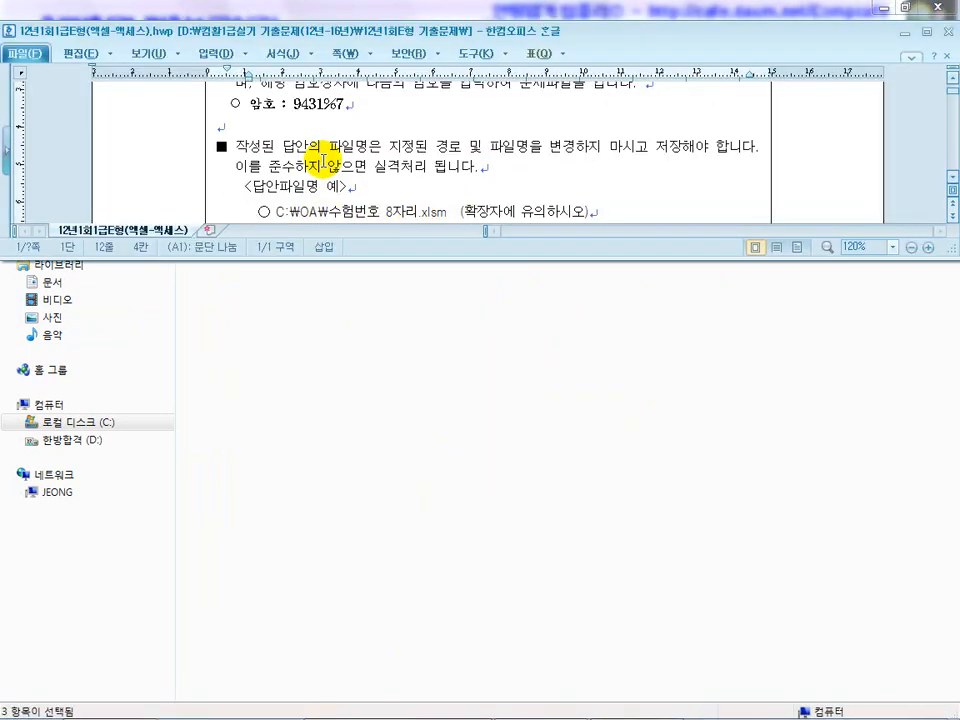
scroll(481, 187, down, 8)
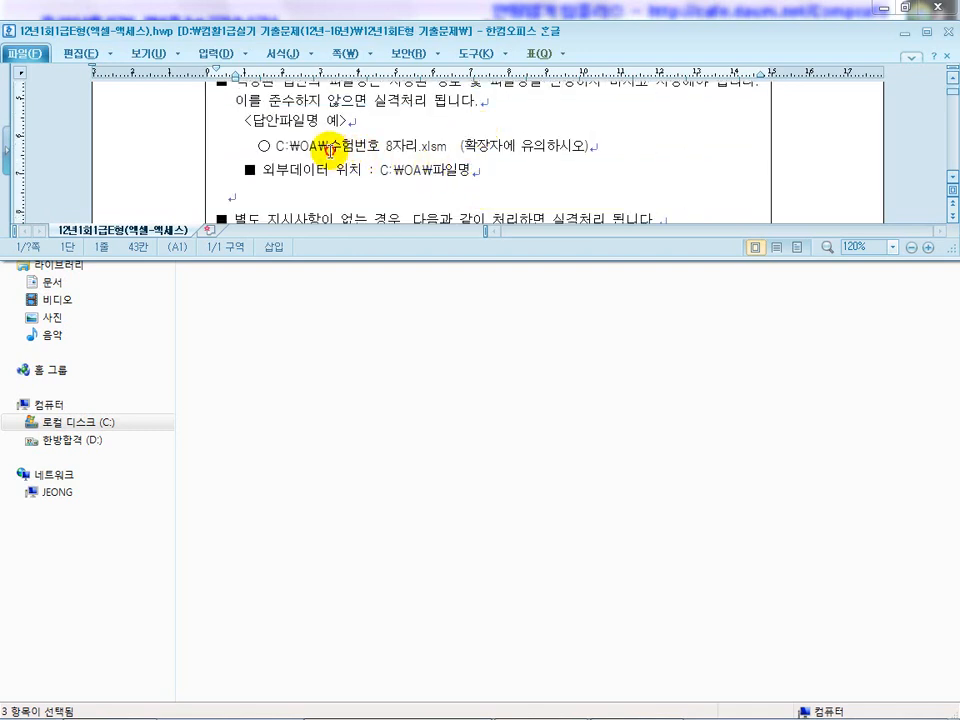
drag(328, 146, 463, 146)
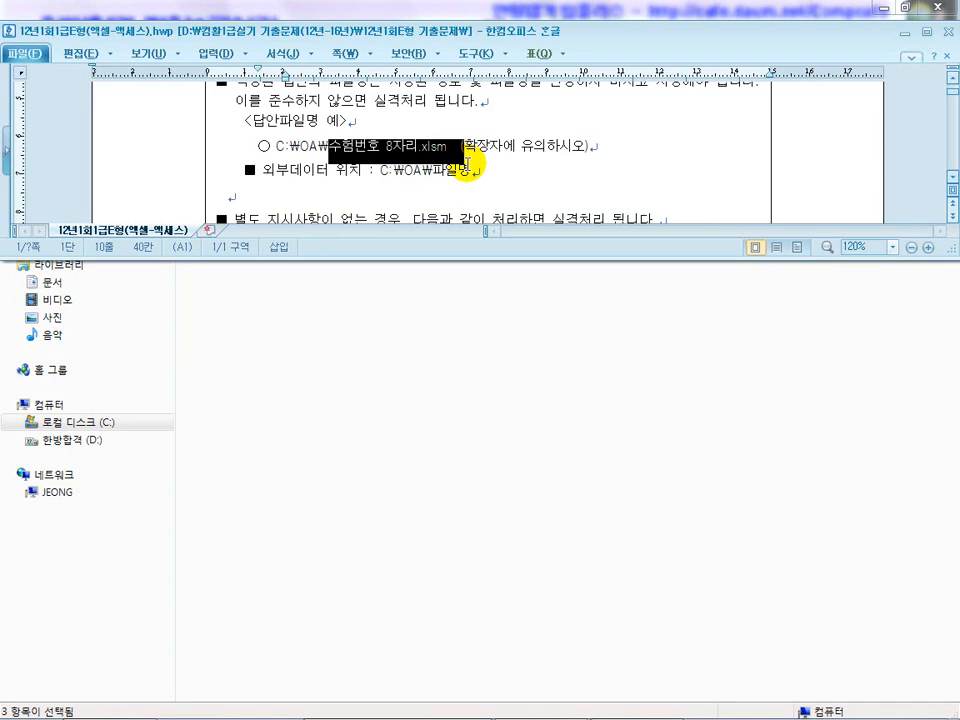
drag(519, 148, 480, 152)
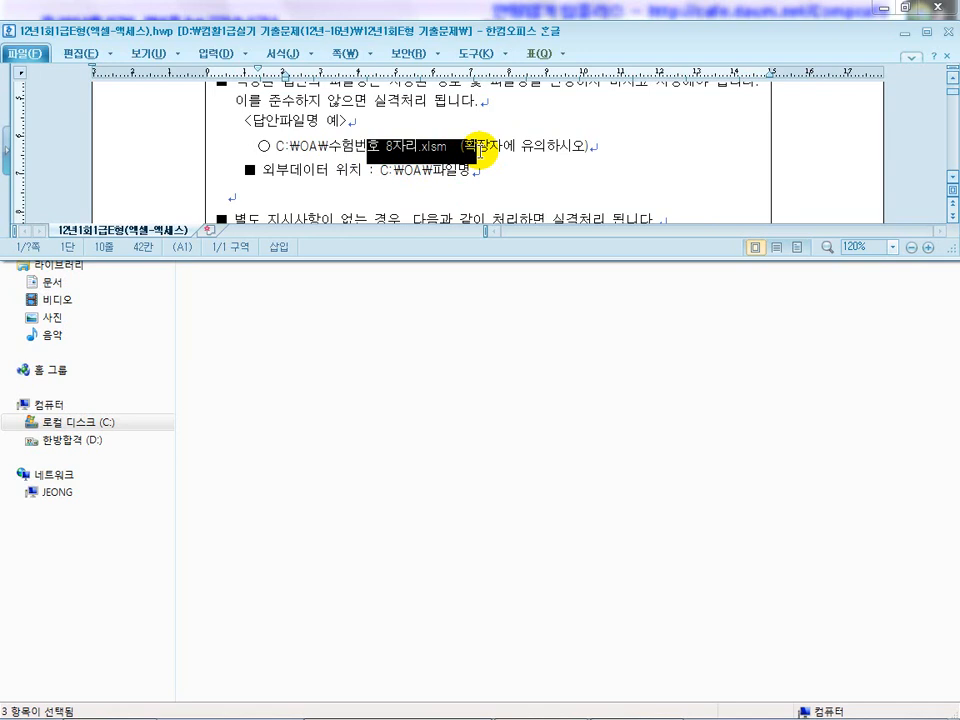
drag(302, 171, 484, 171)
drag(423, 171, 502, 175)
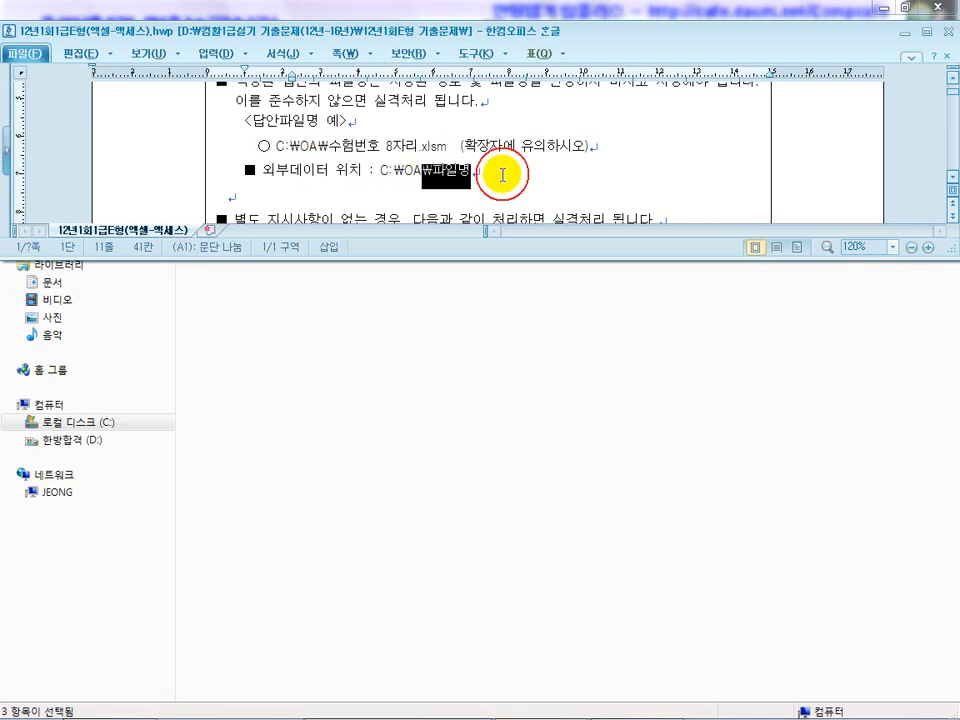
Examine task 1 under 문제1. 기본 작업 in the exam document, highlighting the source file name 판매현황.accdb
scroll(502, 175, down, 10)
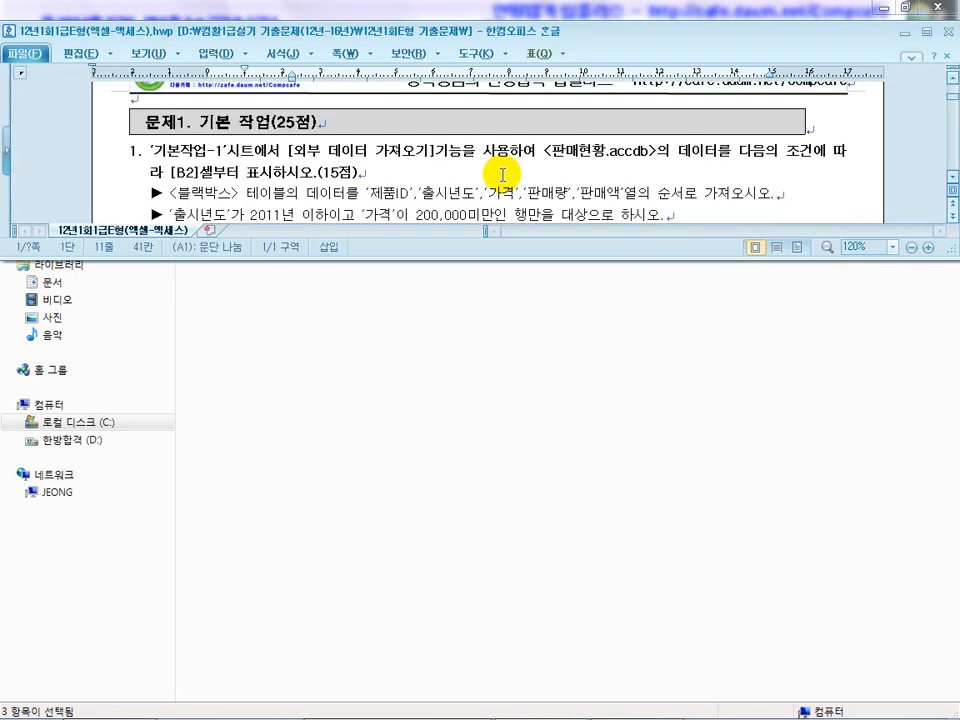
scroll(502, 175, down, 2)
scroll(507, 170, up, 2)
drag(647, 151, 557, 158)
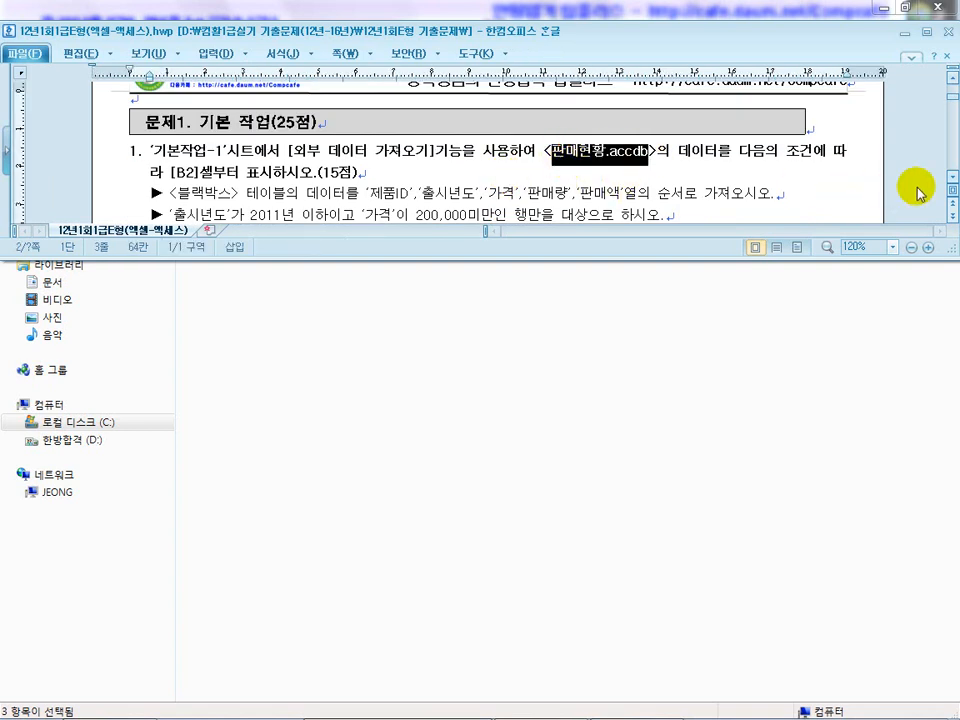
click(950, 181)
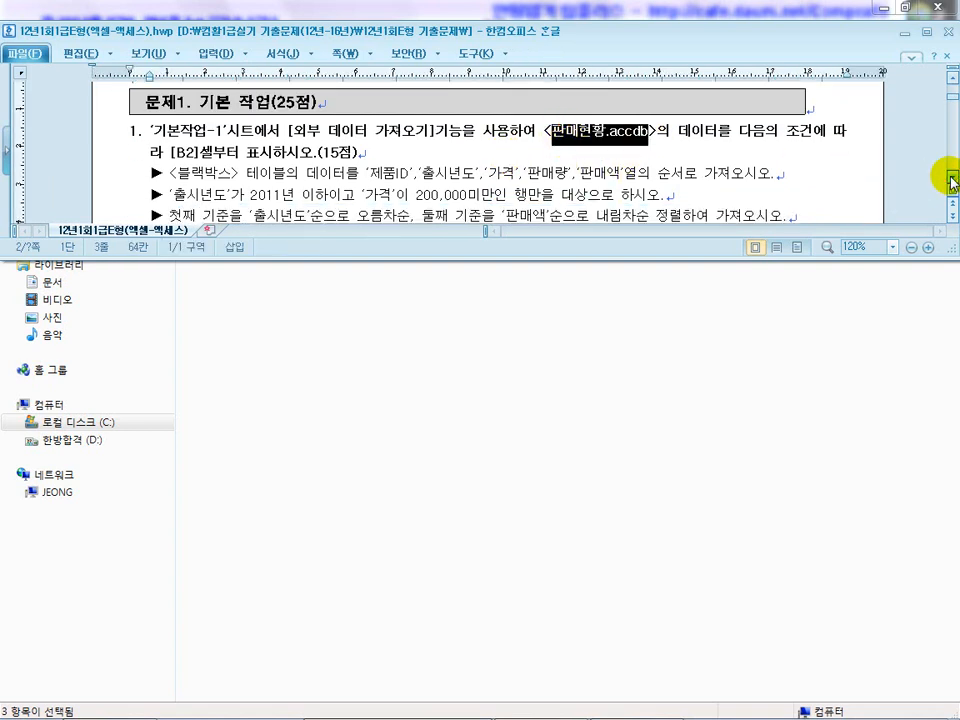
click(950, 181)
Switch to the 12년_1회 1급E형(문제).xlsm workbook, select cell D3, and reread task 1's import instructions and target cell in the exam document
click(611, 692)
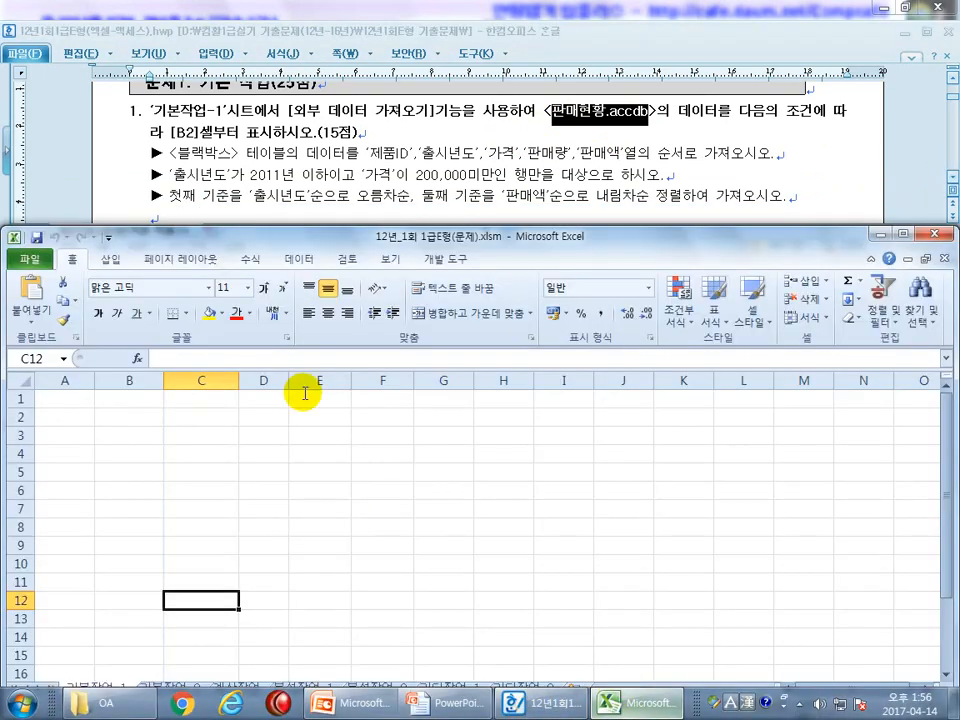
click(260, 443)
drag(268, 110, 508, 110)
click(590, 118)
scroll(590, 118, up, 1)
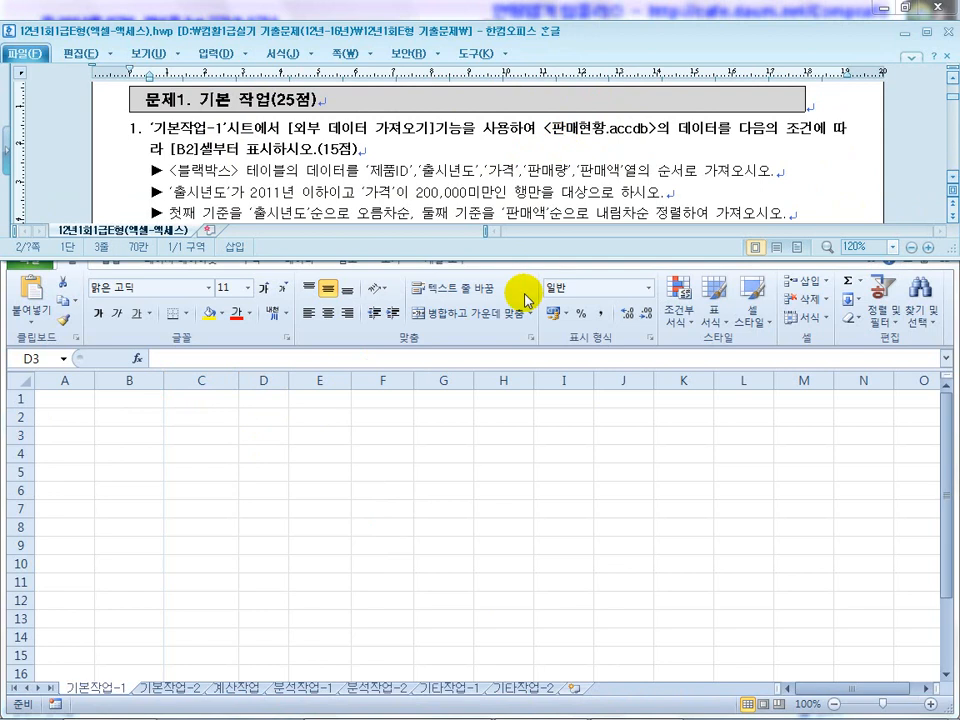
click(190, 150)
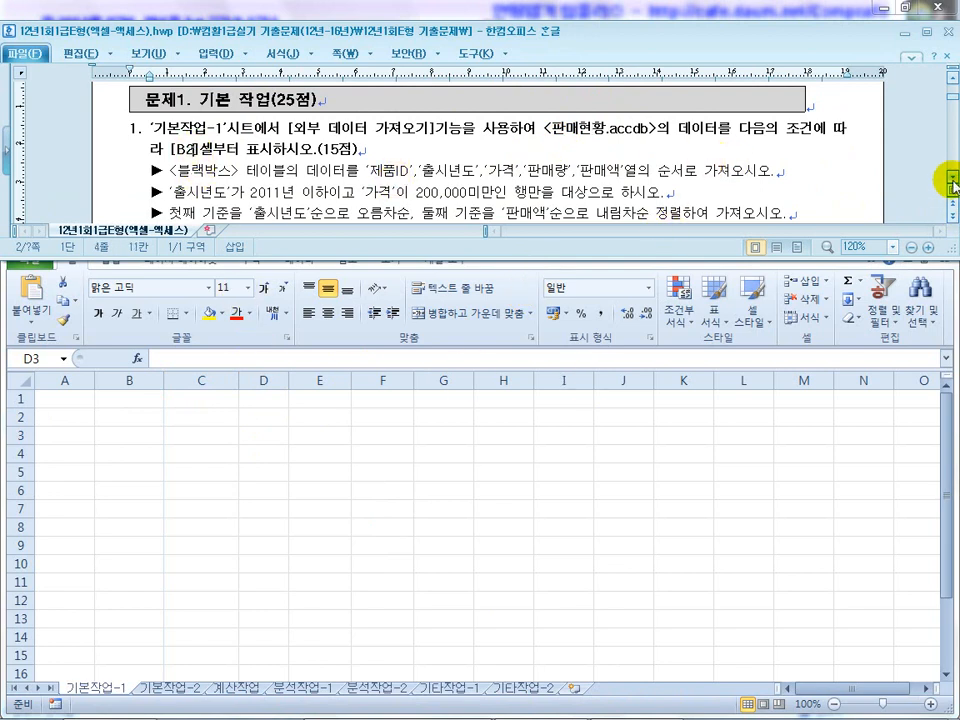
scroll(950, 185, down, 1)
Start an external data query on the 기본작업-1 sheet using MS Access Database* as the data source
click(330, 500)
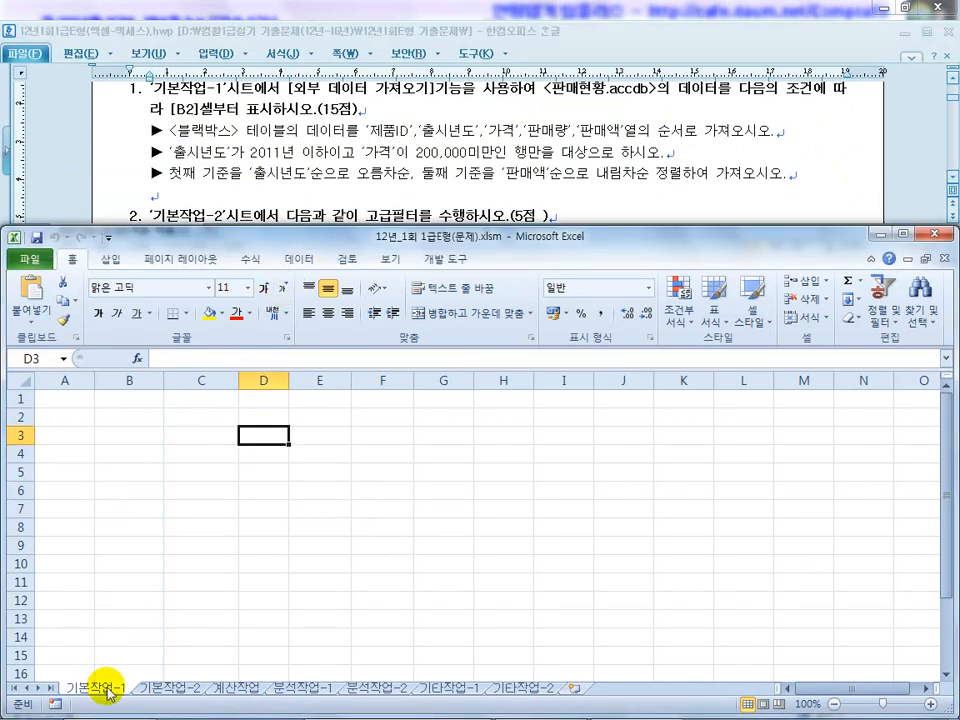
click(299, 258)
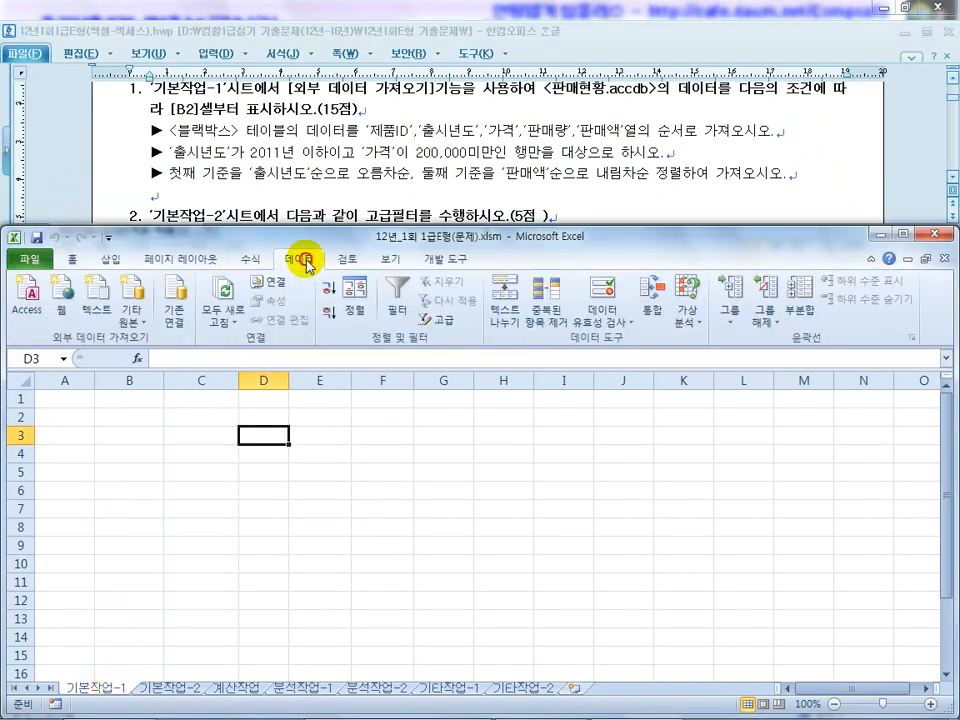
click(133, 318)
click(143, 530)
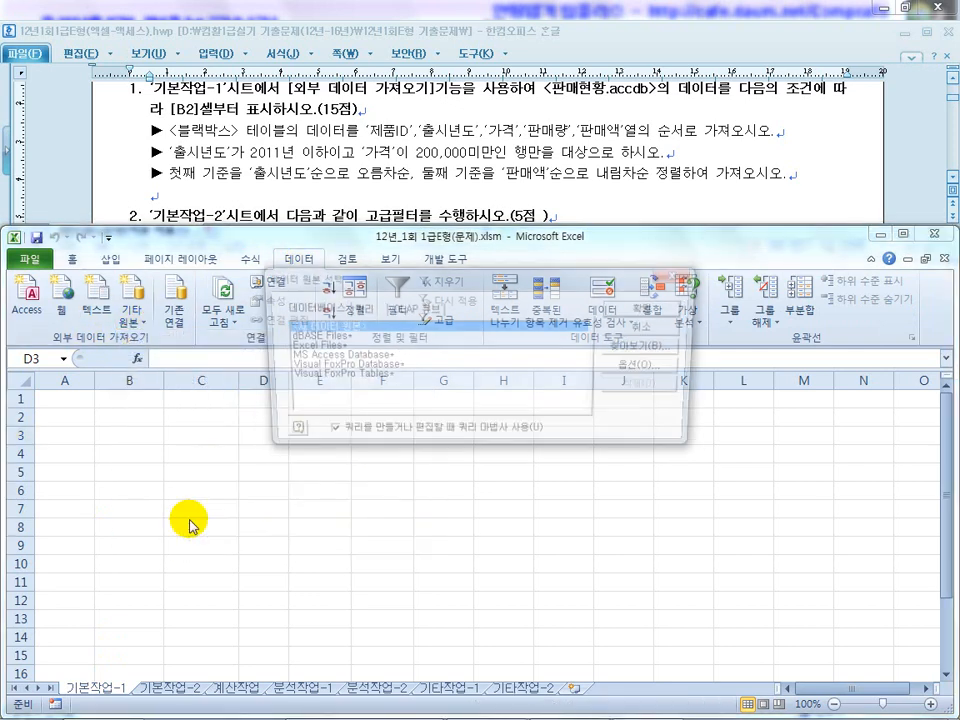
click(390, 356)
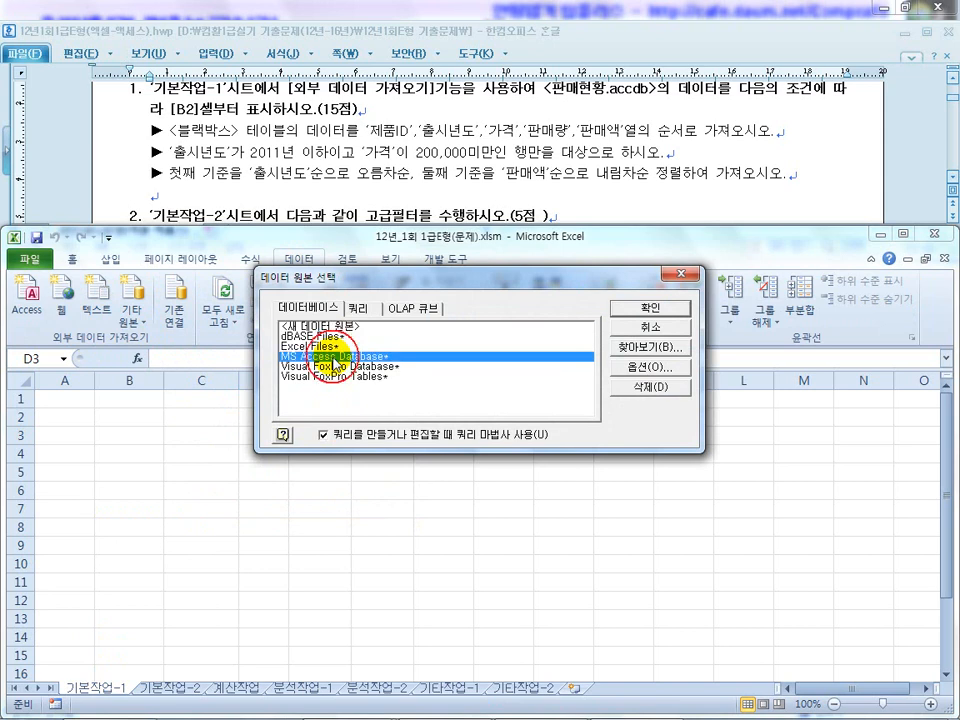
click(636, 310)
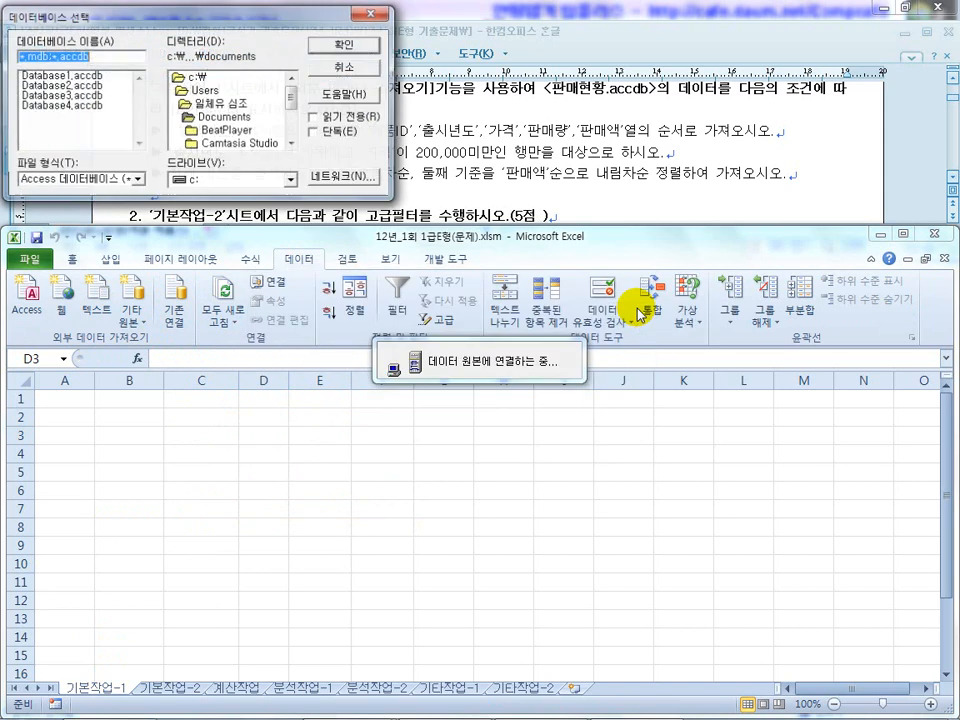
Move the database selection dialog off the exam text and browse to the root of drive c:
drag(214, 14, 417, 252)
double_click(392, 304)
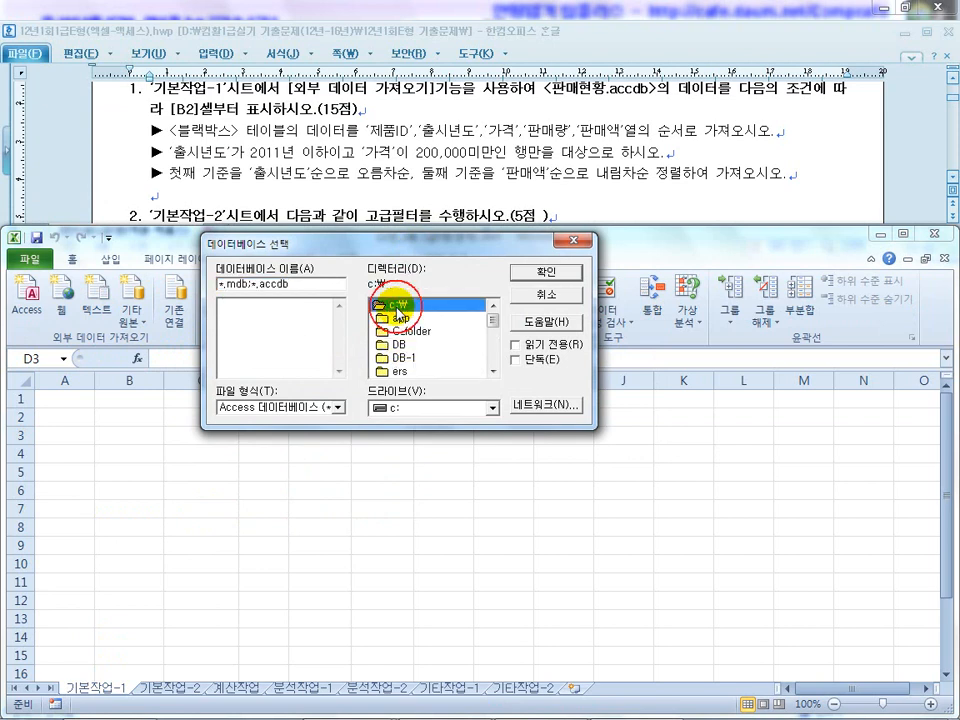
click(395, 408)
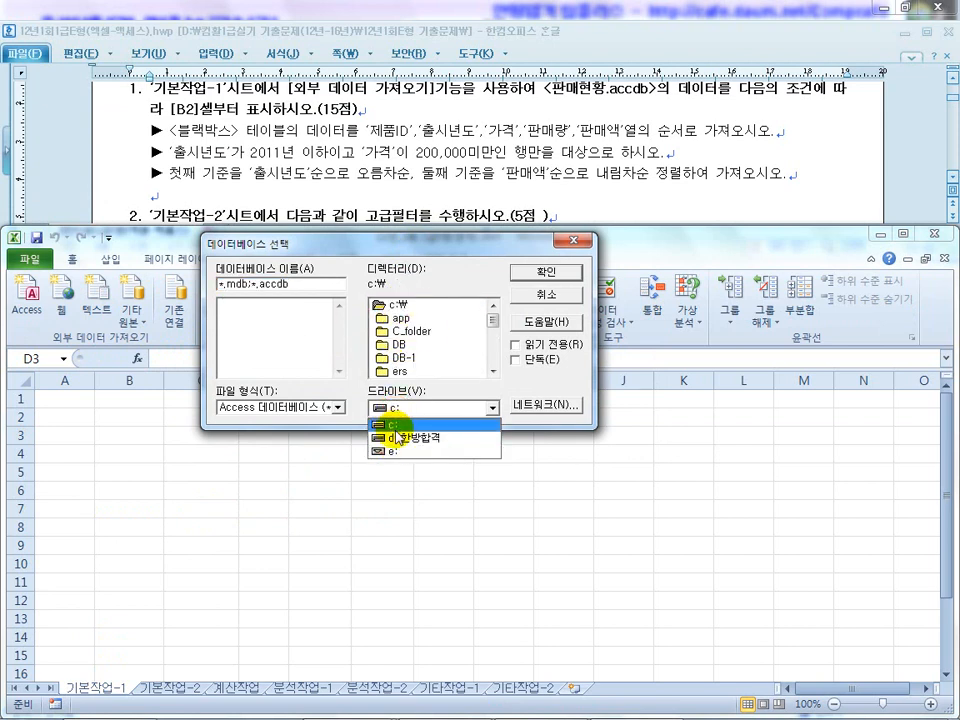
click(393, 420)
click(390, 304)
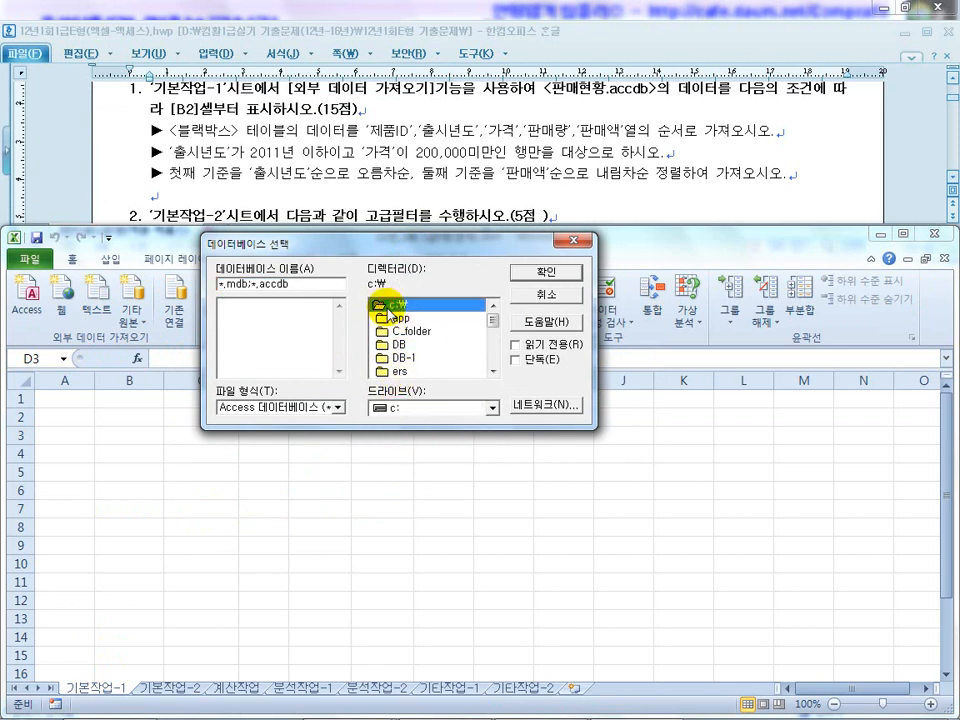
Choose 판매현황.accdb from the OA folder as the query's database
click(490, 377)
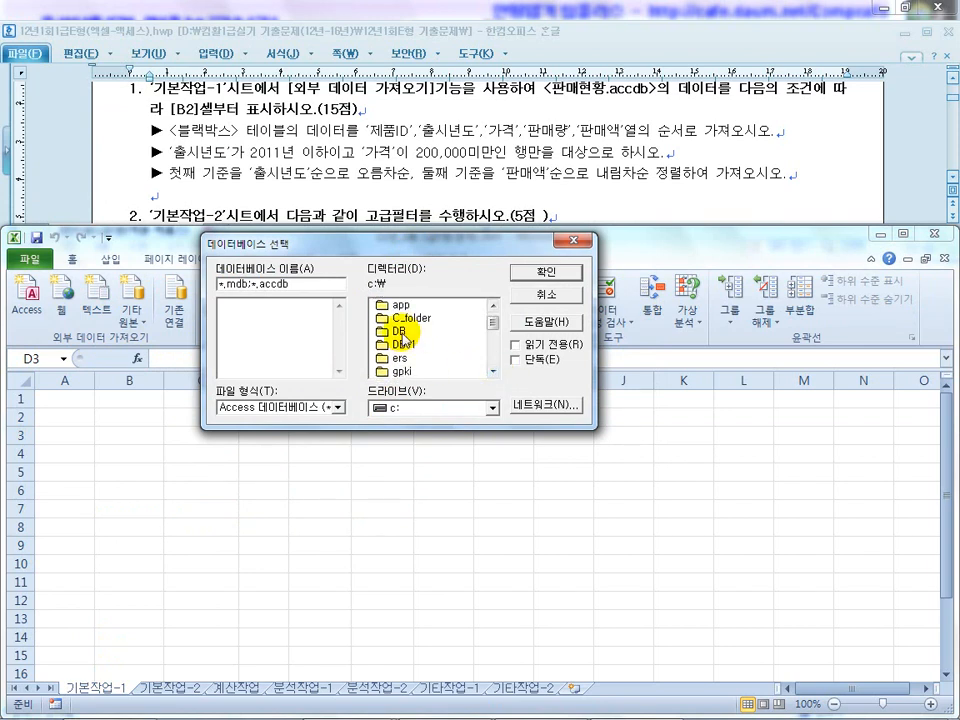
click(405, 331)
click(492, 370)
click(493, 371)
click(493, 371)
click(493, 371)
click(493, 371)
click(493, 371)
double_click(405, 334)
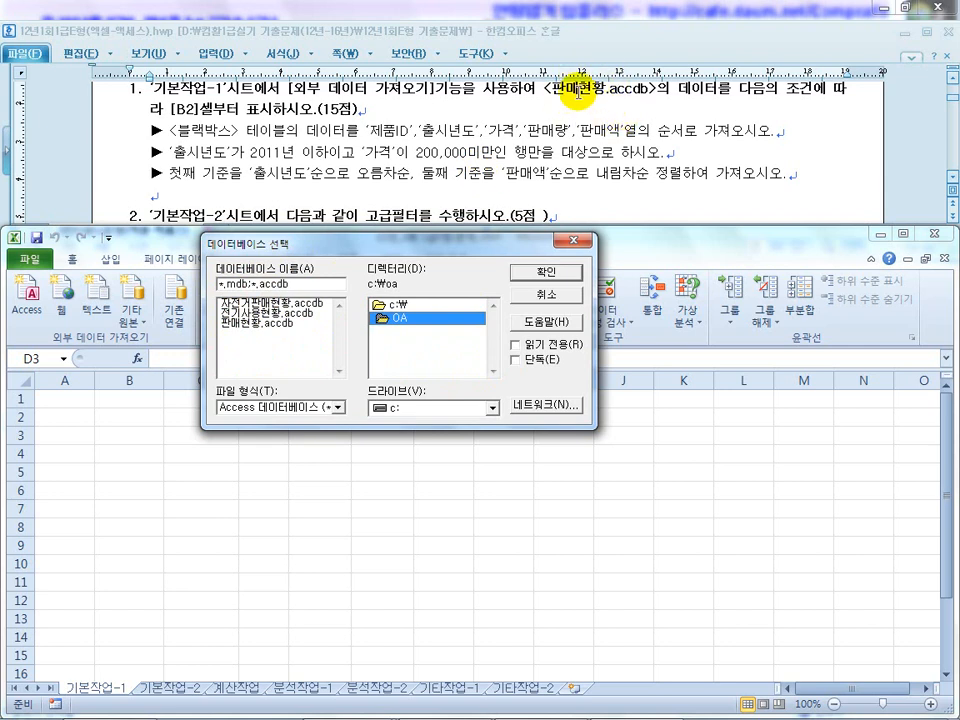
click(246, 325)
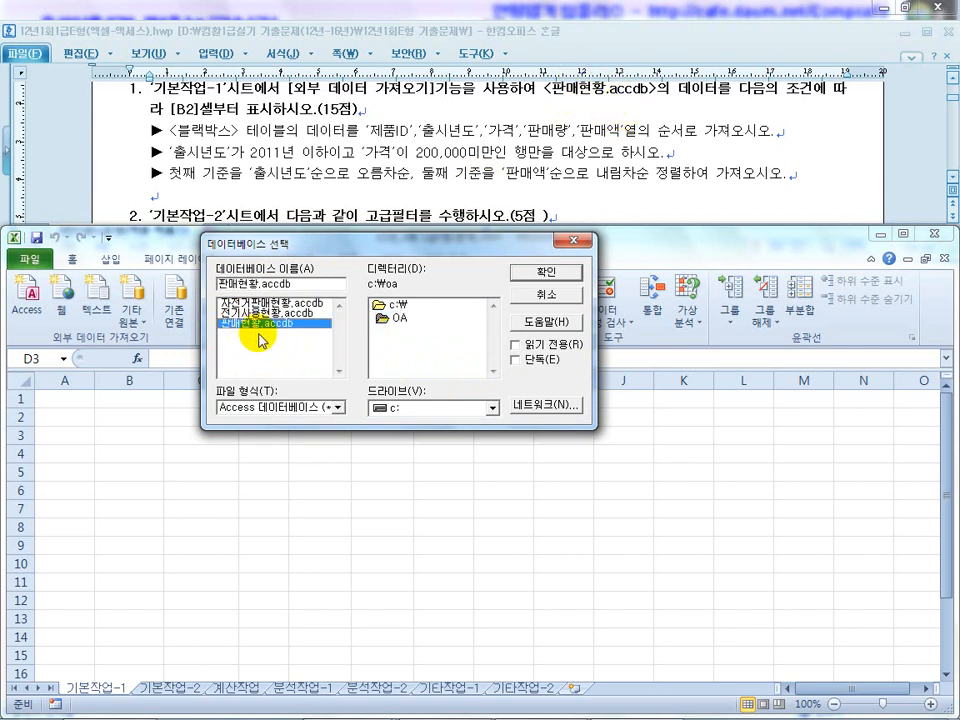
click(550, 278)
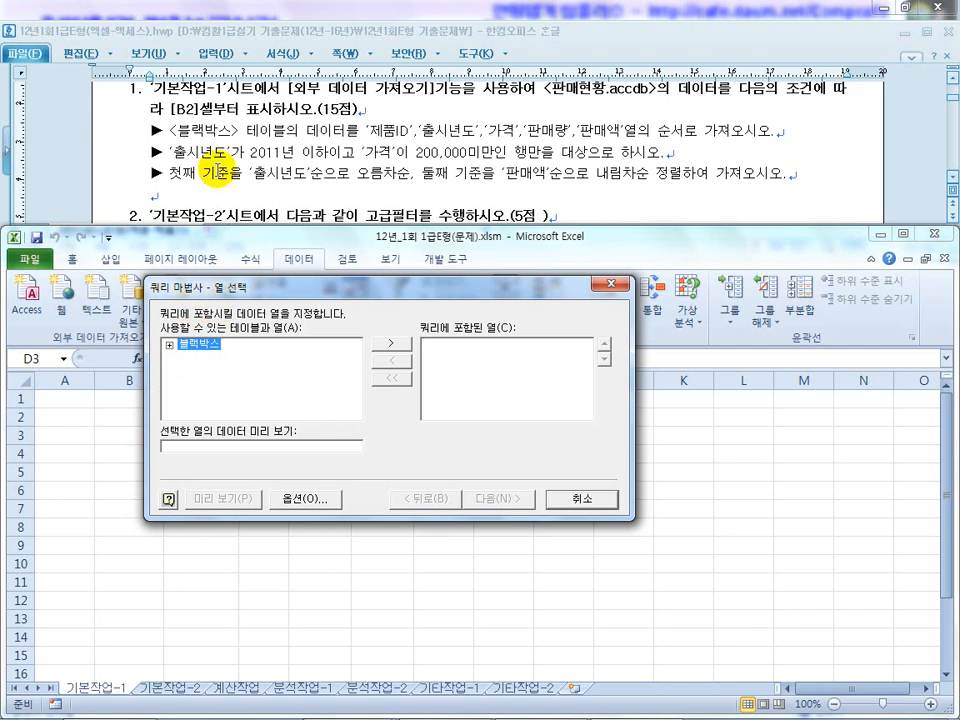
Include the 제품ID, 출시년도, 가격, 판매량 and 판매액 columns of the 블랙박스 table in the query, in that order
click(169, 345)
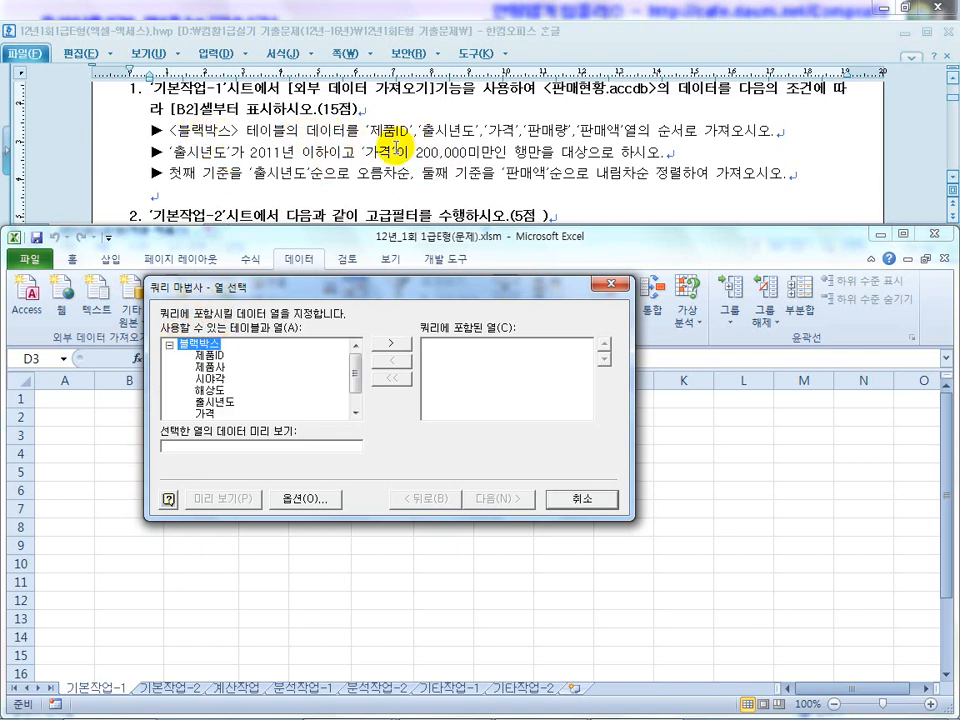
double_click(212, 356)
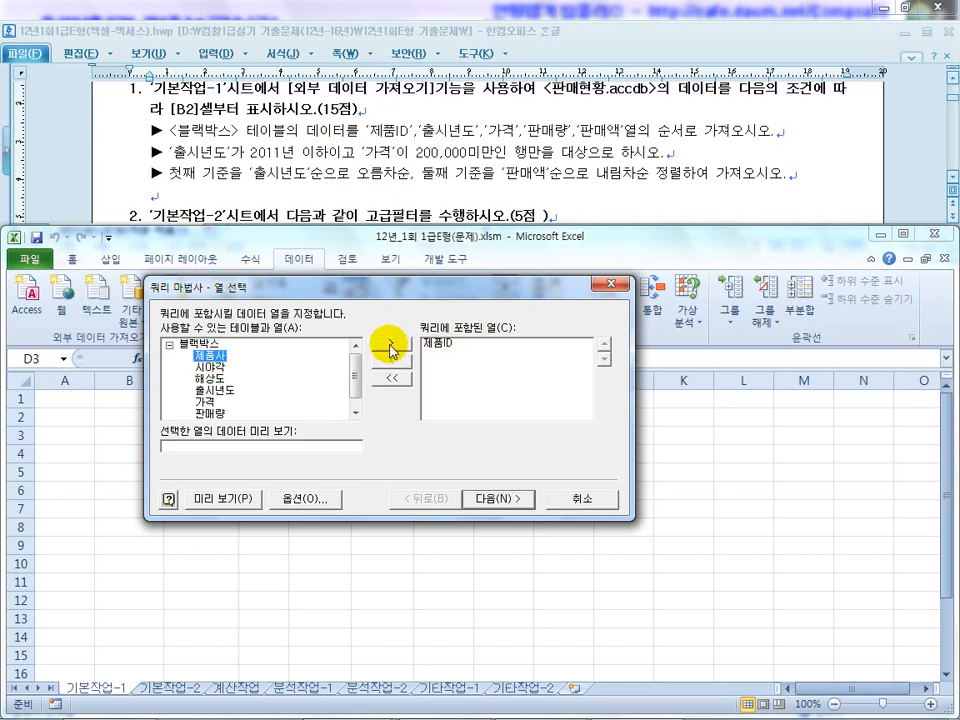
click(238, 393)
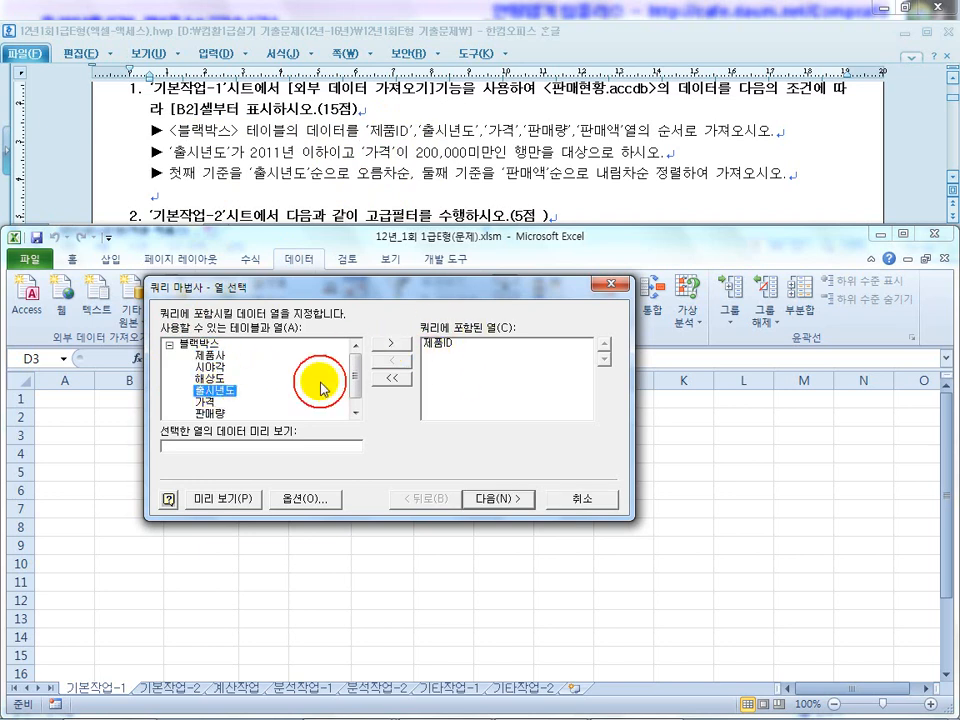
click(390, 345)
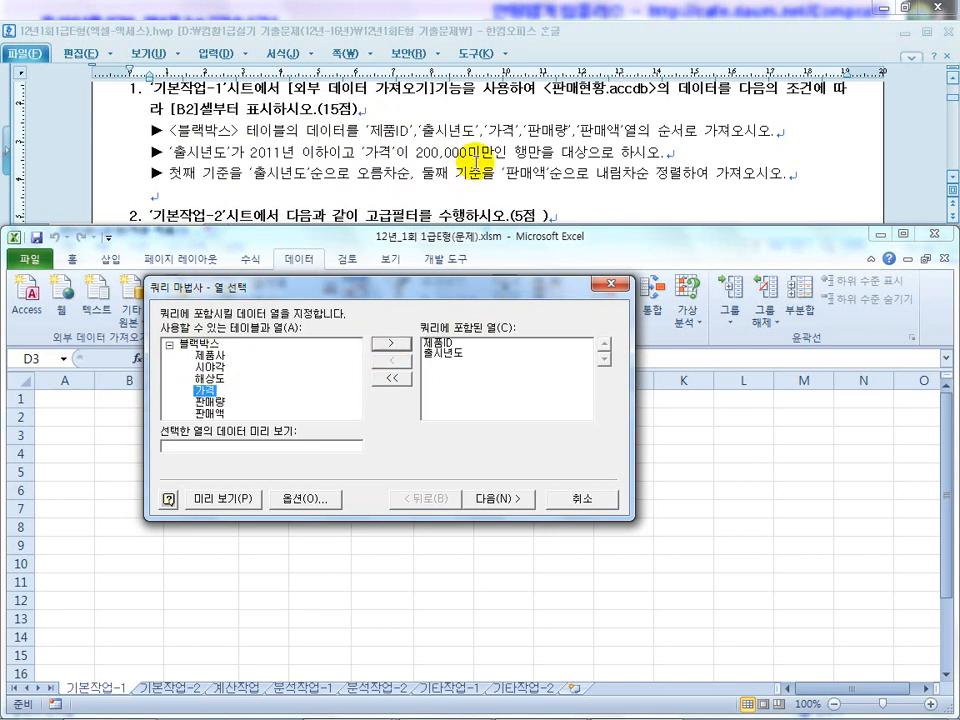
double_click(210, 388)
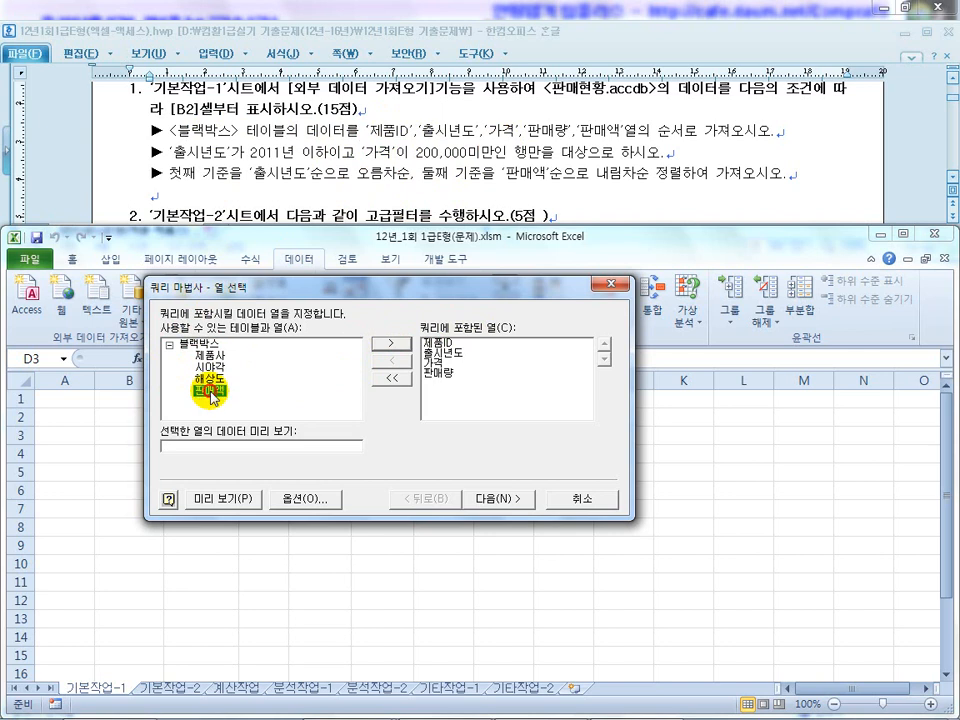
double_click(212, 392)
double_click(213, 393)
Move 출시년도 below 가격 in the query's column order, and return it above 가격
click(438, 354)
click(604, 359)
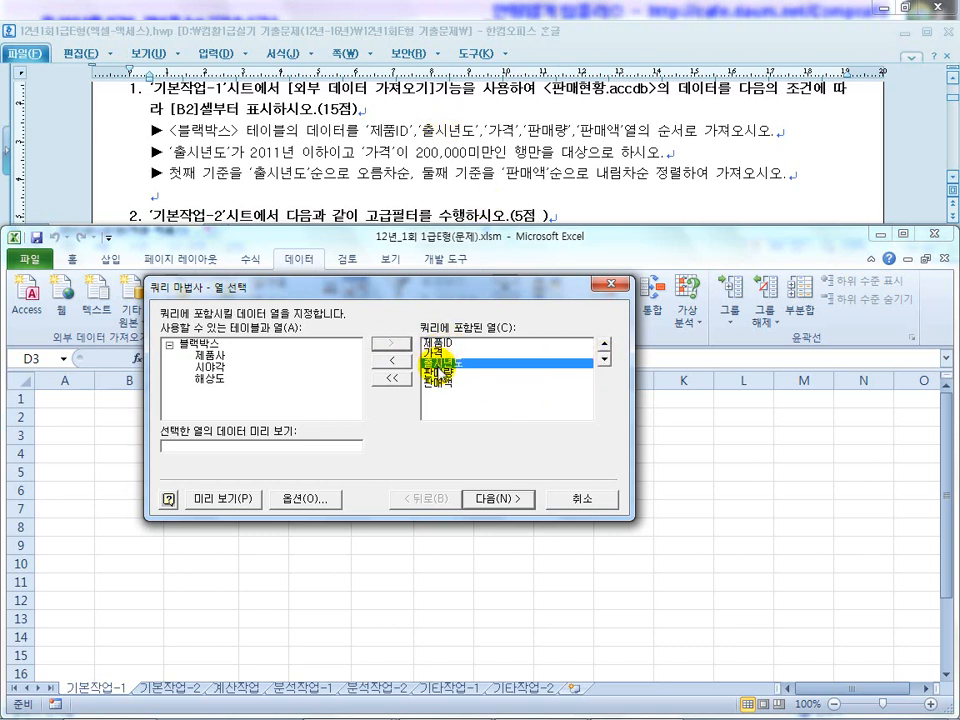
click(604, 344)
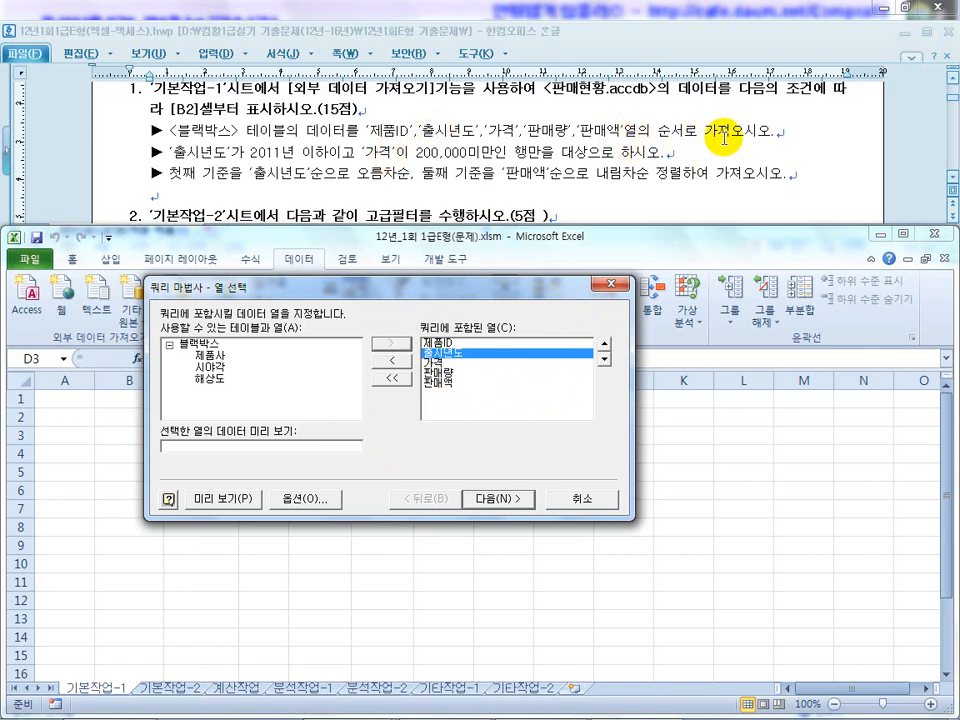
Proceed to the query's data filter and give the 출시년도 column the <= operator
click(497, 497)
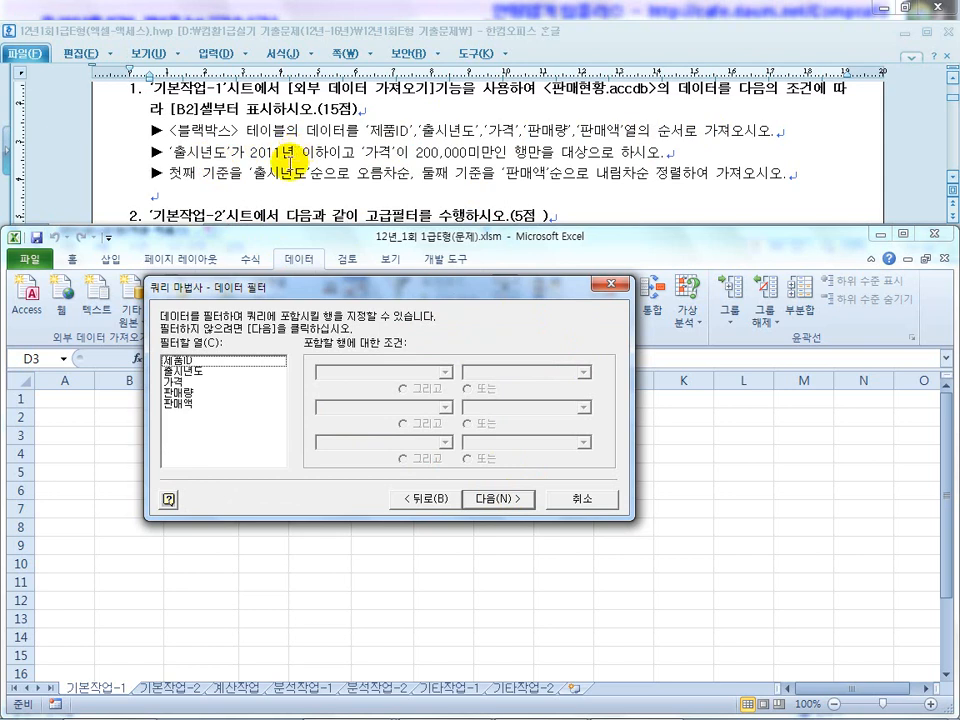
click(180, 371)
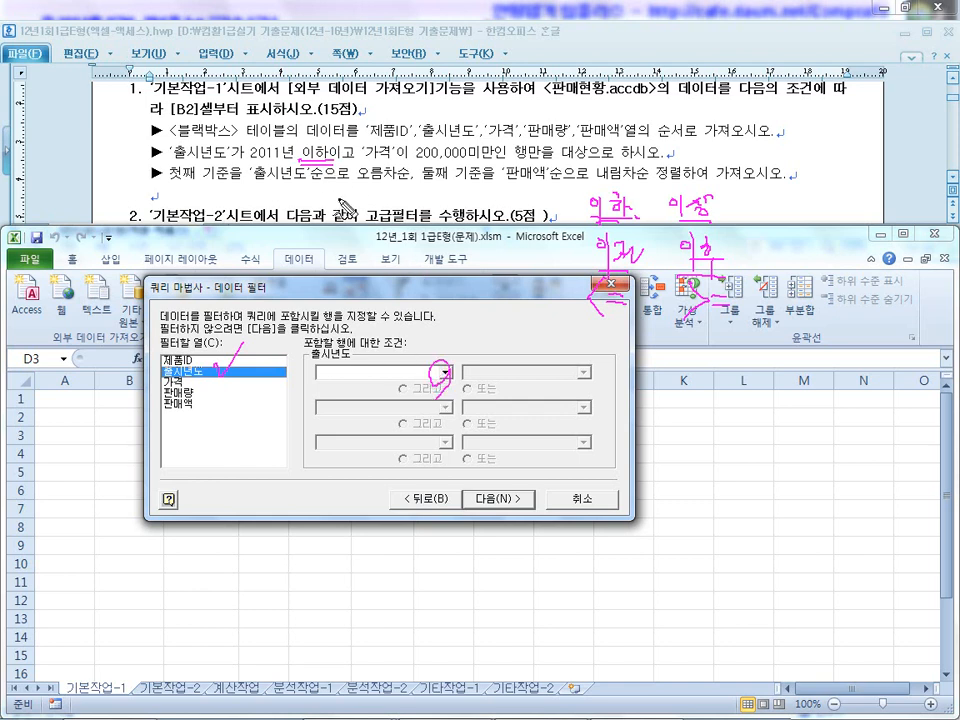
click(445, 371)
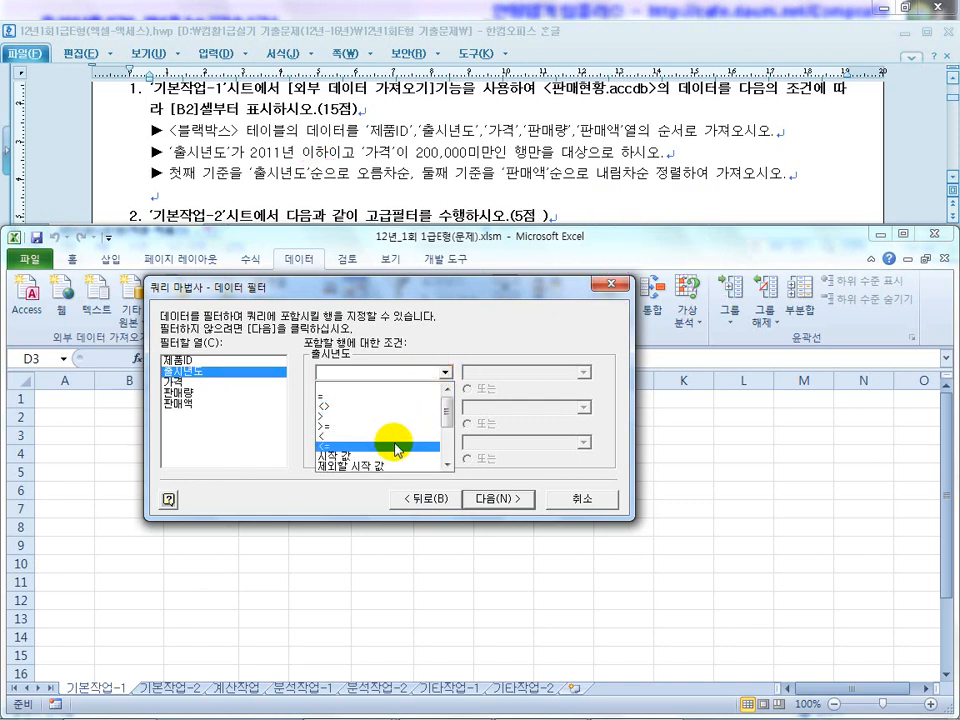
click(397, 447)
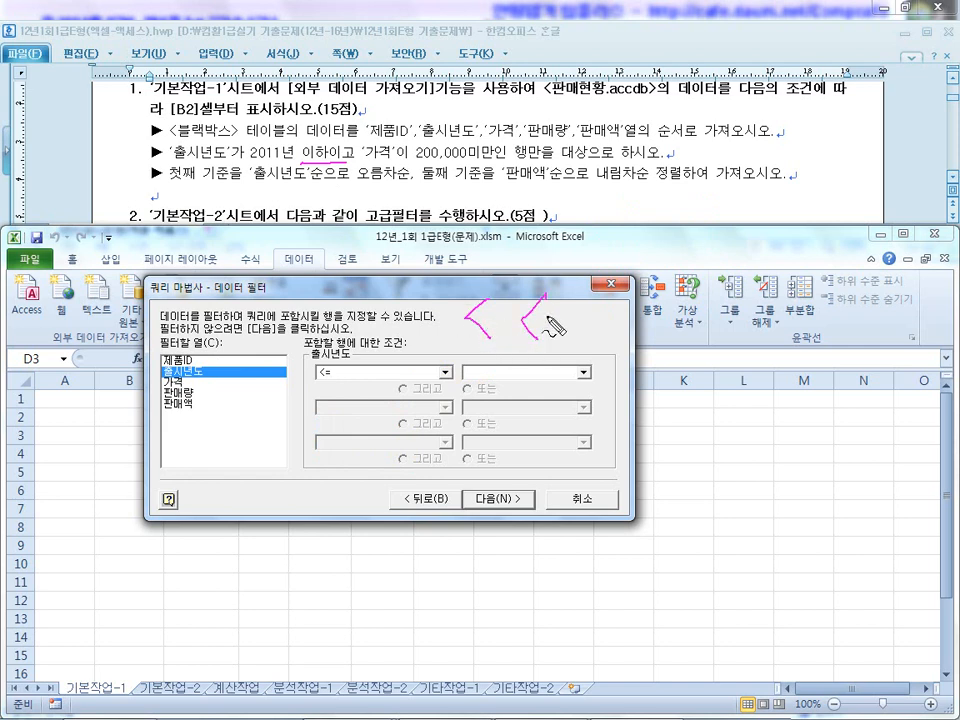
drag(492, 346, 549, 370)
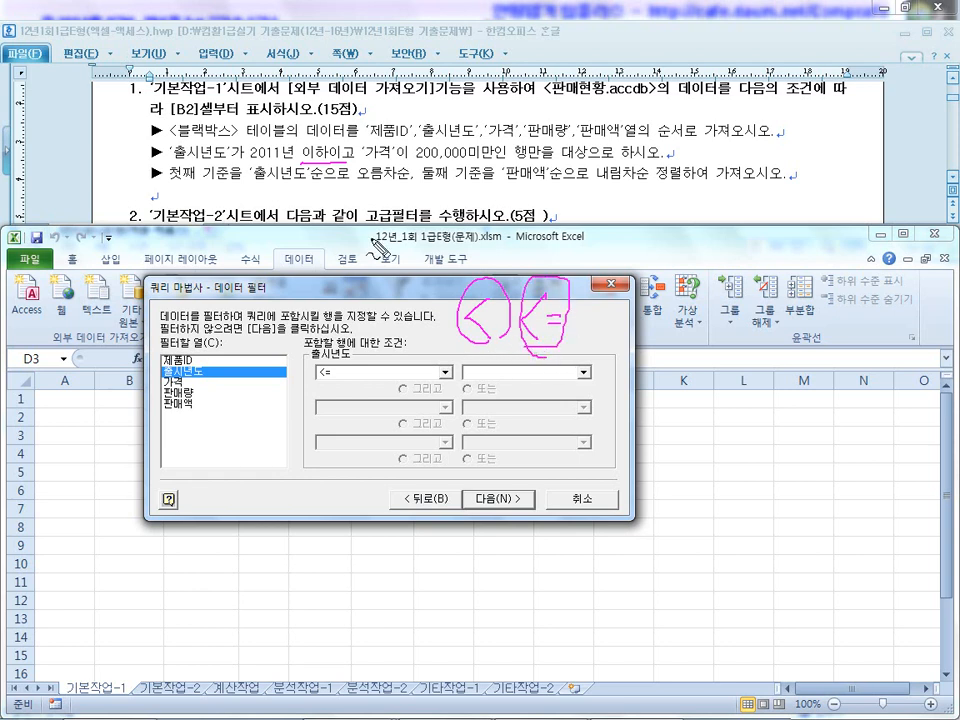
mouse_move(343, 364)
mouse_down()
mouse_move(320, 386)
mouse_move(340, 362)
mouse_up()
key(Escape)
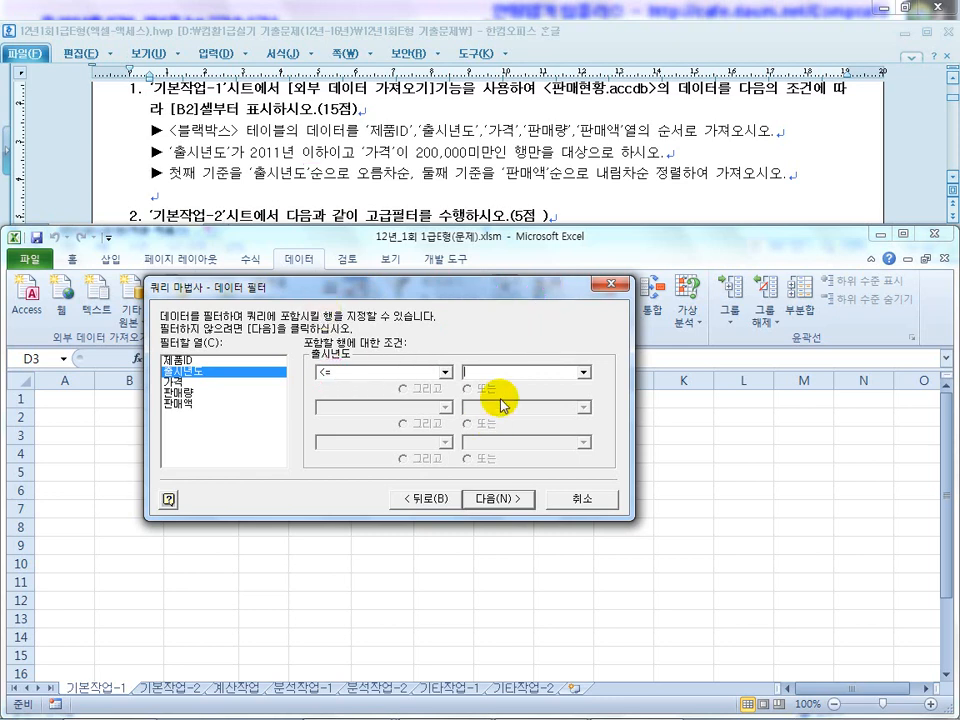
Set the comparison value of the 출시년도 filter condition to 2011.0, chosen from the column's existing values
click(489, 371)
text(2)
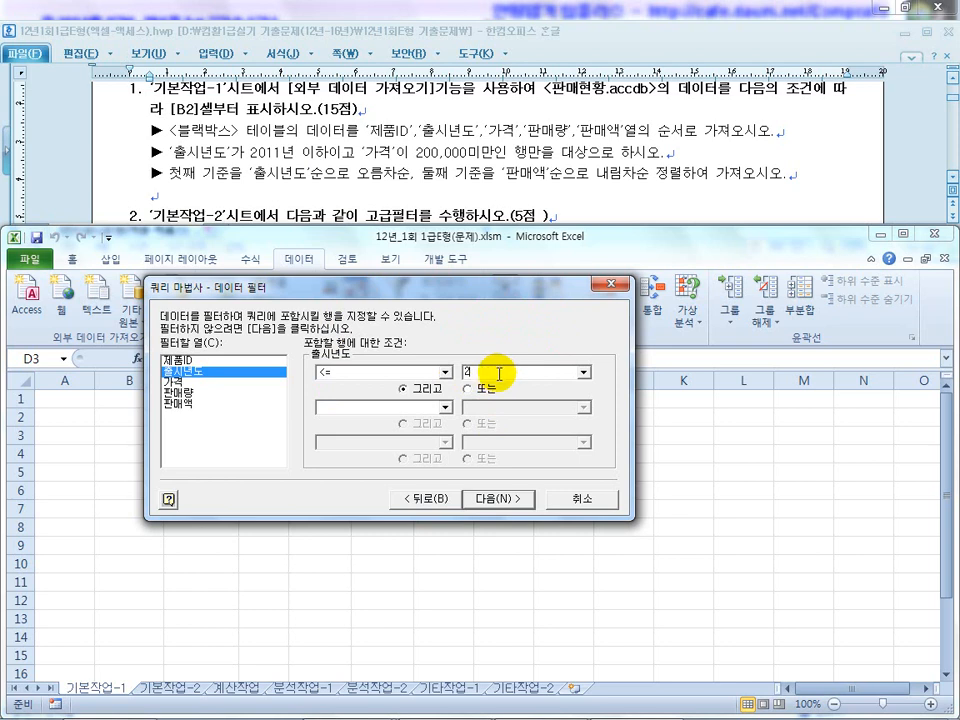
key(BackSpace)
click(583, 372)
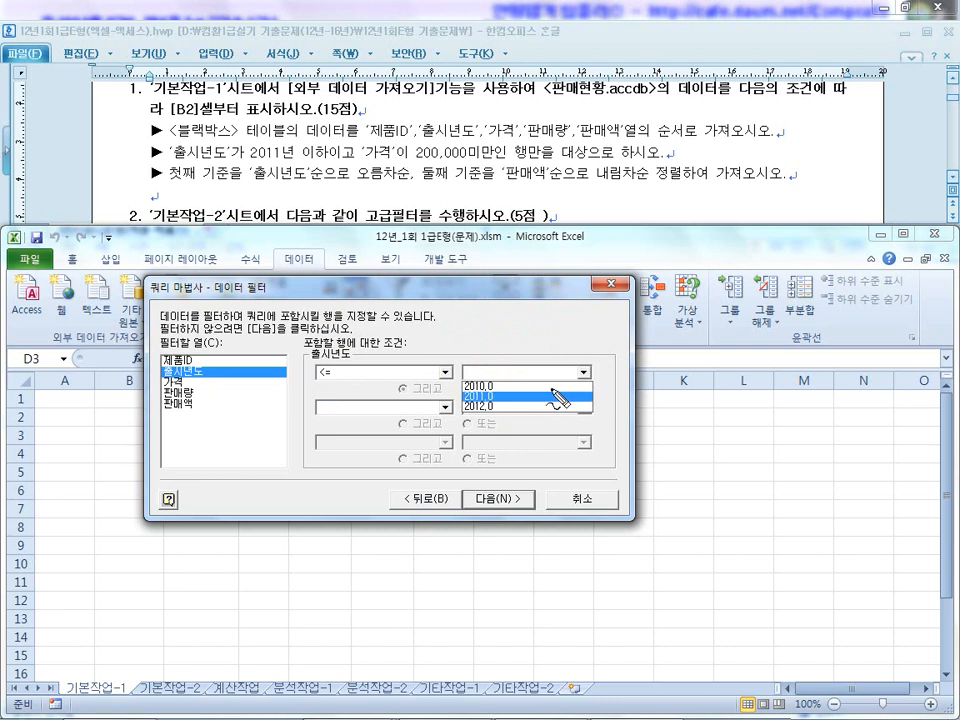
mouse_move(488, 415)
mouse_down()
mouse_move(478, 416)
mouse_move(513, 404)
mouse_up()
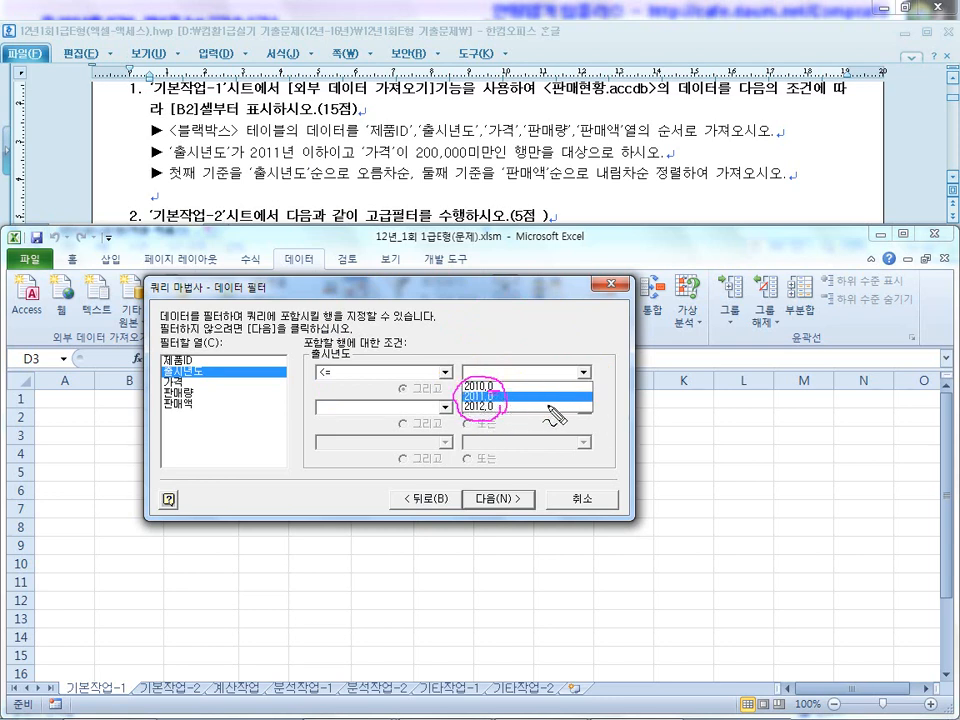
drag(572, 402, 589, 411)
drag(635, 393, 635, 410)
mouse_move(650, 395)
mouse_down()
mouse_move(650, 410)
mouse_move(666, 396)
mouse_up()
mouse_move(561, 423)
mouse_down()
mouse_move(673, 422)
mouse_move(660, 428)
mouse_up()
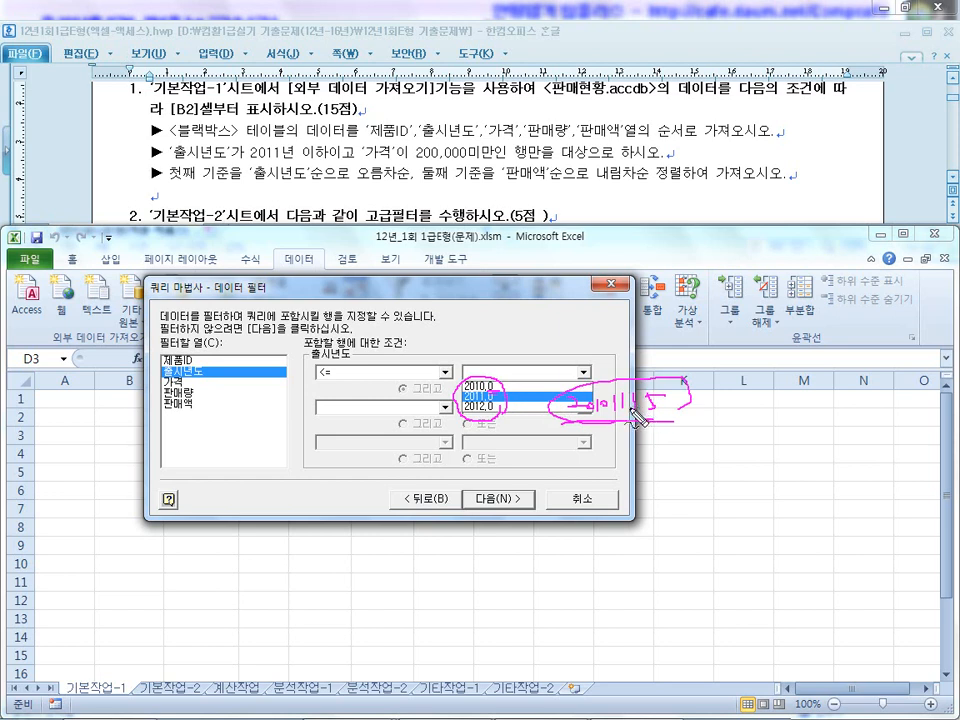
click(470, 395)
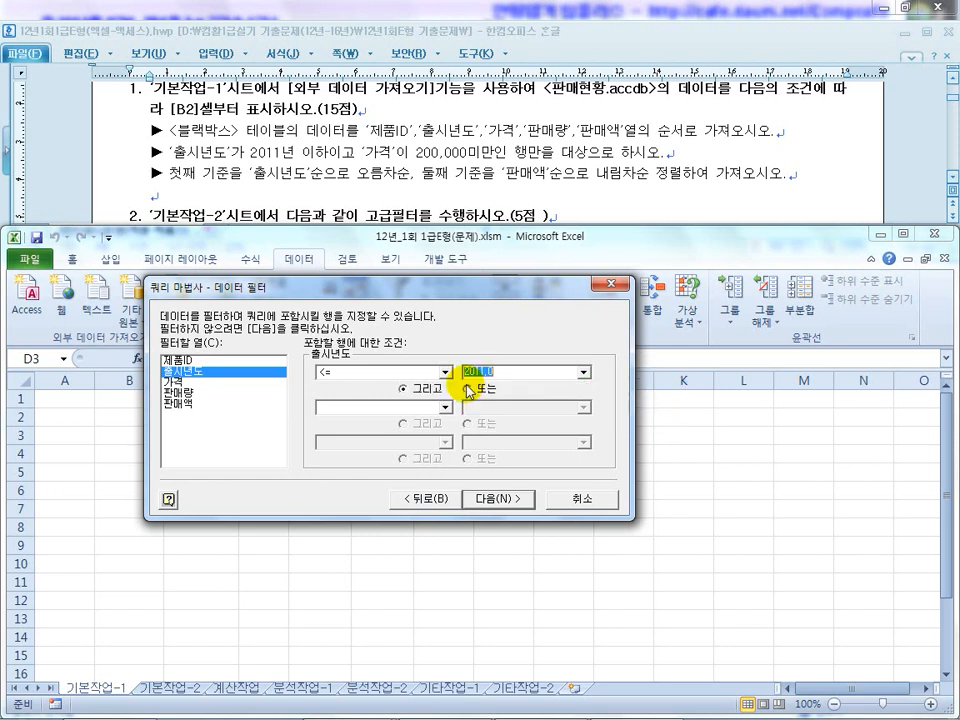
Switch to the PowerPoint slide on importing external data and study its note on filtering 출시년도 when it holds full dates
key(super)
click(361, 708)
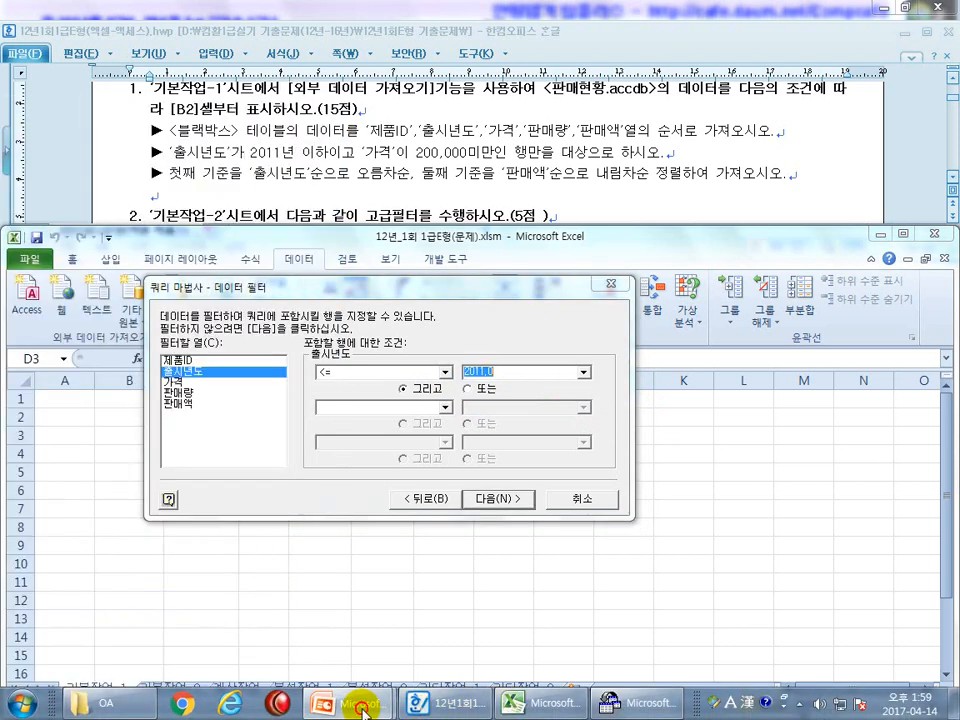
click(407, 620)
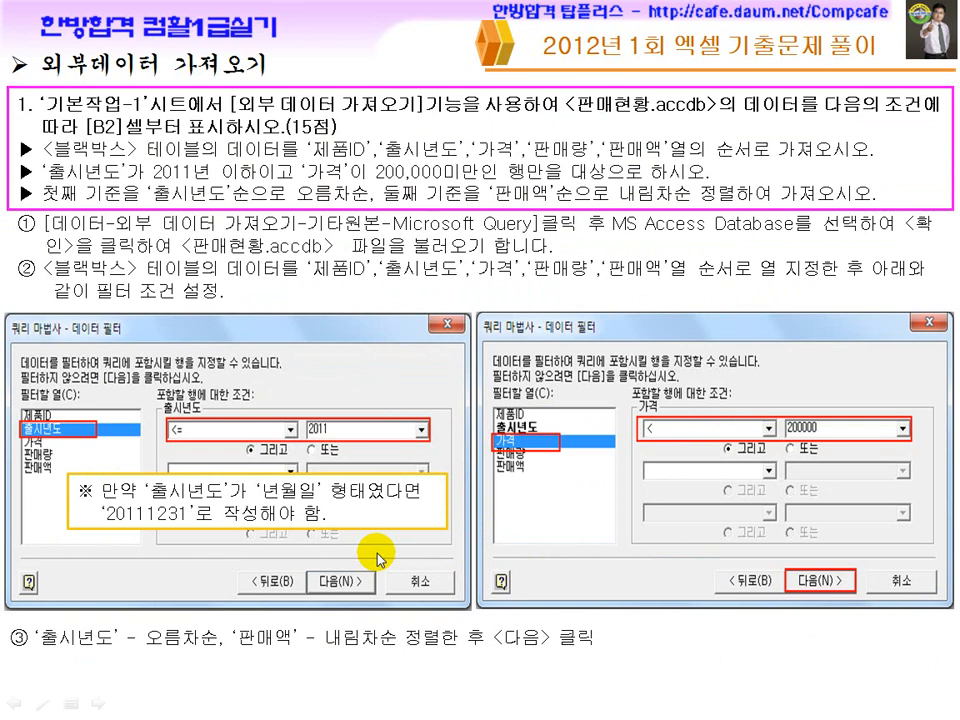
key(ctrl+p)
drag(165, 498, 312, 498)
mouse_move(342, 445)
mouse_down()
mouse_move(308, 425)
mouse_move(344, 452)
mouse_up()
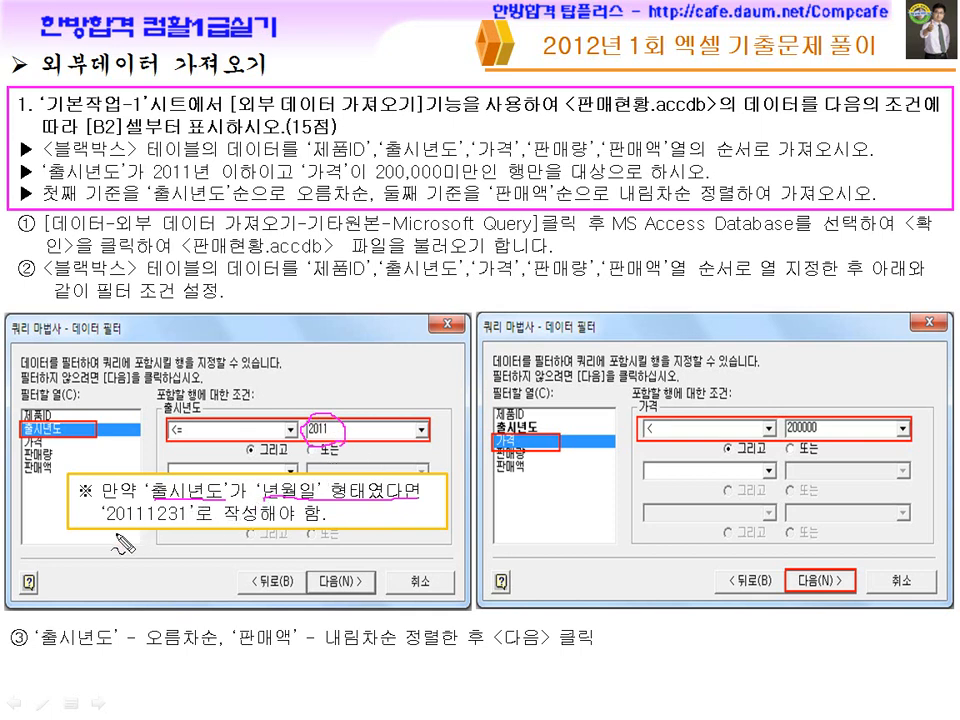
drag(130, 521, 160, 521)
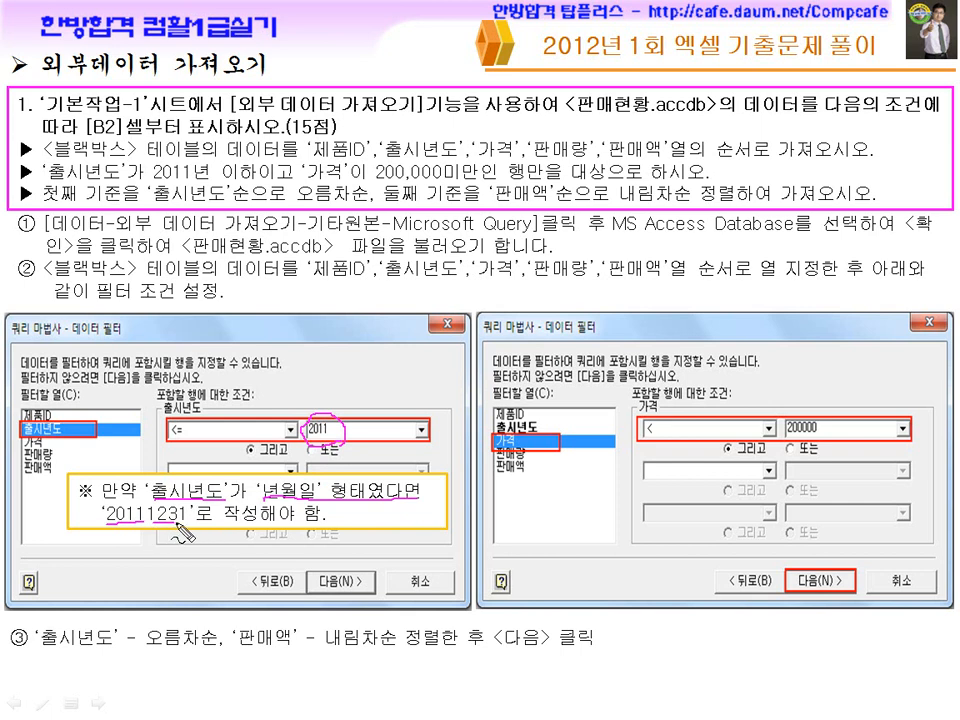
drag(160, 186, 209, 187)
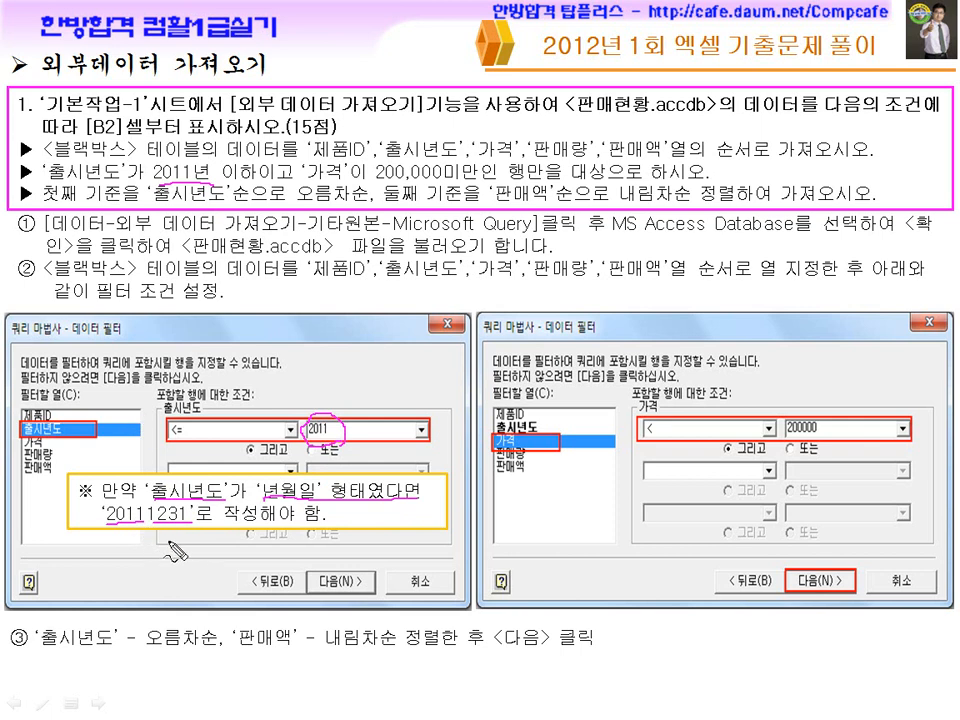
mouse_move(228, 191)
mouse_down()
mouse_move(239, 224)
mouse_move(259, 198)
mouse_move(269, 210)
mouse_up()
drag(262, 211, 262, 235)
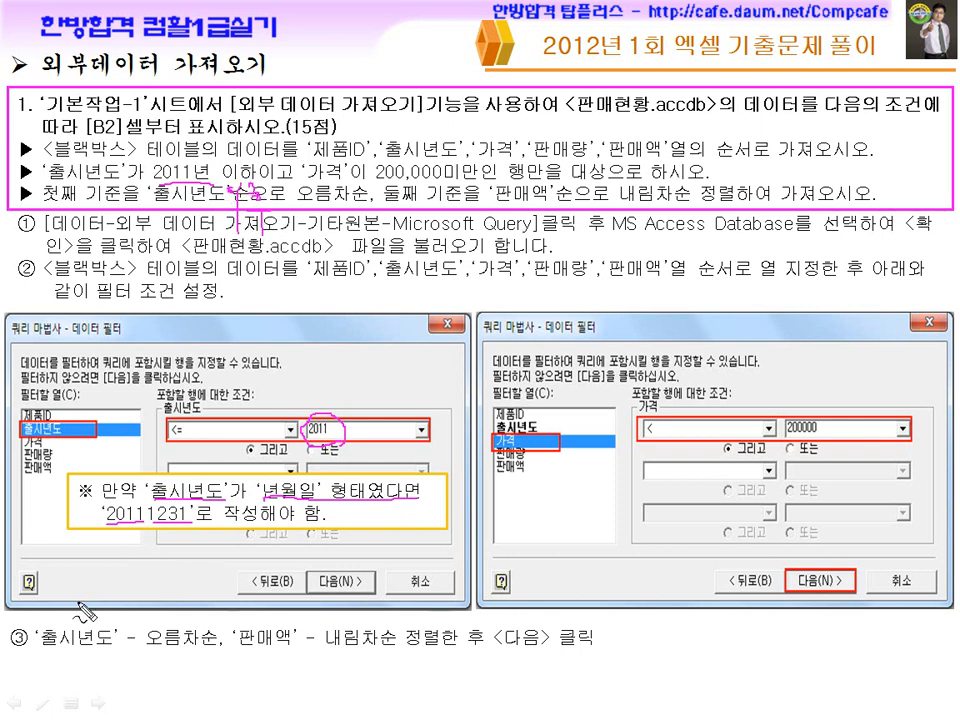
drag(97, 548, 118, 560)
drag(122, 546, 125, 563)
mouse_move(130, 546)
mouse_down()
mouse_move(134, 564)
mouse_move(178, 566)
mouse_up()
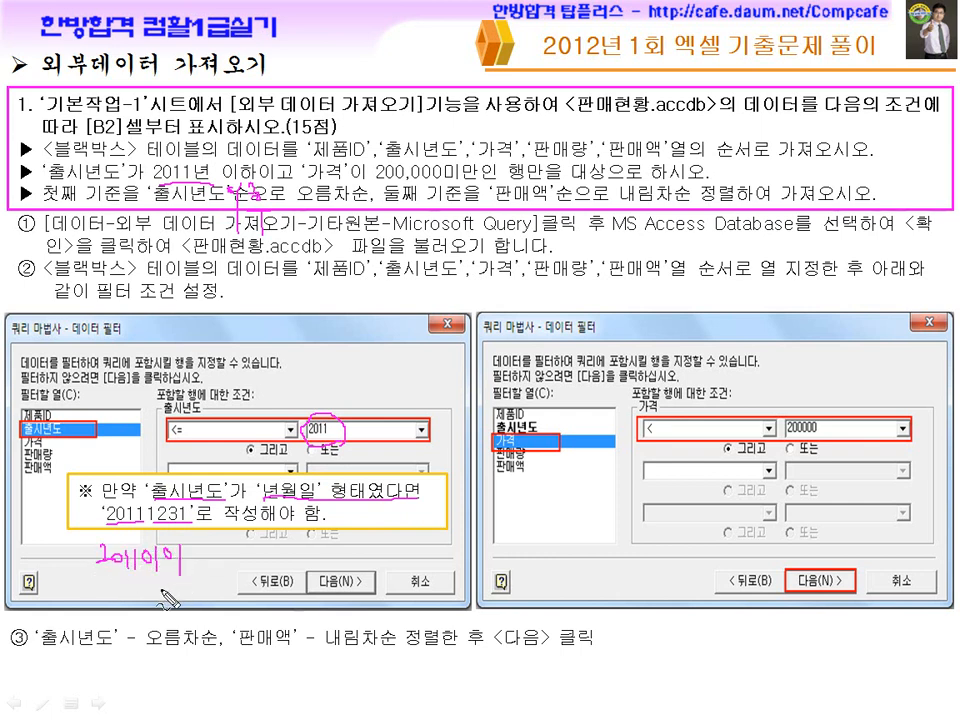
mouse_move(42, 546)
mouse_down()
mouse_move(44, 562)
mouse_move(78, 552)
mouse_up()
drag(62, 560, 80, 559)
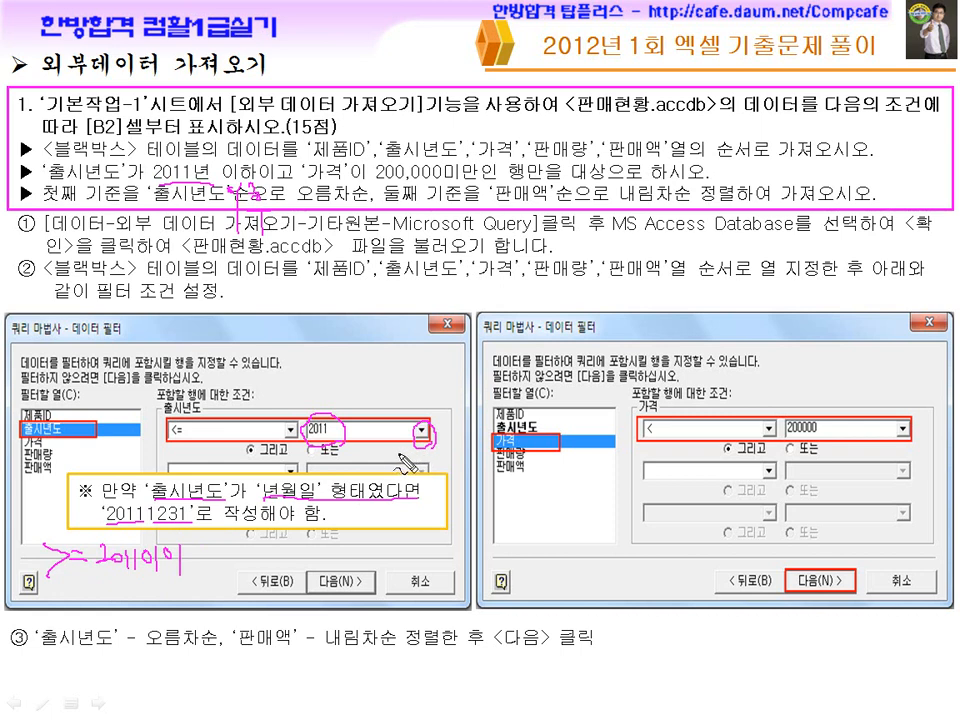
Switch back to the Microsoft Query filter dialog in front of Excel and bring up the exam document with its import conditions
key(super)
click(606, 704)
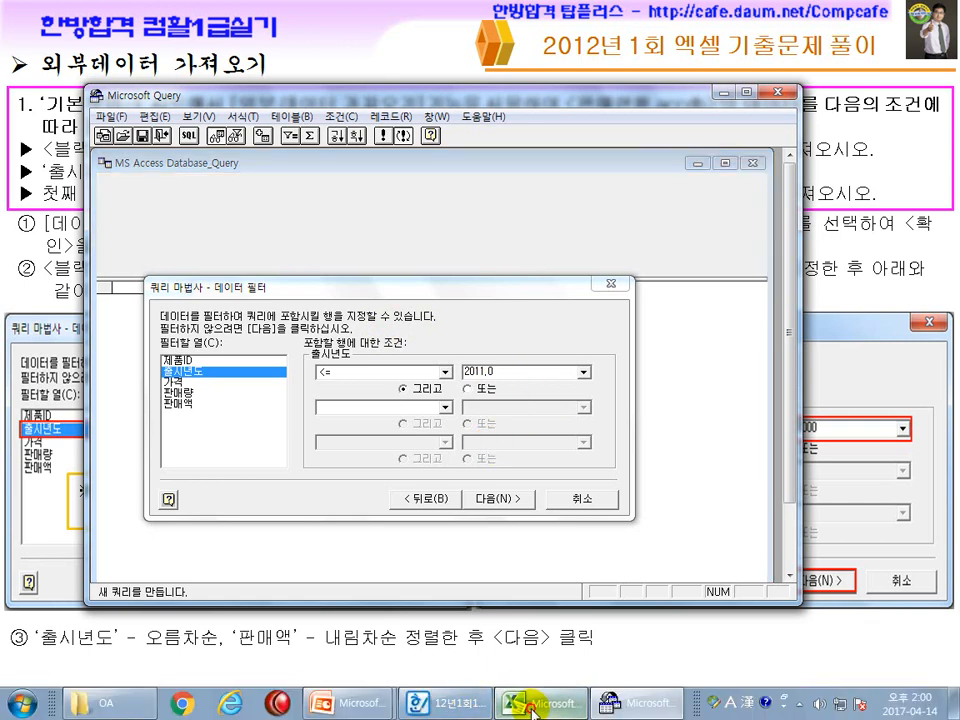
click(532, 704)
click(542, 97)
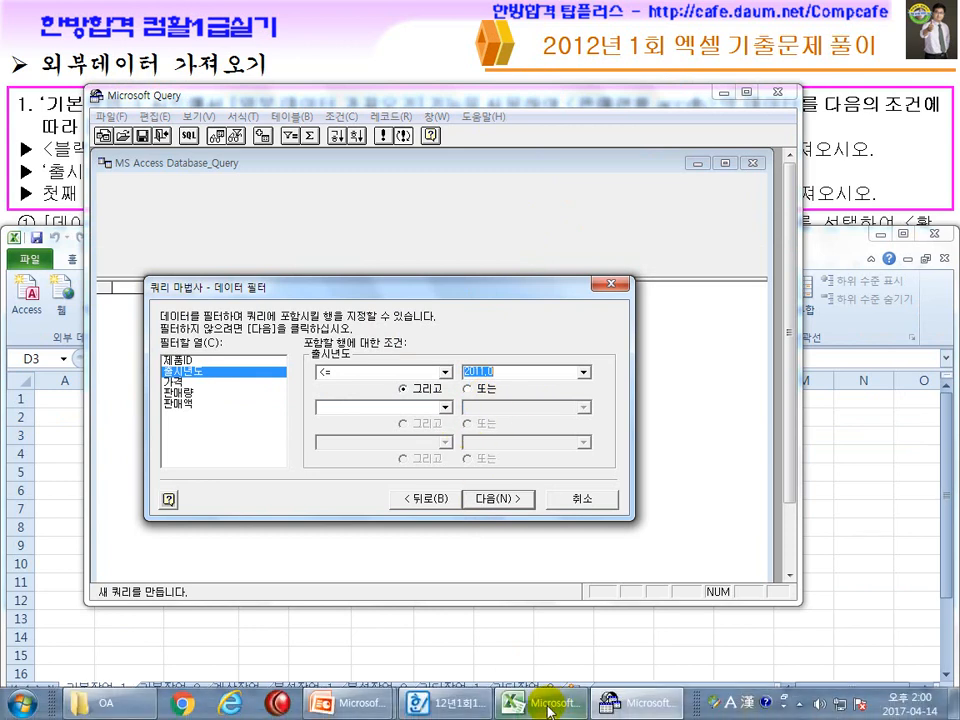
click(463, 707)
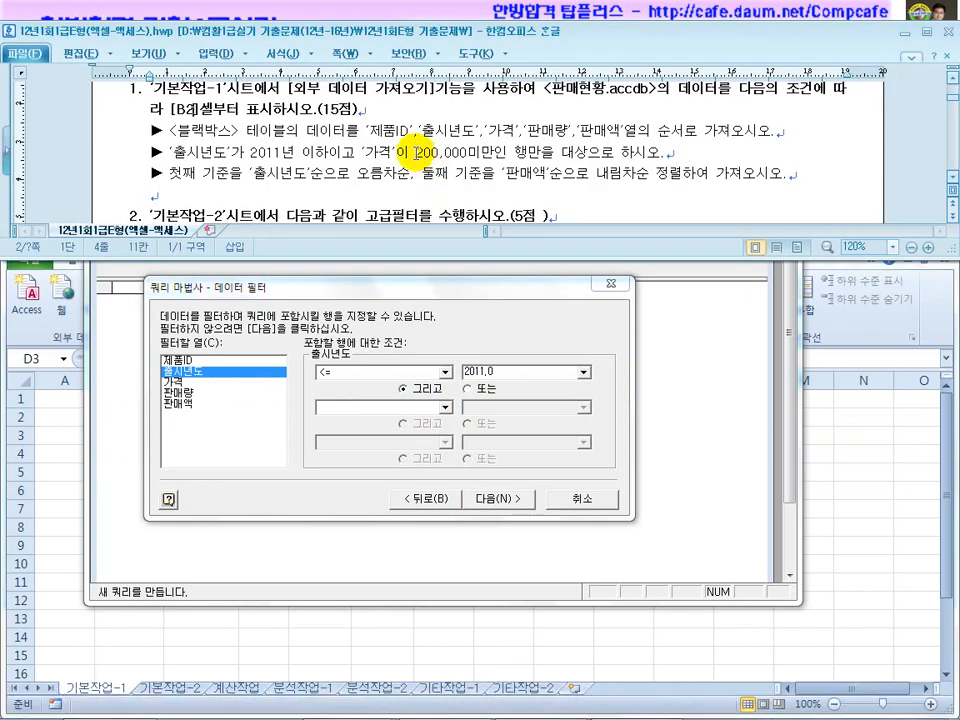
Set the connector after the 출시년도 condition to 또는 and bring the exam document's import conditions back into view
click(466, 389)
click(424, 391)
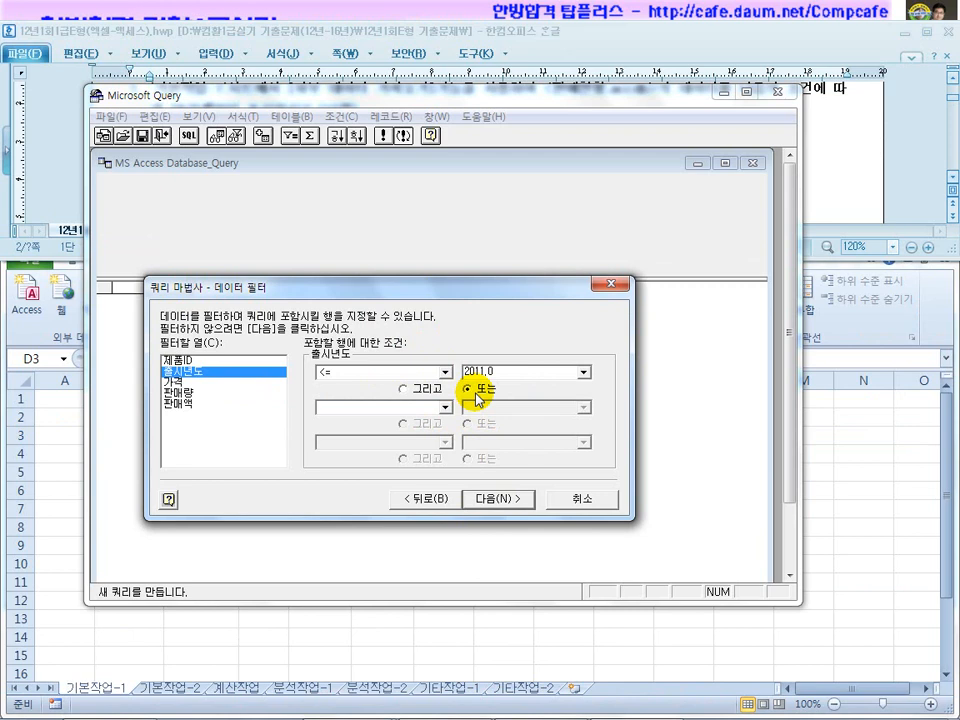
click(484, 38)
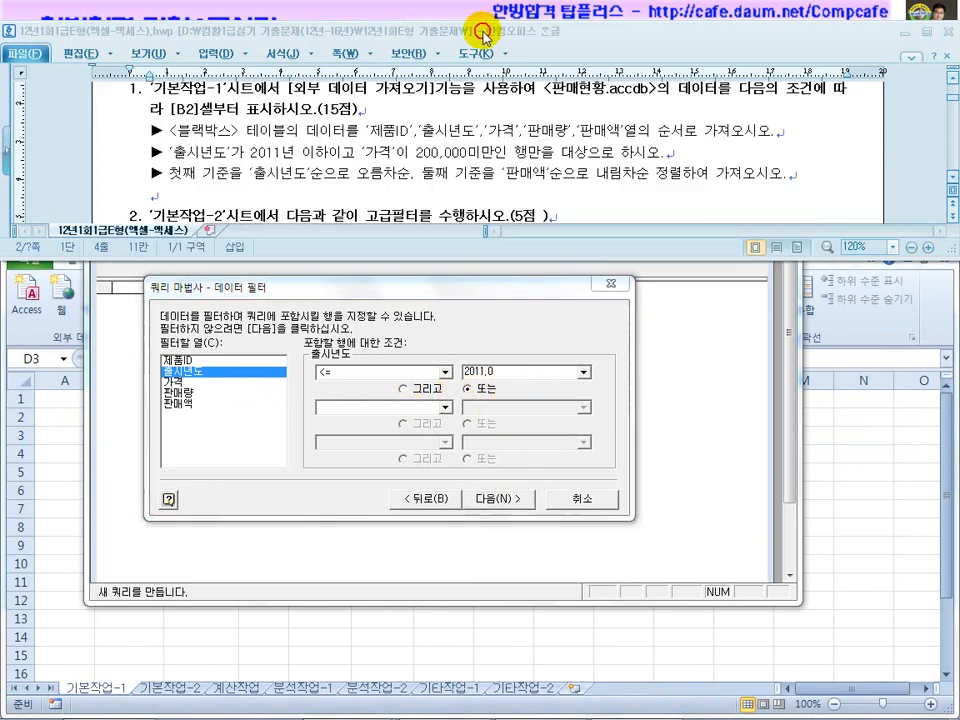
Add a filter condition keeping rows where 가격 is less than (<) 200000, and proceed to the query's sort order
click(172, 383)
click(550, 53)
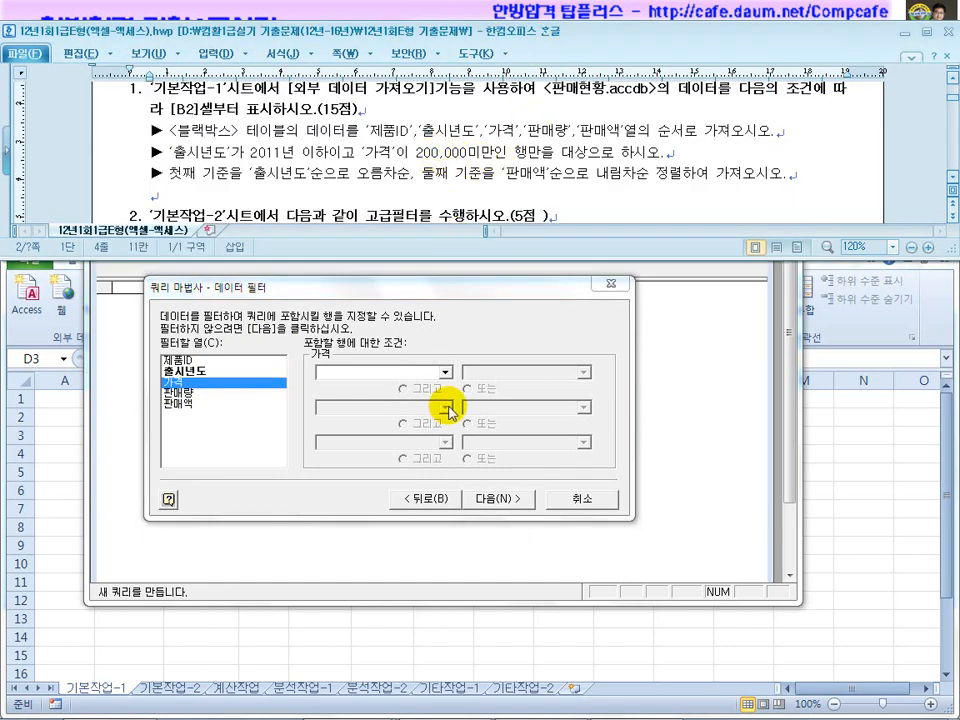
click(441, 372)
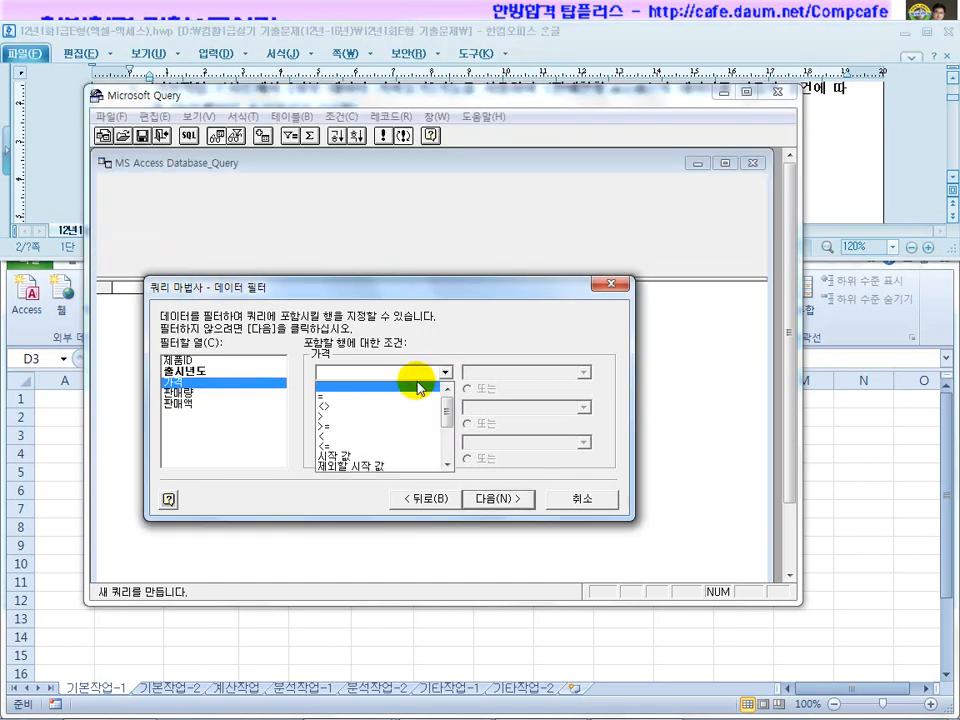
click(375, 436)
click(412, 33)
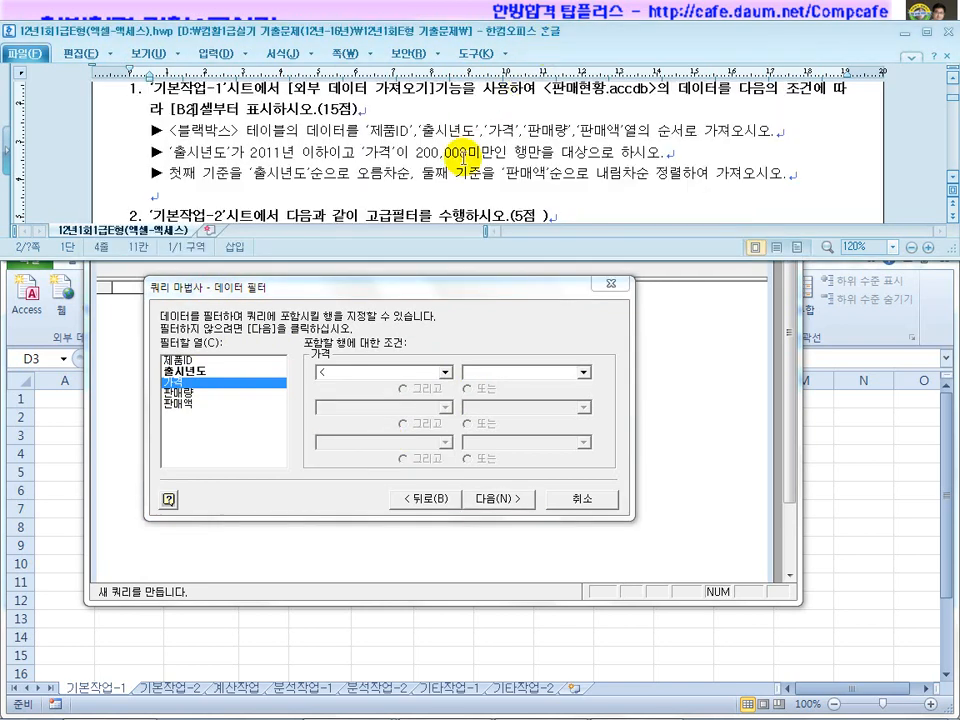
click(477, 372)
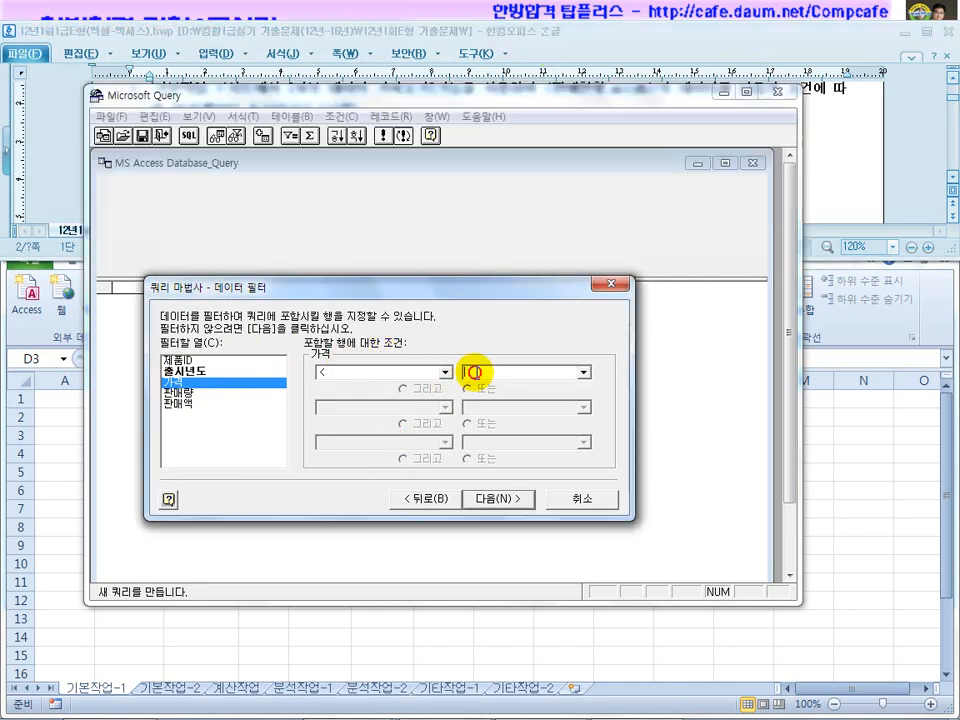
text(200000)
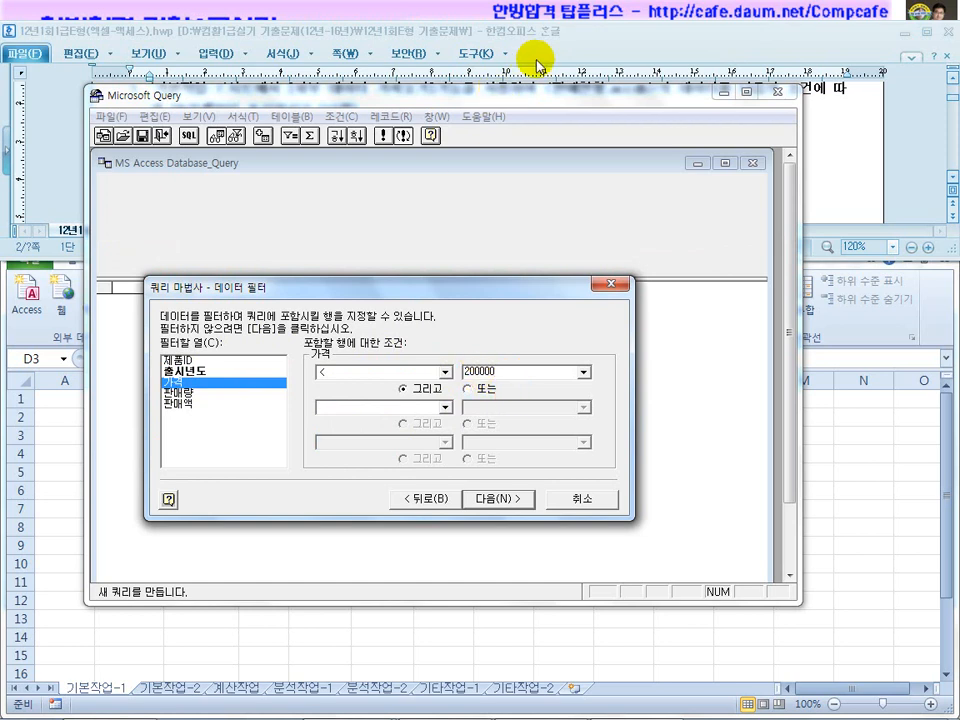
click(400, 44)
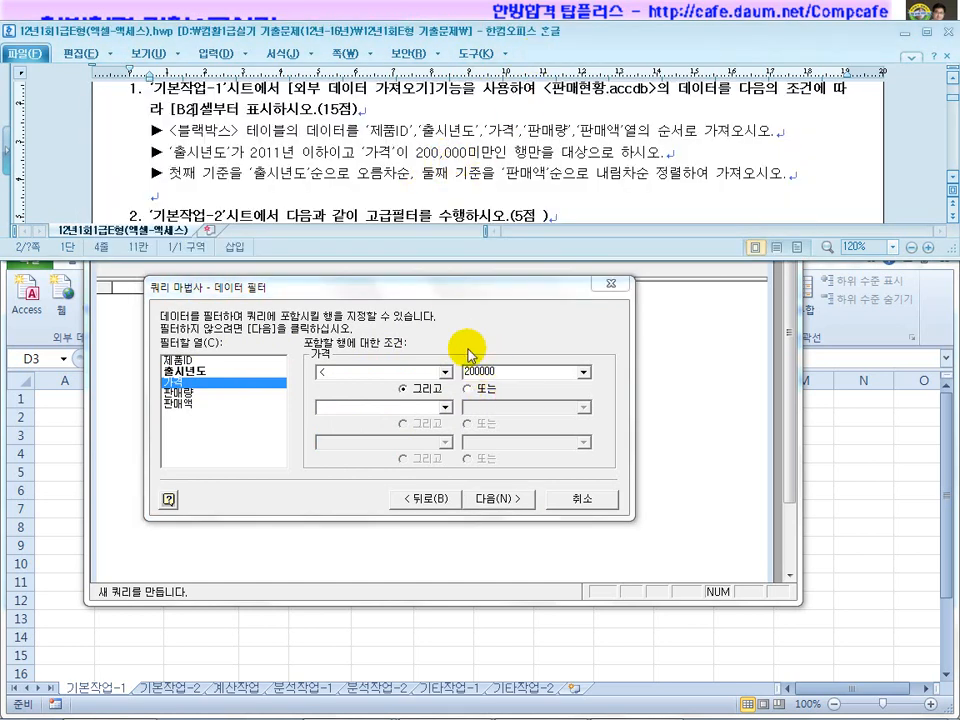
click(480, 503)
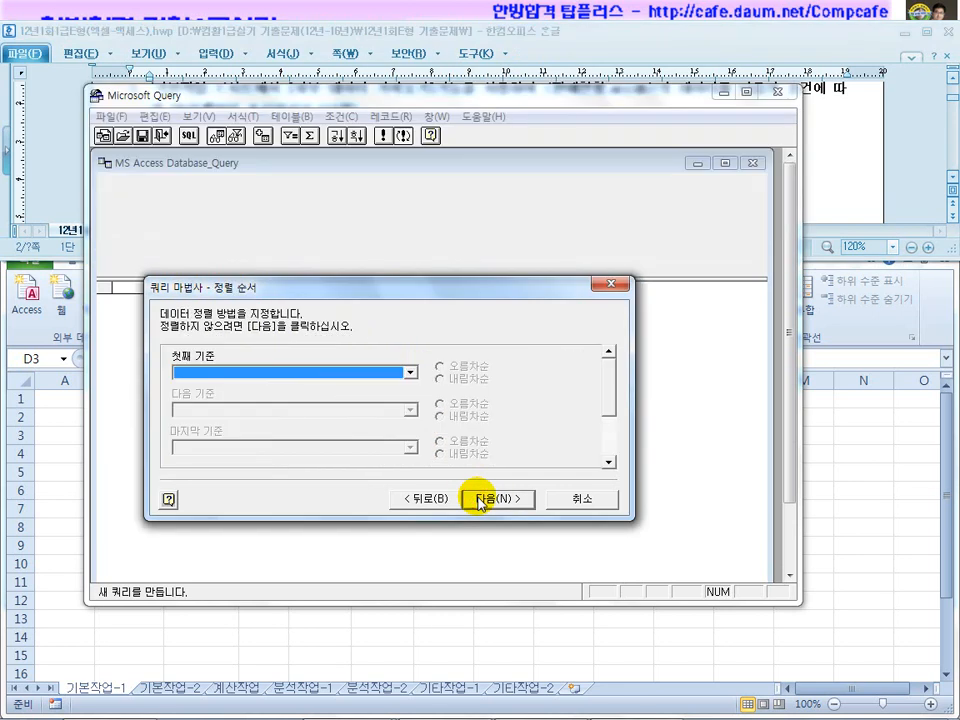
Sort the query by 출시년도 in ascending order (오름차순), with 판매액 descending (내림차순) as the second criterion
click(564, 58)
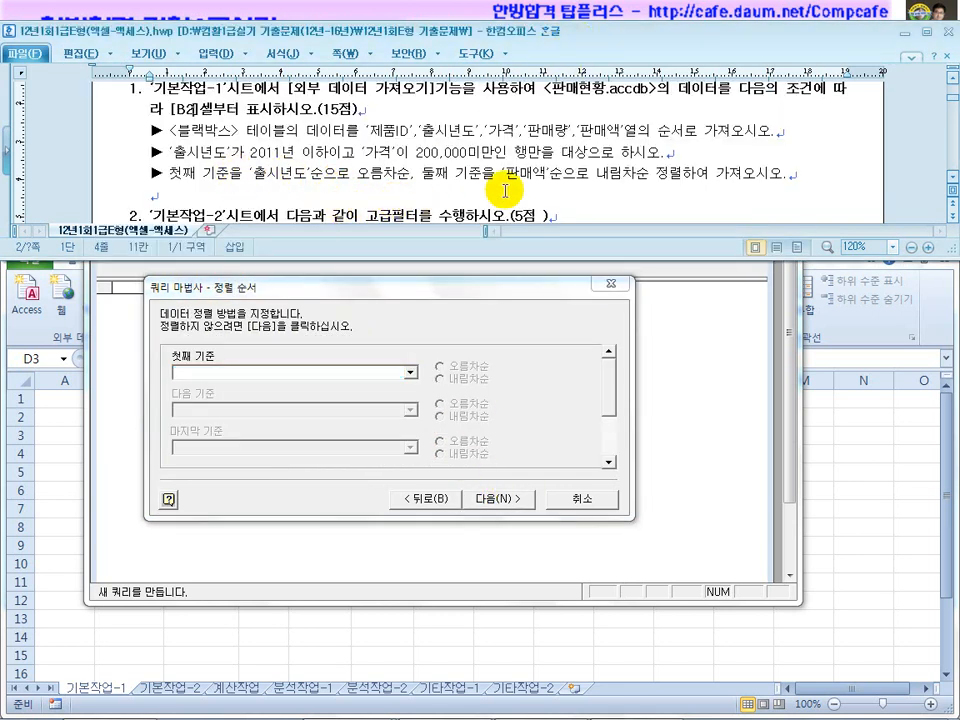
click(409, 377)
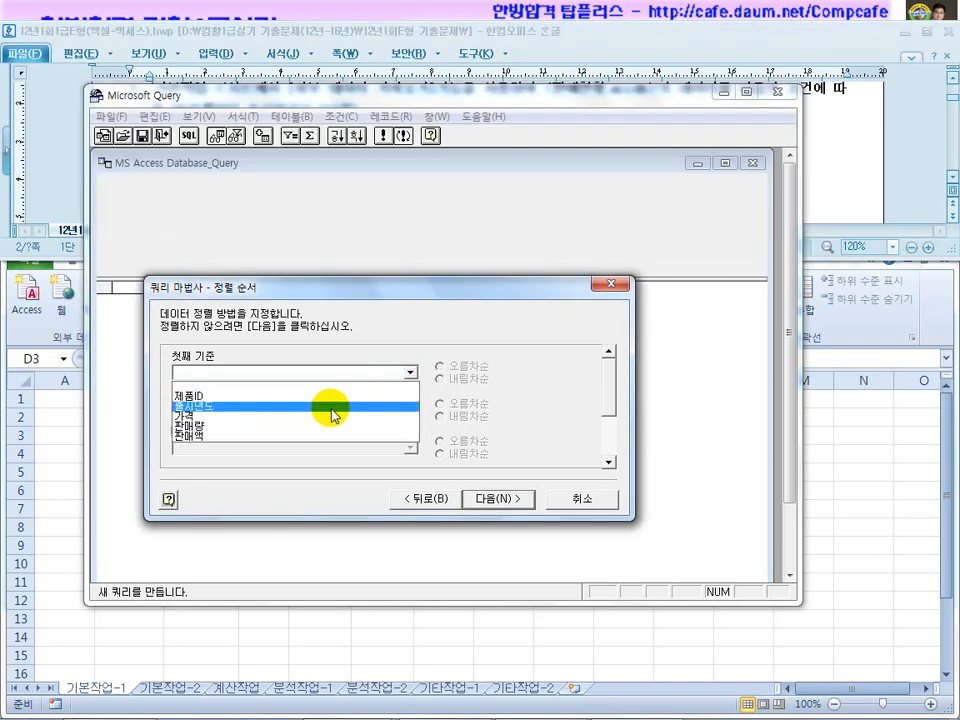
click(330, 407)
click(409, 410)
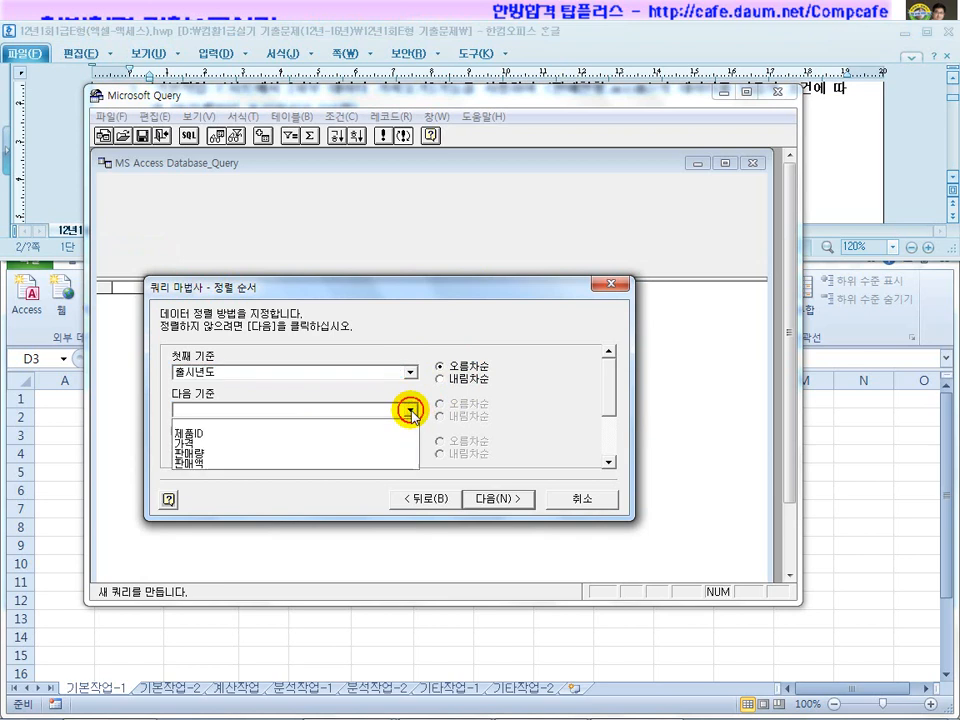
click(368, 462)
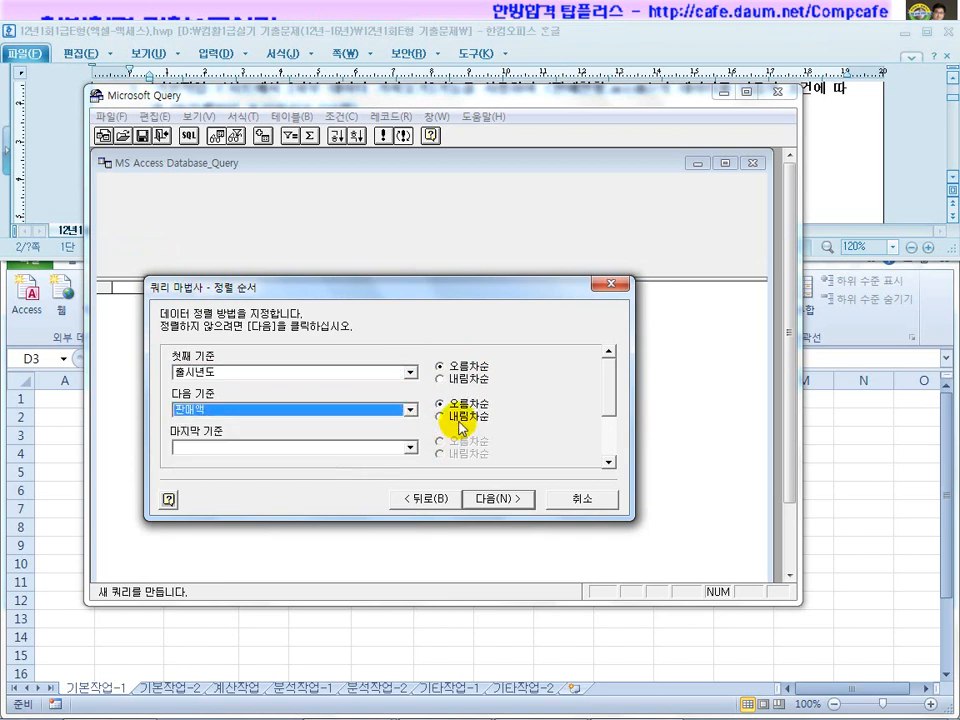
click(442, 416)
click(576, 66)
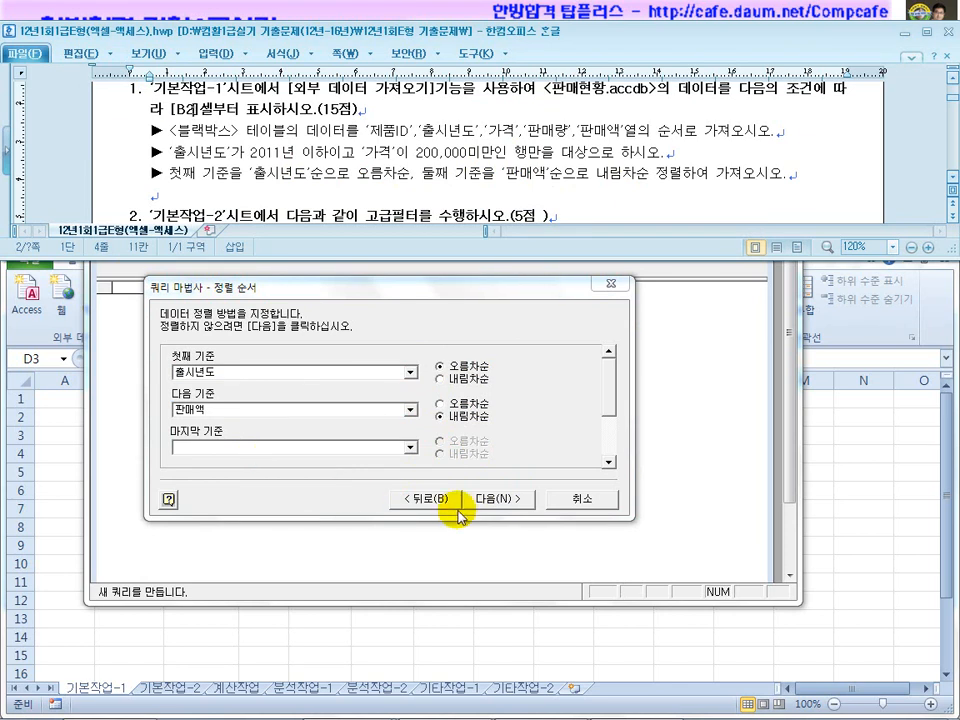
click(498, 498)
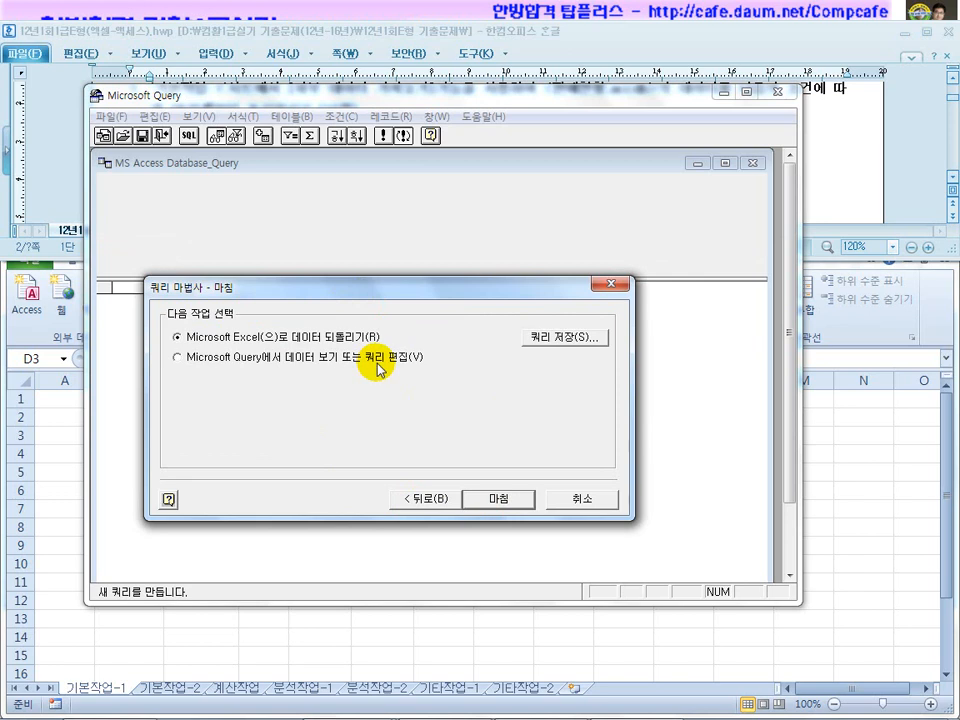
Return the query data to Excel as a table in the existing worksheet 기본작업-1, starting at cell B2
click(492, 500)
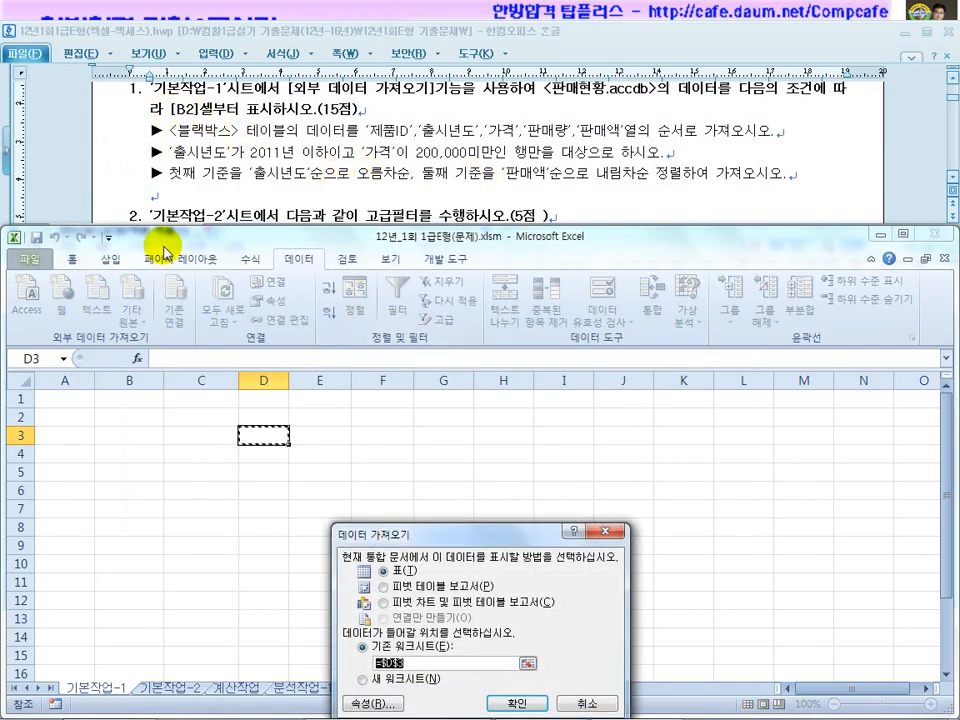
click(118, 418)
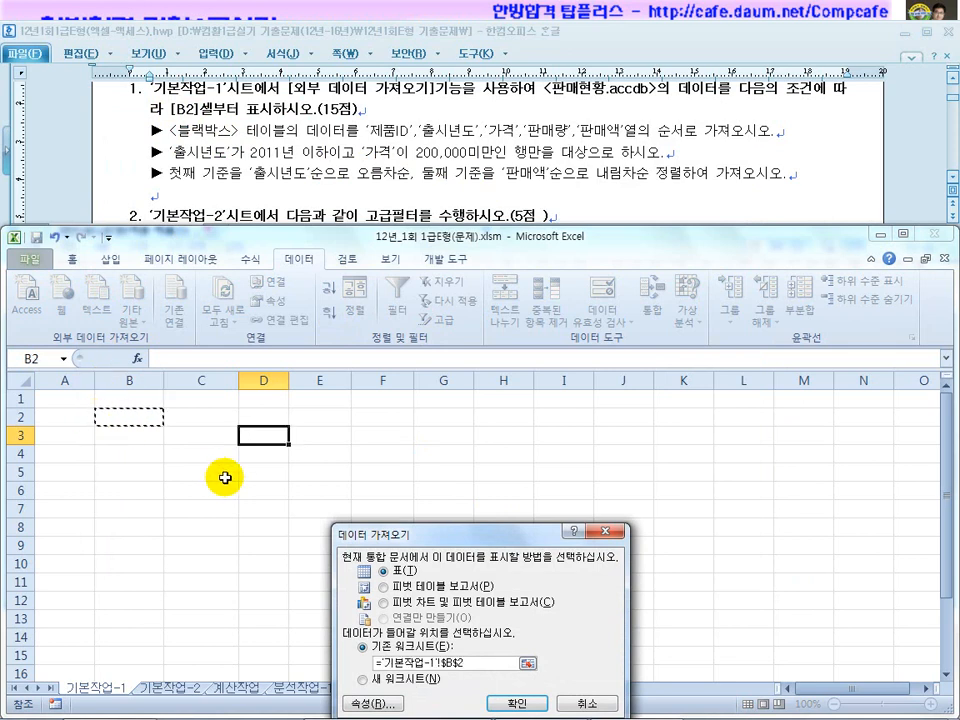
drag(467, 540, 458, 348)
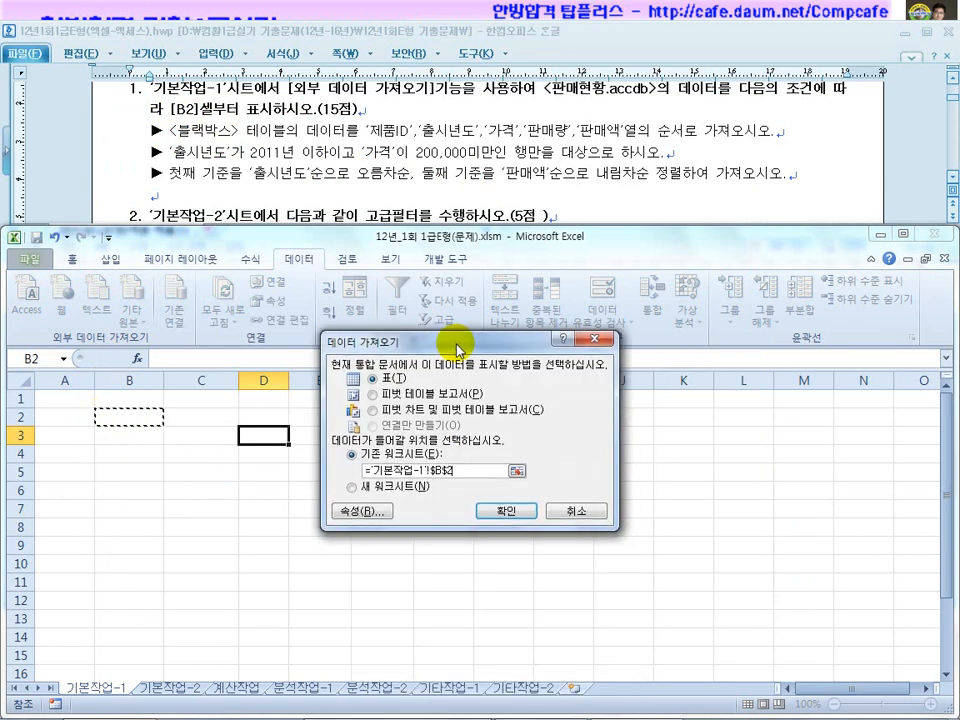
click(507, 510)
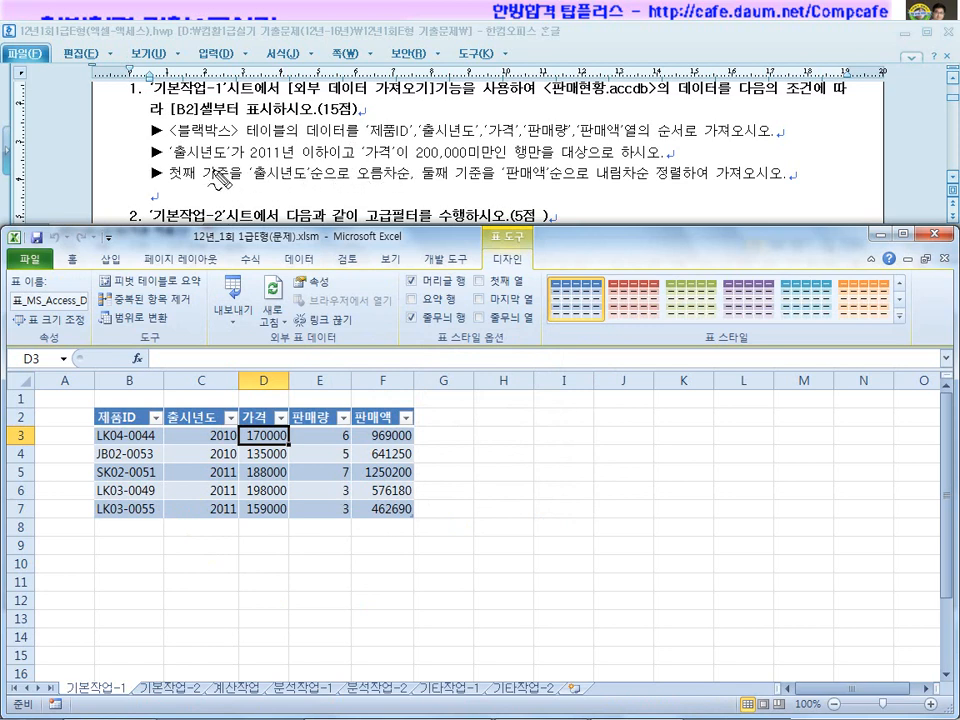
drag(177, 157, 232, 153)
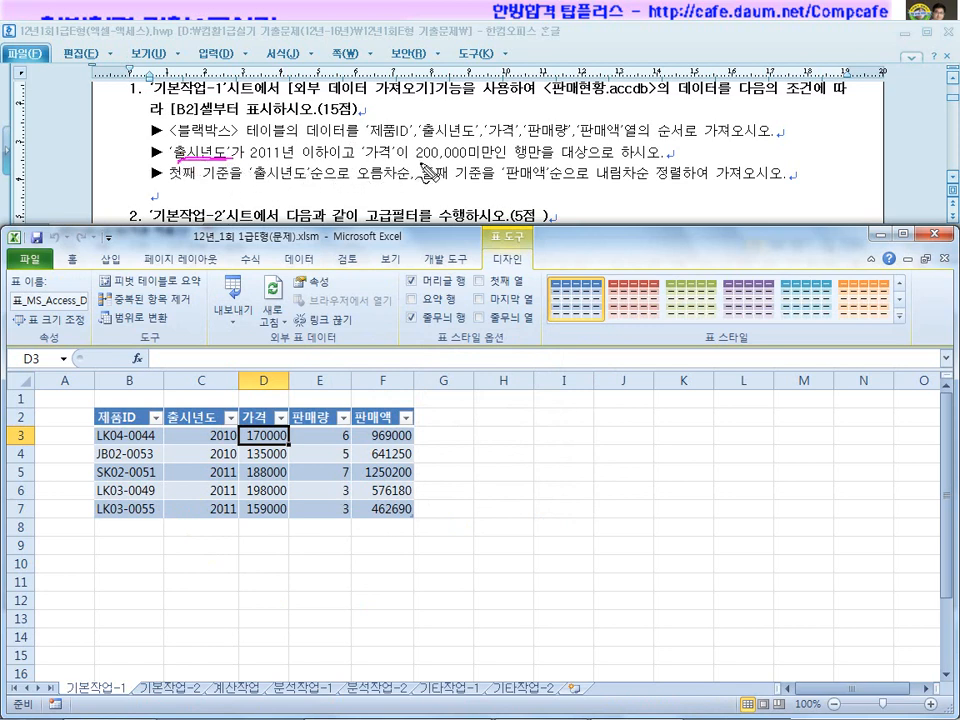
drag(388, 142, 386, 144)
mouse_move(236, 140)
mouse_down()
mouse_move(172, 142)
mouse_move(238, 144)
mouse_up()
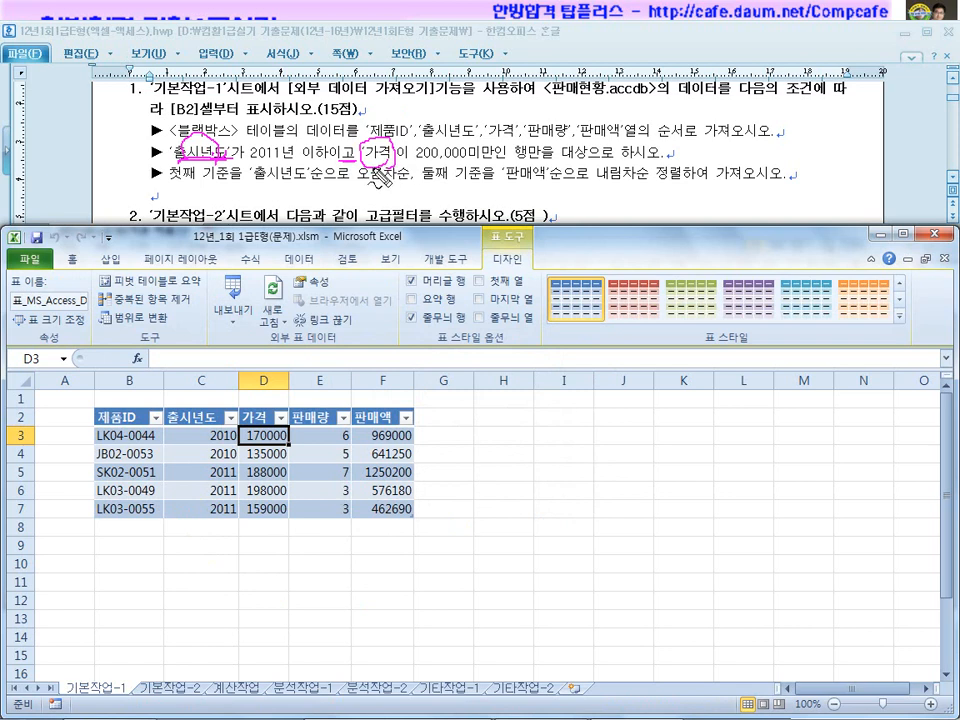
mouse_move(358, 152)
mouse_down()
mouse_move(340, 146)
mouse_move(352, 186)
mouse_up()
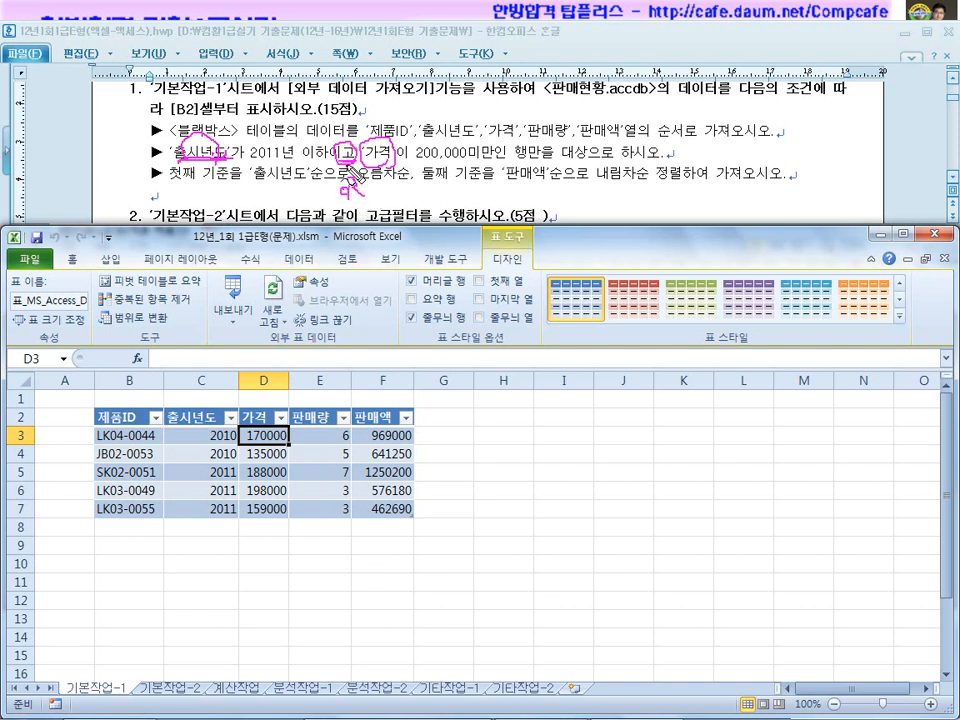
key(Escape)
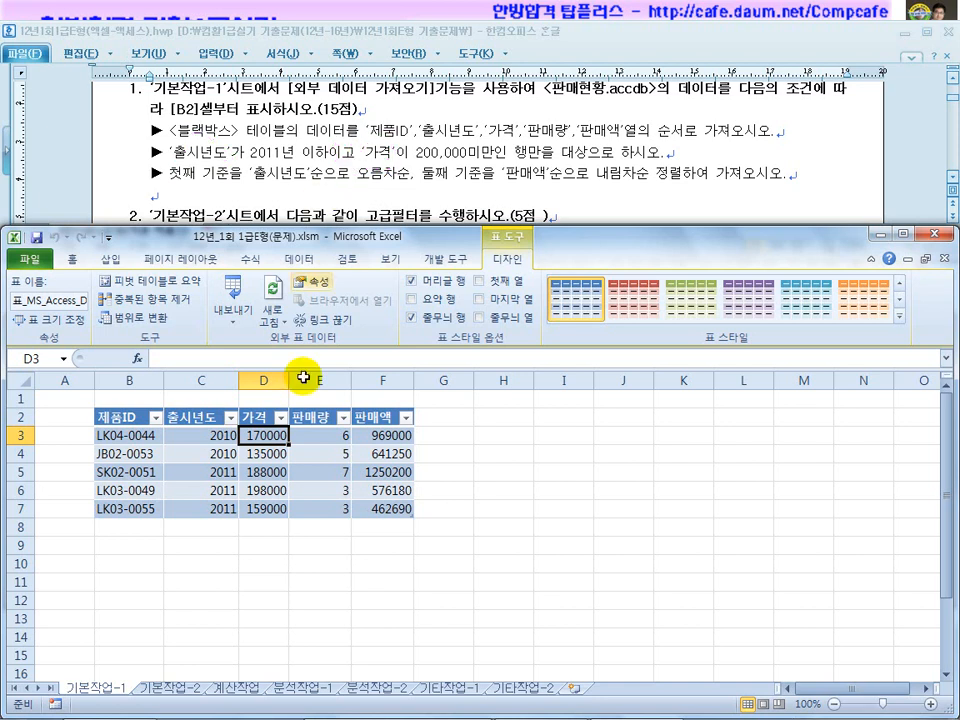
click(312, 474)
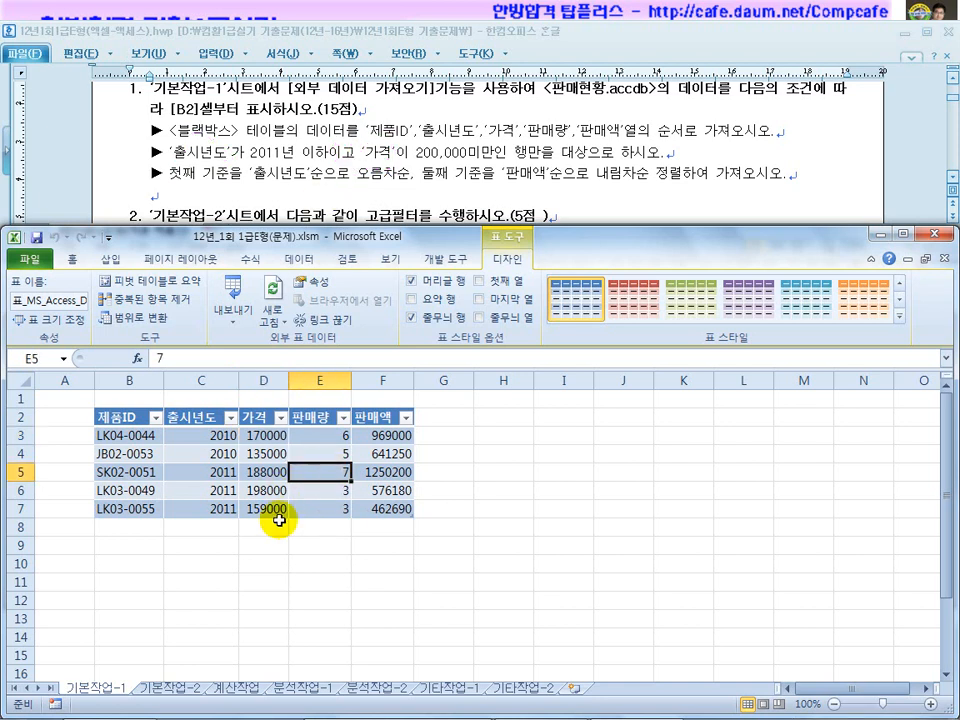
Switch to the 기본작업-2 sheet and read the advanced filter requirements in task 2 of the exam document
click(172, 688)
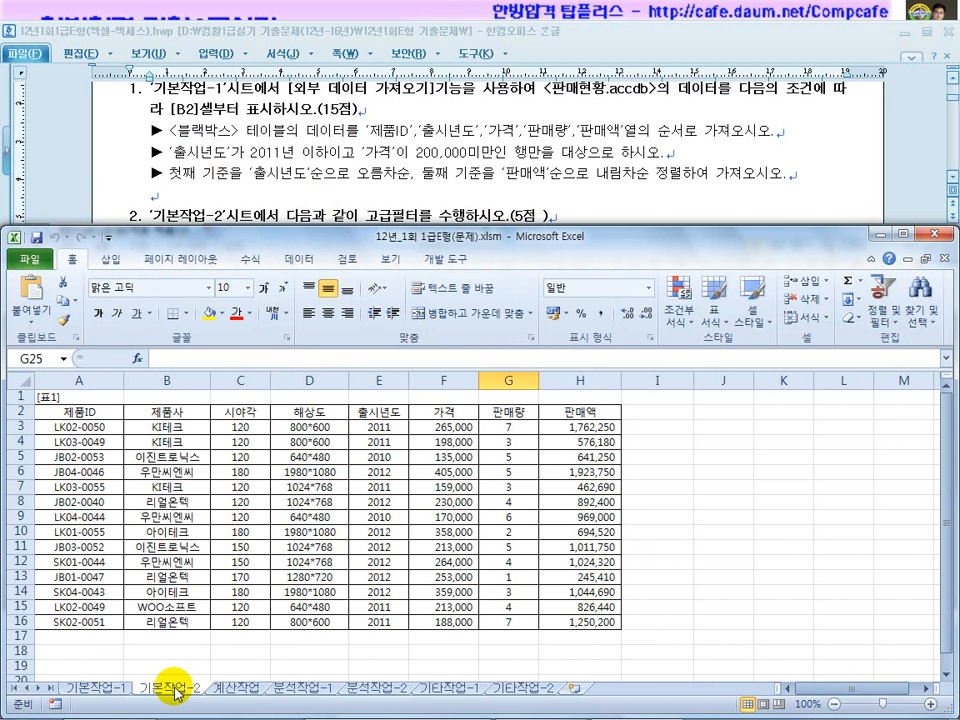
click(315, 220)
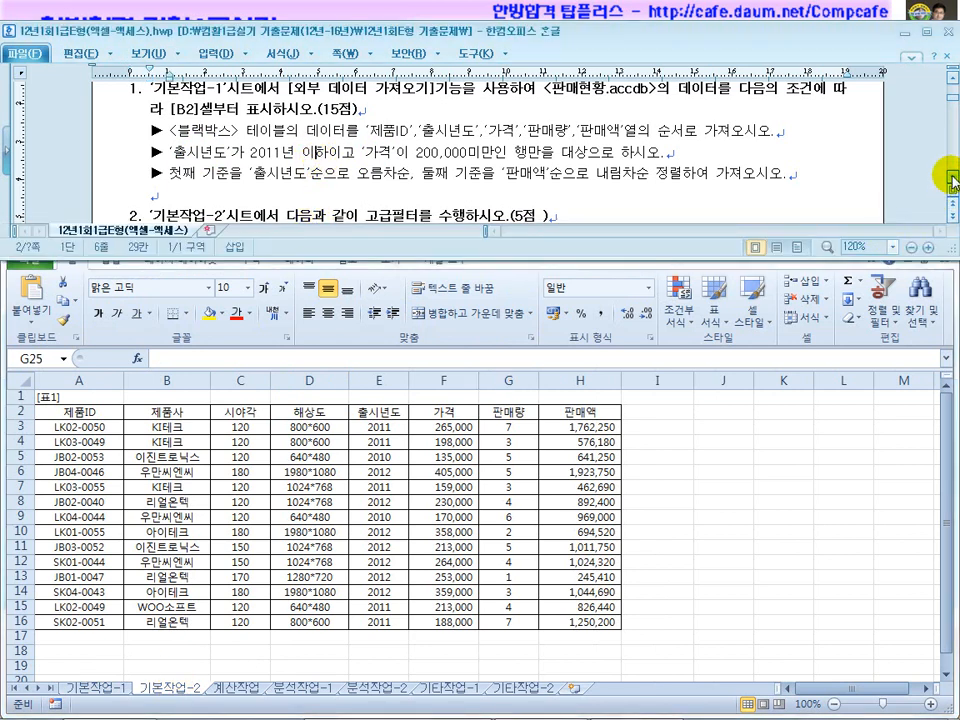
scroll(951, 183, down, 5)
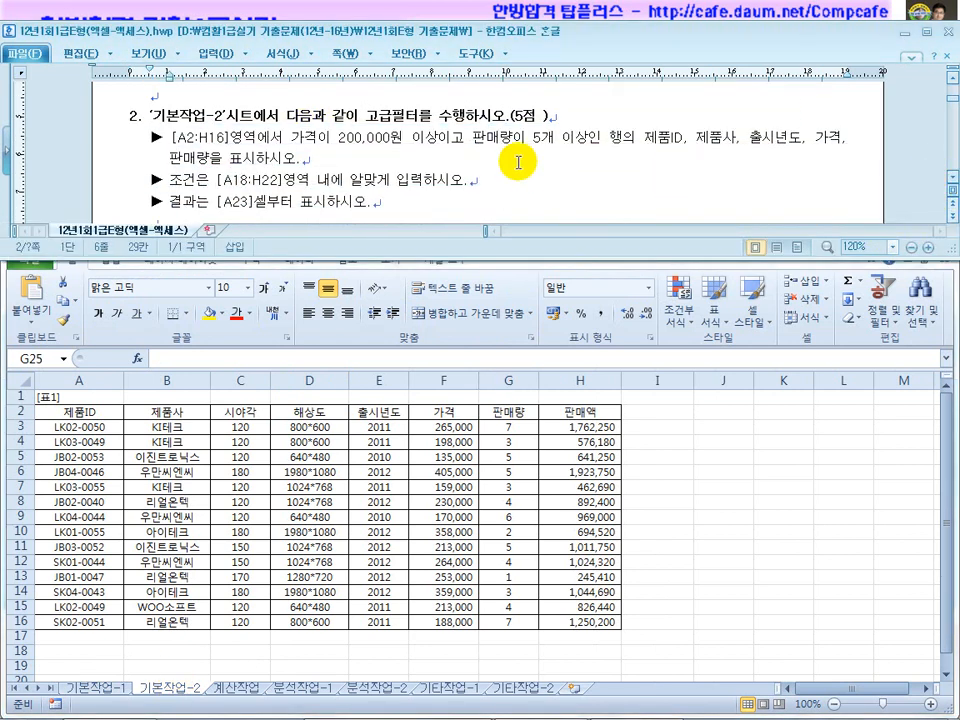
click(287, 88)
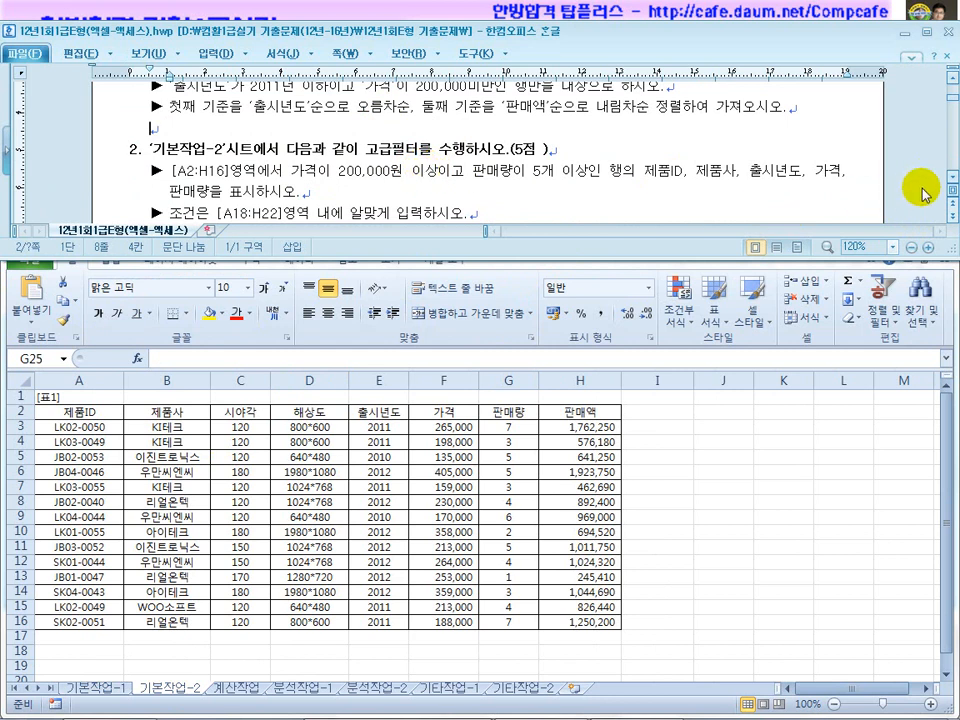
scroll(950, 182, down, 3)
drag(384, 112, 322, 110)
drag(484, 112, 692, 114)
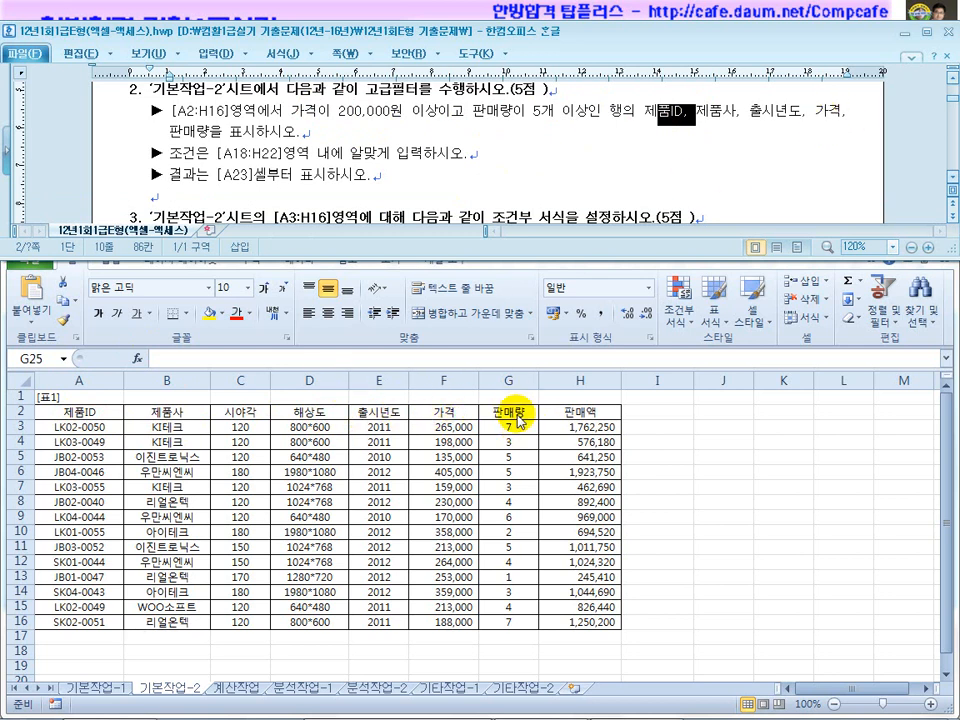
Copy the headers 제품ID, 제품사, 출시년도, 가격 and 판매량 from row 2 and paste them starting at A23
click(477, 424)
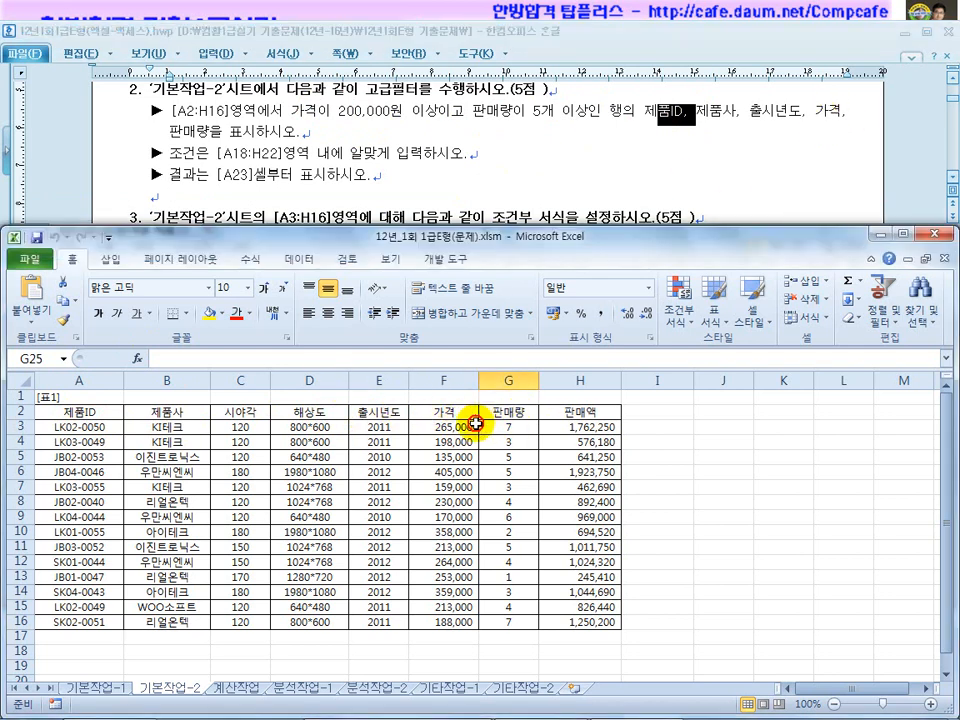
drag(80, 412, 184, 412)
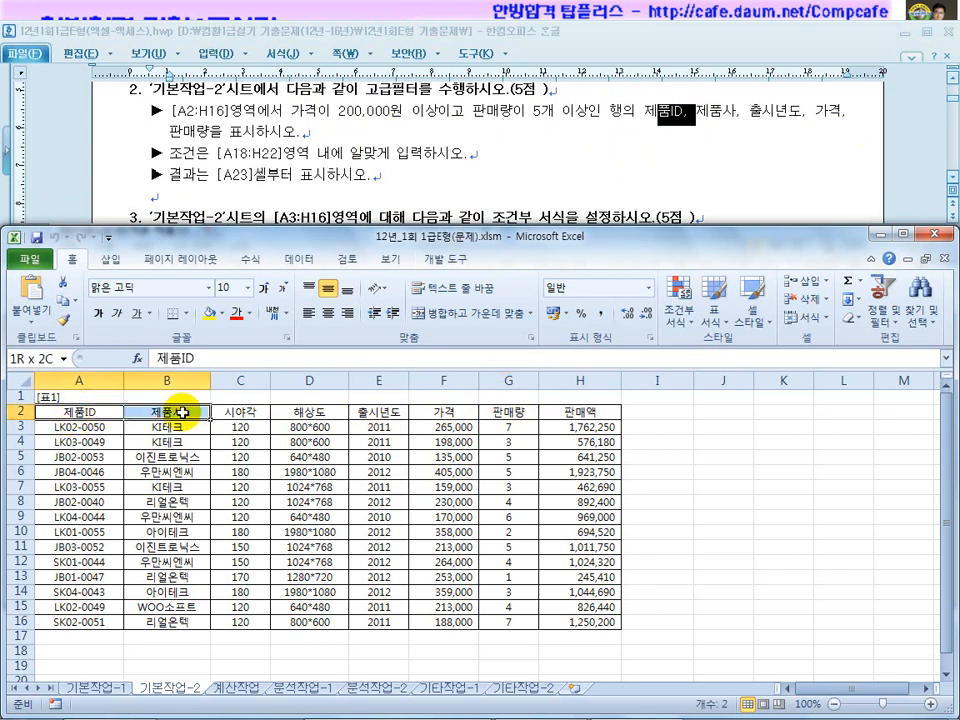
ctrl+click(377, 411)
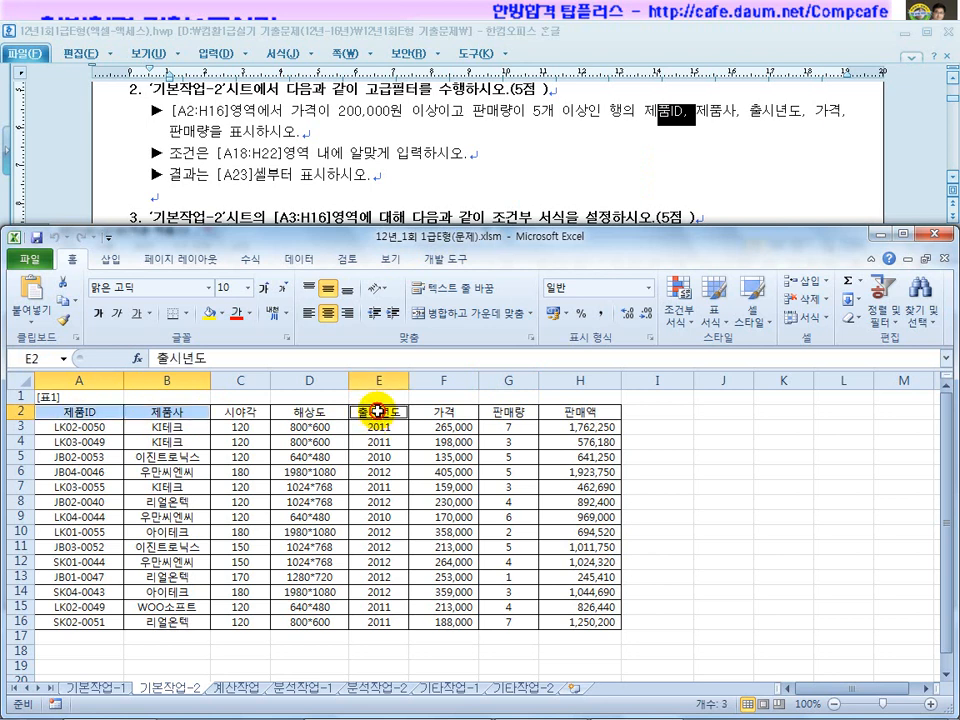
ctrl+click(450, 411)
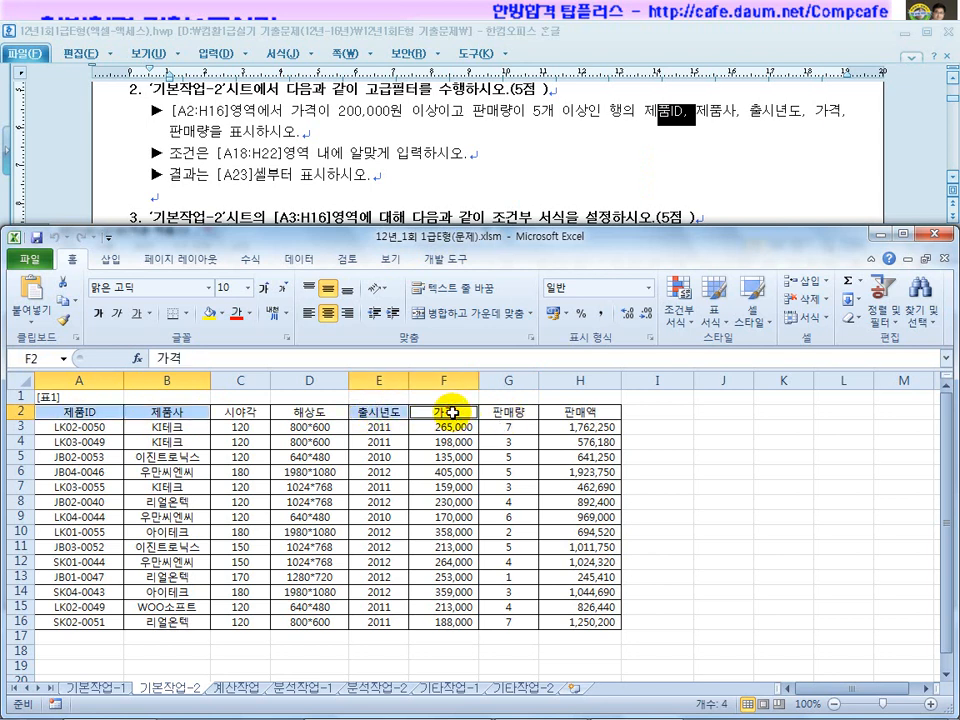
ctrl+click(517, 411)
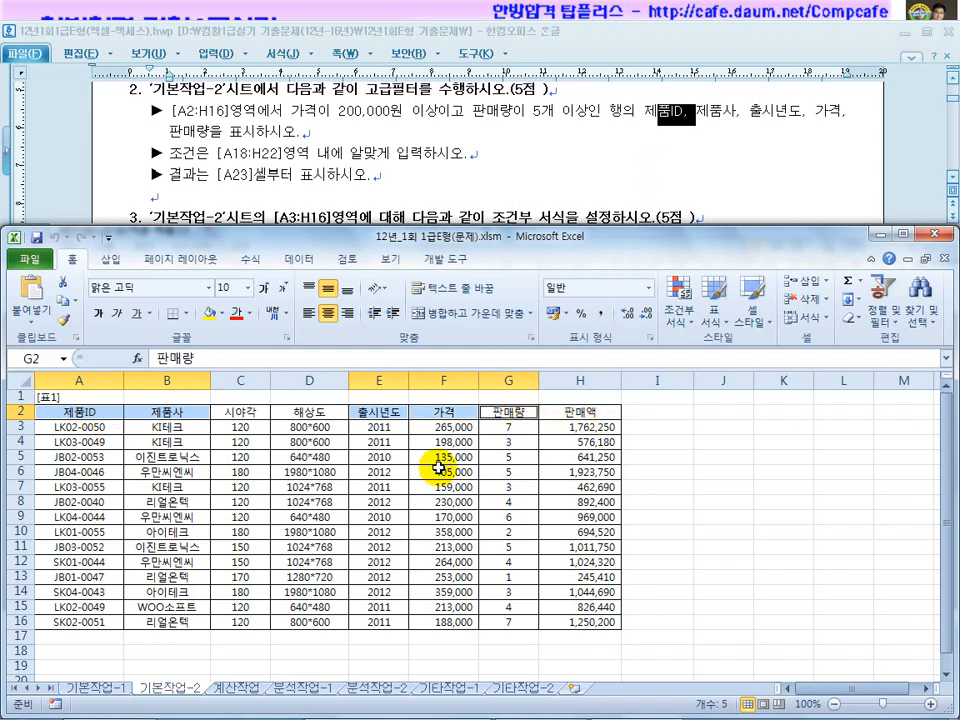
key(ctrl+c)
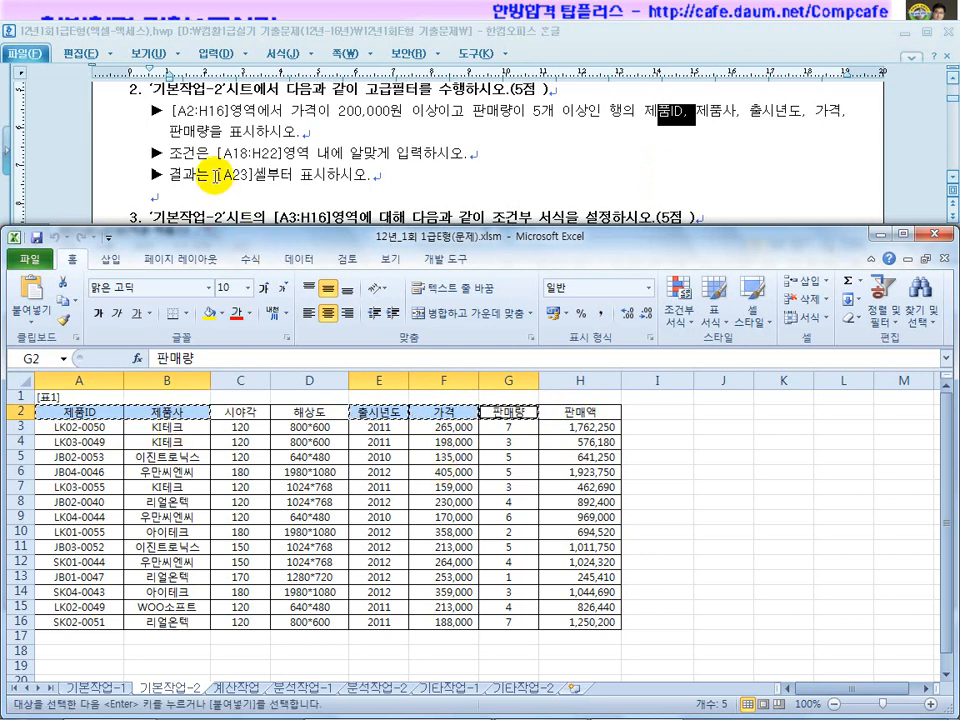
click(217, 530)
scroll(129, 566, down, 2)
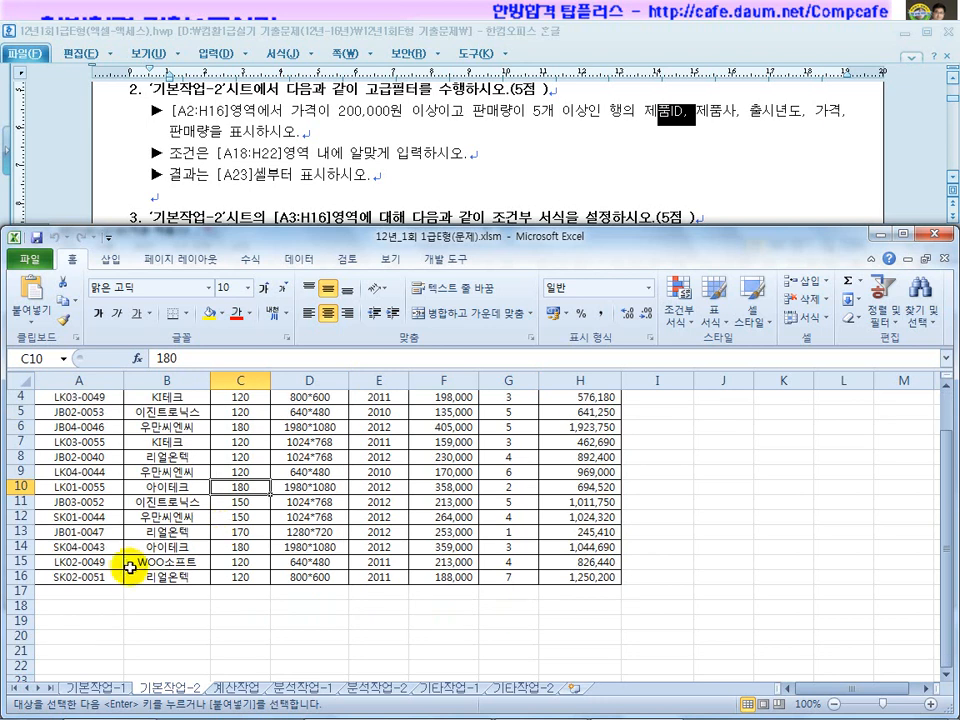
click(72, 637)
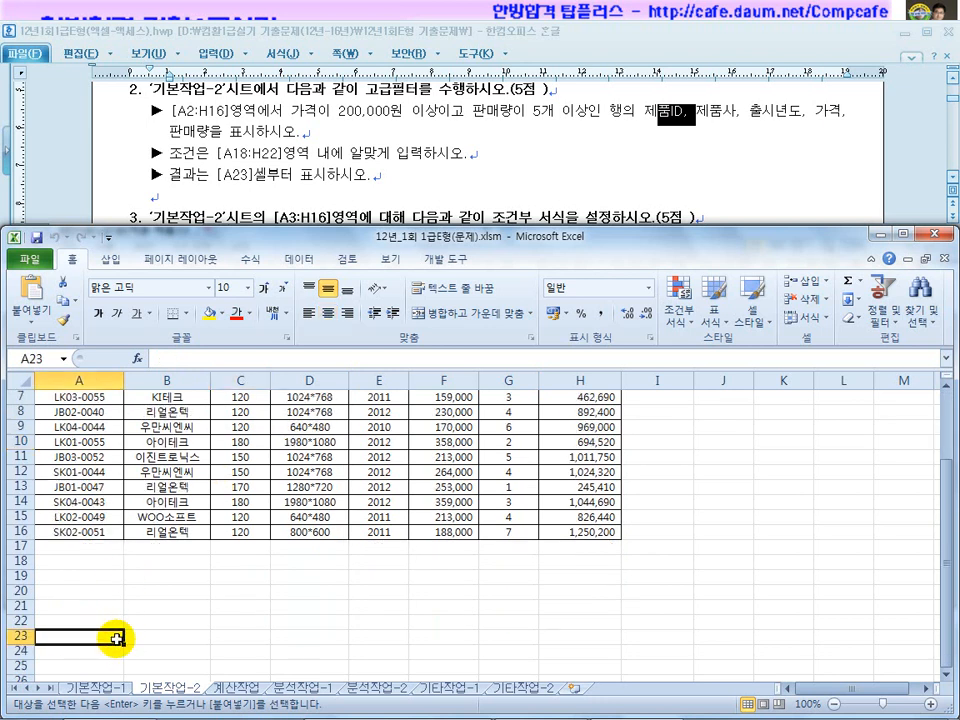
key(ctrl+v)
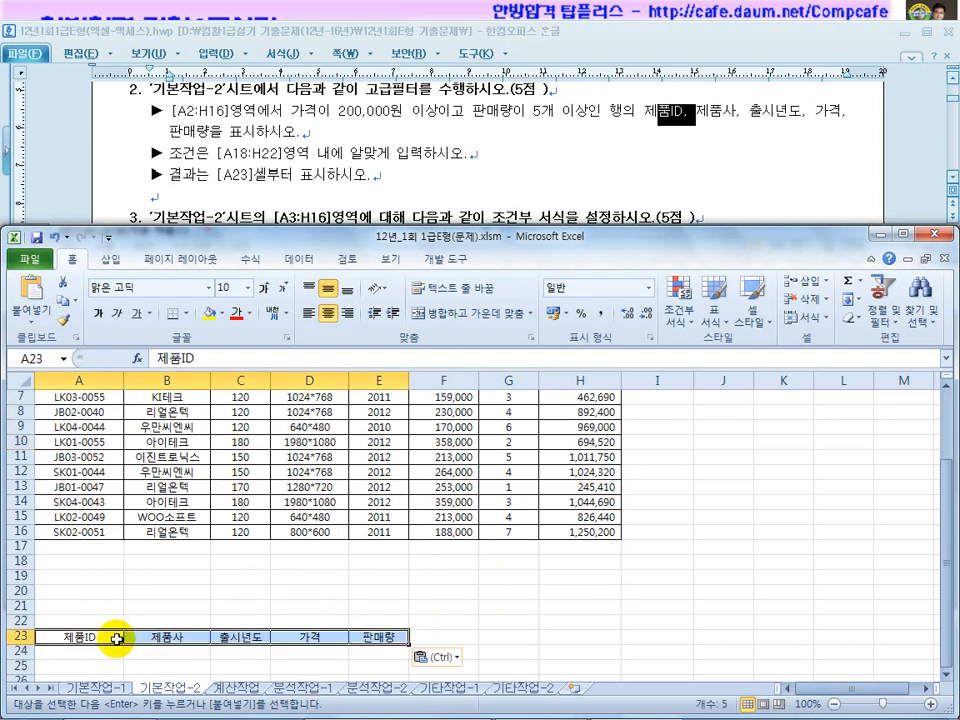
Reread the criteria range and the 가격 and 판매량 conditions in task 2 of the exam document
click(195, 605)
scroll(289, 489, up, 2)
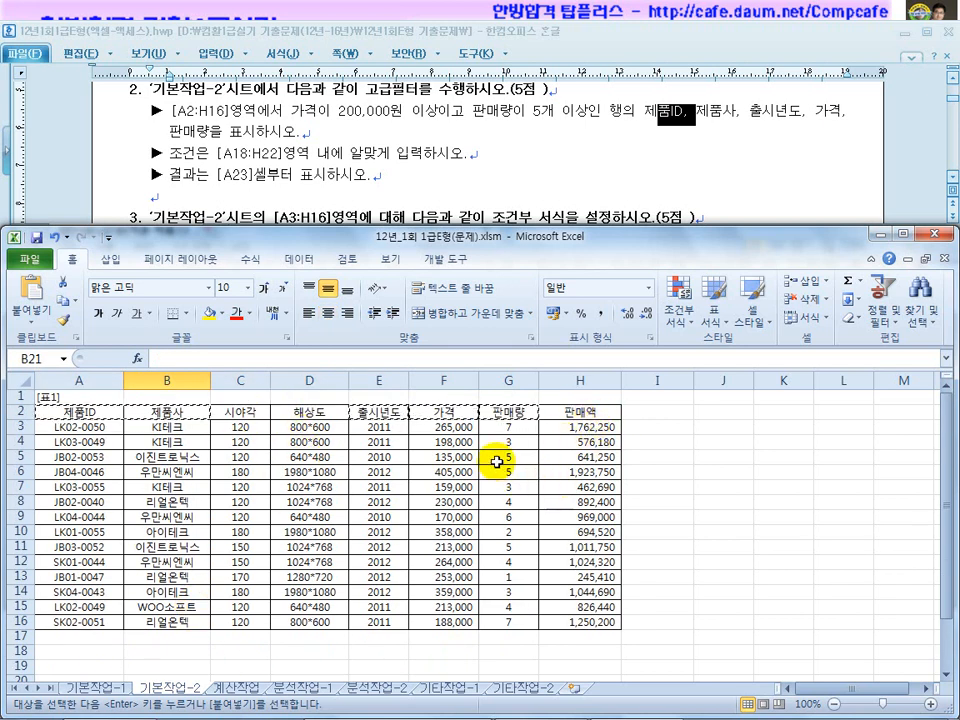
click(343, 178)
drag(216, 155, 312, 154)
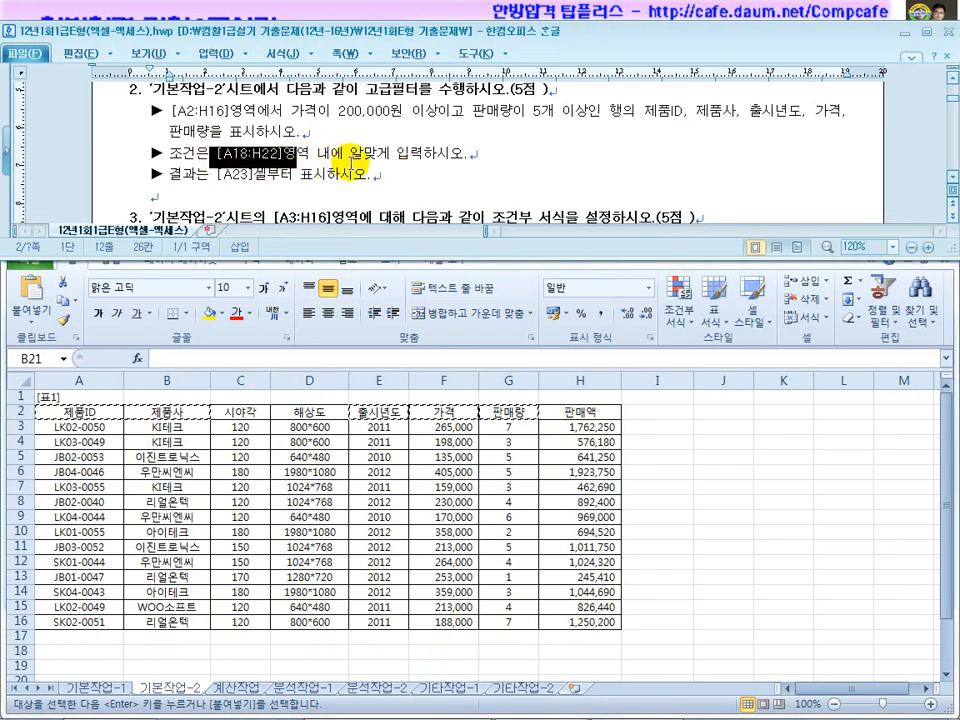
drag(350, 110, 415, 110)
click(565, 113)
drag(556, 112, 500, 114)
drag(389, 114, 305, 110)
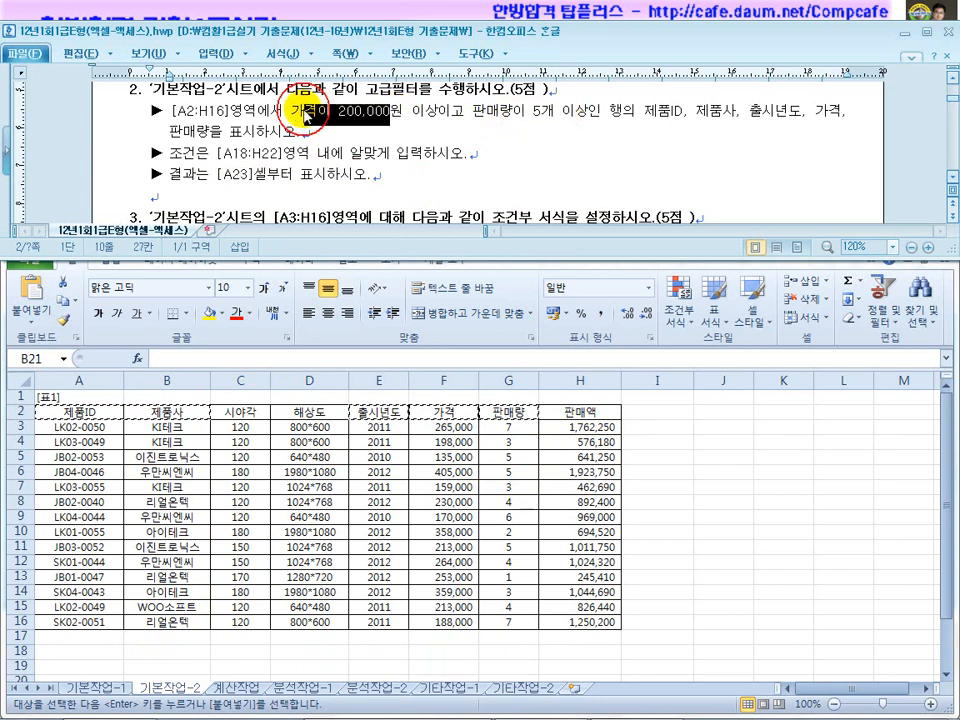
drag(462, 110, 429, 112)
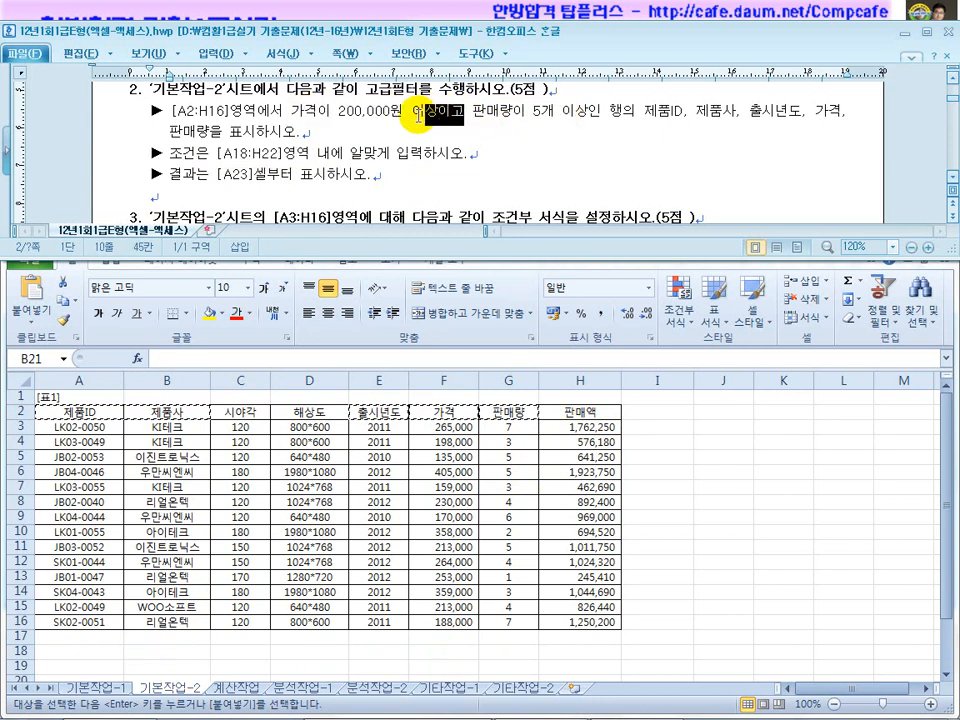
click(354, 117)
scroll(346, 140, up, 1)
Enter 가격 in A18 as the first criteria header for the advanced filter
click(288, 502)
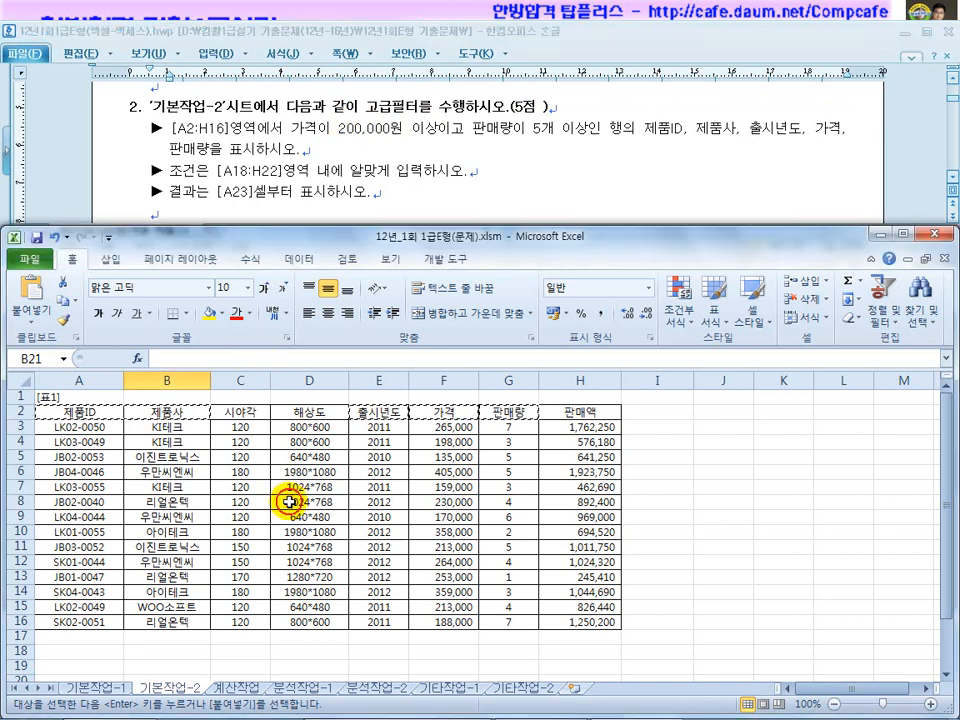
scroll(246, 520, down, 3)
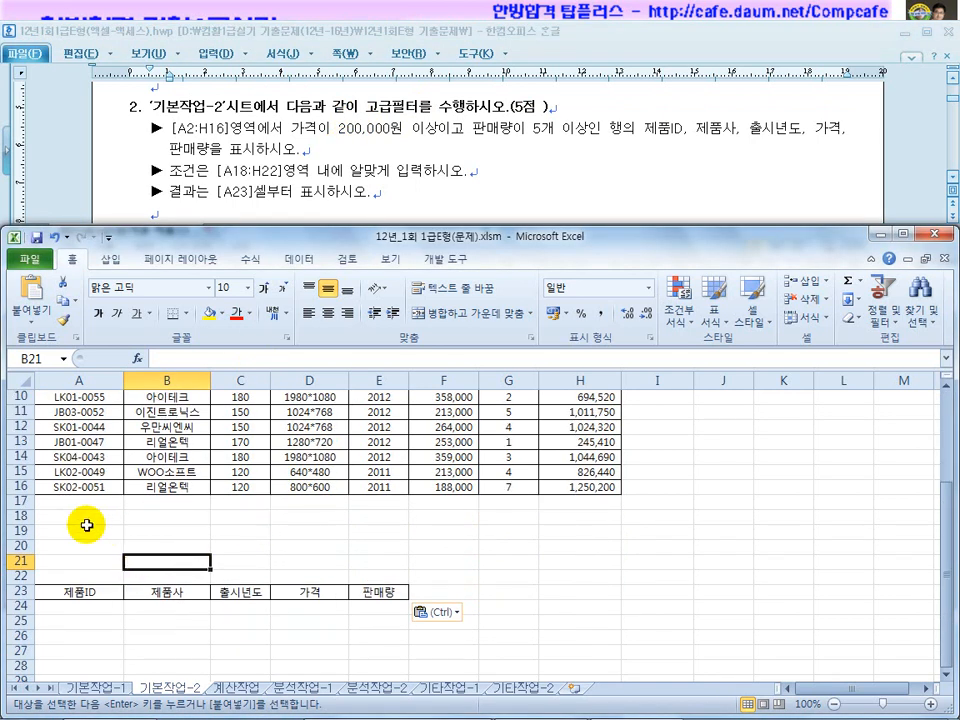
click(77, 514)
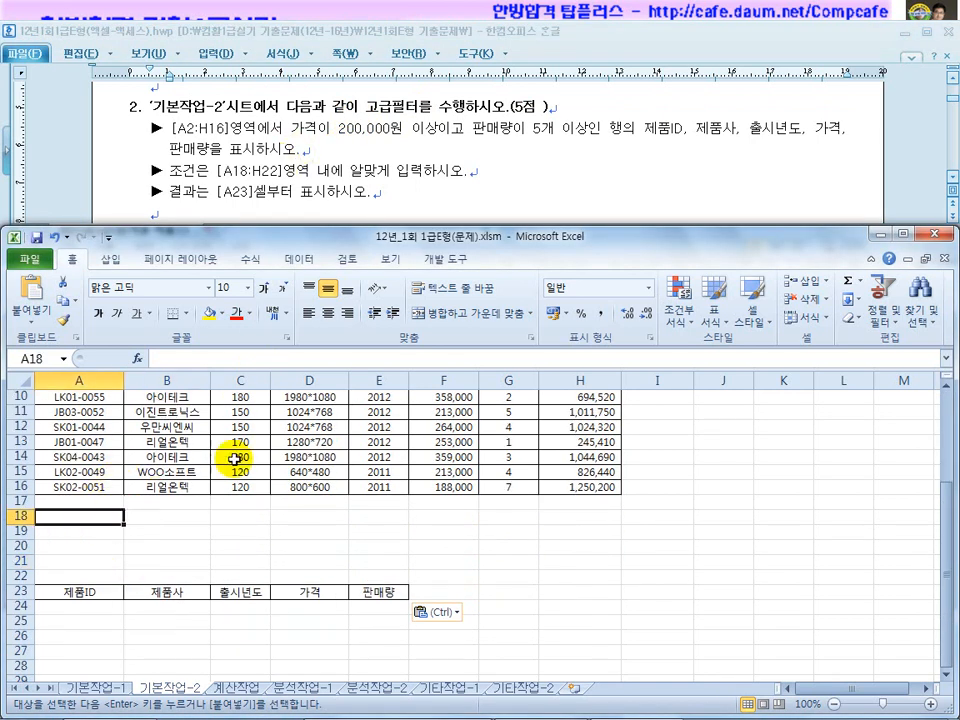
text(가격)
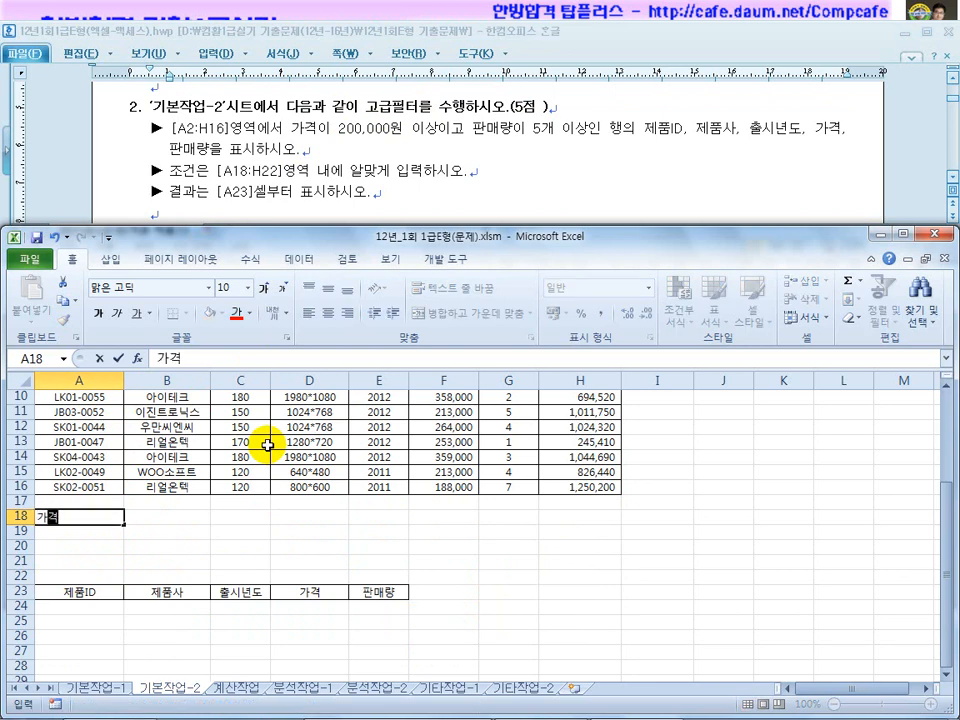
key(Return)
Compare the 가격 header in F2 with the criteria label in A18 for exact text and extra spaces
scroll(270, 440, up, 3)
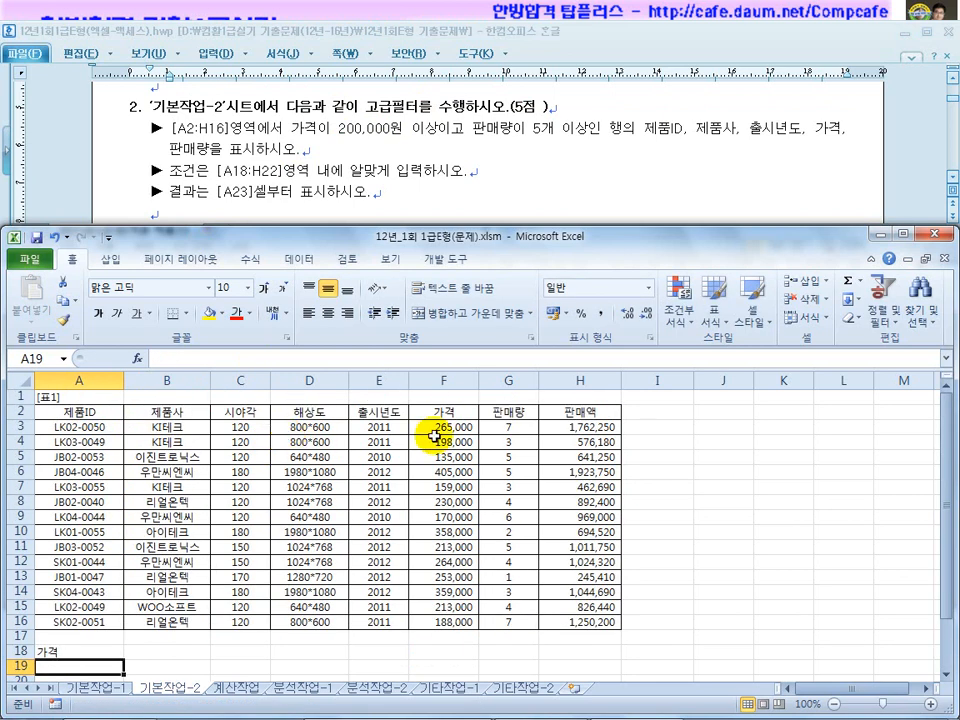
double_click(463, 410)
drag(446, 411, 414, 412)
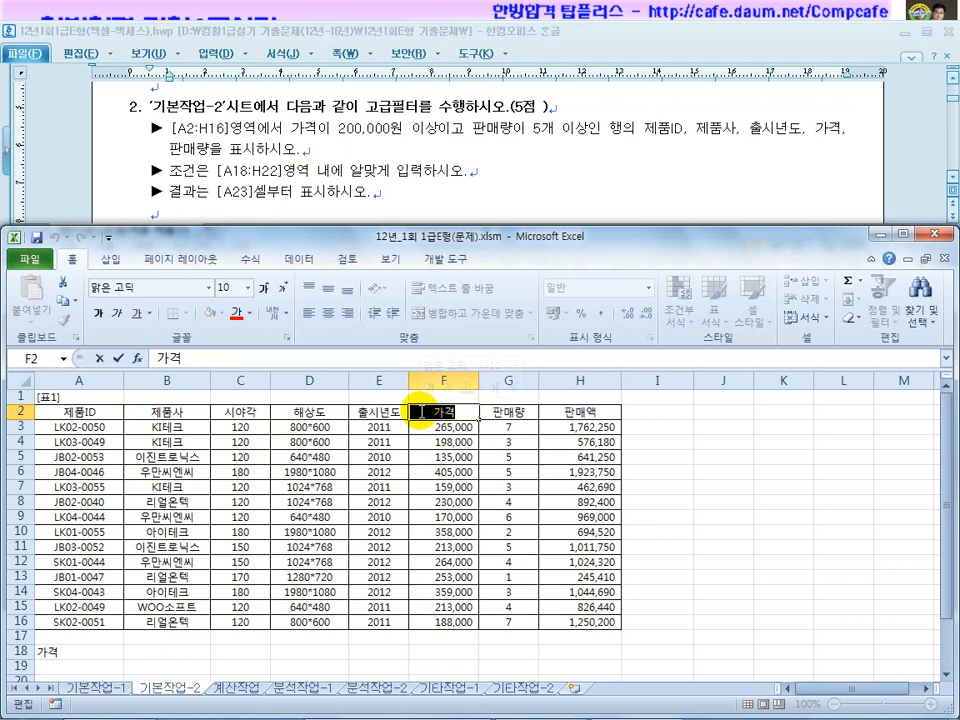
click(367, 548)
scroll(300, 560, down, 3)
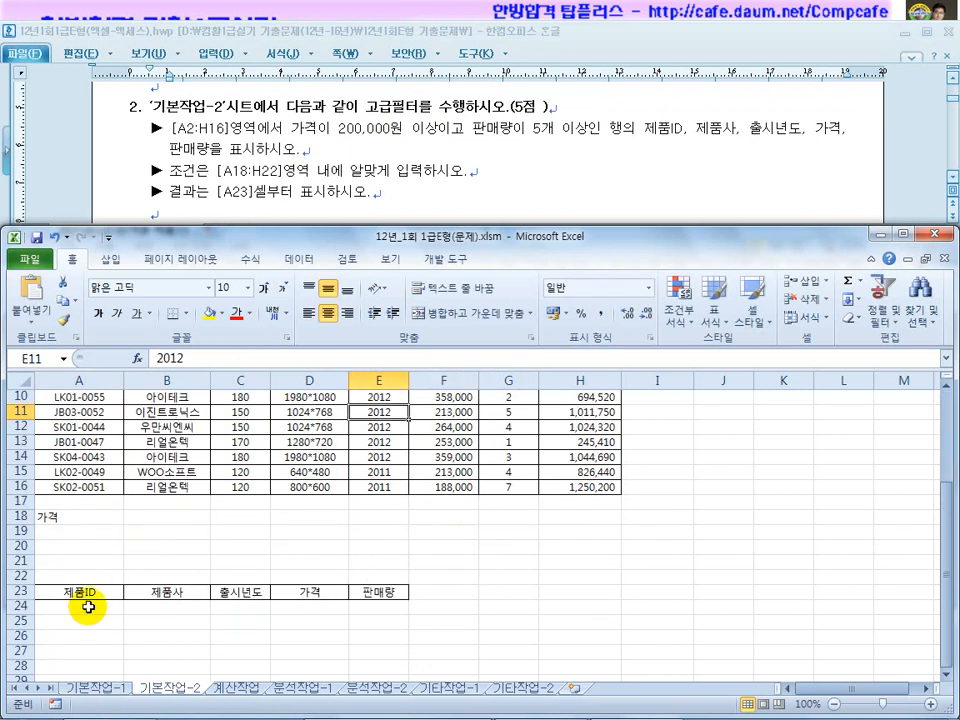
double_click(70, 522)
drag(70, 521, 143, 538)
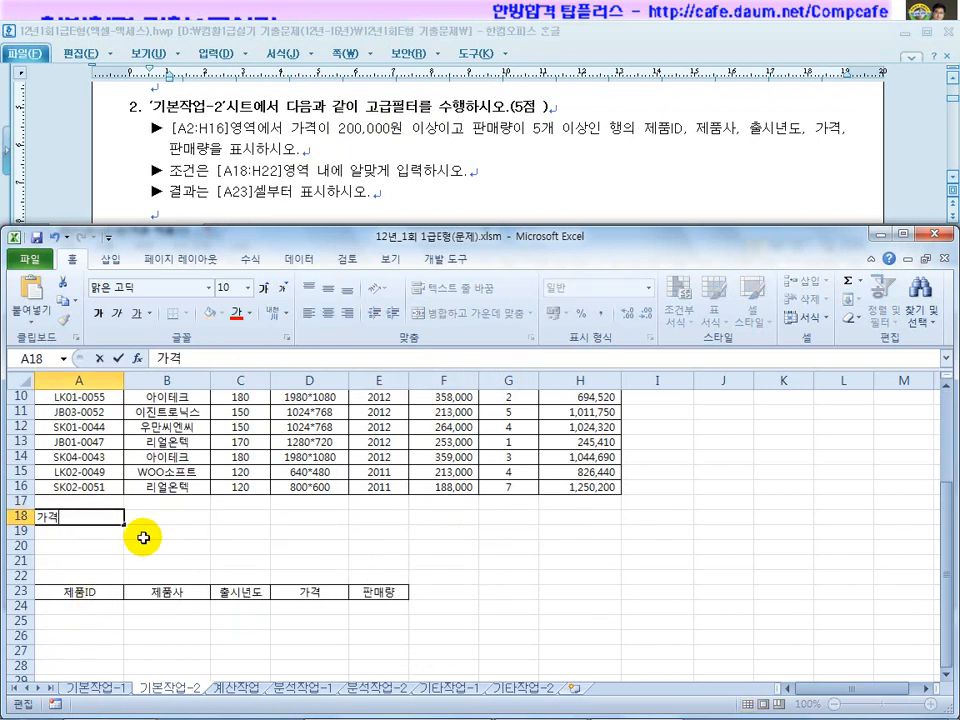
click(143, 538)
scroll(200, 550, up, 3)
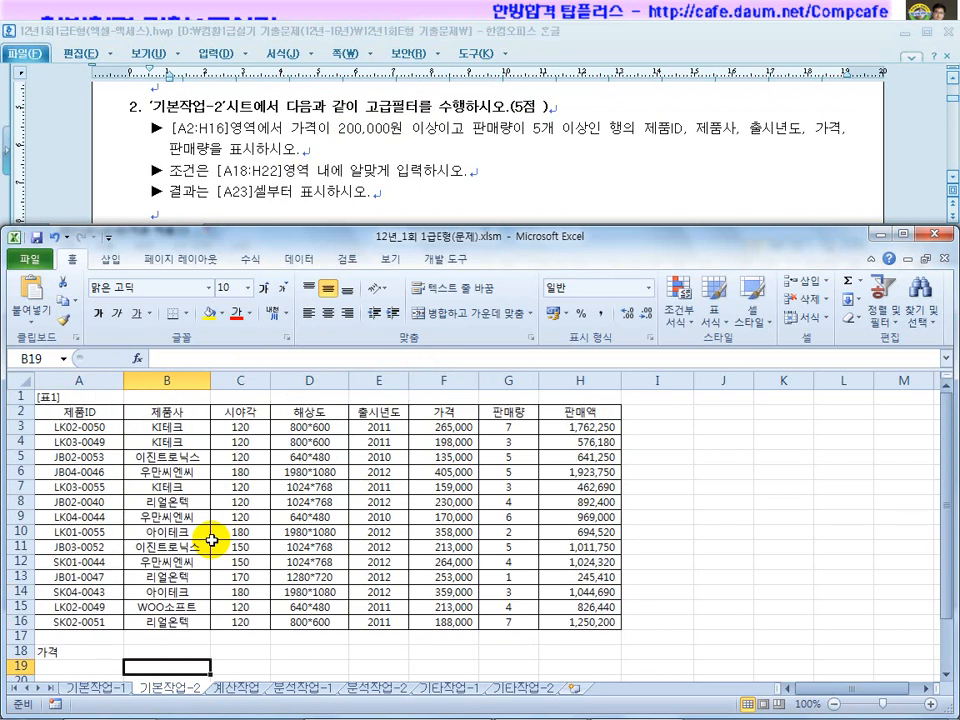
Check the header text in G2 and enter 판매량 in B18 as the second criteria header
click(514, 408)
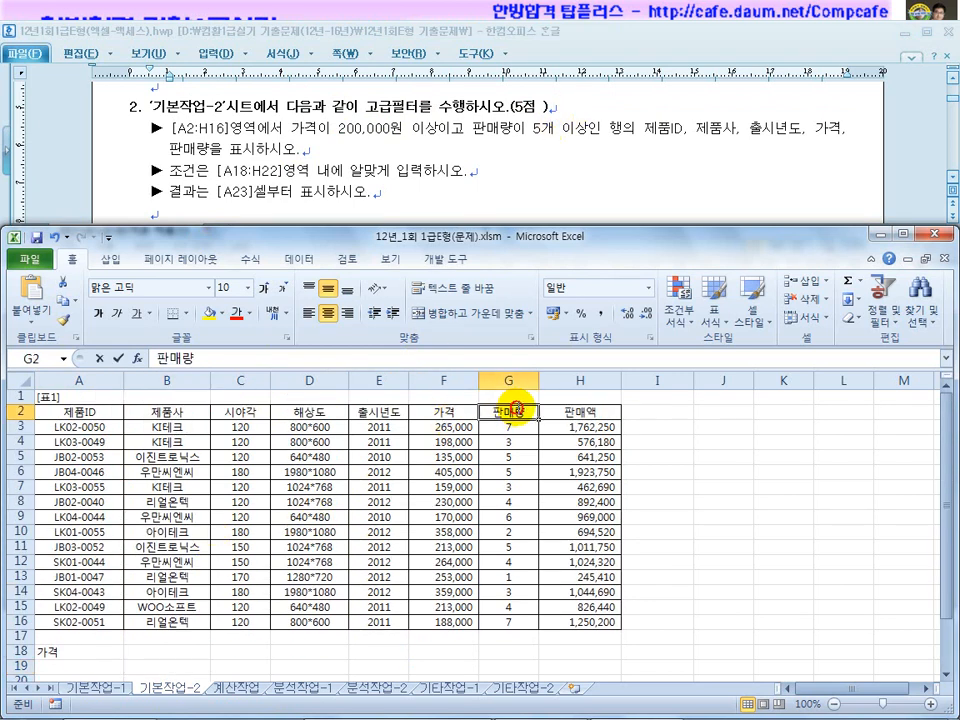
click(333, 490)
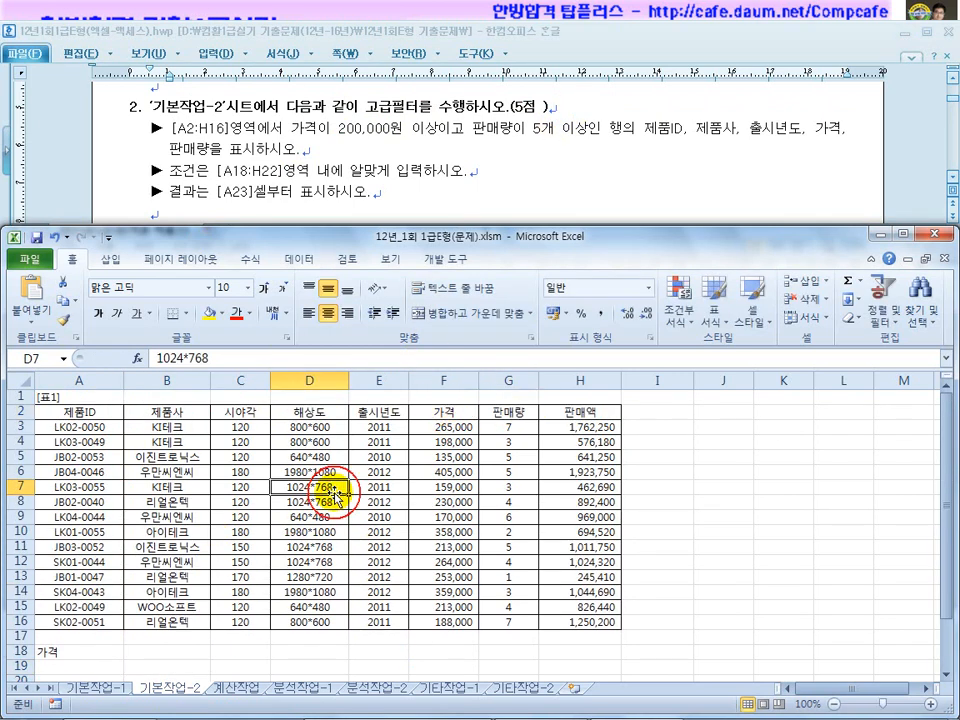
scroll(333, 490, down, 3)
click(144, 514)
text(판매량)
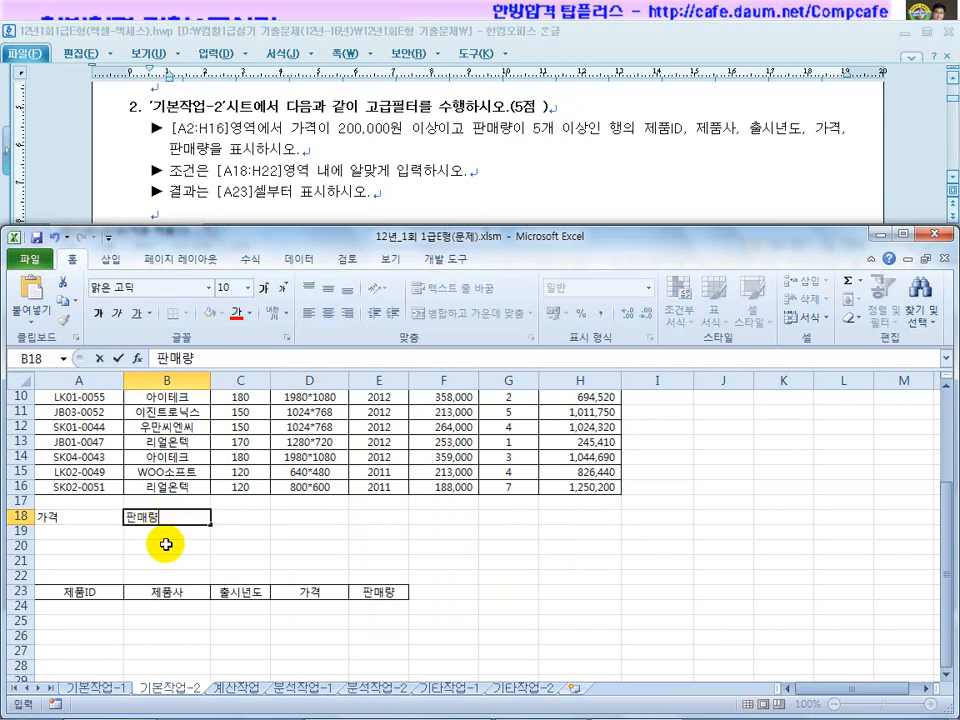
click(166, 548)
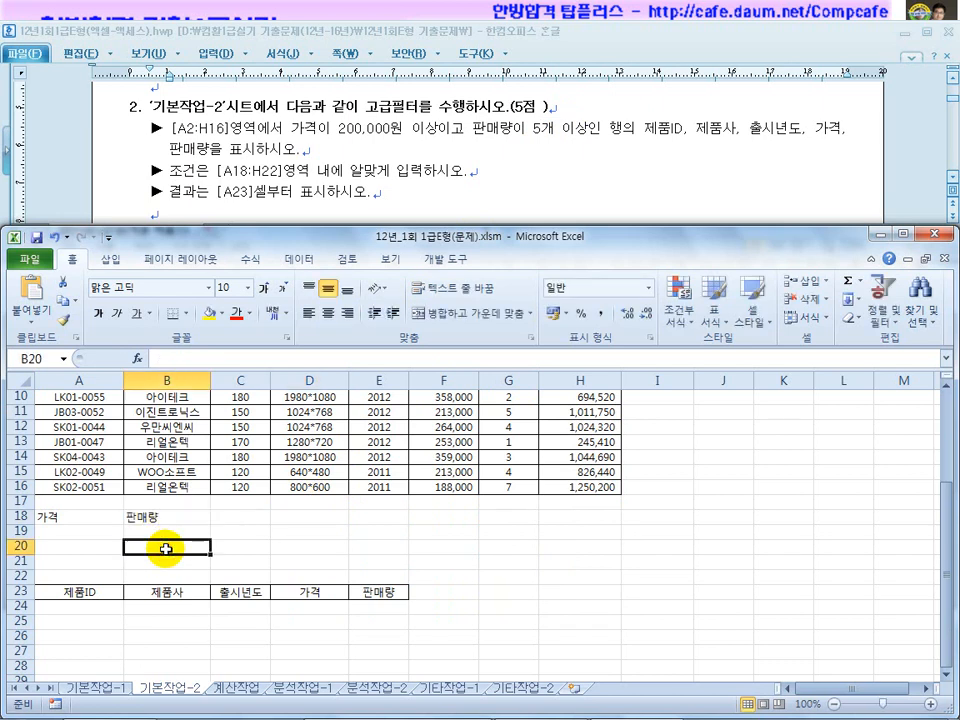
Enter the conditions >=200000 under 가격 in A19 and >=5 under 판매량 in B19
click(80, 531)
text(>=200000)
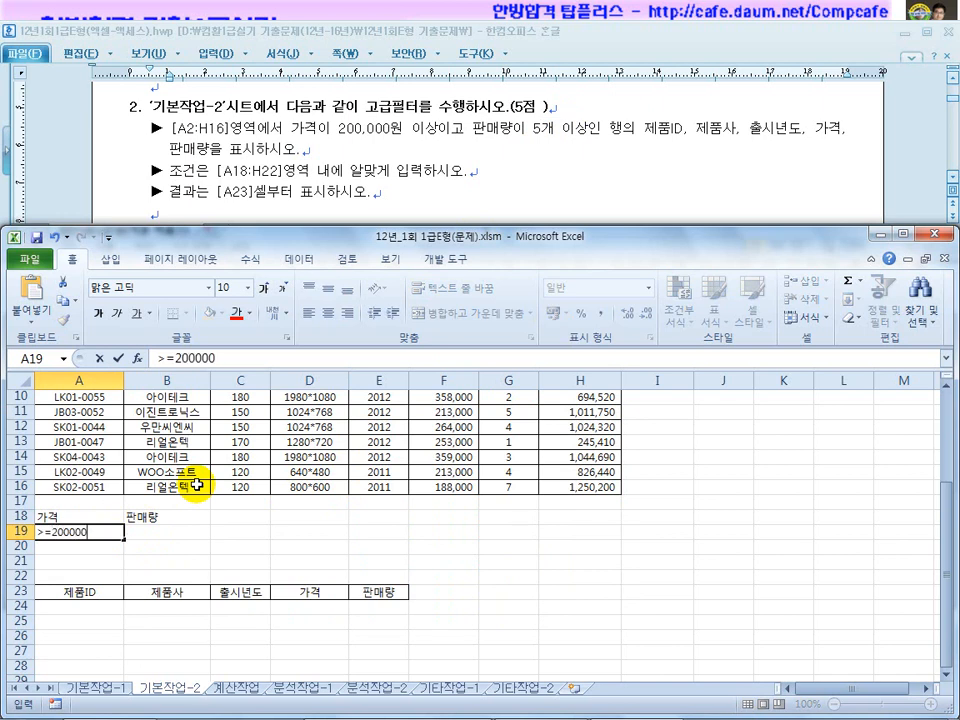
key(Return)
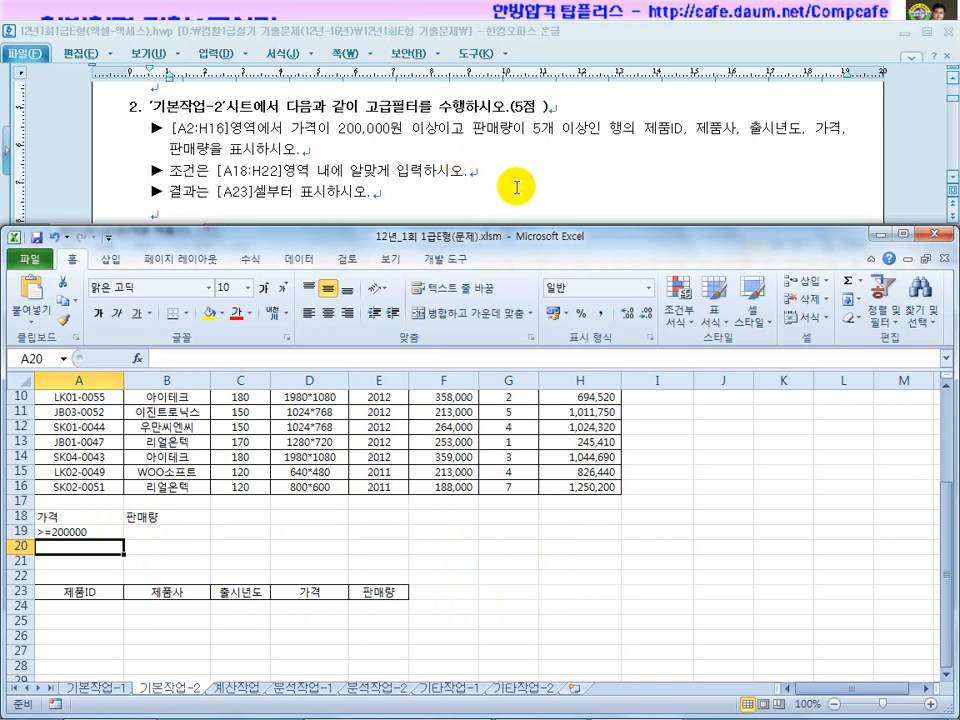
click(172, 532)
text(>=5)
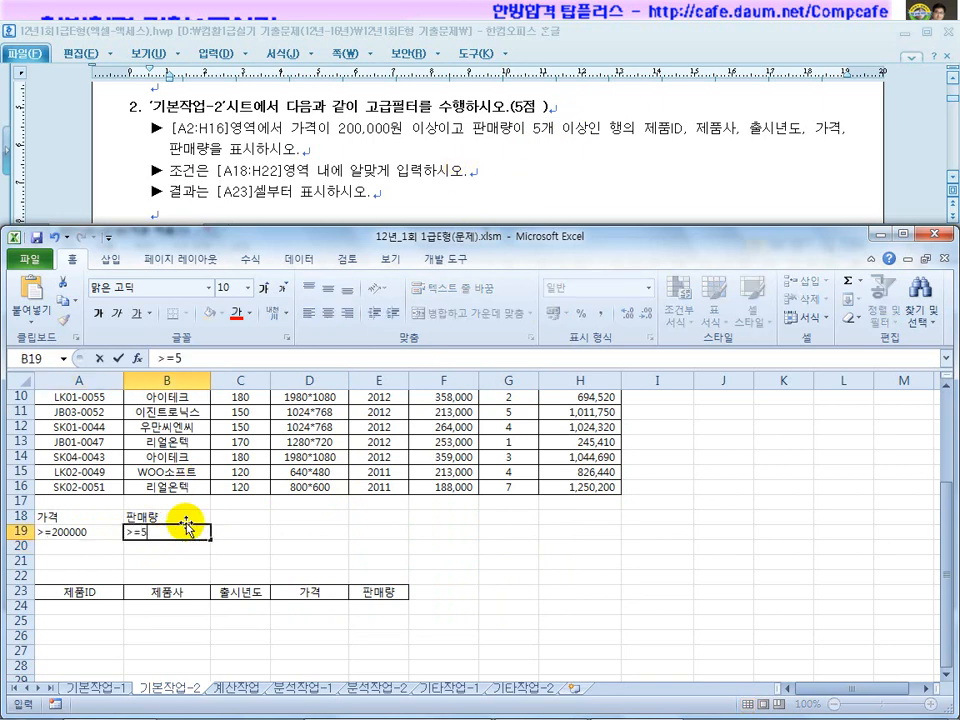
key(Return)
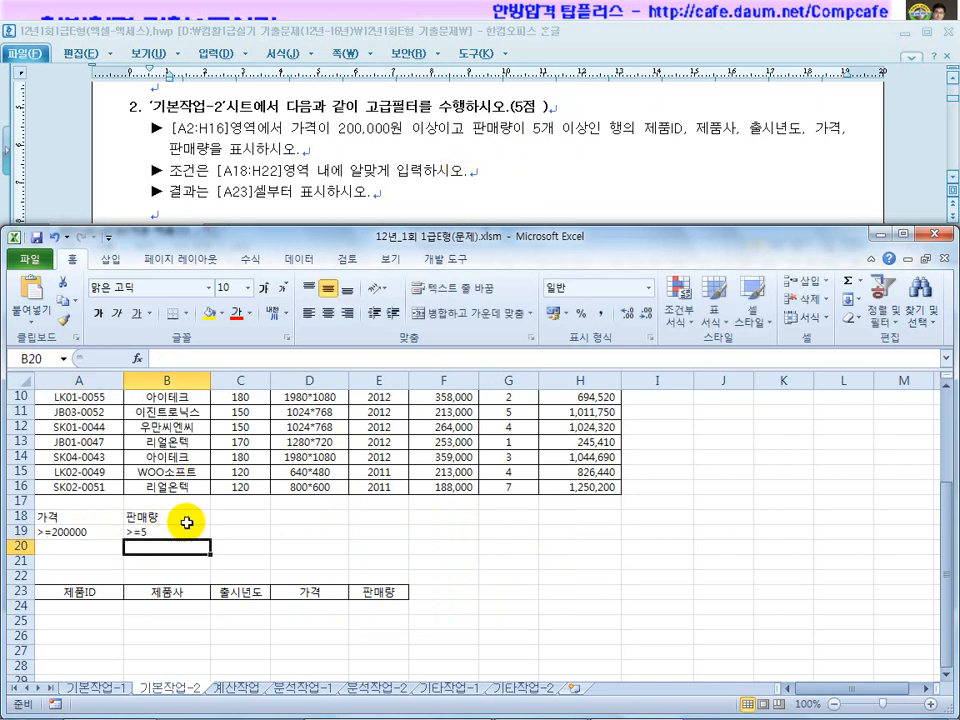
drag(72, 532, 179, 530)
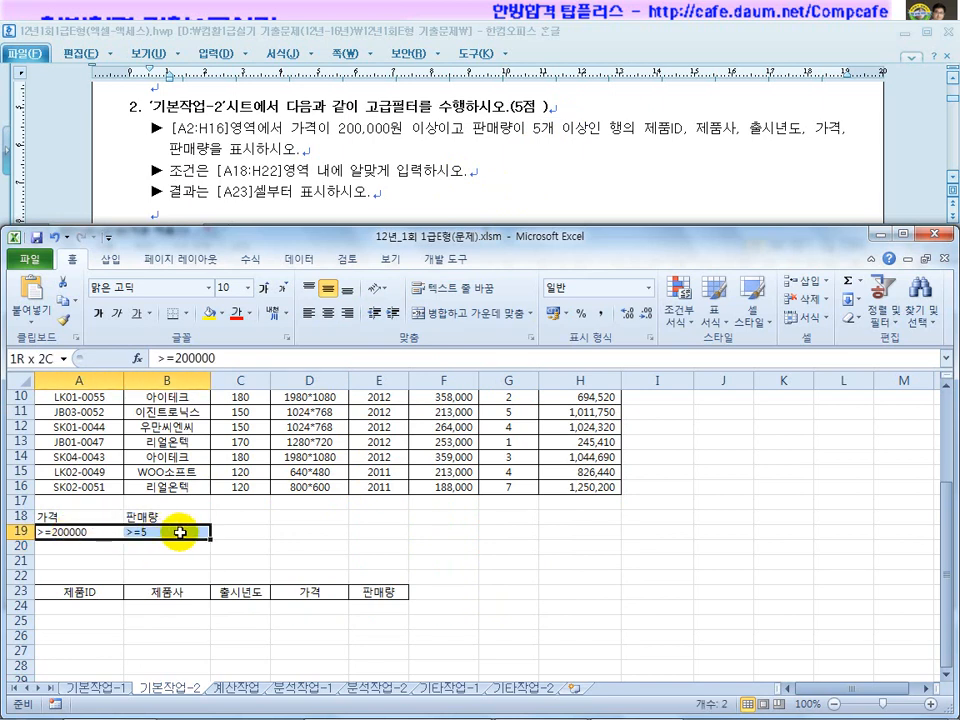
drag(180, 533, 198, 530)
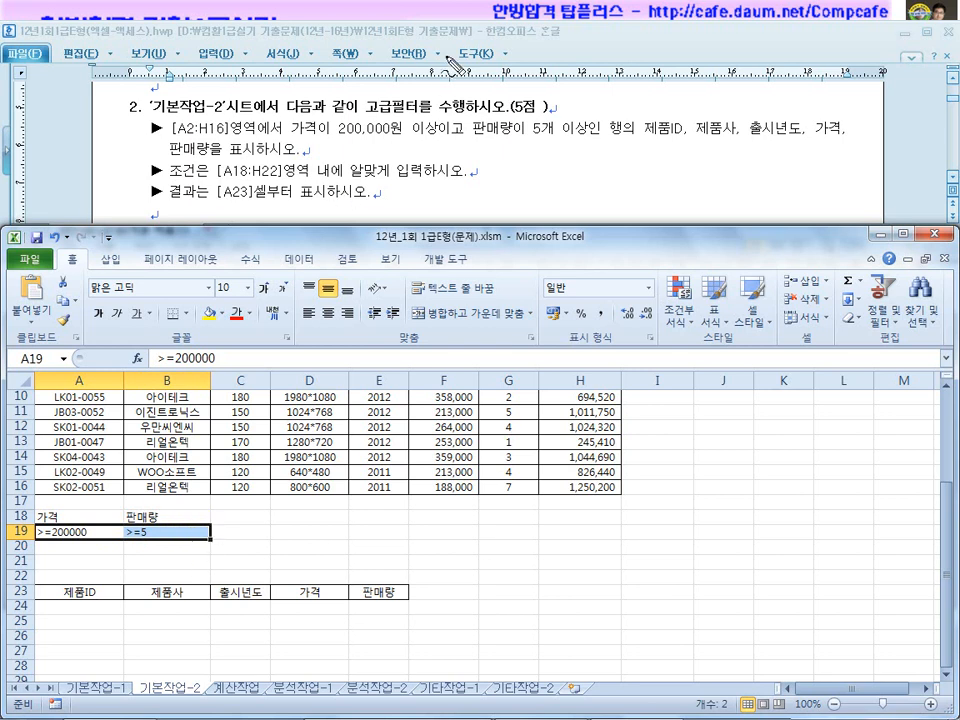
drag(438, 163, 514, 155)
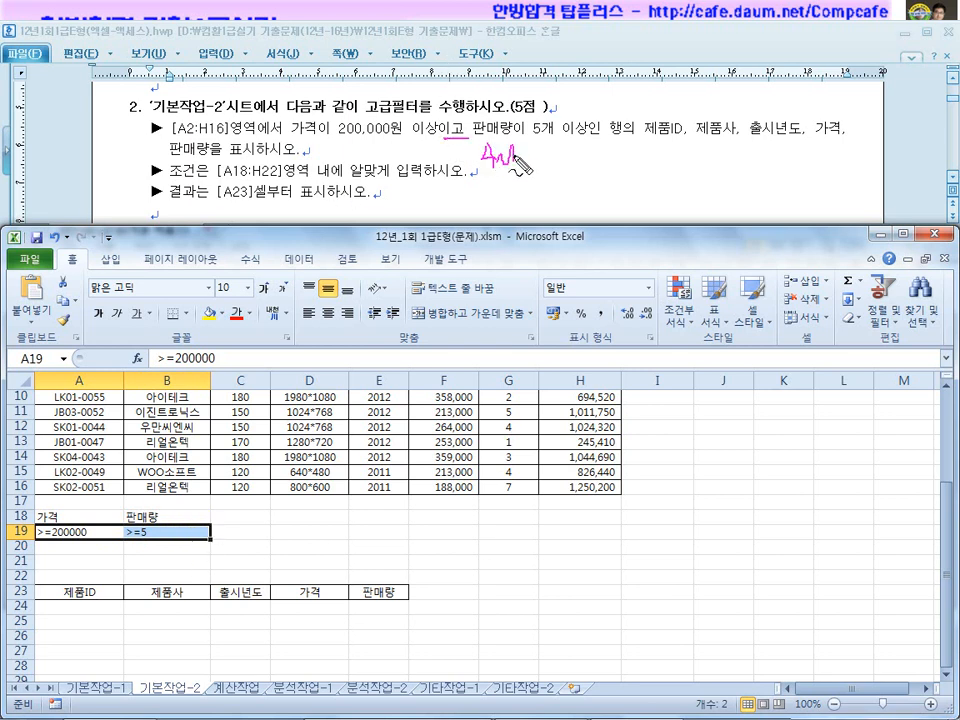
mouse_move(57, 524)
mouse_down()
mouse_move(62, 541)
mouse_move(80, 546)
mouse_up()
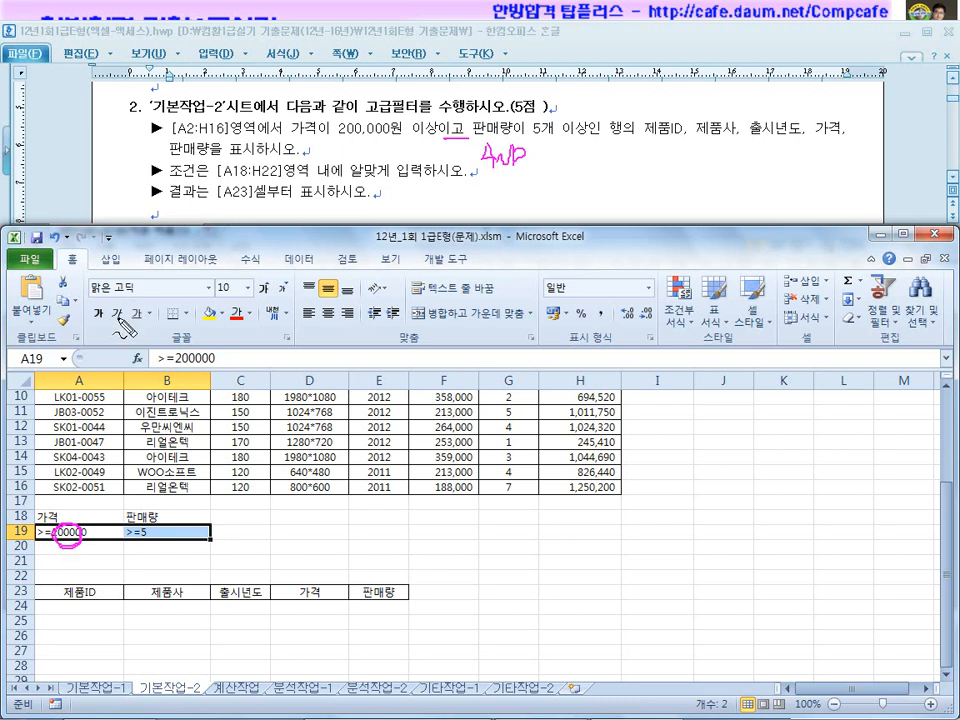
drag(219, 183, 290, 177)
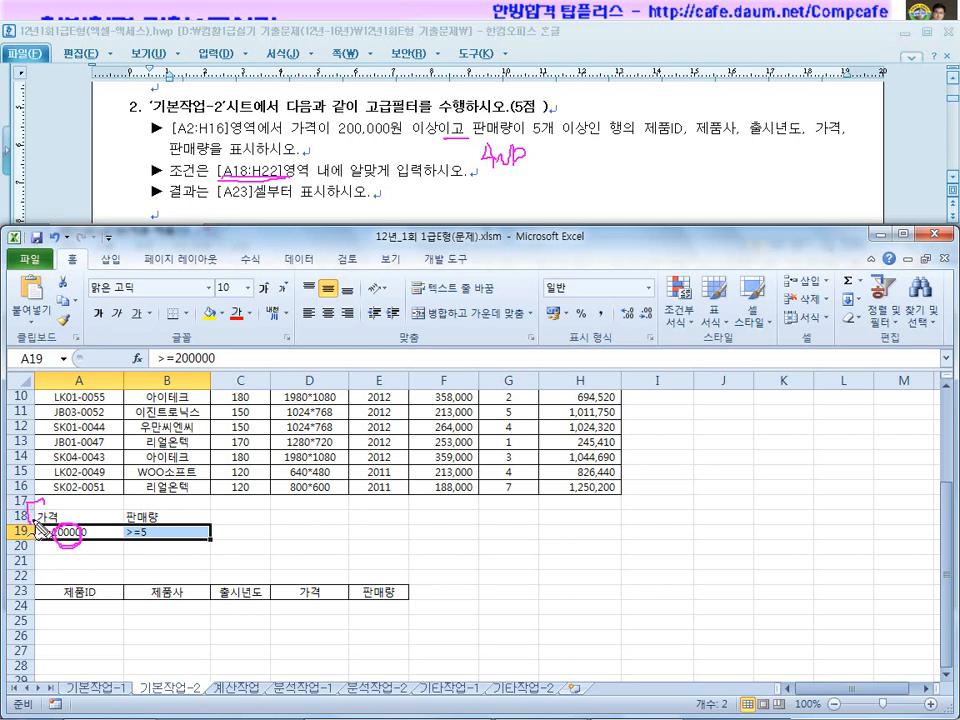
drag(605, 555, 624, 555)
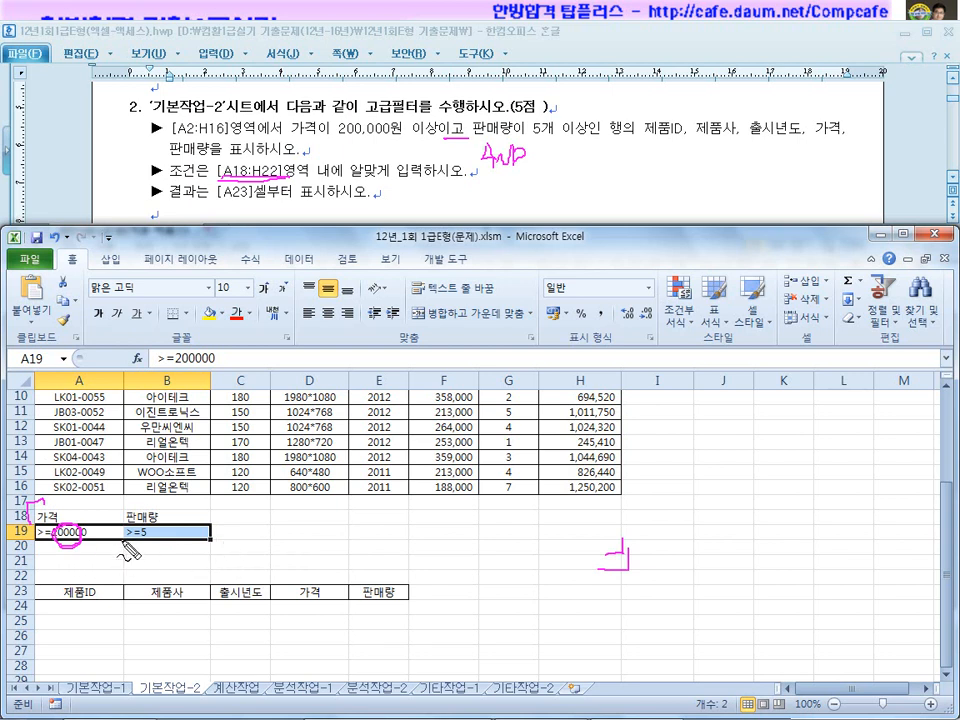
mouse_move(413, 180)
mouse_down()
mouse_move(407, 203)
mouse_move(440, 200)
mouse_move(449, 213)
mouse_up()
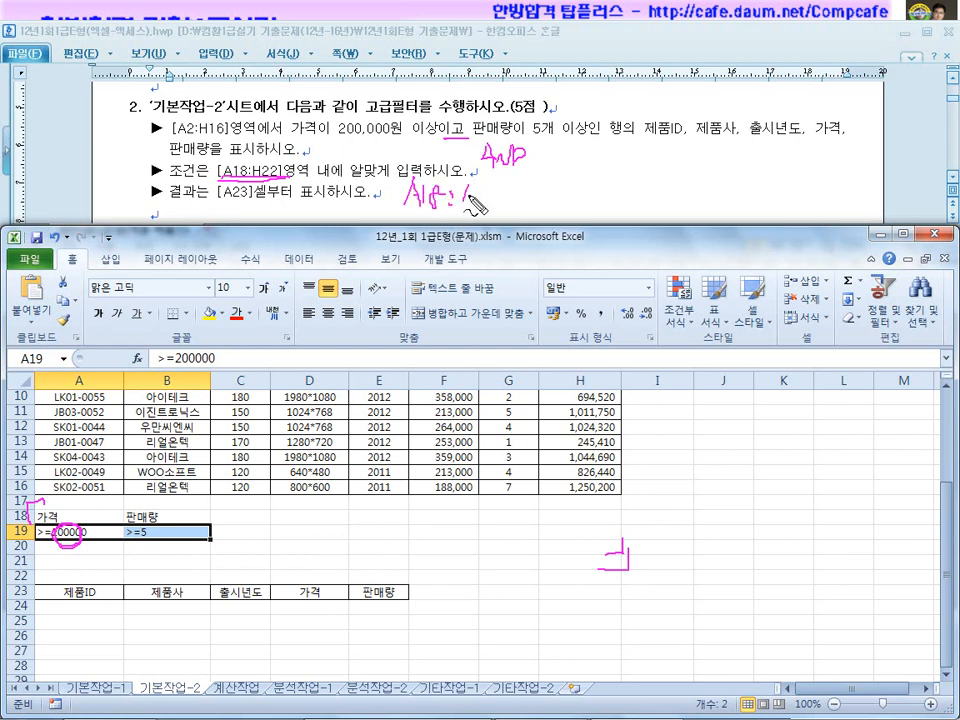
drag(501, 187, 492, 232)
mouse_move(91, 520)
mouse_down()
mouse_move(55, 525)
mouse_move(70, 538)
mouse_move(118, 516)
mouse_up()
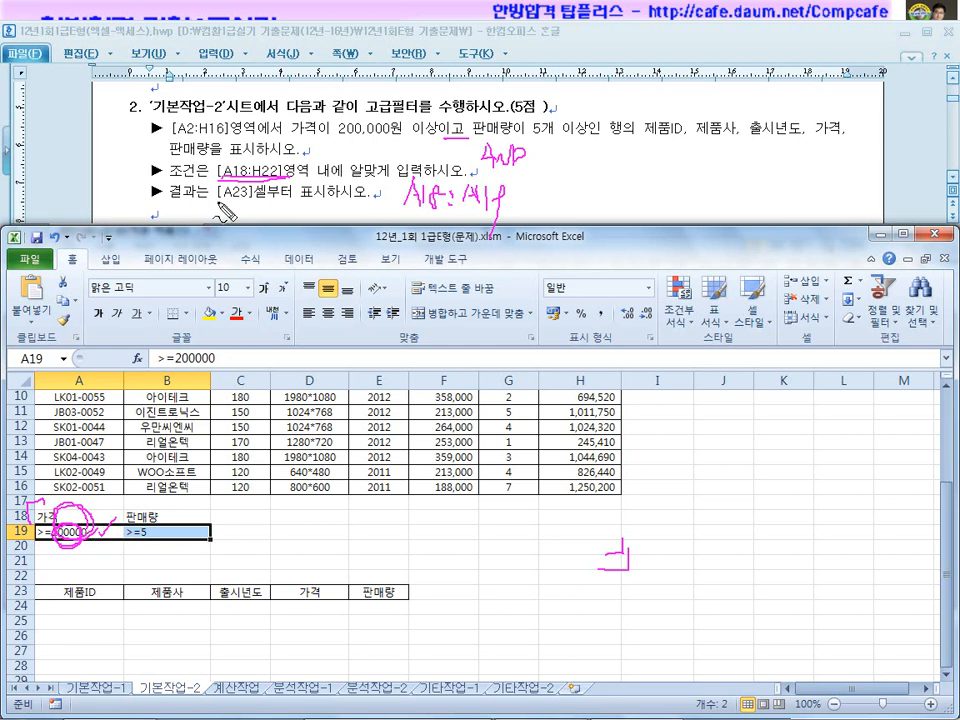
key(Escape)
Review the source table, the criteria range A18:B19 and the output headers in row 23 before filtering
click(240, 470)
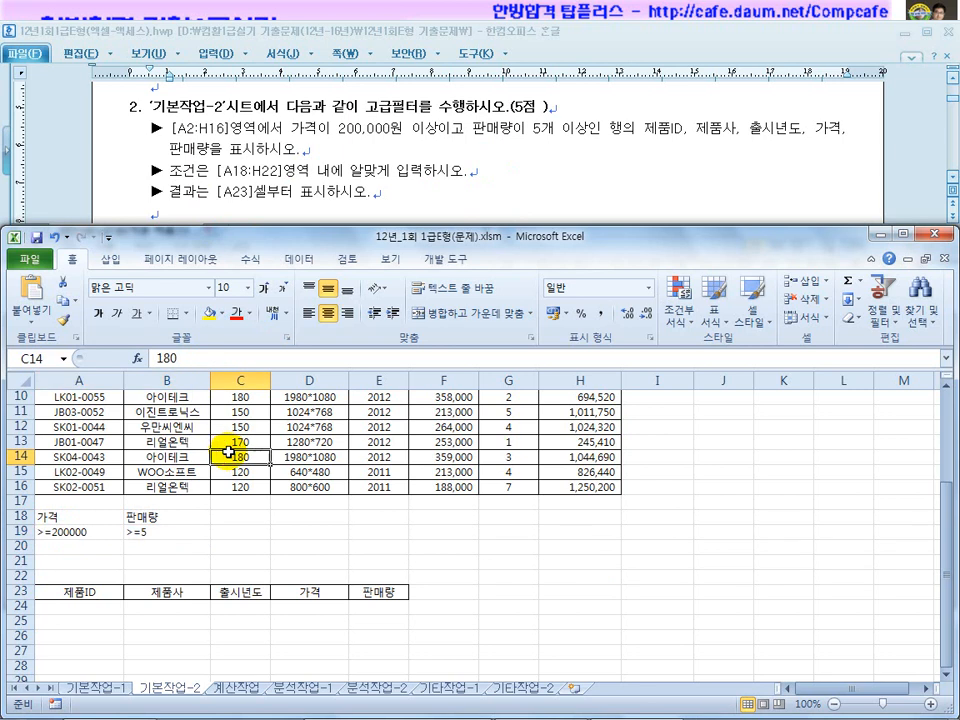
scroll(229, 455, up, 2)
scroll(229, 453, up, 1)
scroll(240, 470, down, 2)
drag(71, 562, 150, 578)
click(172, 652)
click(176, 636)
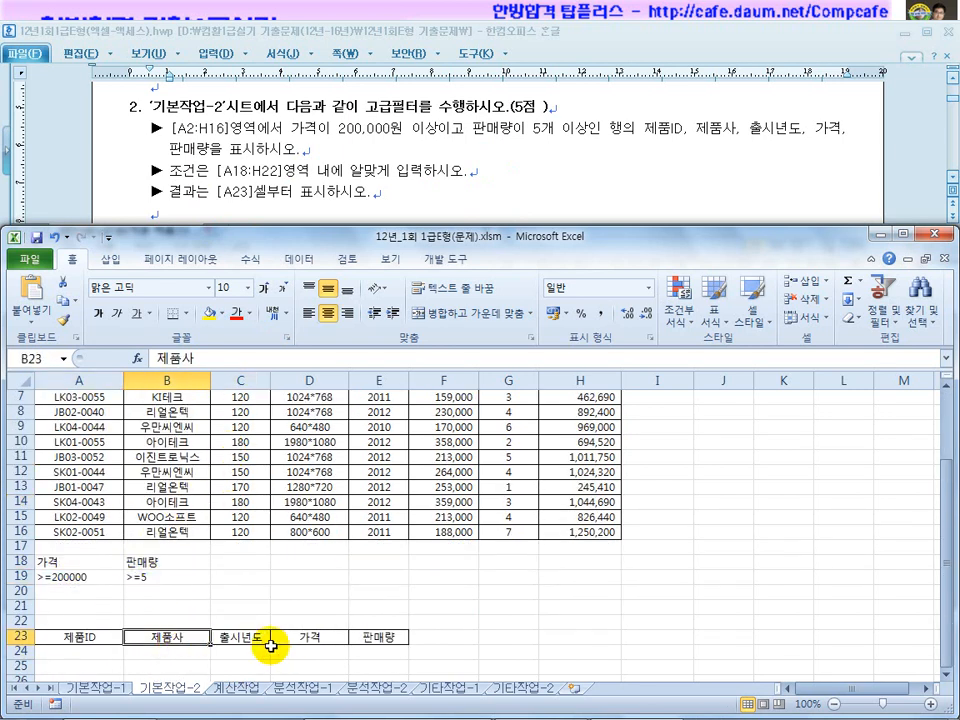
click(318, 458)
scroll(318, 458, up, 1)
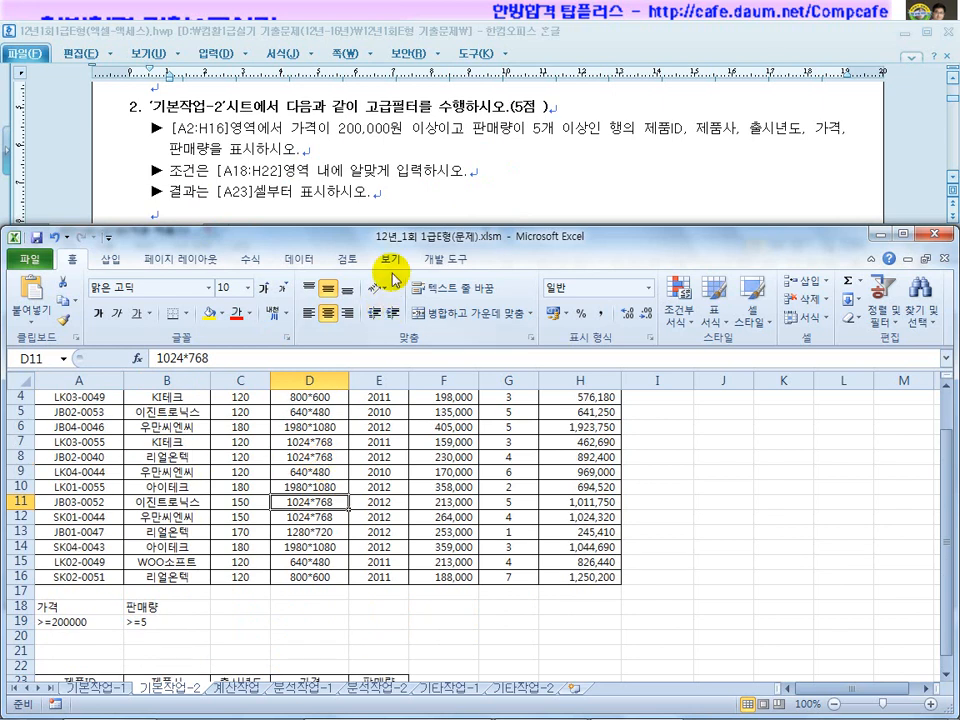
Start an advanced filter on the list range A2:H16 and set its criteria range to A18:B19
click(306, 262)
scroll(249, 403, up, 1)
drag(62, 411, 574, 622)
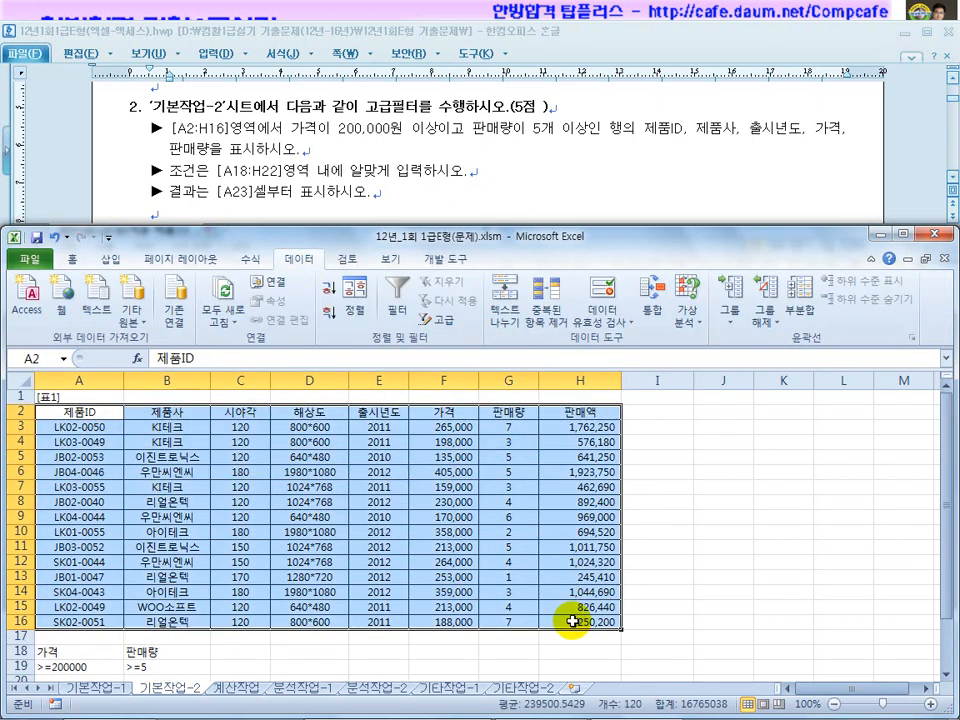
click(420, 546)
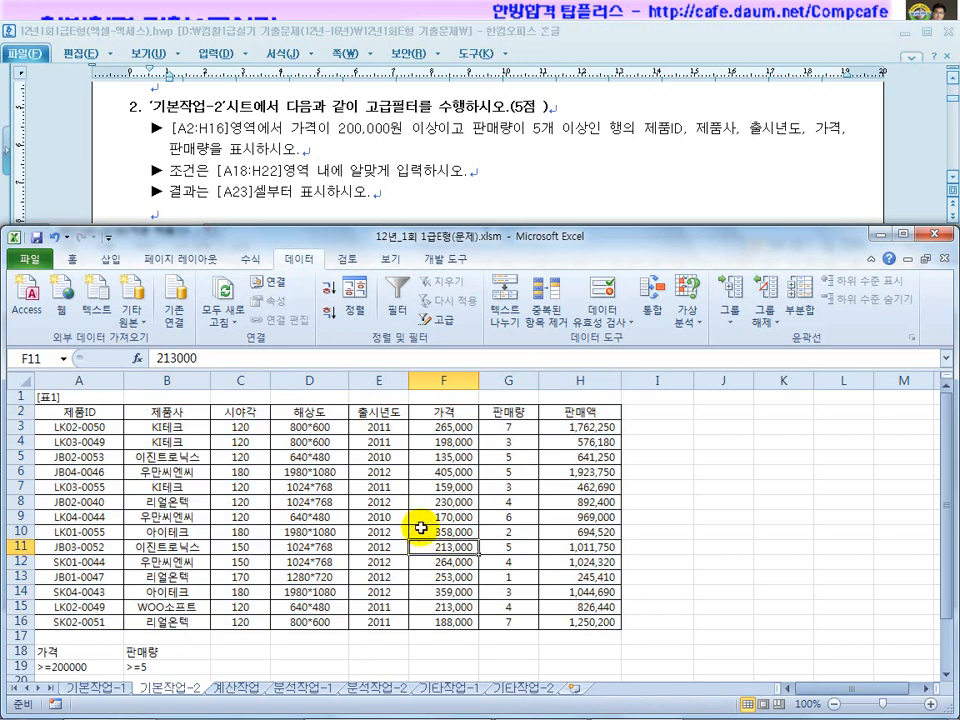
click(440, 319)
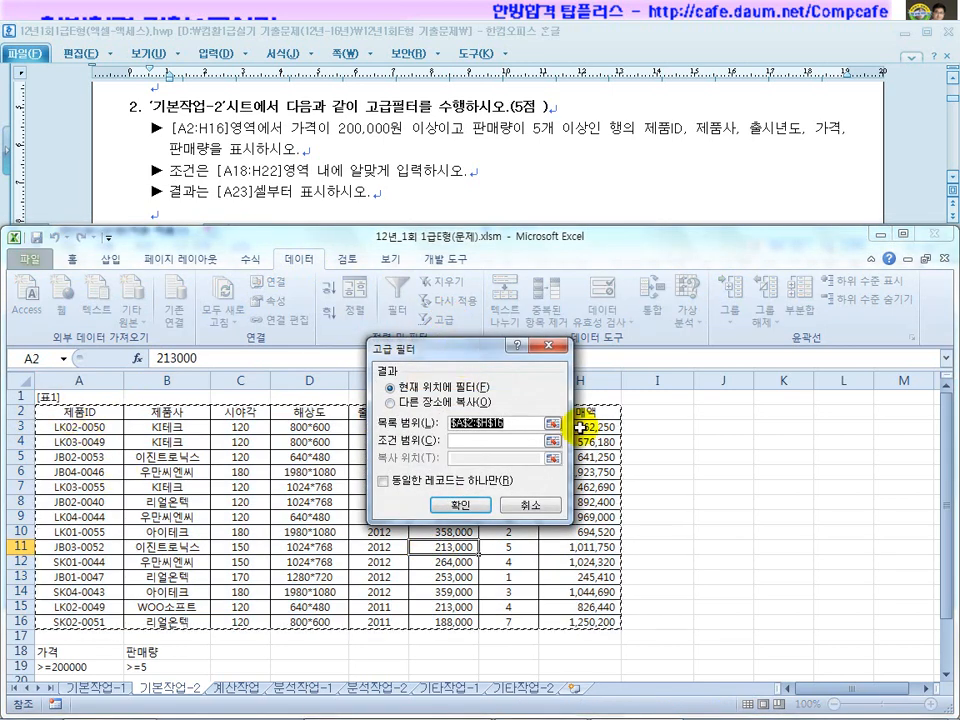
click(489, 441)
scroll(229, 585, down, 2)
drag(47, 562, 146, 578)
Set the advanced filter to copy its results to another location, using headers A23:E23 as the destination, and run it
click(389, 401)
click(466, 458)
scroll(372, 538, down, 1)
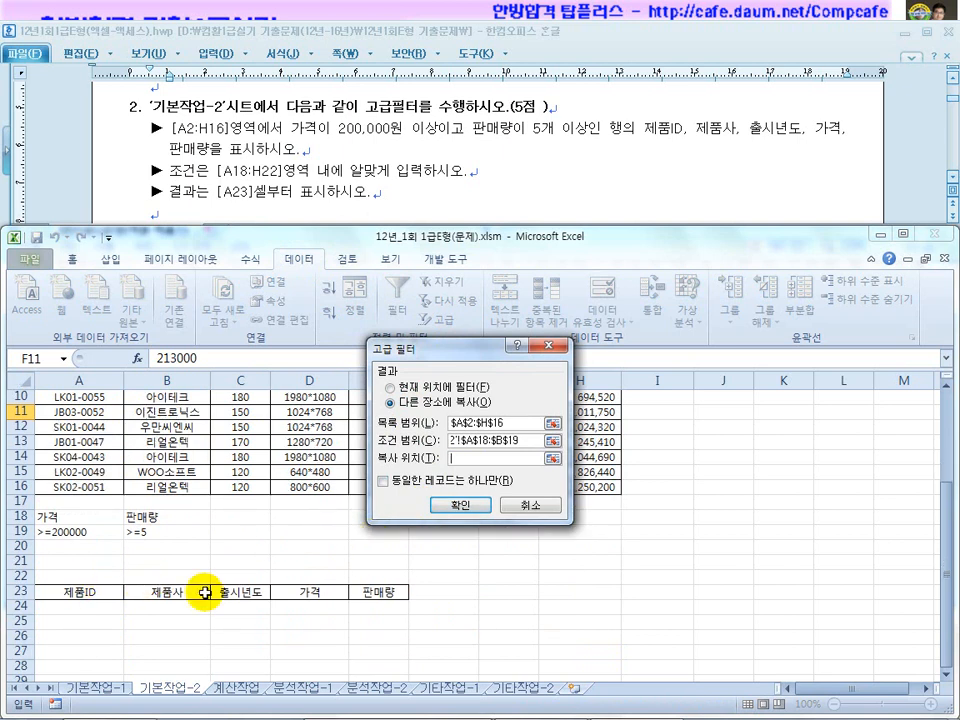
click(78, 590)
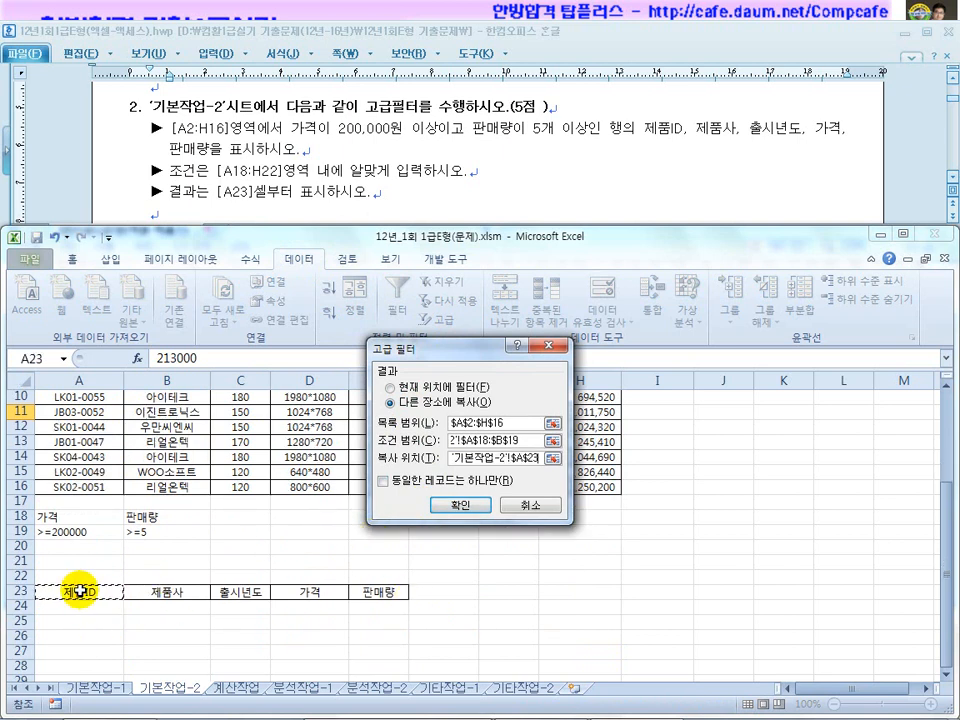
drag(77, 594, 381, 595)
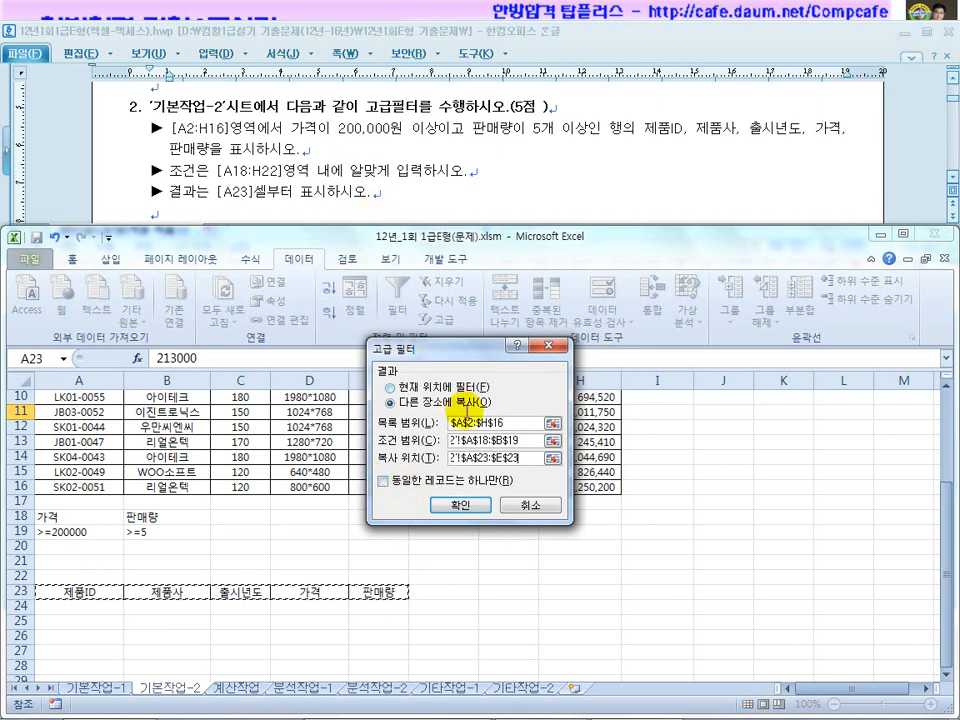
click(452, 506)
Check the 가격 and 판매량 values in the filtered rows under row 23 against the criteria
click(430, 566)
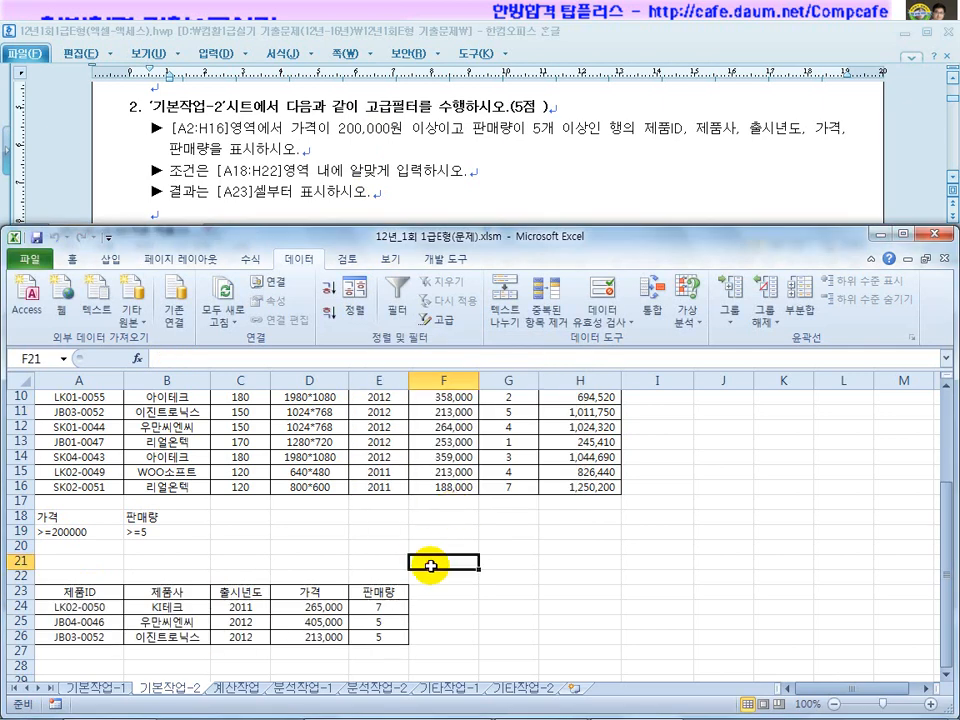
drag(296, 608, 298, 635)
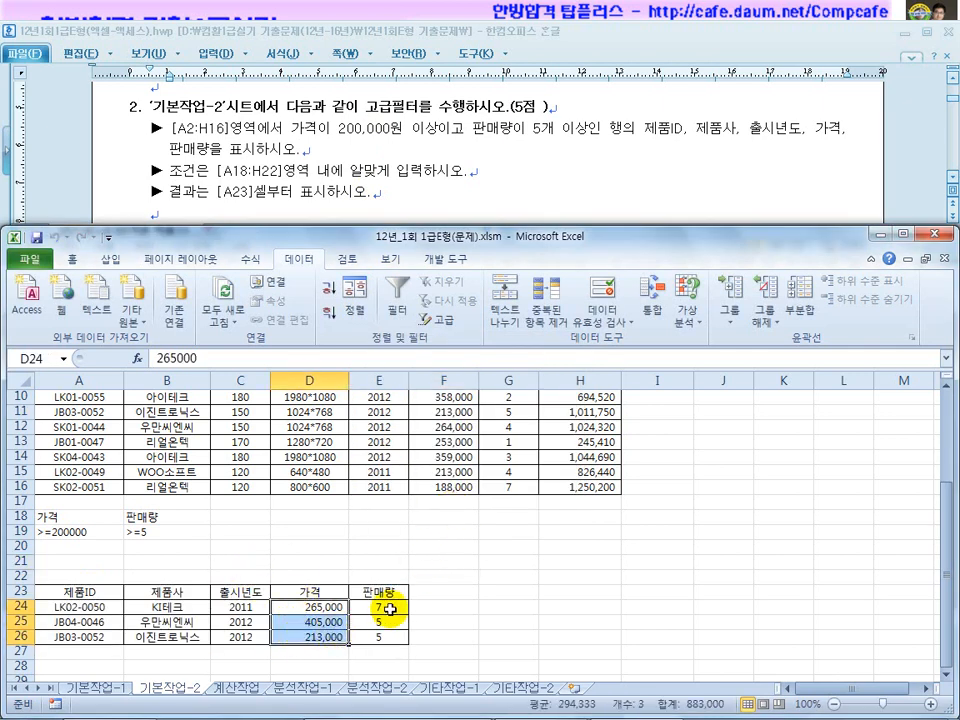
drag(378, 607, 394, 649)
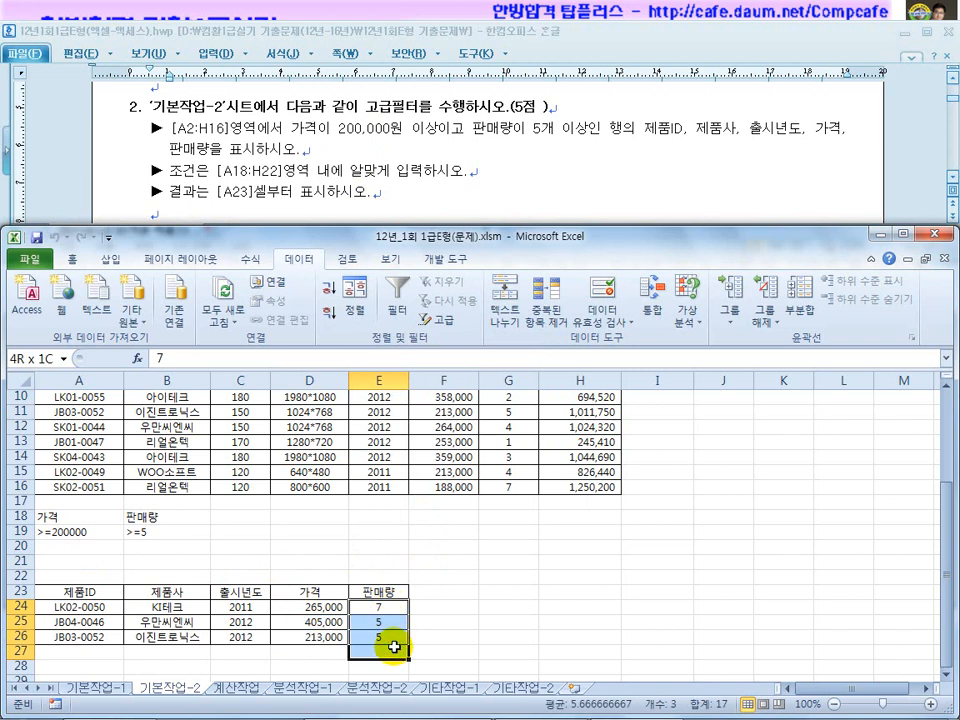
Switch to the Hangul exam document, read question 3 on conditional formatting for A3:H16, and return to the Excel table
click(480, 206)
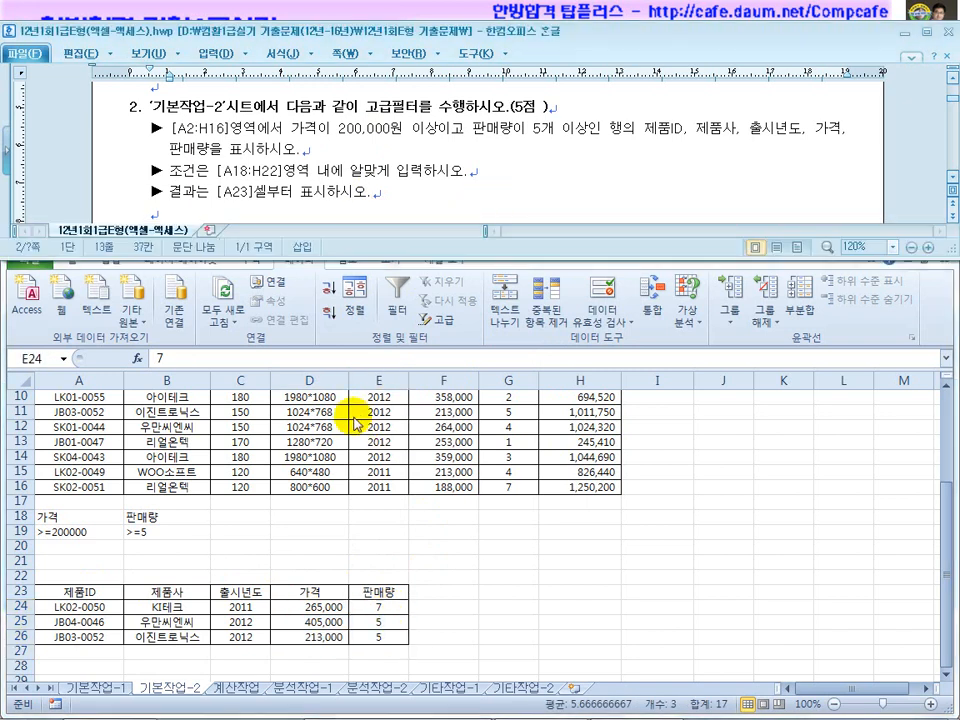
click(352, 450)
click(277, 135)
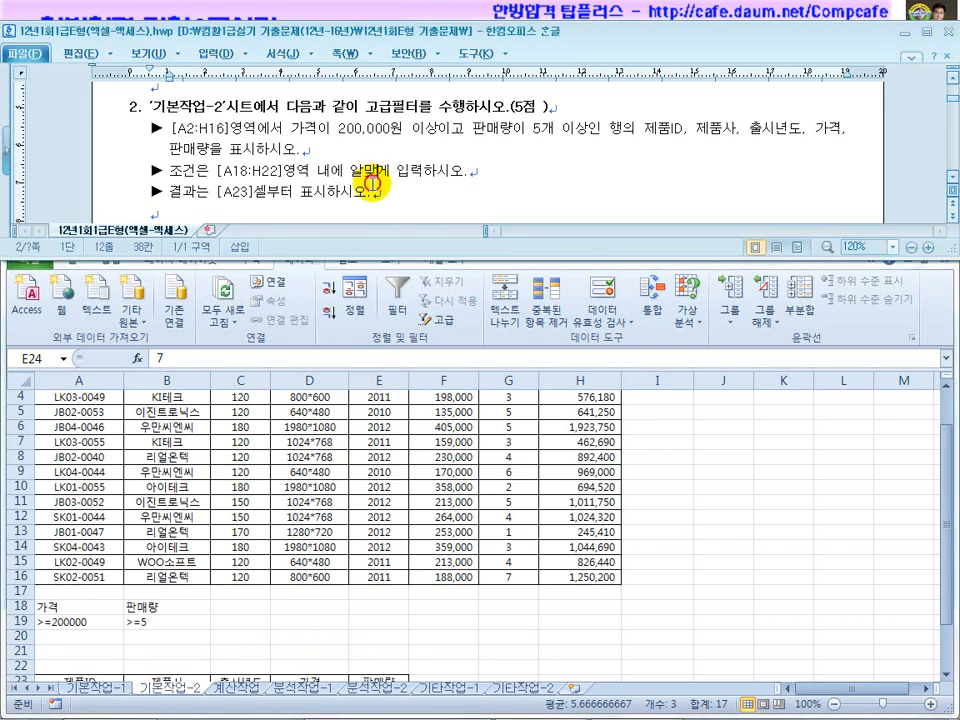
scroll(373, 191, down, 4)
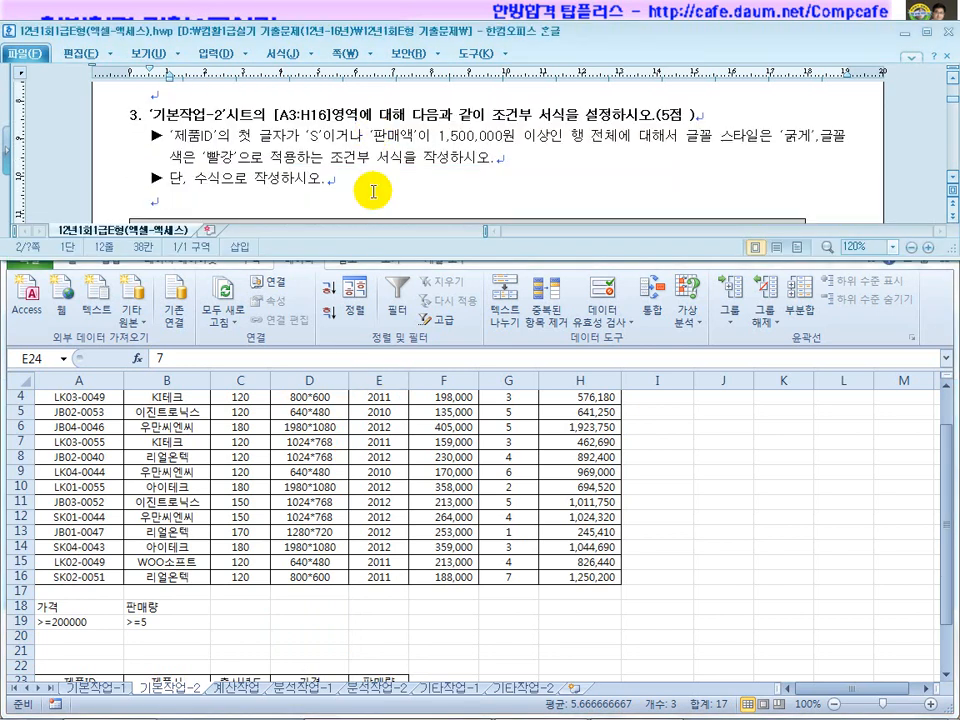
click(953, 179)
click(496, 98)
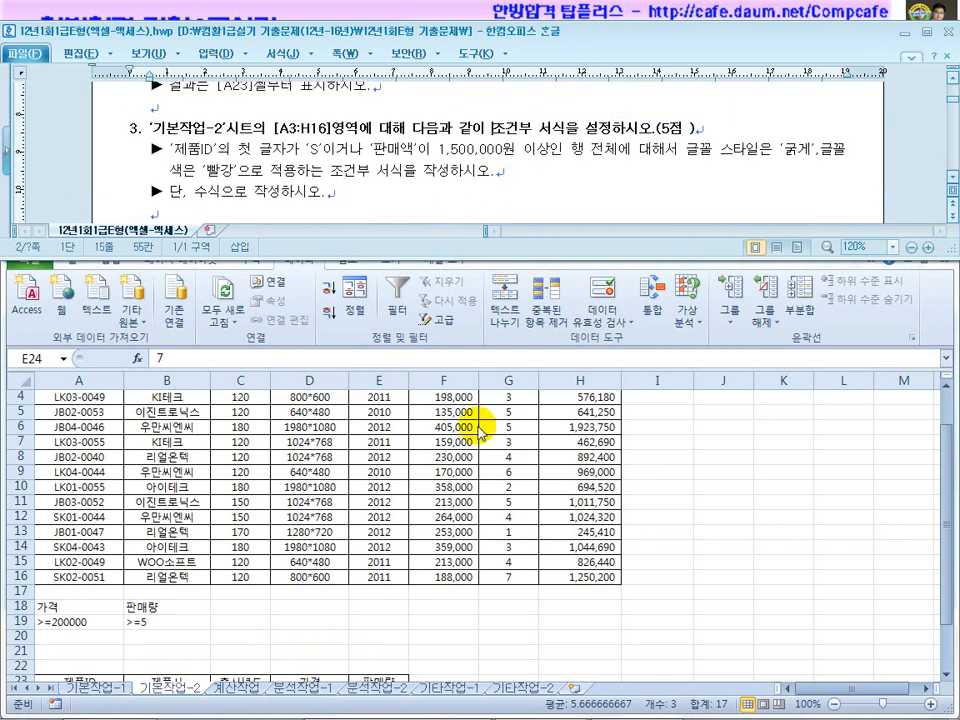
click(478, 400)
scroll(294, 525, up, 1)
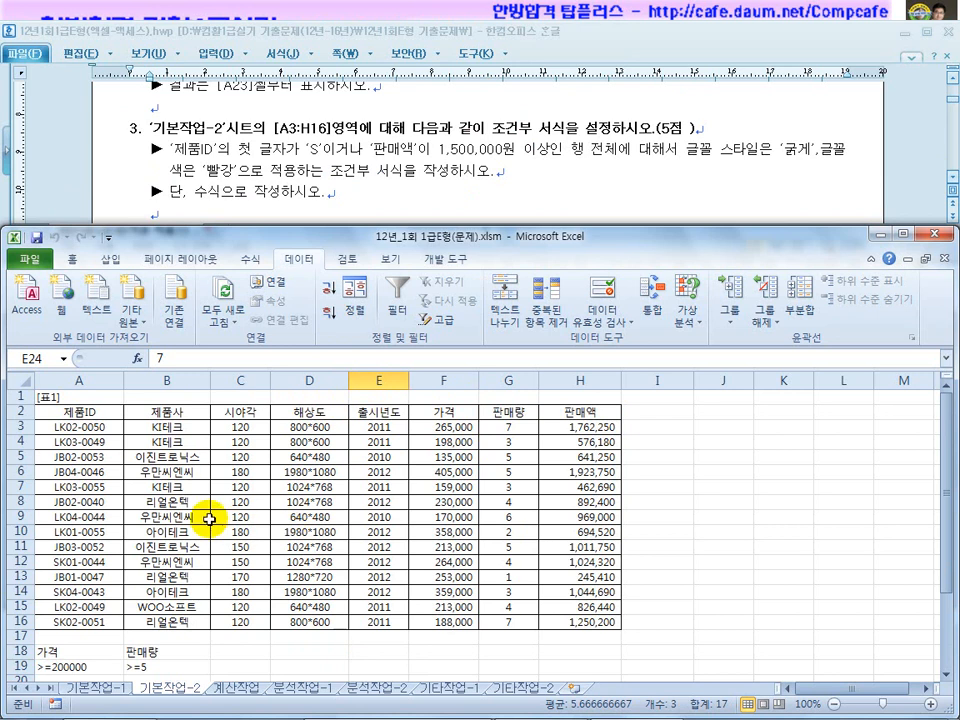
Examine the header row and the data rows of the table to see which range the conditional formatting must cover
drag(133, 411, 568, 411)
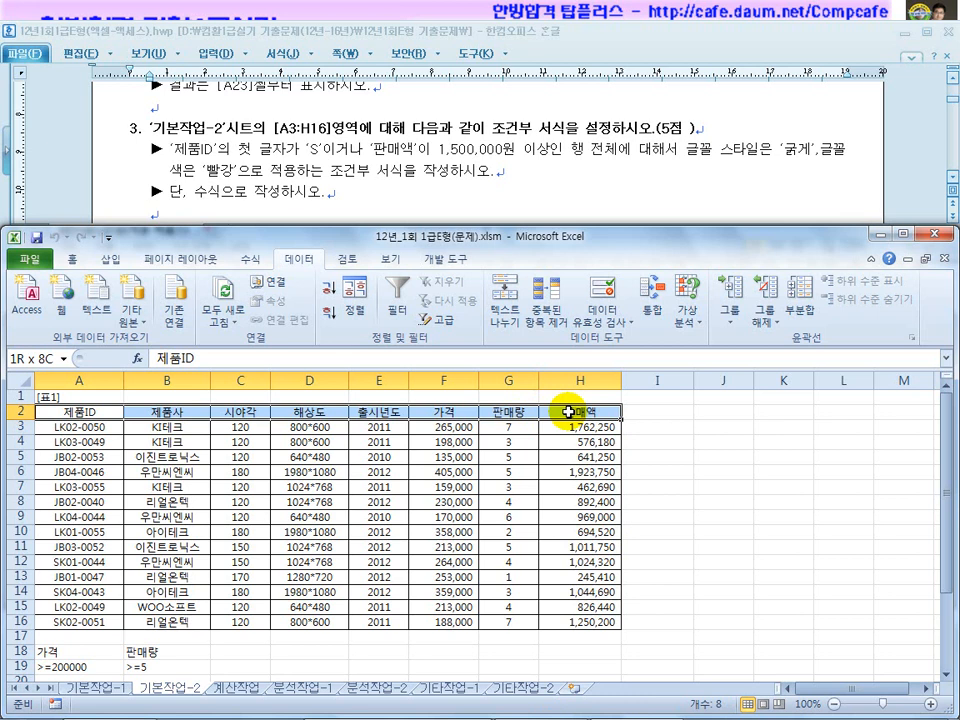
drag(84, 426, 72, 468)
drag(580, 426, 272, 493)
drag(580, 621, 468, 592)
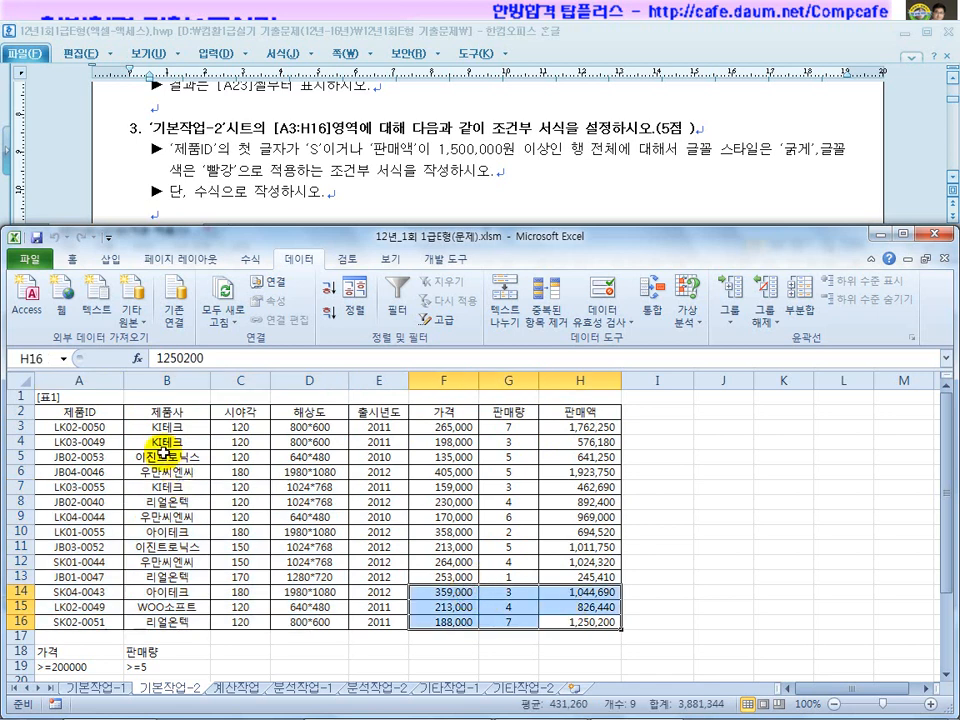
click(104, 411)
click(101, 427)
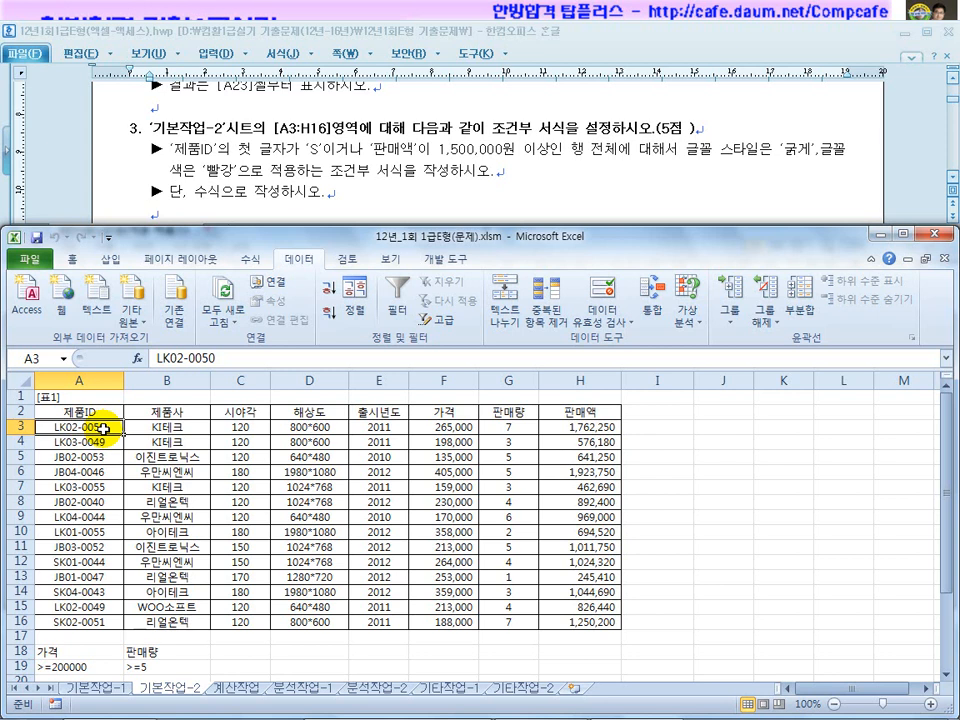
click(88, 411)
click(92, 428)
Create a new conditional formatting rule for A3:H16 that uses a formula to determine which cells to format
drag(92, 428, 592, 624)
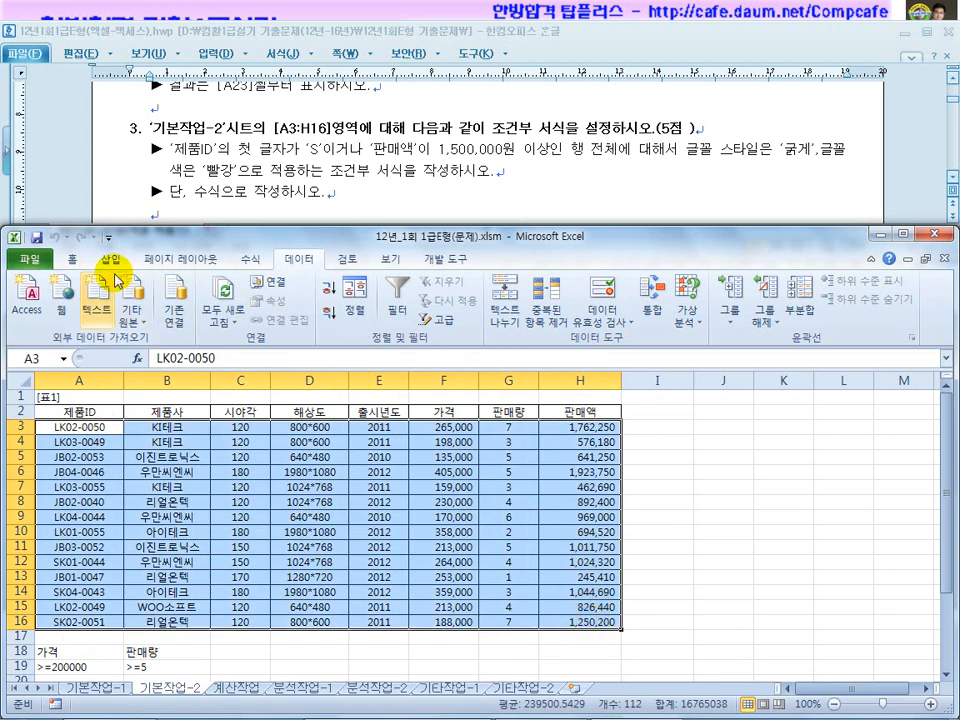
click(68, 258)
click(683, 320)
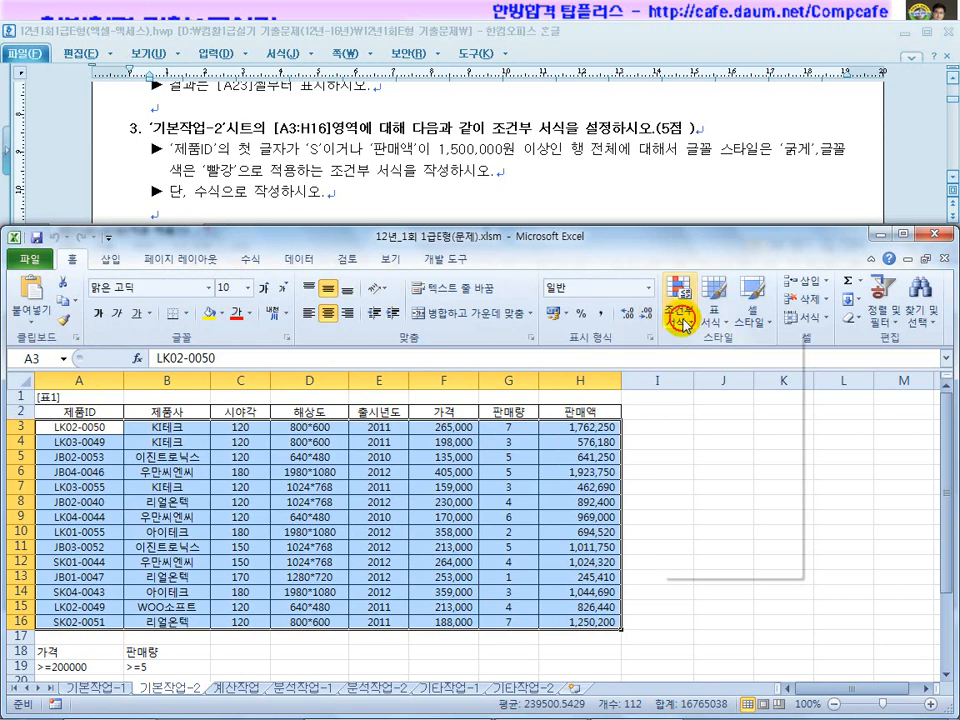
click(720, 532)
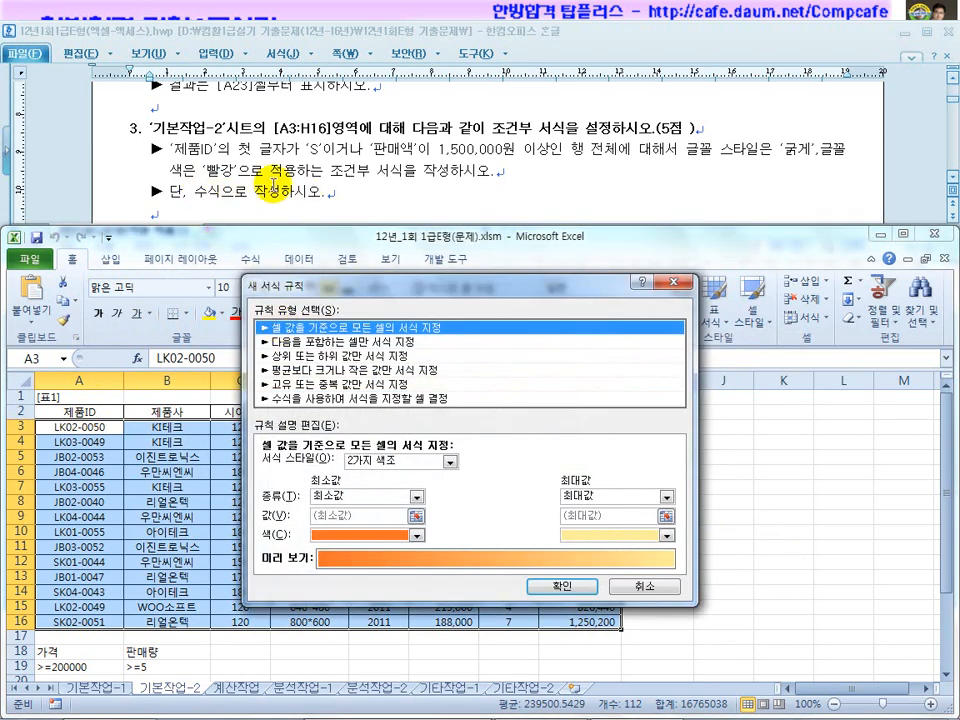
click(319, 398)
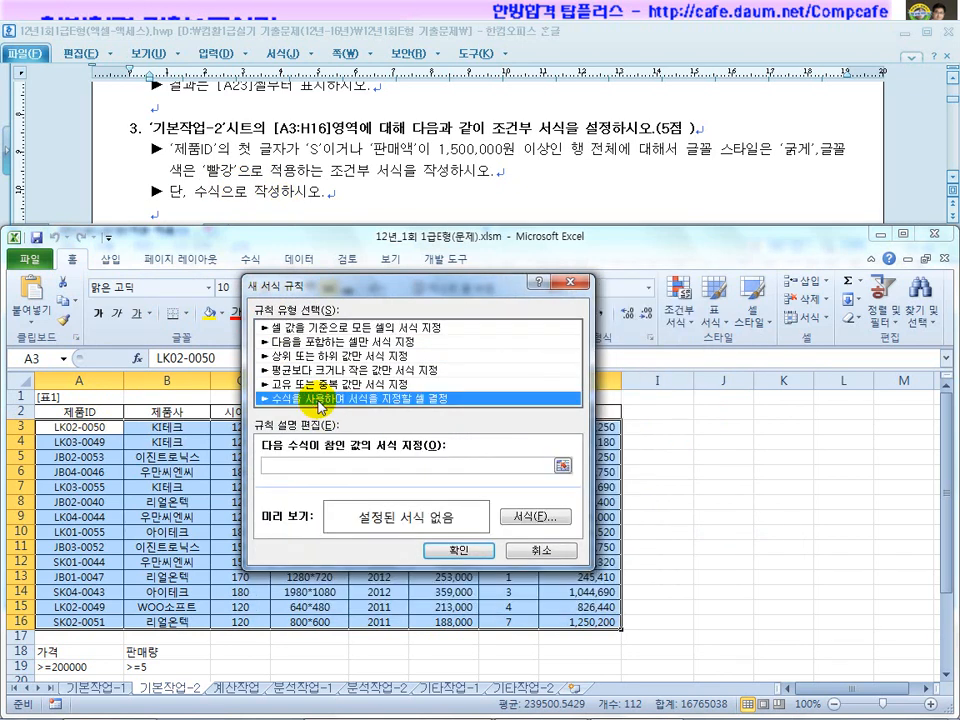
Enter =left($A3,1)="S", as the first condition in the rule's formula, locking only the column of A3
click(258, 464)
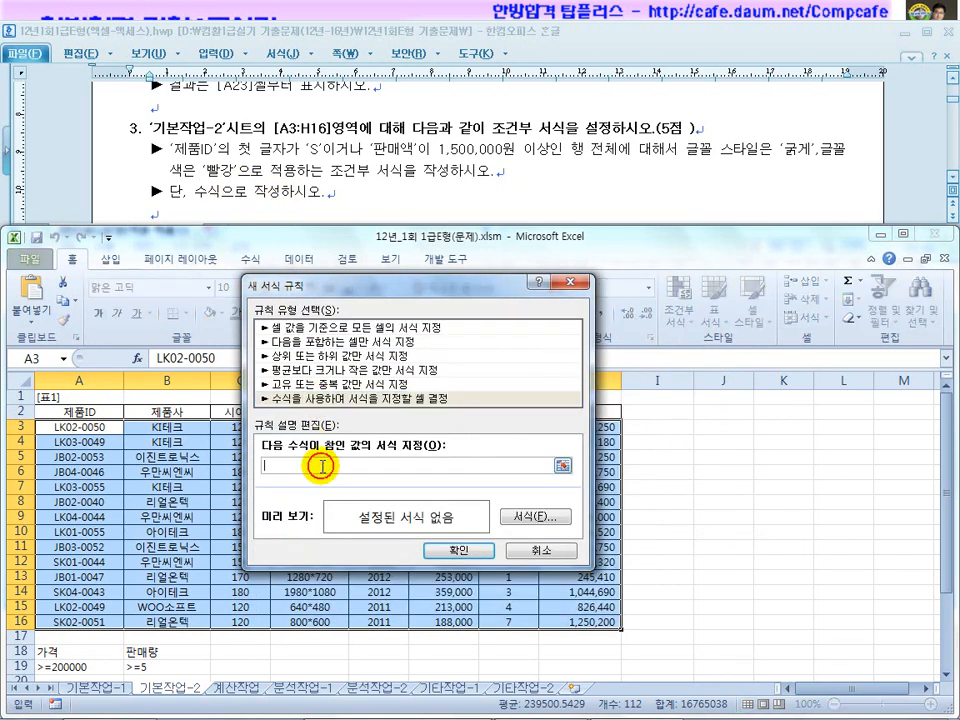
text(ㅋ)
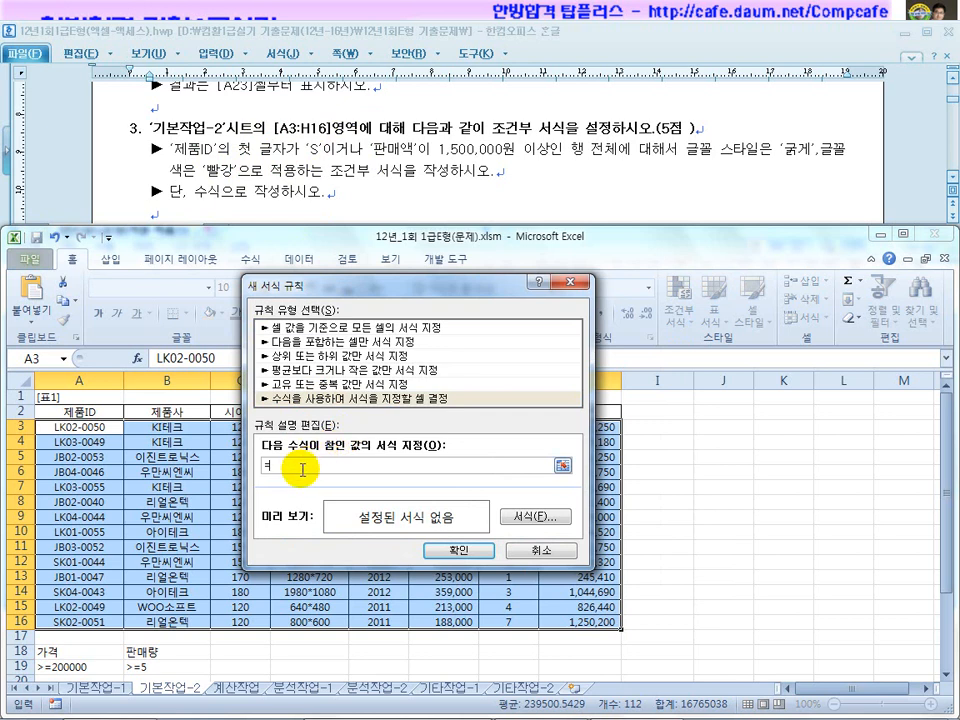
text(ㅋㅋ)
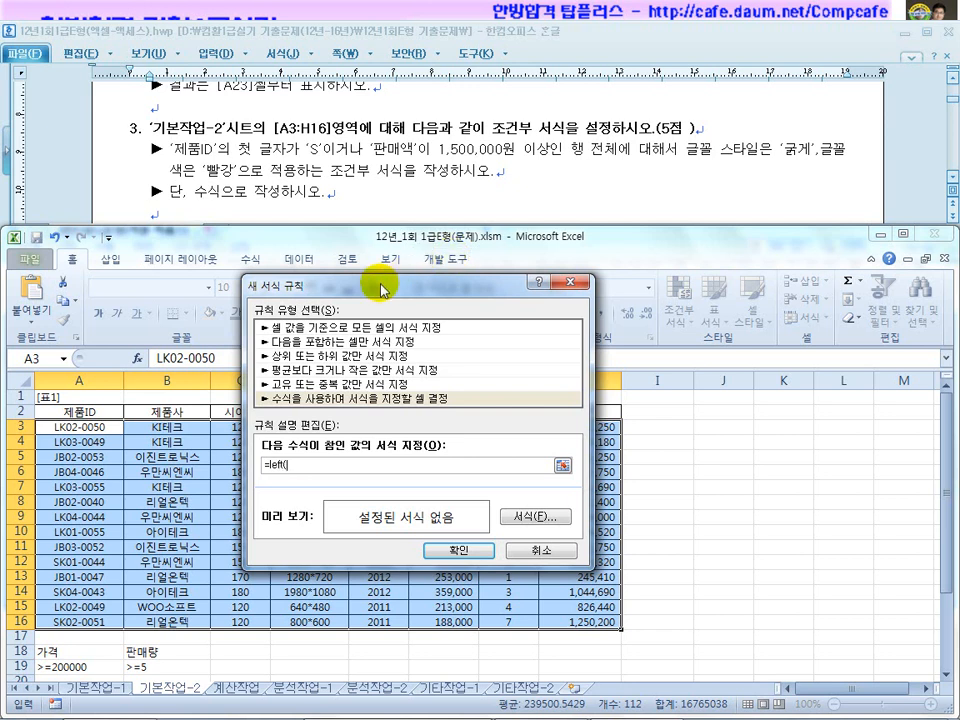
drag(380, 285, 438, 323)
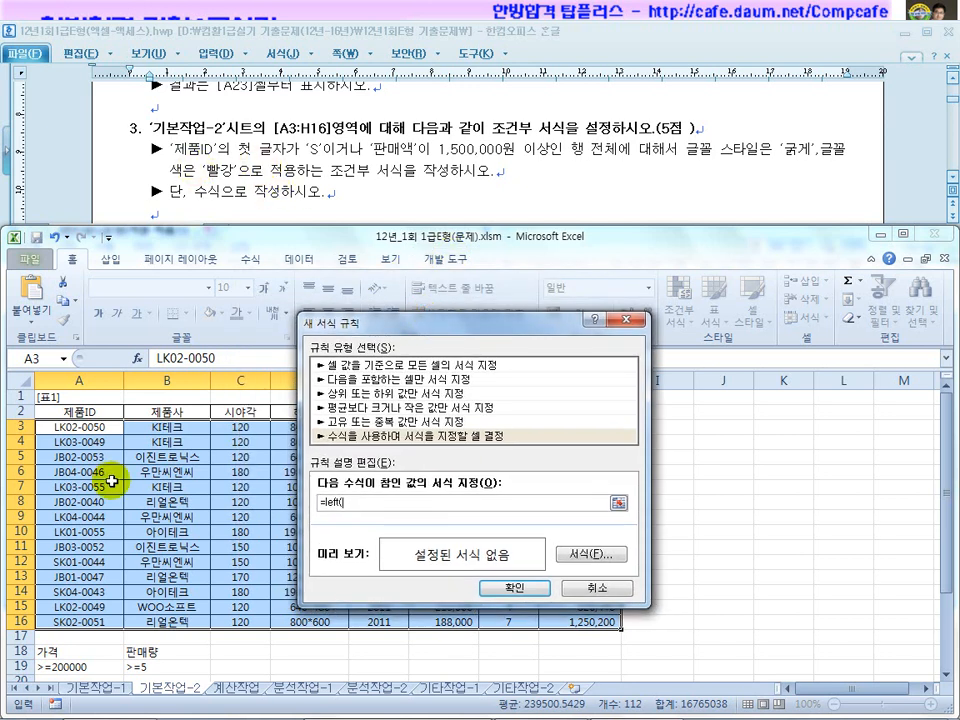
click(78, 428)
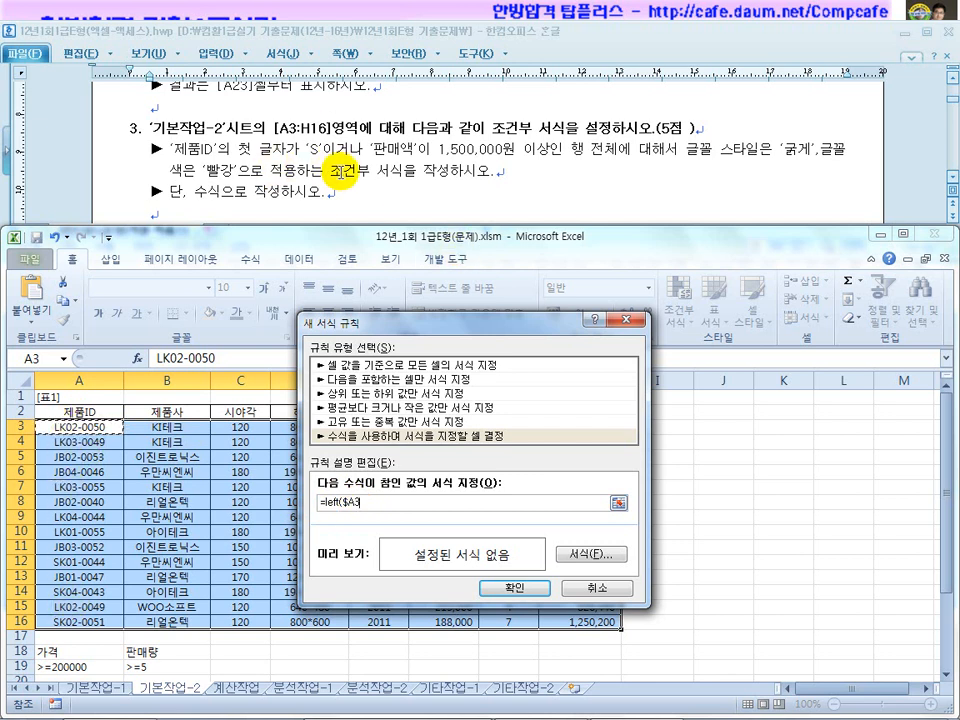
text(,1)="S",)
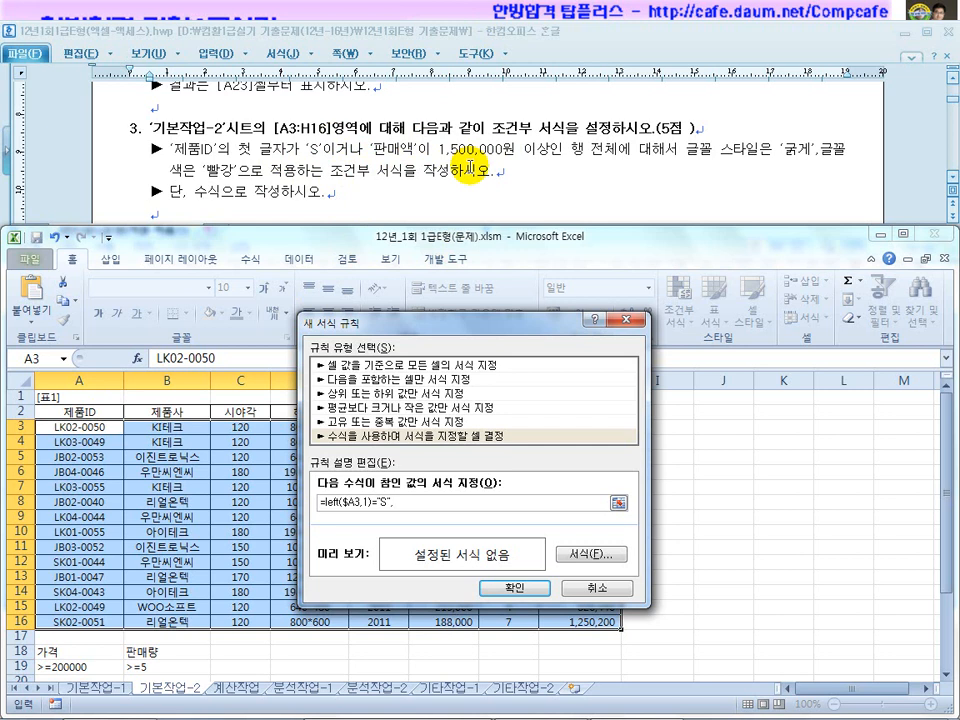
Add $H3>=1500000 as the second condition in the rule's formula, locking only the column of H3
drag(315, 325, 164, 401)
click(565, 427)
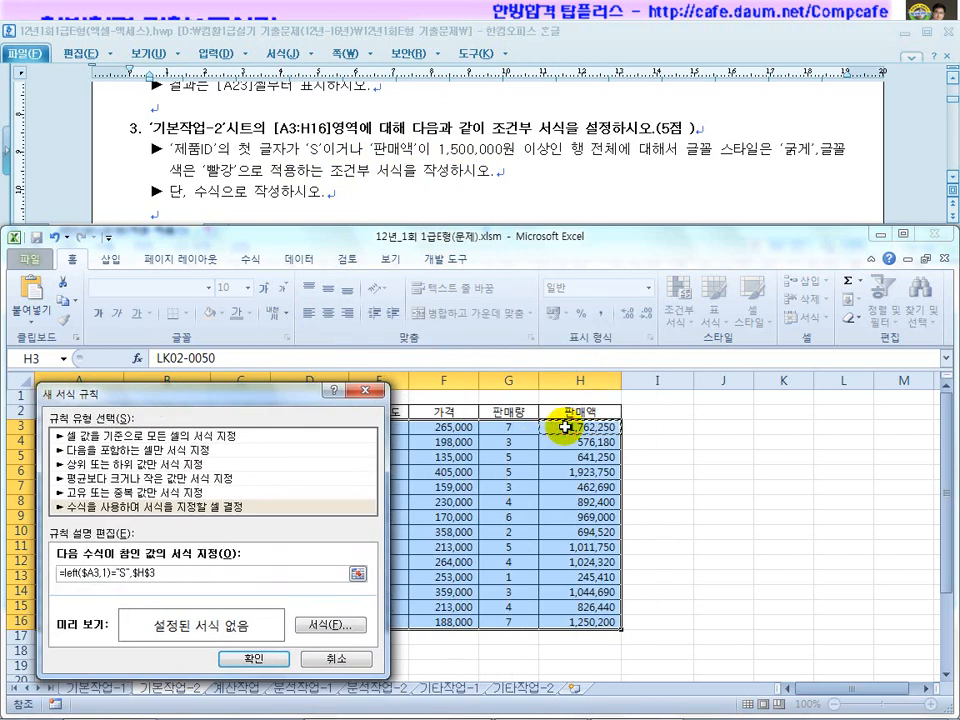
key(F4)
key(F4)
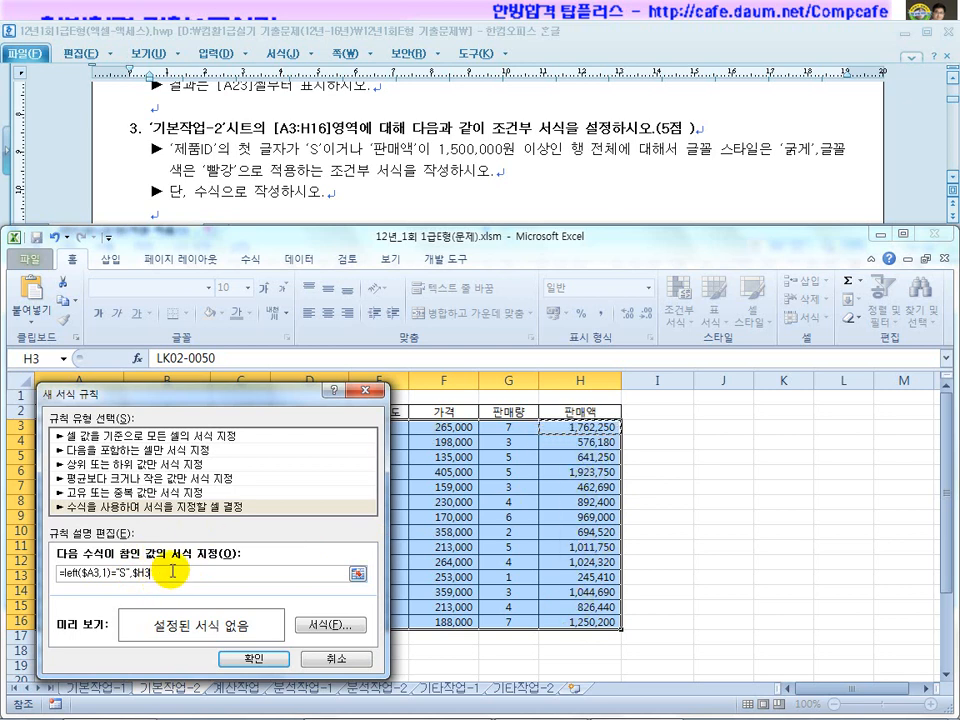
text(>=1500000)
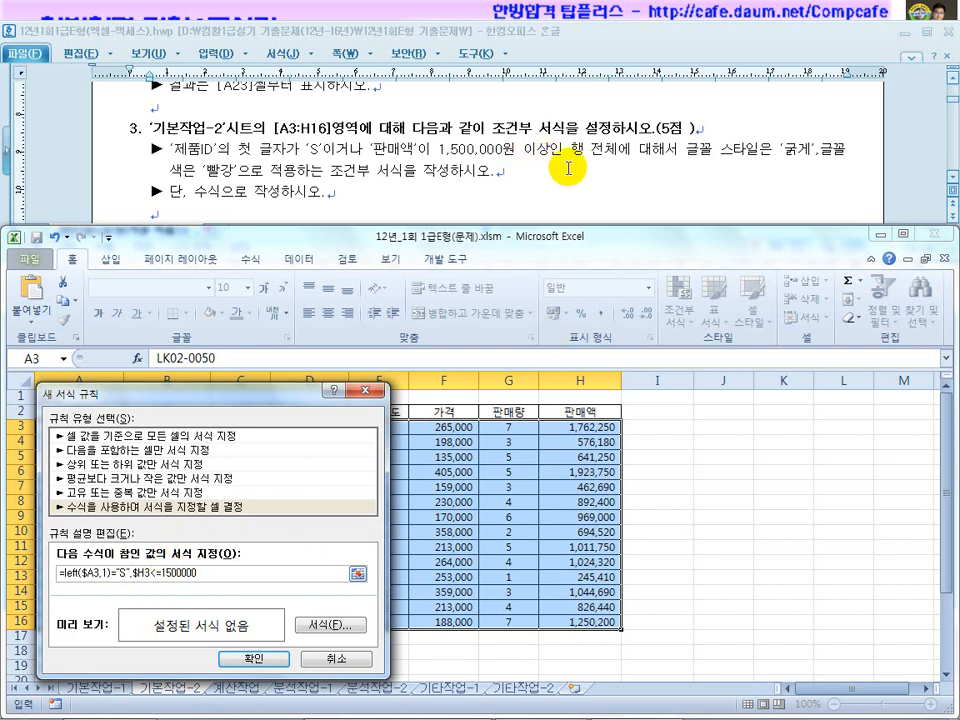
click(154, 574)
key(BackSpace)
text(>)
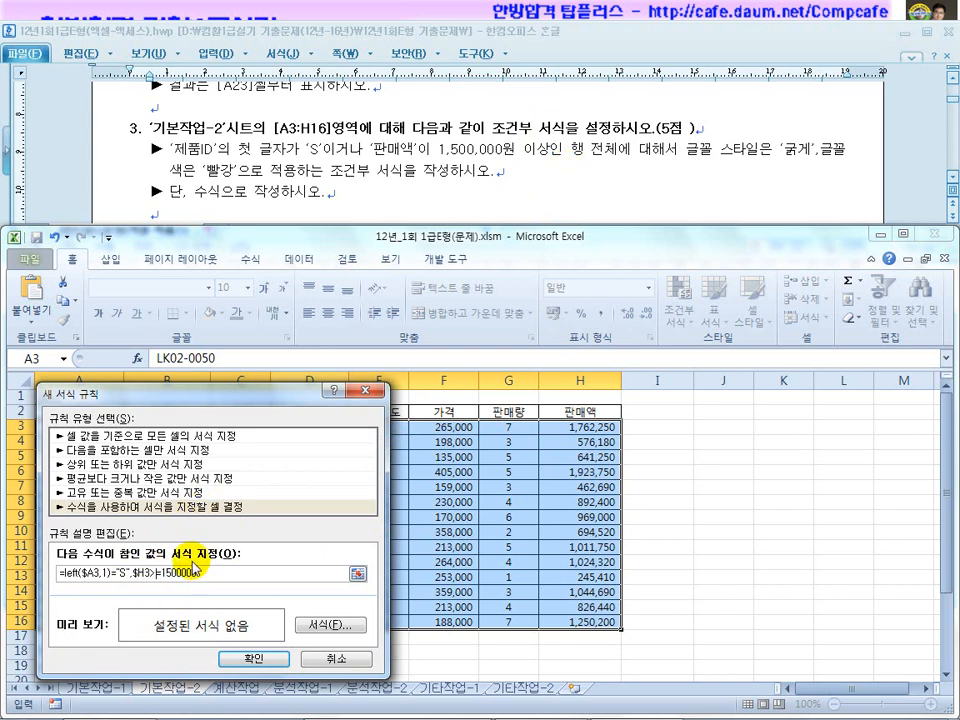
drag(215, 393, 548, 297)
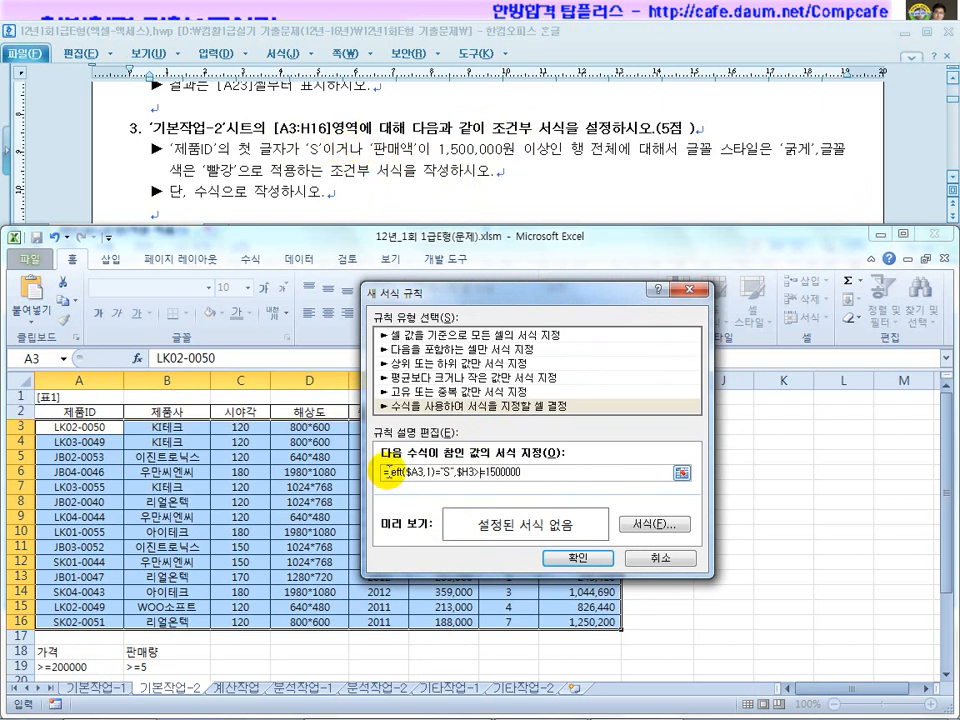
key(Left)
key(Left)
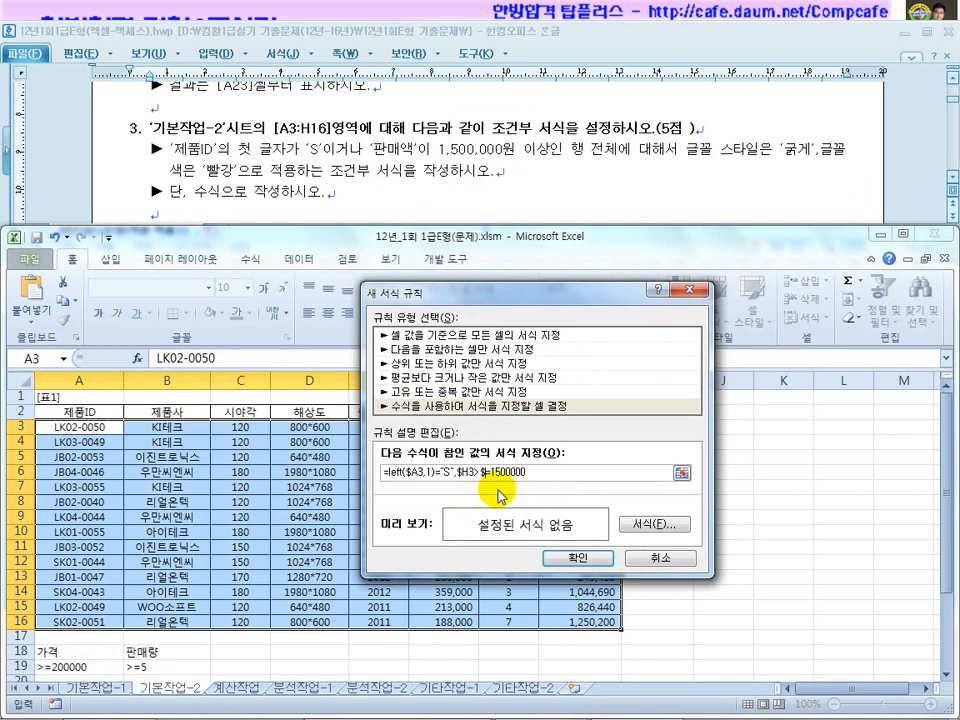
key(BackSpace)
key(BackSpace)
key(BackSpace)
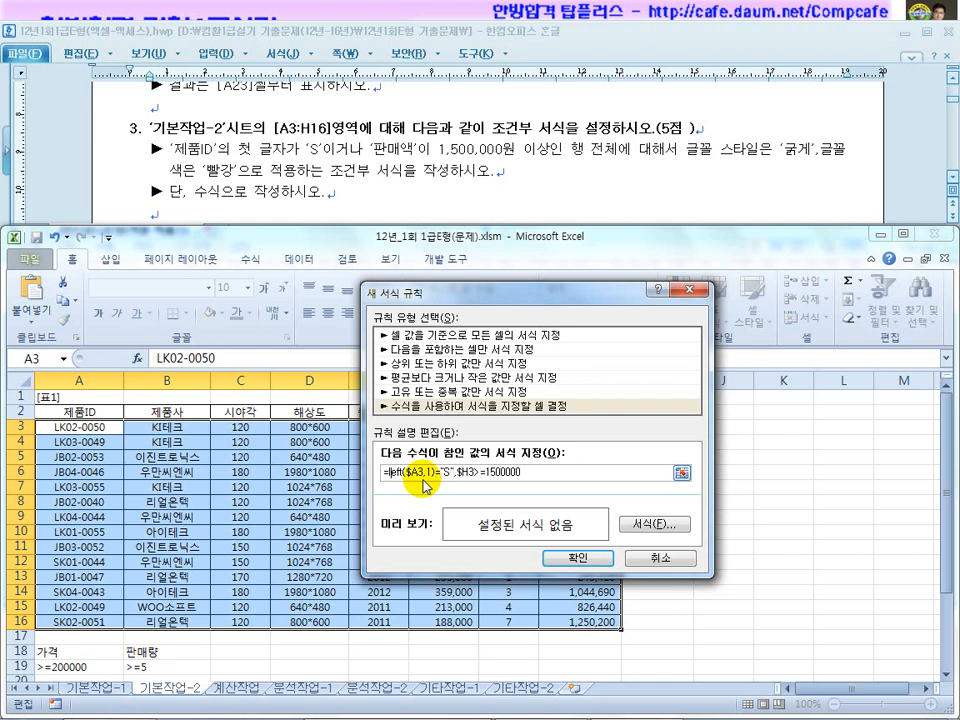
Wrap both conditions in an OR function so the rule's formula reads =or(left($A3,1)="S",$H3>=1500000)
key(Home)
key(Right)
text(or()
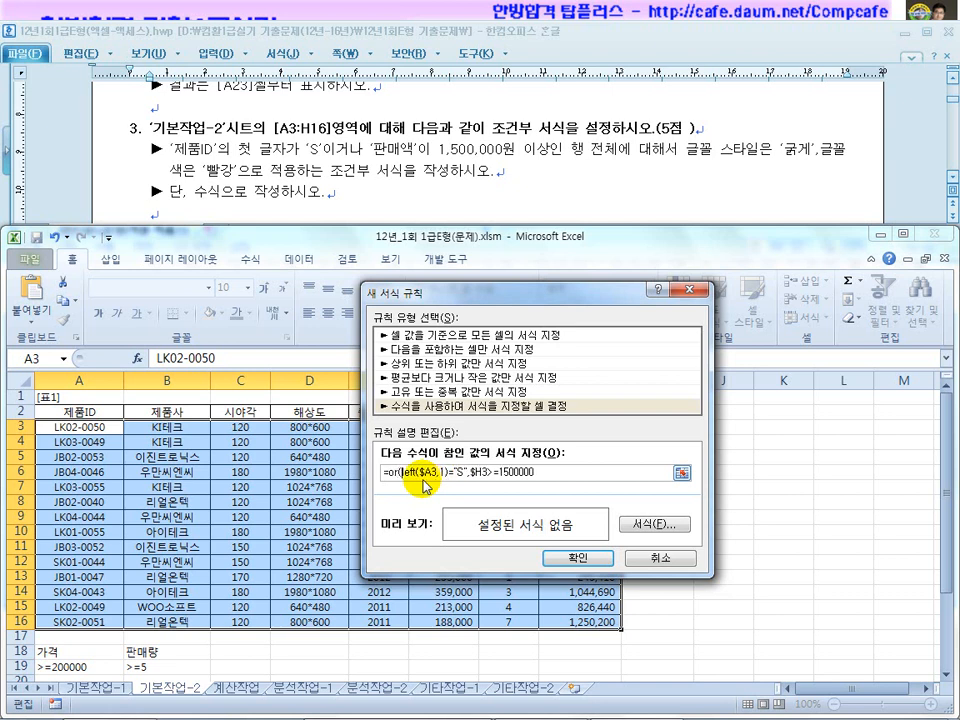
click(549, 474)
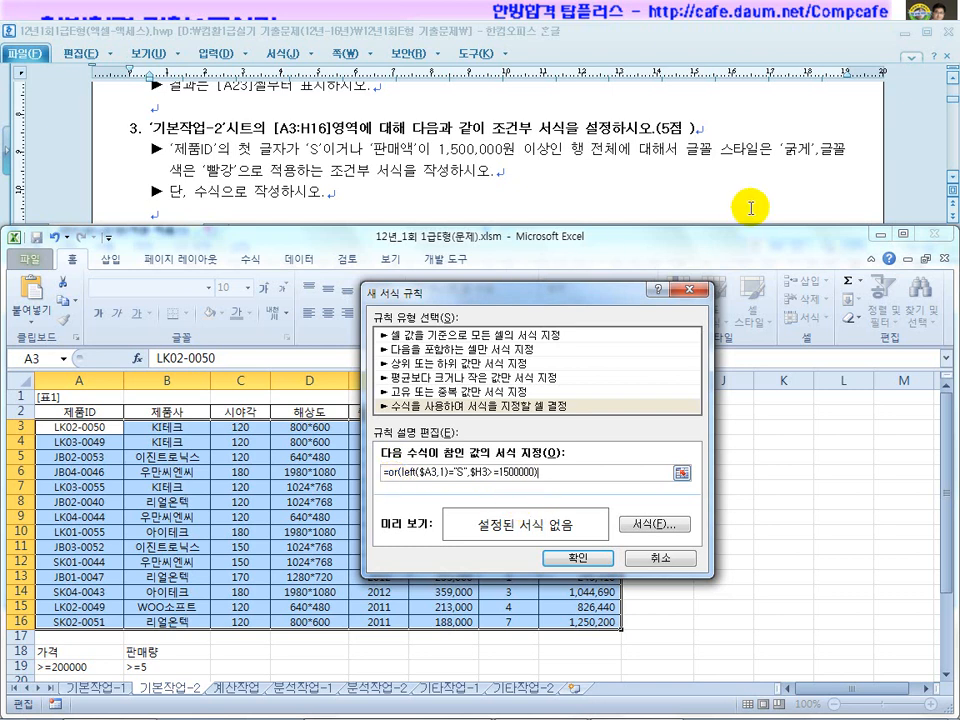
Give the rule a bold (굵게) font style and standard red font colour, and apply it to A3:H16
click(652, 525)
click(514, 343)
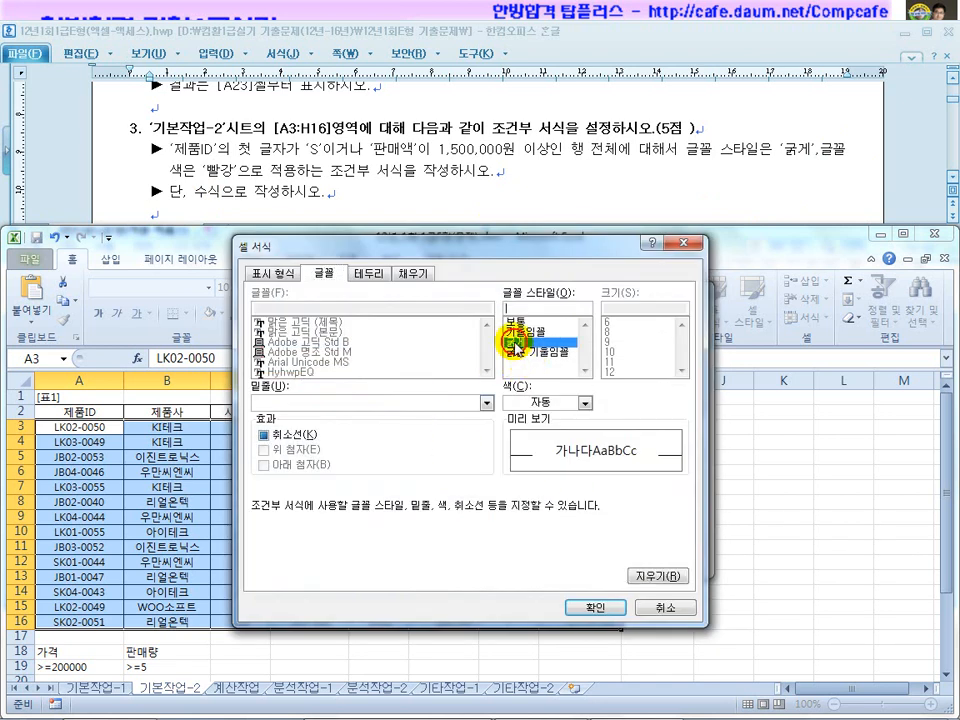
click(585, 402)
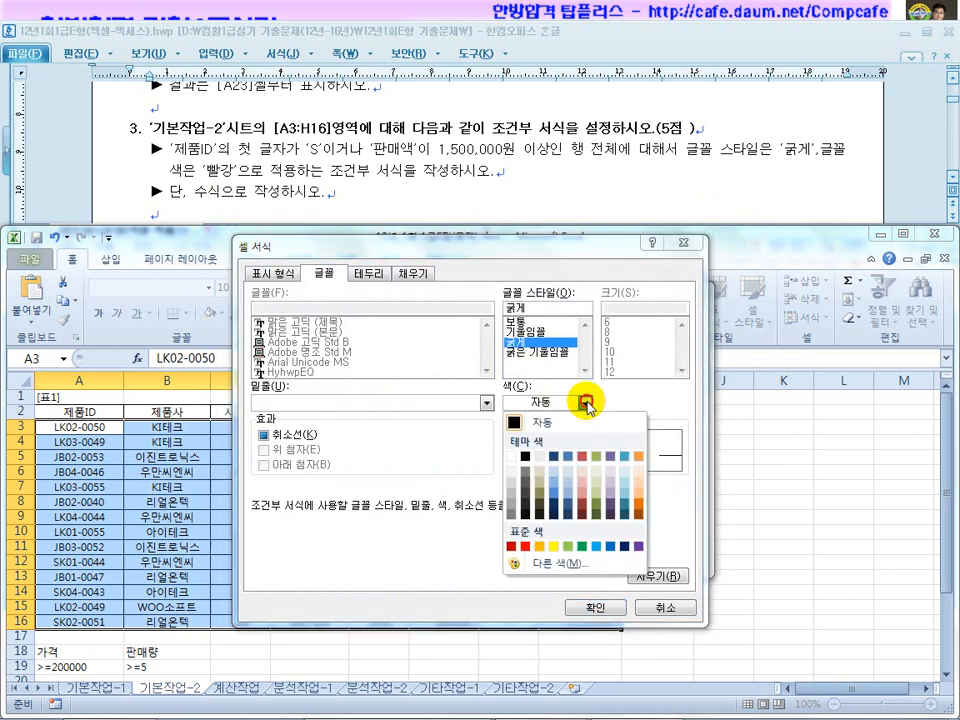
click(533, 549)
click(595, 607)
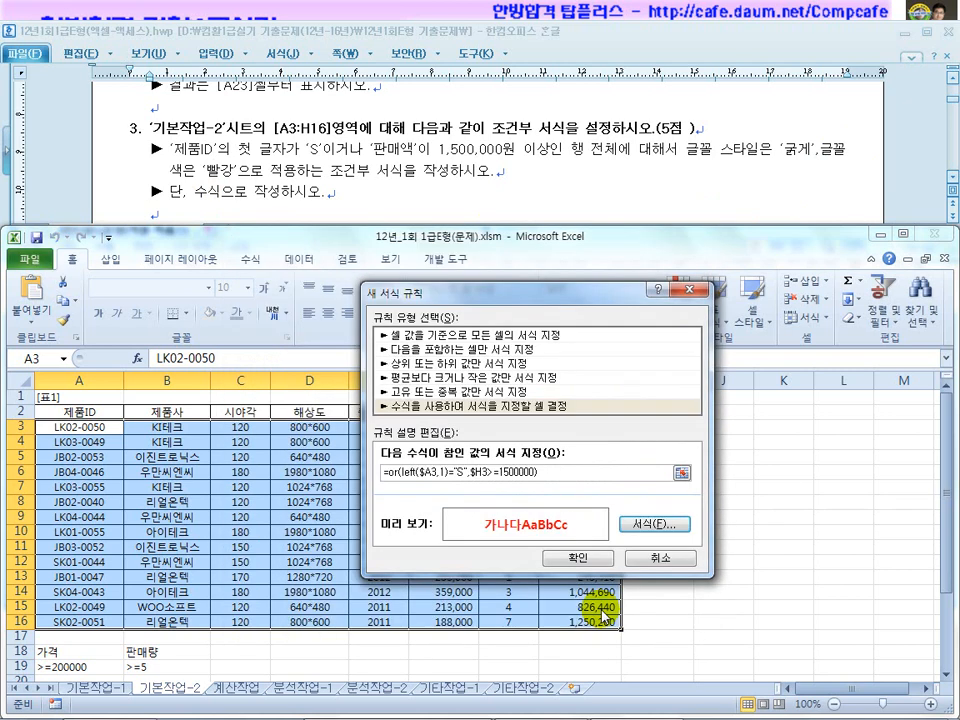
click(580, 560)
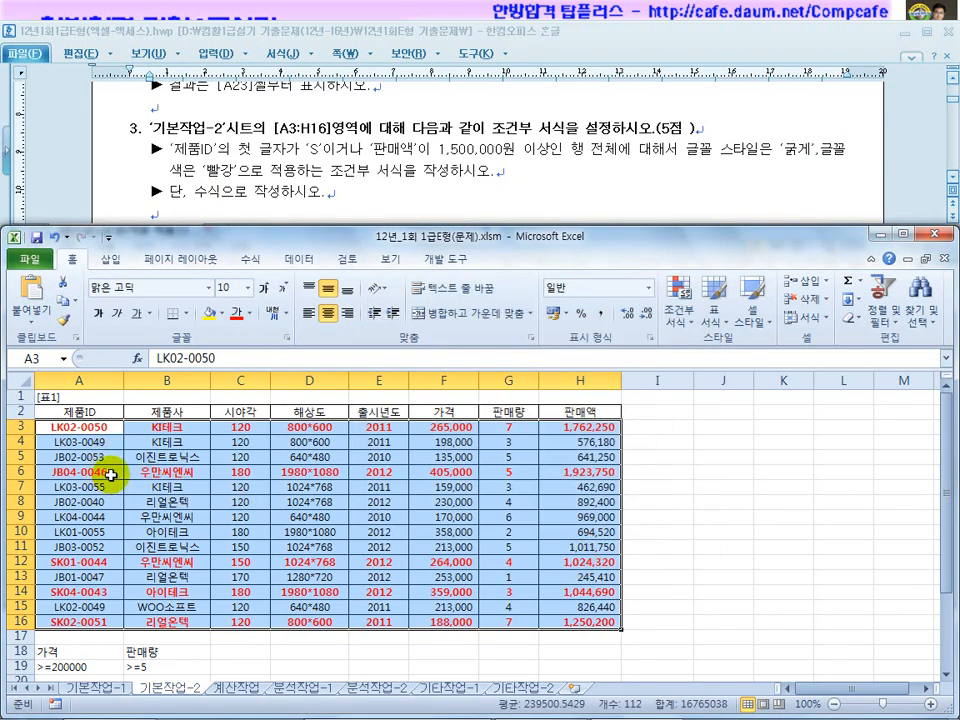
Check the 제품ID and 판매액 values of the red rows against the conditions in question 3
drag(100, 557, 65, 620)
drag(70, 427, 87, 465)
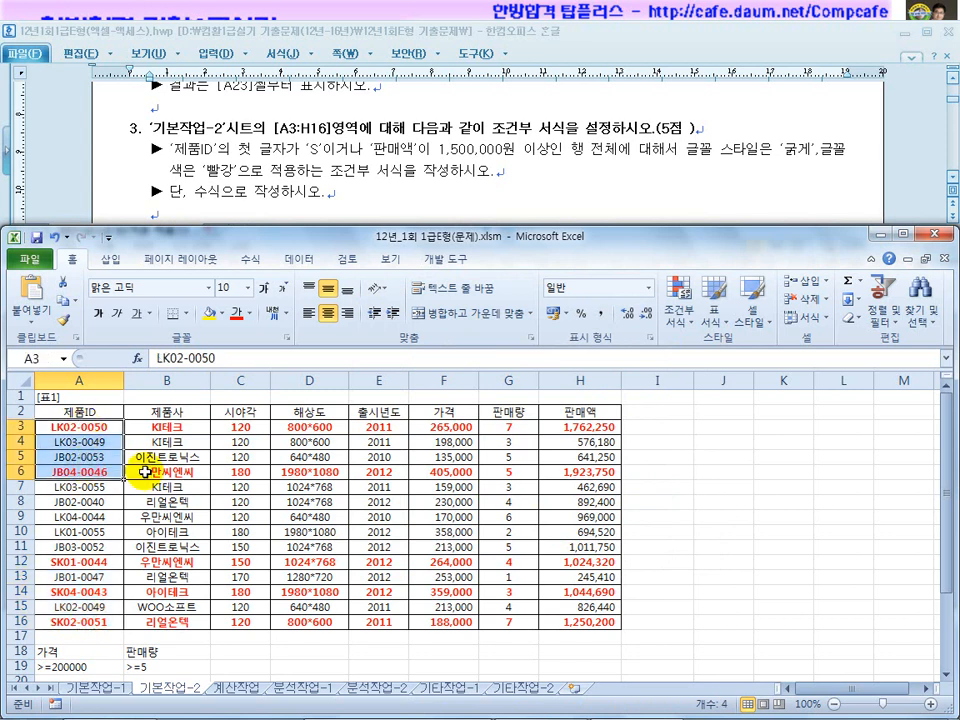
drag(563, 427, 561, 477)
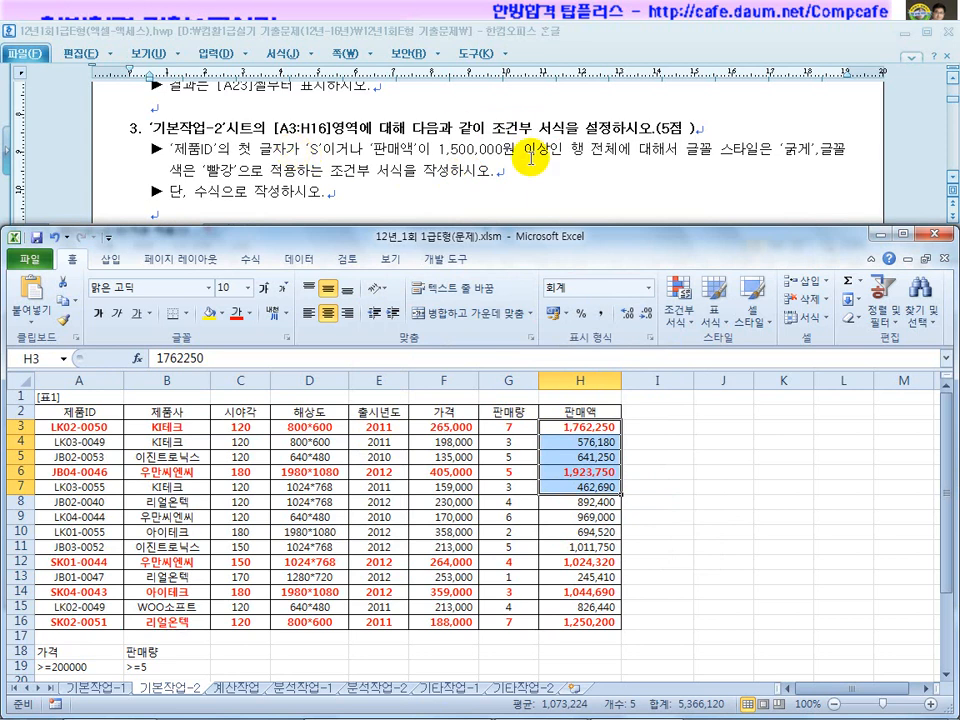
click(427, 183)
click(435, 343)
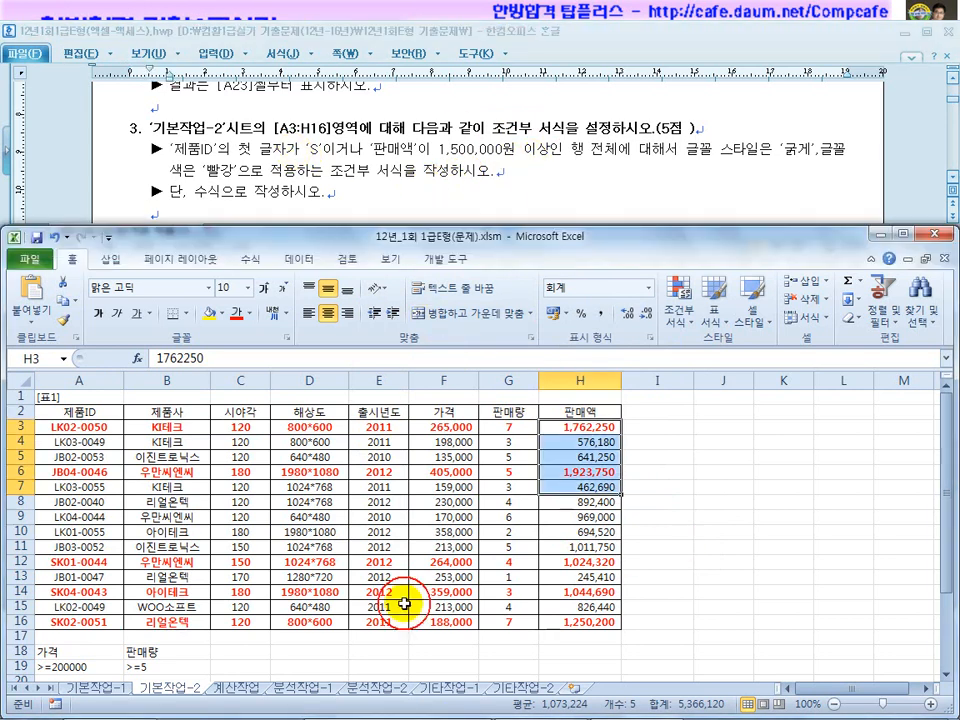
Open the 계산작업 sheet and bring up 문제2 (계산 작업) in the Hangul exam document beside it
click(245, 690)
click(257, 190)
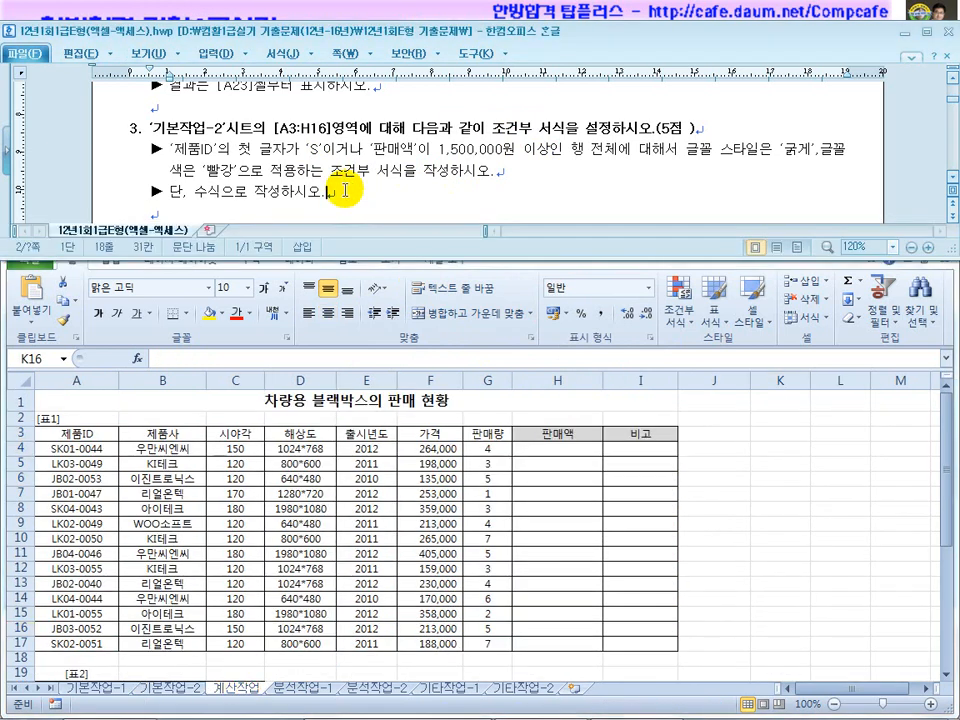
click(342, 518)
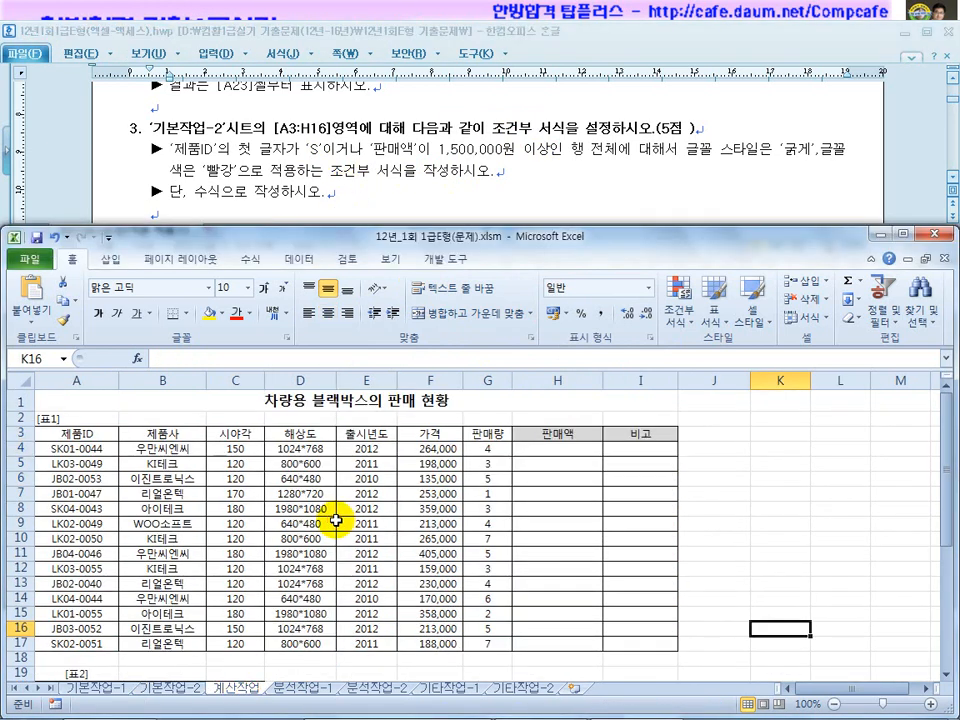
click(369, 193)
scroll(369, 193, down, 5)
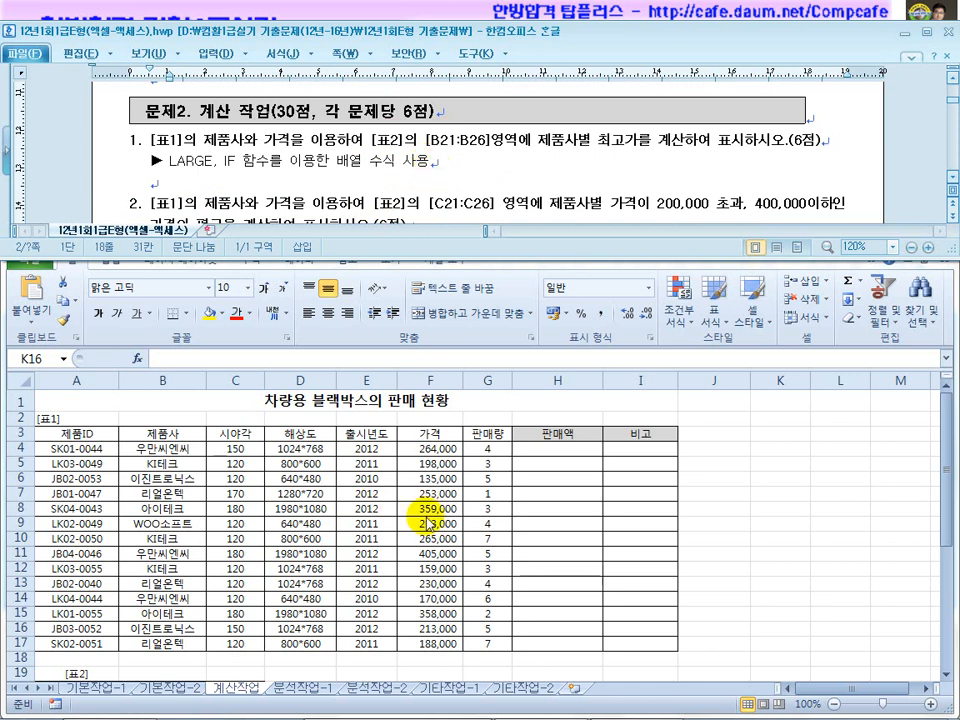
click(545, 448)
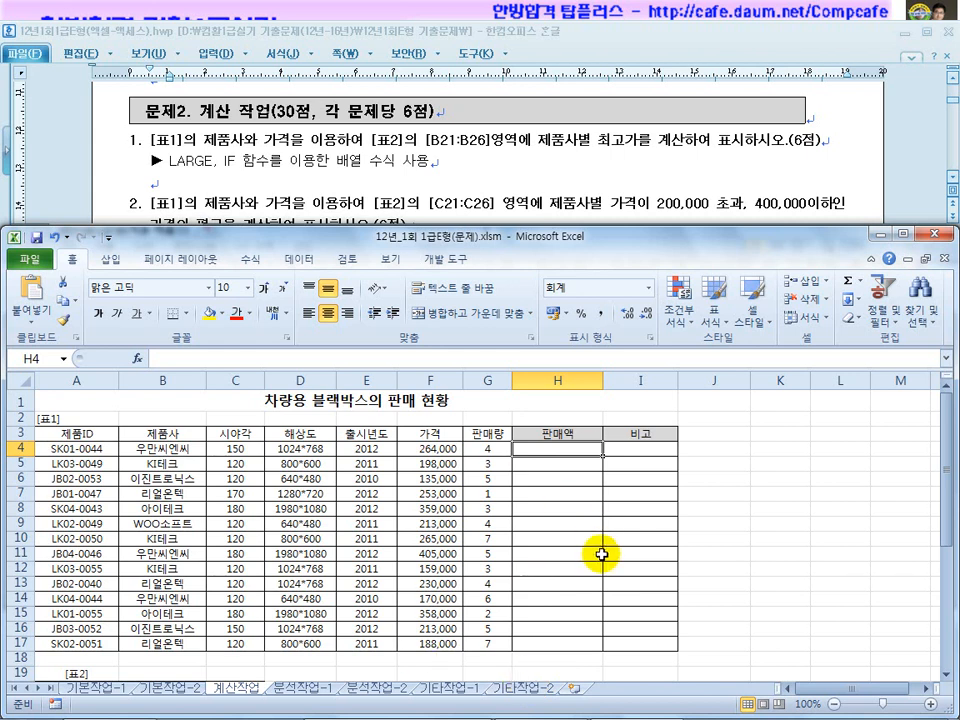
Read calculation questions 1 to 3 in the exam document, noting the functions required for the array formulas and the fn판매액 function
click(446, 158)
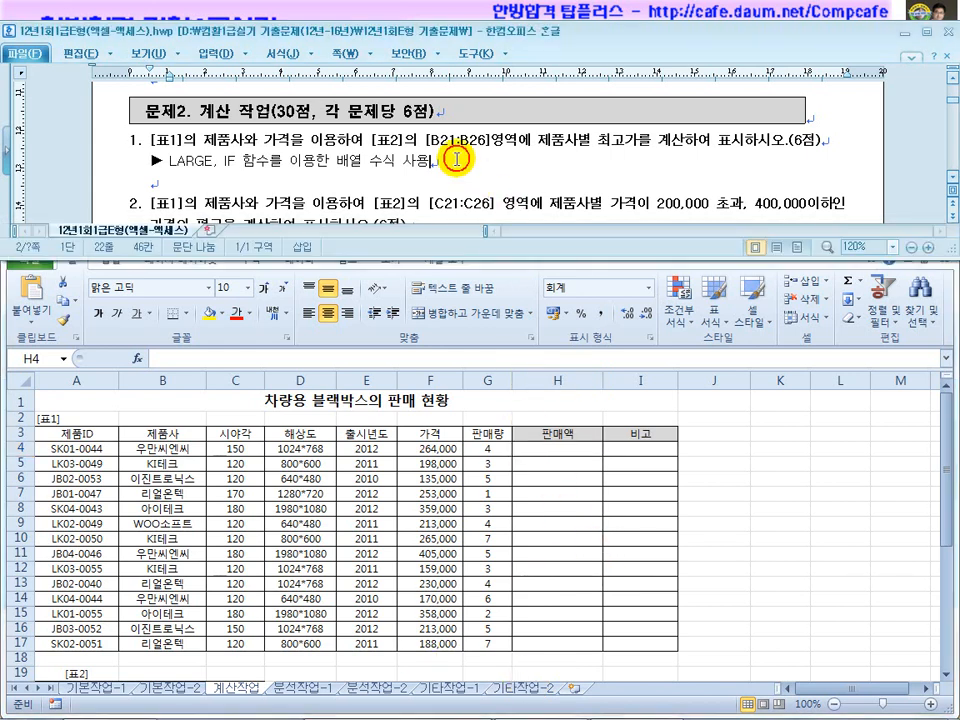
click(340, 162)
drag(340, 162, 452, 169)
click(453, 178)
scroll(452, 180, down, 1)
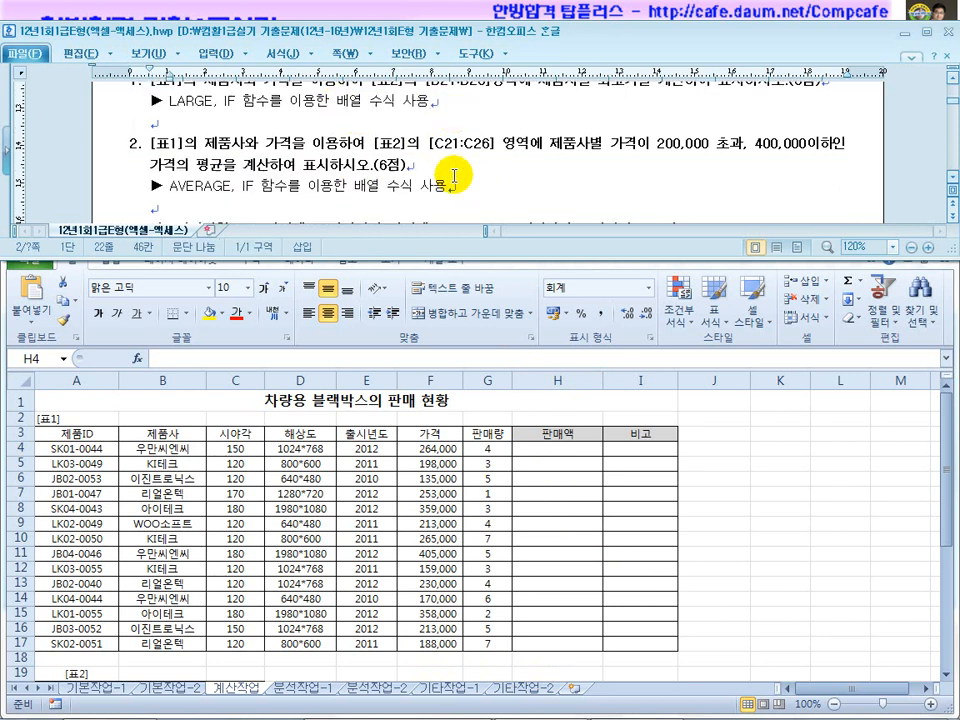
drag(357, 188, 424, 187)
scroll(500, 189, down, 5)
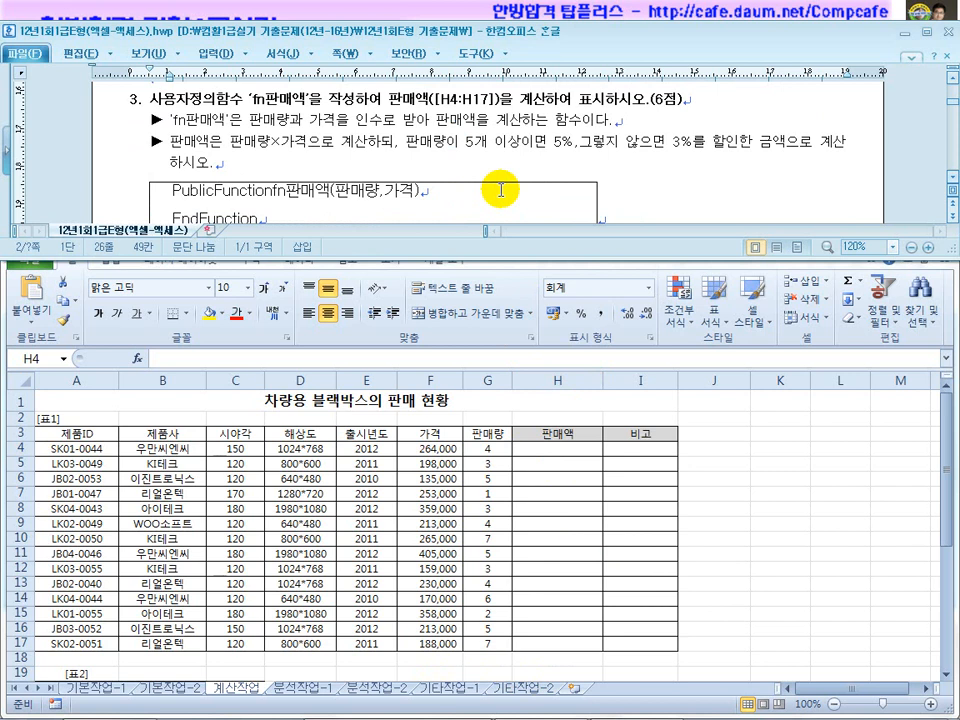
click(441, 138)
scroll(449, 194, up, 2)
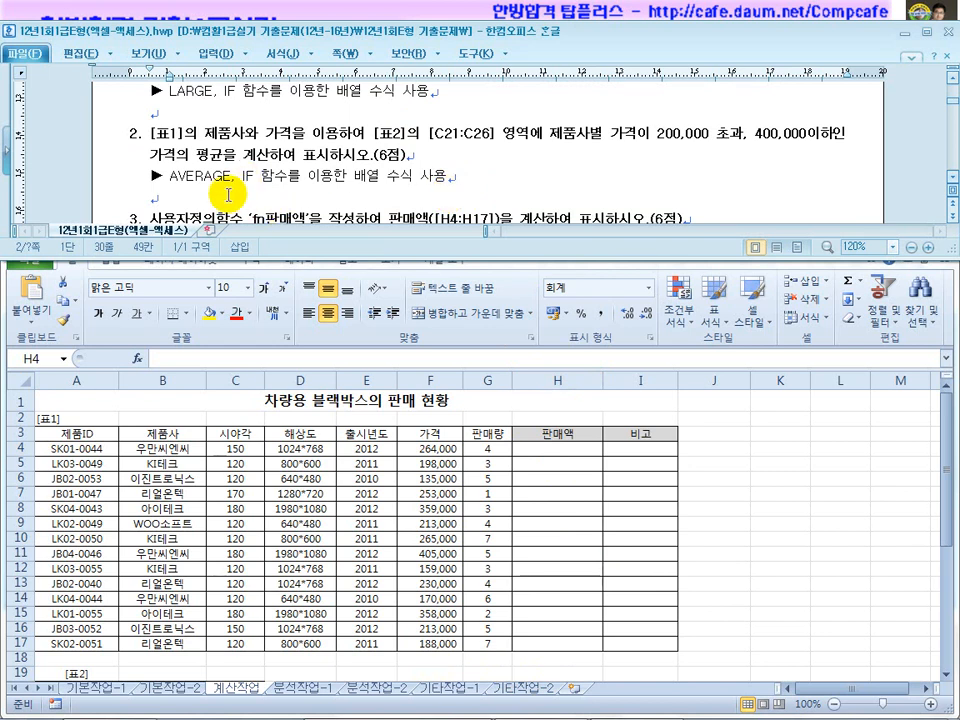
drag(202, 178, 317, 183)
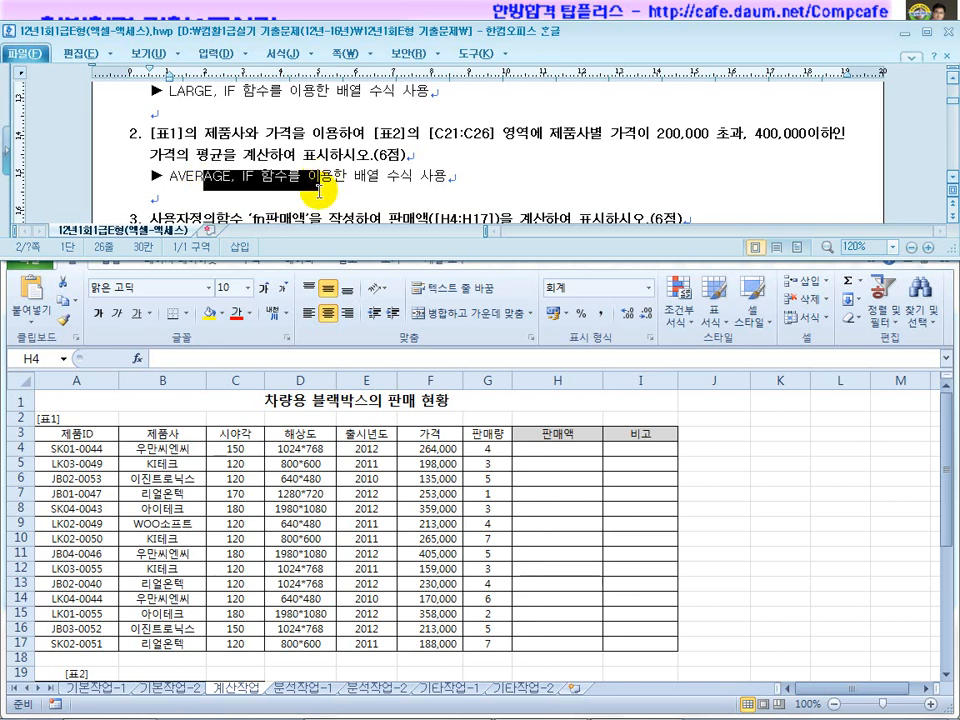
key(super)
click(438, 704)
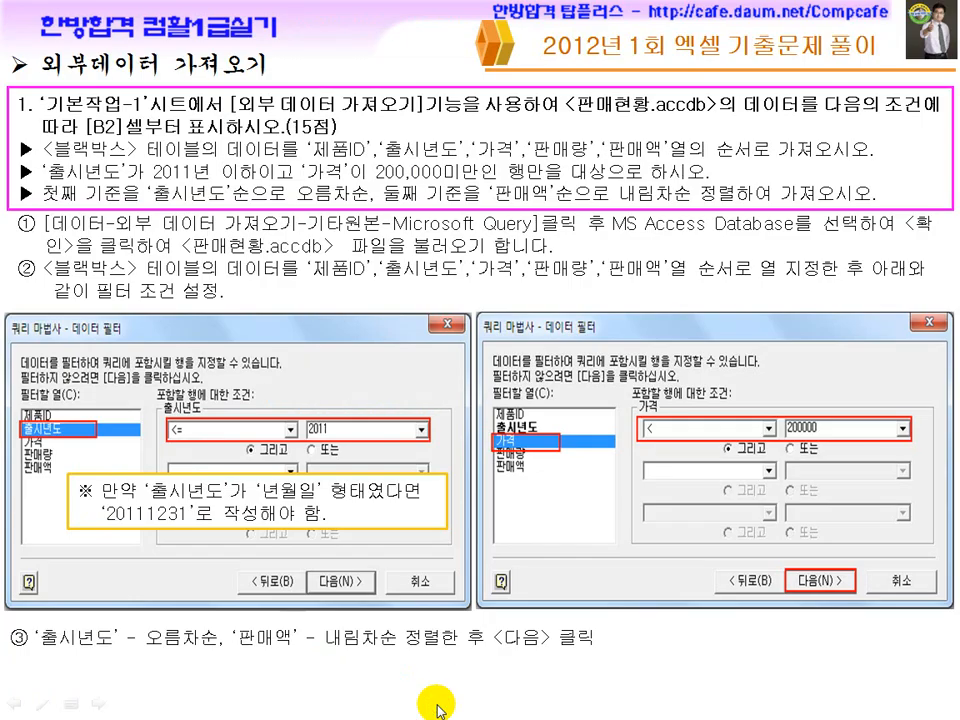
click(430, 625)
click(430, 625)
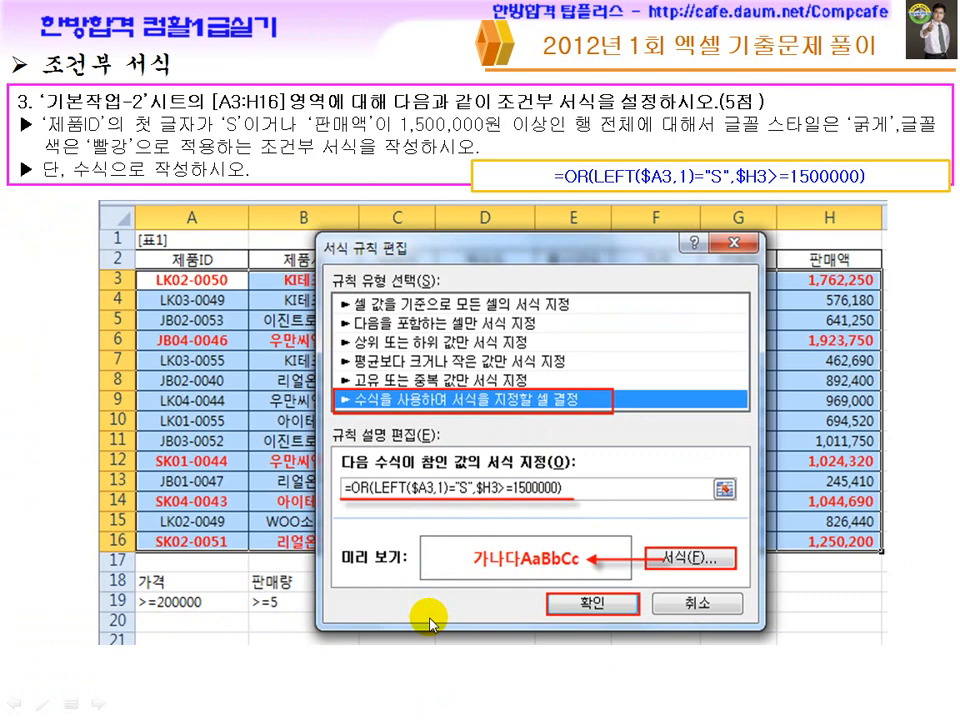
click(430, 625)
click(431, 625)
click(430, 625)
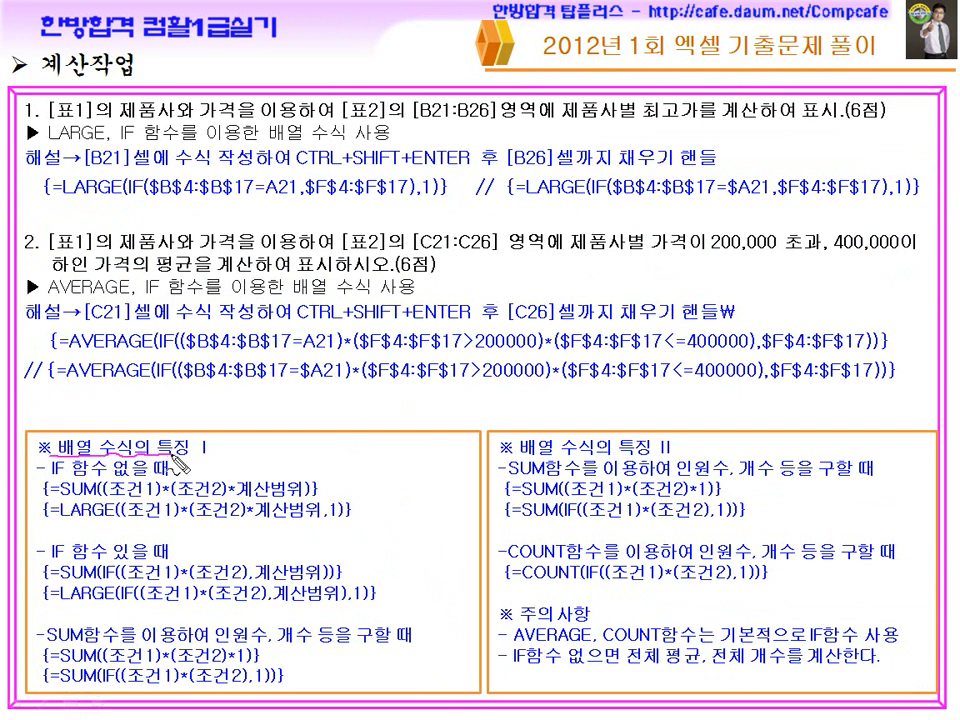
drag(105, 430, 110, 445)
mouse_move(242, 440)
mouse_down()
mouse_move(308, 460)
mouse_move(284, 460)
mouse_move(410, 450)
mouse_move(452, 465)
mouse_move(484, 462)
mouse_up()
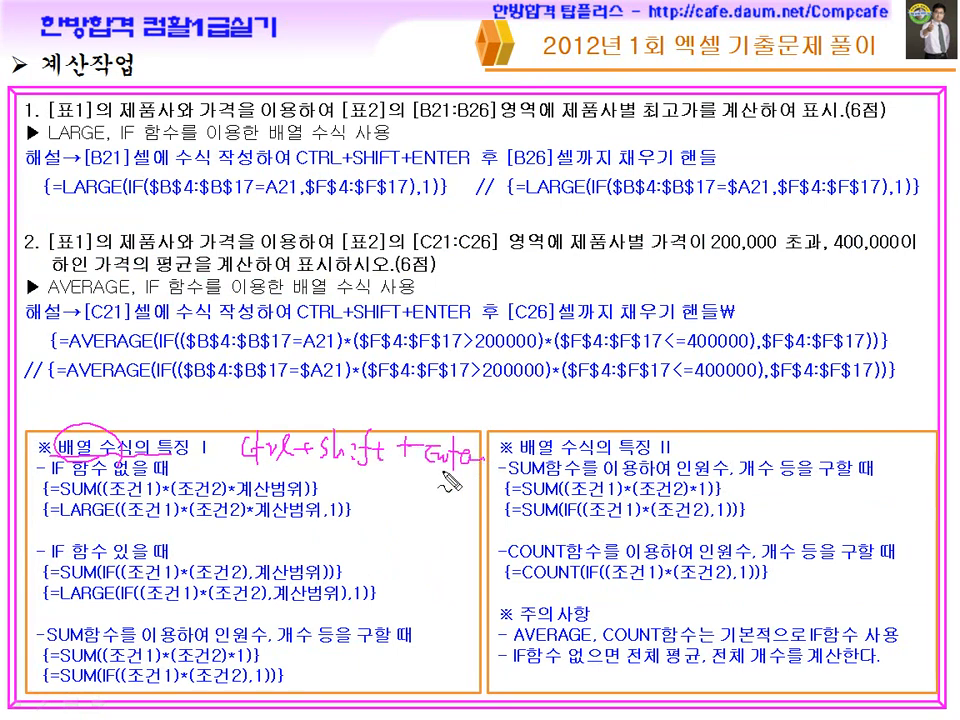
drag(52, 508, 46, 494)
drag(316, 508, 318, 497)
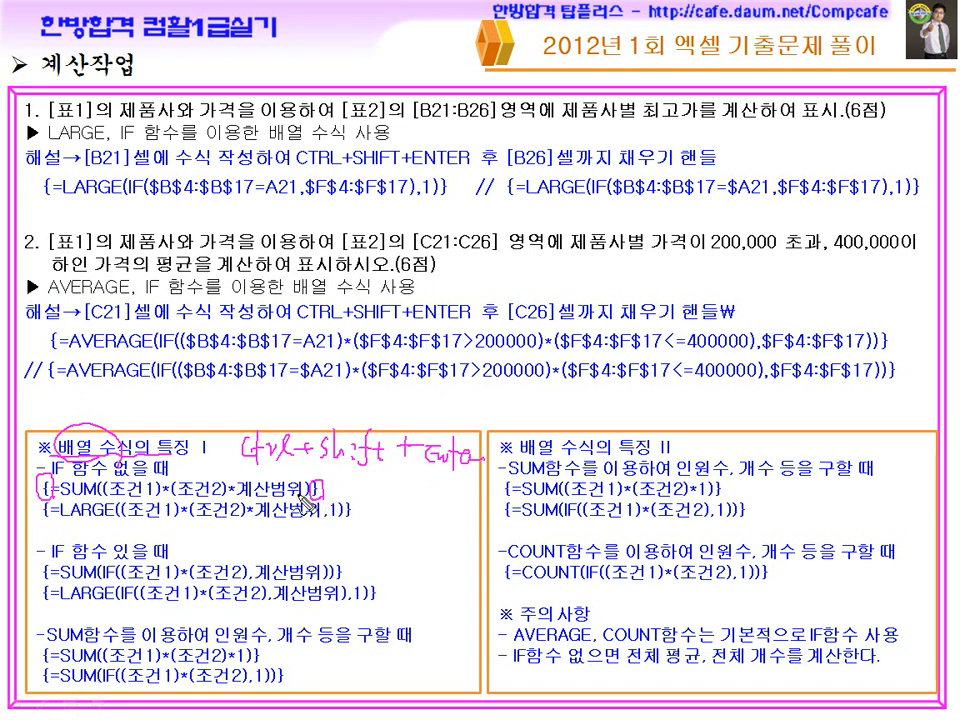
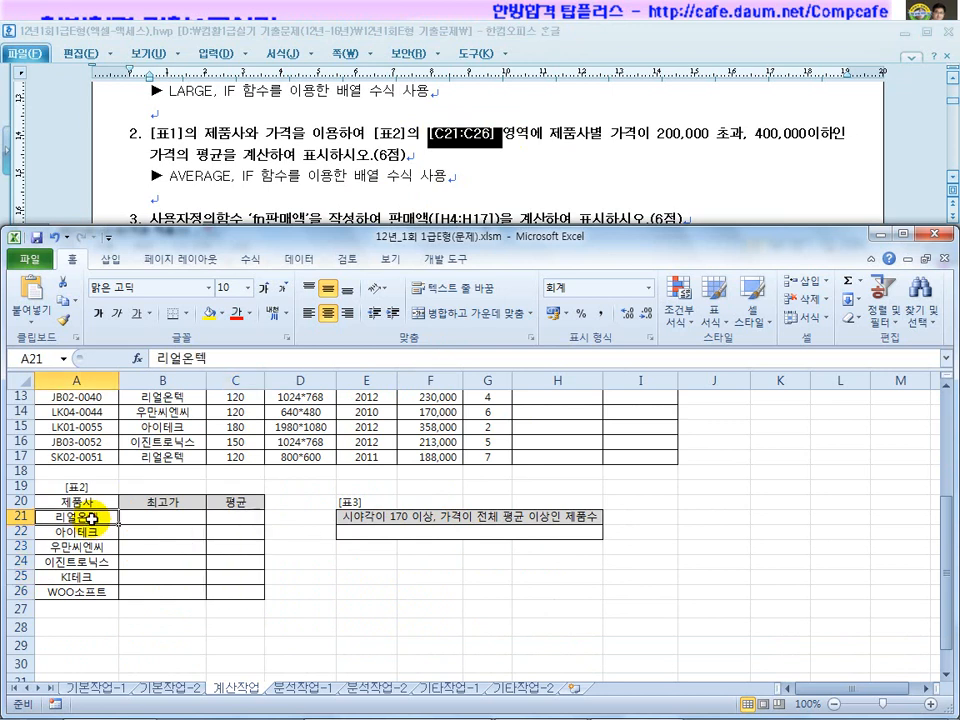
Compare the 제품사 names in A21:A26 of 표2 with the 제품사 column B4:B17 of 표1 for question 2
click(98, 532)
drag(80, 516, 106, 597)
scroll(108, 590, up, 5)
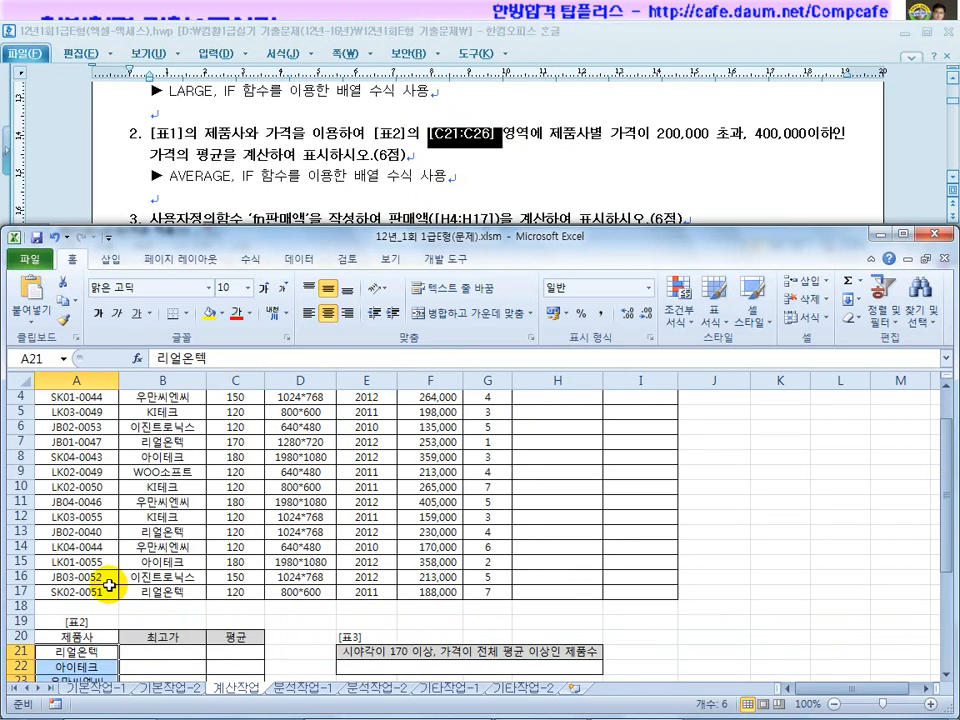
drag(158, 450, 178, 632)
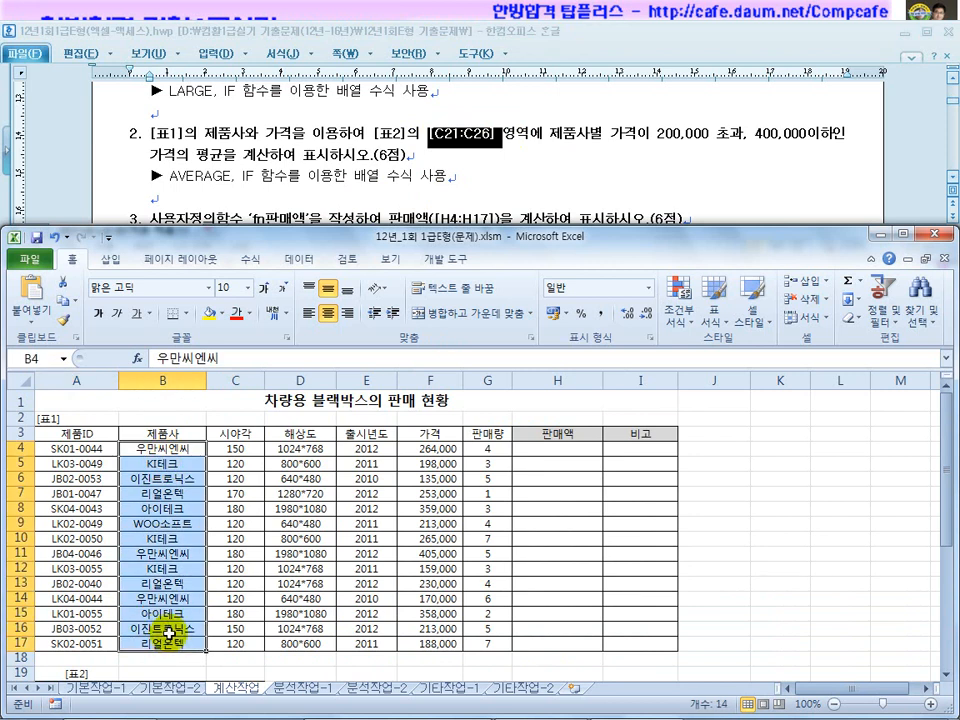
scroll(170, 620, down, 2)
click(80, 608)
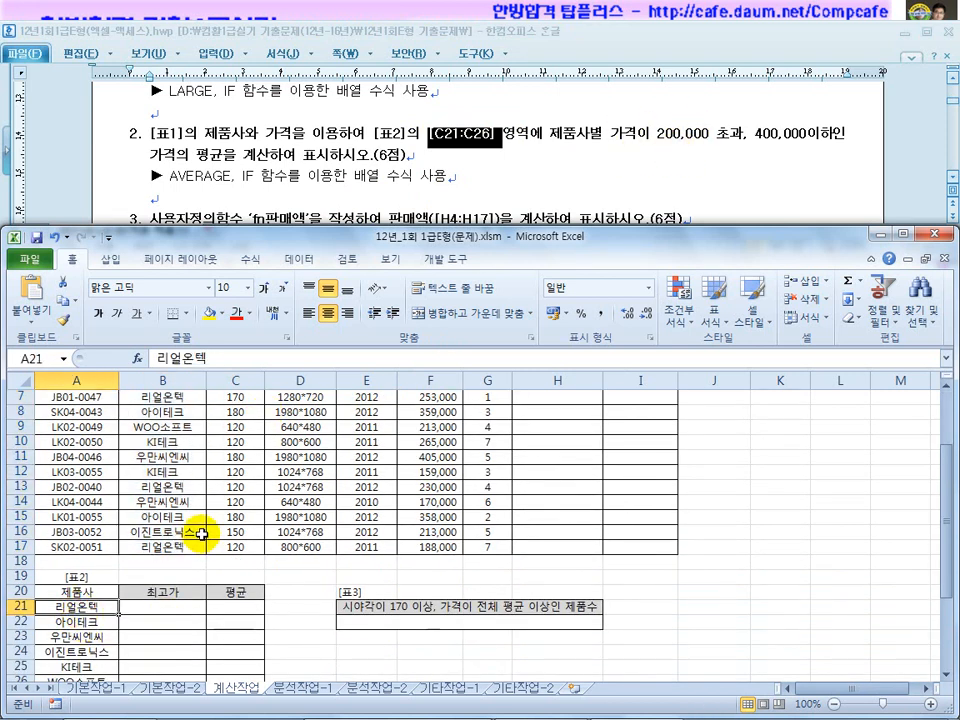
scroll(205, 538, up, 2)
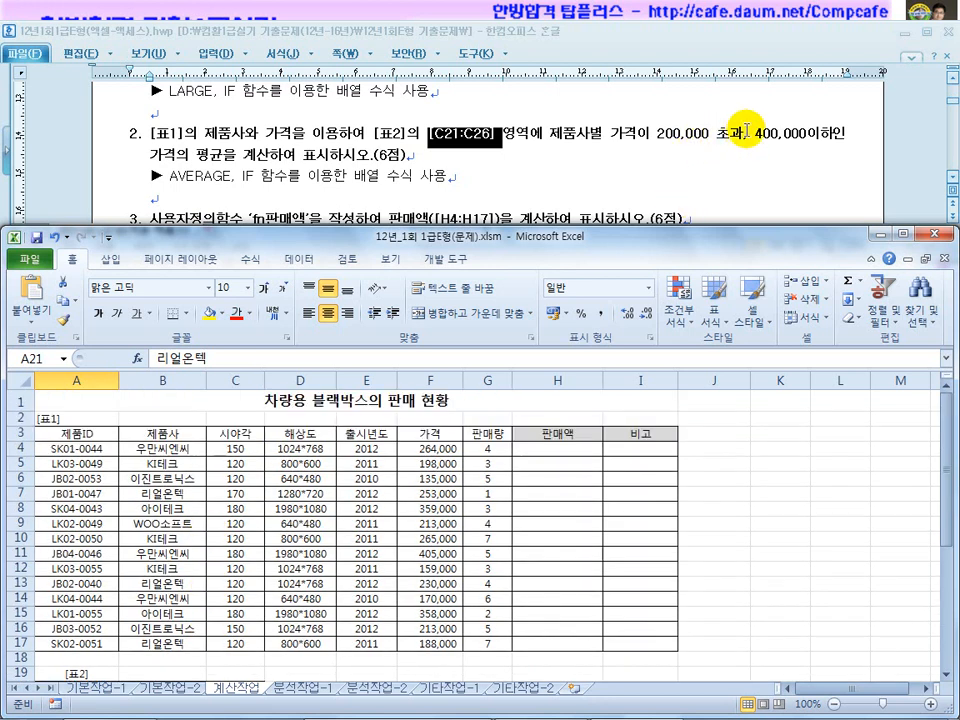
Read the price condition of question 2 in the exam document, noting the lower limit of 200,000 and the upper limit of 400,000
drag(747, 131, 662, 137)
drag(819, 135, 648, 137)
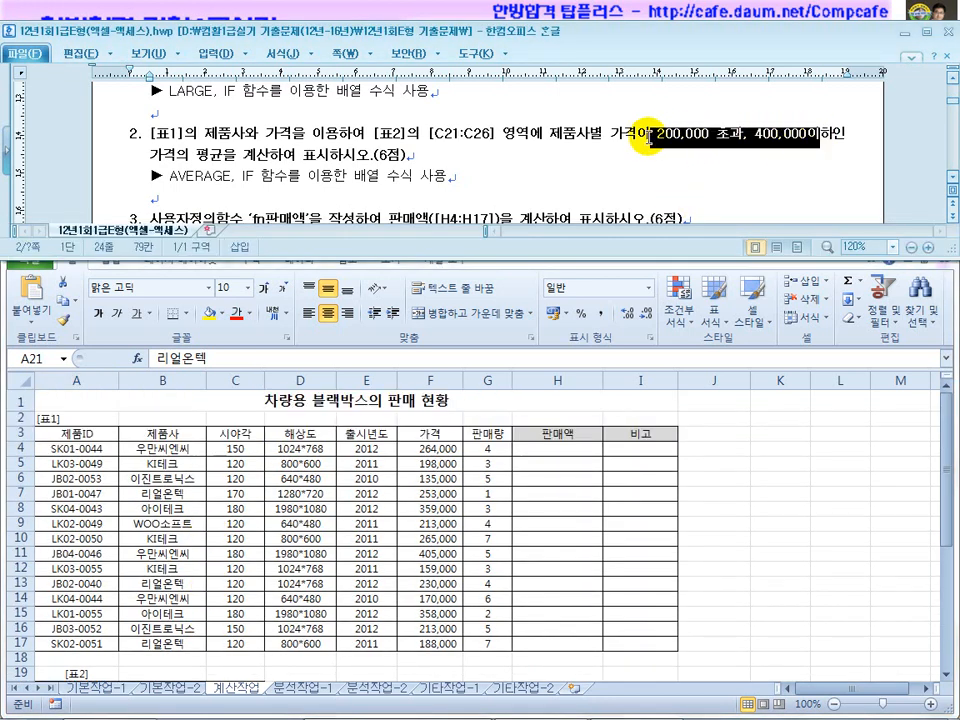
drag(548, 132, 610, 132)
drag(714, 132, 655, 132)
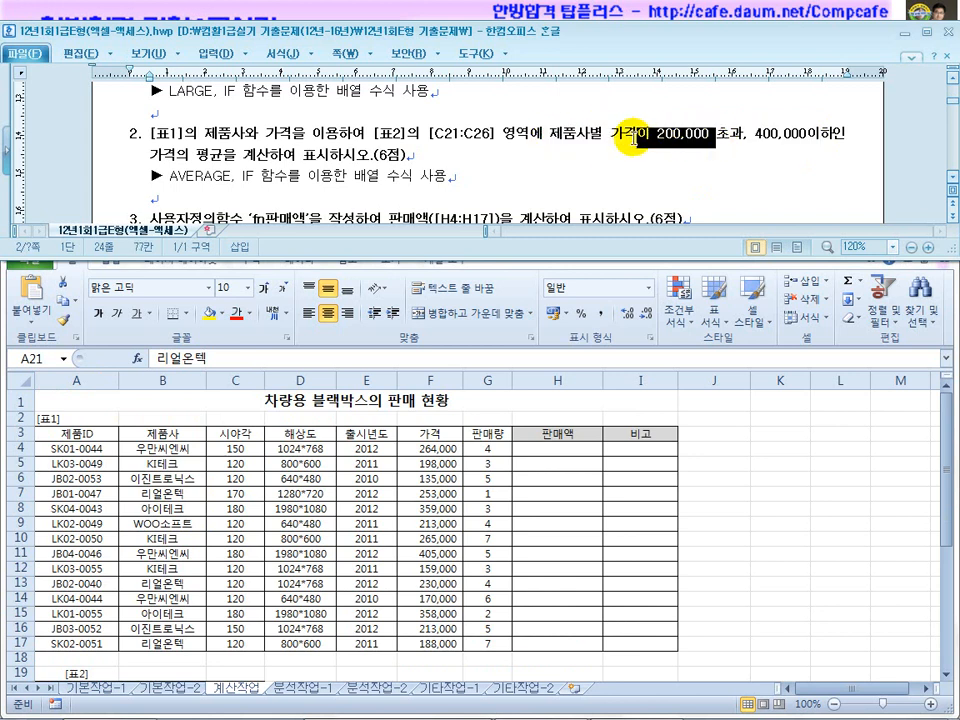
click(818, 135)
drag(818, 135, 758, 138)
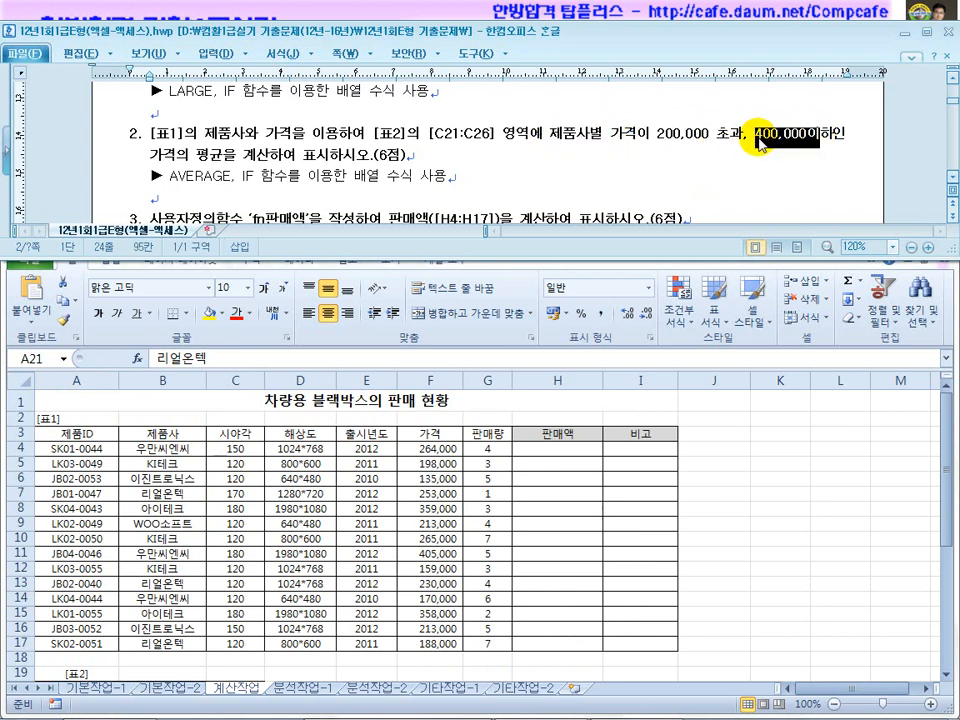
Begin the average formula for the first 제품사 of 표2 in cell C21 with =average(if(
click(529, 416)
scroll(533, 470, down, 3)
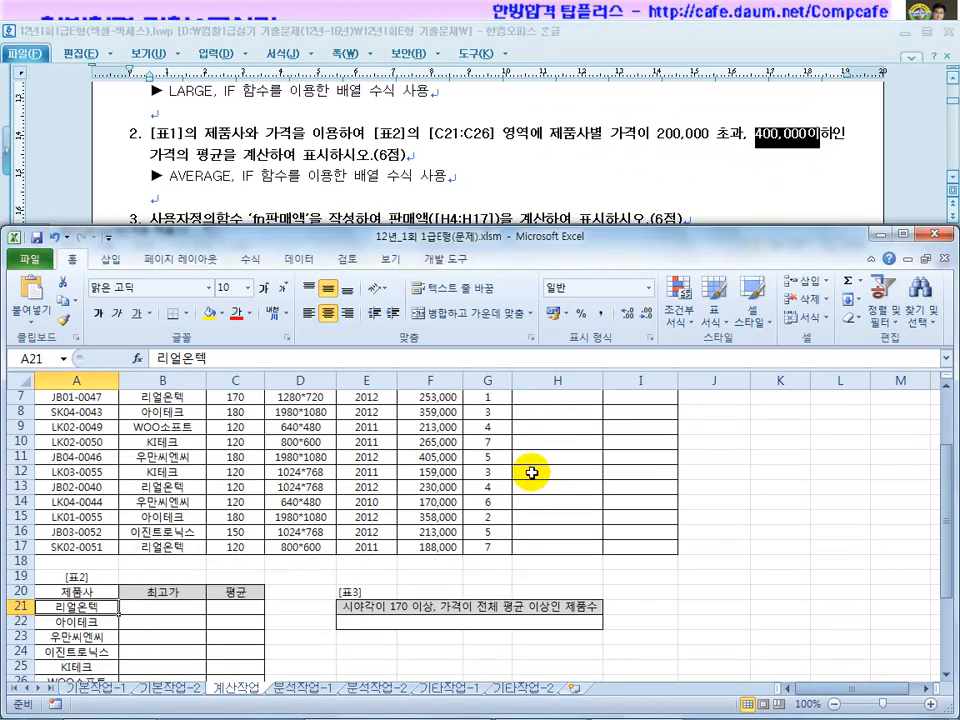
click(258, 562)
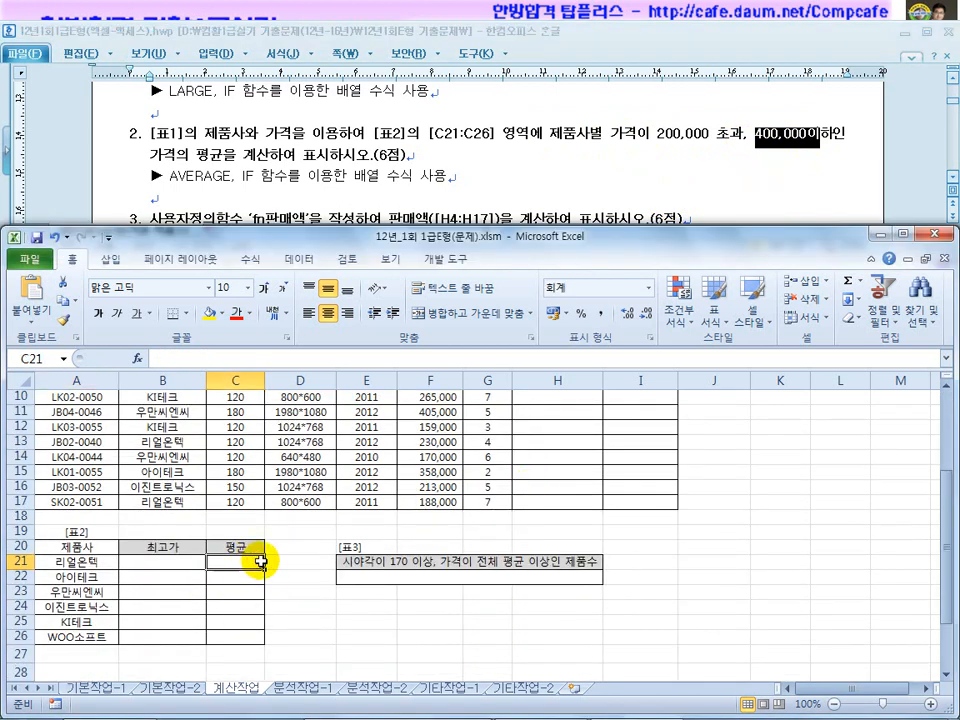
text(=a)
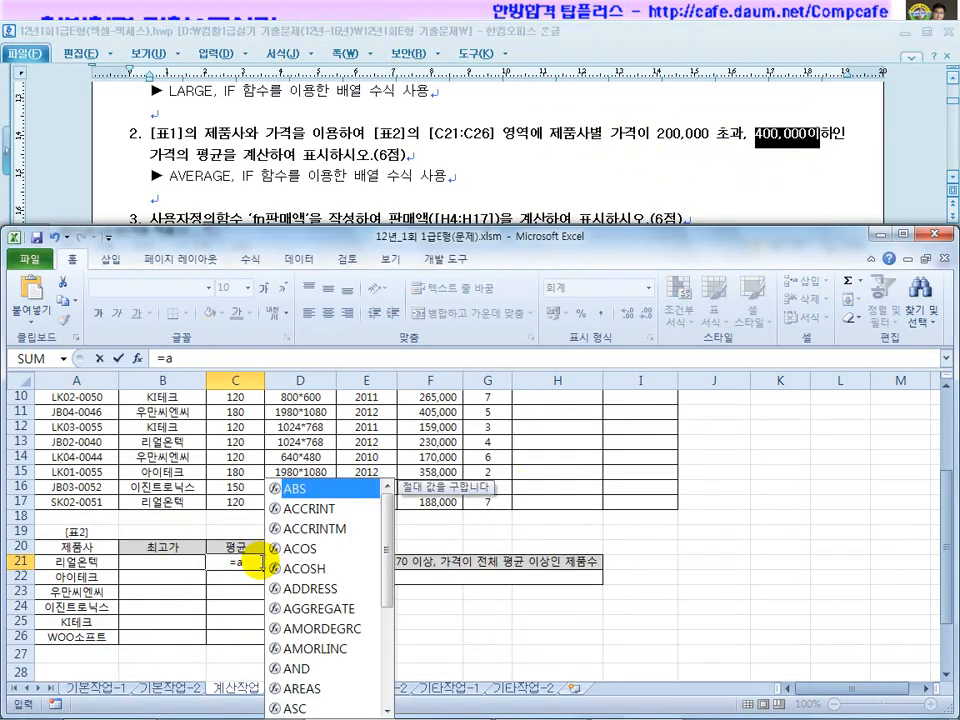
text(verage)
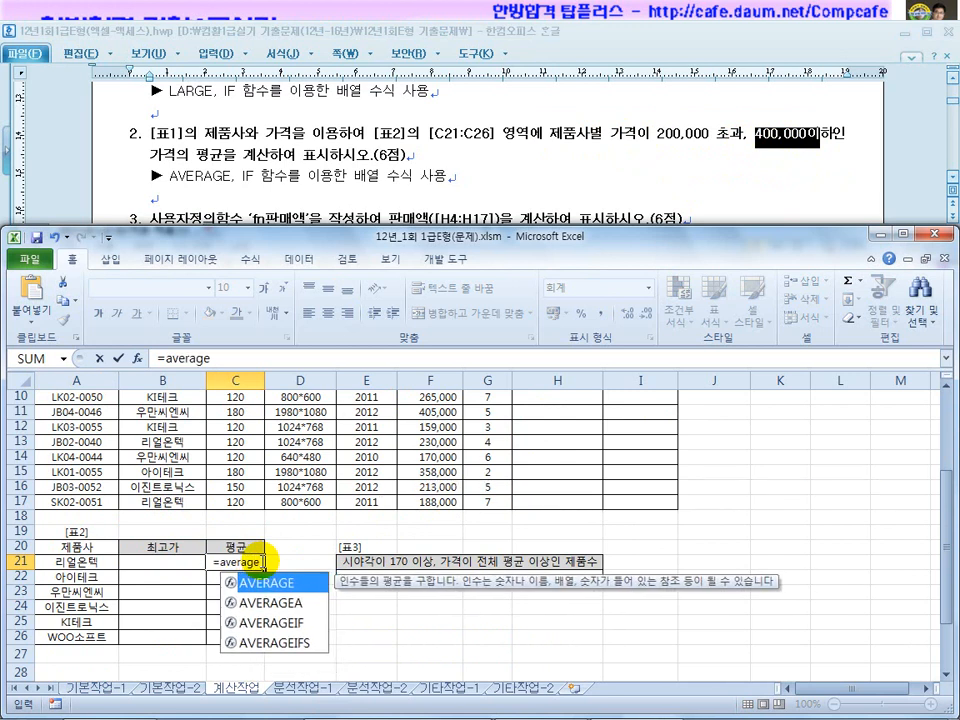
text((if)
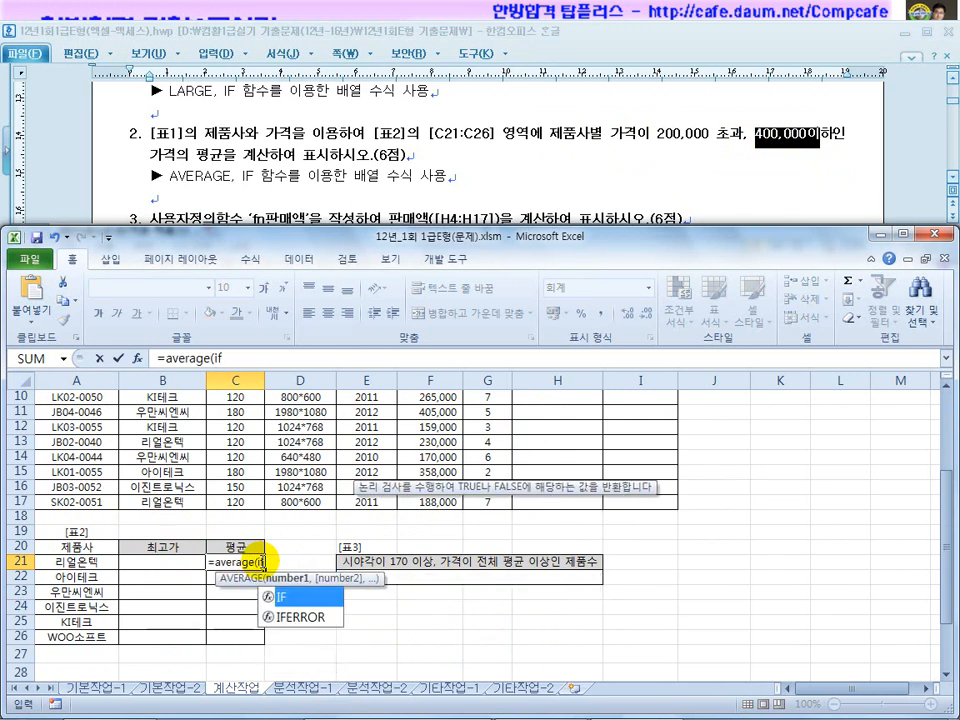
text(()
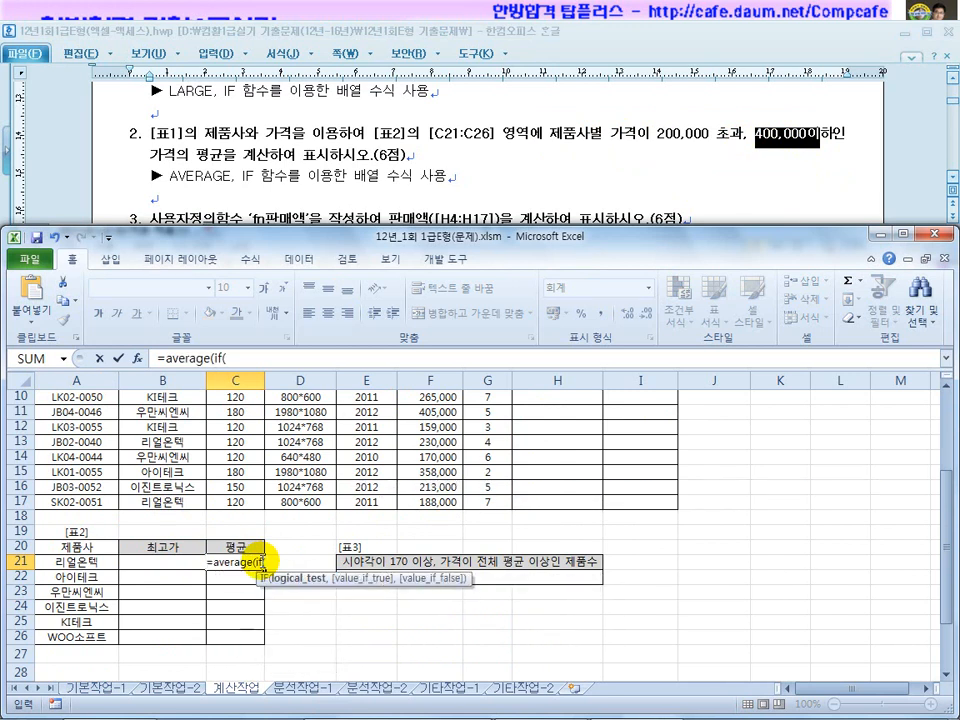
Lay out the IF's logical test as three empty conditions multiplied together, ()*()*(), and end it with a comma
click(244, 358)
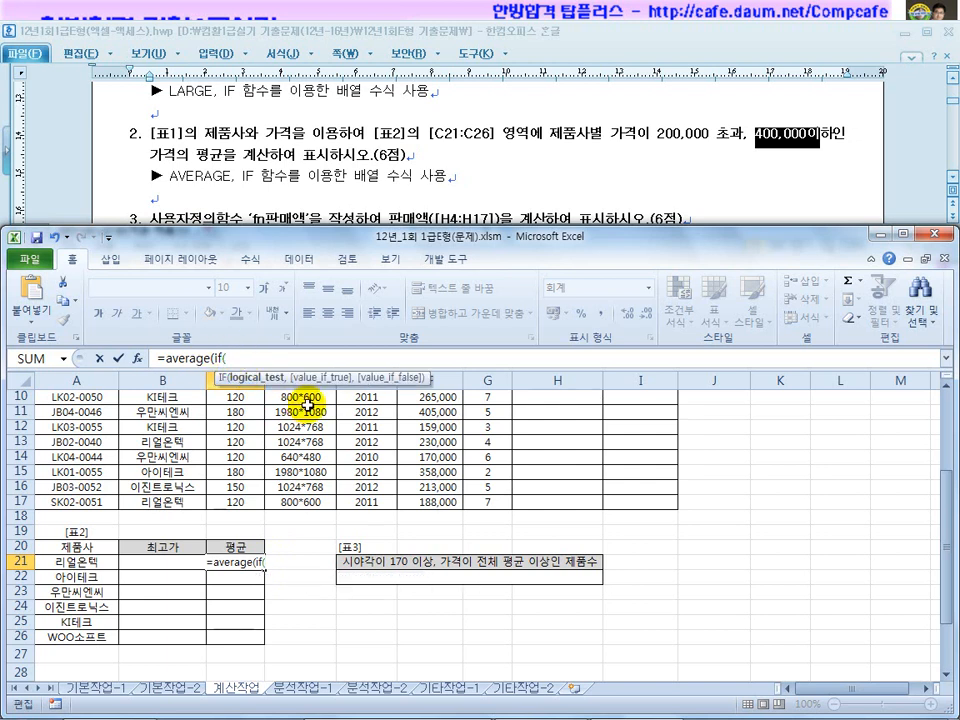
text()*()
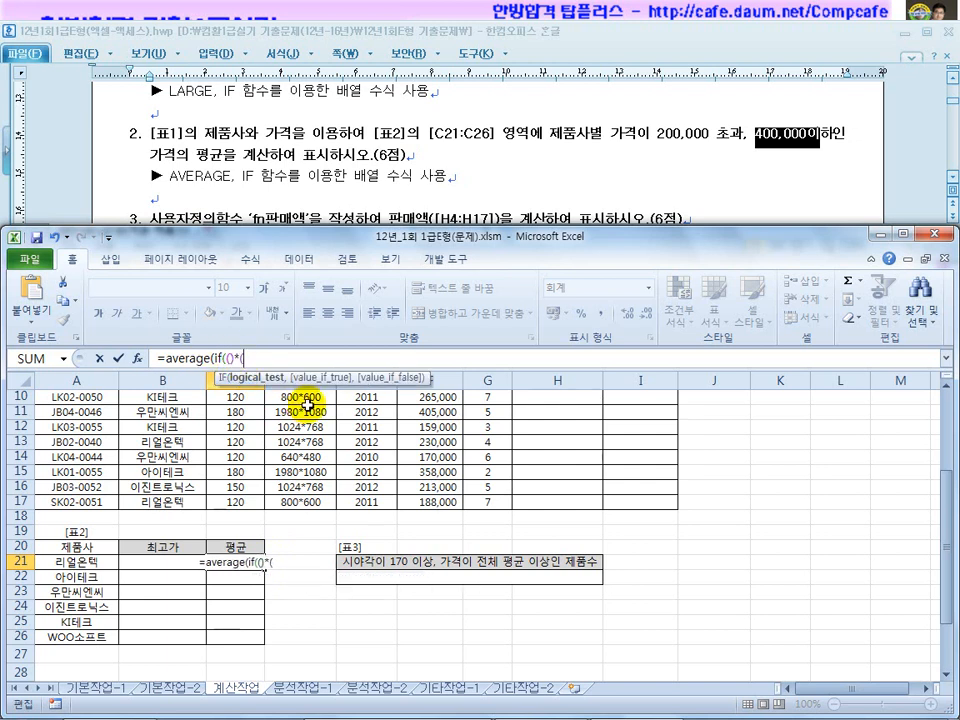
text()*())
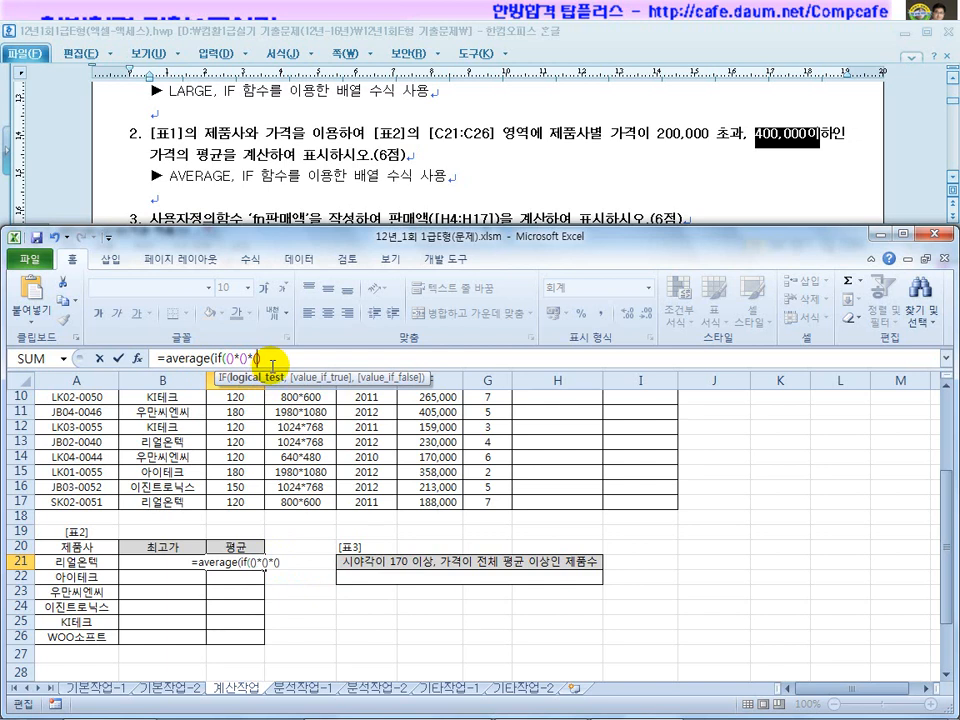
click(240, 358)
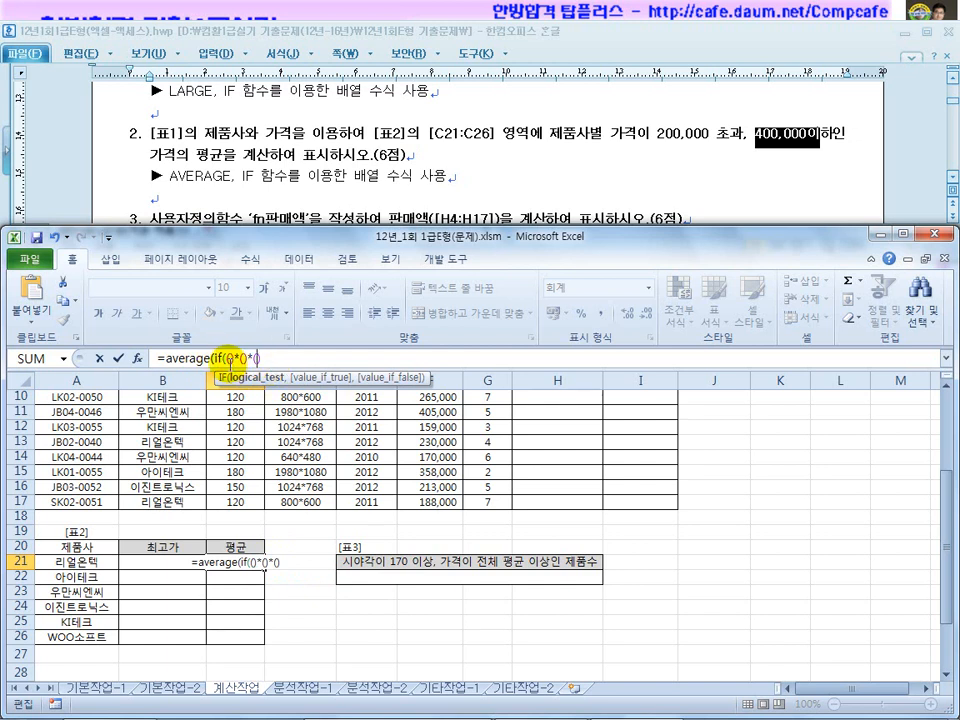
click(219, 358)
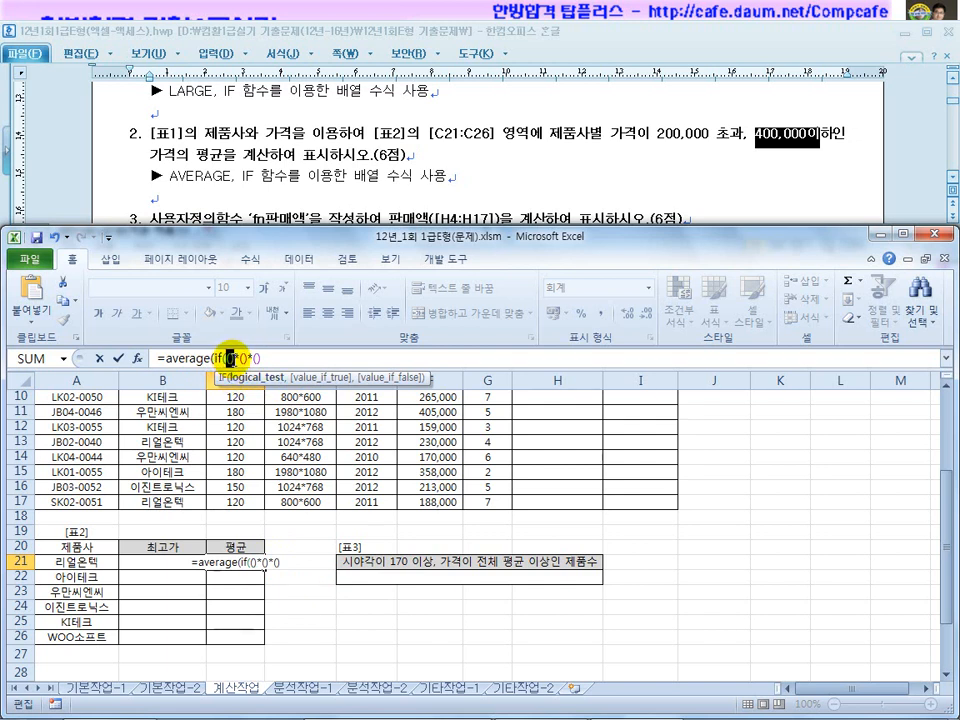
drag(262, 358, 254, 357)
click(271, 357)
text(,)
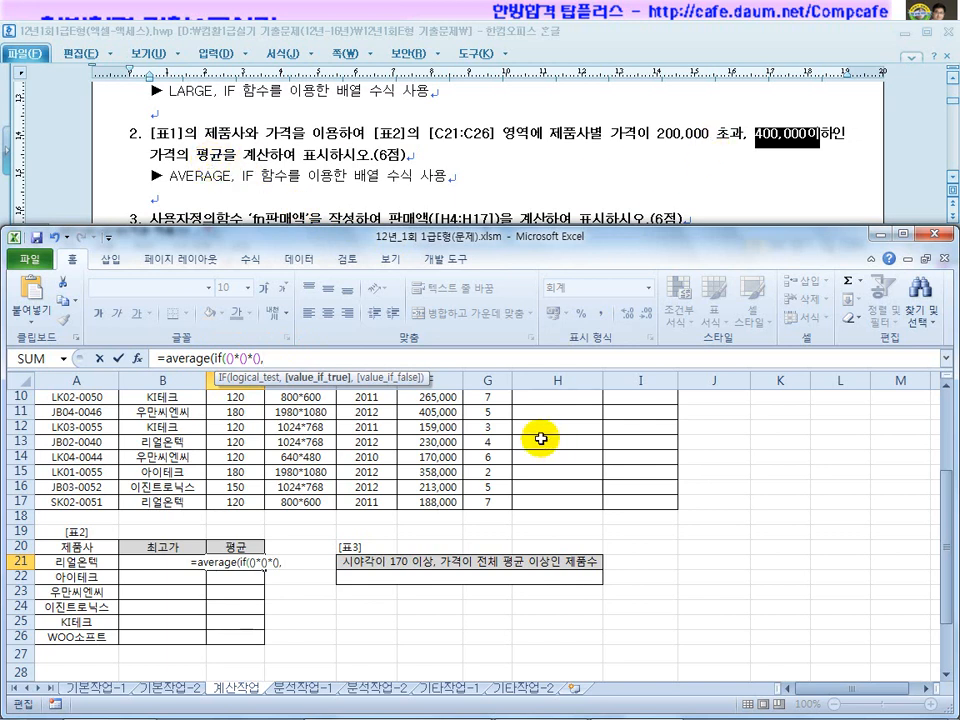
Set the IF's true value to the 가격 range of 표1 as the absolute reference $F$4:$F$17
click(947, 382)
click(947, 382)
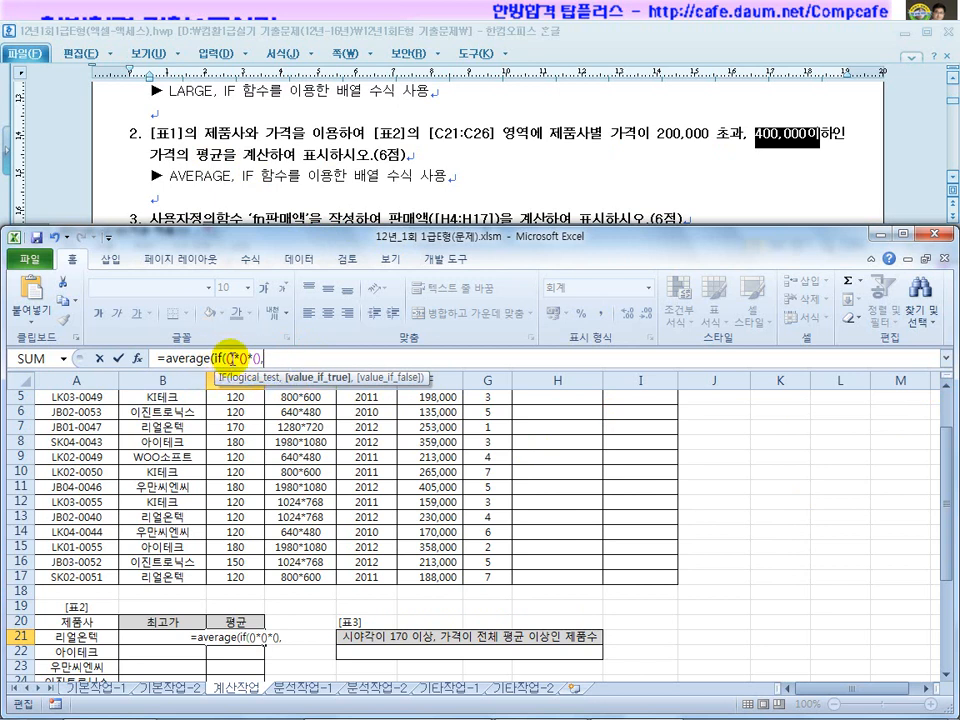
key(BackSpace)
text()*)
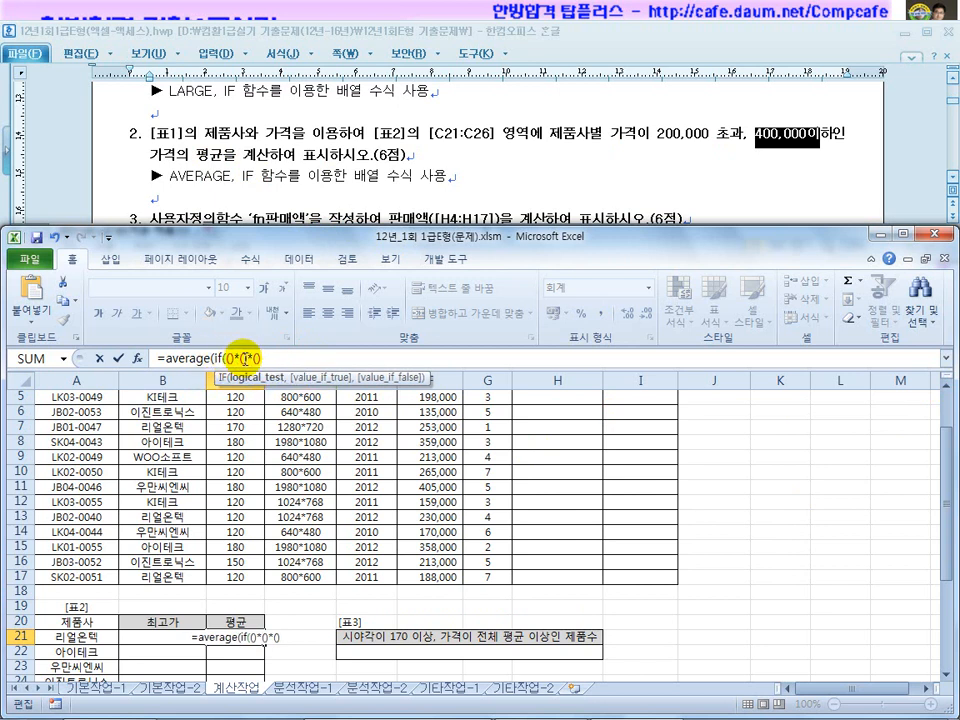
text((),)
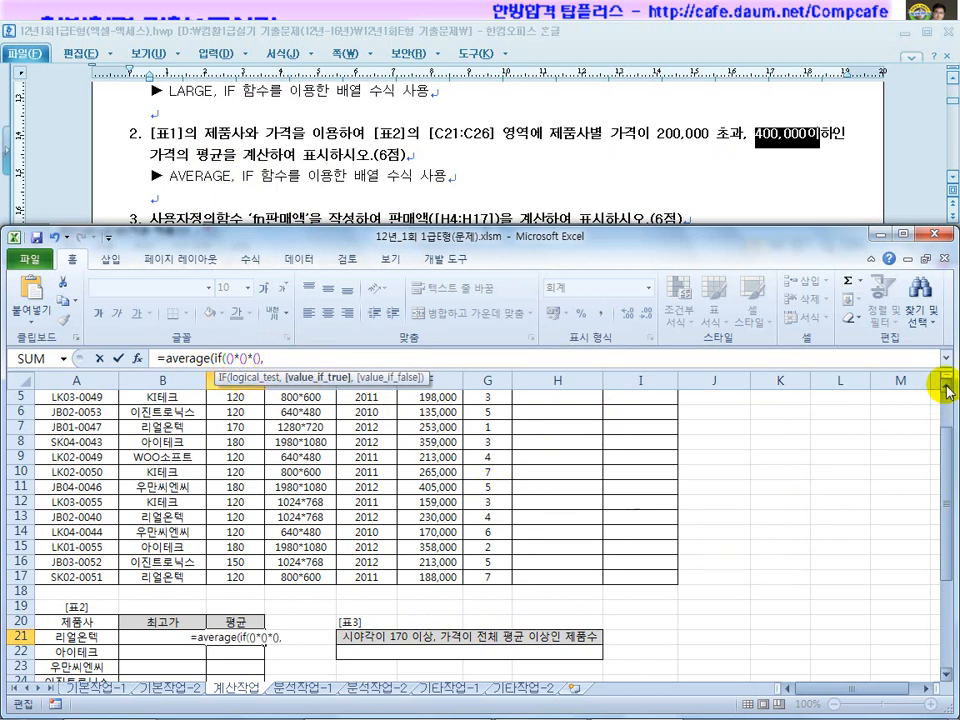
scroll(945, 390, up, 2)
drag(430, 452, 430, 644)
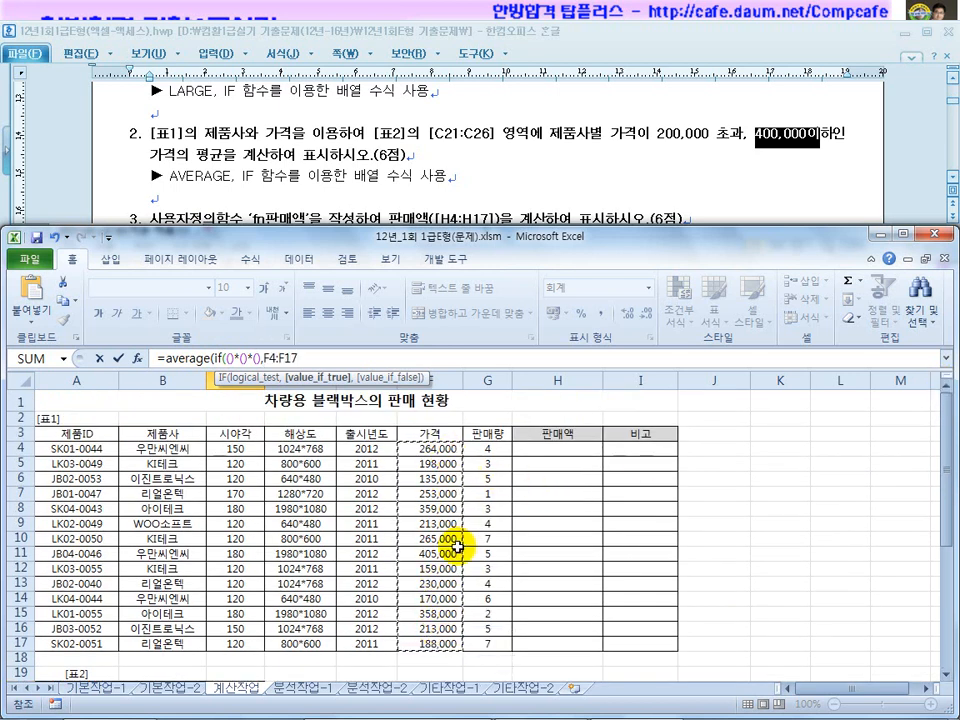
key(F4)
scroll(457, 546, down, 4)
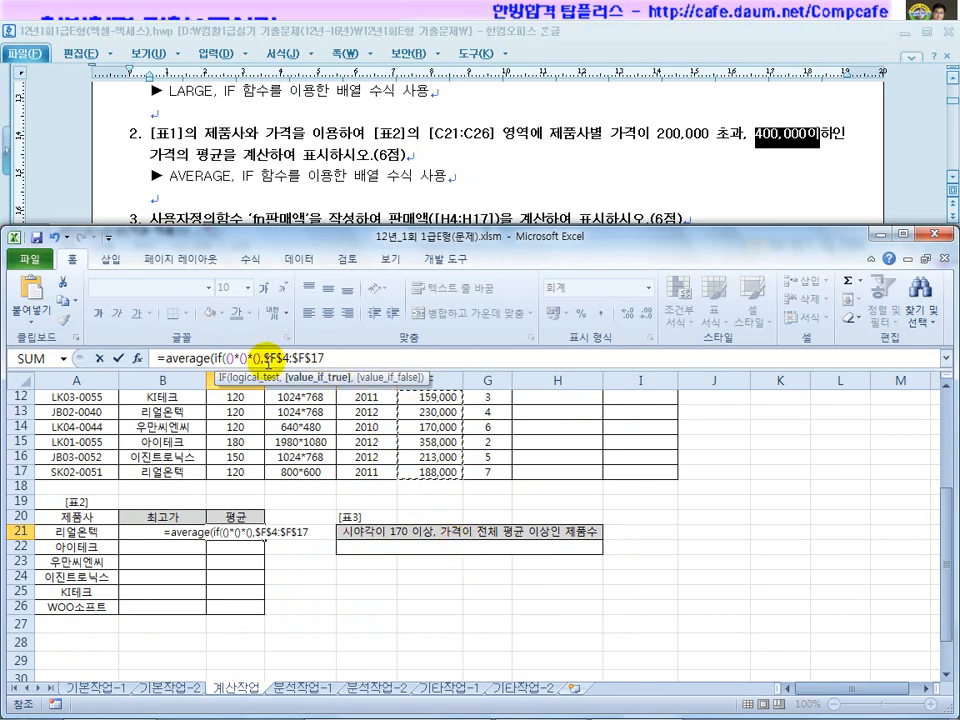
Close the IF and AVERAGE functions with their ending parentheses
text())
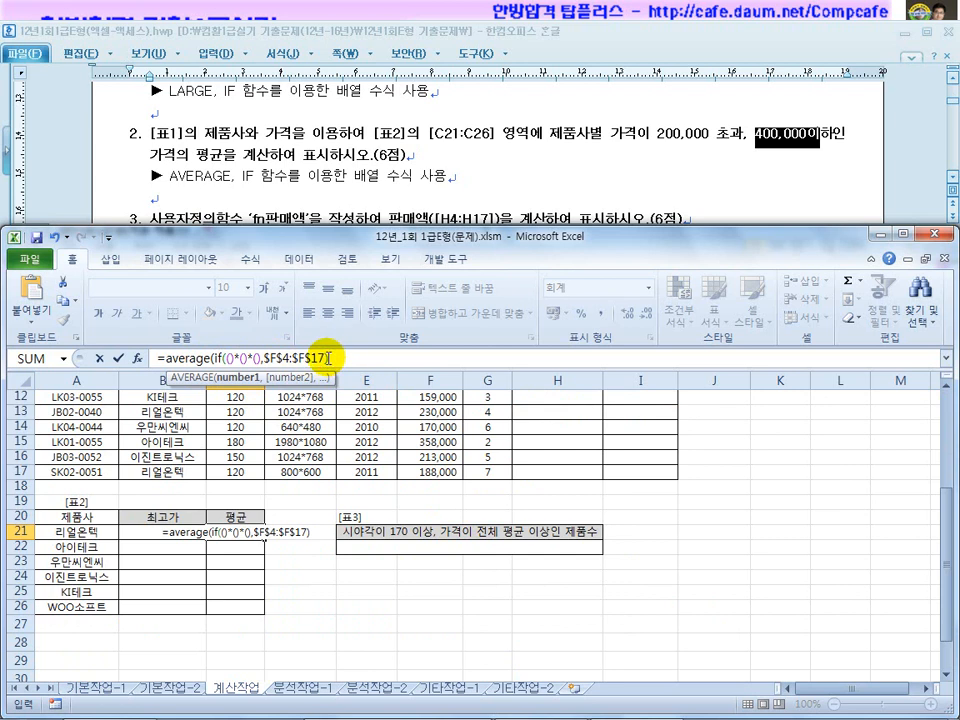
drag(226, 357, 300, 345)
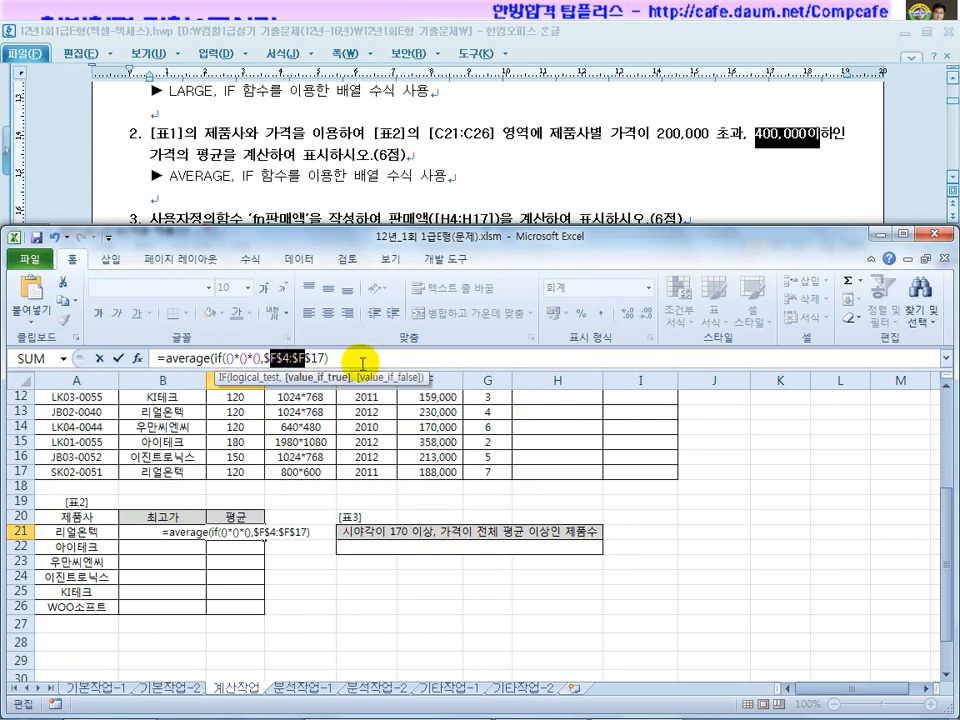
click(349, 358)
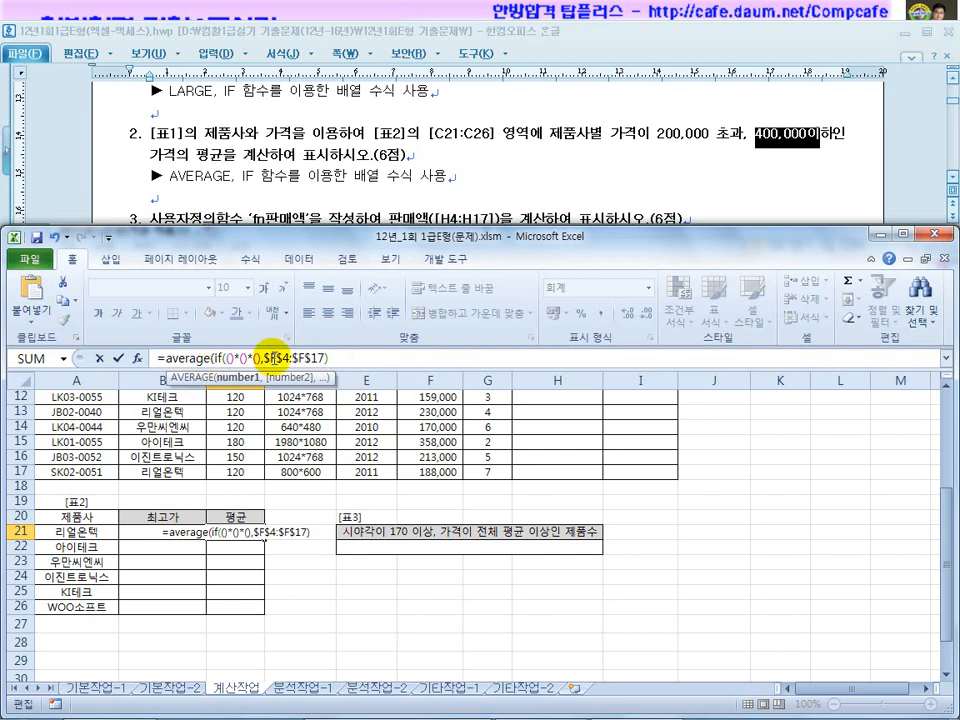
text())
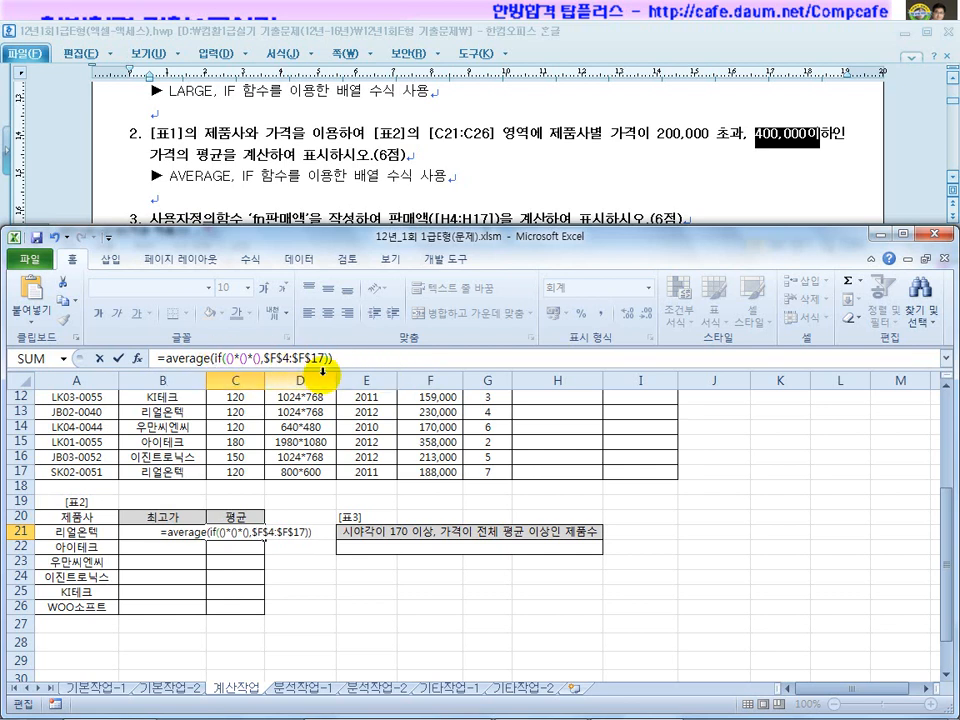
Fill the first condition with $B$4:$B$17=$A21, comparing the 제품사 column of 표1 with the 제품사 name in 표2
click(232, 357)
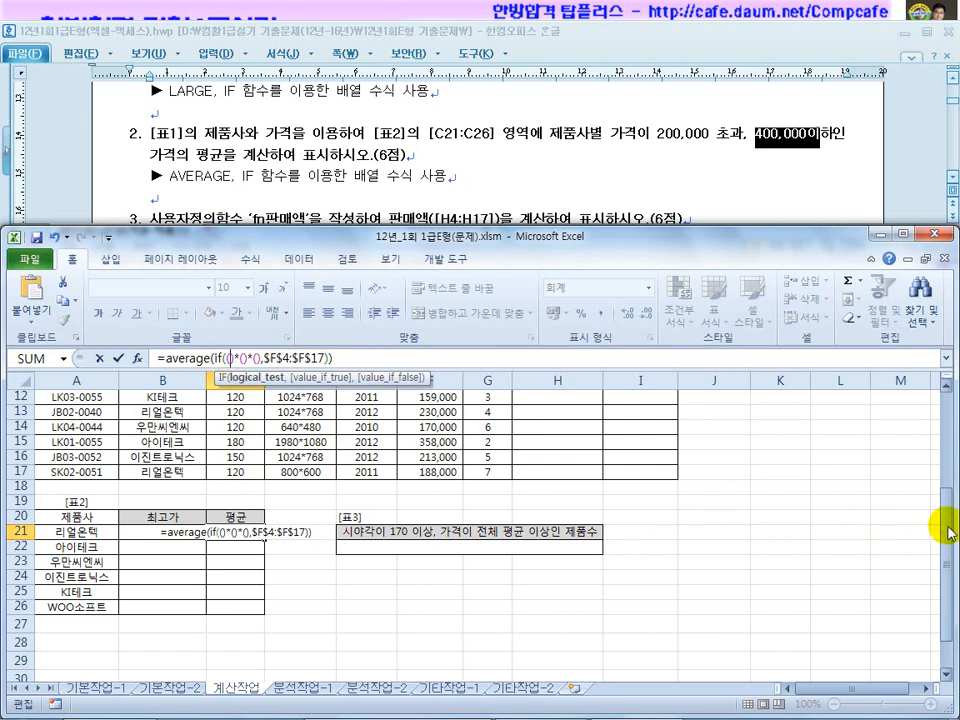
drag(947, 533, 943, 423)
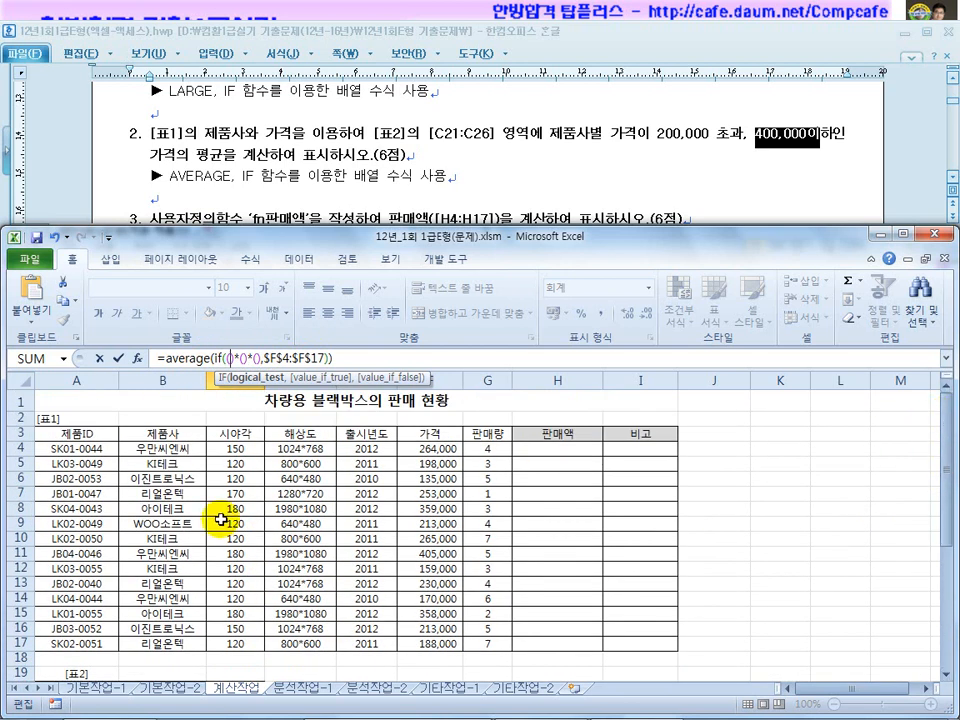
drag(165, 450, 171, 643)
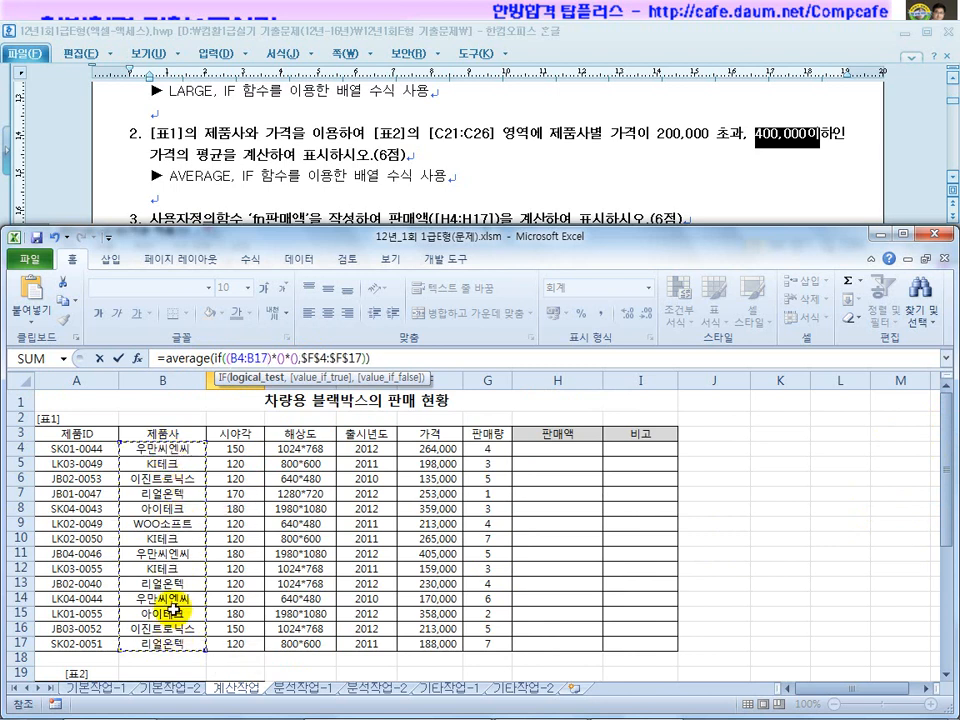
key(F4)
scroll(189, 561, down, 4)
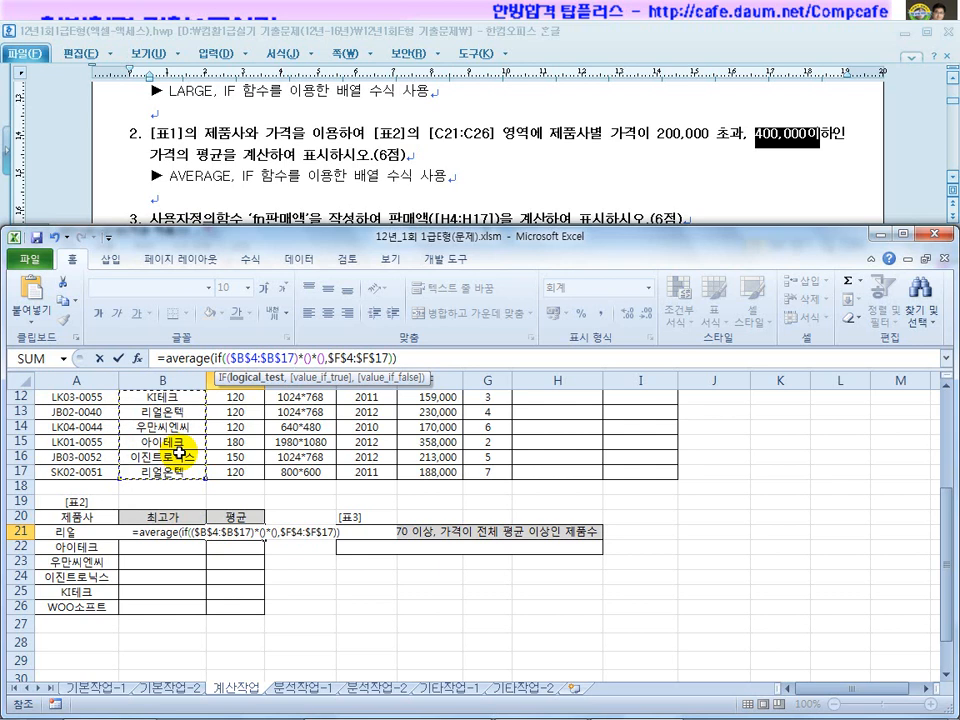
text(=)
click(64, 533)
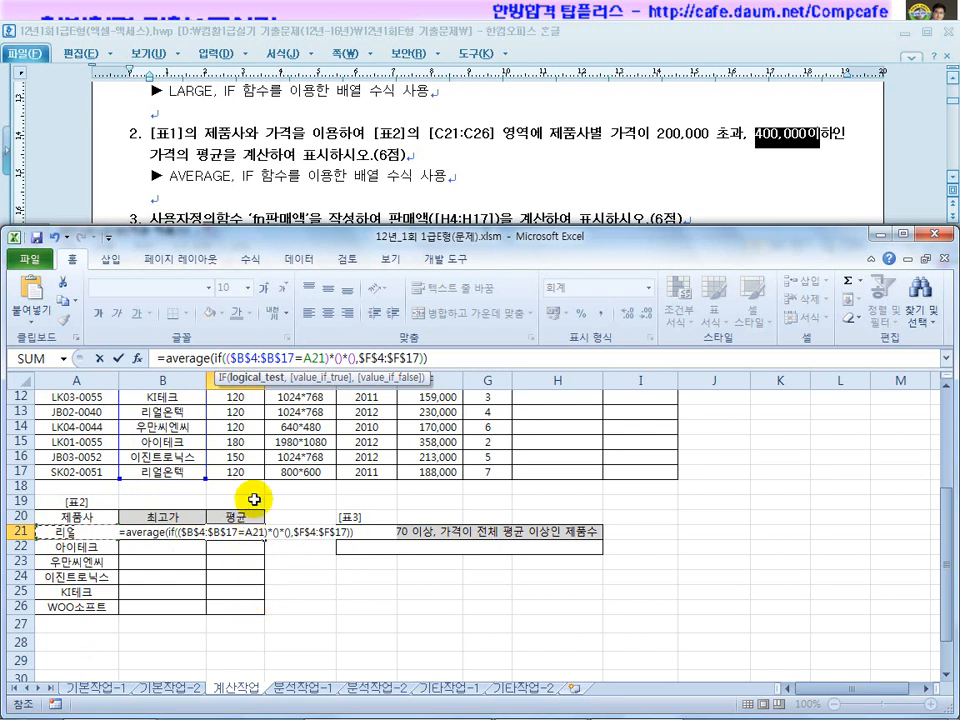
key(F4)
key(F4)
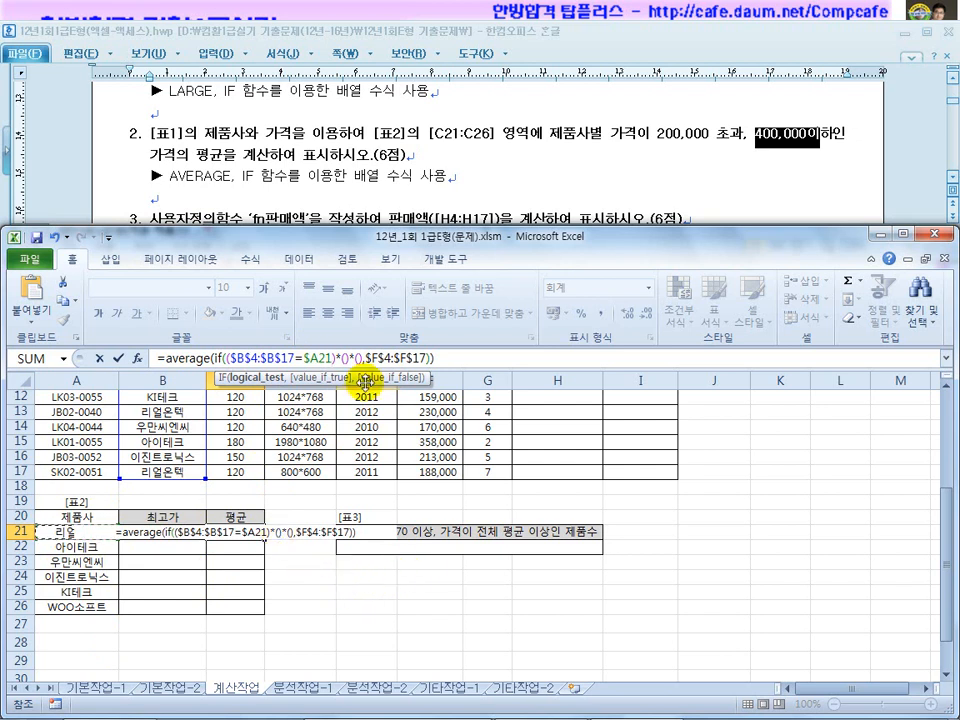
Fill the second condition with $F$4:$F$17>200000, testing the 가격 column of 표1
drag(945, 514, 950, 437)
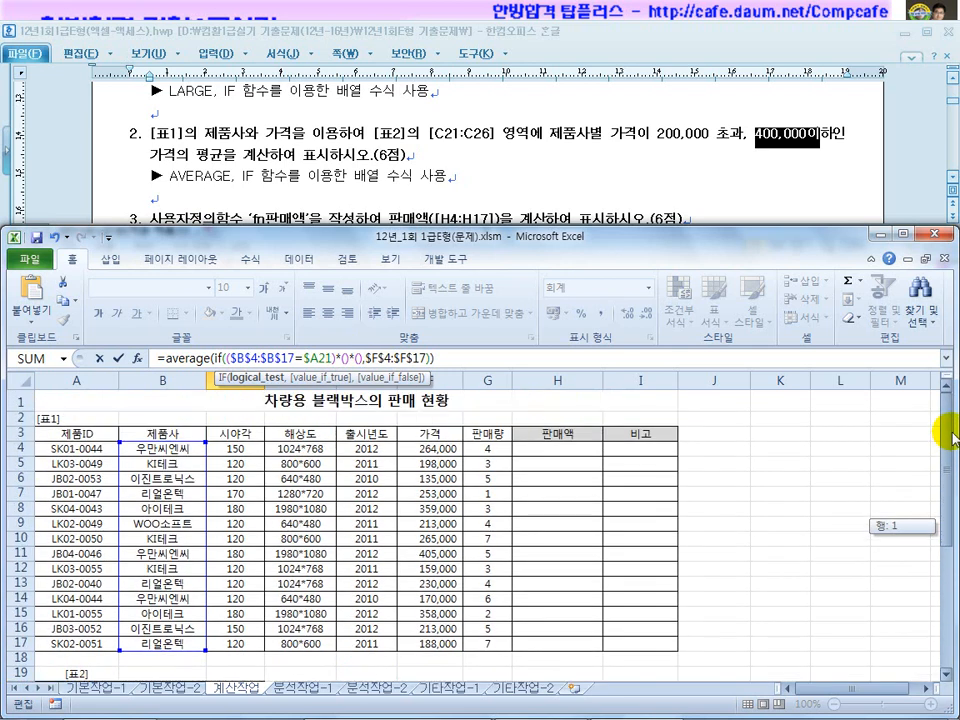
click(430, 449)
drag(430, 449, 437, 643)
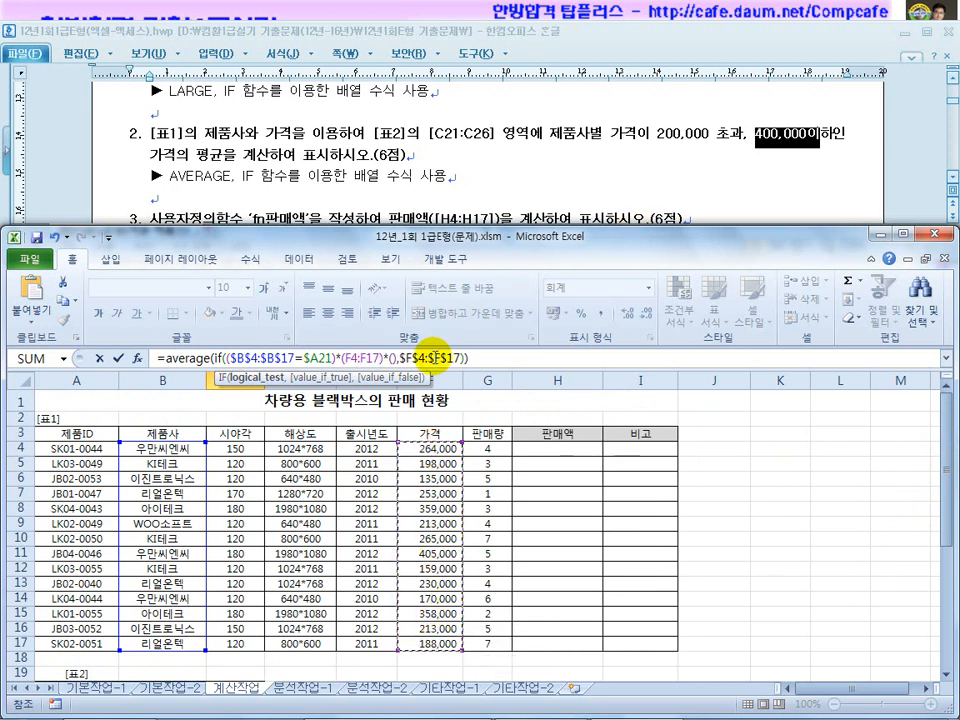
key(F4)
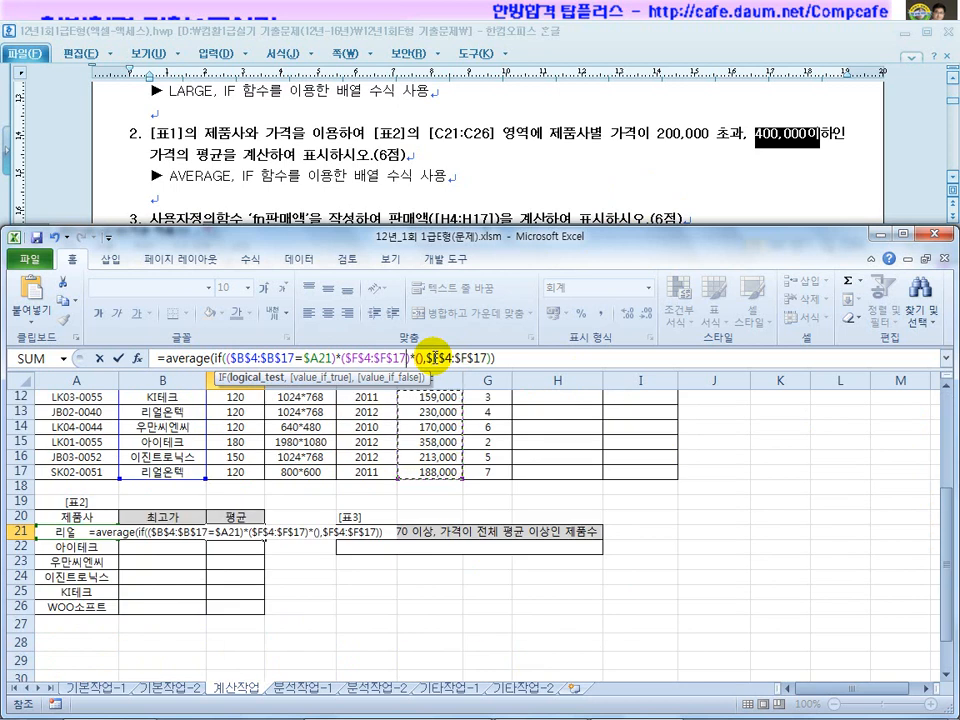
text(>20000)
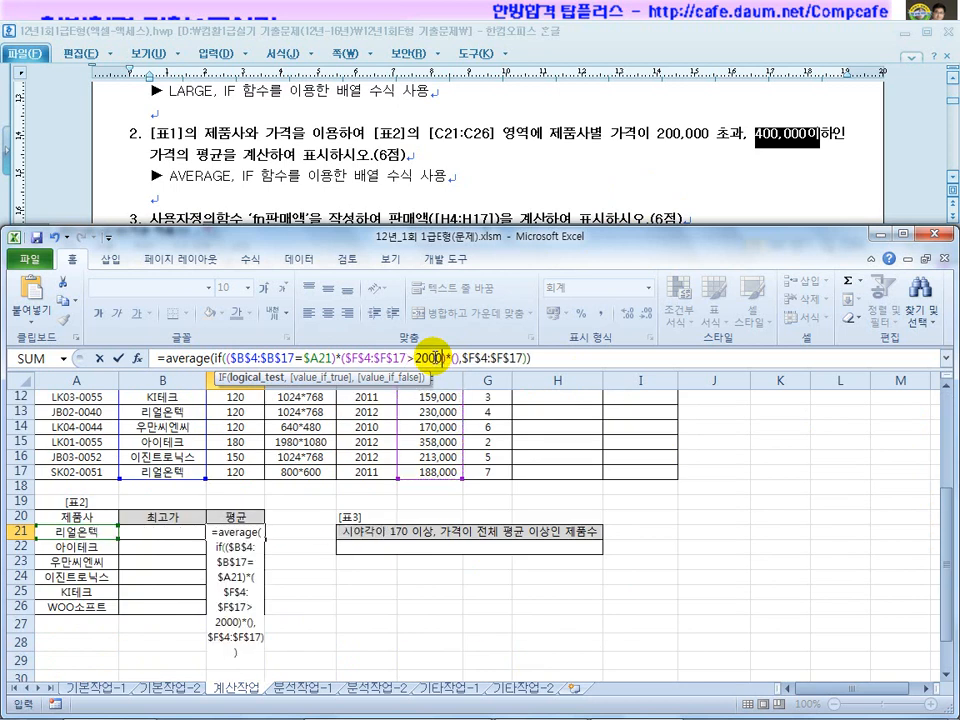
click(435, 357)
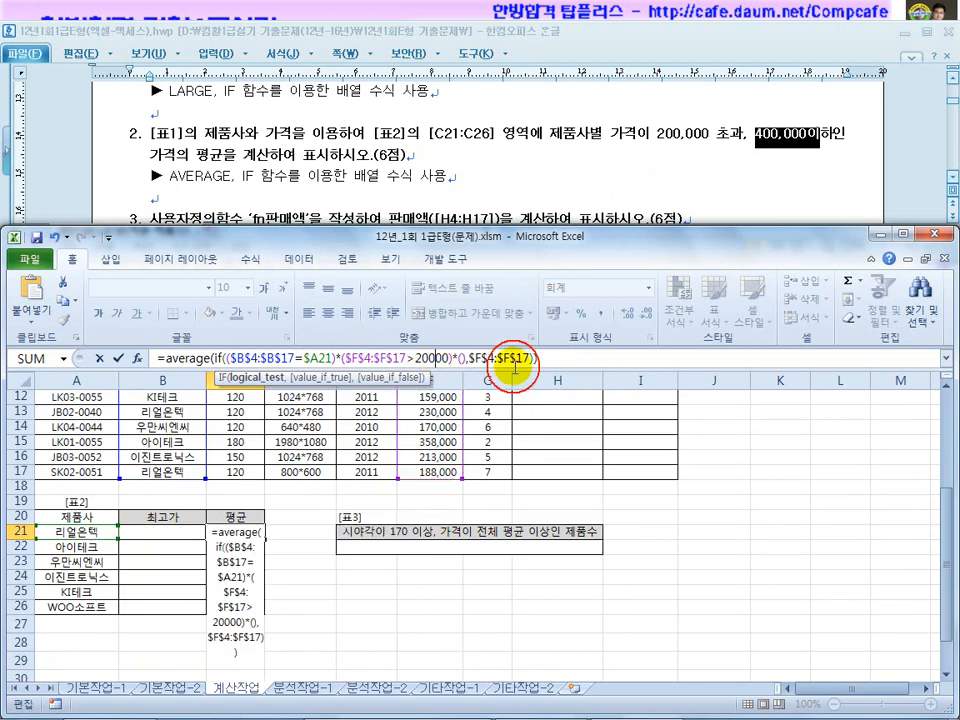
text(0)
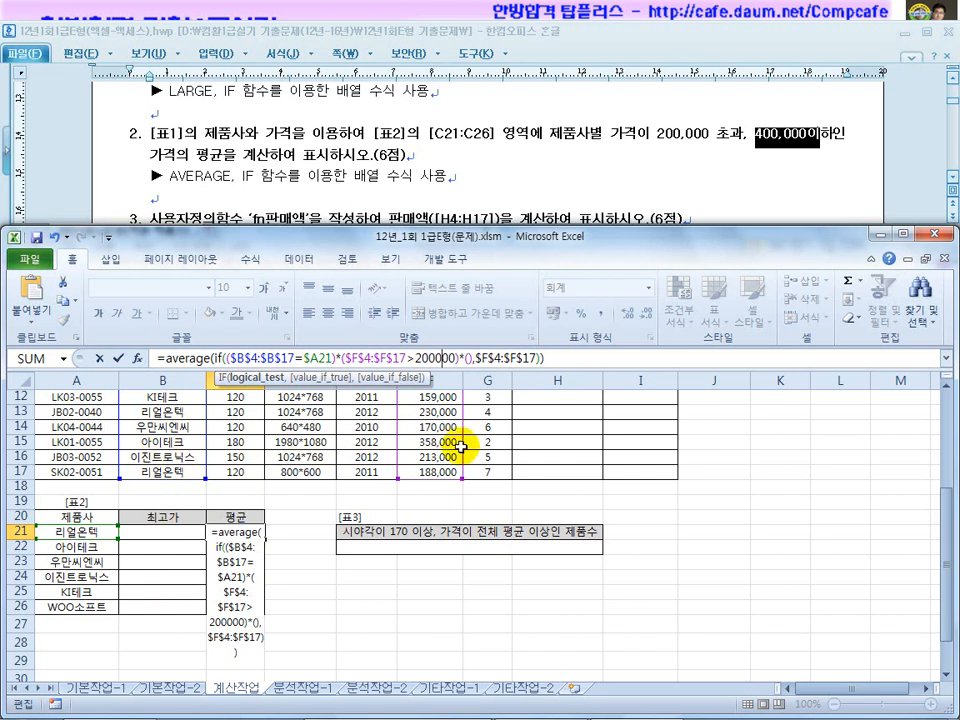
Fill the third condition with $F$4:$F$17<=400000, using the 가격 column of 표1 as an absolute reference
click(466, 358)
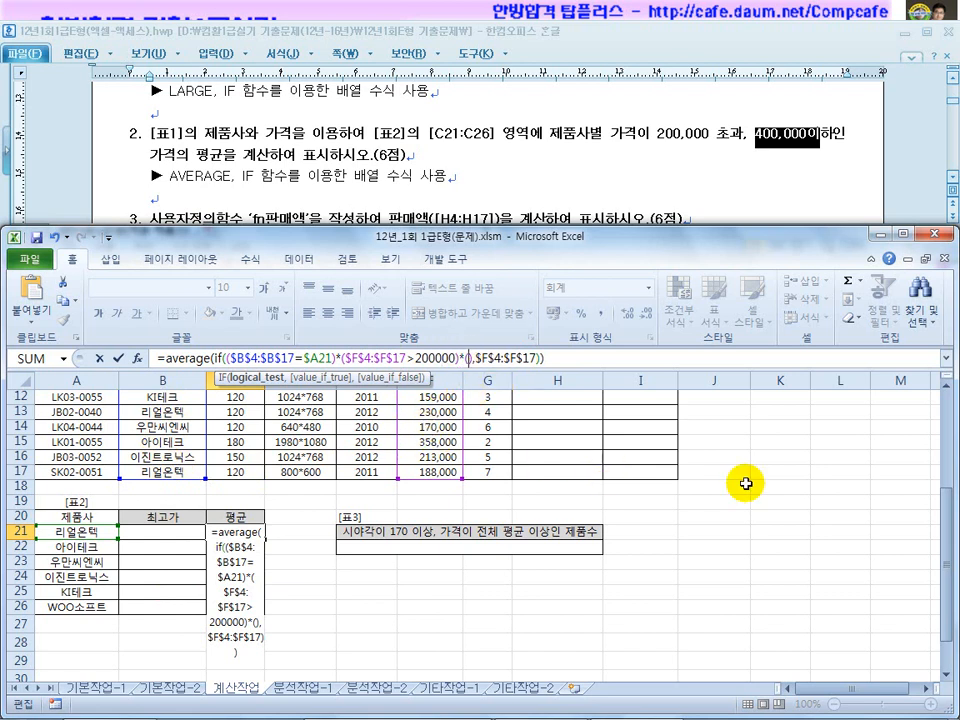
drag(943, 525, 950, 430)
drag(430, 449, 415, 640)
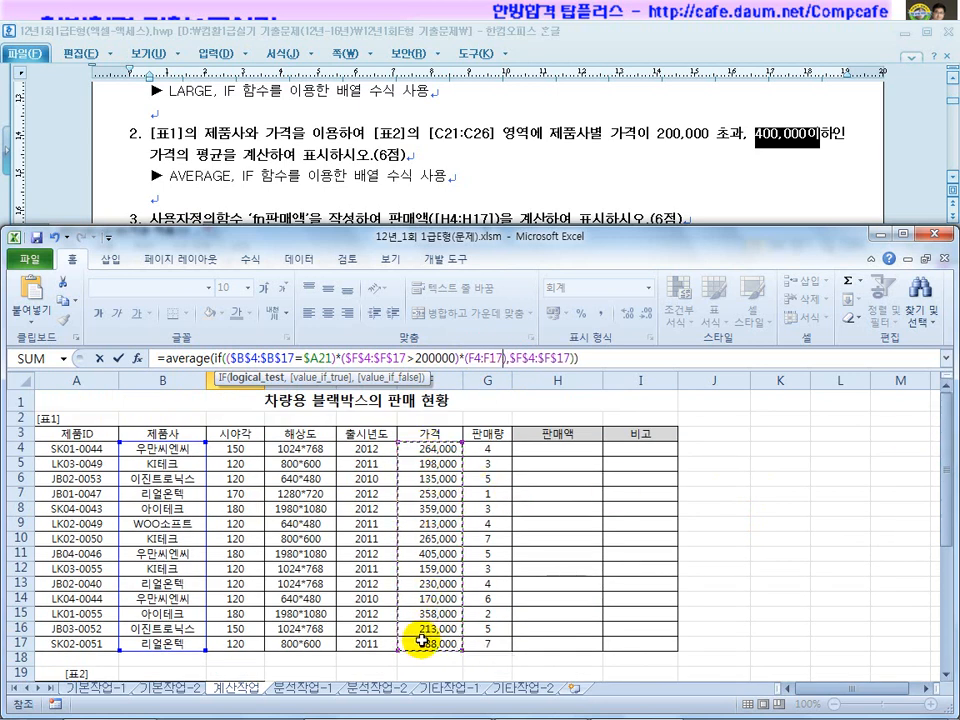
key(F4)
scroll(420, 636, down, 4)
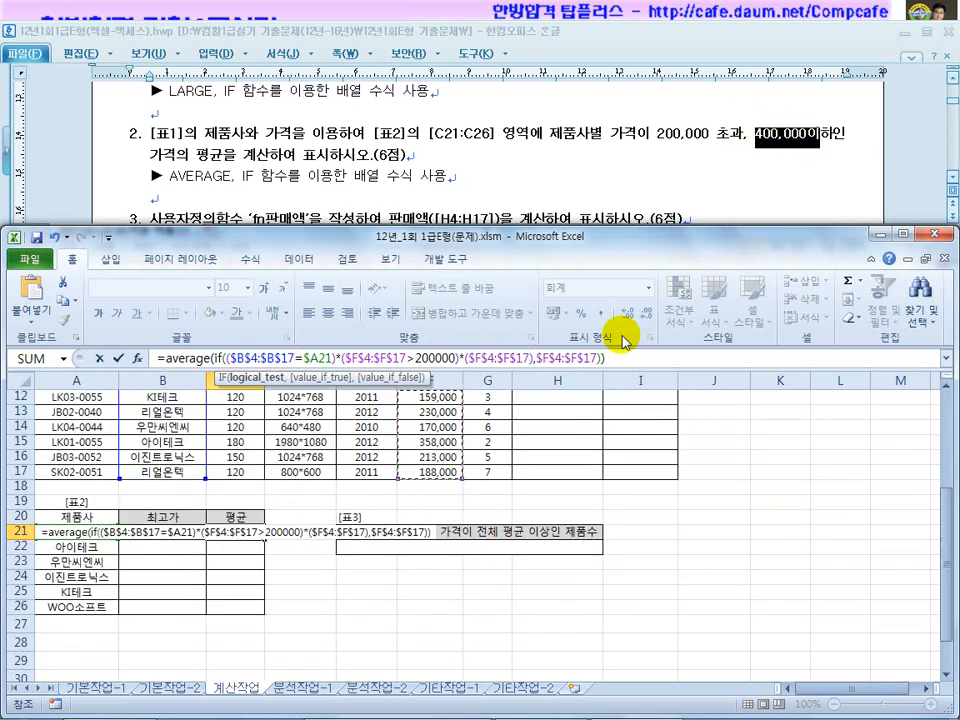
text(<=4)
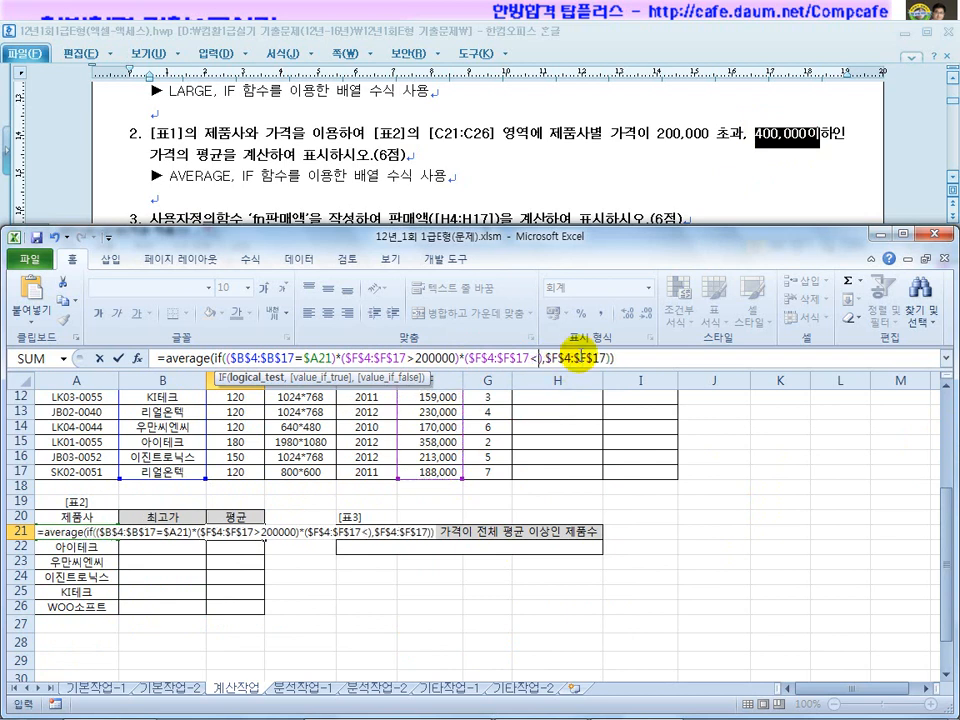
text(00000)
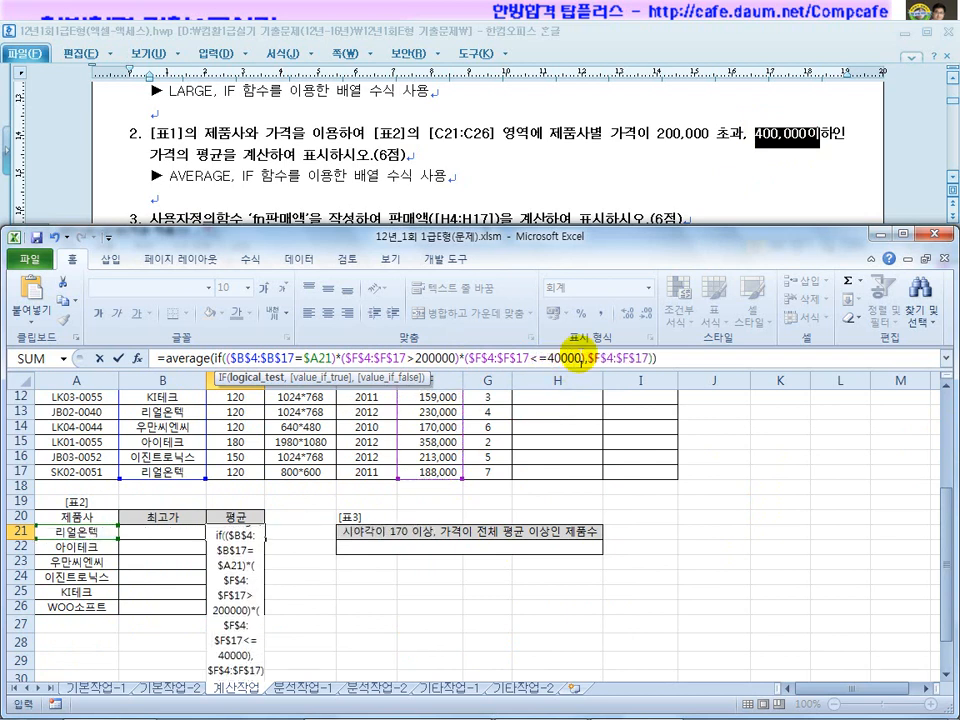
click(580, 356)
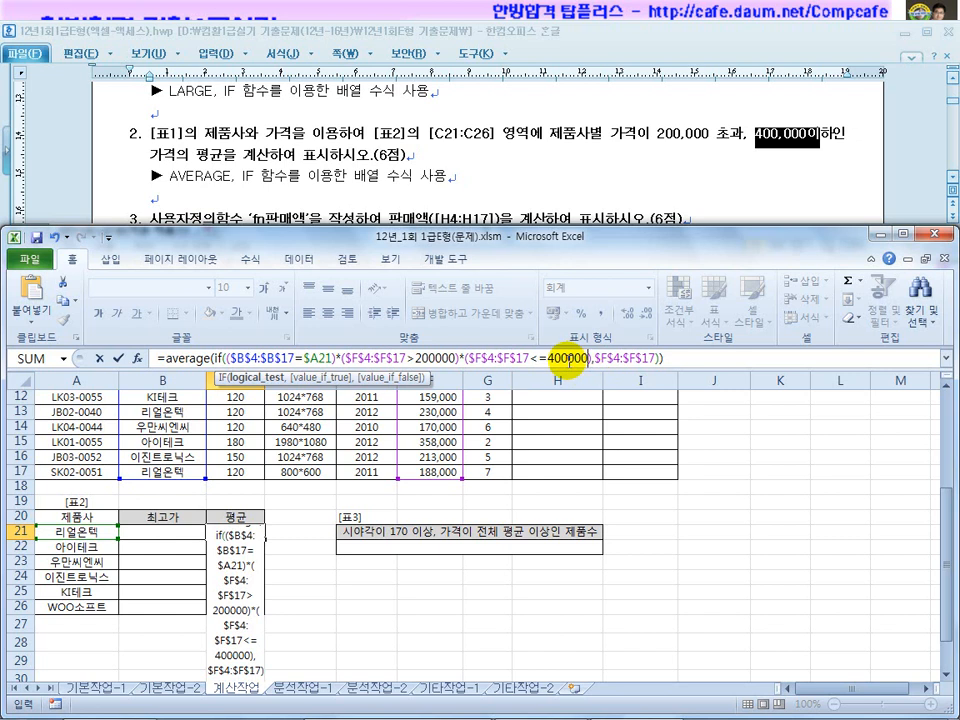
text())
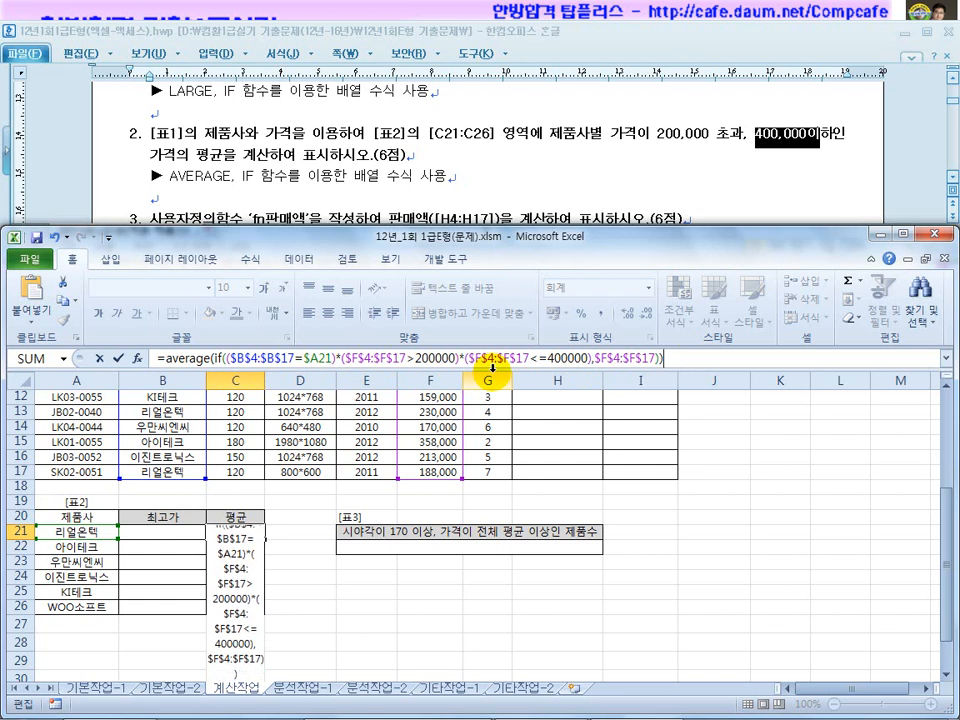
Enter the AVERAGE/IF formula in C21 as an array formula and fill it down to C26
key(ctrl+shift+Return)
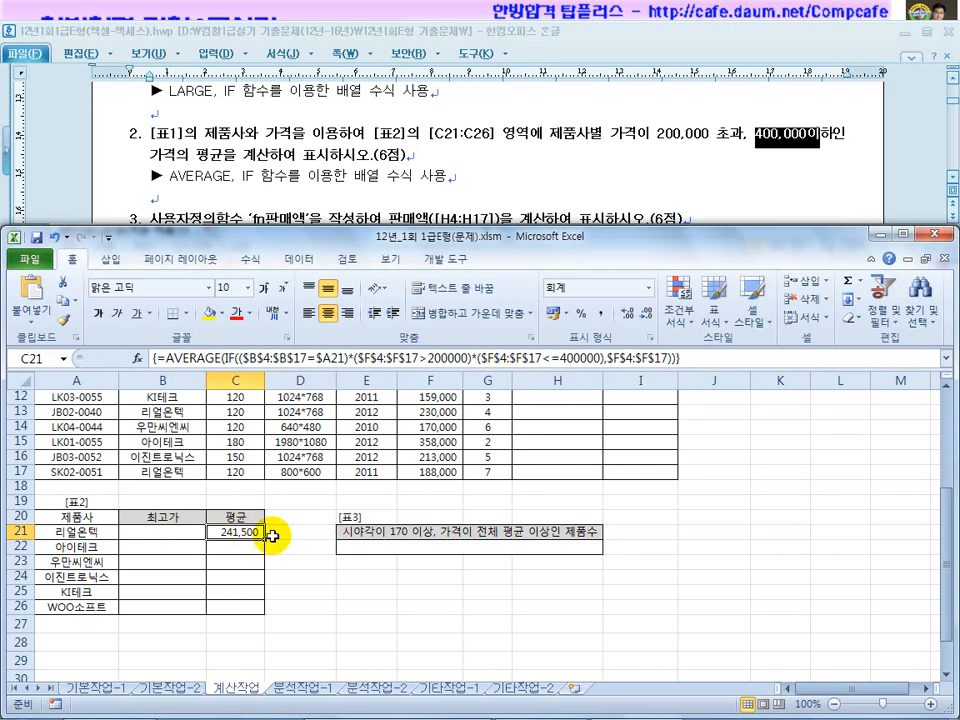
drag(264, 539, 267, 608)
click(302, 591)
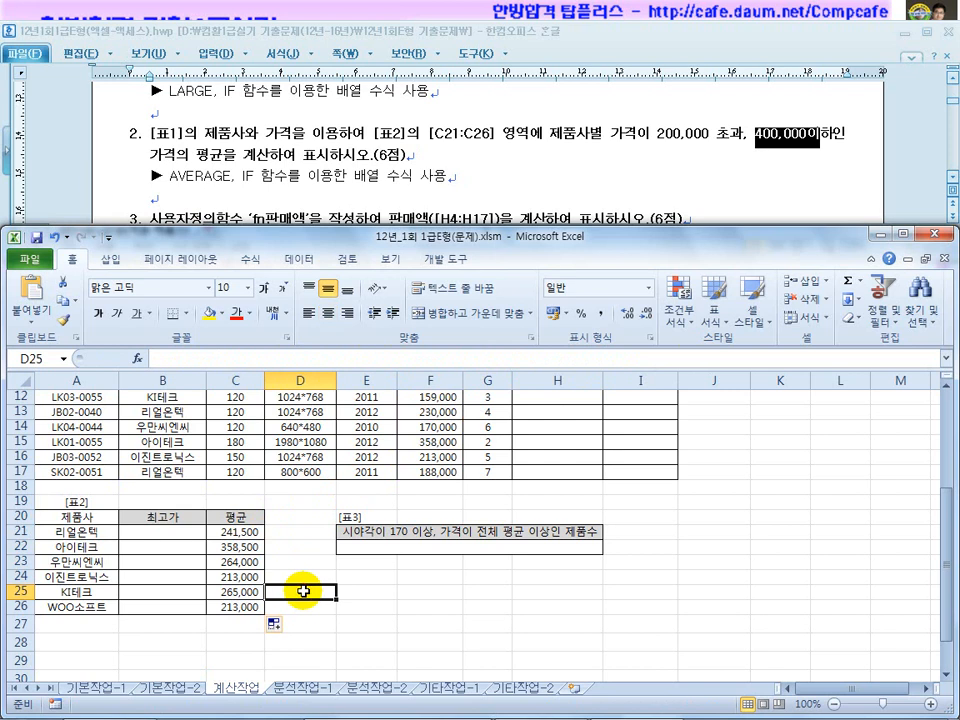
Switch to the exam document and compare the required functions of question 2 with those of question 1
scroll(302, 591, up, 2)
click(309, 177)
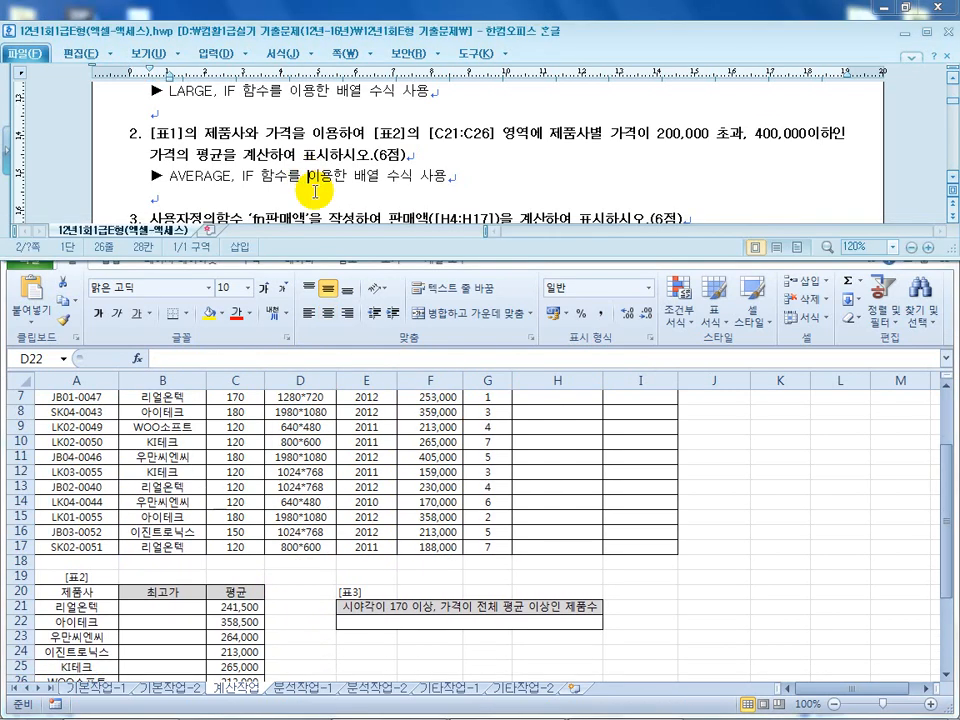
click(319, 177)
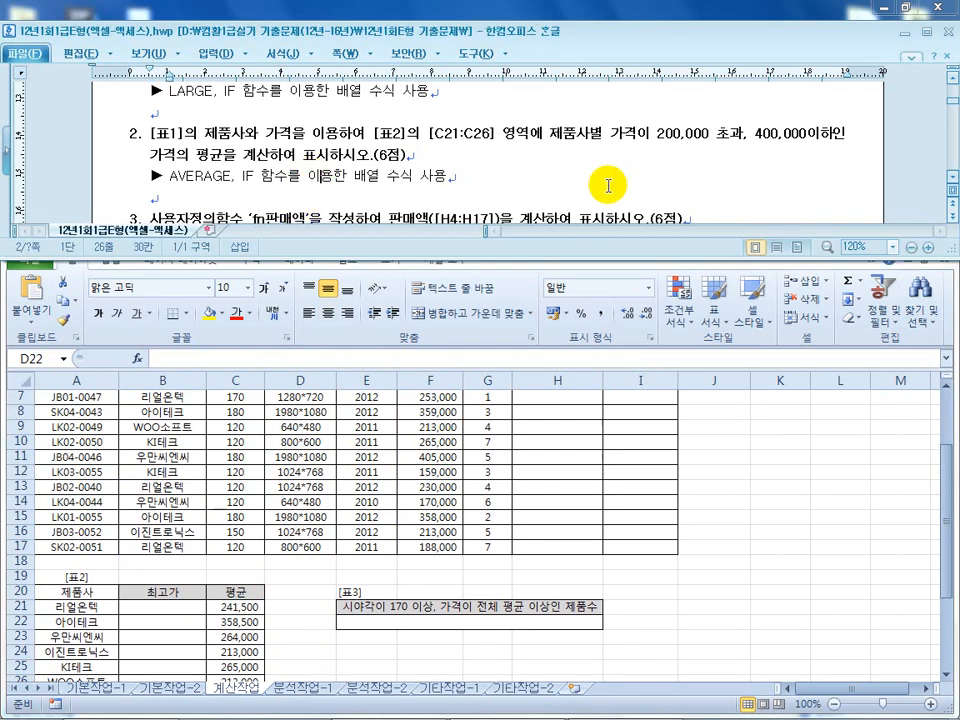
drag(174, 177, 281, 177)
click(370, 177)
scroll(953, 76, up, 3)
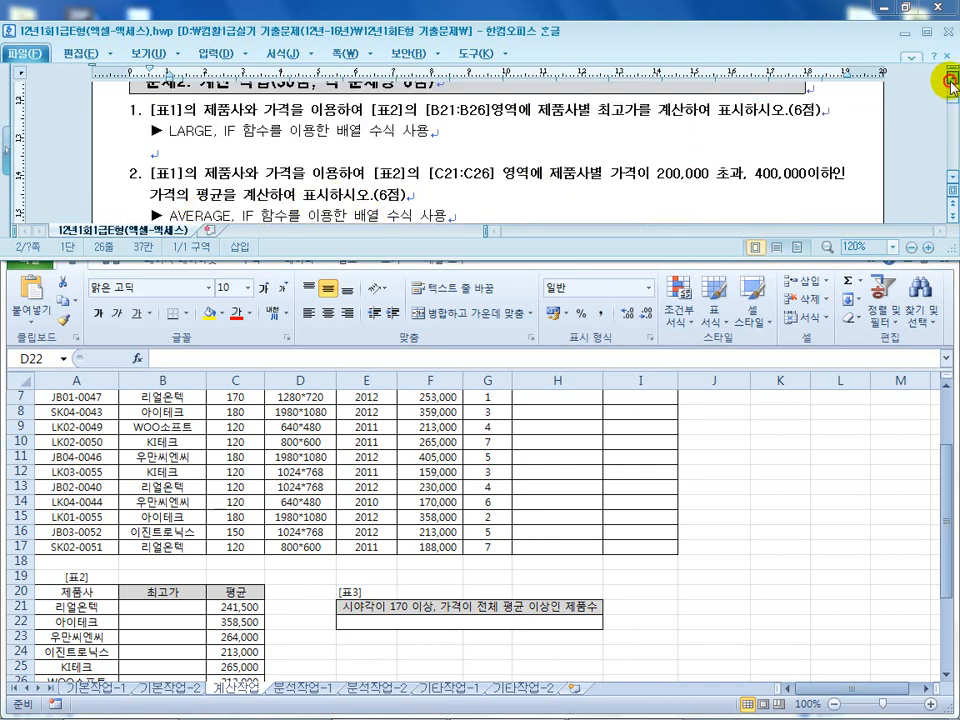
drag(170, 151, 236, 154)
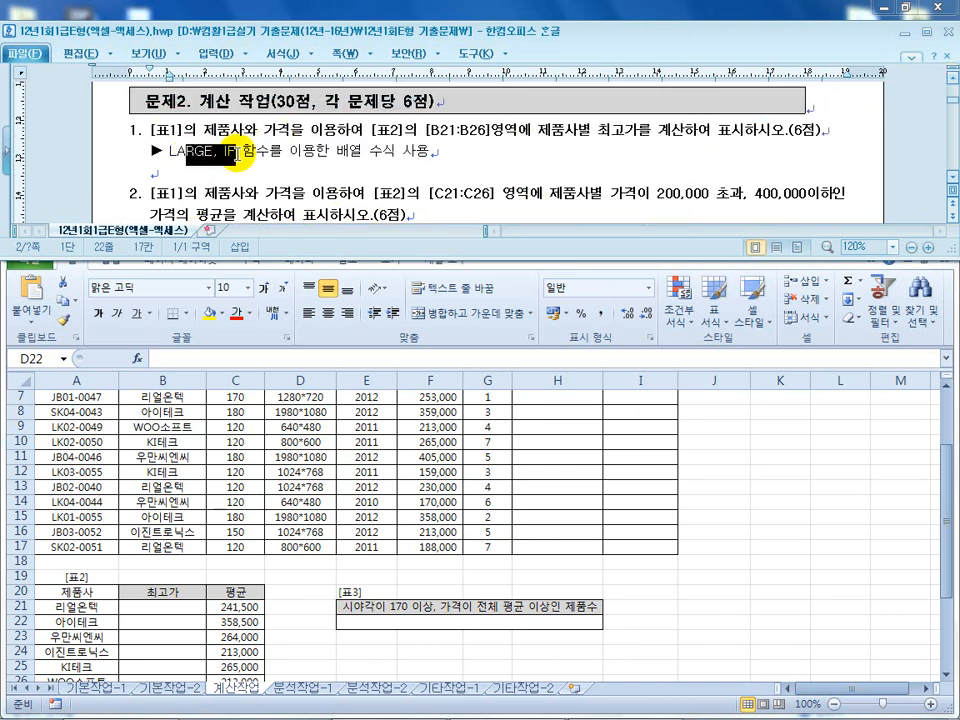
click(210, 150)
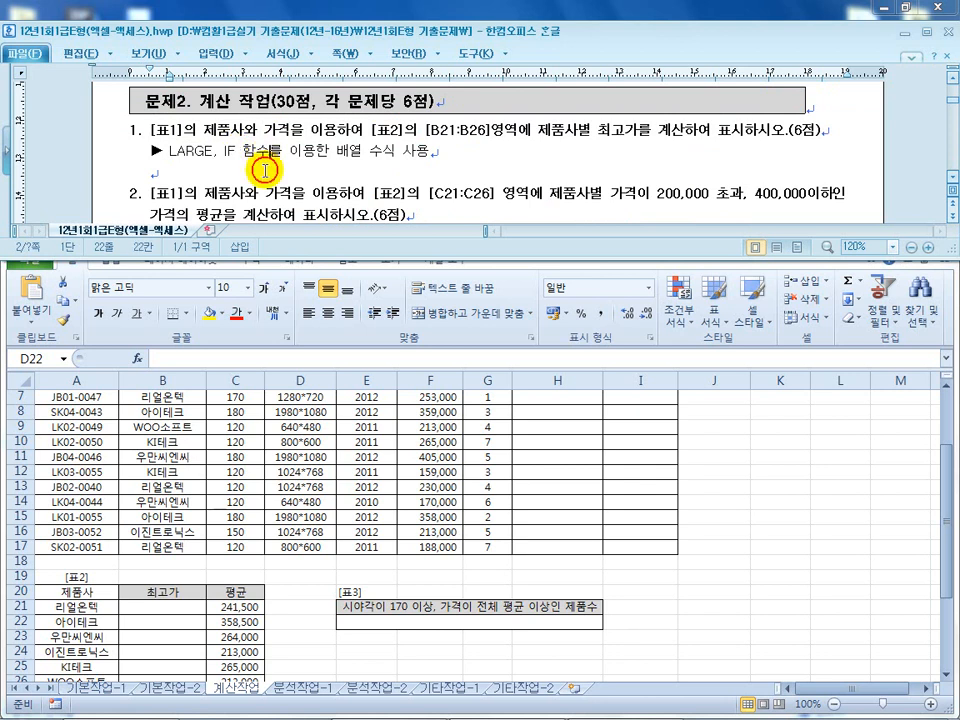
scroll(207, 145, down, 1)
drag(214, 134, 172, 138)
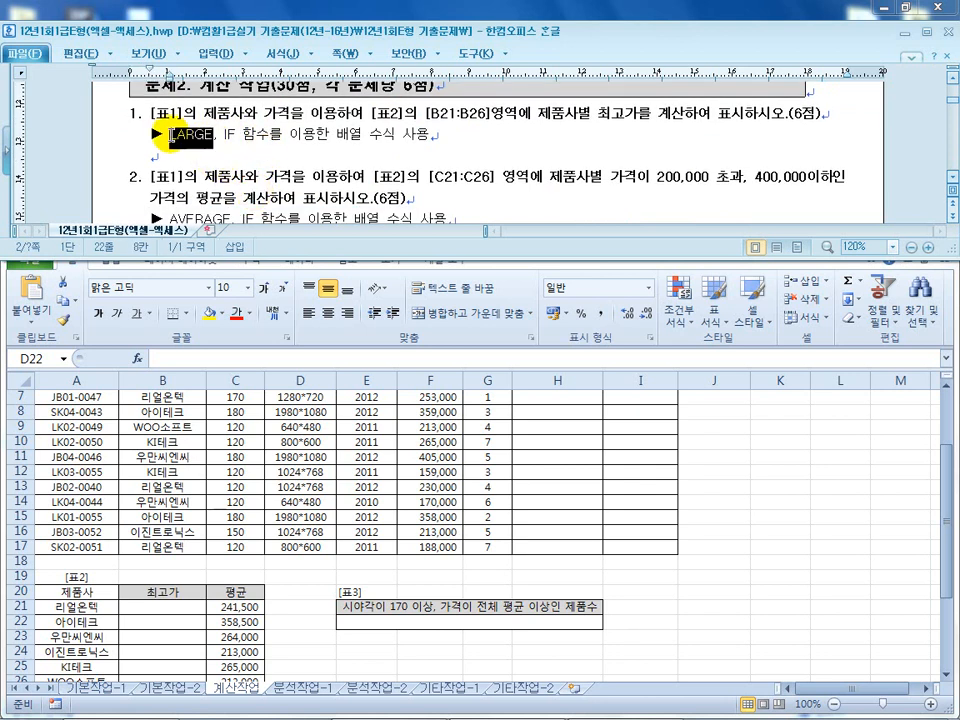
Check question 1's target range in the exam document and select cell B21 under 최고가 in 표2 in Excel
click(160, 337)
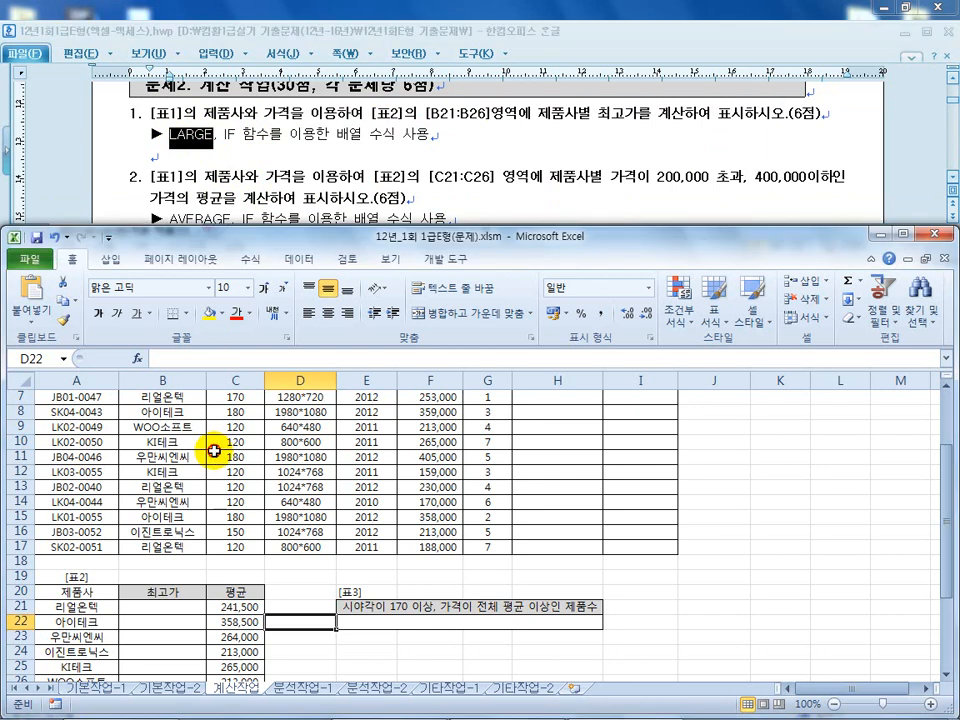
click(162, 613)
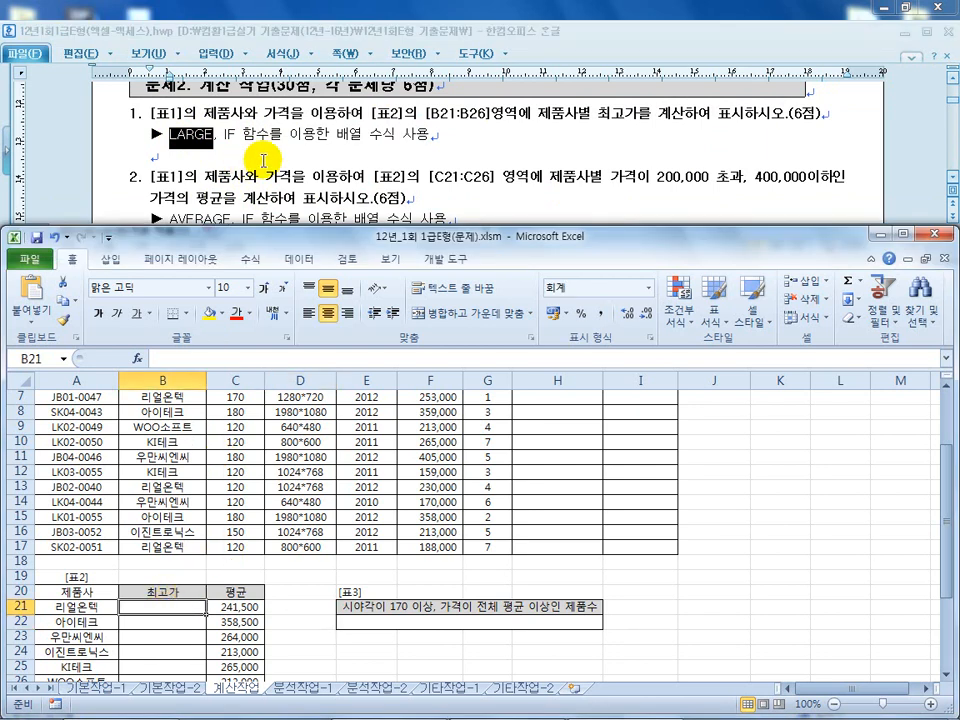
click(452, 121)
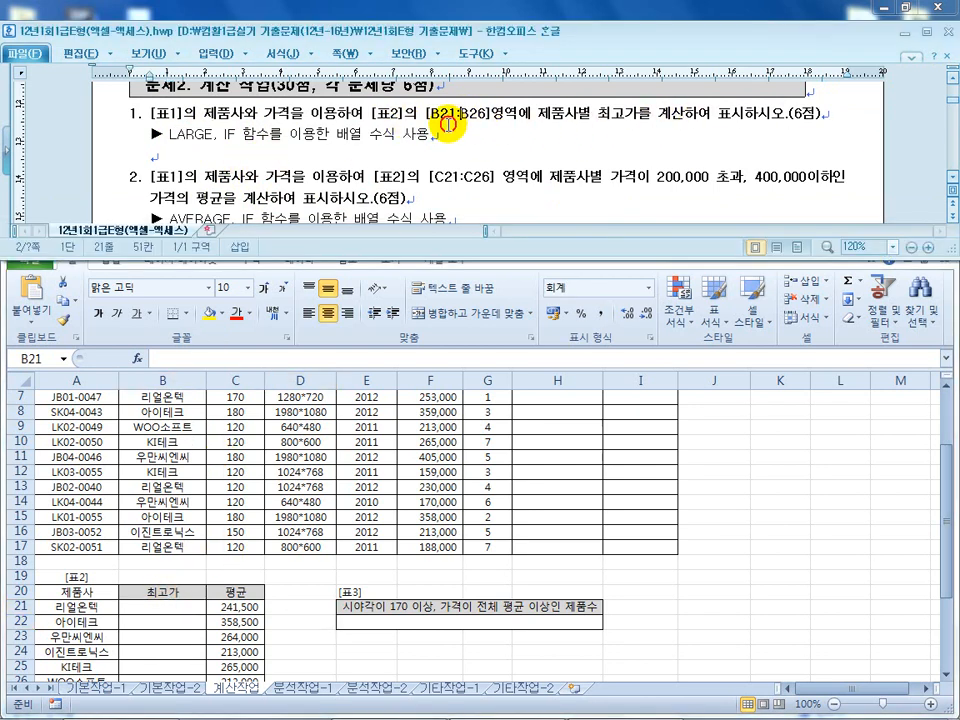
click(145, 608)
scroll(145, 600, down, 2)
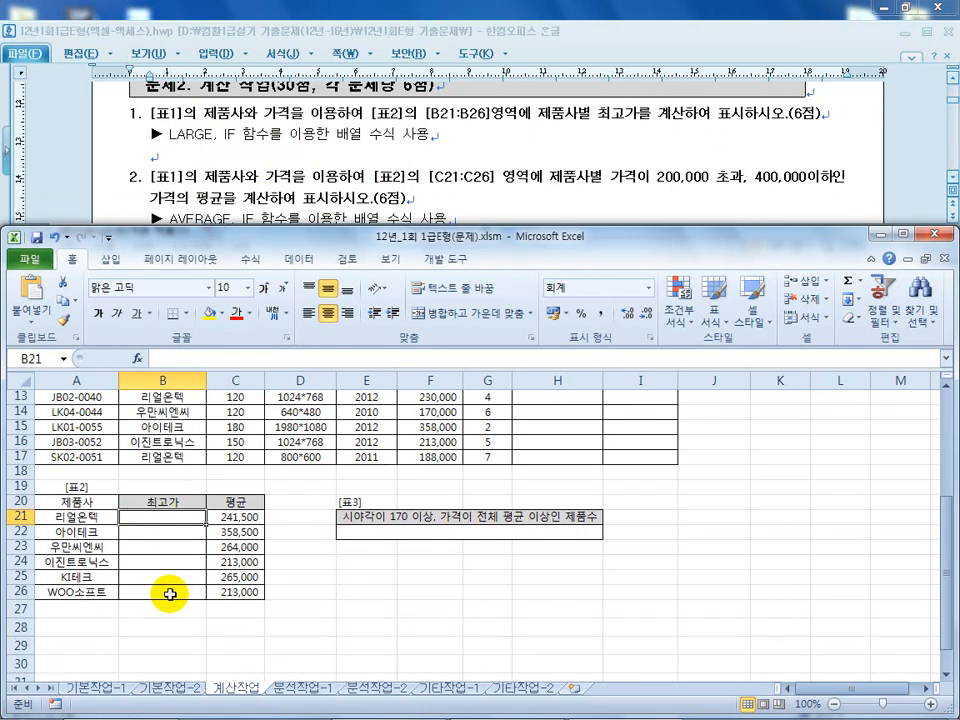
text(=s)
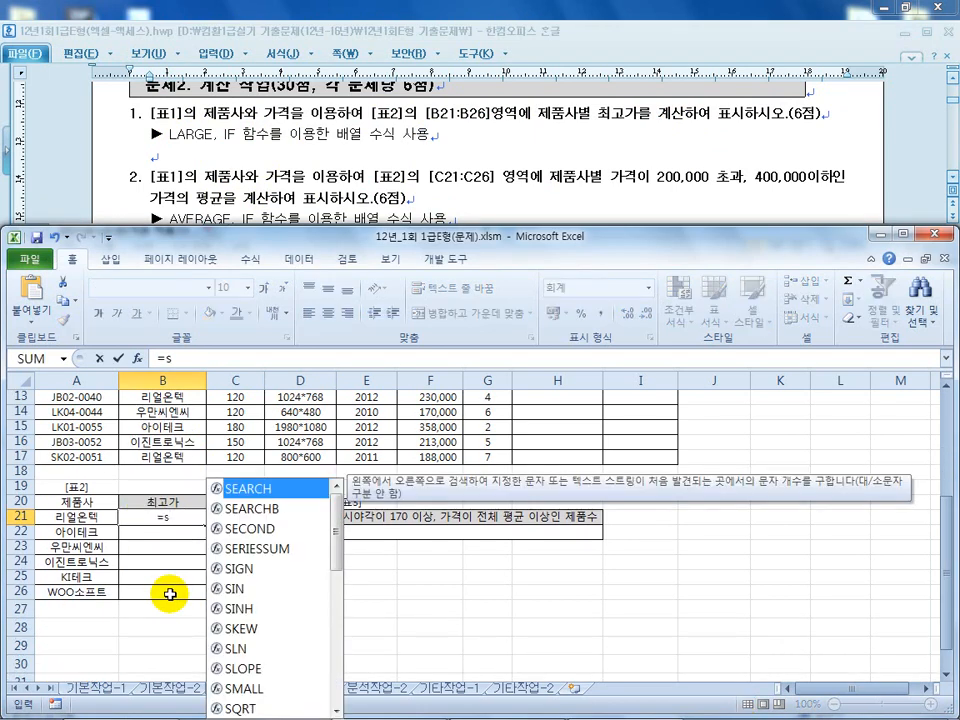
key(Escape)
key(Escape)
text(=sum())
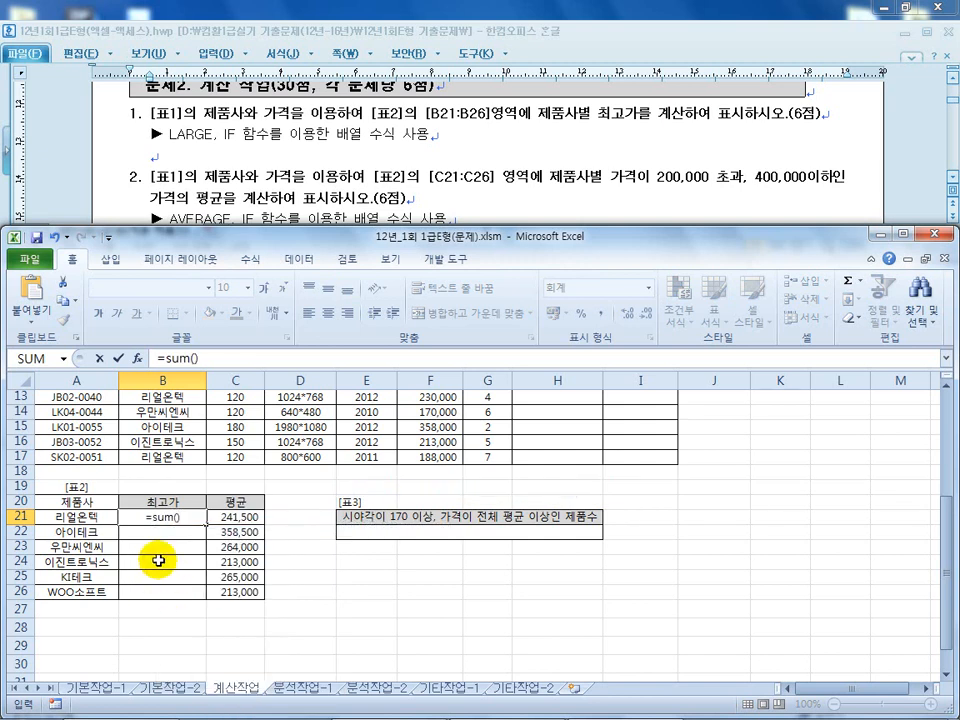
key(BackSpace)
key(BackSpace)
key(BackSpace)
key(BackSpace)
key(BackSpace)
Start the B21 formula as =LARGE(,1), leaving the array argument empty and setting k to 1
text(large()
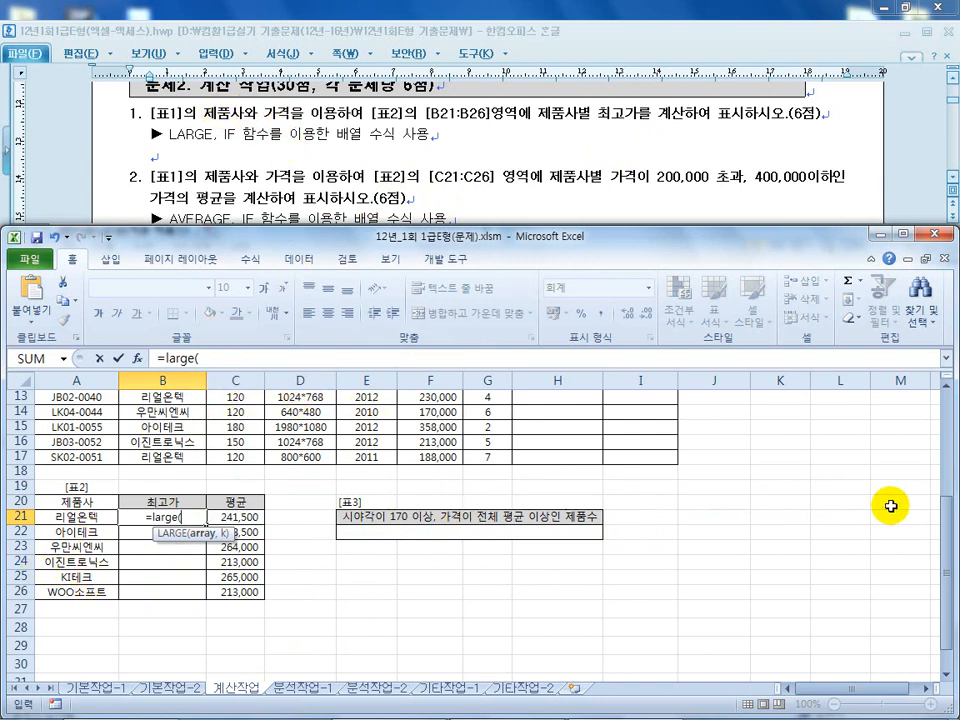
drag(944, 531, 945, 414)
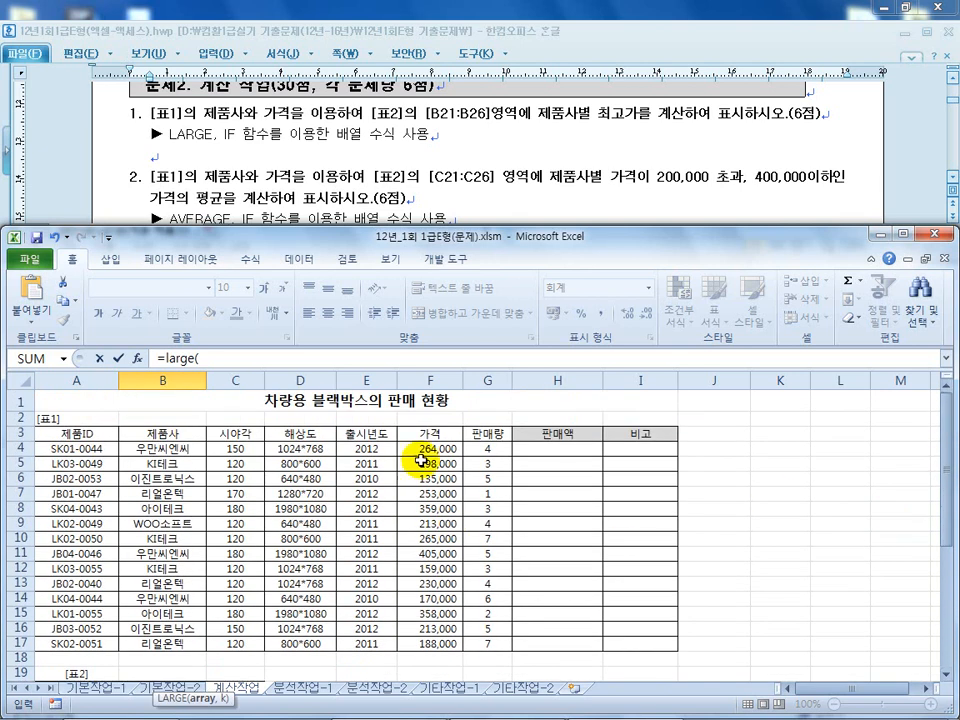
click(211, 359)
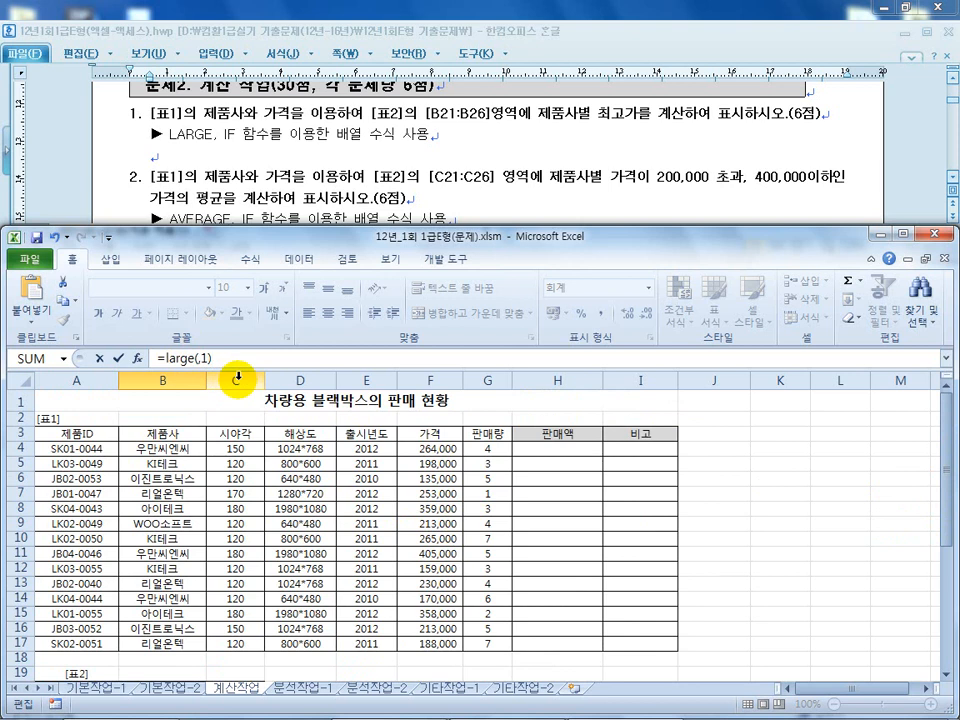
click(208, 361)
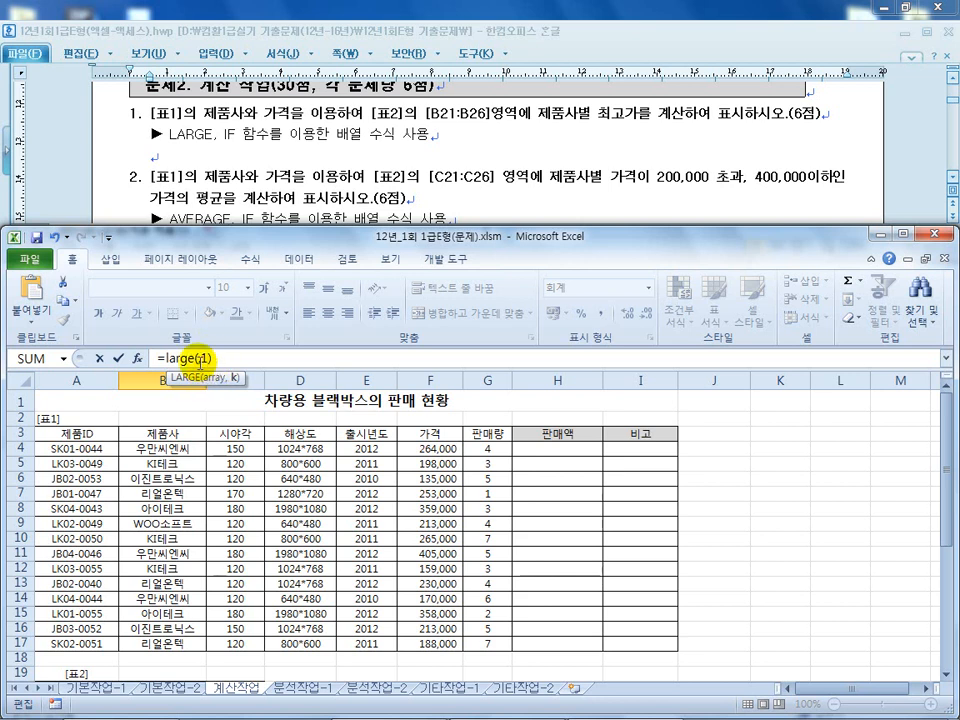
Nest an IF in LARGE's array argument with two empty conditions multiplied together, ()*(), followed by a comma
click(199, 359)
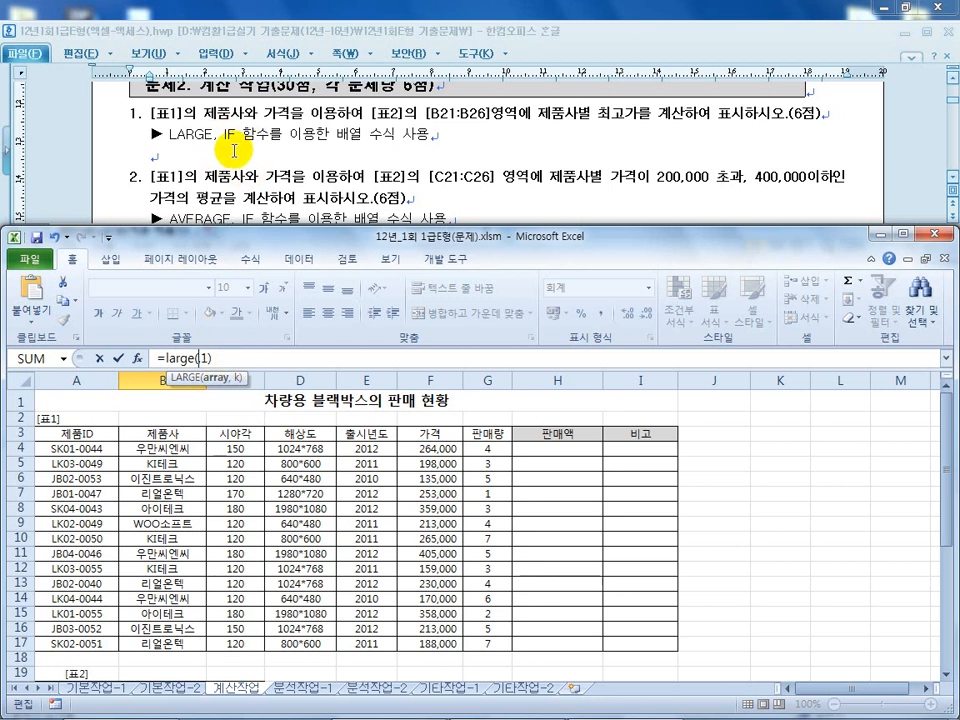
text(if)
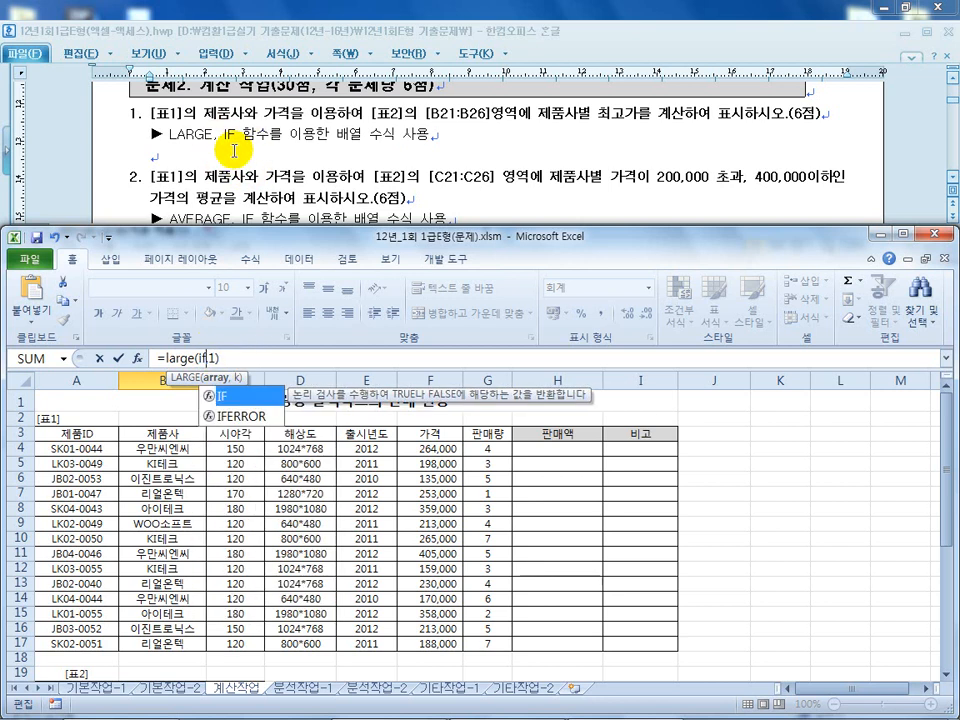
text((()*()
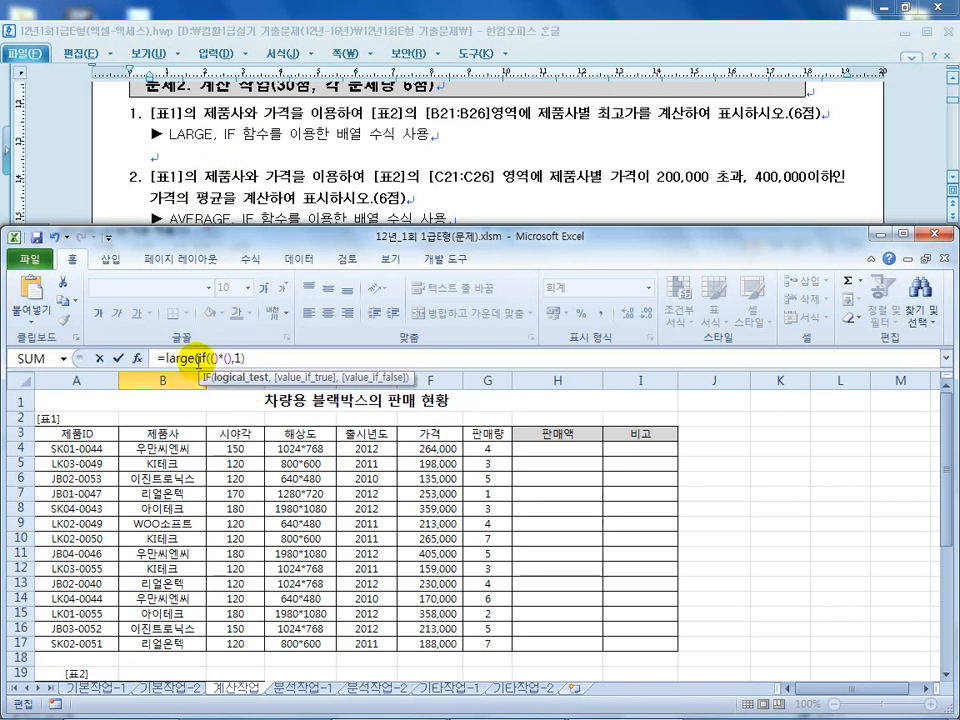
text(,)
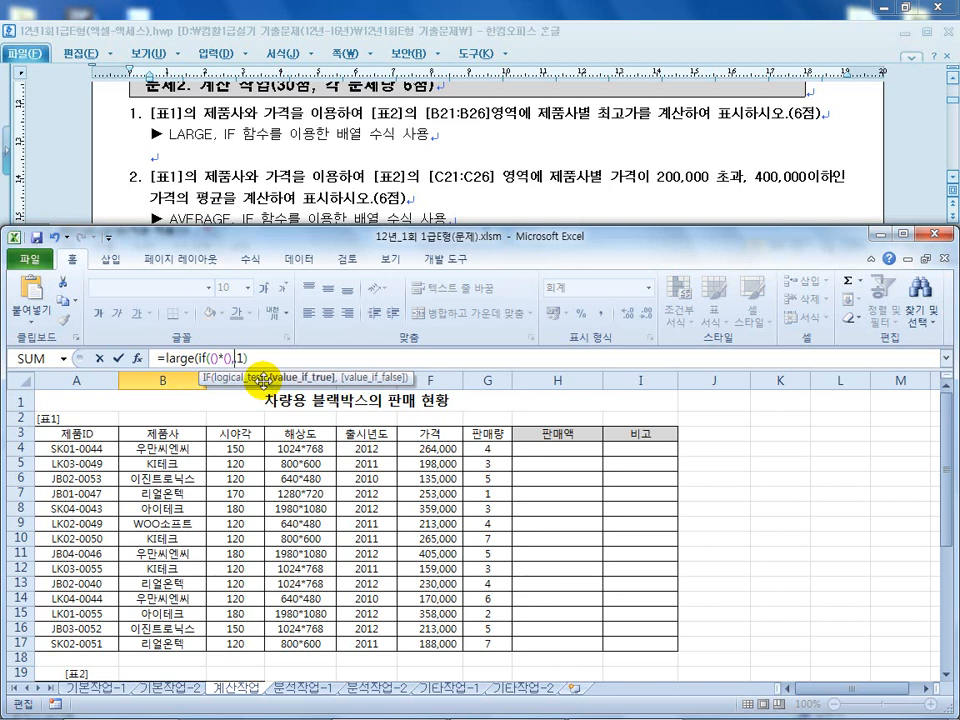
Set the IF's value_if_true argument to the absolute price range $F$4:$F$17 and close the IF before LARGE's k argument
drag(430, 449, 437, 644)
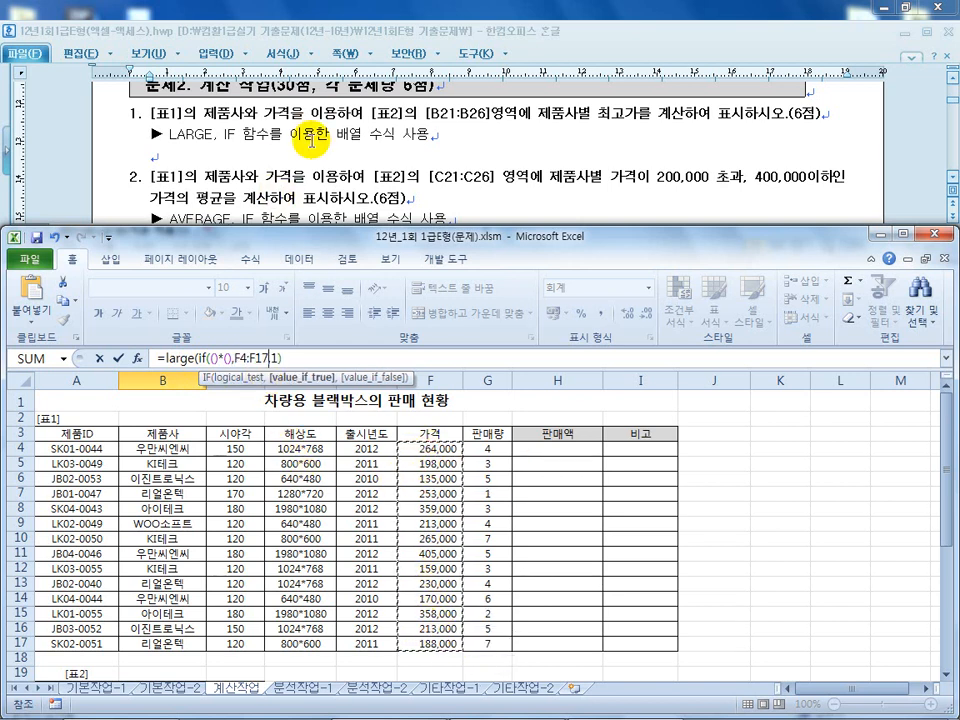
key(F4)
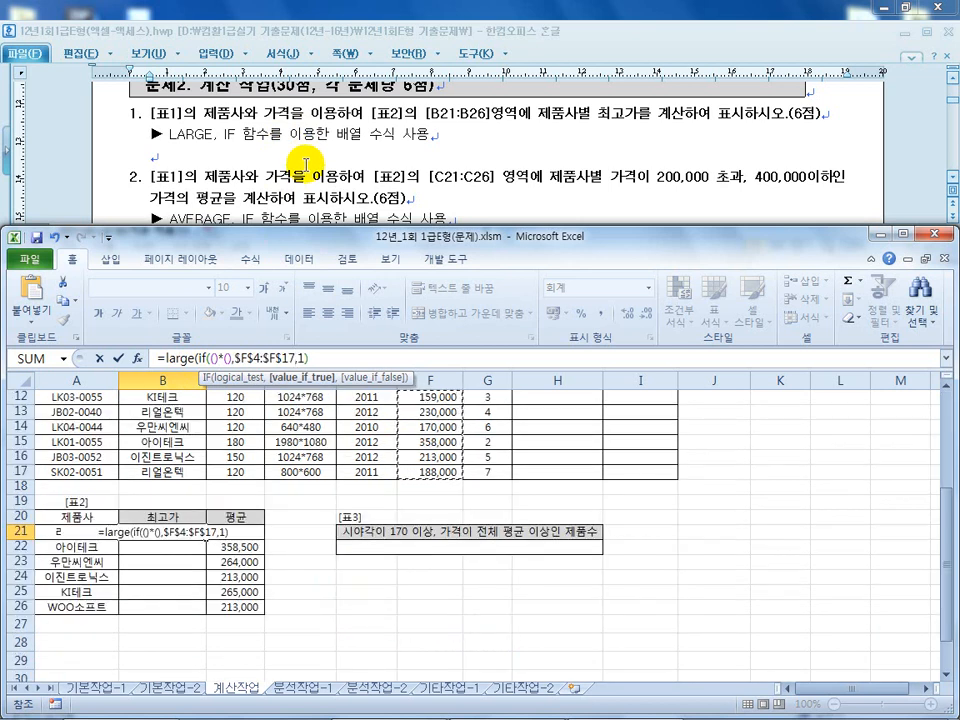
text())
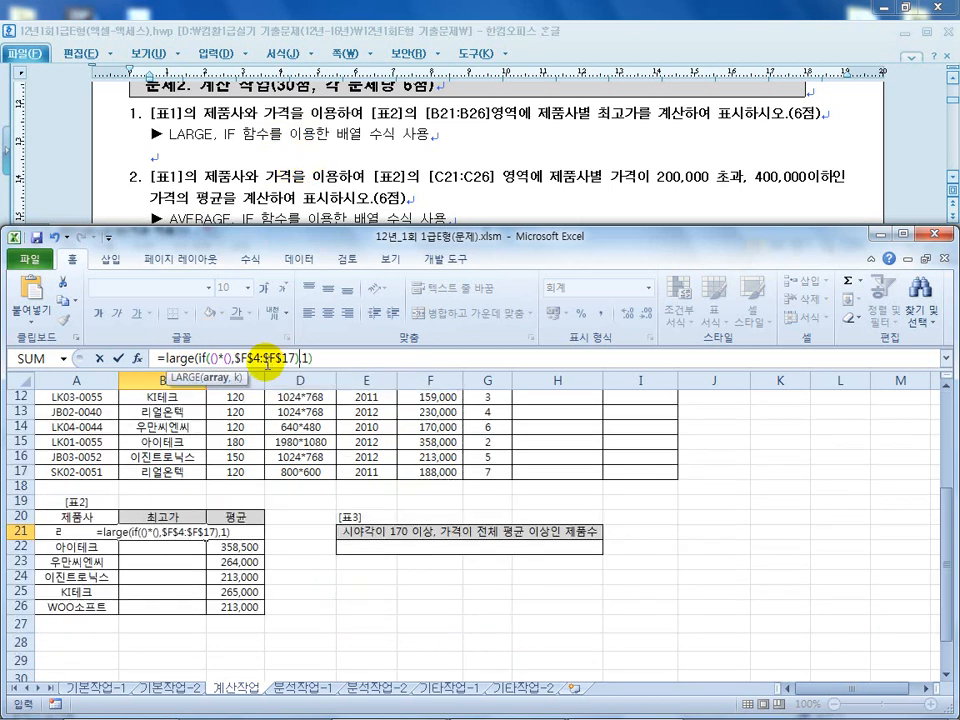
drag(298, 360, 201, 354)
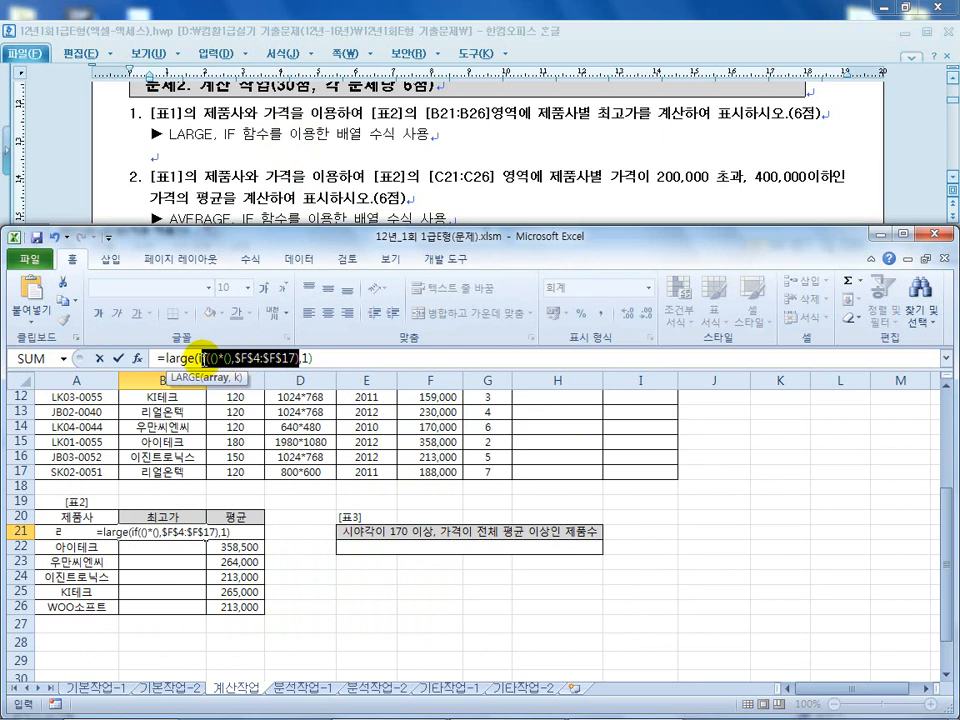
click(304, 358)
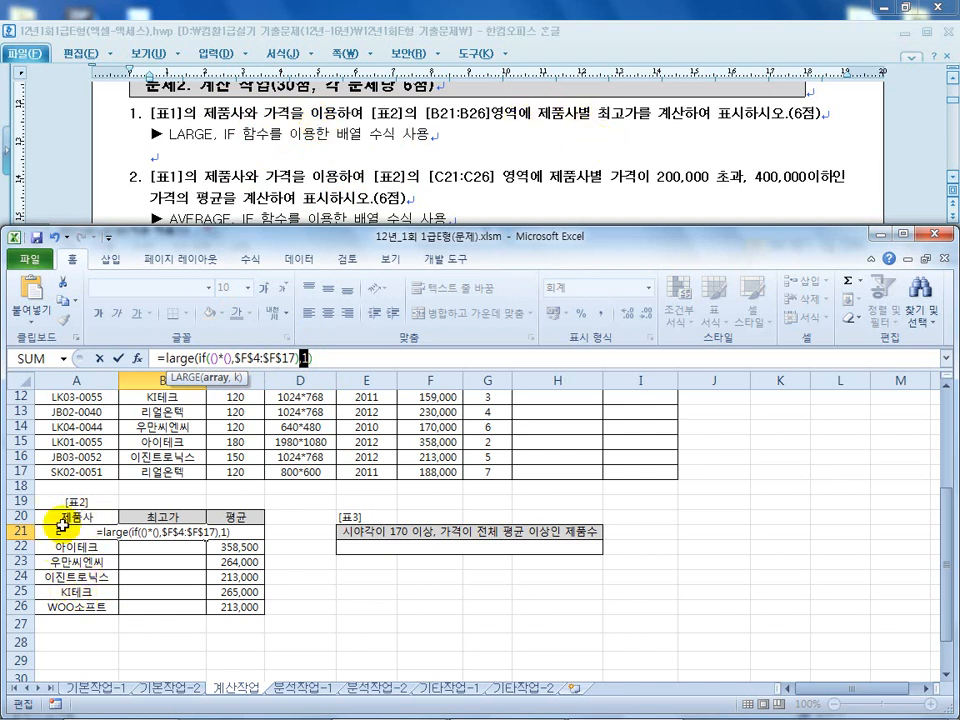
Remove the second empty condition and the multiplication from the IF, leaving a single empty pair of parentheses as its test
click(227, 358)
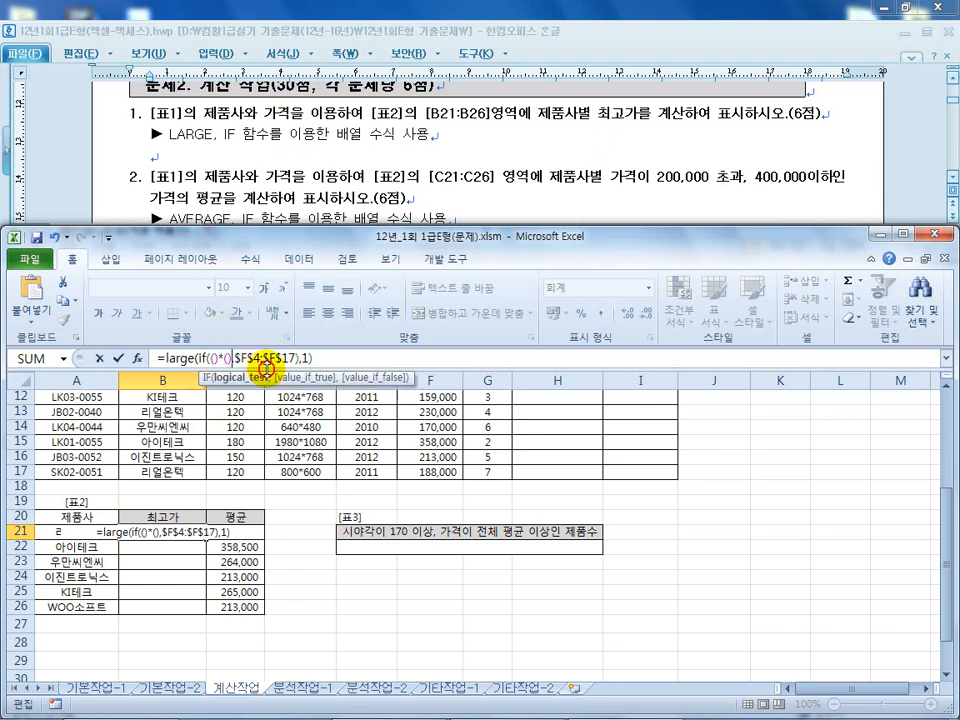
key(Delete)
key(BackSpace)
key(BackSpace)
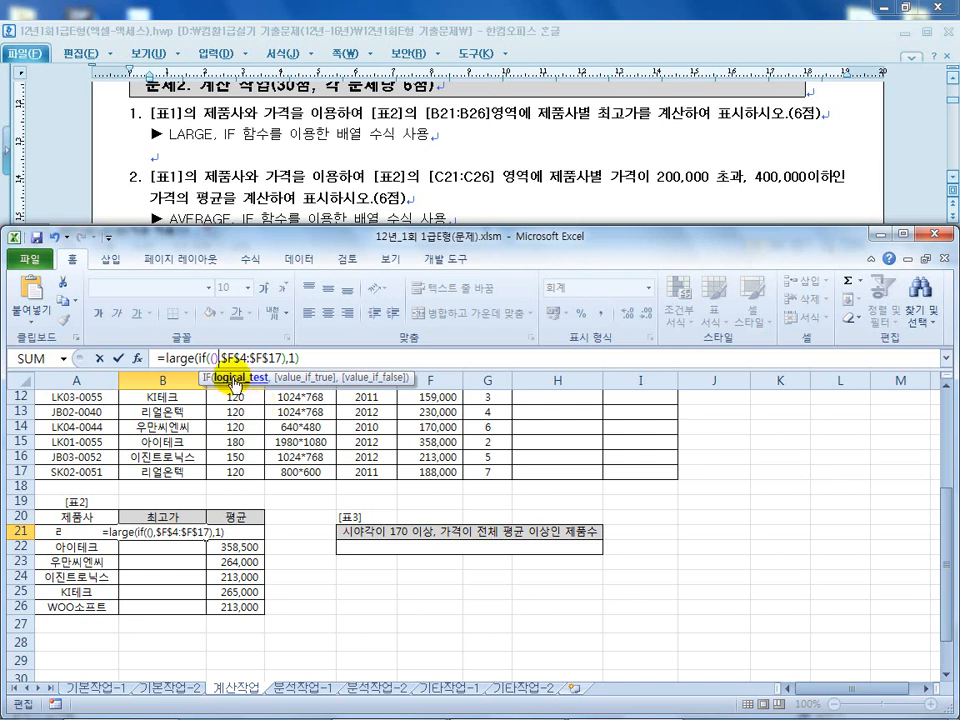
drag(222, 358, 280, 358)
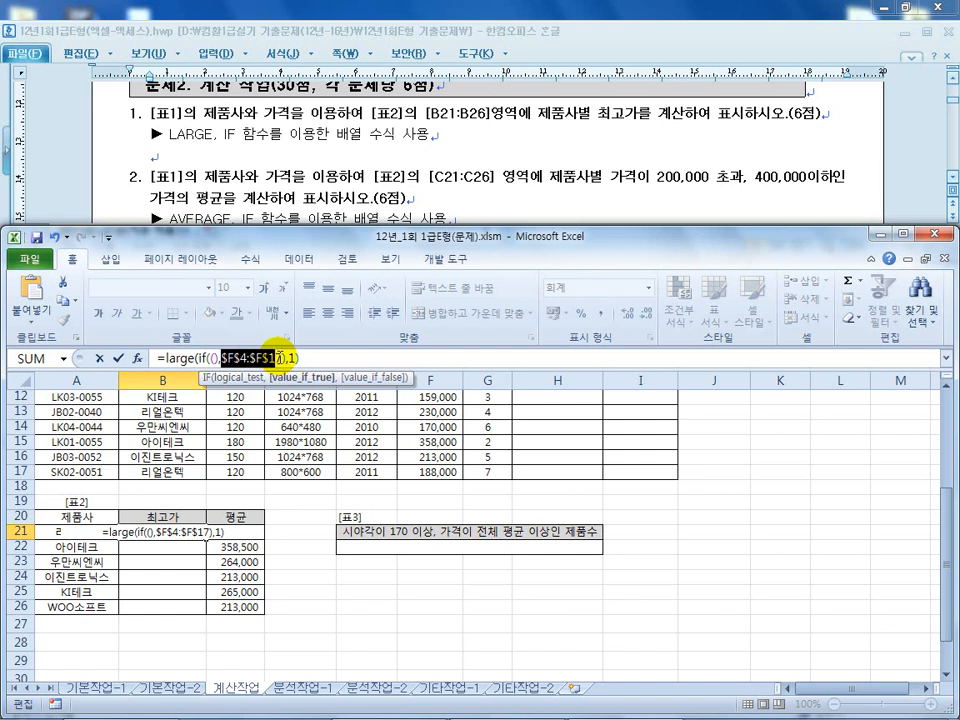
Fill in the condition $B$4:$B$17=$A21 and enter the B21 formula as an array formula
click(212, 358)
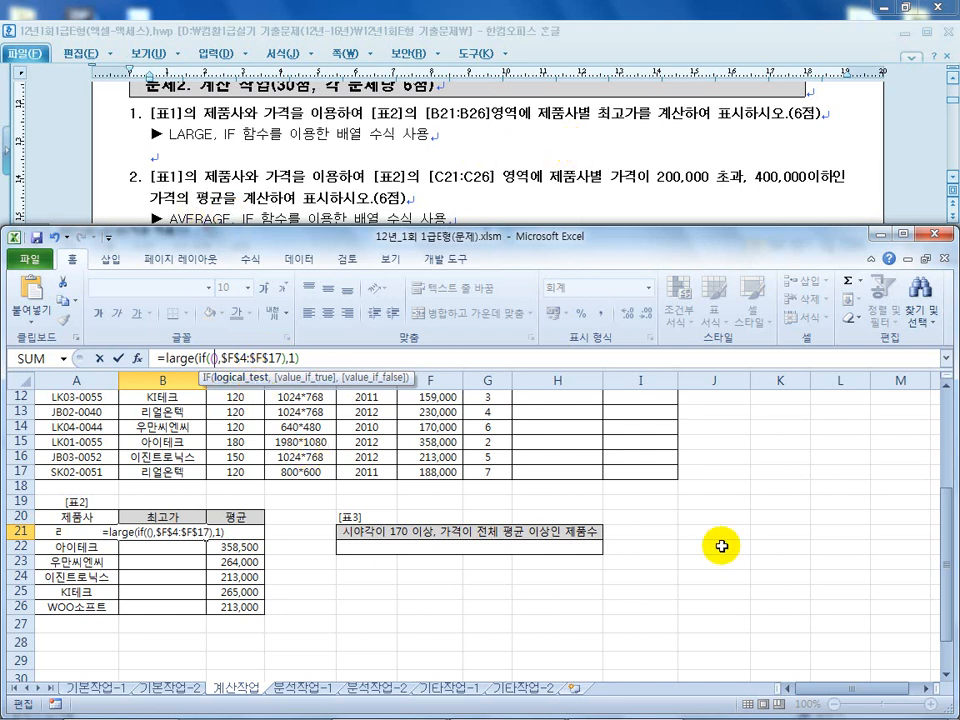
drag(946, 538, 947, 380)
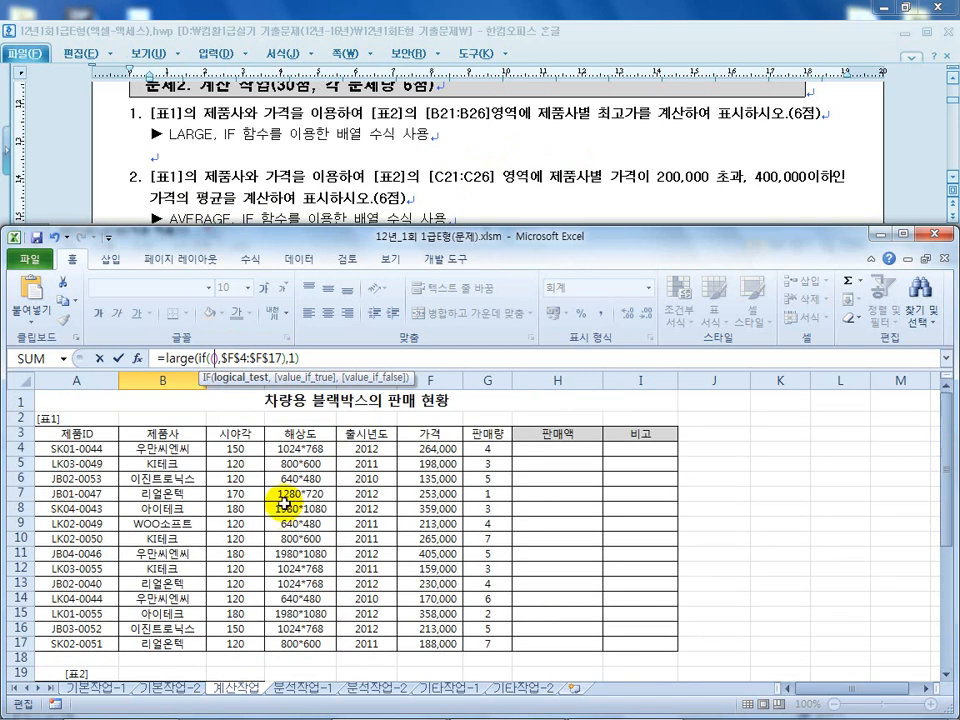
drag(160, 449, 167, 643)
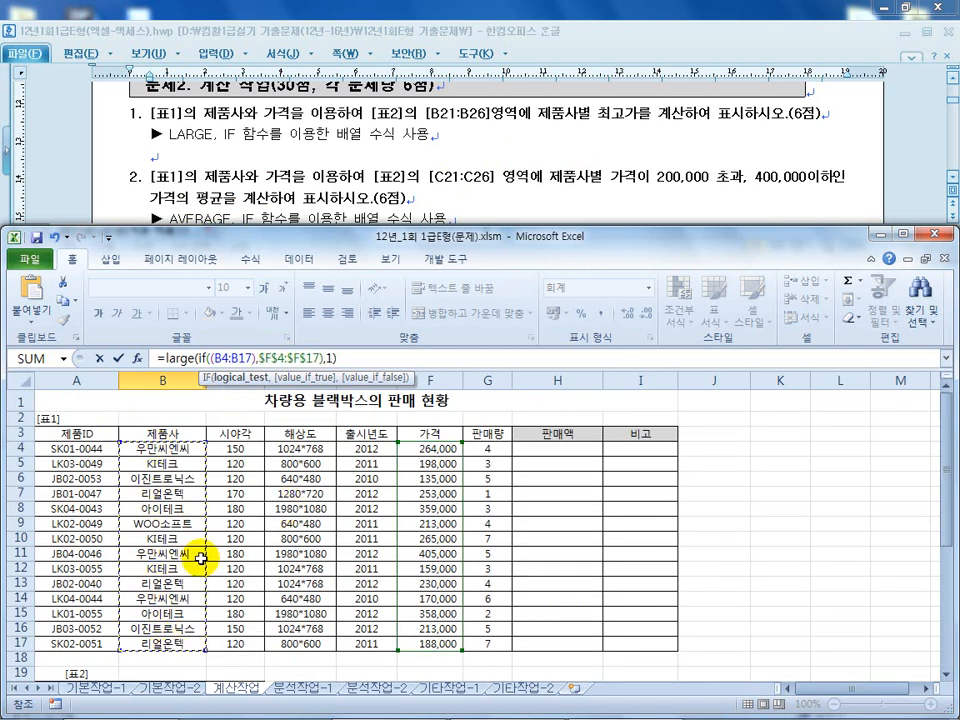
key(F4)
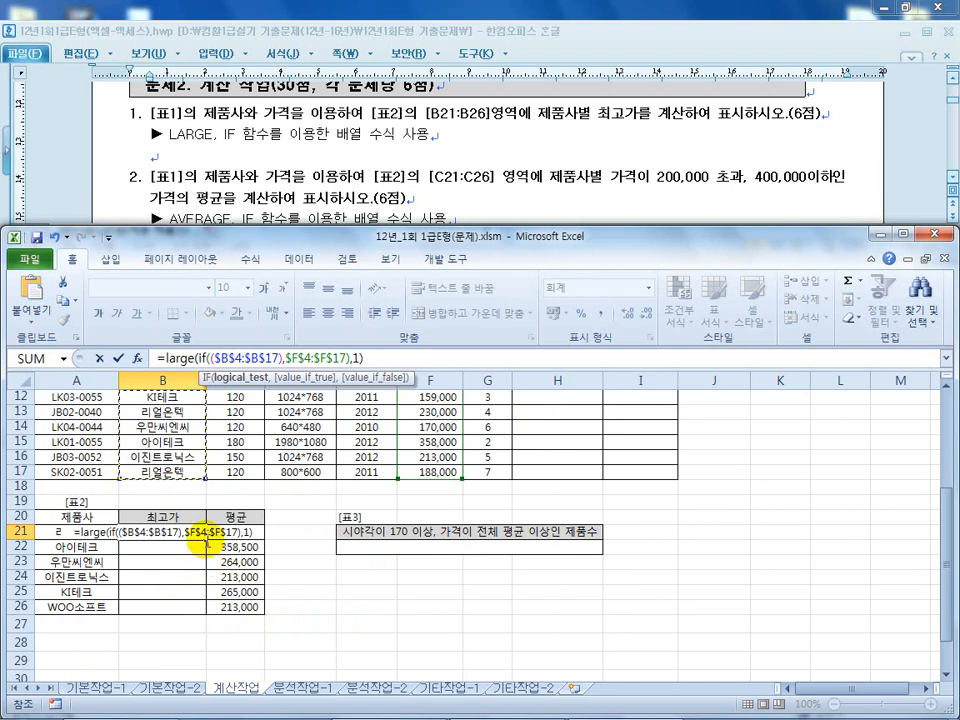
text(=)
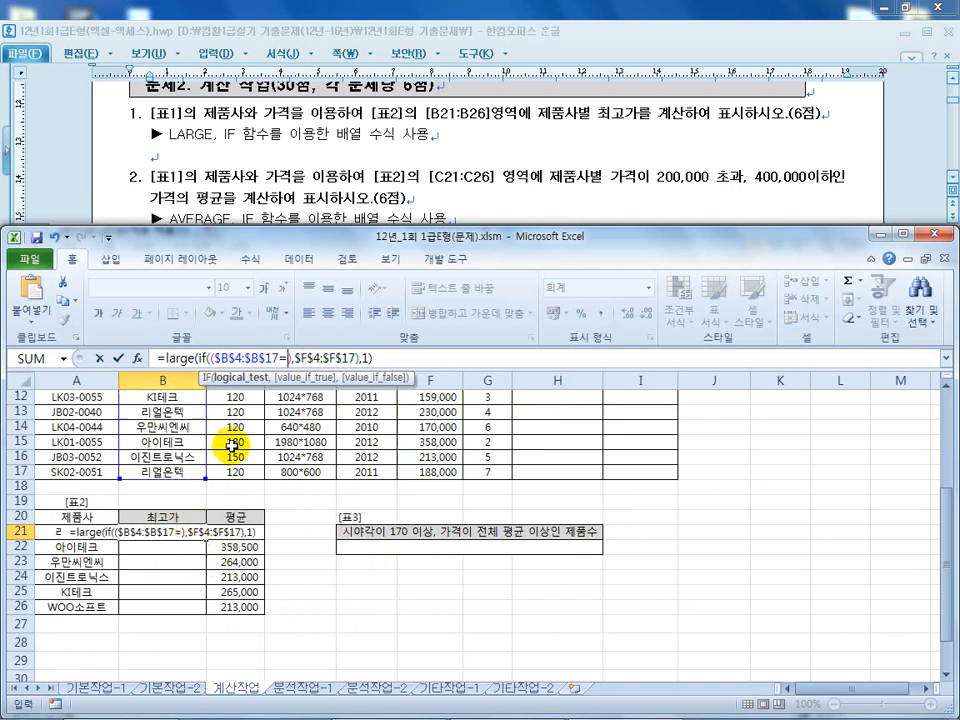
click(56, 535)
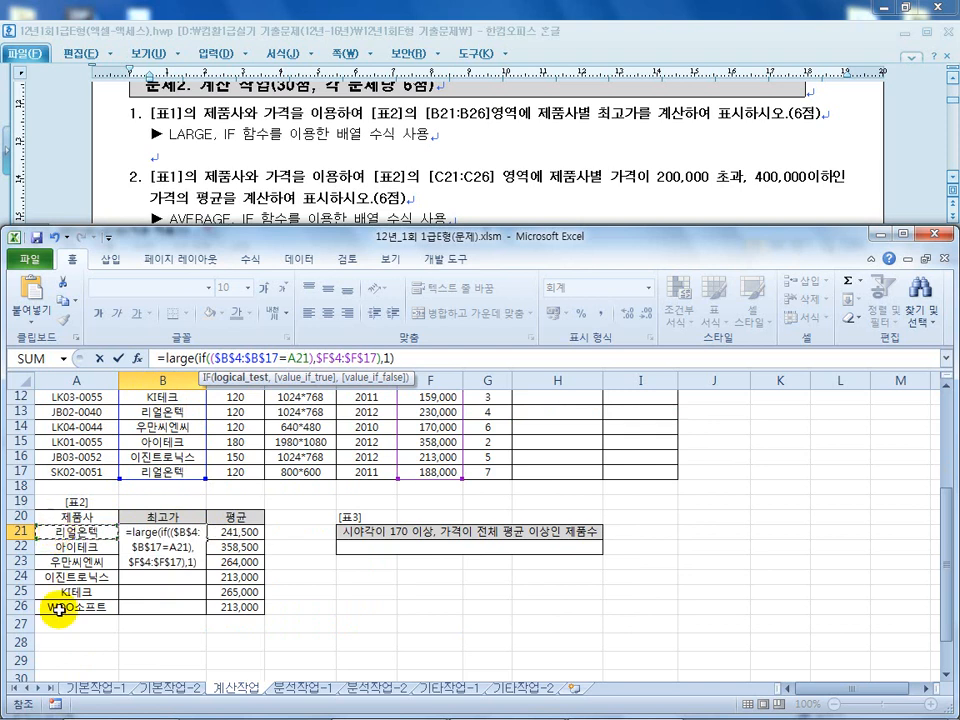
key(F4)
key(F4)
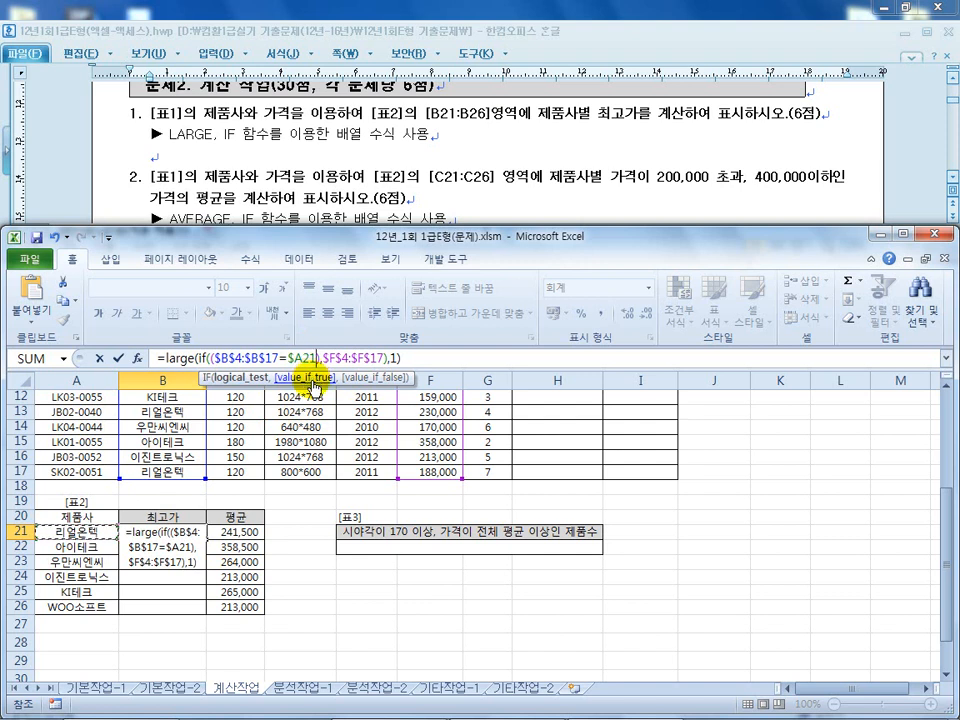
click(430, 358)
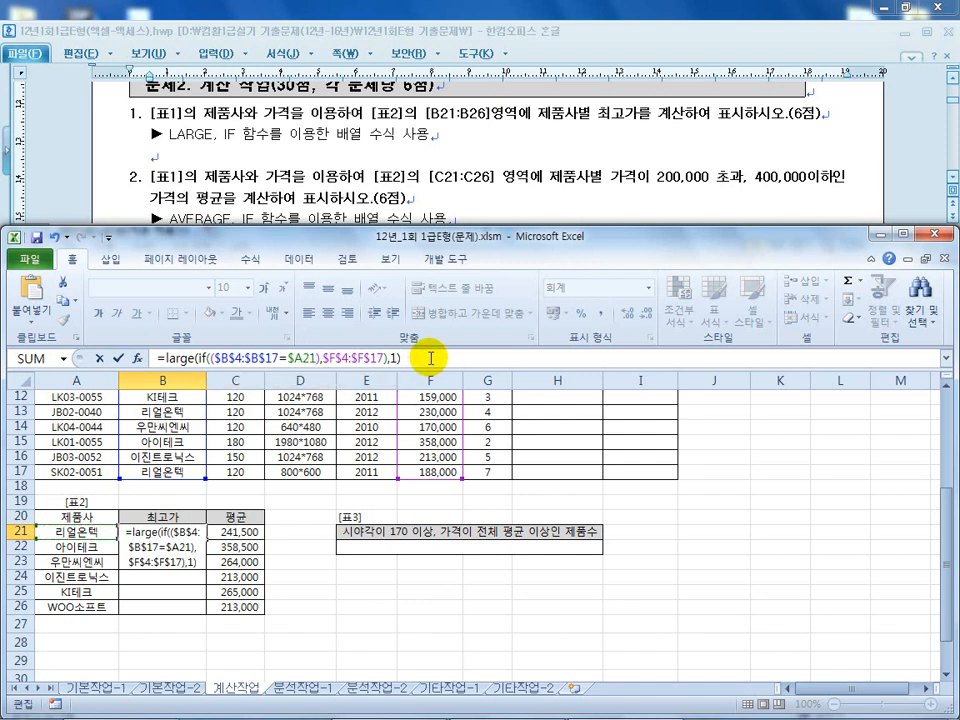
key(ctrl+shift+Return)
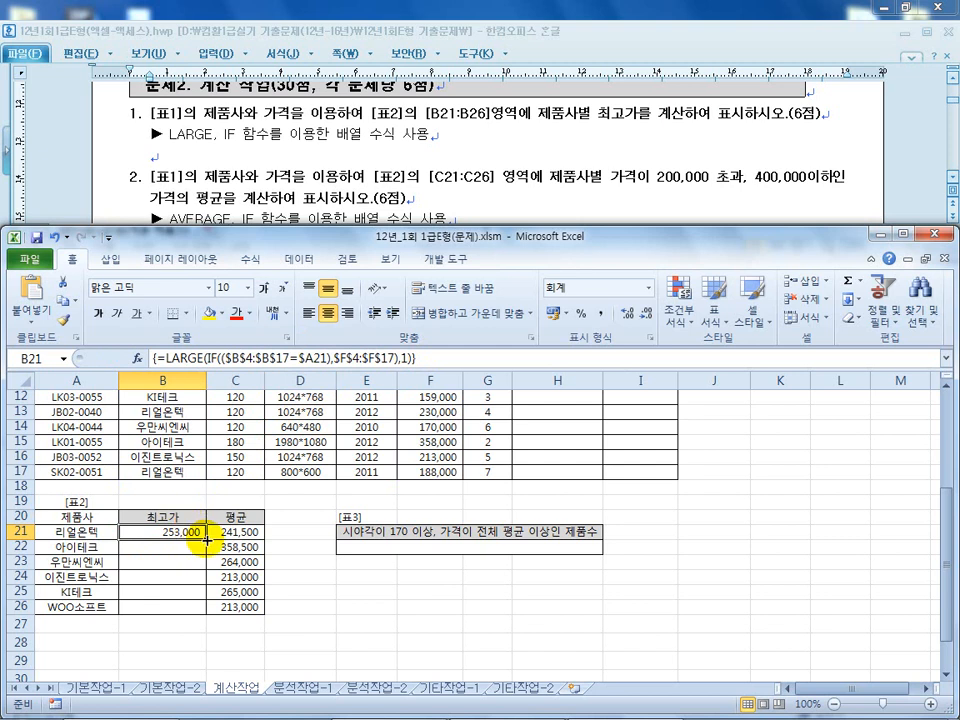
Check the B21 result by comparing the prices in the three 리얼온텍 rows of 표1
scroll(206, 540, up, 3)
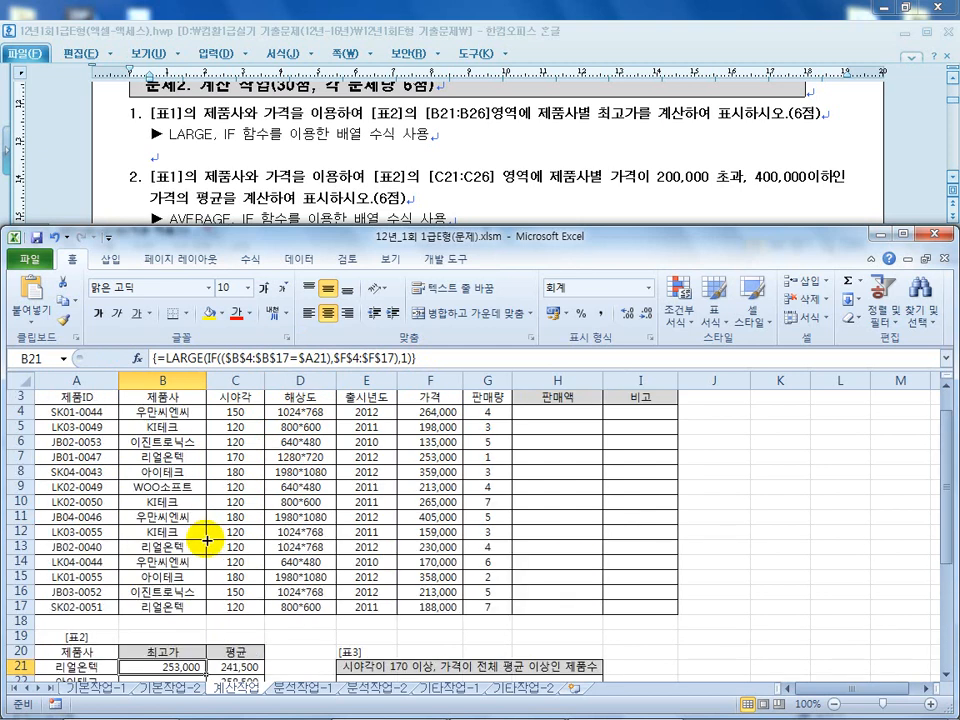
click(167, 457)
ctrl+click(167, 546)
ctrl+click(171, 606)
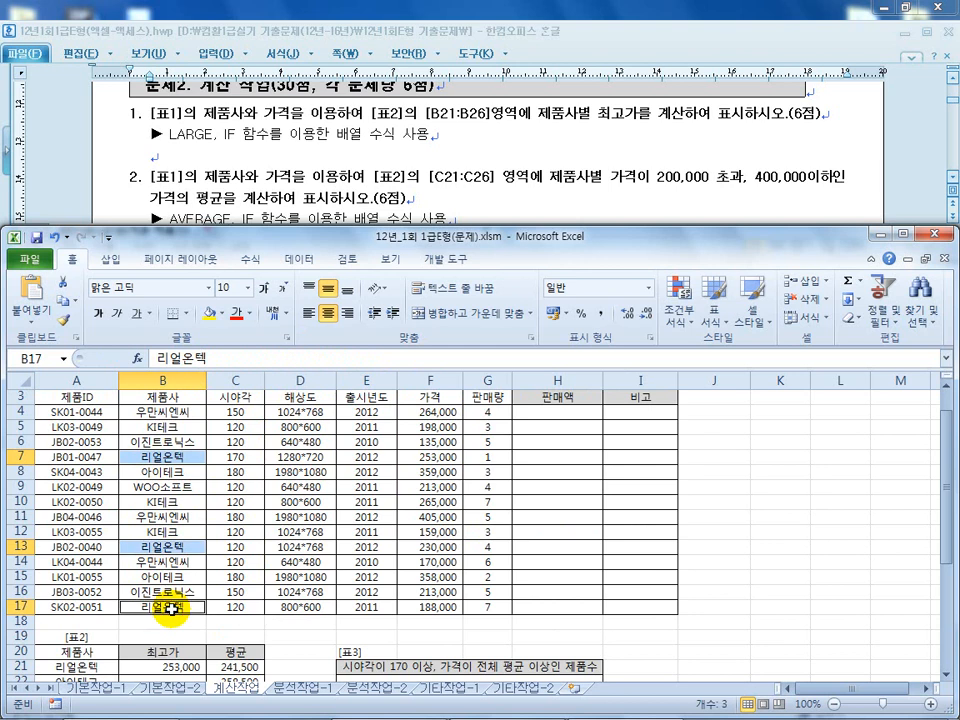
drag(168, 456, 434, 460)
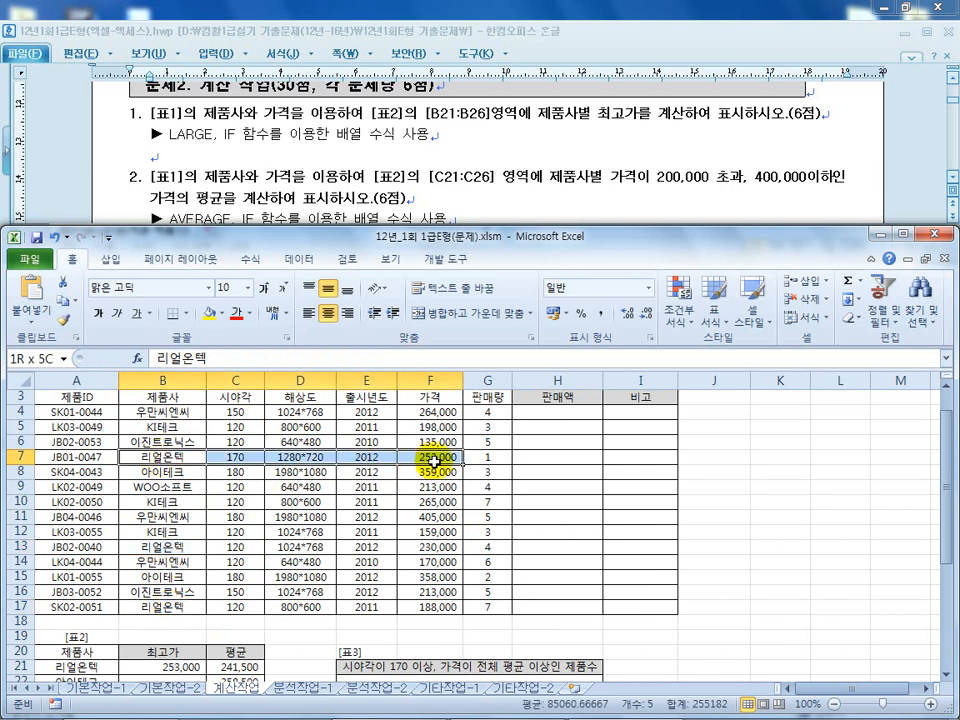
drag(167, 546, 430, 547)
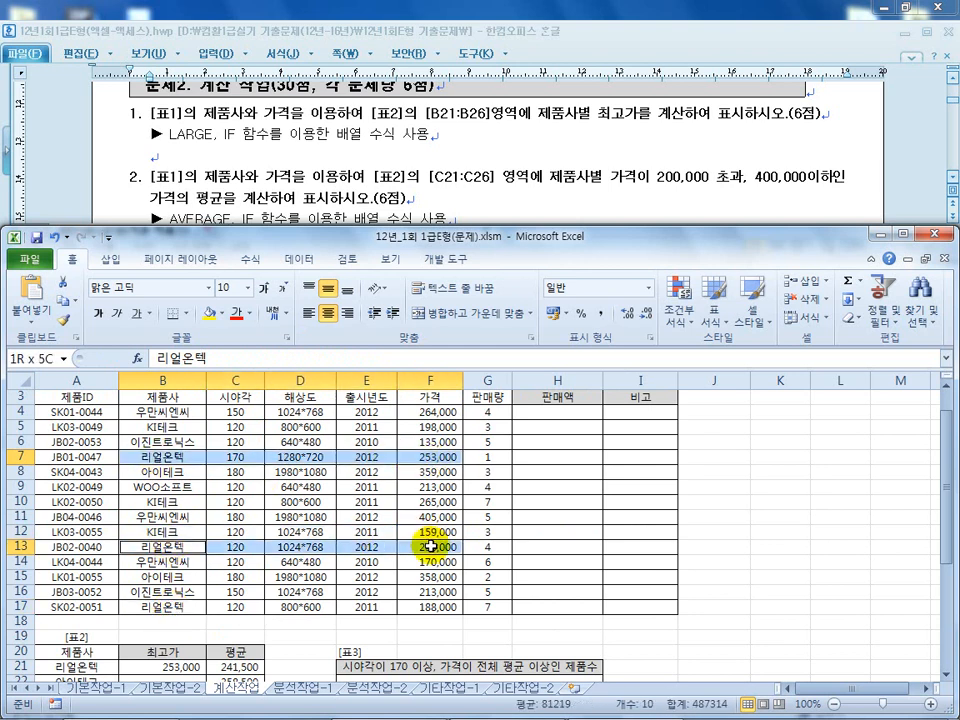
drag(165, 606, 427, 600)
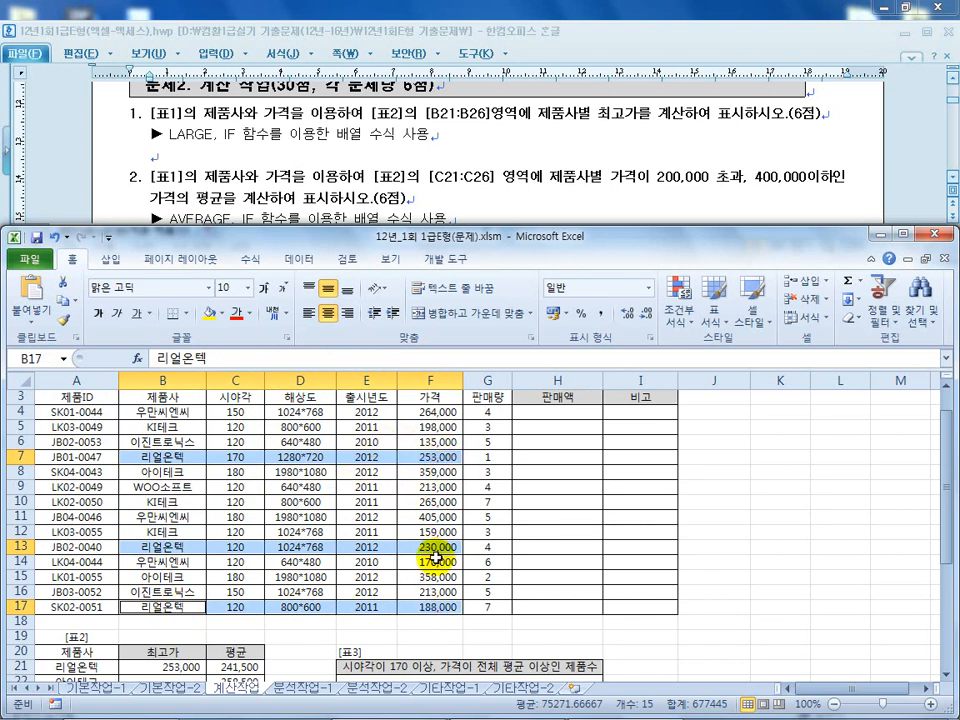
click(232, 635)
click(162, 667)
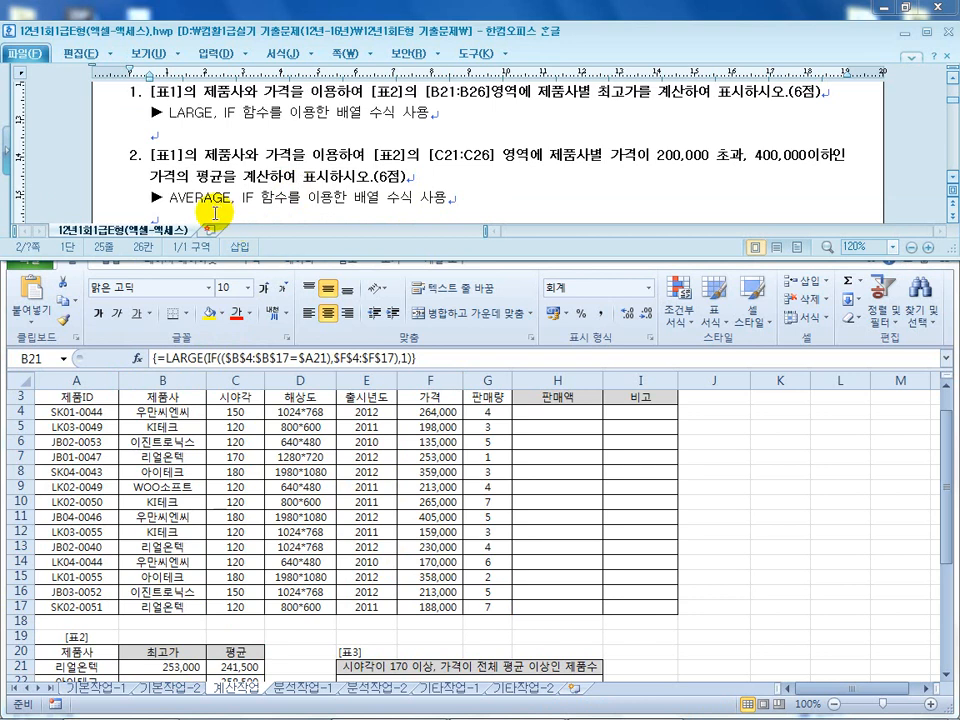
Check question 2's required functions in the exam document and, back in Excel, fill the B21 array formula down to B26
scroll(251, 199, down, 1)
double_click(244, 156)
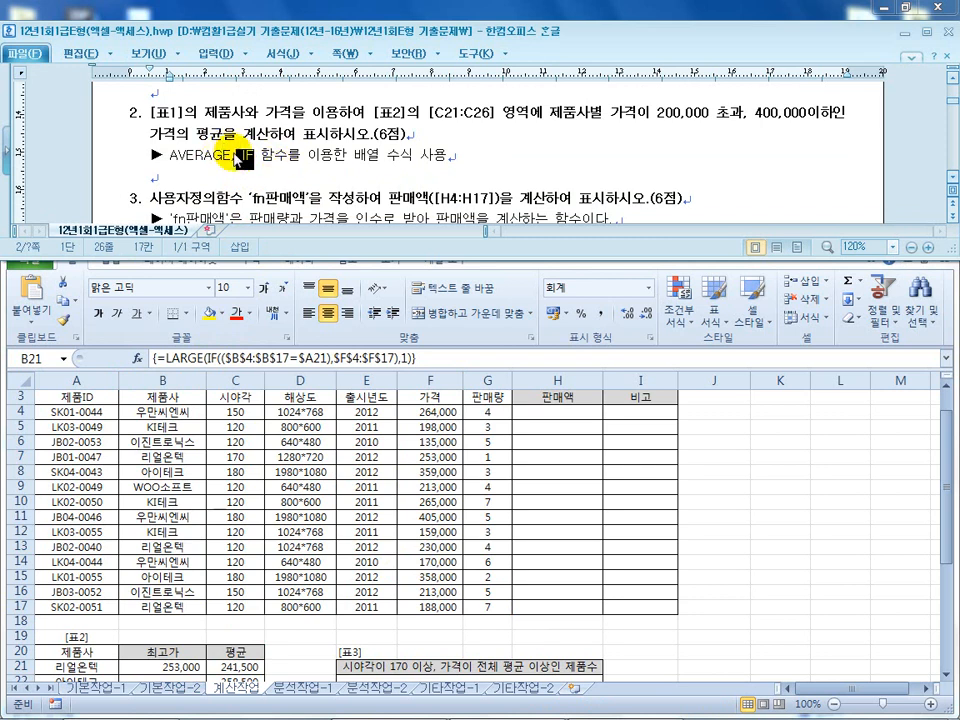
drag(258, 156, 188, 158)
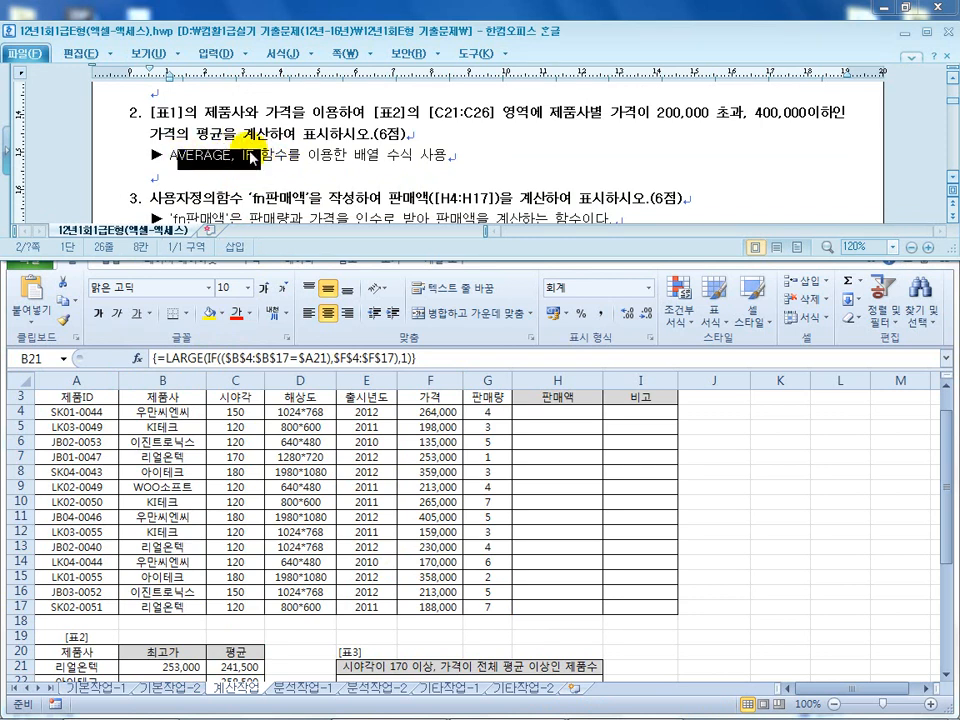
click(193, 160)
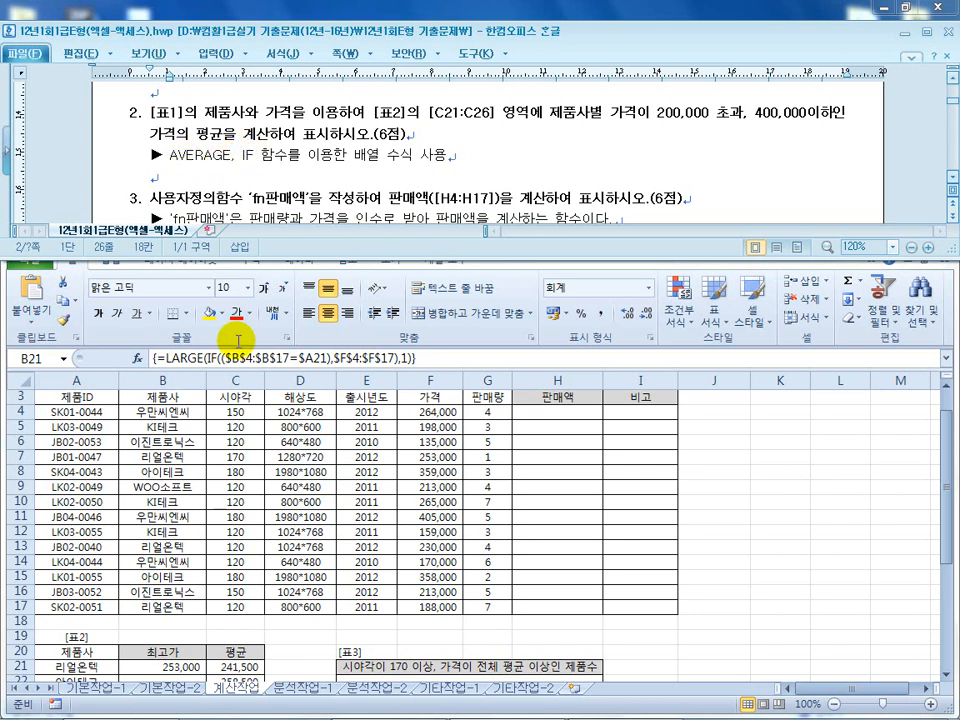
click(179, 397)
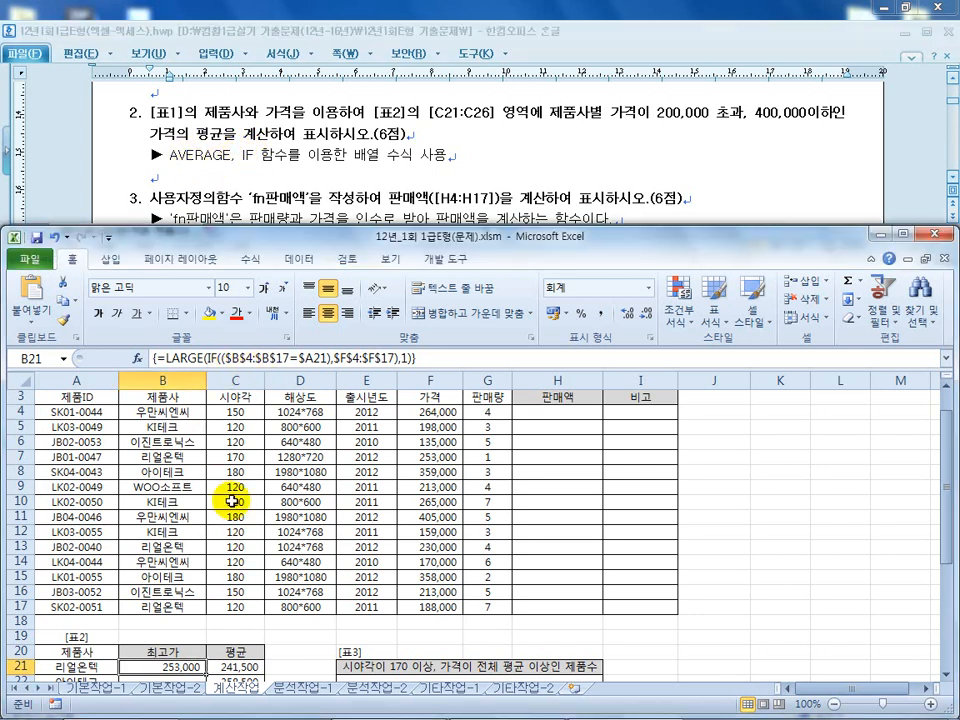
scroll(190, 450, down, 2)
drag(205, 584, 200, 660)
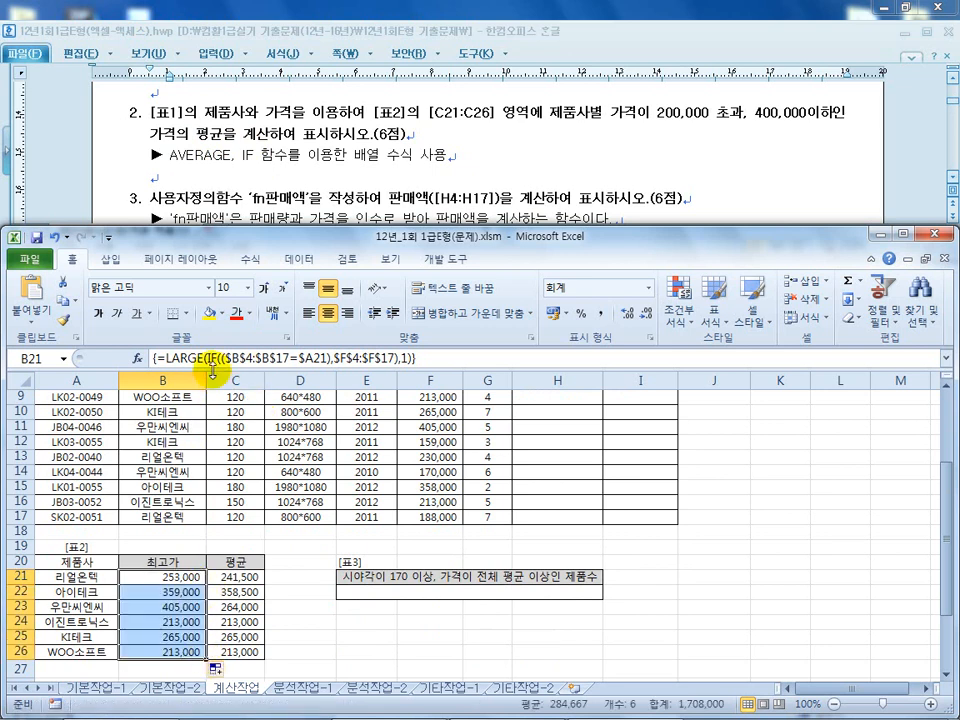
Try to replace the IF in B21 with a product, =LARGE(($B$4:$B$17=$A21)*$F$4:$F$17),1), entered as an array formula
click(187, 578)
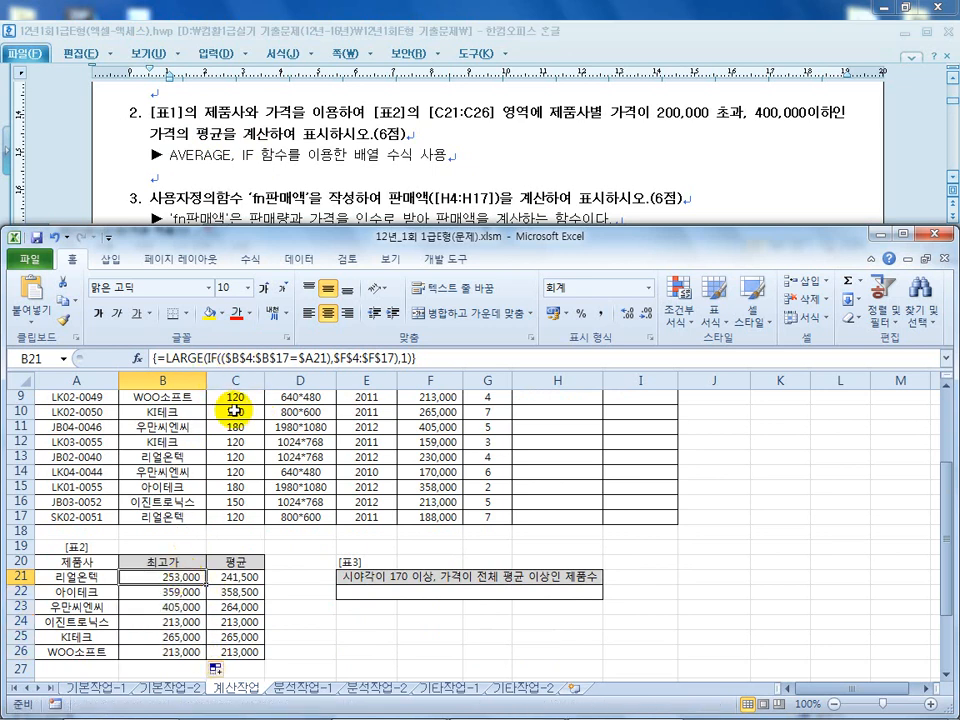
double_click(209, 358)
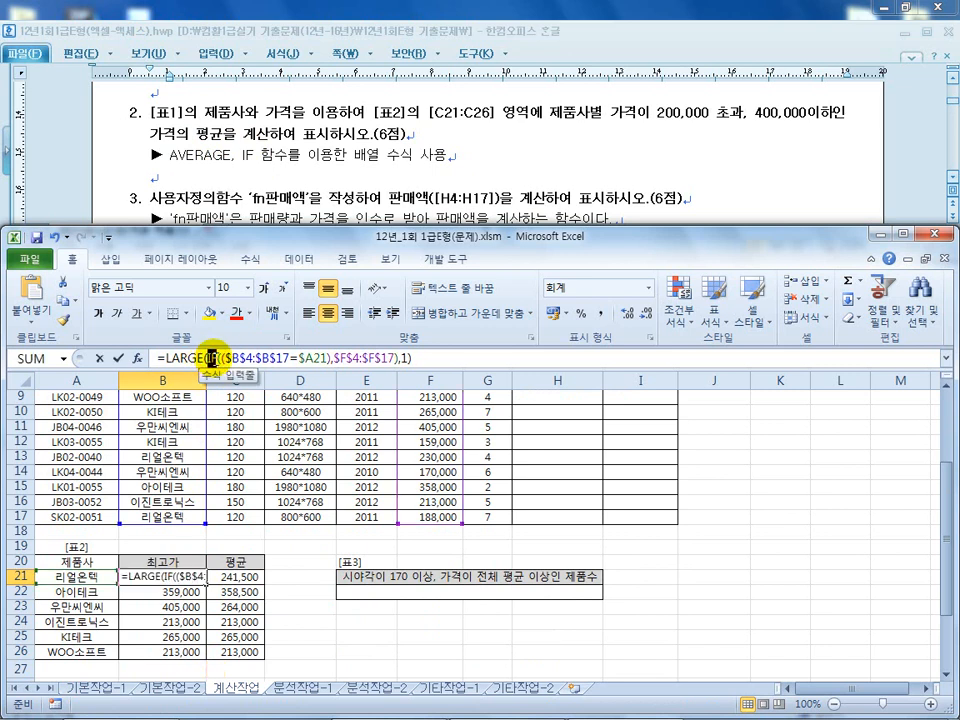
key(Delete)
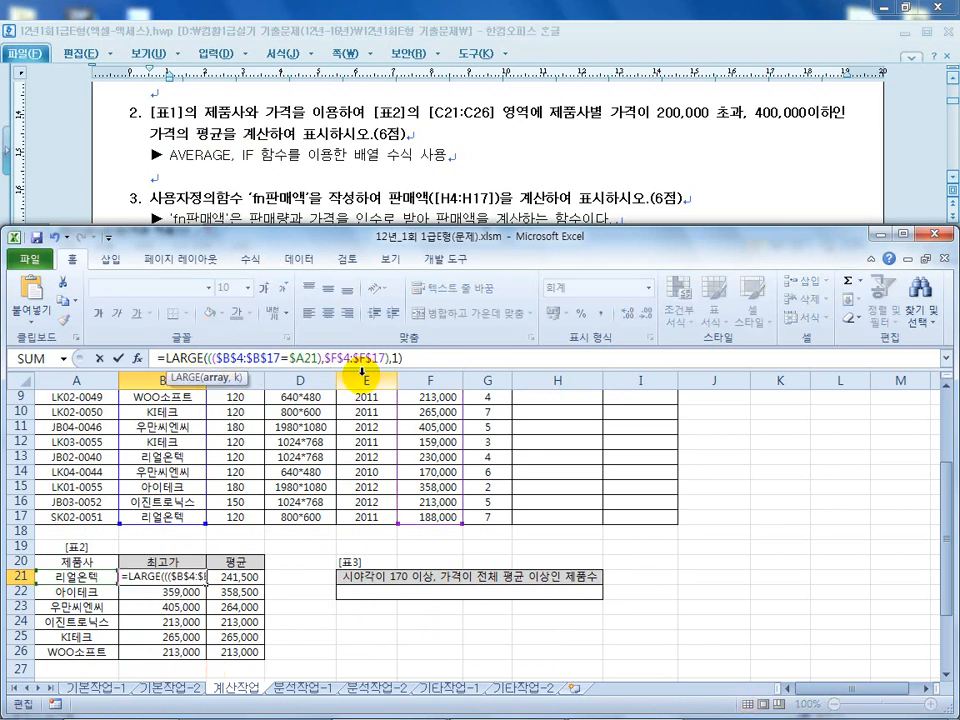
key(Delete)
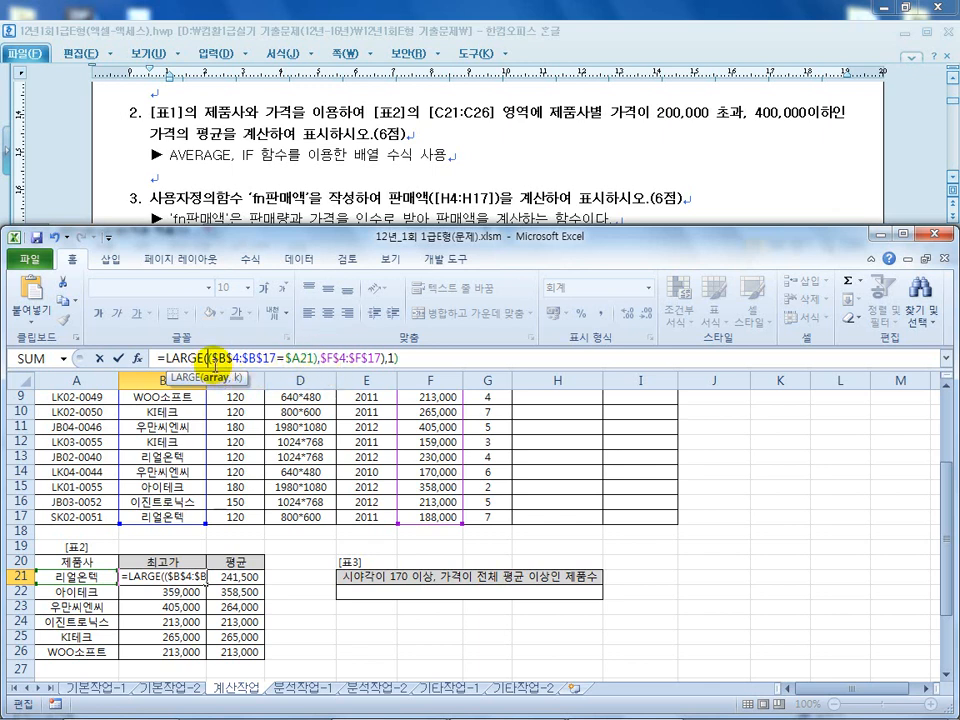
click(320, 360)
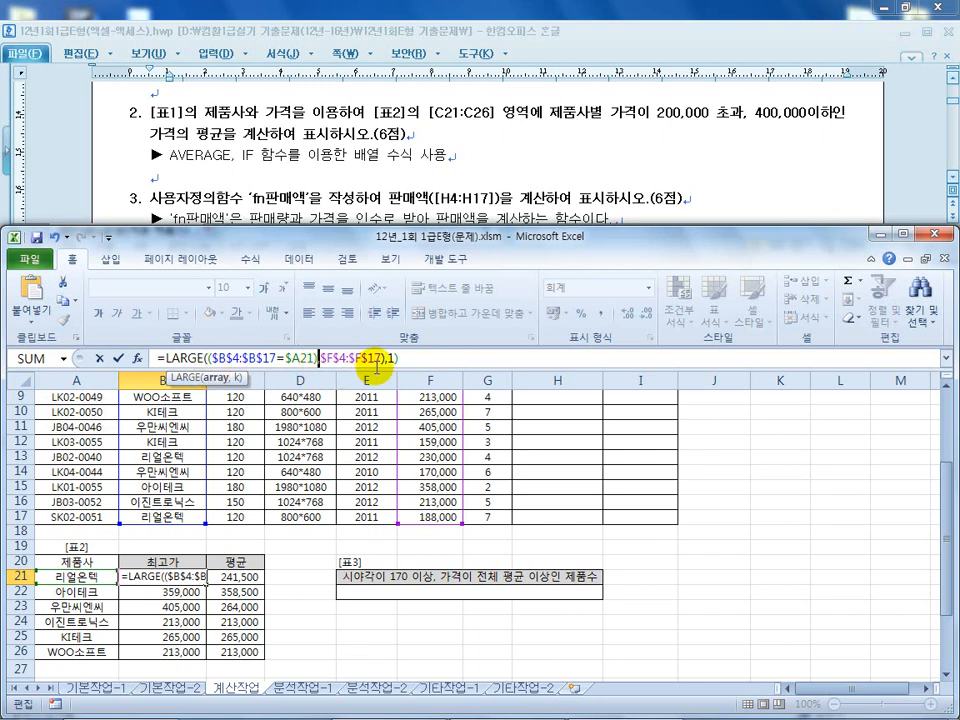
text(*)
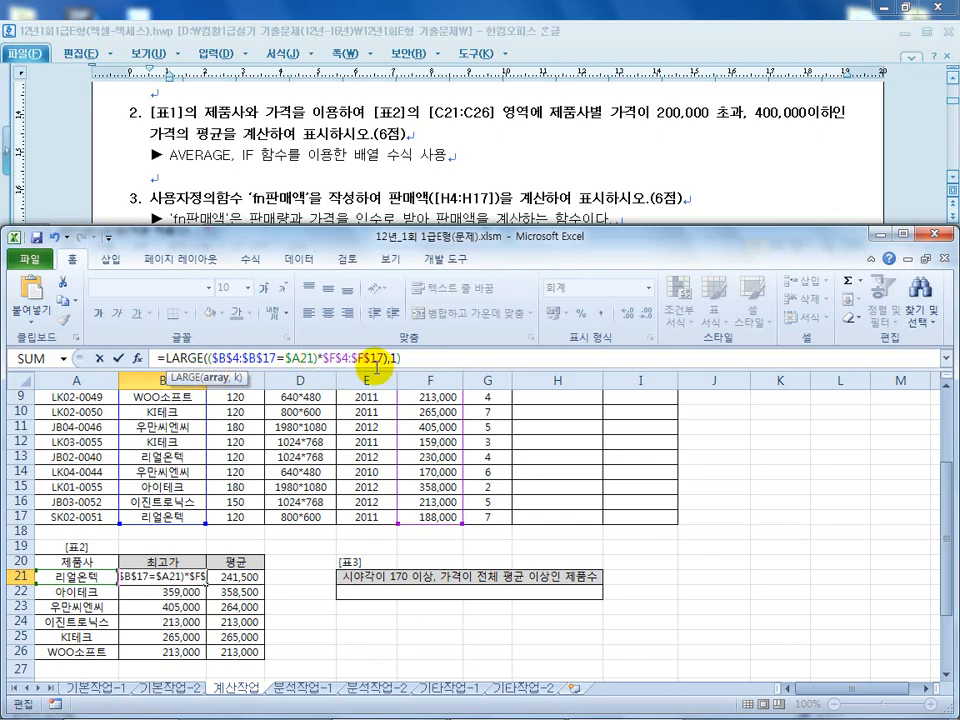
click(434, 358)
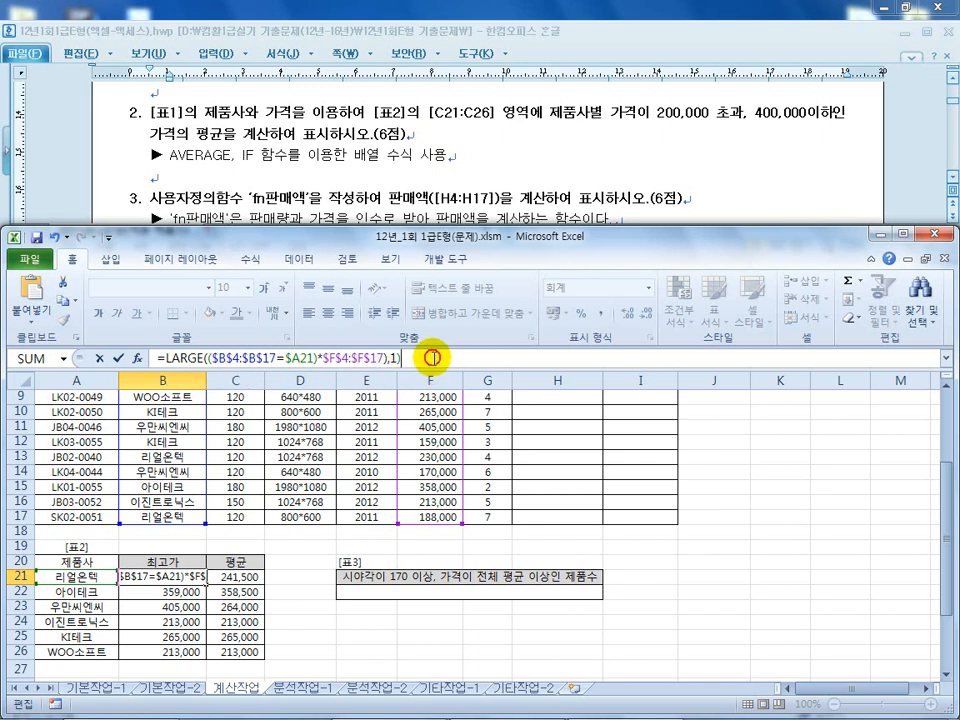
key(ctrl+shift+Return)
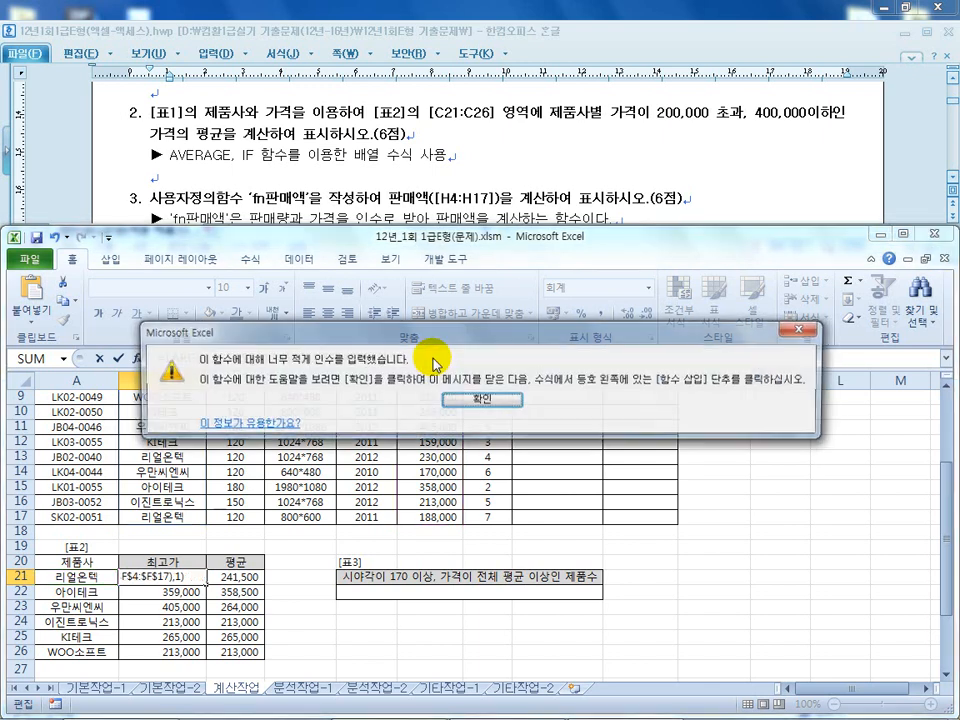
click(484, 396)
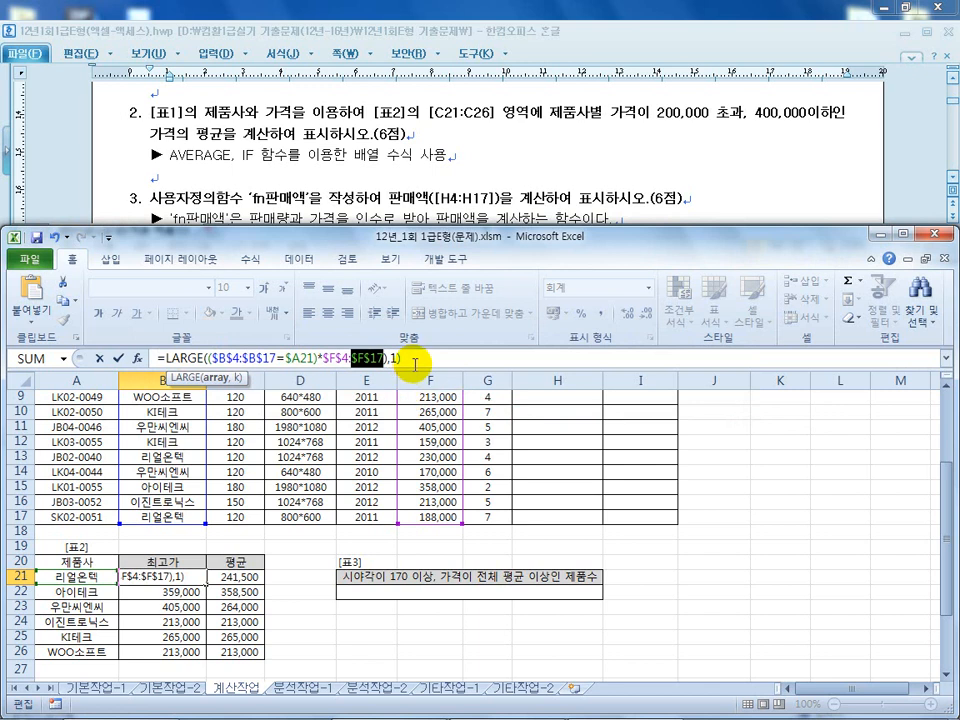
Try the array formula =LARGE(($B$4:$B$17=$A21)*$F$4:$F$17,1) in B21 and fill it down through B26
click(420, 360)
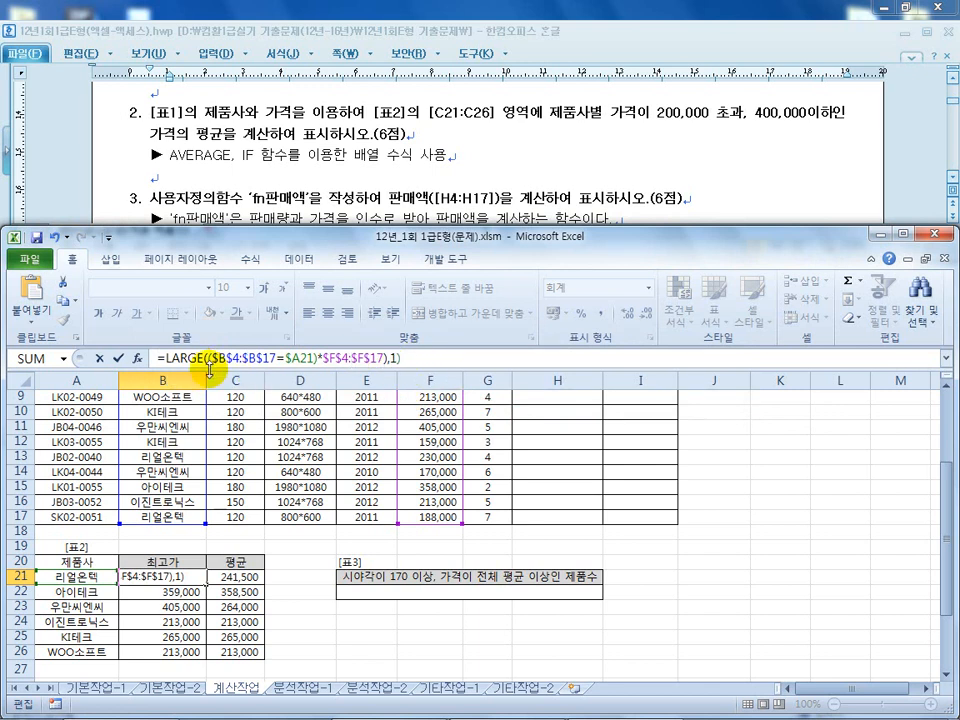
drag(207, 358, 318, 360)
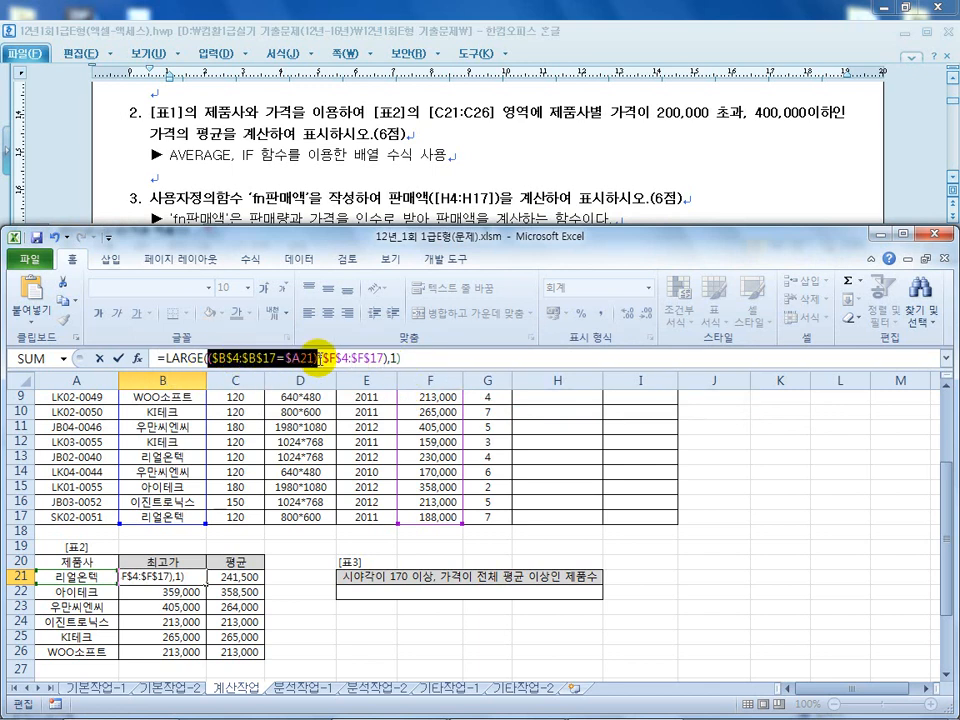
click(385, 358)
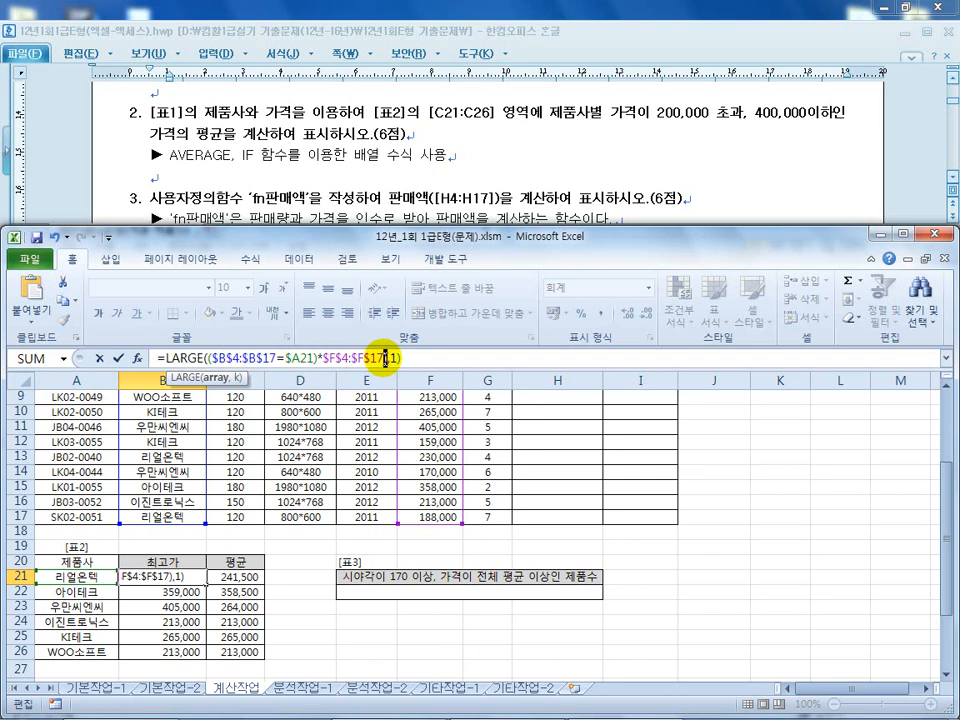
click(196, 358)
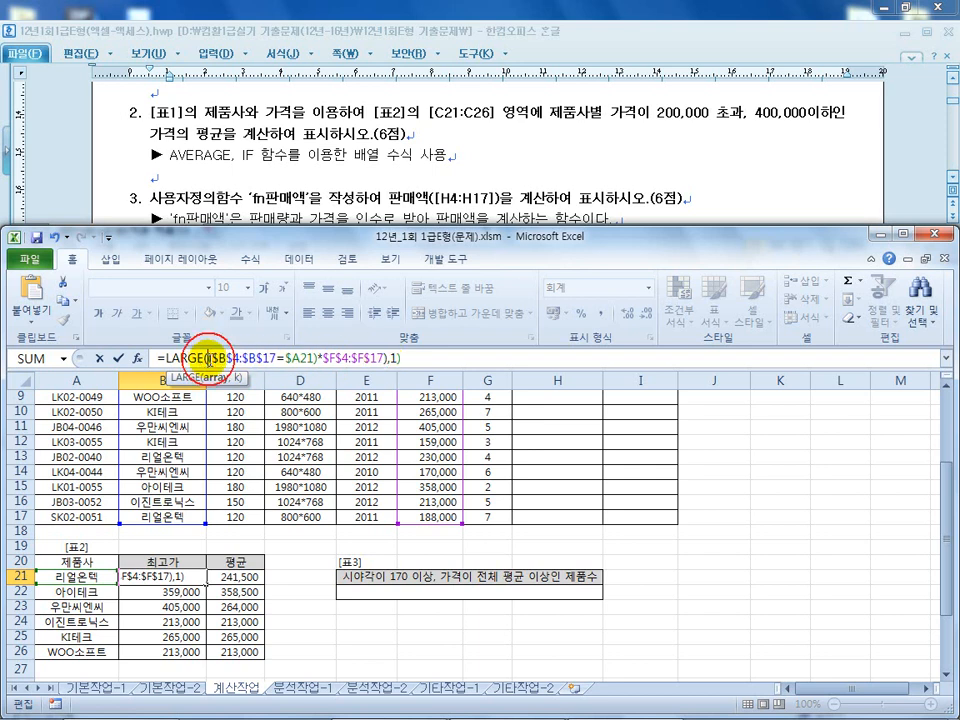
click(385, 358)
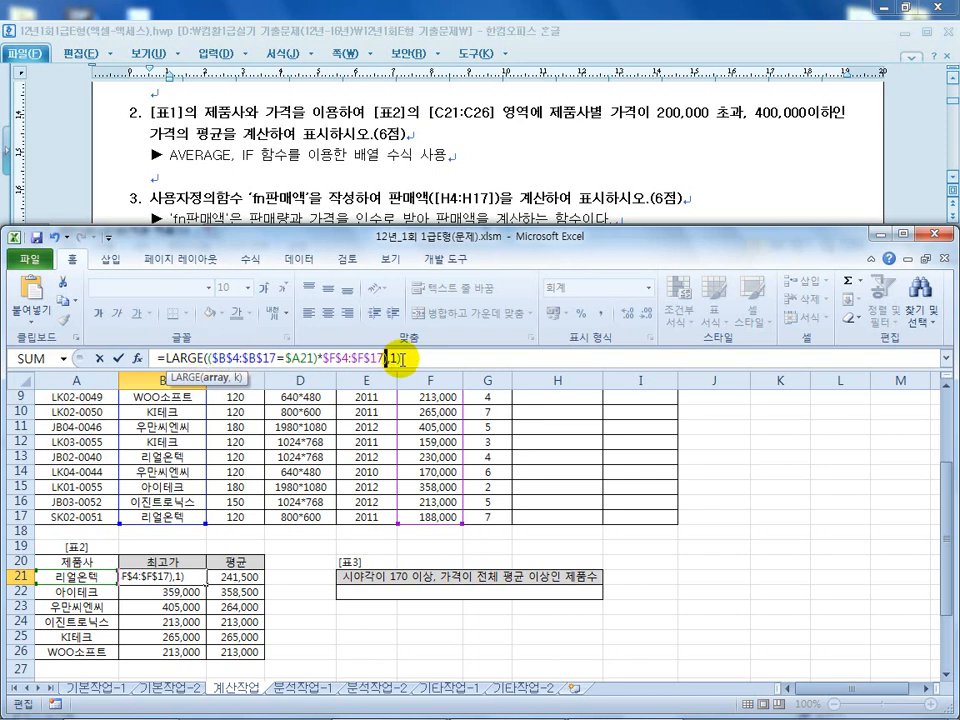
click(399, 358)
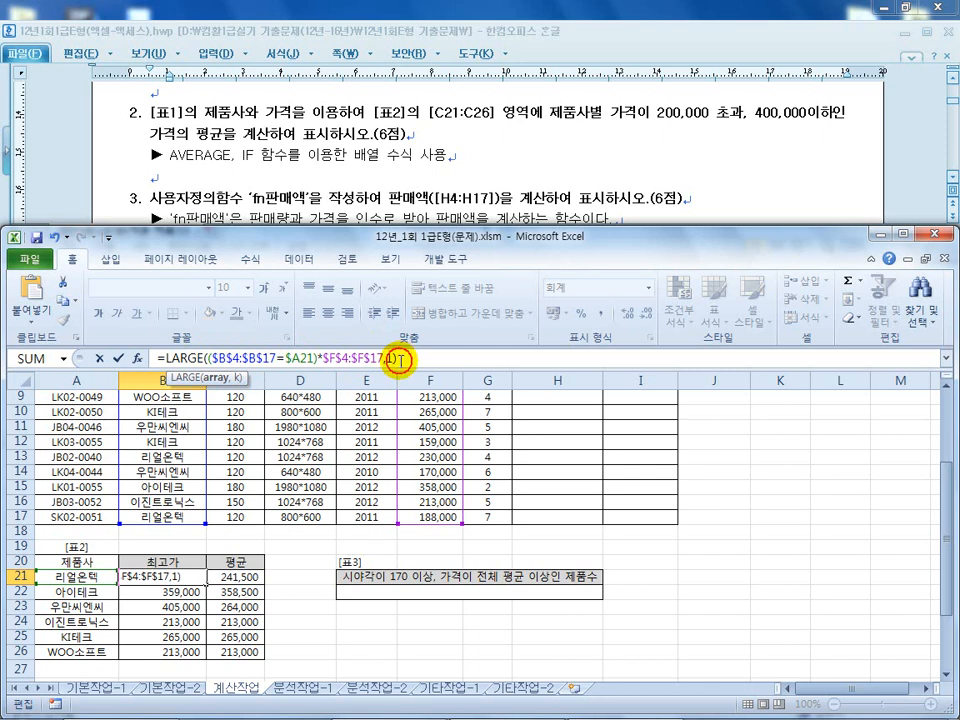
click(207, 357)
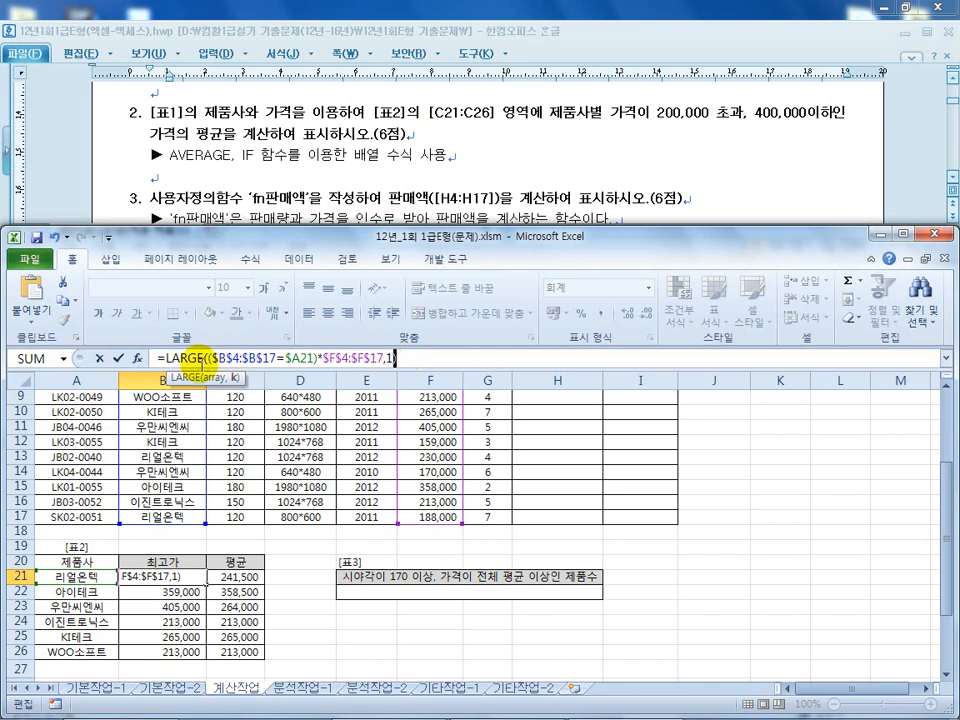
text(()
click(412, 358)
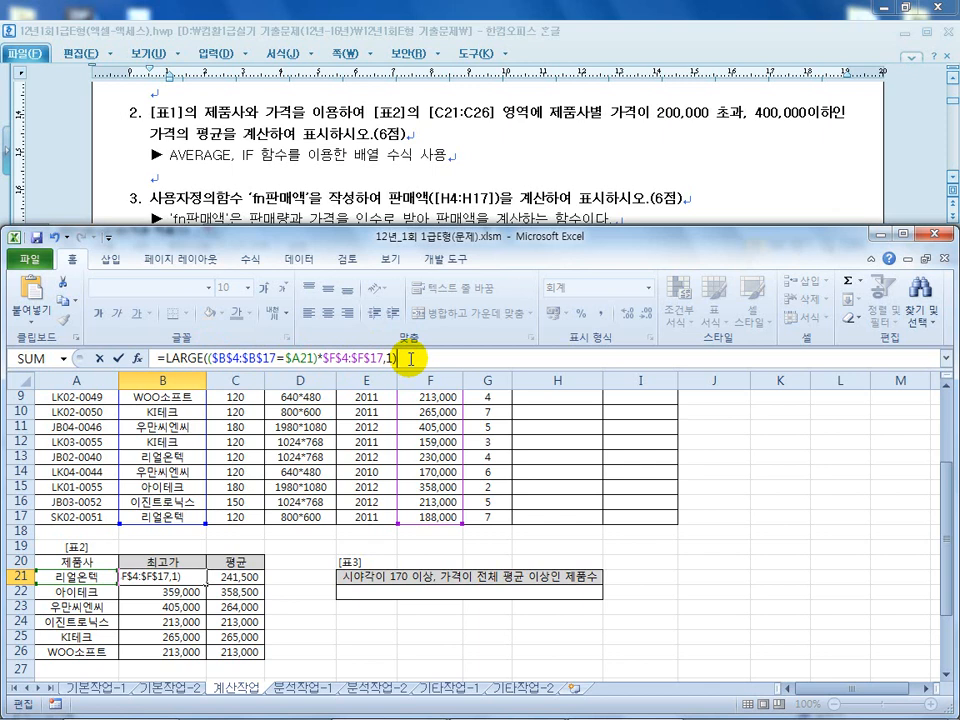
key(ctrl+shift+Return)
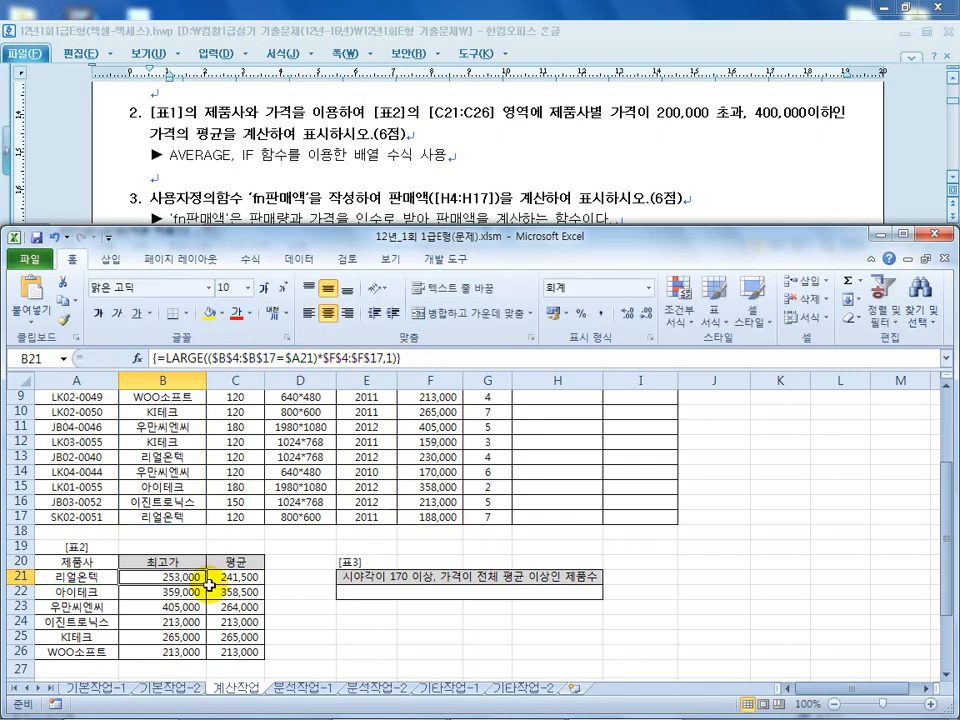
drag(210, 584, 204, 654)
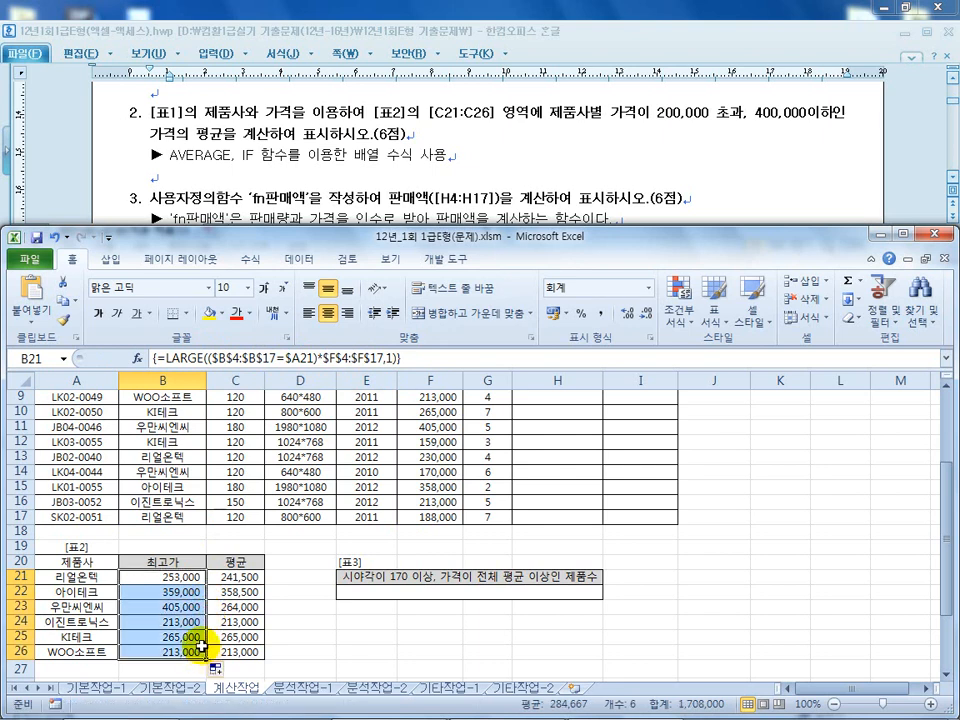
Undo the fill and the formula edits in B21, back to the IF-based LARGE array formula
key(ctrl+z)
key(ctrl+z)
key(ctrl+z)
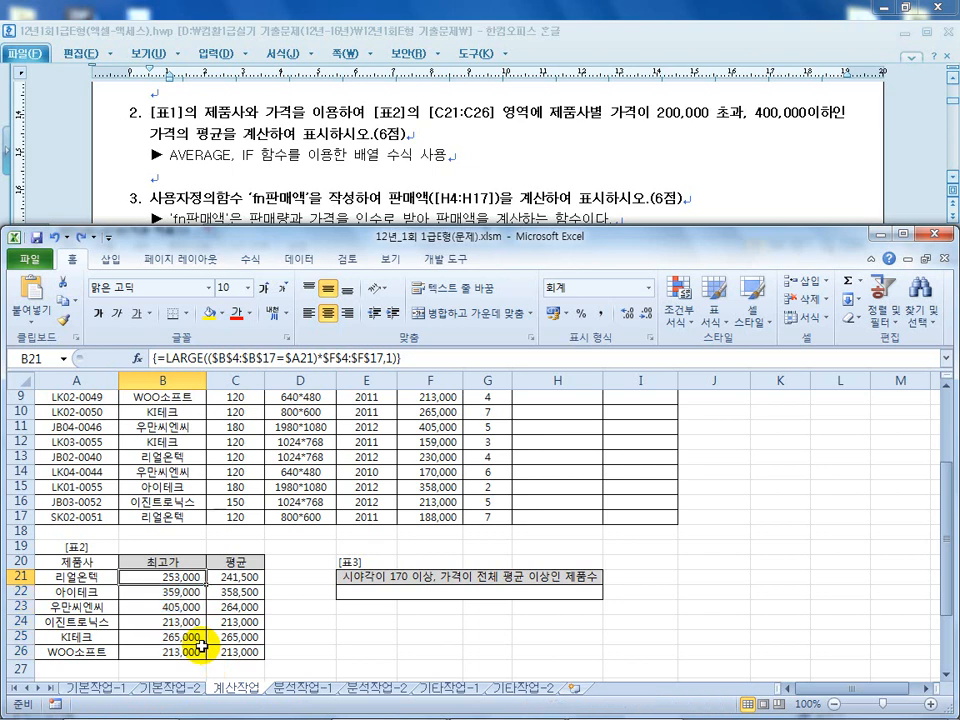
key(ctrl+z)
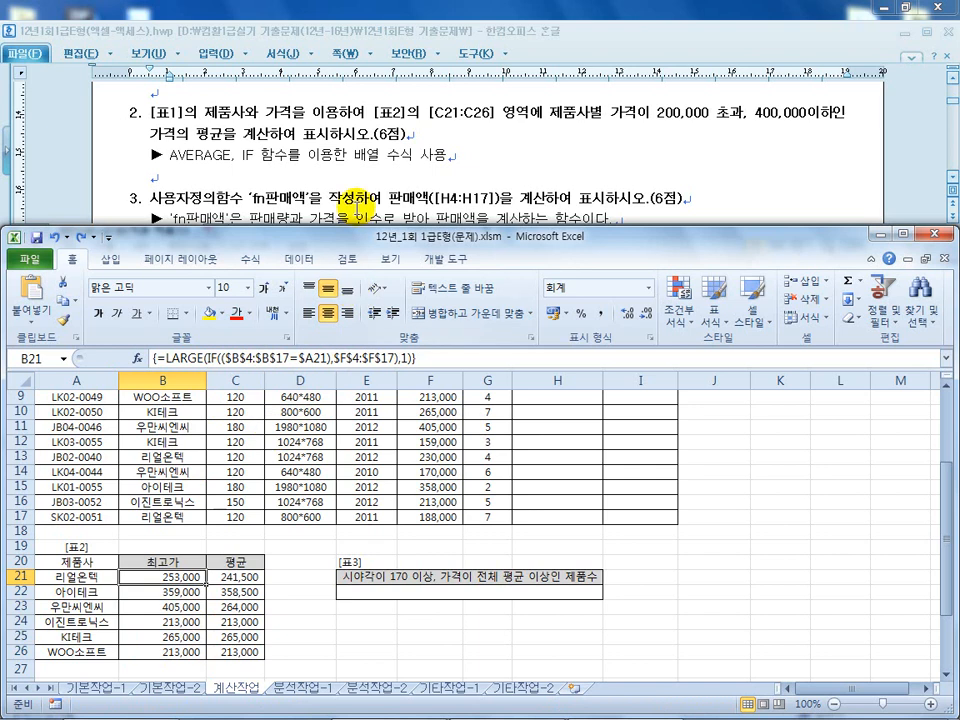
Switch to the Hangul exam document and examine question 3's requirements for the user-defined function fn판매액
click(267, 145)
scroll(267, 150, down, 1)
scroll(357, 207, down, 1)
scroll(357, 207, up, 1)
scroll(357, 207, down, 1)
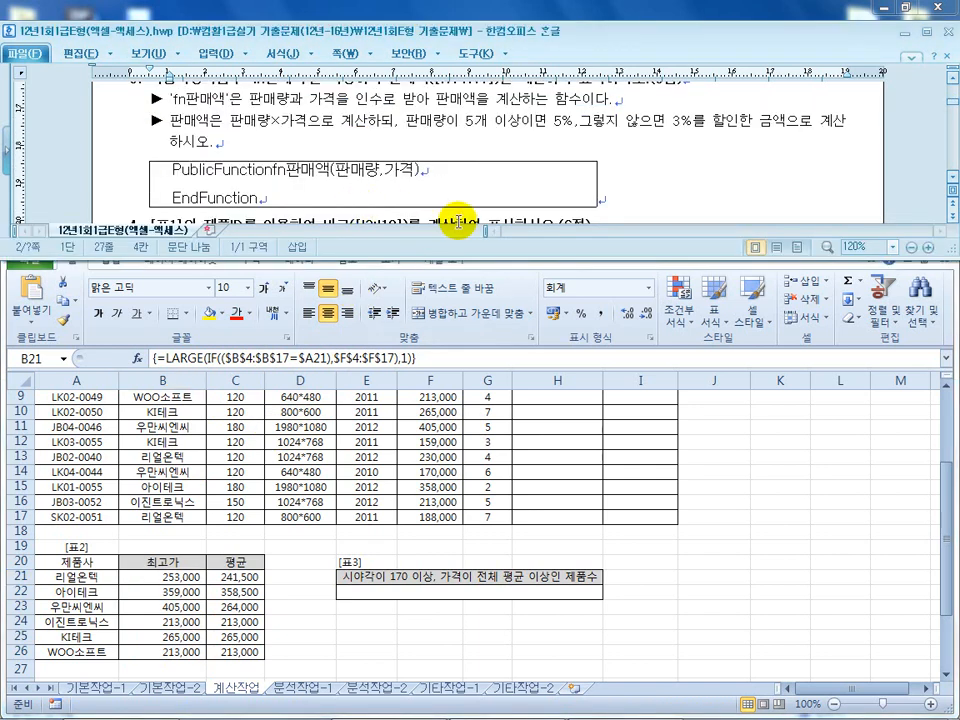
click(358, 148)
scroll(358, 148, up, 1)
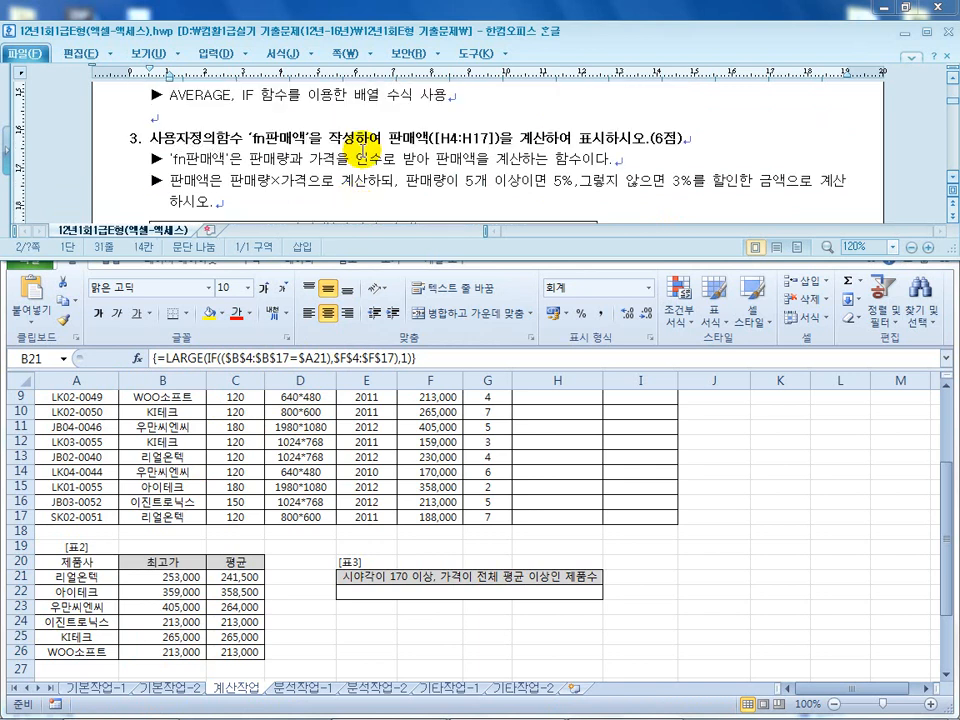
drag(357, 140, 405, 118)
drag(541, 145, 545, 163)
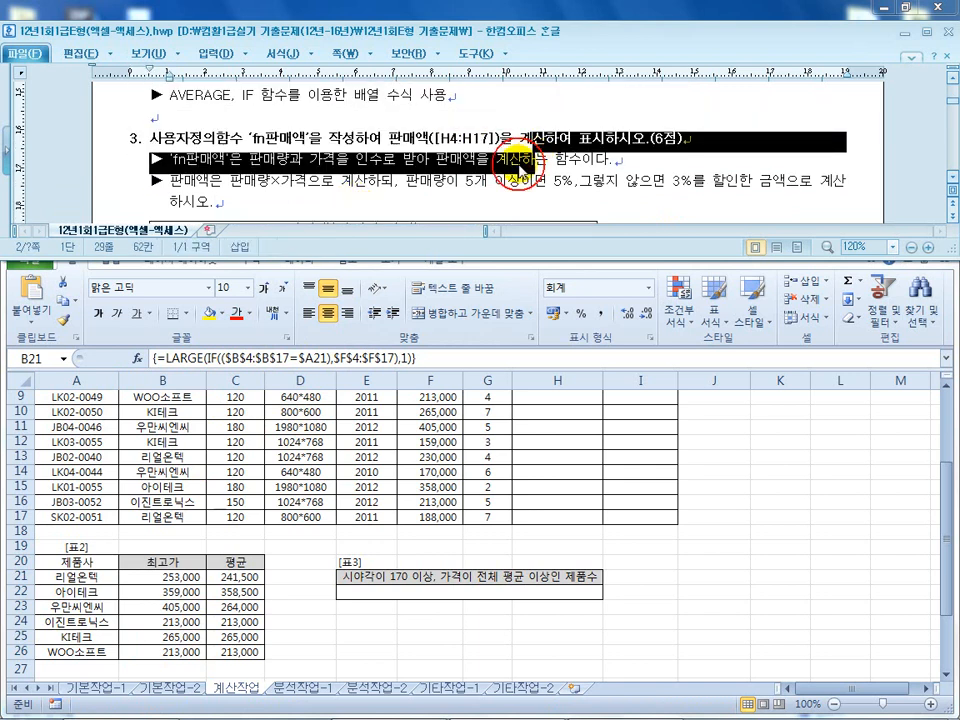
scroll(564, 178, down, 1)
drag(174, 175, 317, 197)
click(300, 189)
scroll(245, 170, down, 1)
Insert a space after "Public" and after "fn" in the boxed function declaration, and copy both lines including EndFunction
click(248, 148)
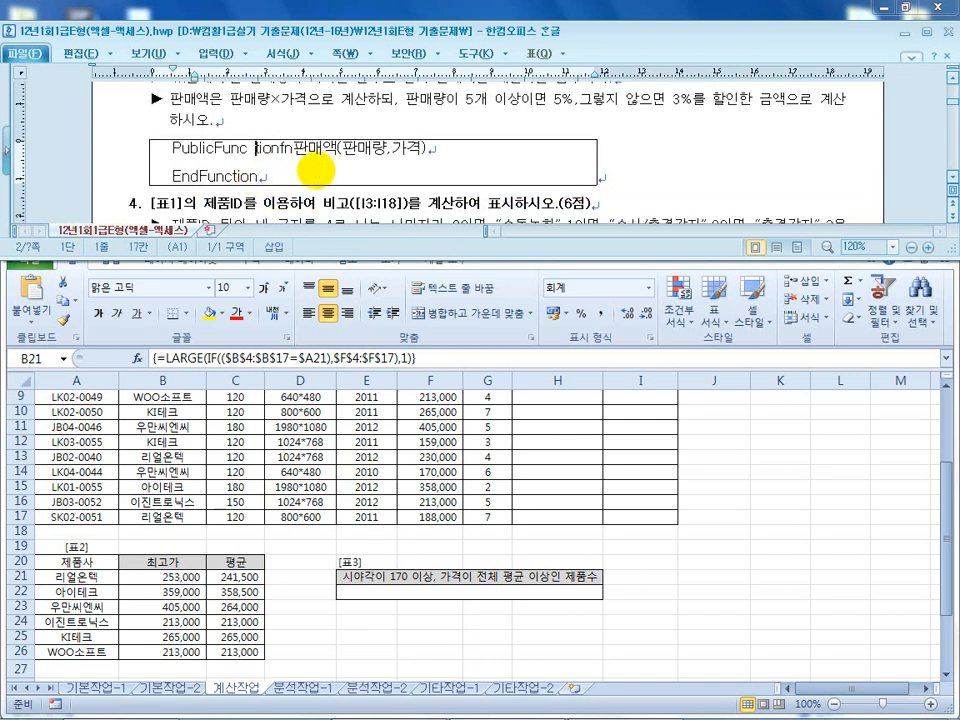
key(BackSpace)
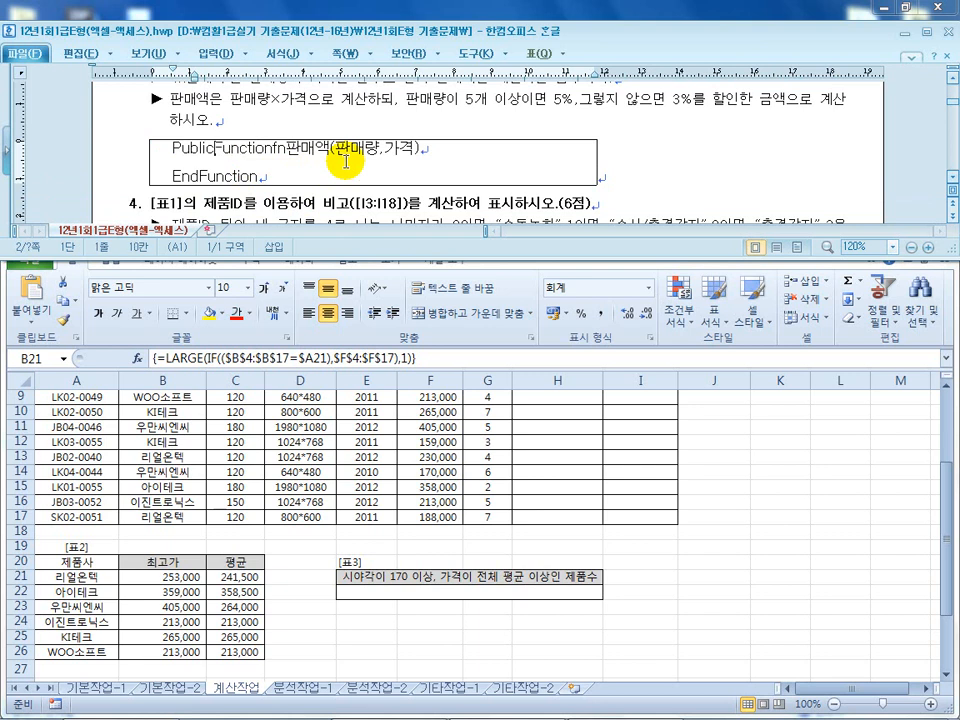
click(288, 151)
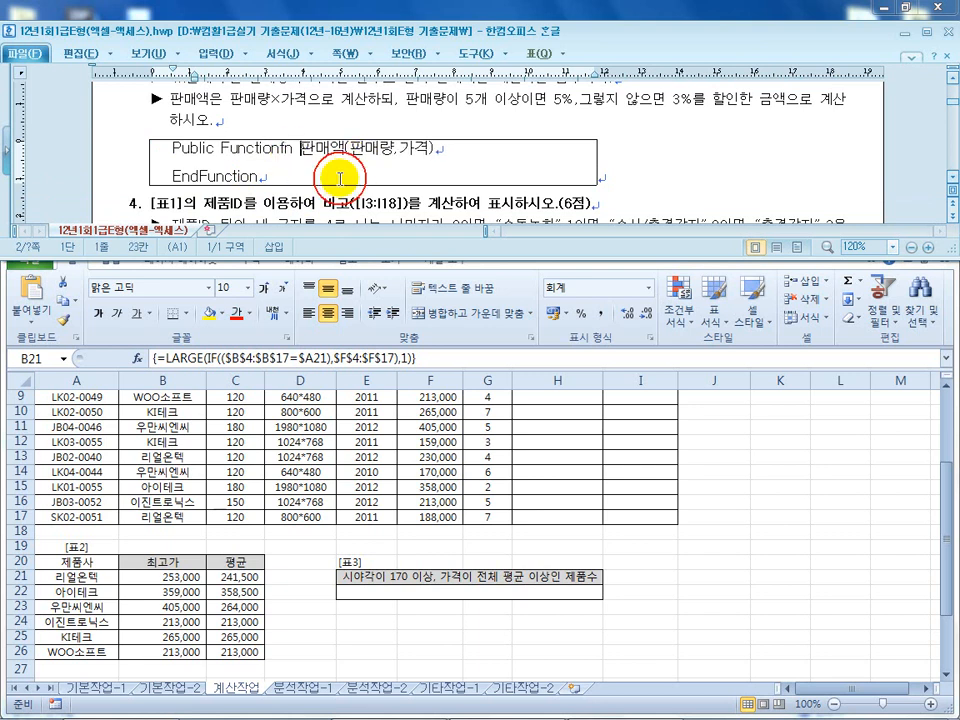
drag(256, 177, 168, 152)
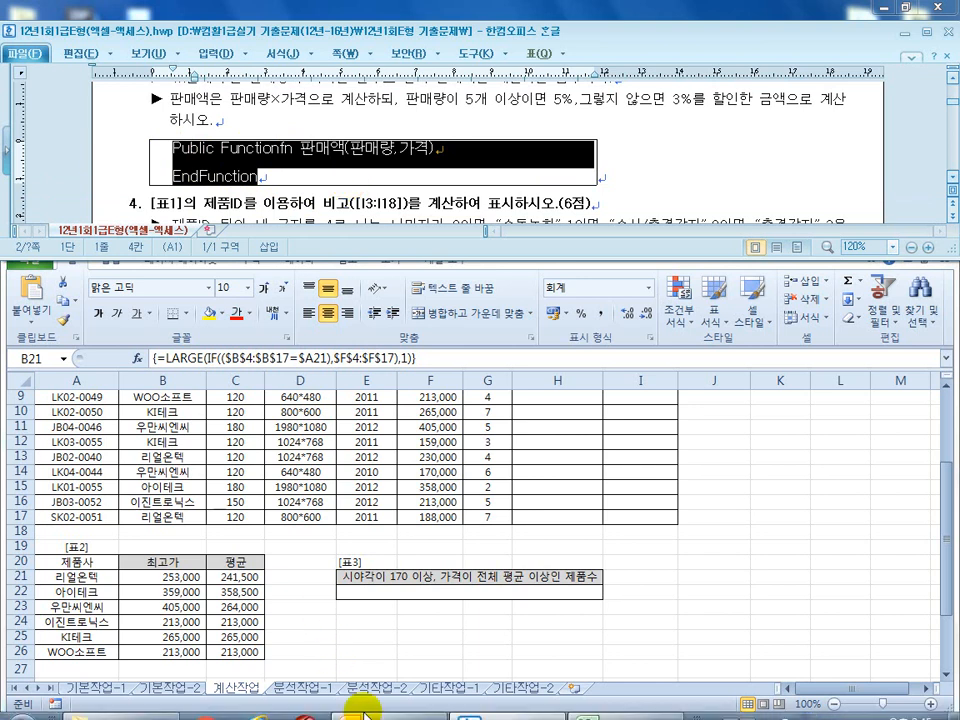
Switch to the Excel workbook, select cell H4 under 판매액, and open the Visual Basic editor
click(393, 637)
click(432, 547)
scroll(432, 547, up, 3)
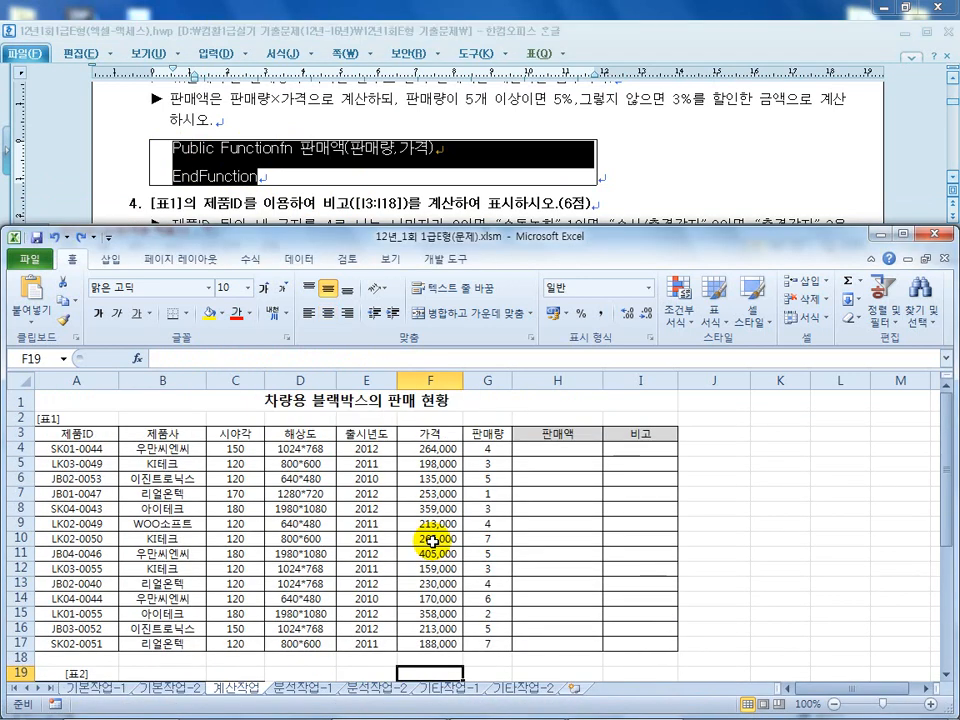
click(542, 120)
scroll(565, 154, up, 1)
click(552, 445)
click(553, 450)
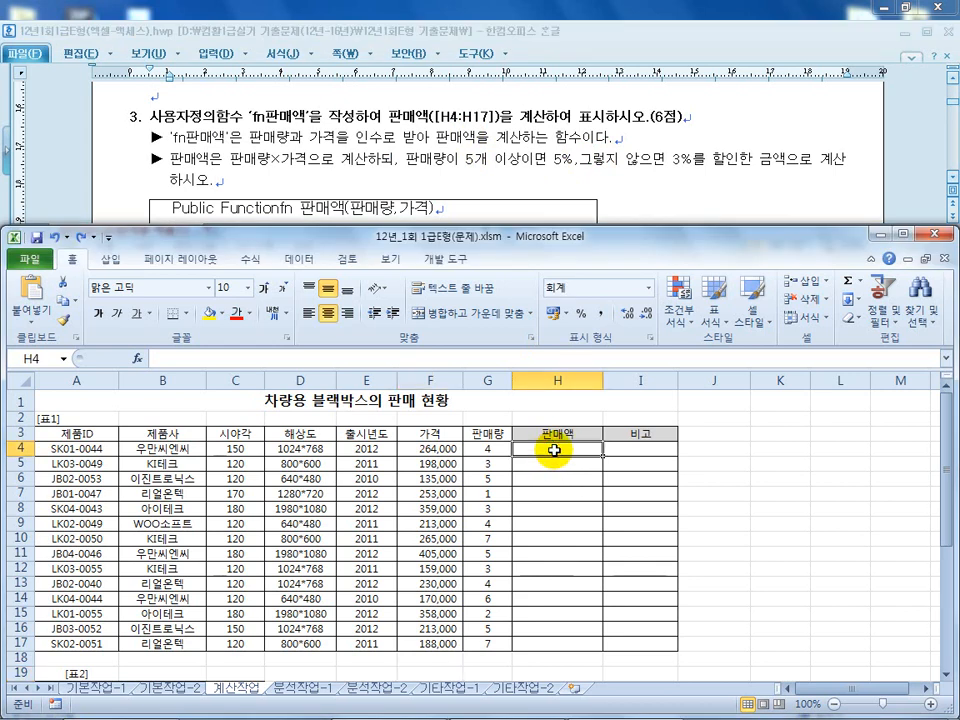
key(alt)
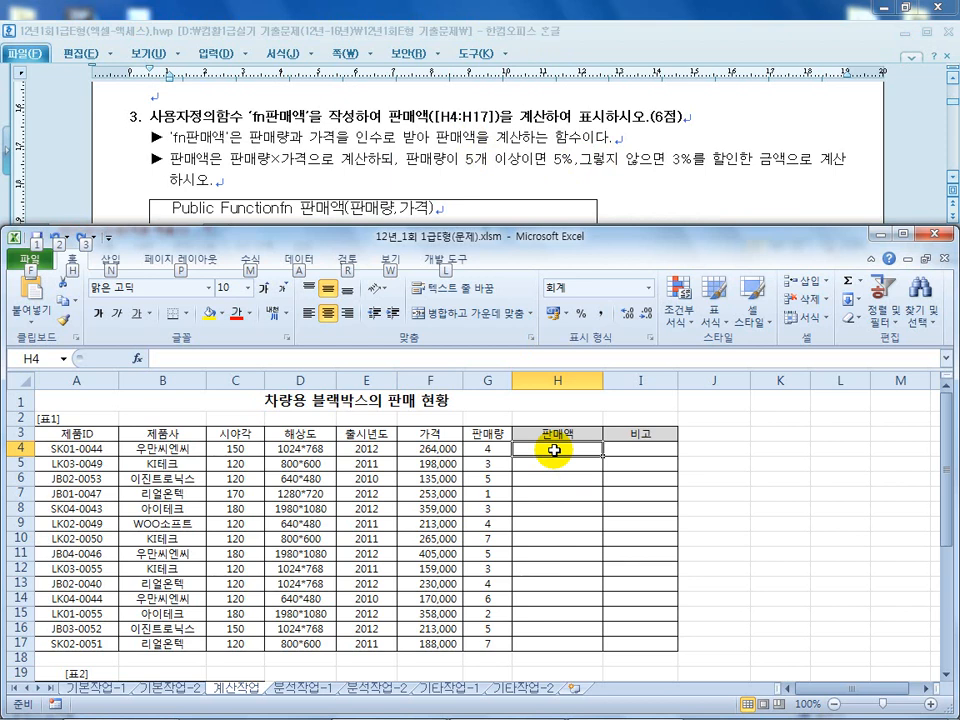
key(alt+F11)
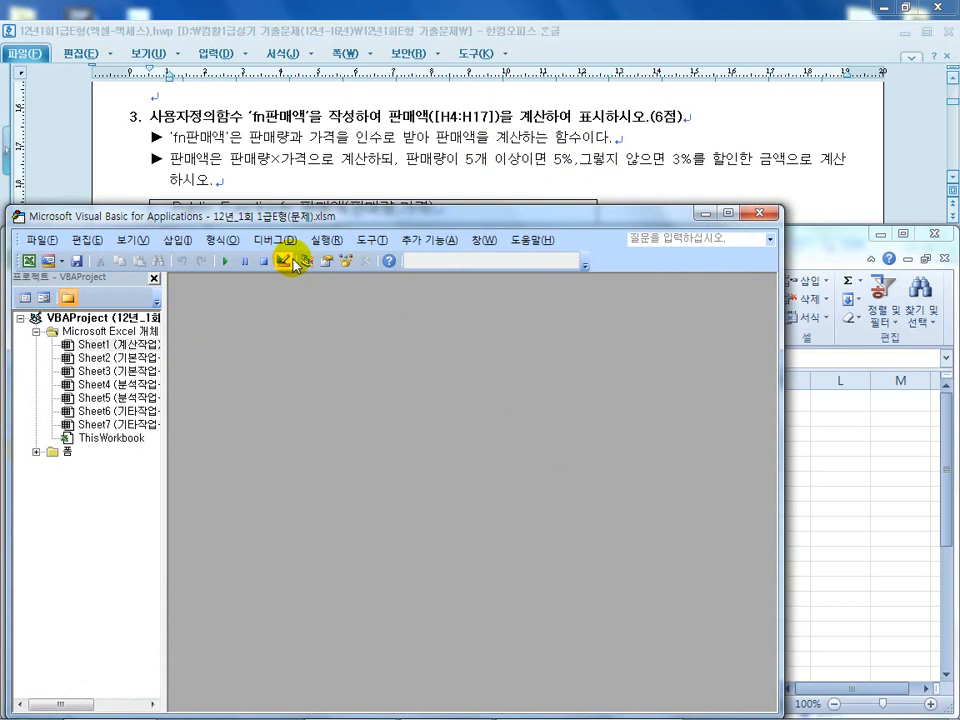
Insert a class module and a standard module into the VBA project, and close both code windows
click(177, 241)
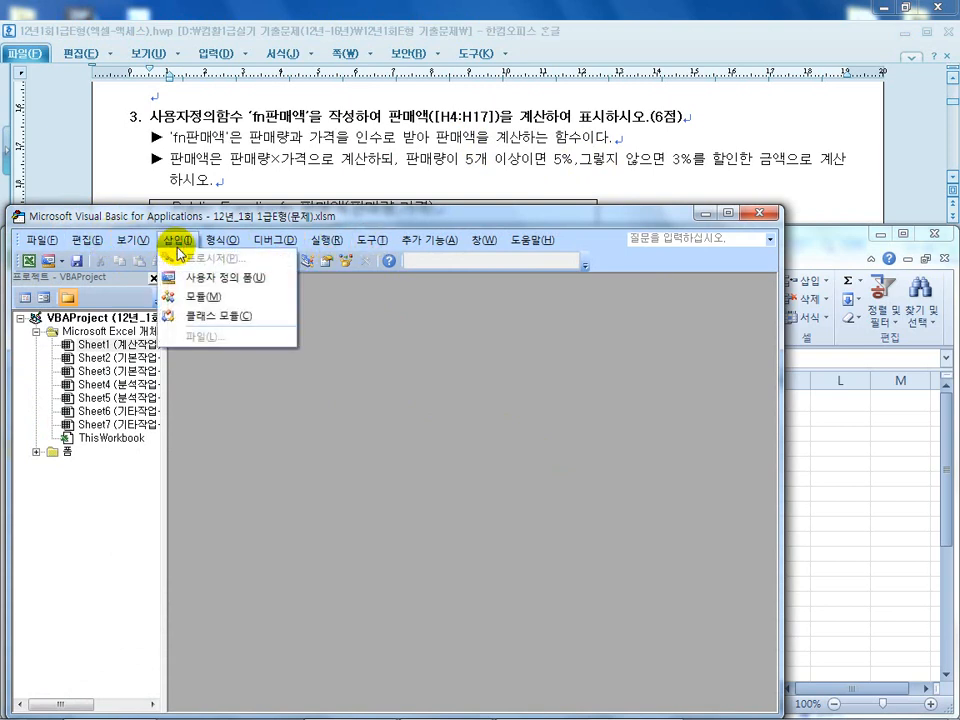
click(208, 318)
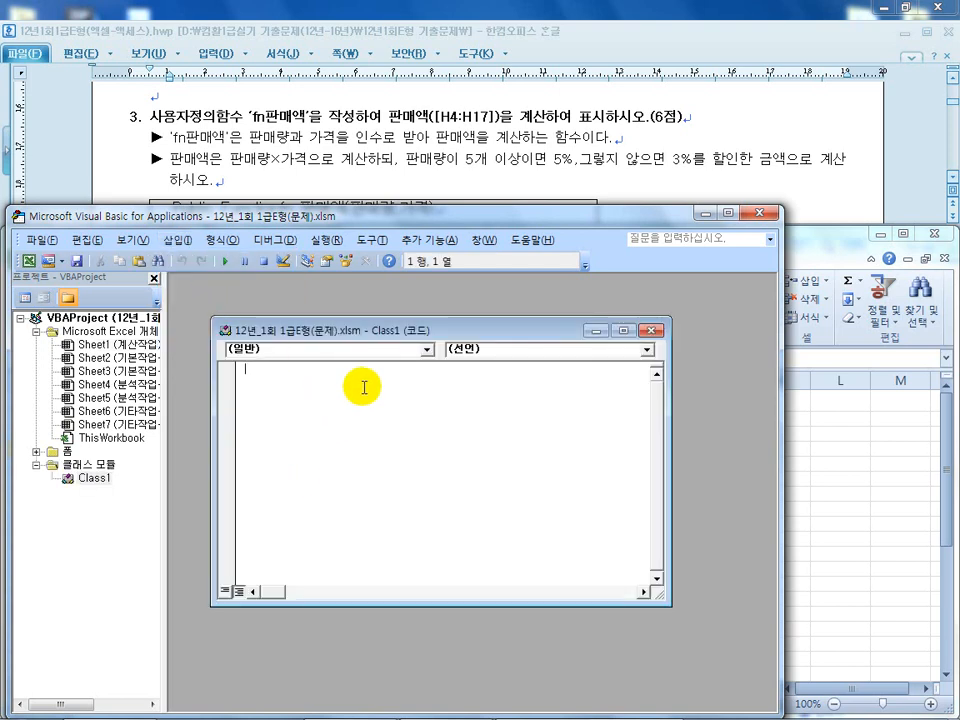
click(177, 240)
click(193, 305)
drag(328, 348, 363, 382)
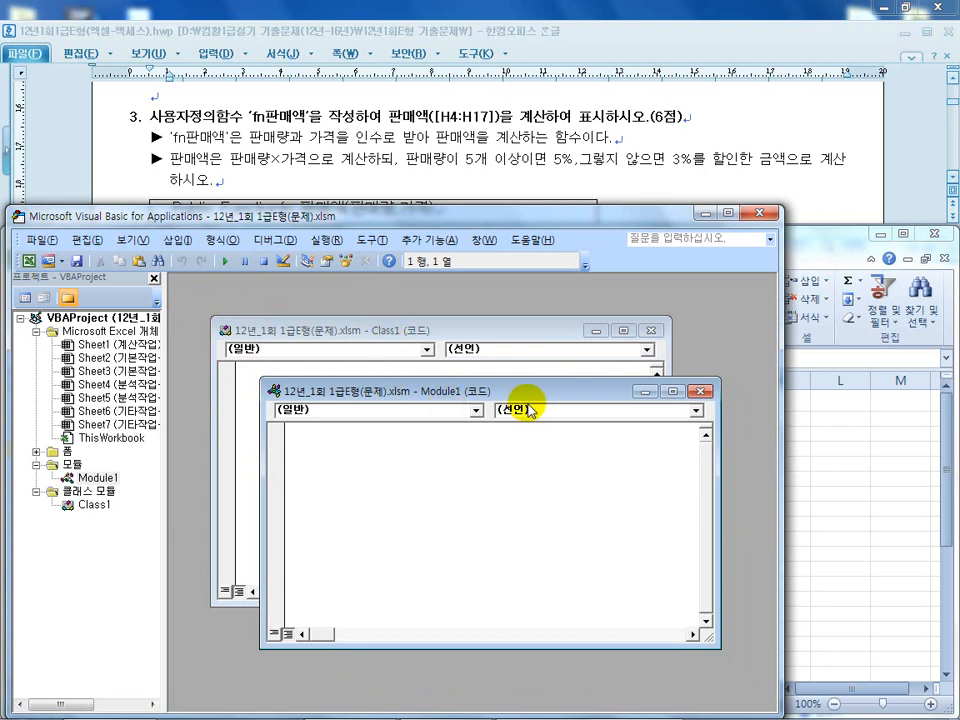
click(702, 390)
click(650, 330)
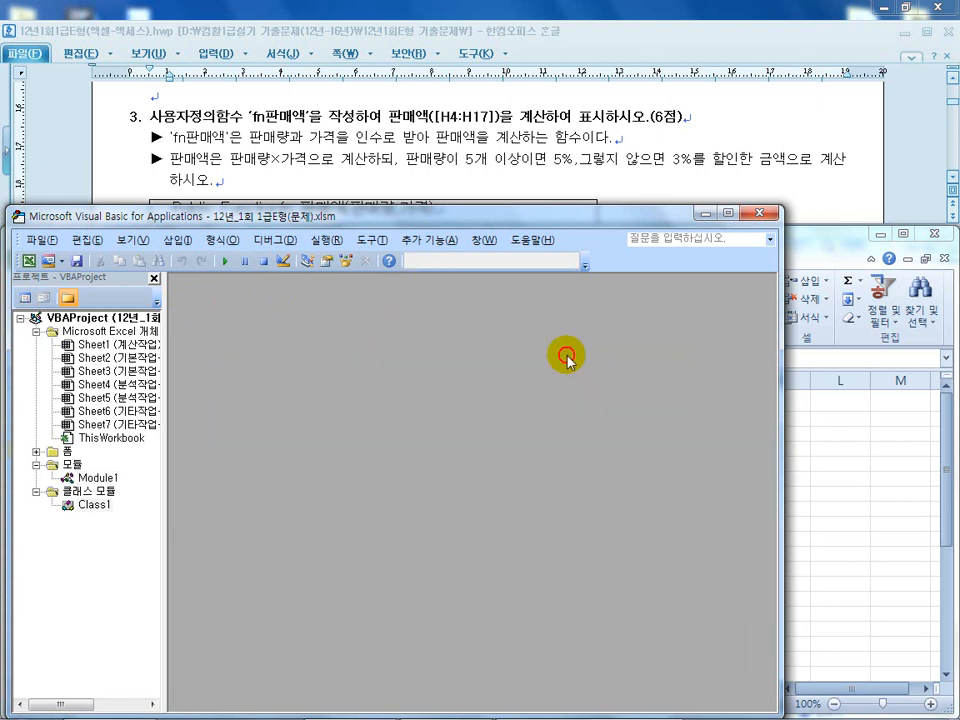
Remove Module1 and Class1 from the VBA project
right_click(98, 494)
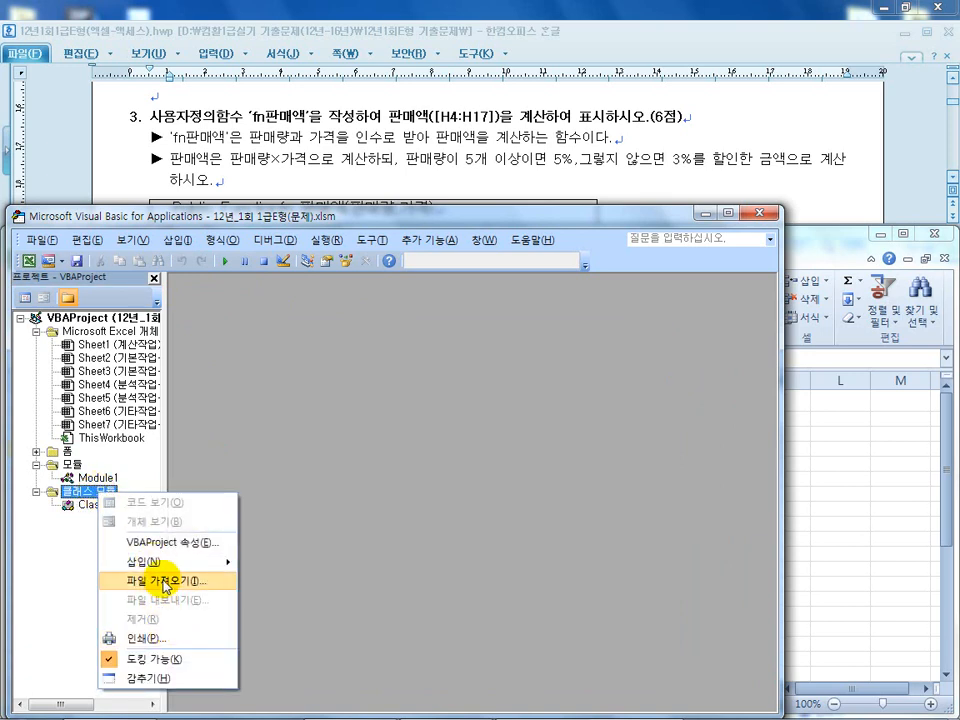
click(116, 493)
click(95, 479)
right_click(95, 480)
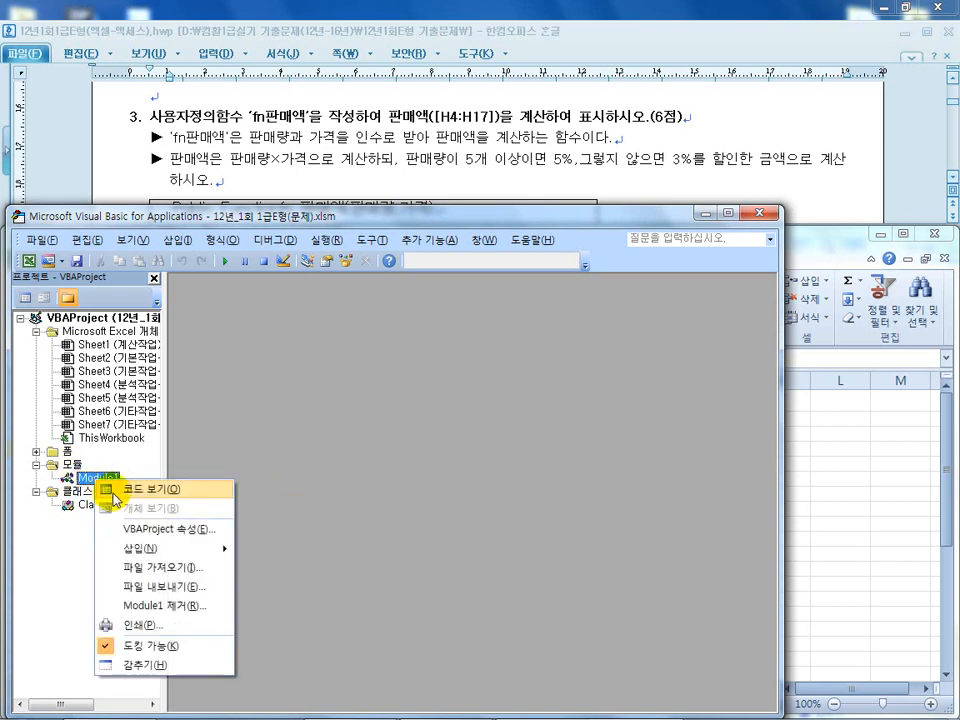
click(163, 607)
click(456, 422)
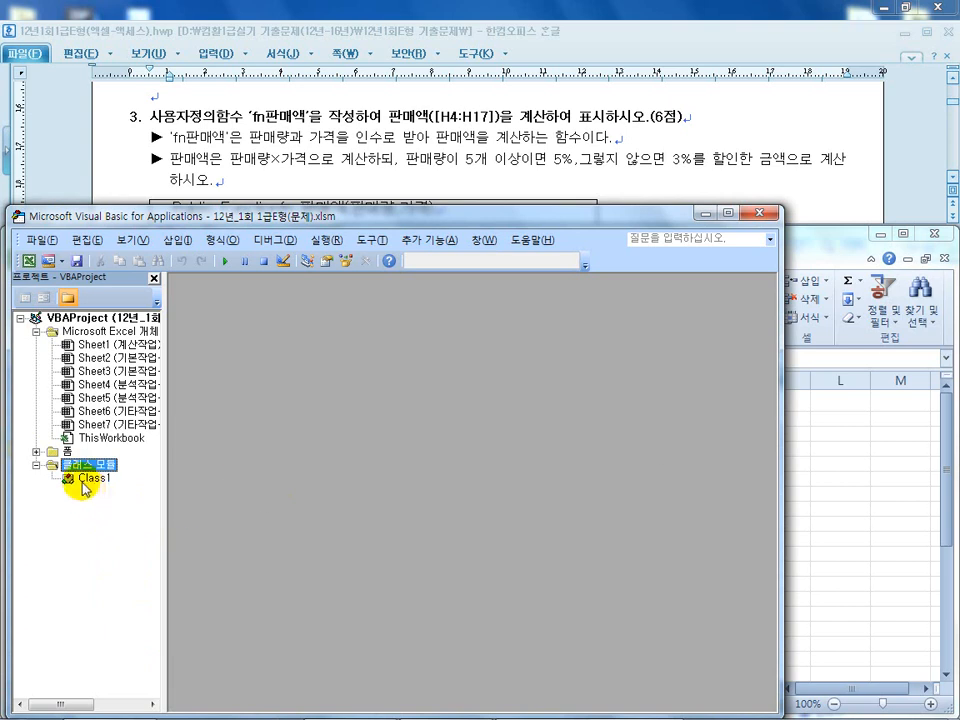
right_click(85, 482)
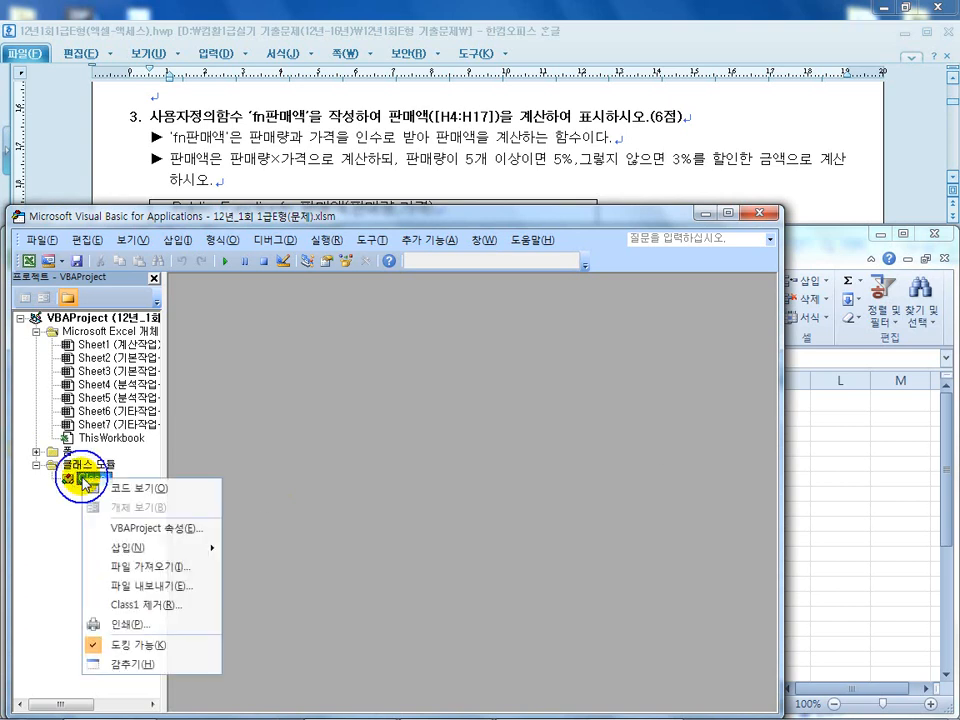
click(143, 606)
click(441, 428)
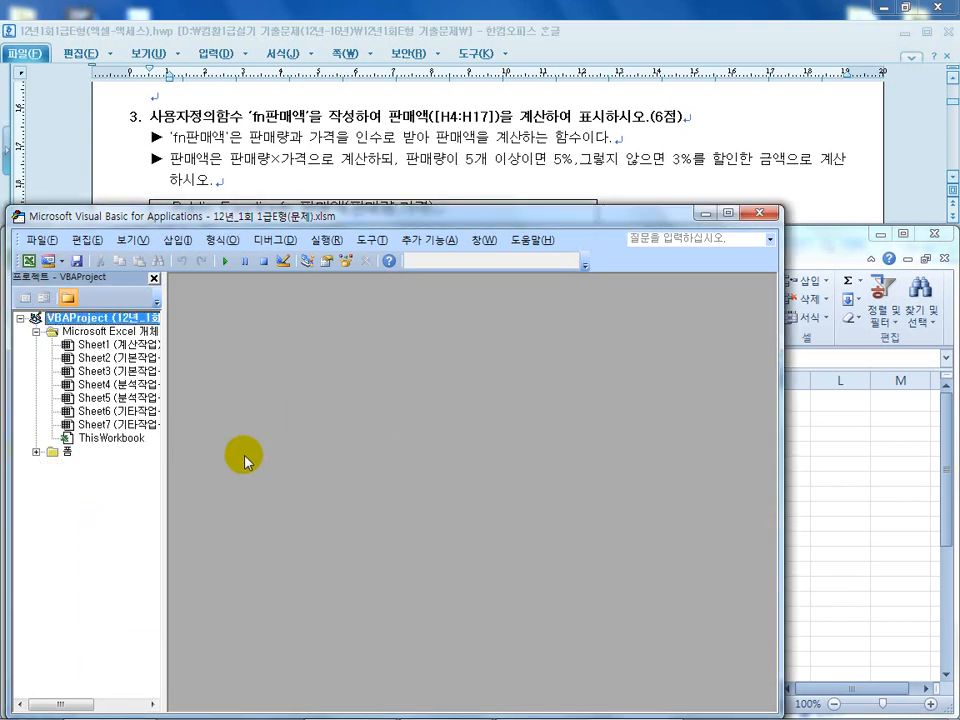
Insert a standard module and paste the copied lines "Public Functionfn 판매액(판매량,가격)" and "EndFunction" into it
click(176, 240)
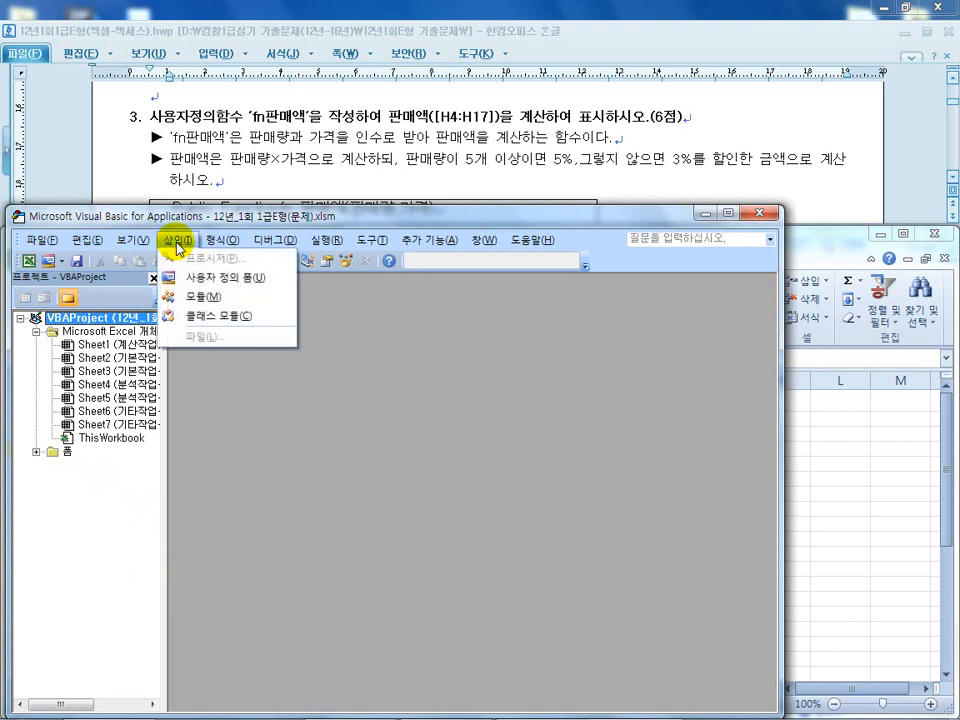
click(191, 300)
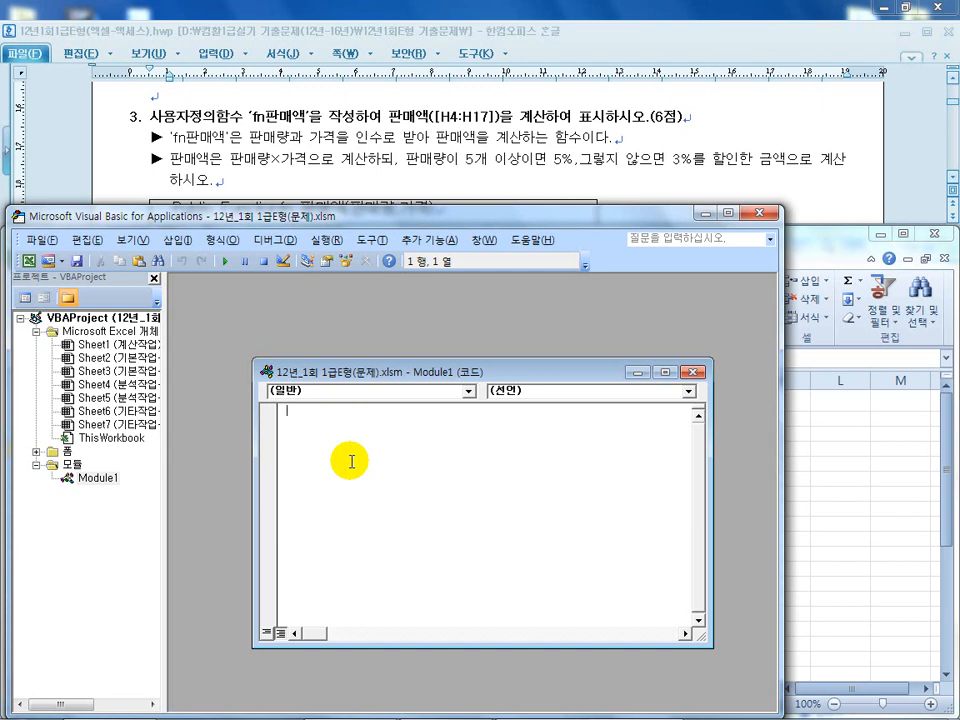
text(Public Functionfn 판매액(판매량,가격) EndFunction)
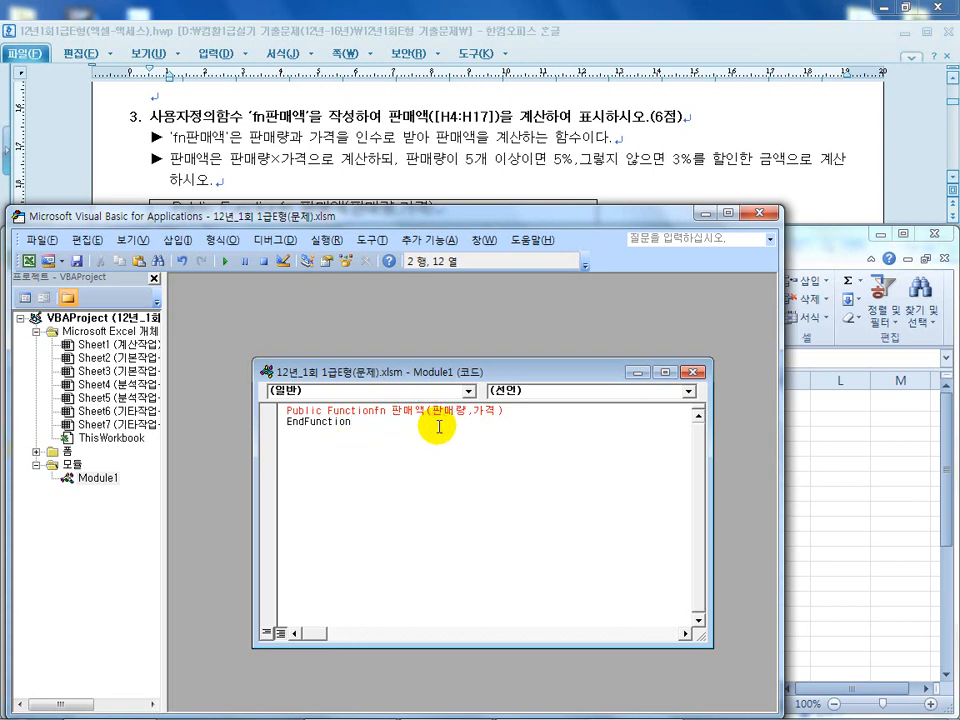
Correct the declaration to "Public Function fn판매액(판매량, 가격)" and delete the pasted EndFunction line
click(396, 456)
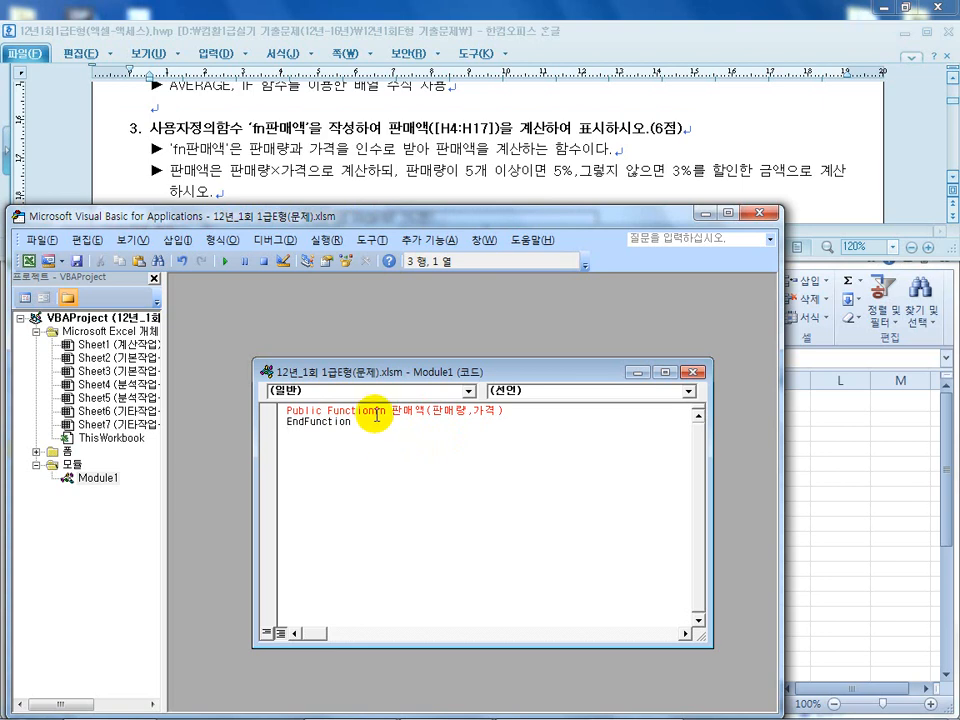
click(378, 412)
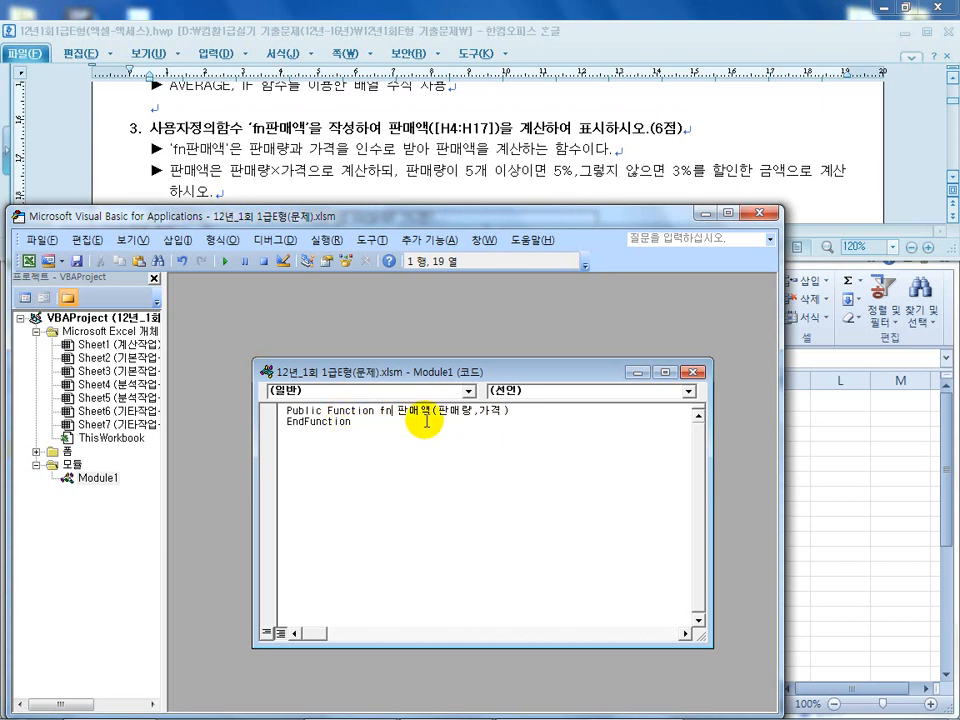
key(Delete)
click(298, 413)
click(512, 412)
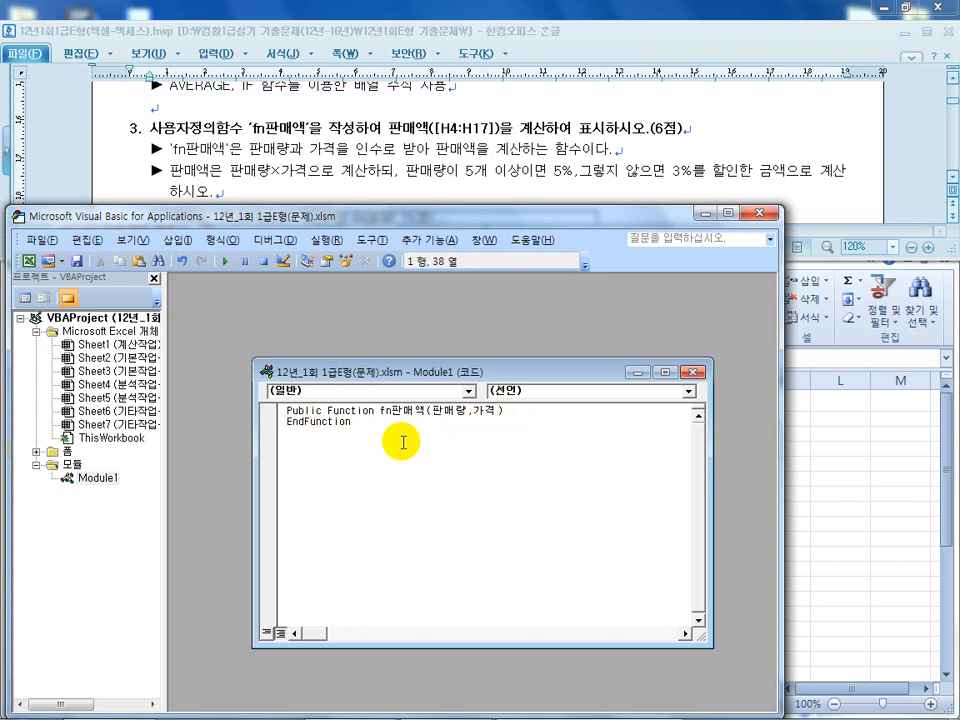
key(Return)
drag(369, 446, 276, 444)
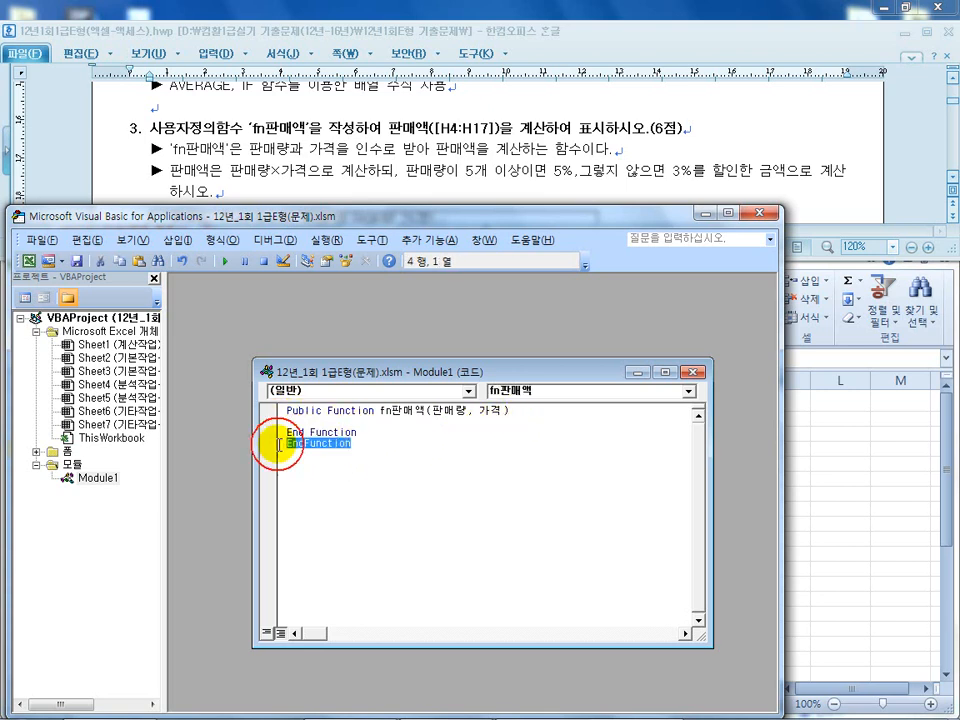
key(Delete)
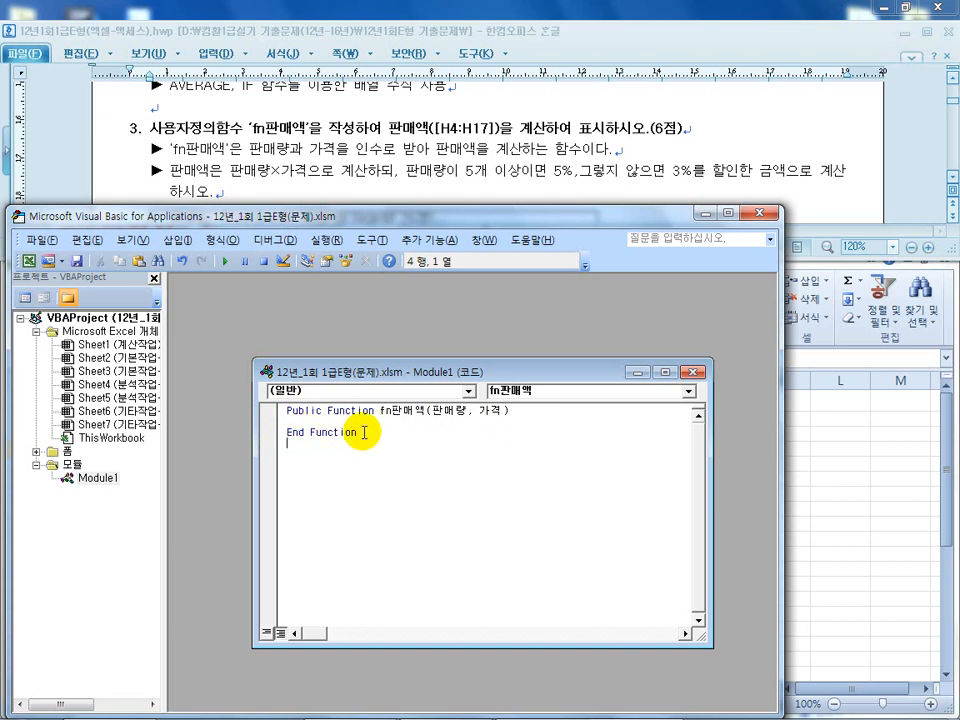
Delete the End Function line and regenerate it from the function declaration, leaving an empty line between them
drag(369, 435, 276, 438)
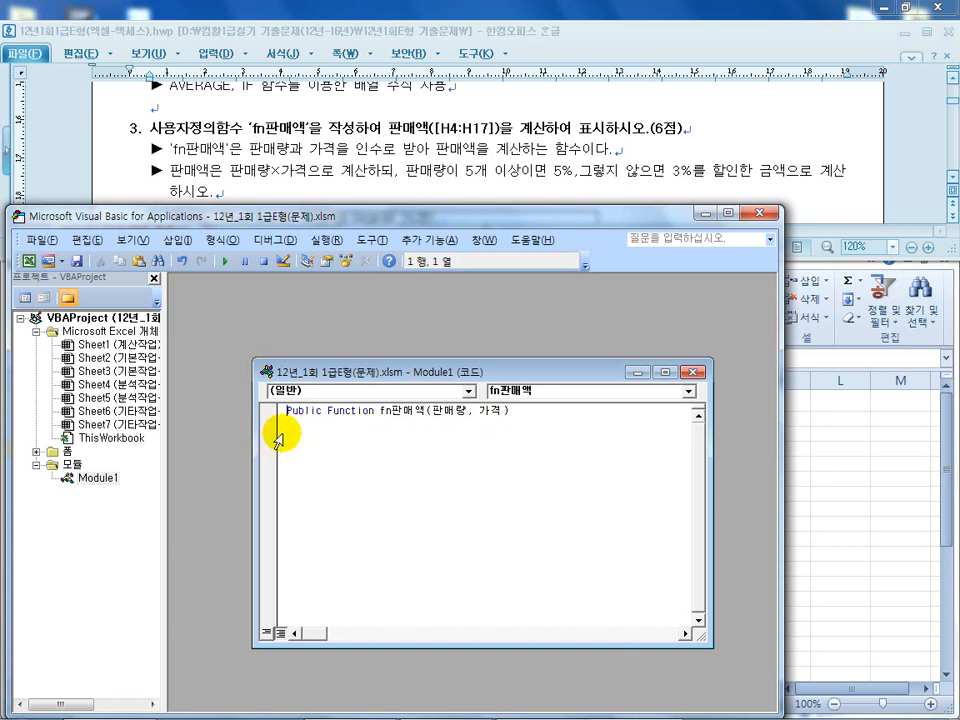
key(Return)
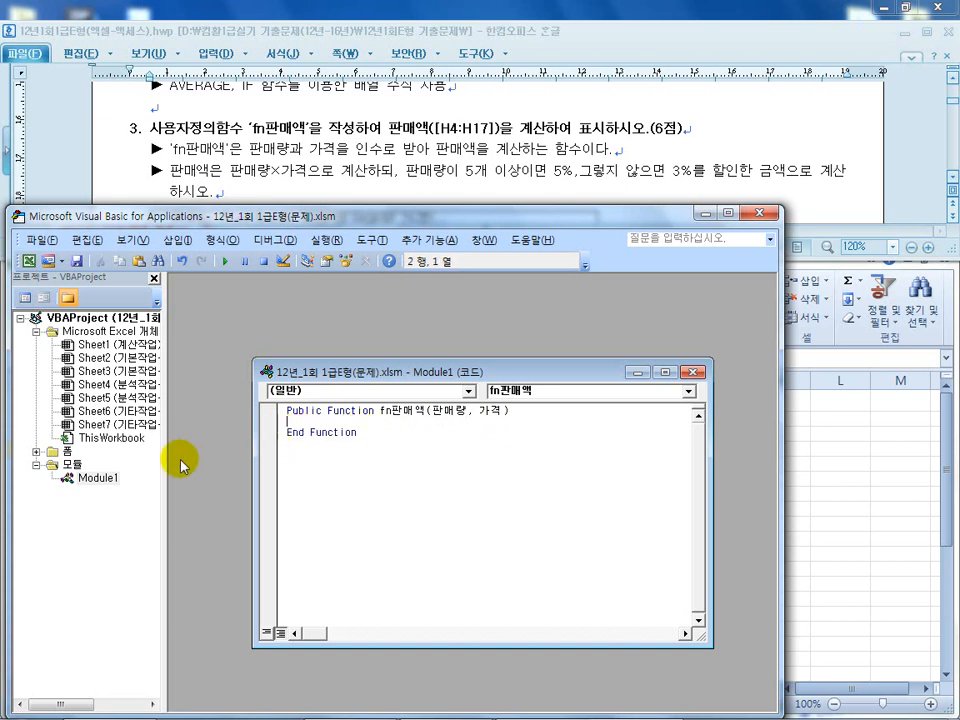
click(345, 410)
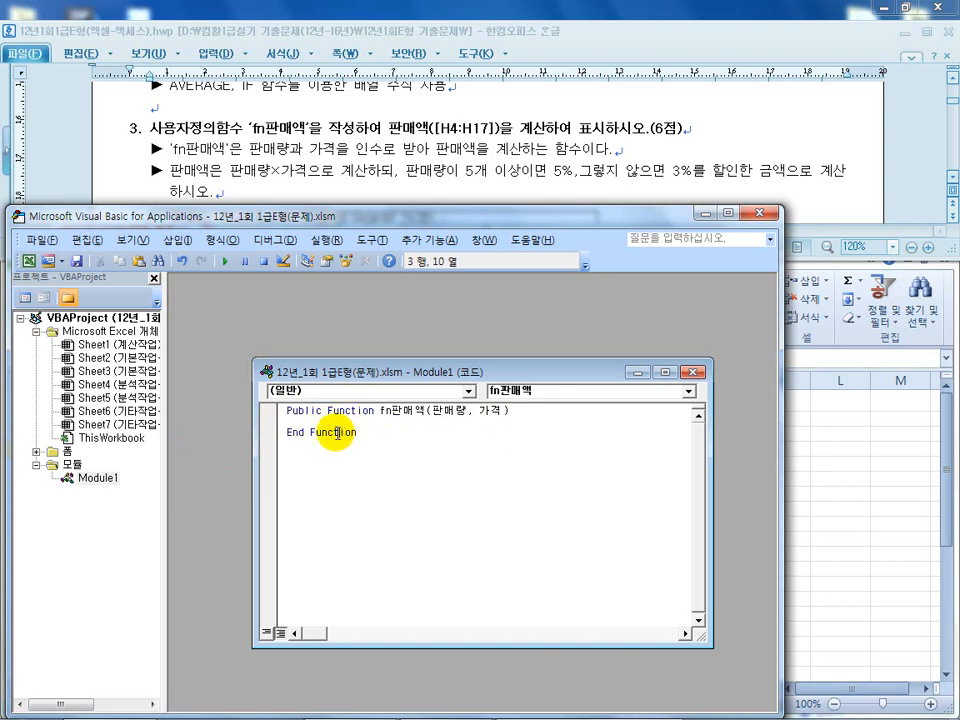
click(322, 422)
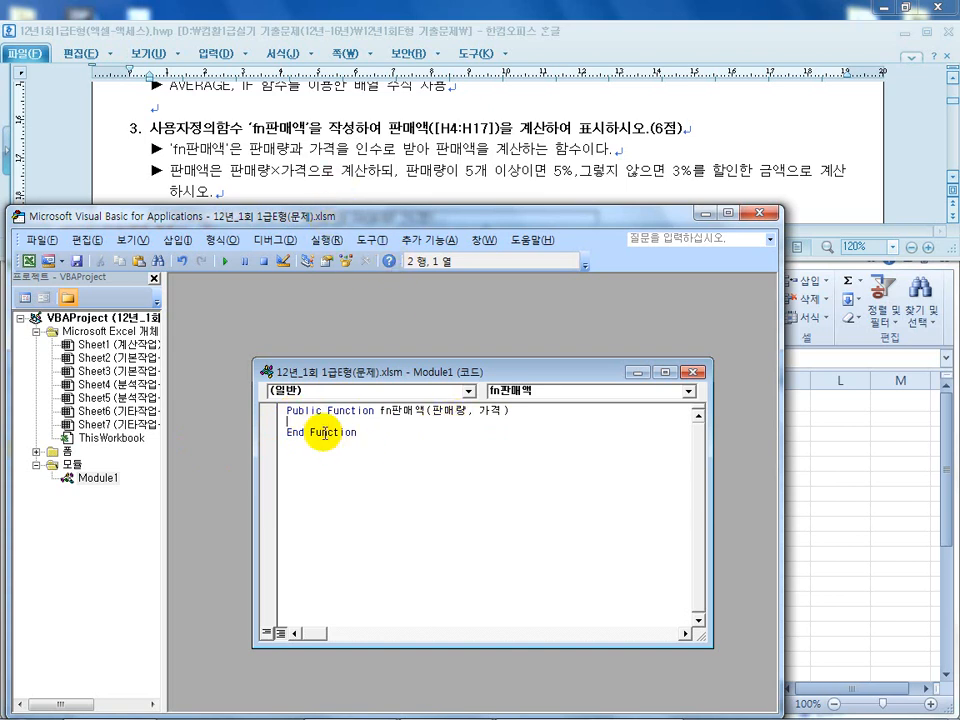
Correct the boxed declaration in the Hangul exam document to "Public Function fn판매액(판매량,가격)" and return to the empty line in the module
click(329, 172)
scroll(320, 220, down, 2)
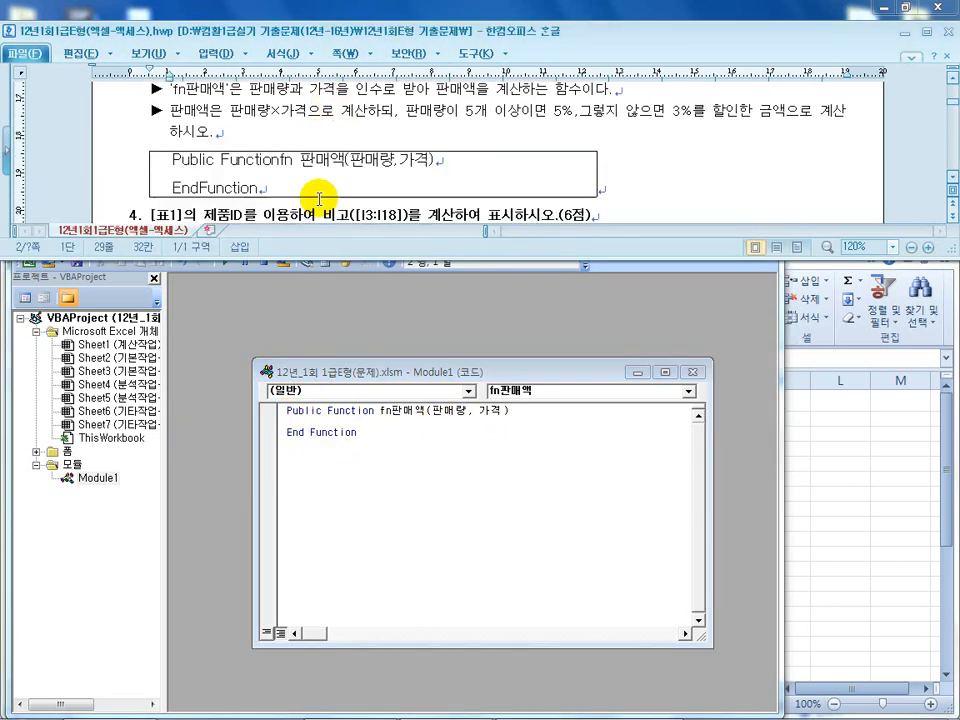
scroll(318, 197, down, 1)
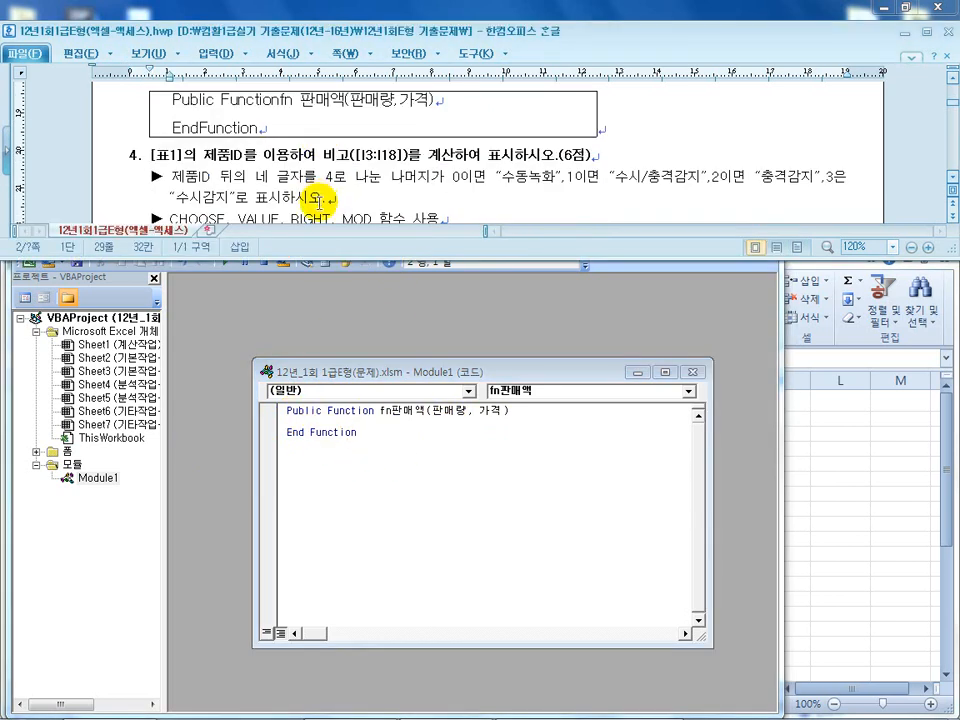
click(284, 101)
scroll(381, 133, up, 1)
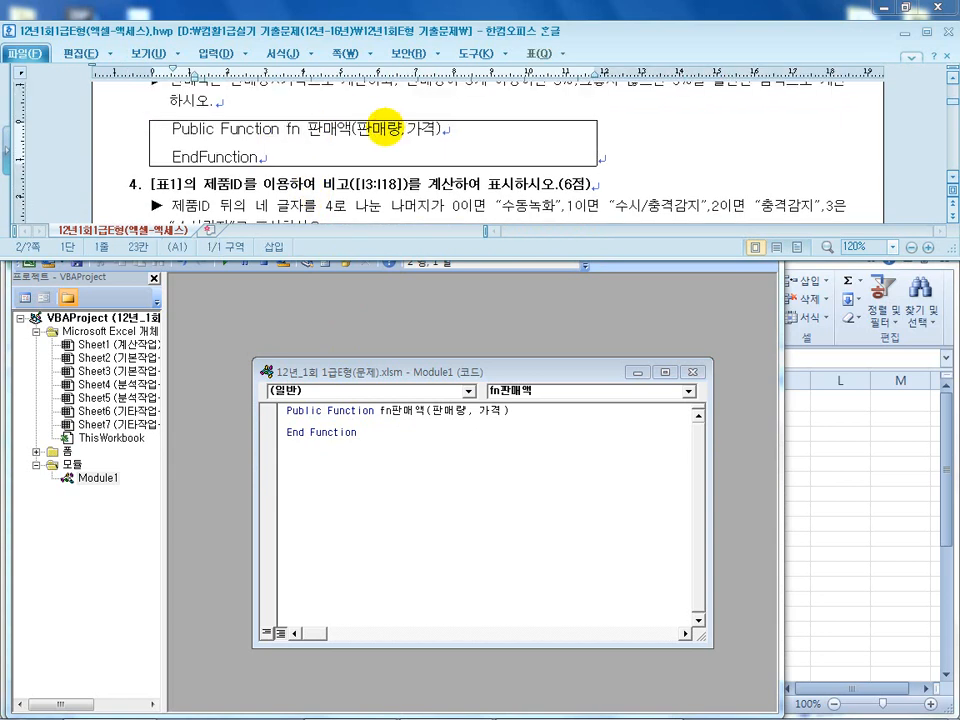
key(Delete)
click(405, 438)
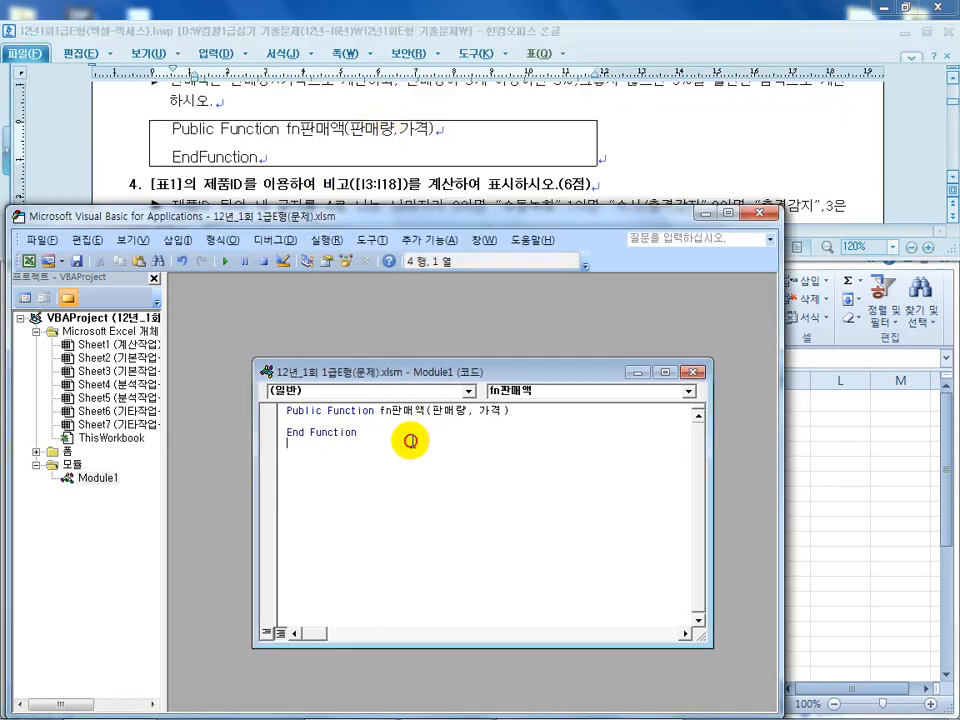
click(384, 428)
click(385, 425)
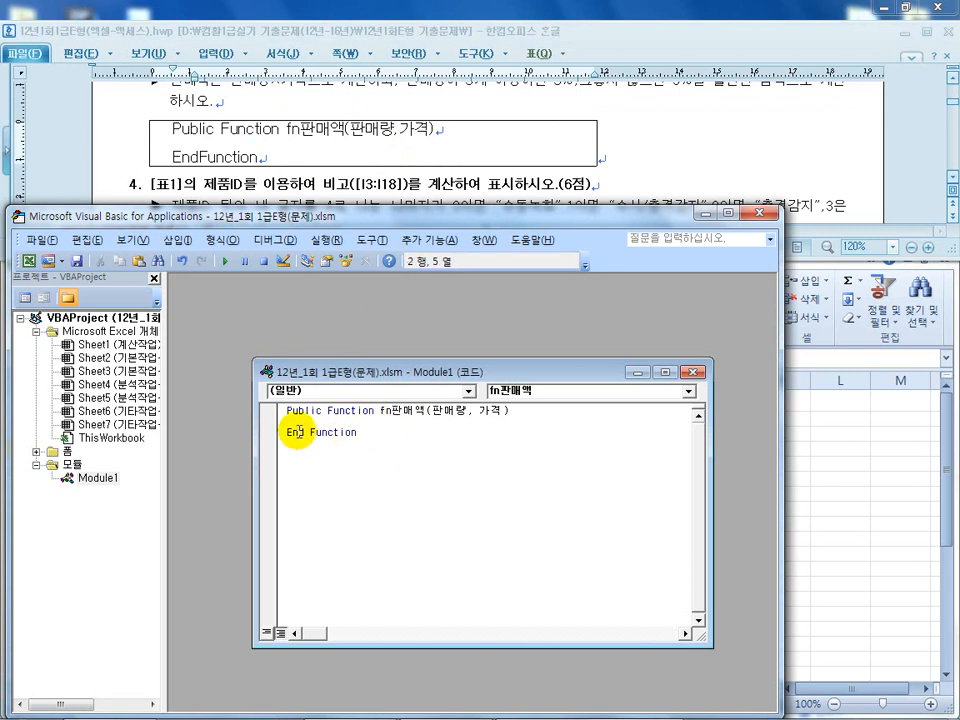
Highlight the argument wording "판매량과 가격을" in problem 3 of the exam document
click(463, 163)
scroll(466, 170, up, 1)
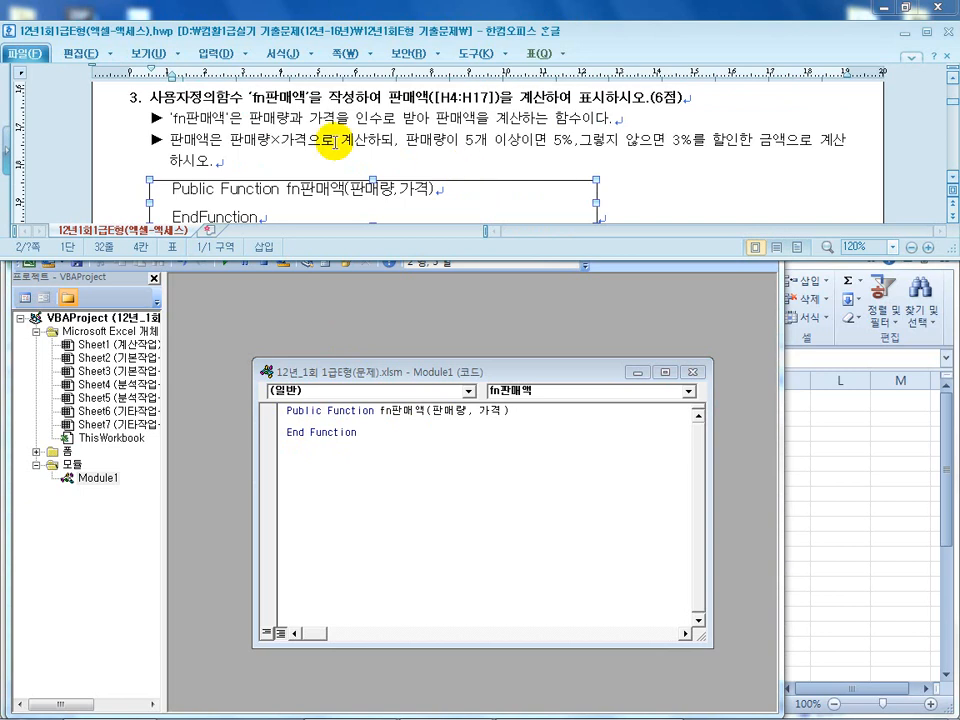
drag(250, 118, 350, 120)
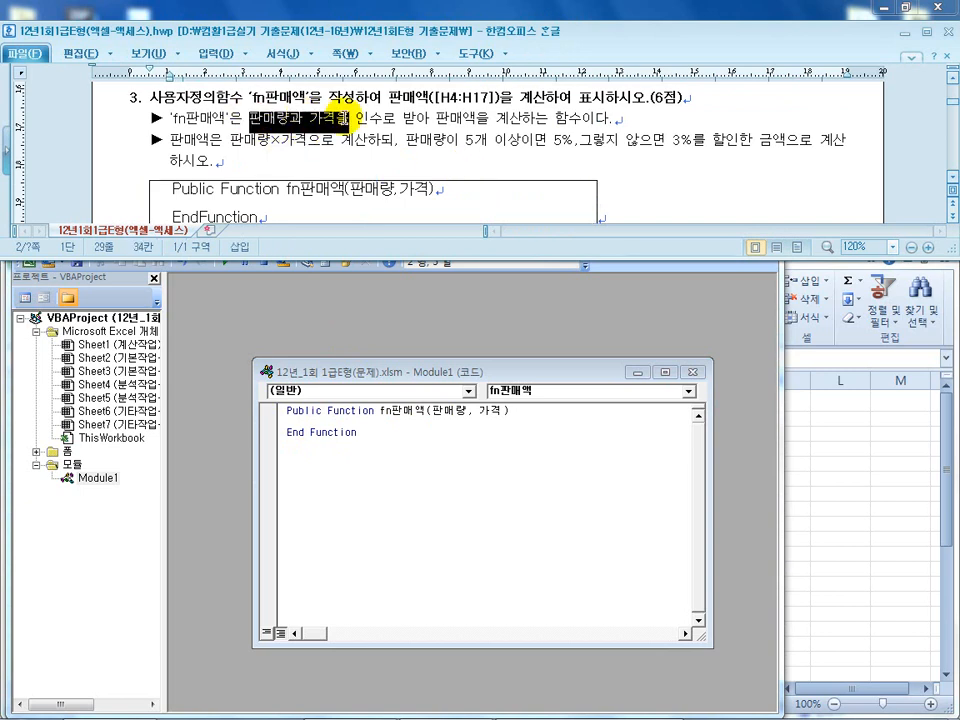
Copy the name fn판매액 from the declaration and use it to write the indented line "fn판매액 = 판매량 * 가격" below
drag(378, 410, 418, 410)
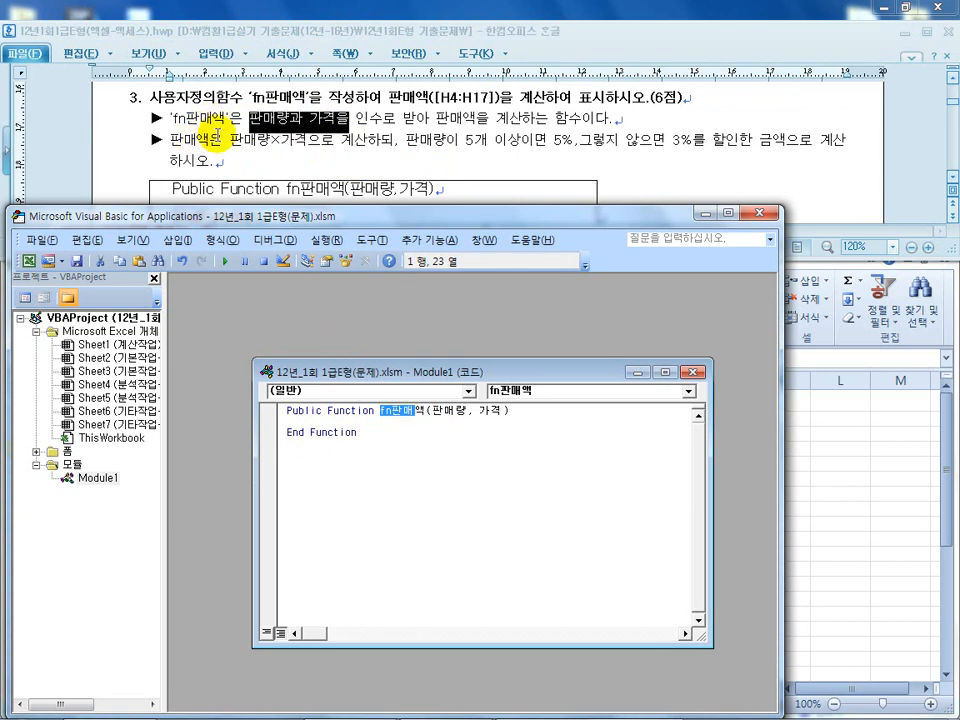
shift+click(428, 412)
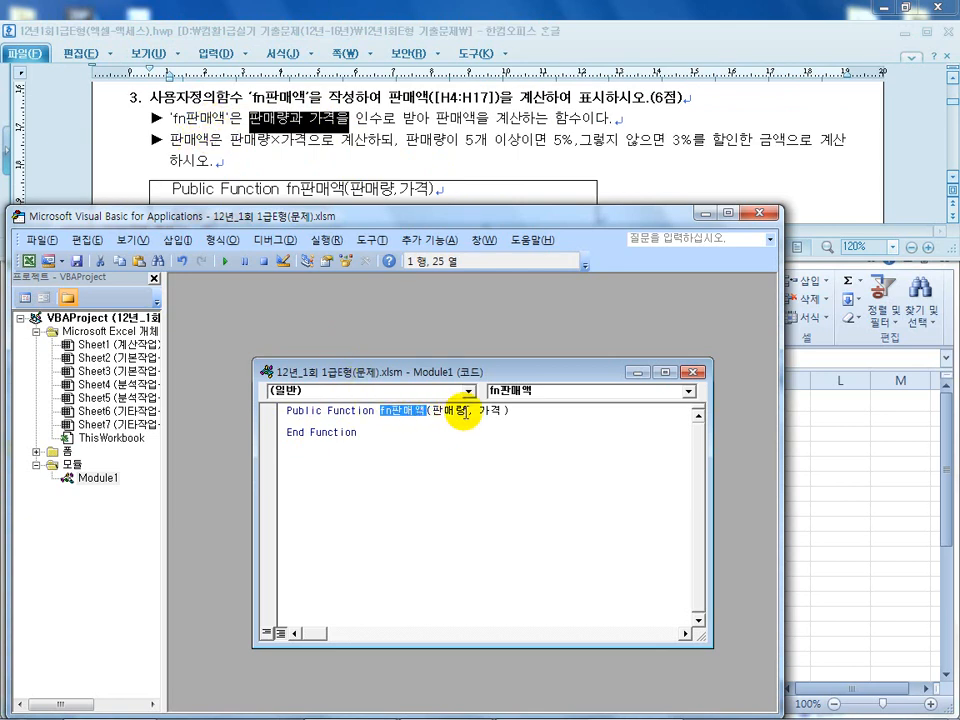
key(ctrl+c)
click(533, 413)
key(Return)
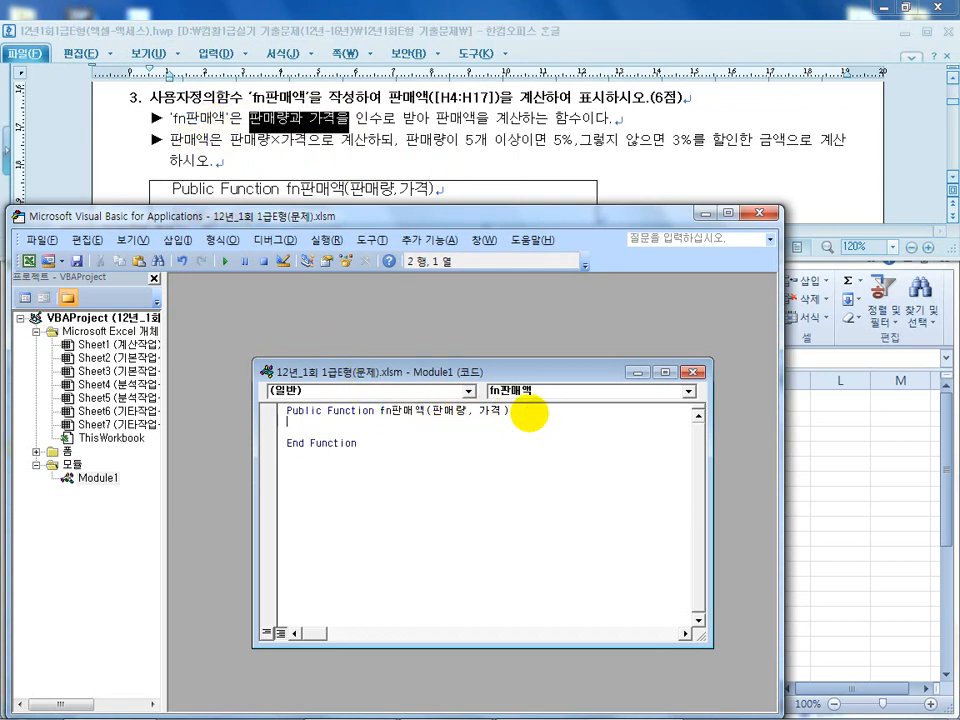
key(ctrl+v)
key(Home)
key(Tab)
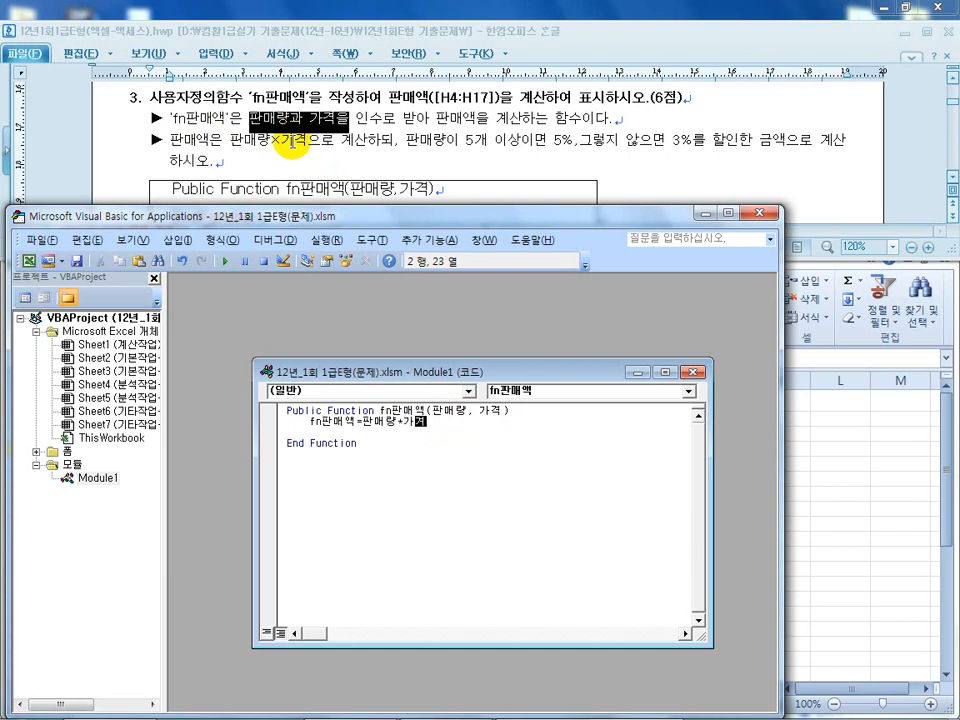
click(450, 411)
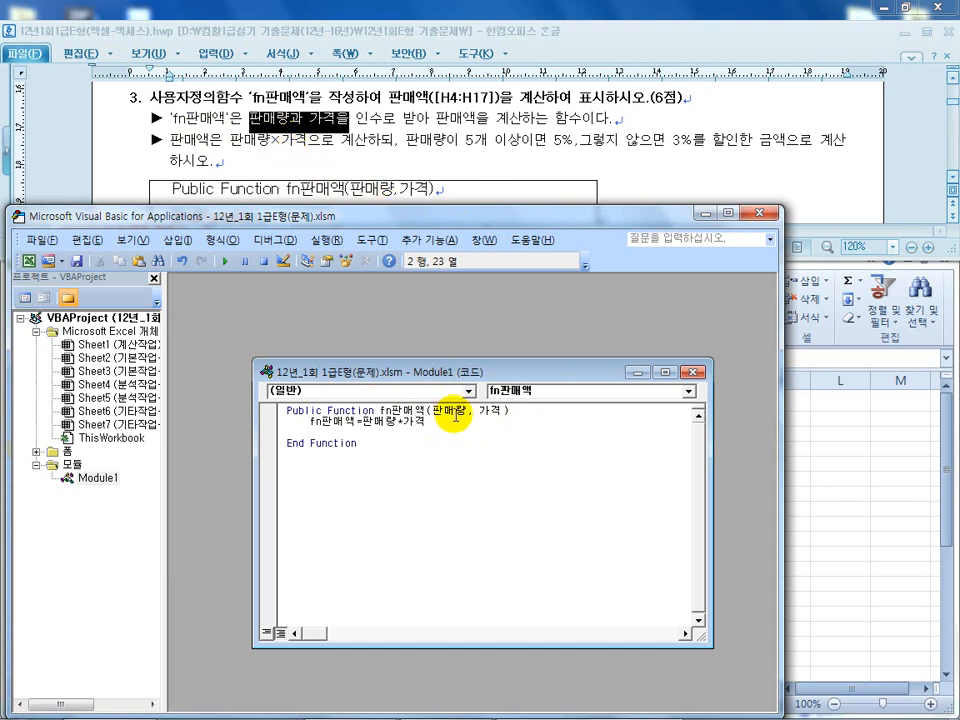
key(Down)
key(Down)
Compare the arguments with the 판매량 * 가격 expression and review the quantity-based discount conditions in problem 3
drag(443, 412, 392, 421)
click(437, 422)
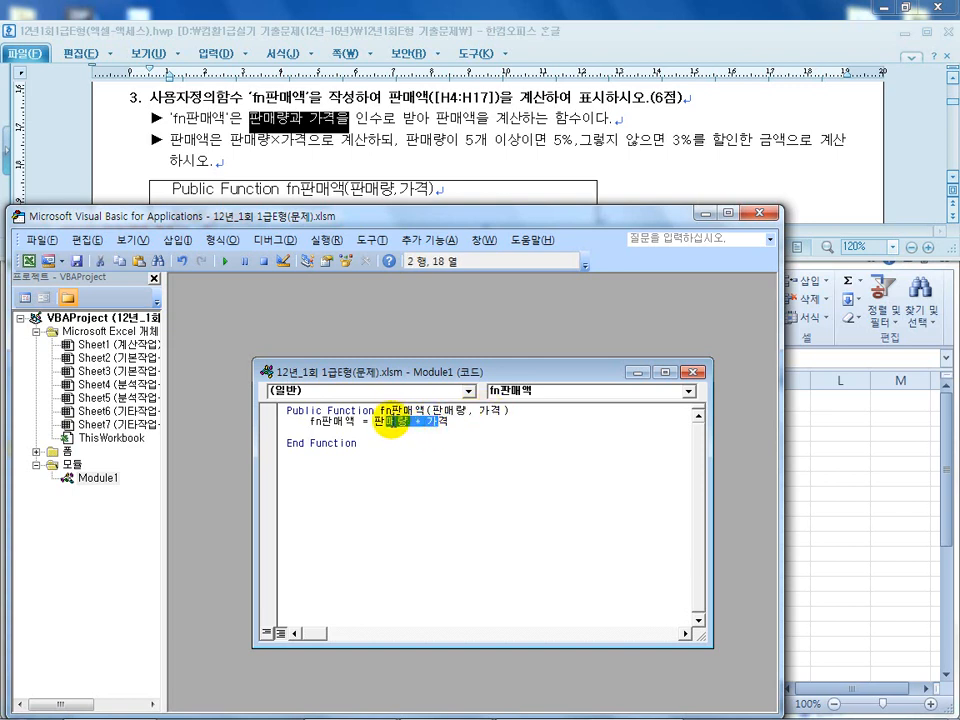
click(493, 411)
click(445, 411)
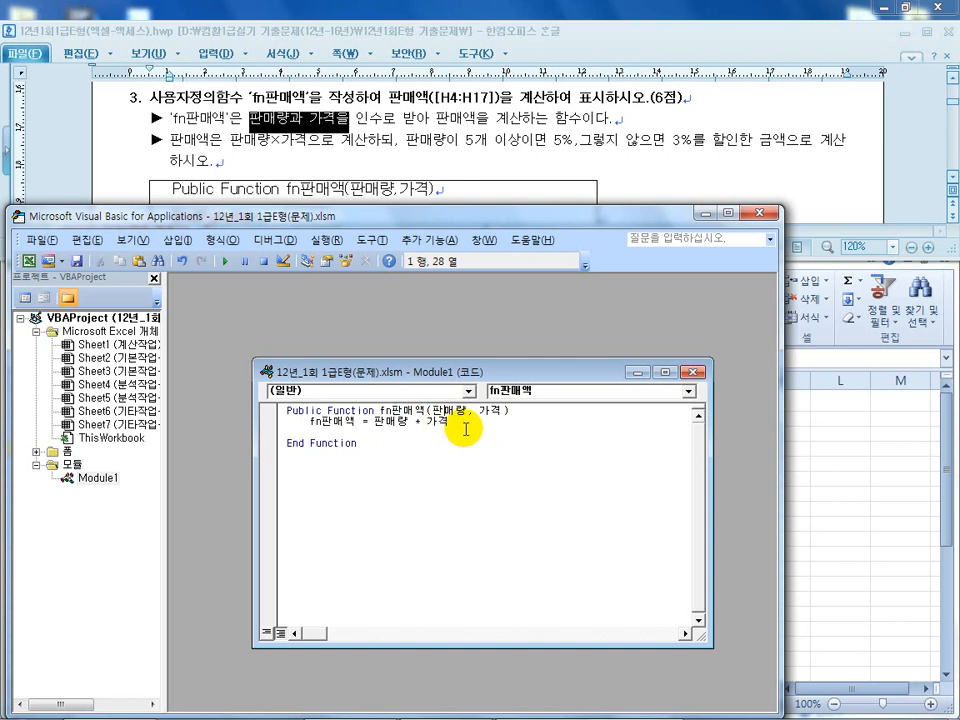
drag(465, 431, 381, 420)
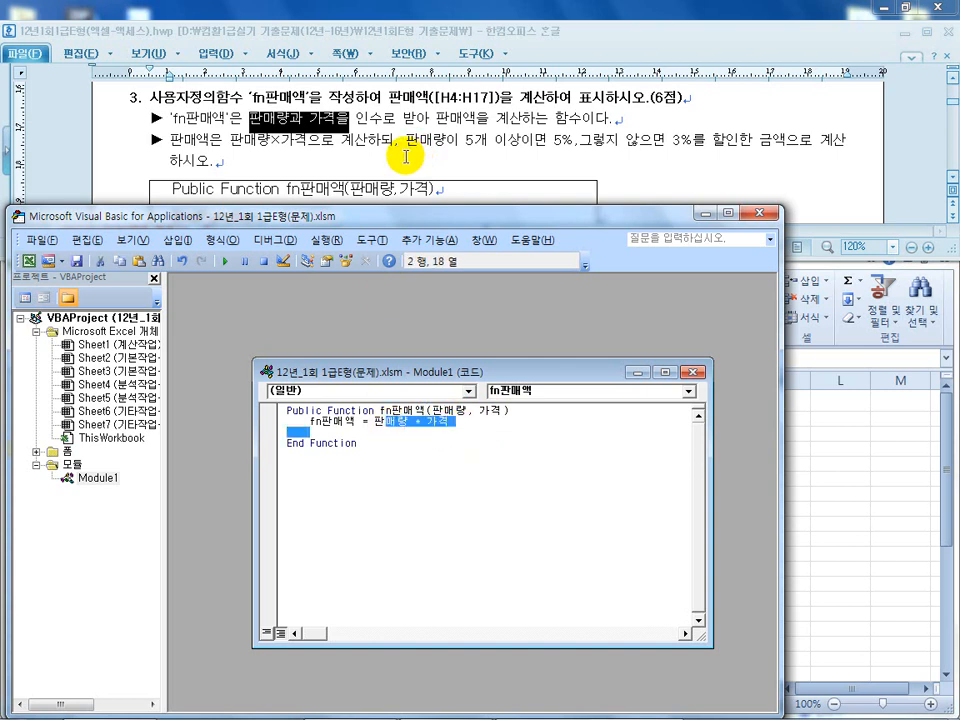
click(390, 118)
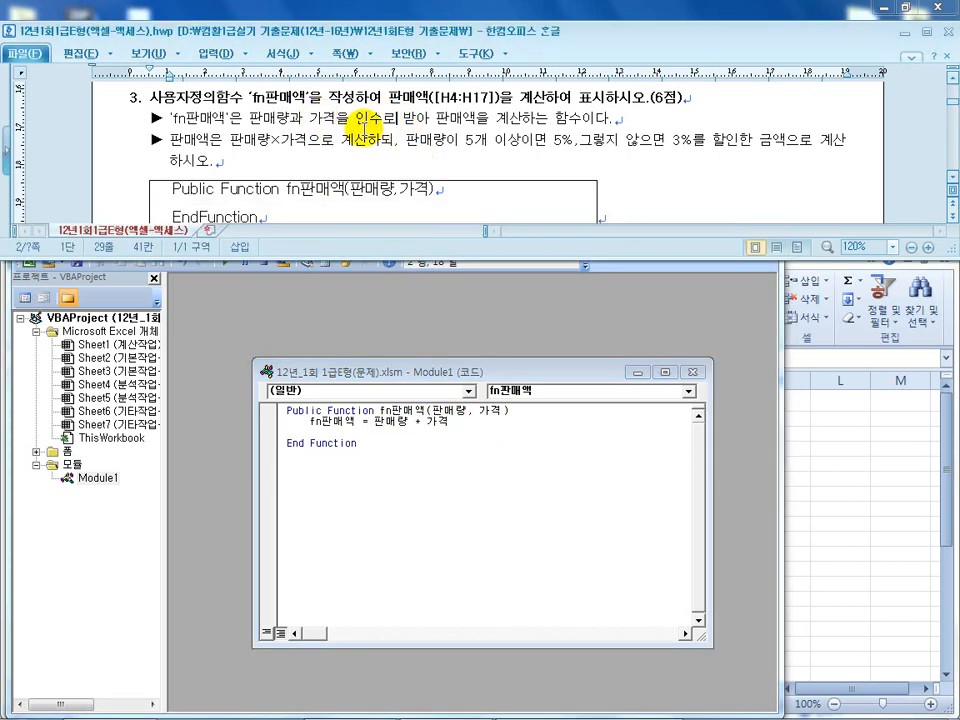
drag(195, 142, 227, 144)
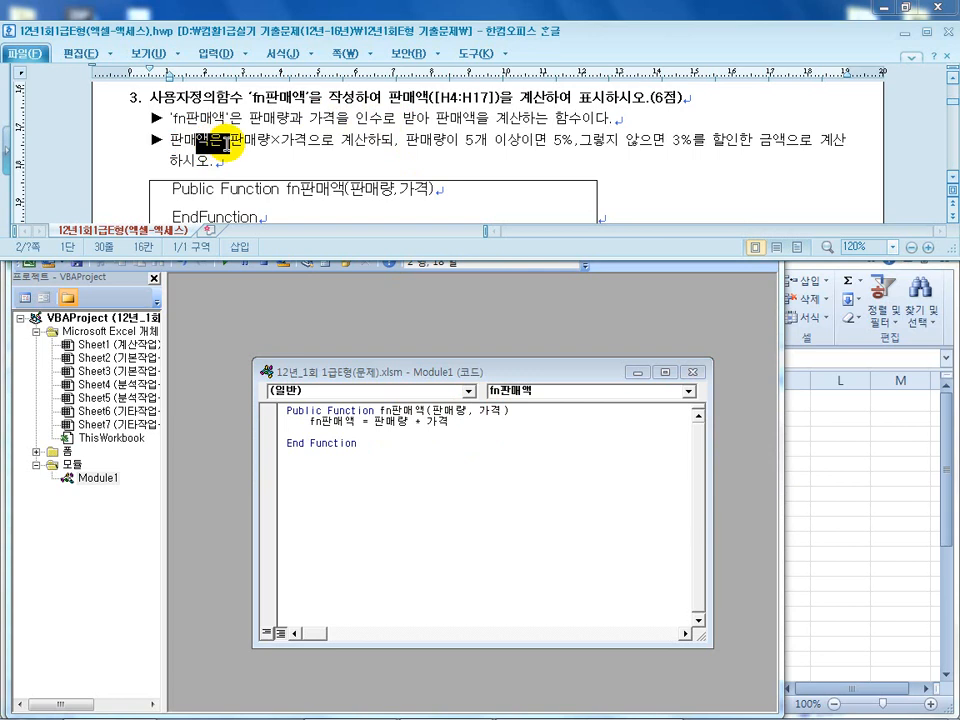
click(279, 142)
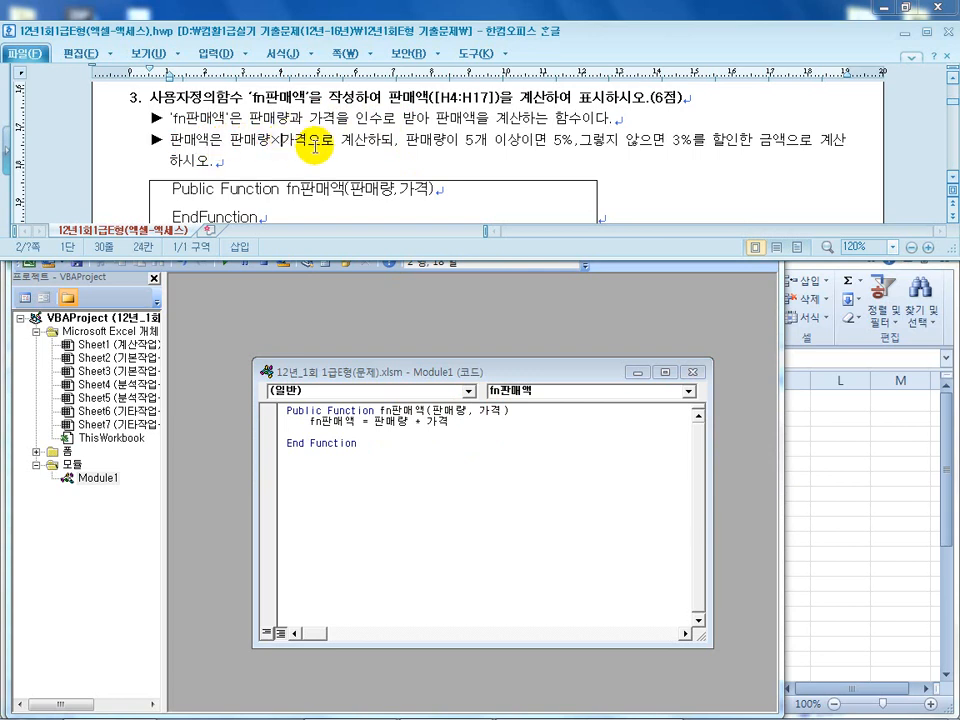
drag(433, 143, 546, 148)
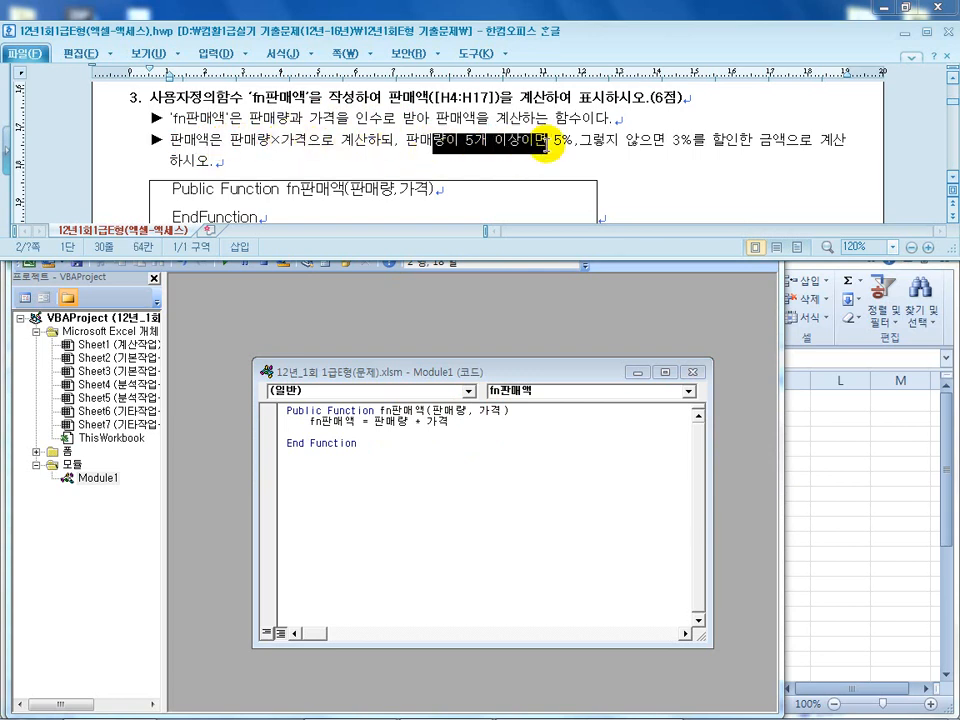
click(634, 148)
drag(706, 146, 778, 150)
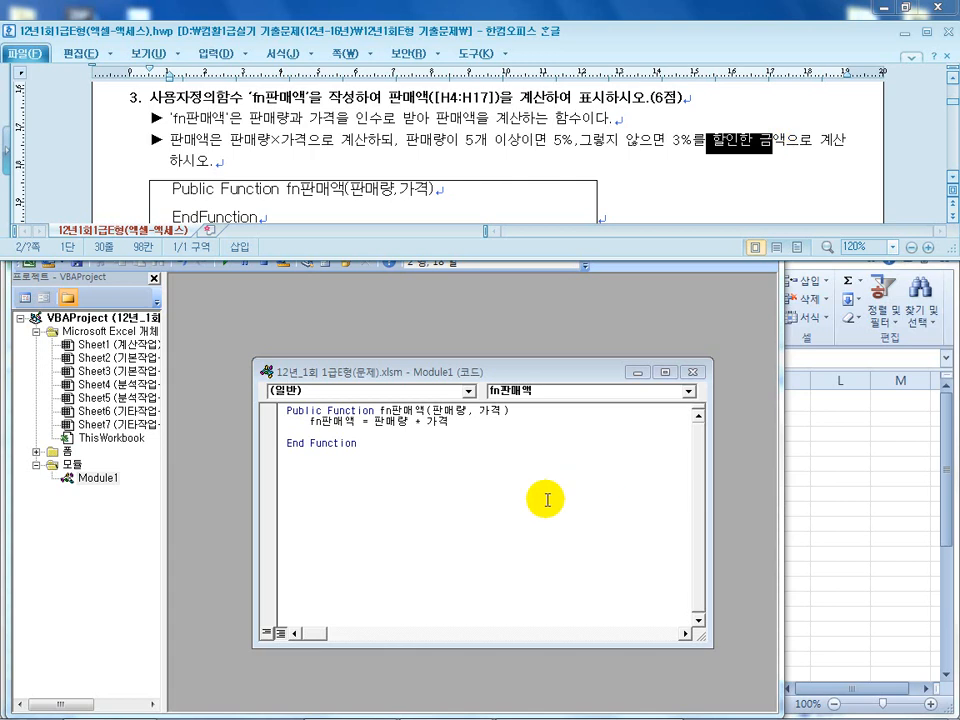
Add the condition line "If 판매량 >= 5 Then" under the multiplication line and start an indented line beneath it
click(459, 429)
click(502, 451)
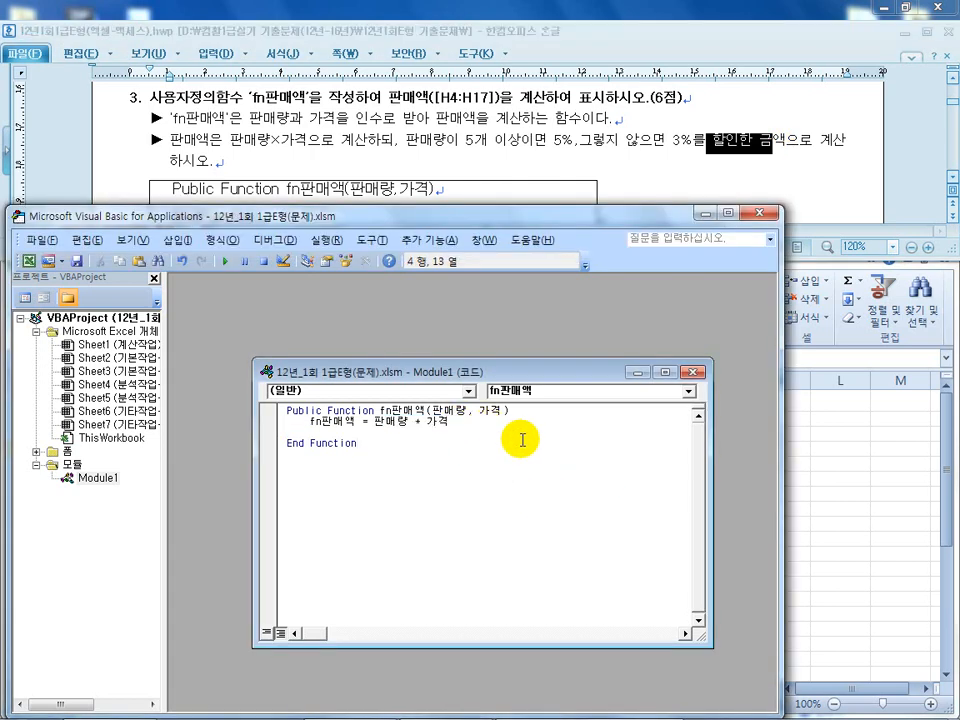
key(Return)
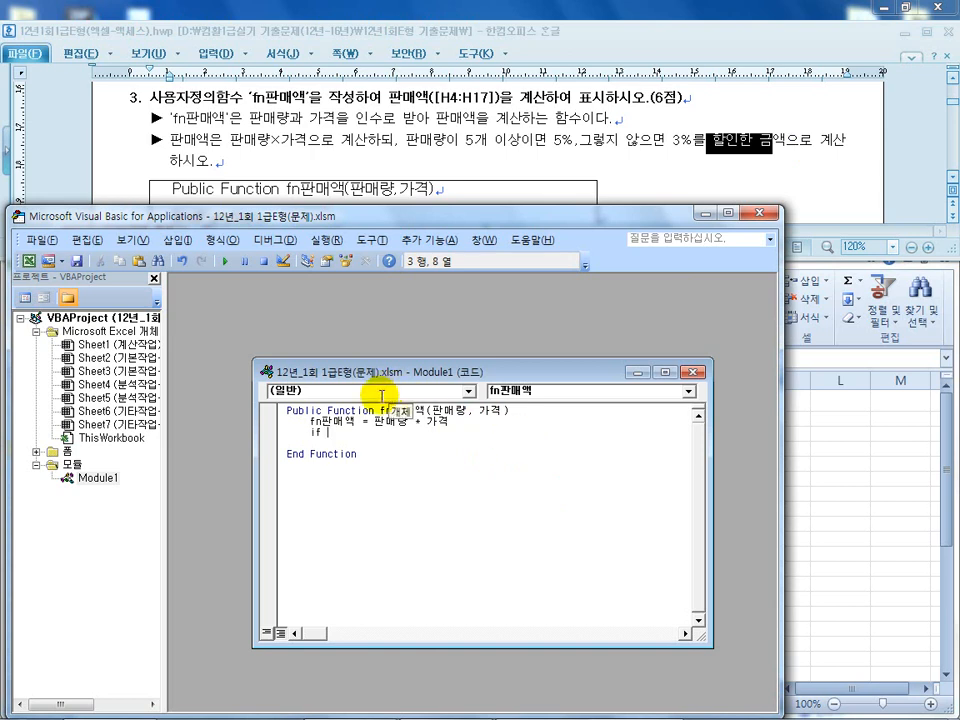
click(271, 426)
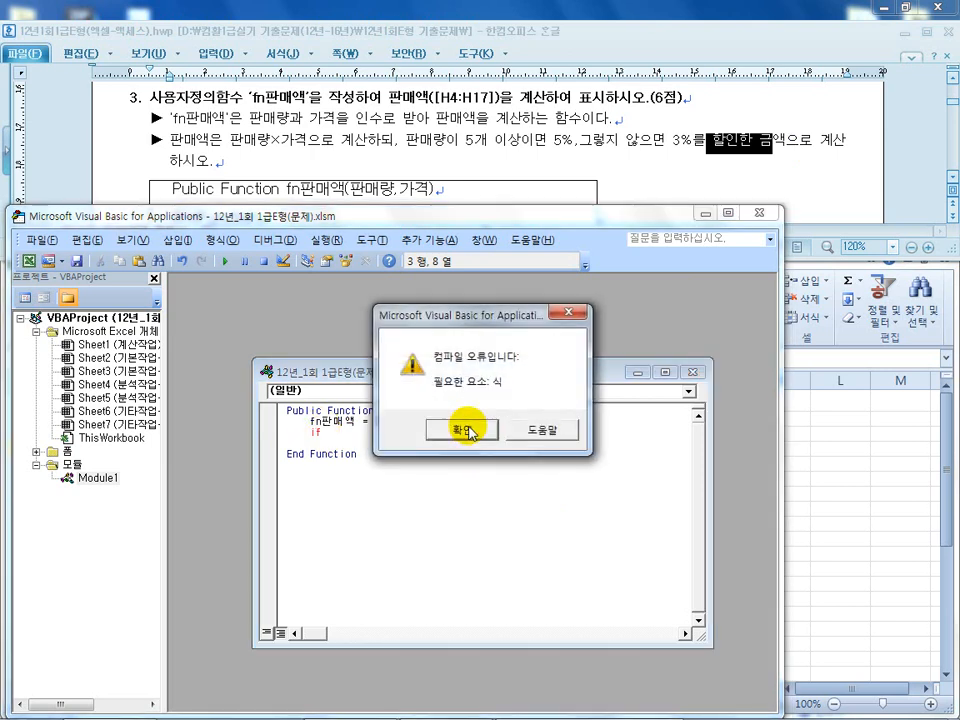
click(462, 430)
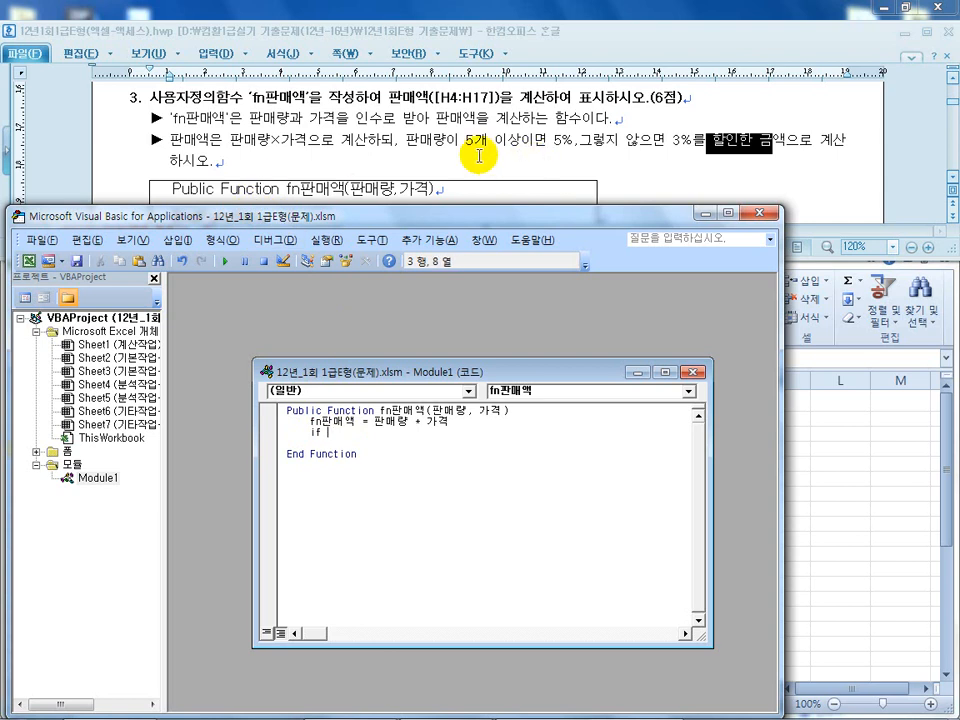
text(판매량>=5 then)
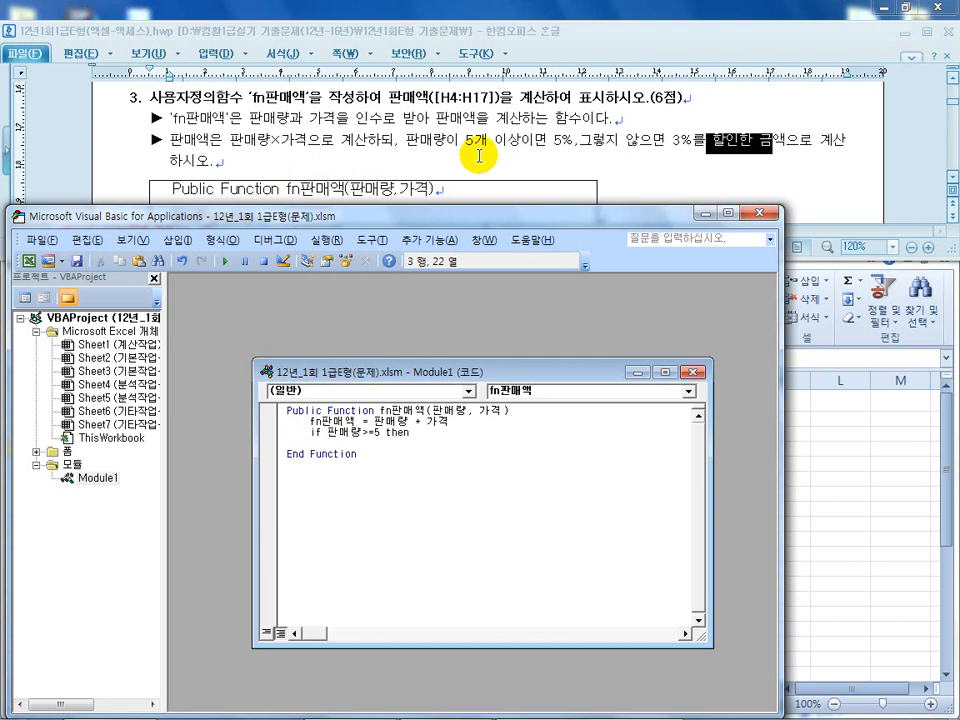
key(Return)
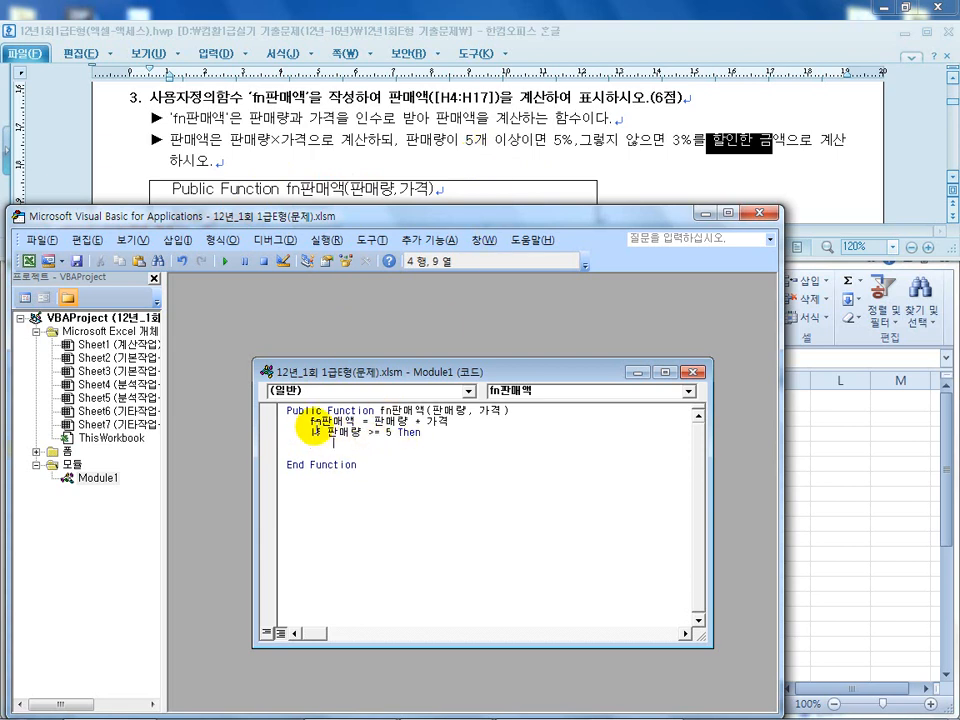
Move the line fn판매액 = 판매량 * 가격 into the If block and extend it with * (1 - 0.05)
drag(312, 422, 455, 427)
key(ctrl+c)
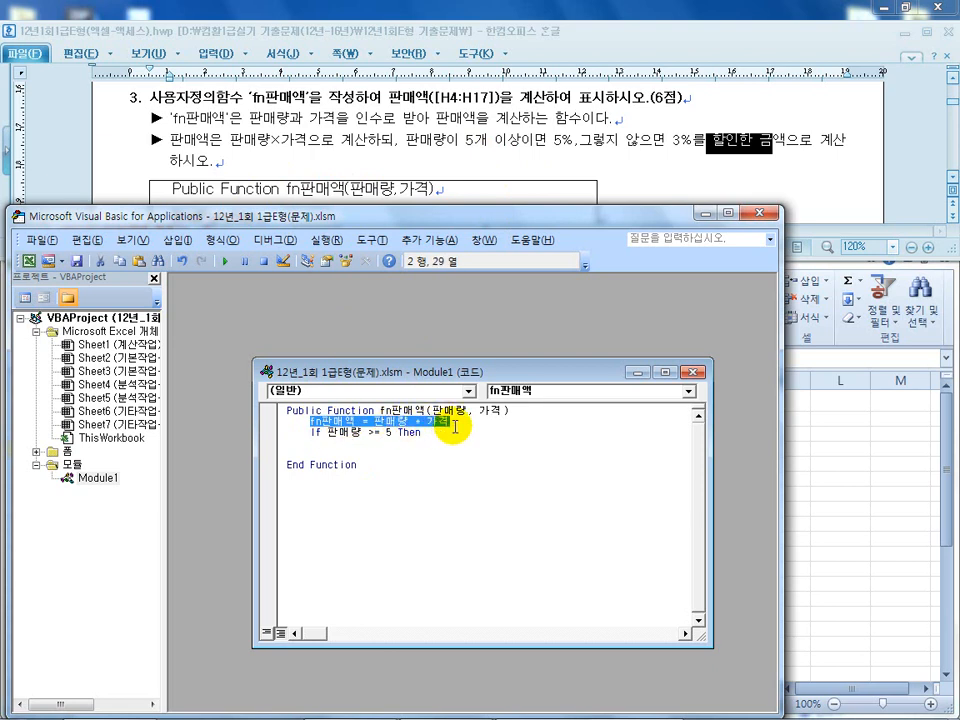
key(Delete)
click(369, 450)
key(Down)
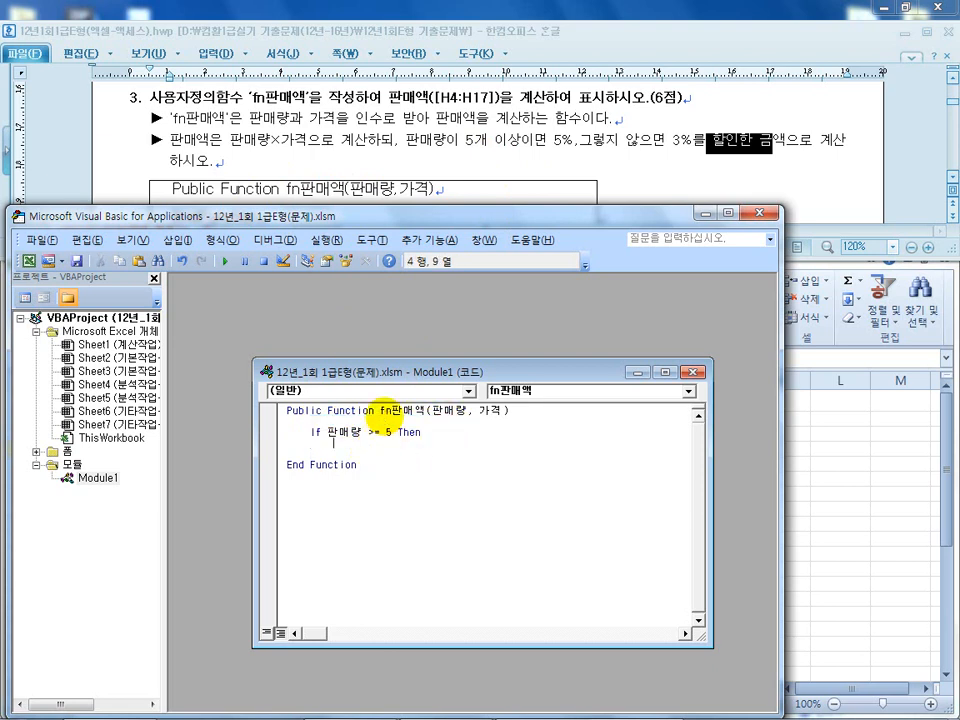
key(ctrl+v)
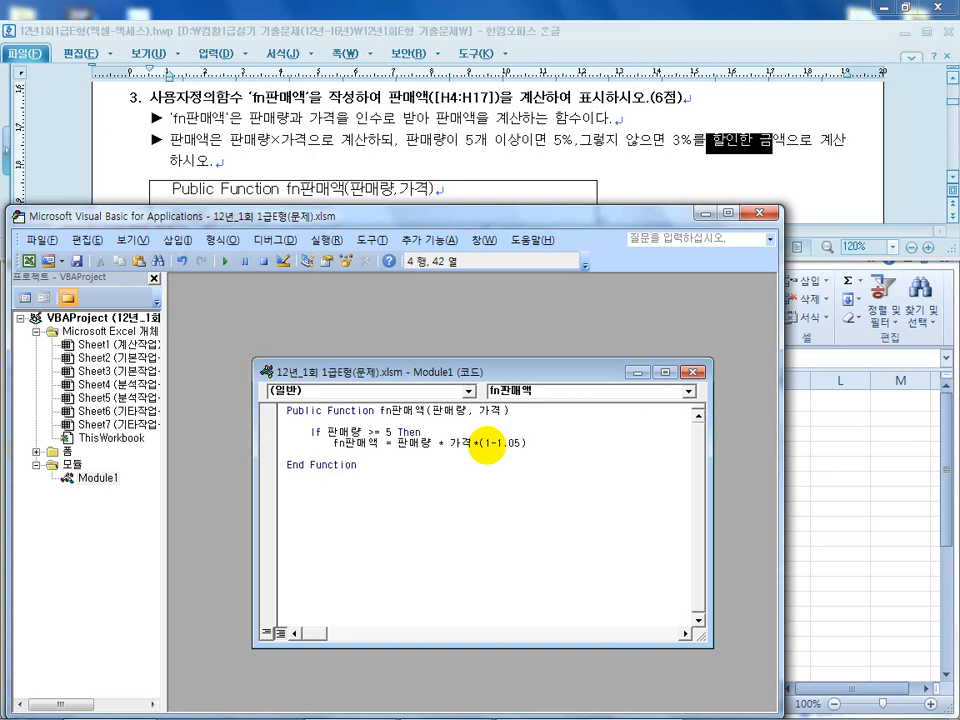
key(Return)
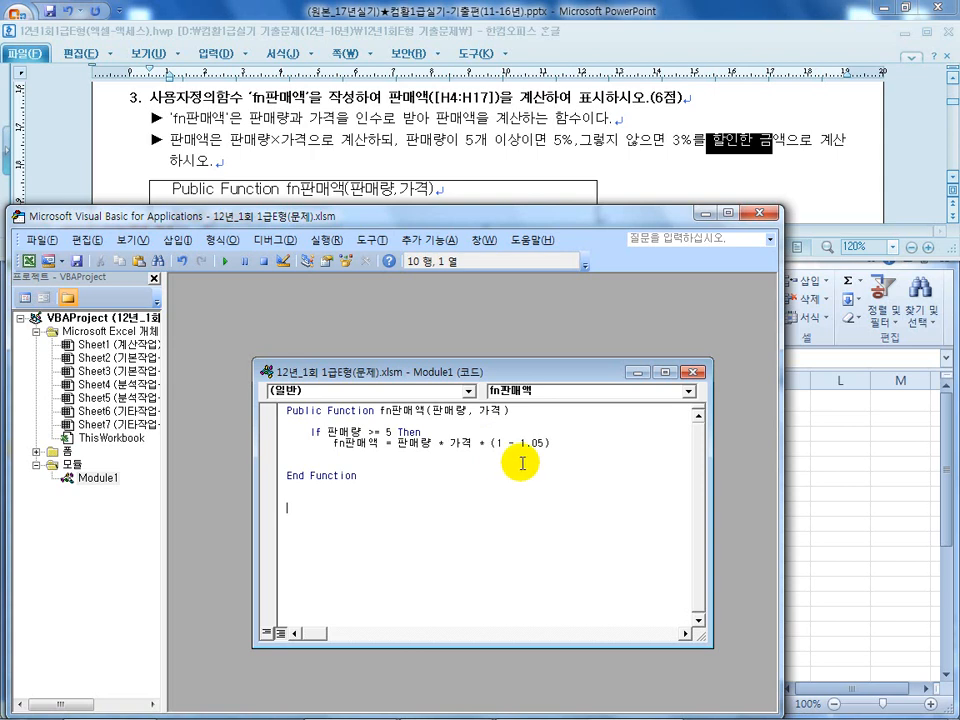
click(521, 442)
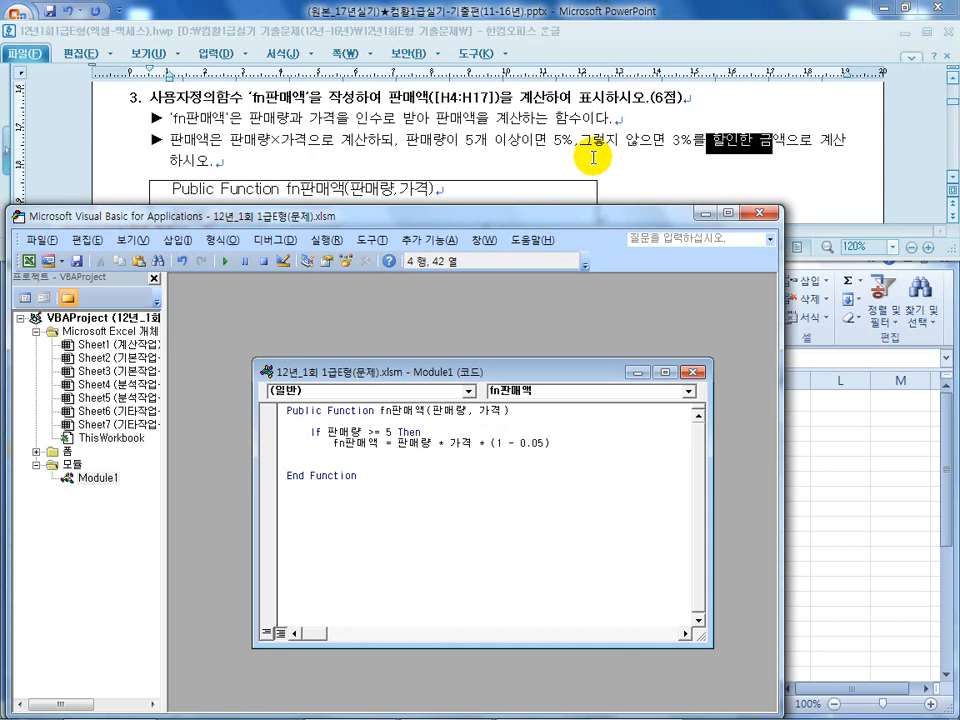
Compare the 5% discount wording in problem 3 with the decimal factor 0.05 in the If block, marking both with the screen pen
drag(552, 153, 576, 150)
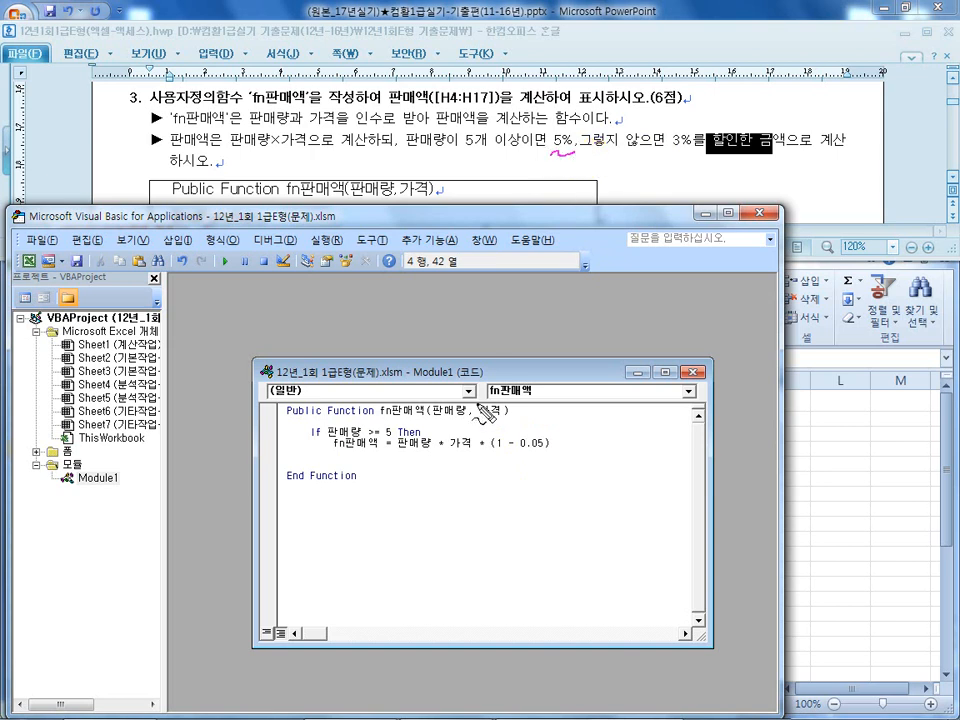
mouse_move(525, 458)
mouse_down()
mouse_move(546, 489)
mouse_move(557, 487)
mouse_move(546, 474)
mouse_up()
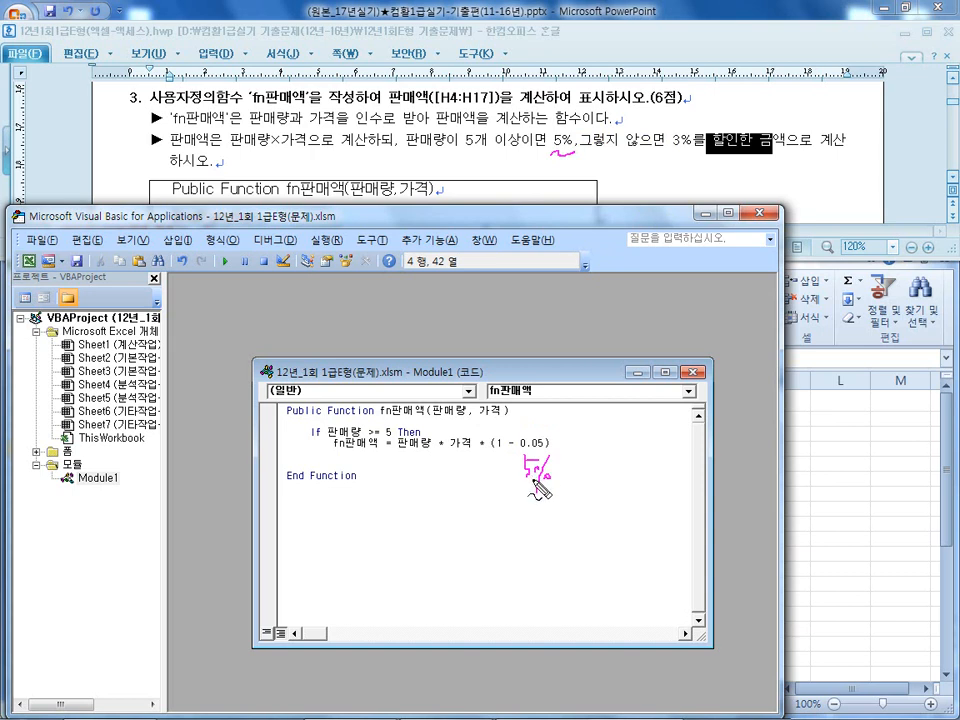
mouse_move(562, 486)
mouse_down()
mouse_move(522, 487)
mouse_move(552, 490)
mouse_up()
mouse_move(554, 443)
mouse_down()
mouse_move(524, 487)
mouse_move(567, 500)
mouse_move(583, 441)
mouse_move(608, 445)
mouse_move(601, 449)
mouse_up()
mouse_move(616, 434)
mouse_down()
mouse_move(614, 457)
mouse_move(624, 432)
mouse_up()
drag(590, 452, 640, 467)
drag(567, 477, 645, 475)
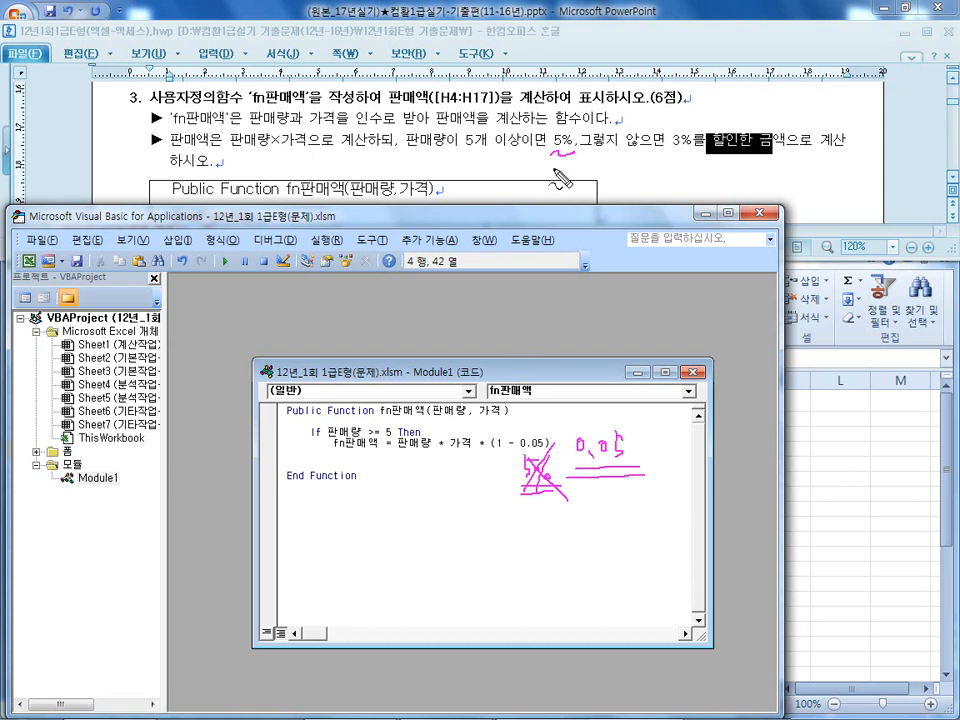
Examine the discounted-amount wording using the pen example 1000 - 10% = 900 and relate (1 - 0.05) to 95%, finally clearing the marks
drag(487, 460, 506, 461)
drag(568, 128, 574, 150)
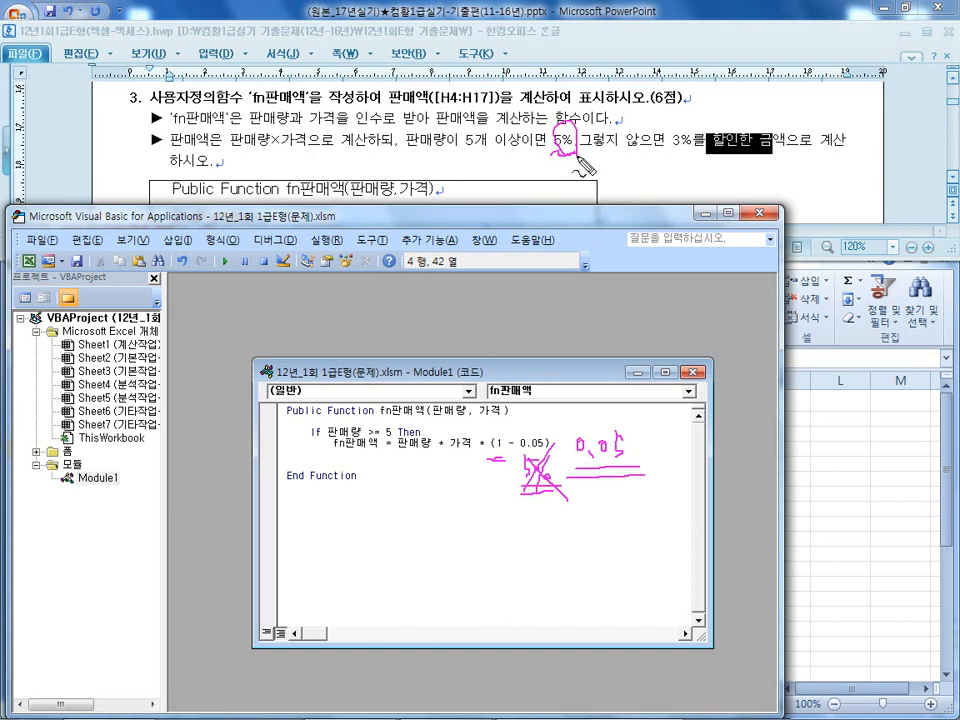
drag(742, 131, 748, 176)
drag(629, 168, 631, 193)
mouse_move(642, 175)
mouse_down()
mouse_move(715, 190)
mouse_move(715, 177)
mouse_move(748, 213)
mouse_move(802, 194)
mouse_up()
mouse_move(823, 179)
mouse_down()
mouse_move(817, 217)
mouse_move(834, 181)
mouse_up()
mouse_move(845, 180)
mouse_down()
mouse_move(853, 181)
mouse_move(837, 208)
mouse_up()
drag(710, 196, 718, 196)
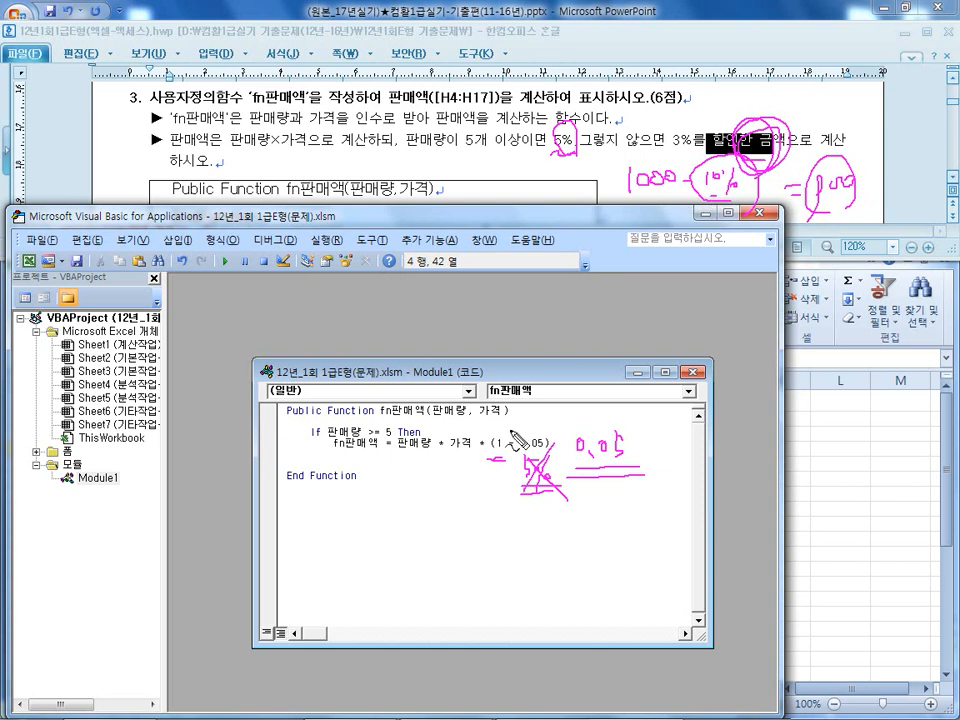
mouse_move(500, 440)
mouse_down()
mouse_move(509, 458)
mouse_move(550, 448)
mouse_move(550, 420)
mouse_move(578, 422)
mouse_move(570, 414)
mouse_up()
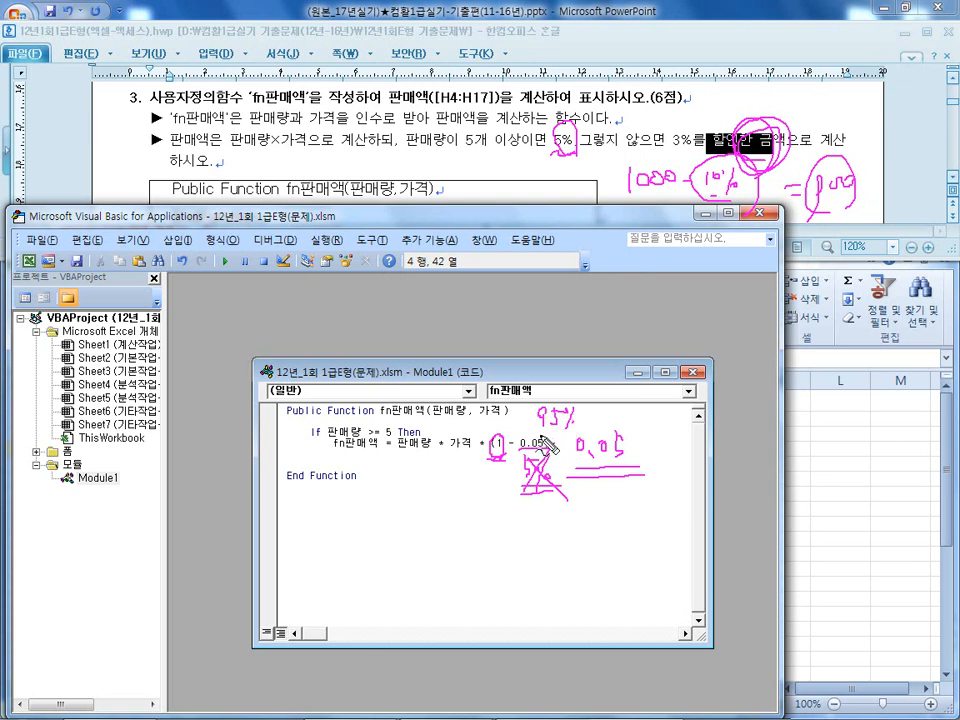
key(Escape)
Replace the factor (1 - 0.05) in the If block's formula with 0.95
mouse_move(495, 445)
mouse_down()
mouse_move(553, 441)
mouse_move(495, 441)
mouse_move(491, 450)
mouse_up()
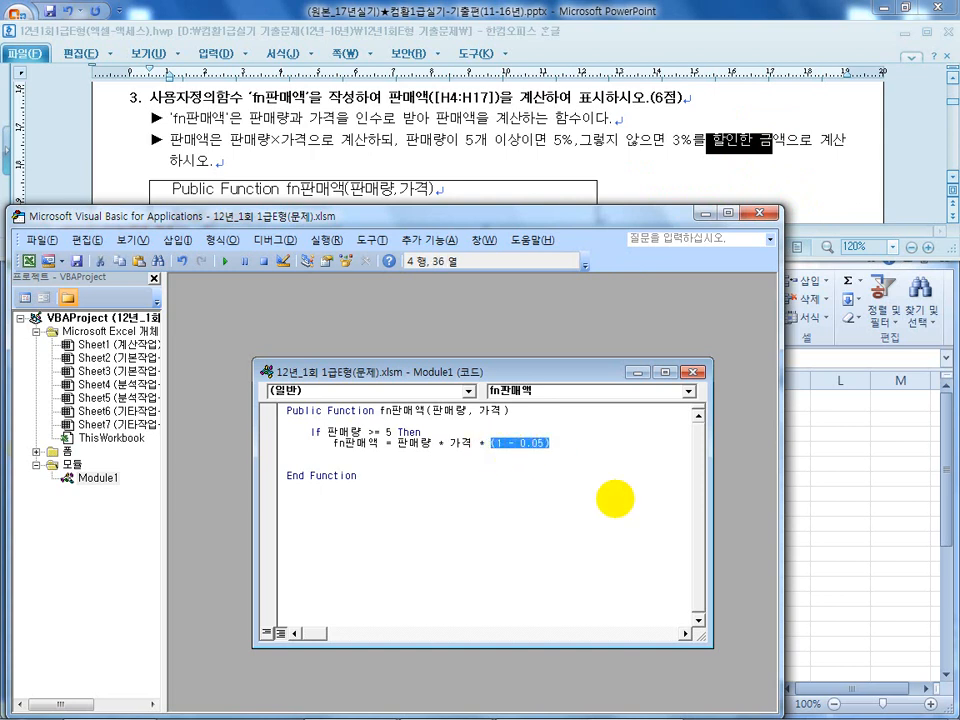
text(0.9)
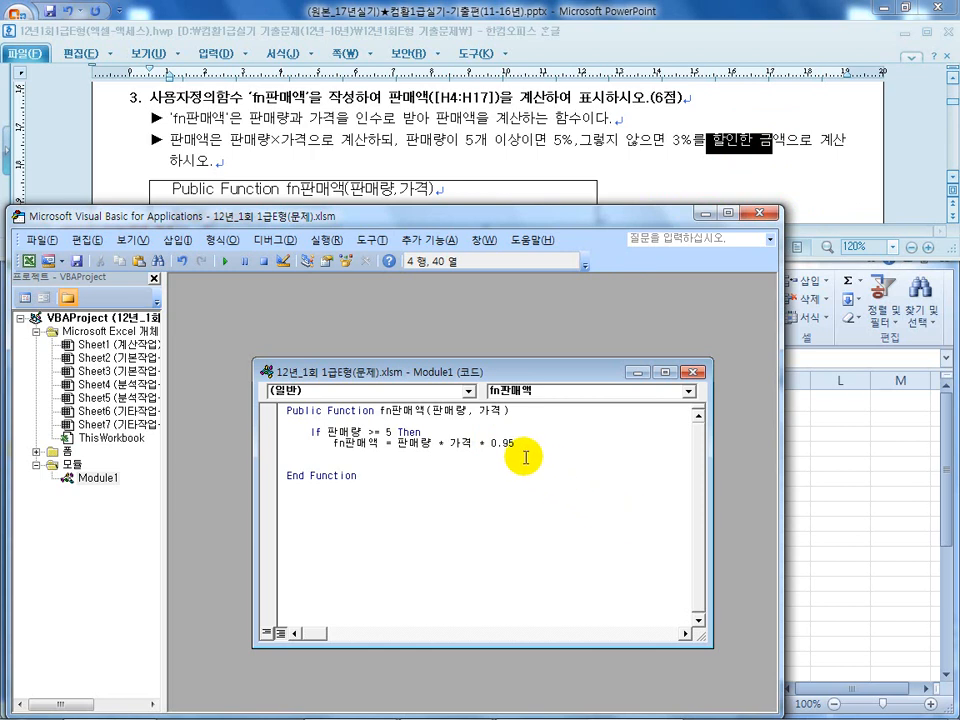
Switch to PowerPoint, show the solution slide for problem 3 full screen and underline the factors (1 - 0.05), (1 - 0.03), 0.95 and 0.97
click(335, 703)
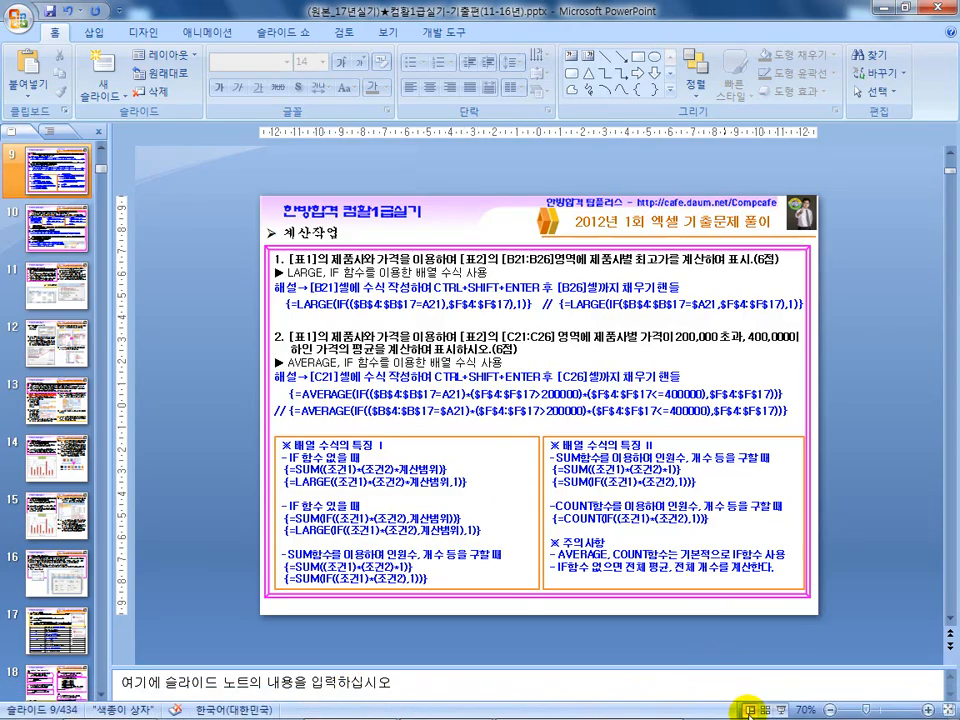
click(783, 710)
click(420, 390)
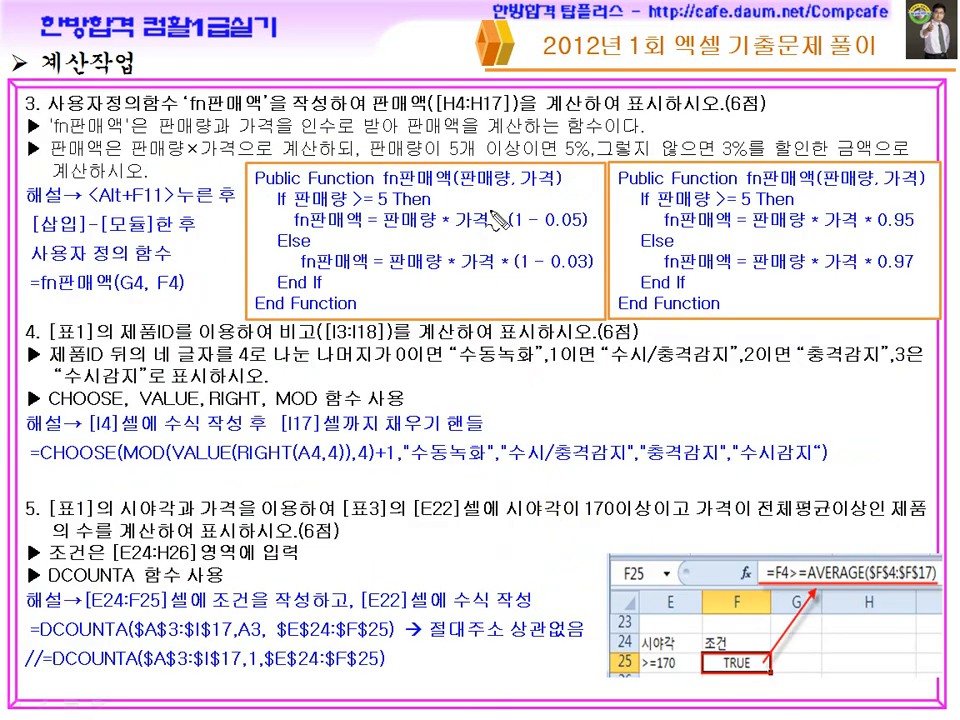
drag(508, 231, 588, 227)
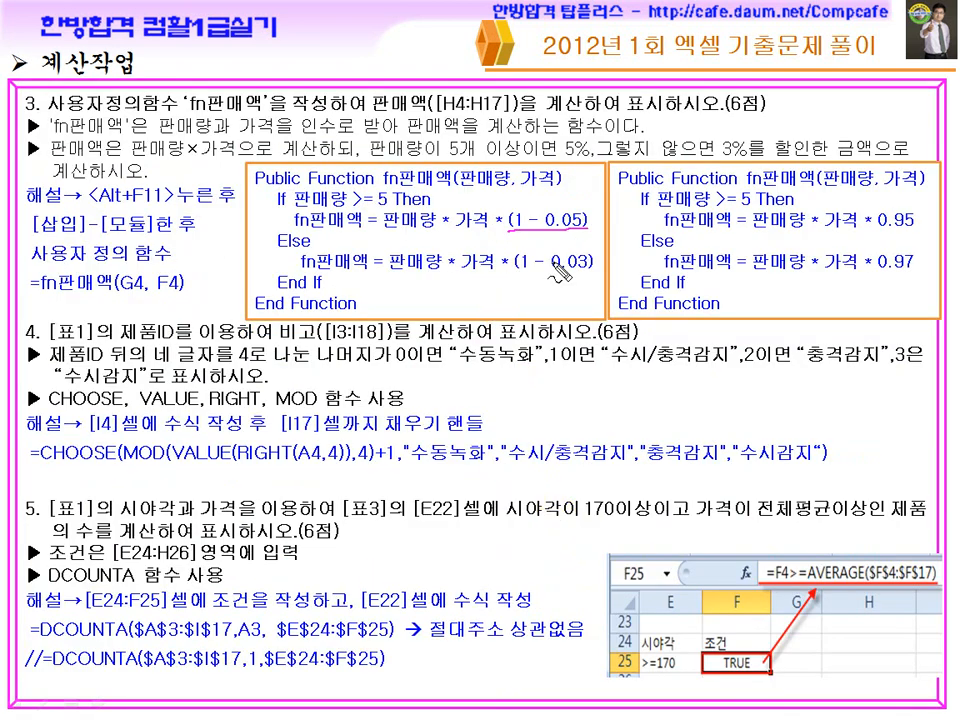
drag(512, 272, 592, 270)
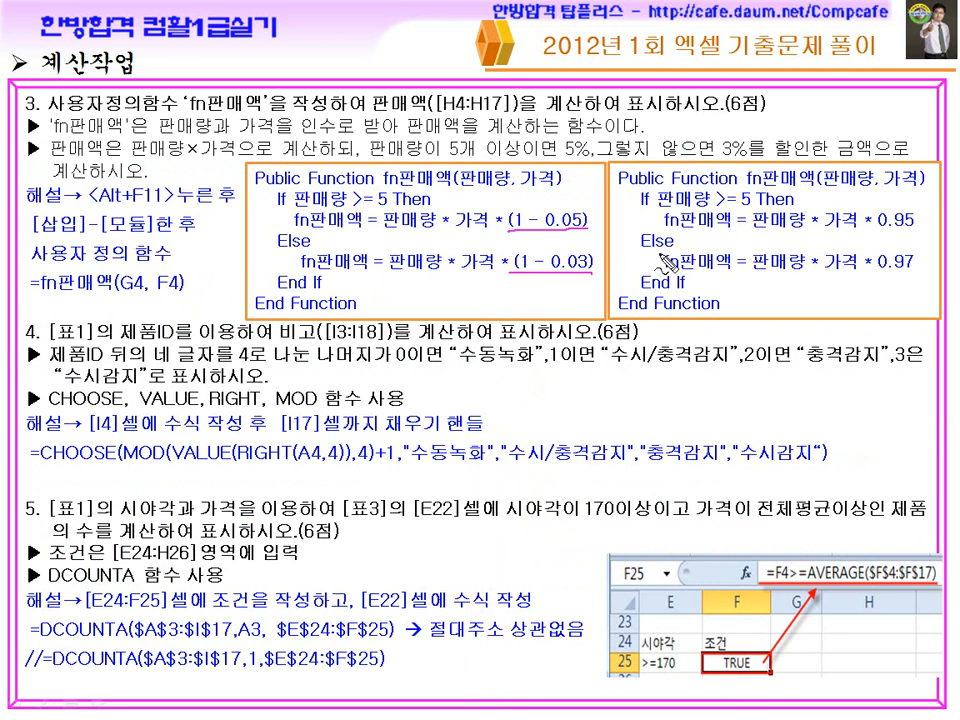
drag(878, 230, 914, 227)
drag(876, 272, 914, 269)
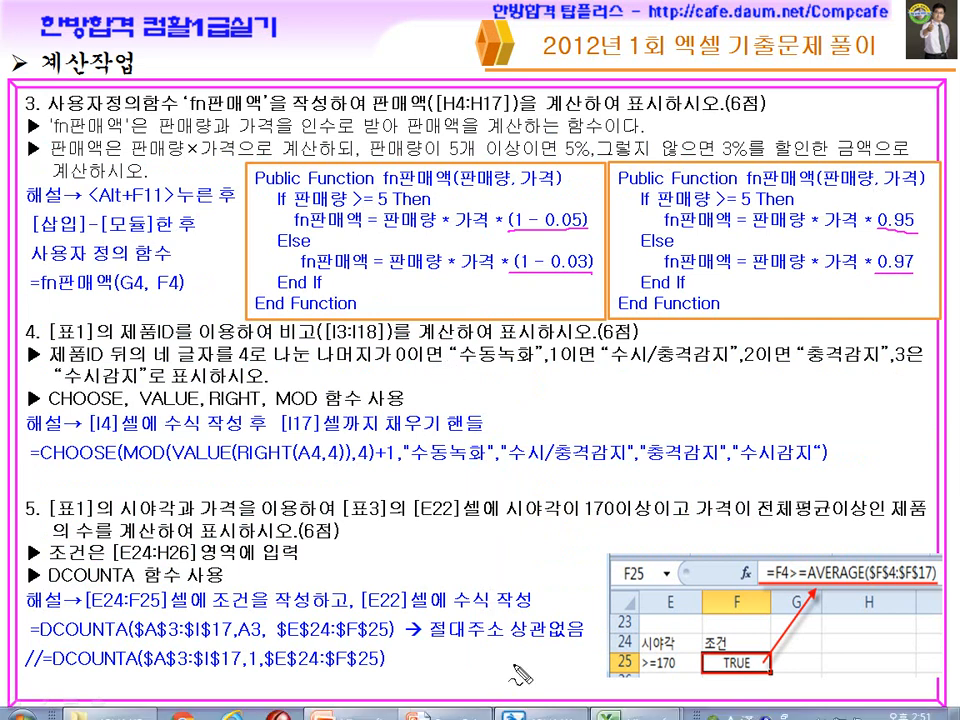
Switch from the slide show back to the workbook's Module1 code in the VBA editor
key(super)
key(super)
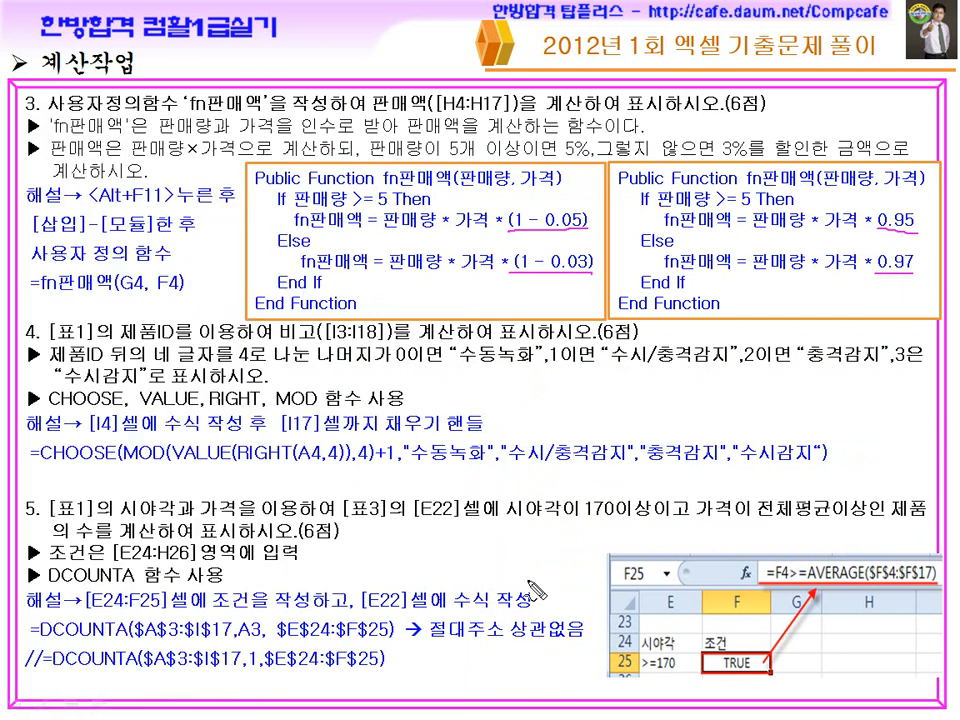
key(super)
click(615, 703)
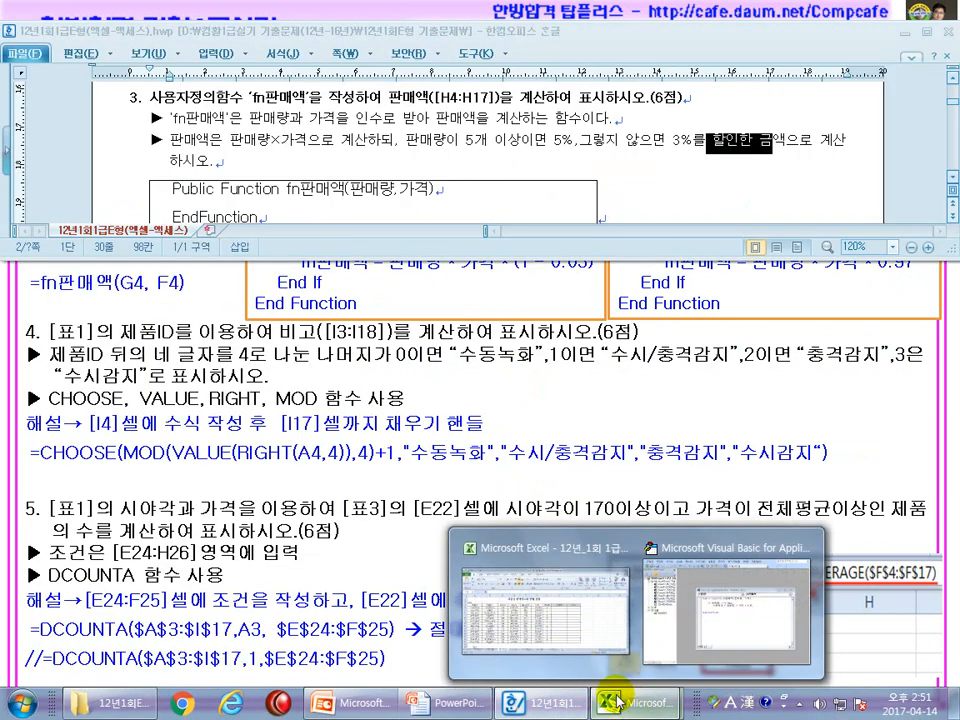
click(578, 645)
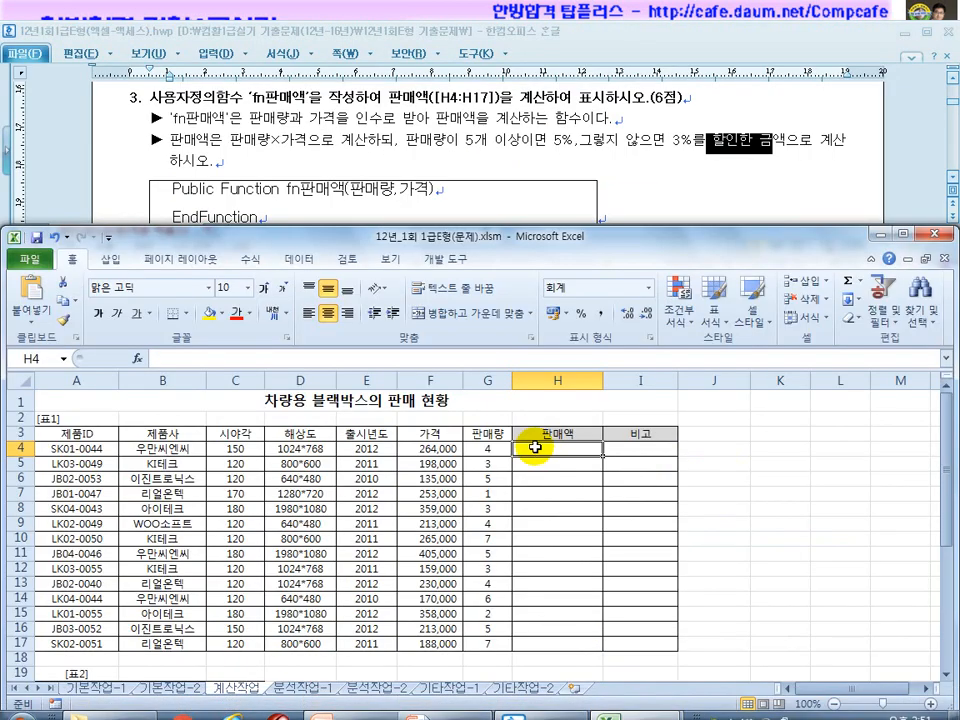
click(690, 645)
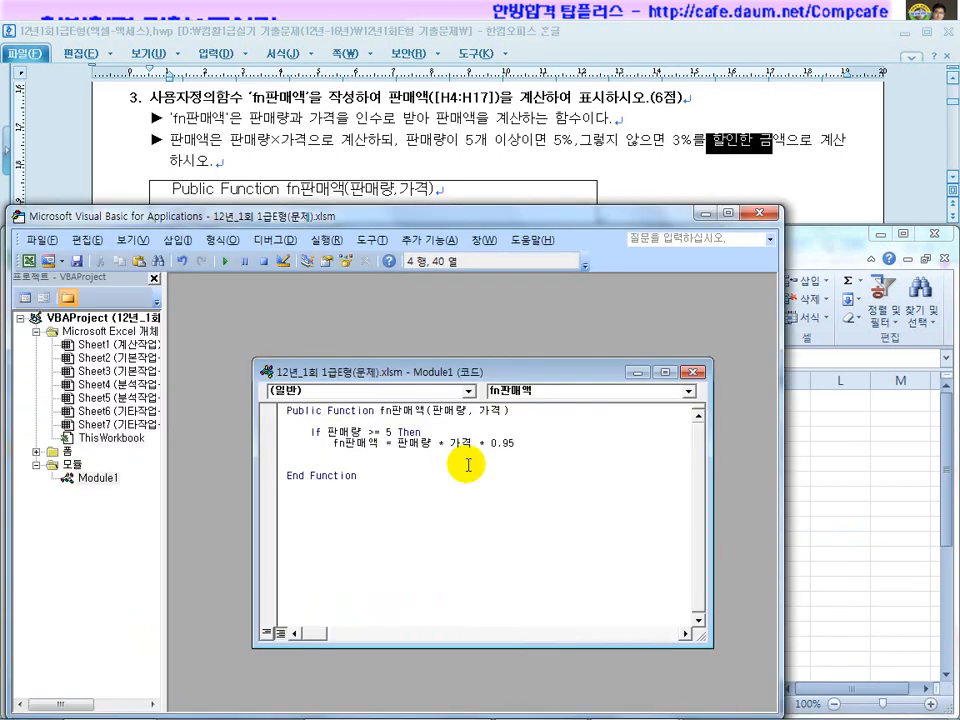
Add an Else branch containing a copy of the formula line changed to fn판매액 = 판매량 * 가격 * 0.97
key(Return)
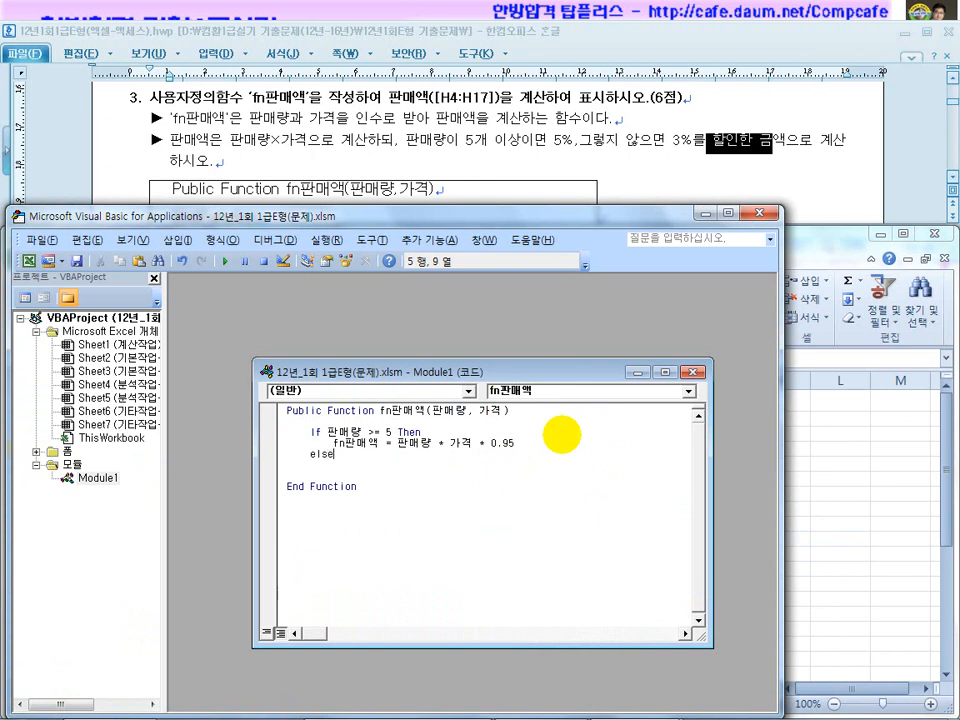
key(Return)
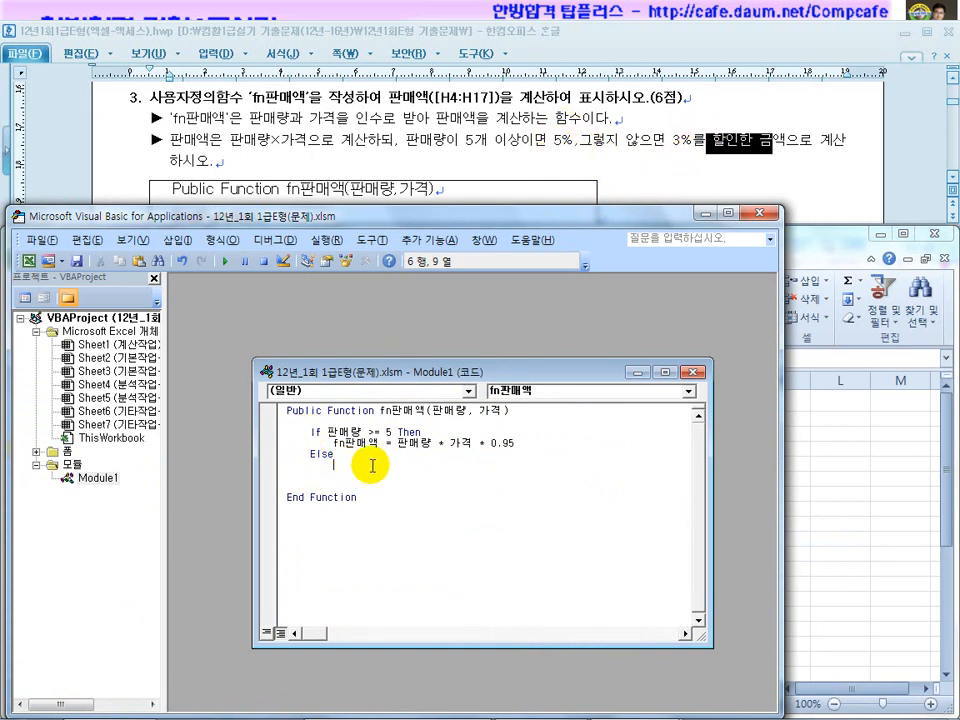
drag(333, 443, 521, 444)
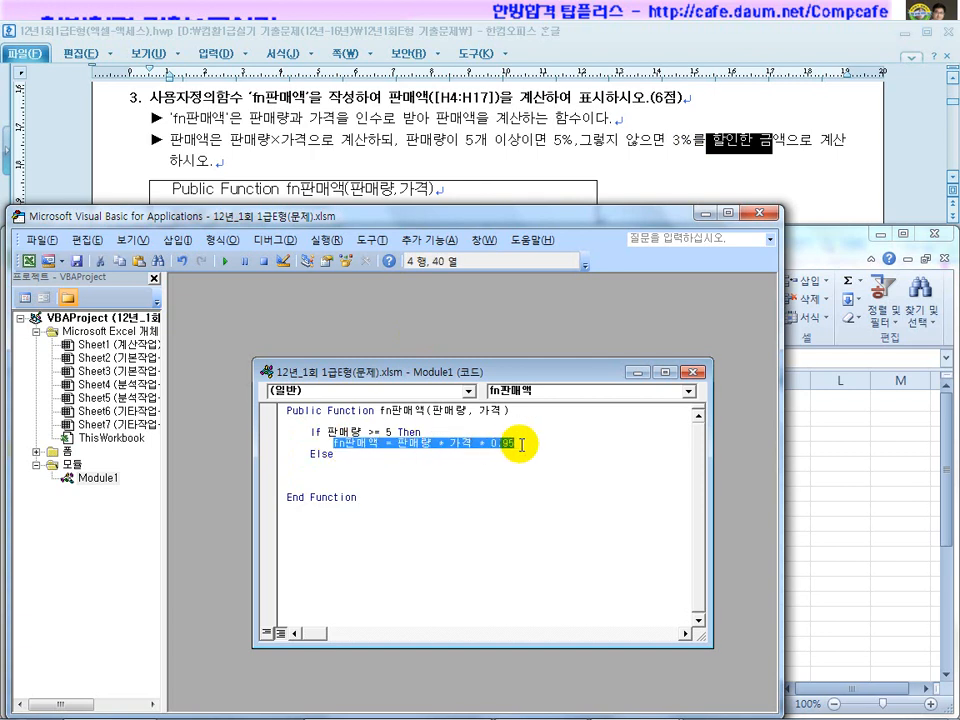
key(ctrl+c)
click(345, 455)
key(Return)
key(Tab)
key(ctrl+v)
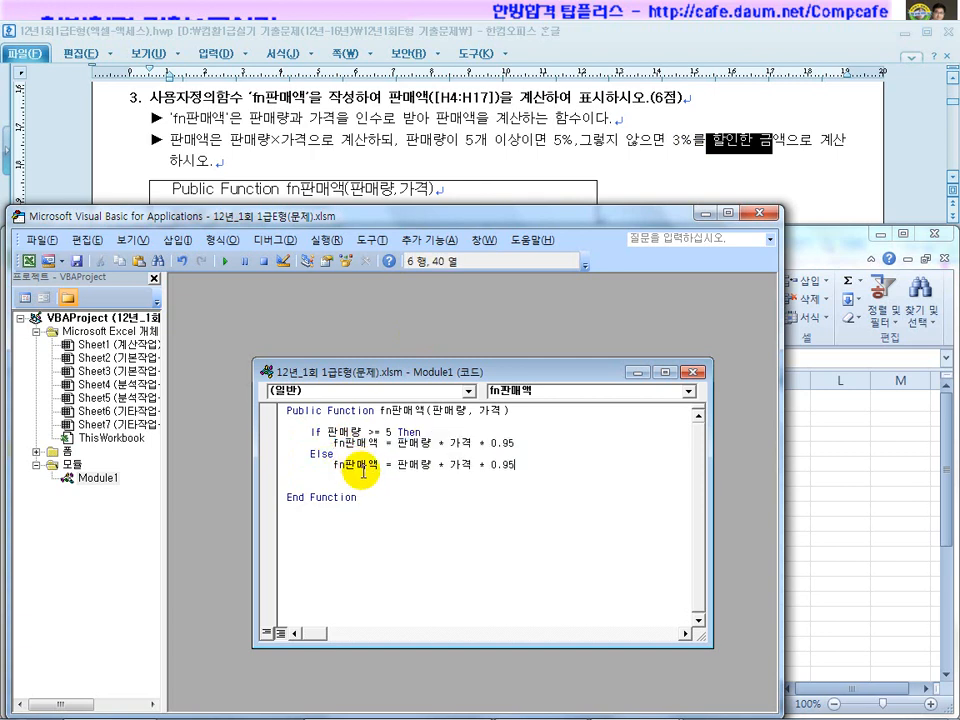
drag(515, 469, 510, 469)
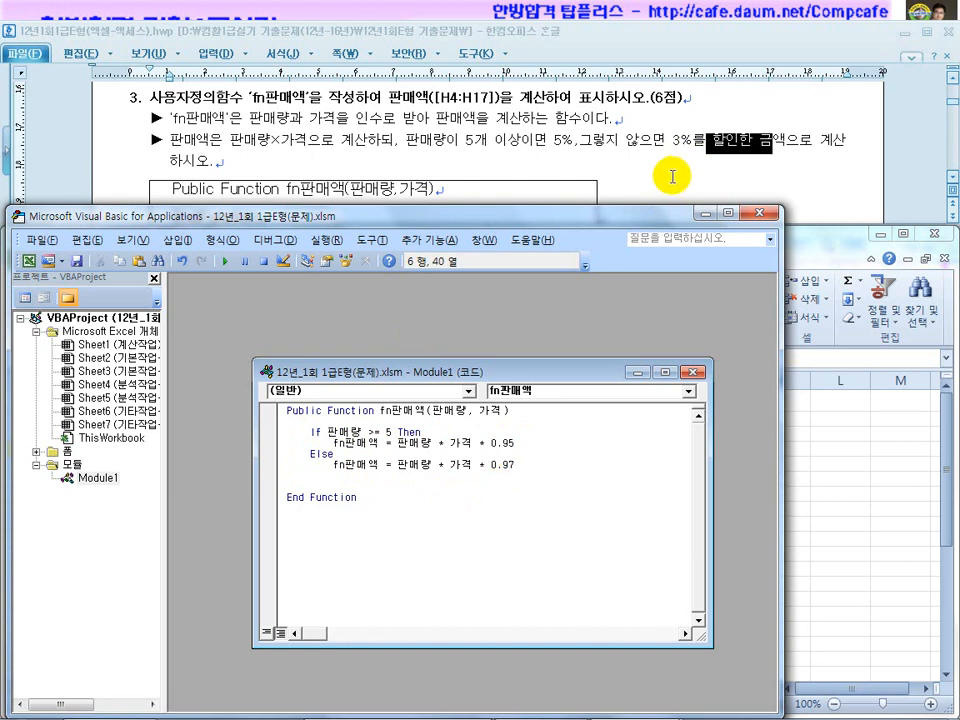
Close the condition block with End If and remove the surplus blank line before End Function
key(Return)
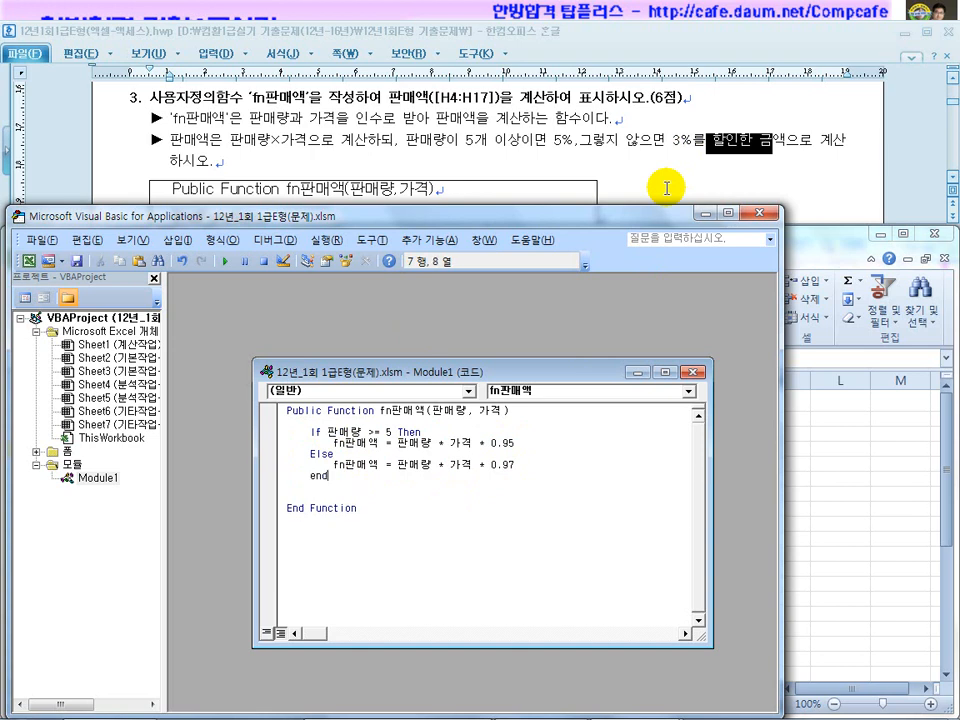
key(Delete)
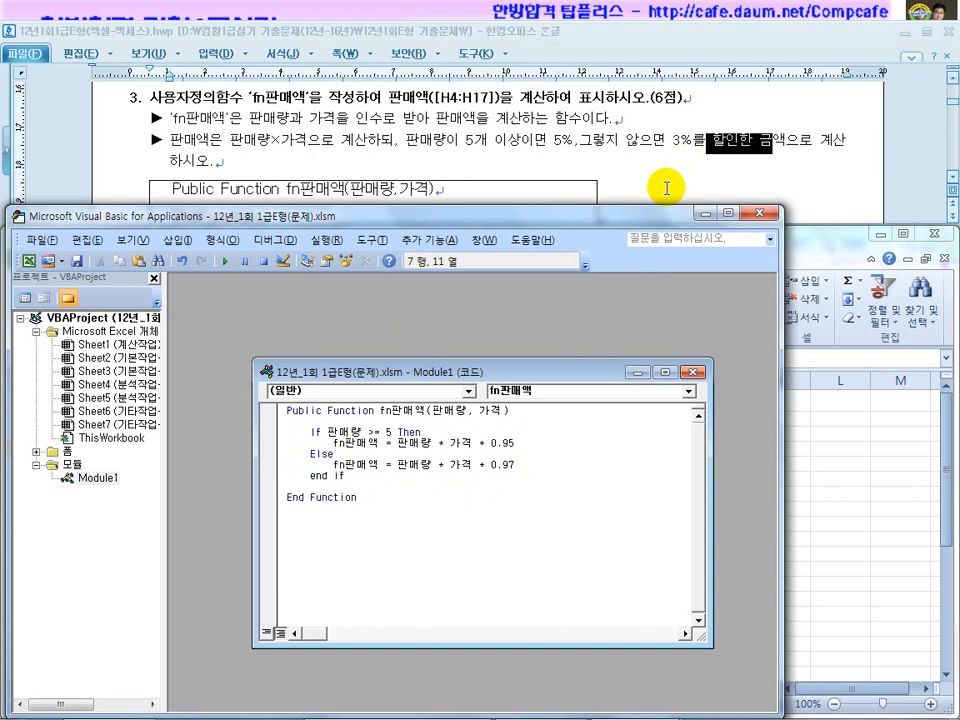
click(347, 464)
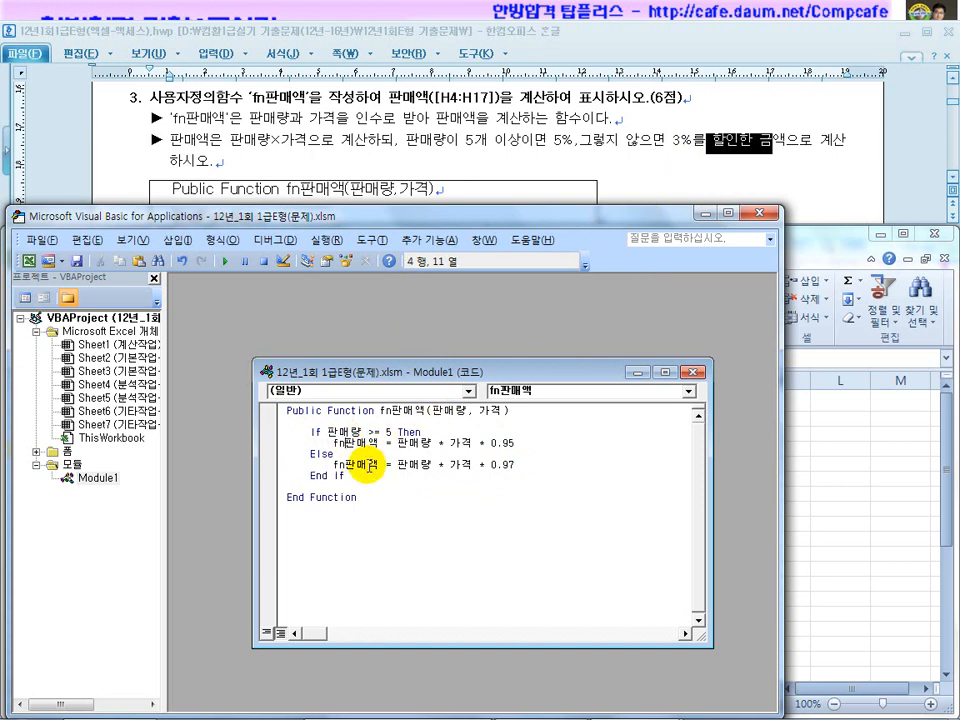
Review both branch formulas and the fn판매액(판매량, 가격) declaration, and close the VBA editor to return to the worksheet
click(358, 465)
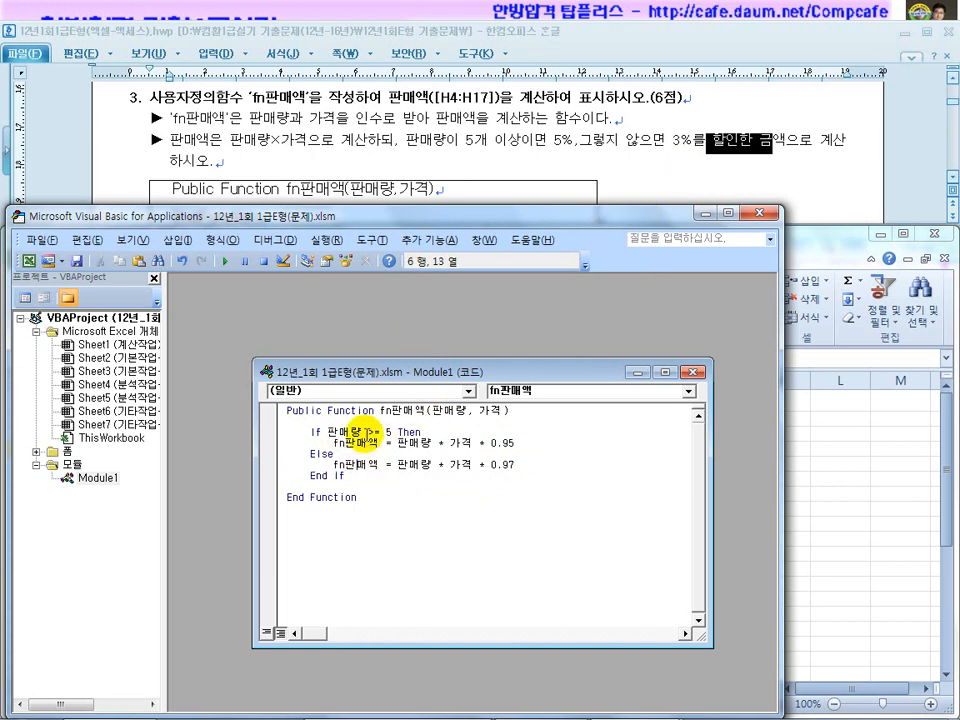
drag(363, 432, 428, 432)
drag(514, 443, 414, 441)
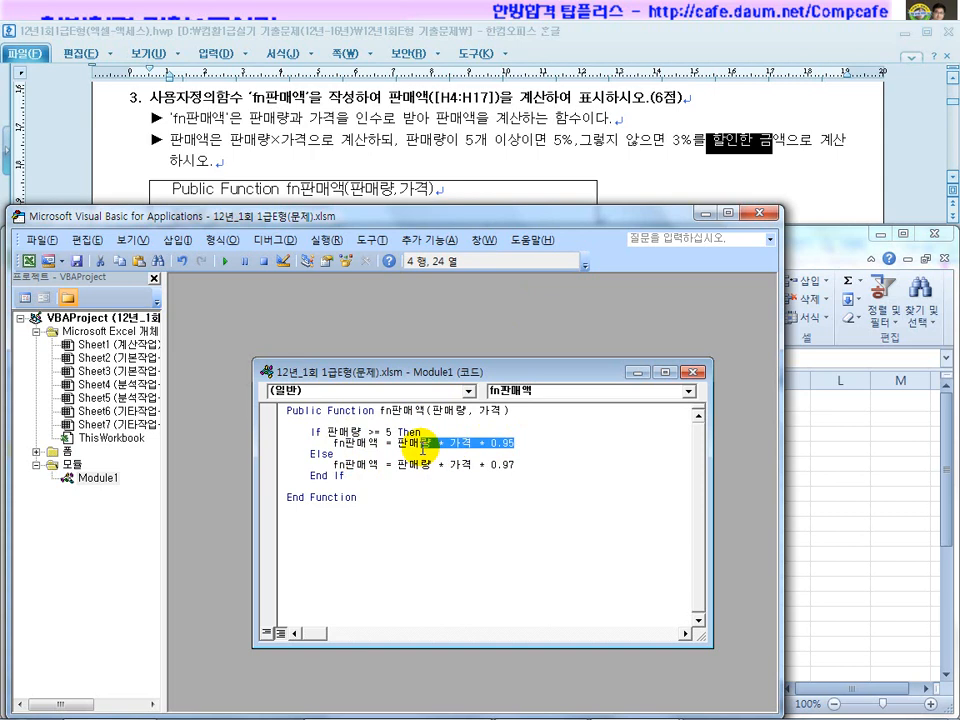
drag(490, 465, 414, 469)
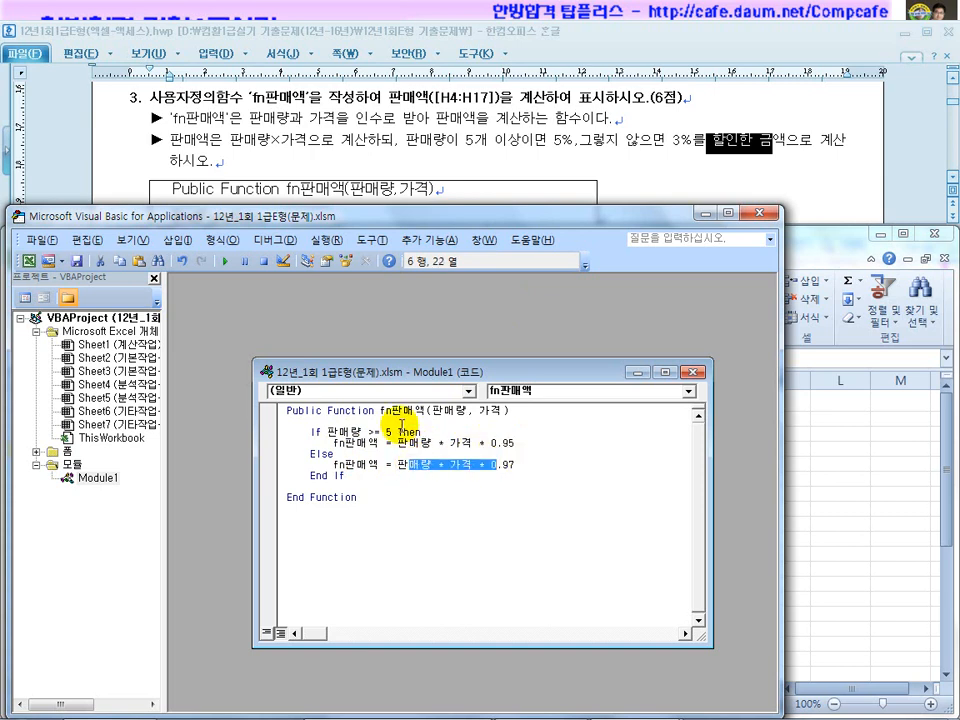
click(386, 410)
drag(386, 410, 510, 413)
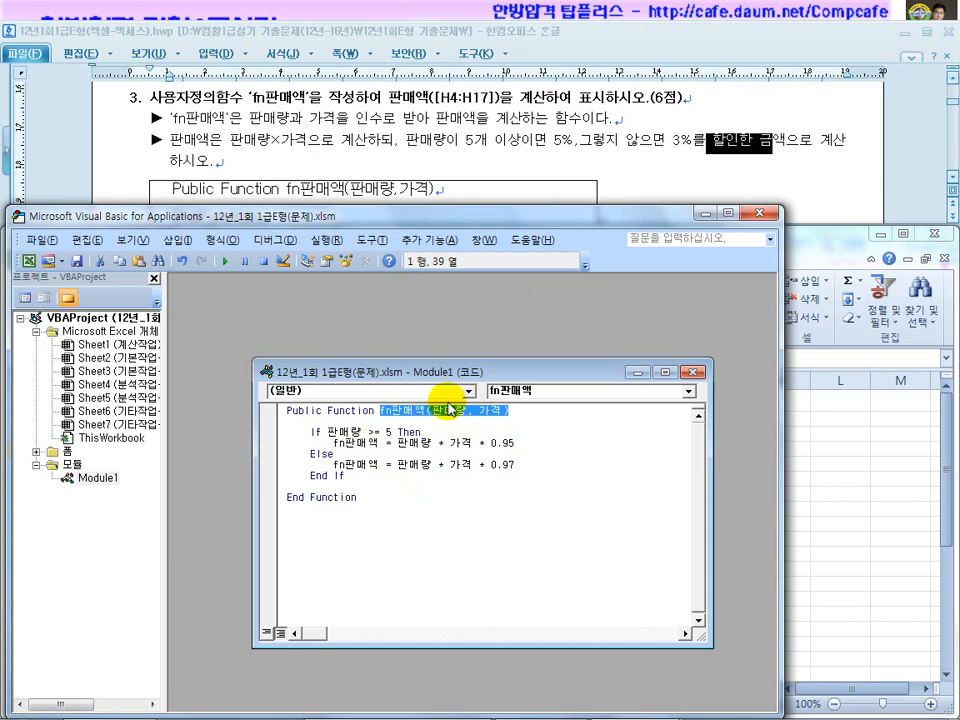
click(764, 214)
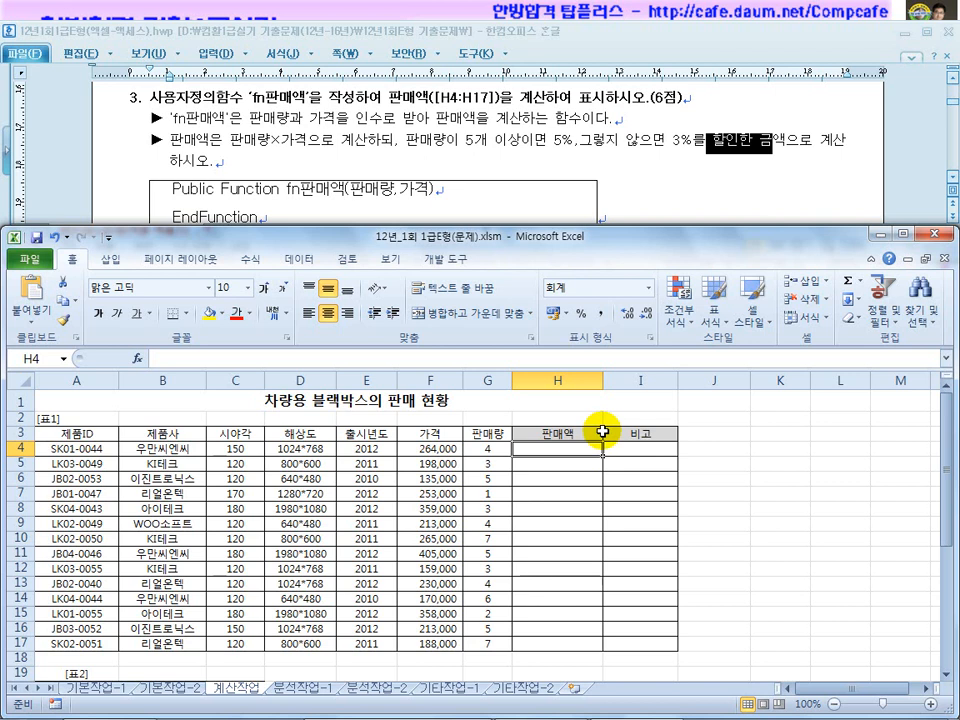
Enter the formula =fn판매액(G4, F4) in cell H4, using the quantity and price cells of that row as arguments
text(=)
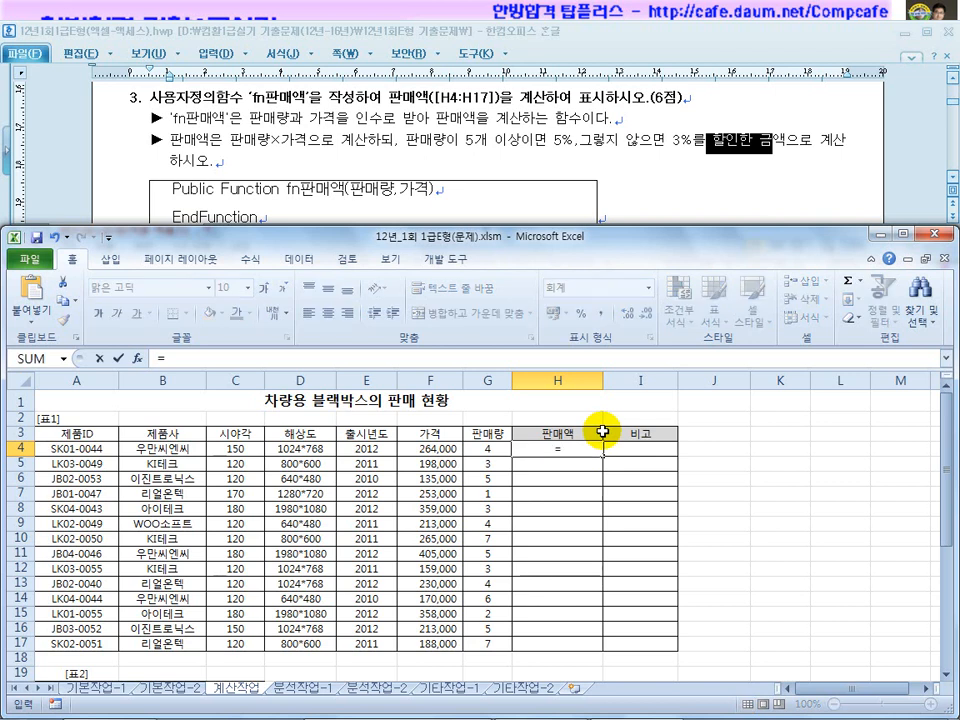
text(fn판매액(판매량, 가격))
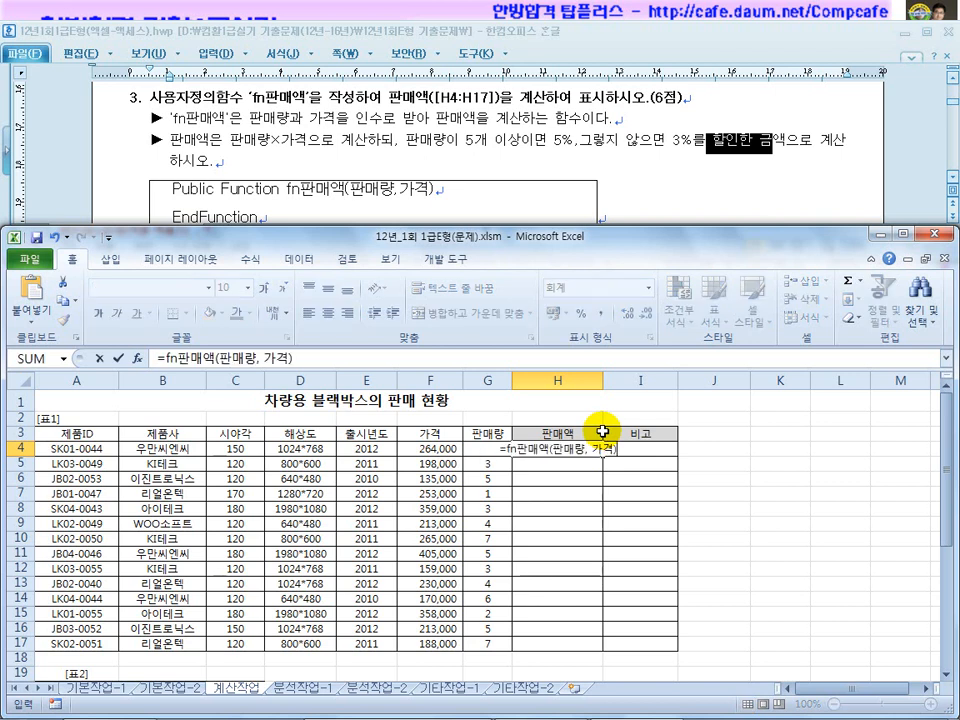
double_click(250, 360)
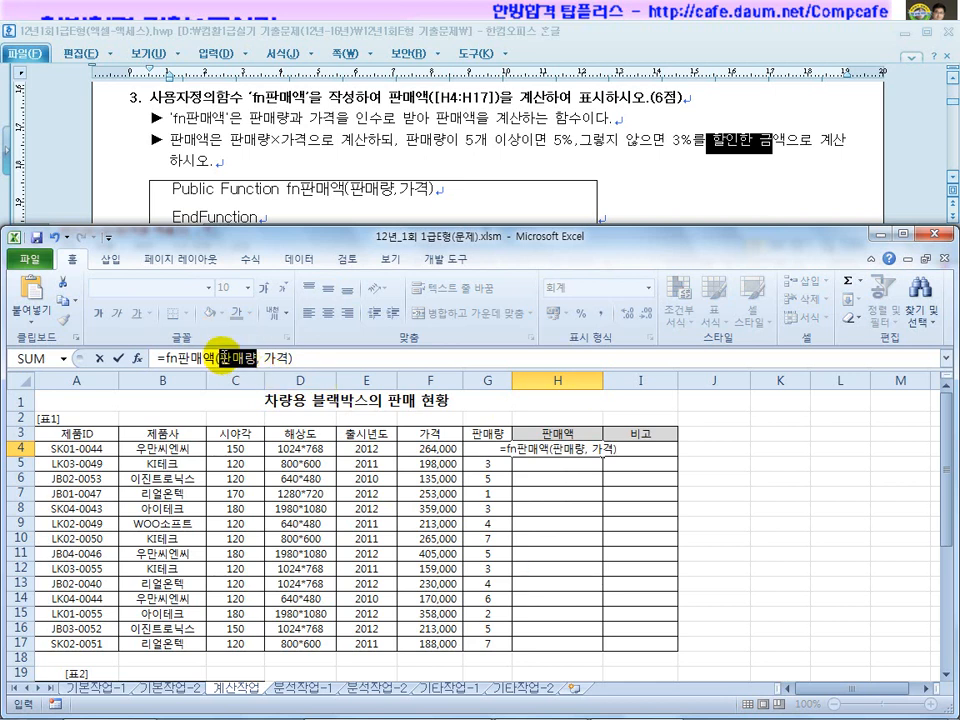
click(478, 432)
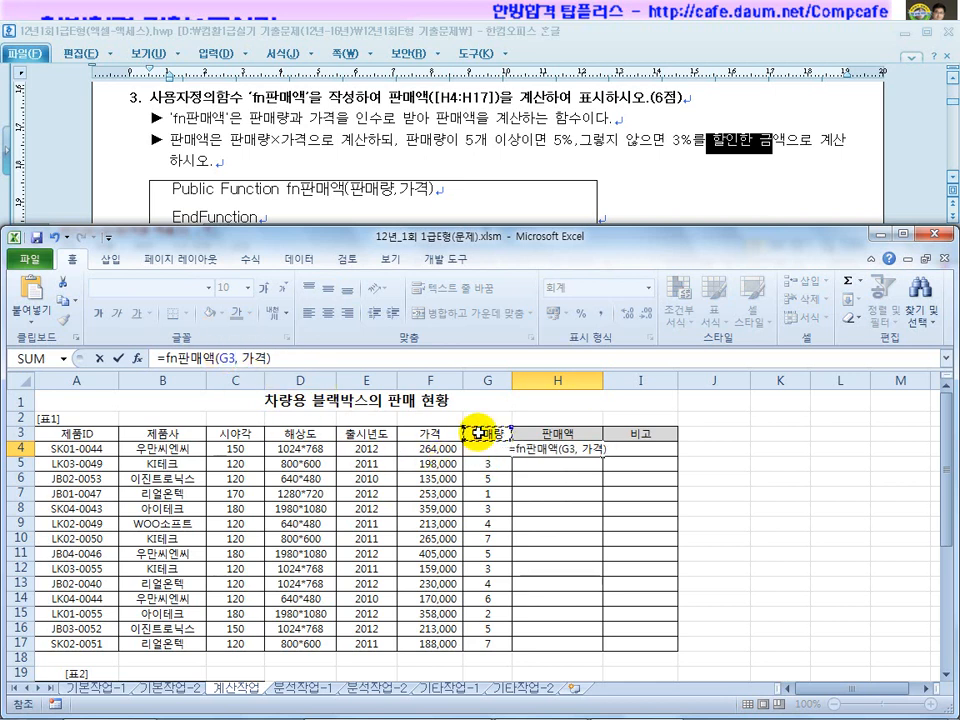
click(477, 446)
drag(604, 447, 561, 446)
click(417, 450)
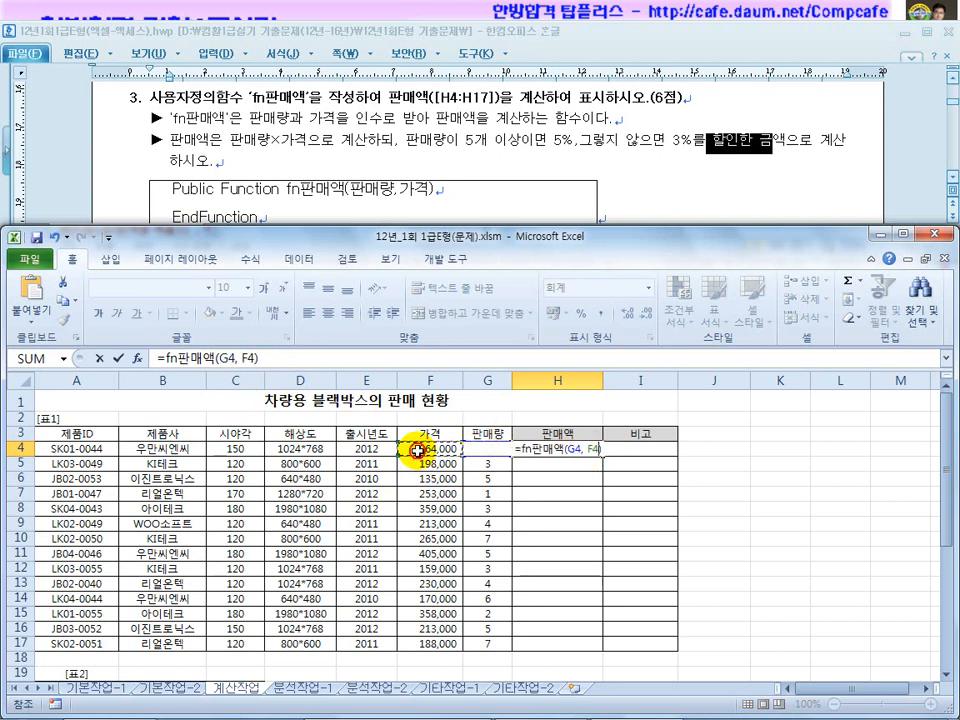
key(Return)
Fill the fn판매액 formula from H4 down through H17 and check the filled 판매액 cells
click(568, 450)
drag(602, 455, 594, 642)
click(668, 578)
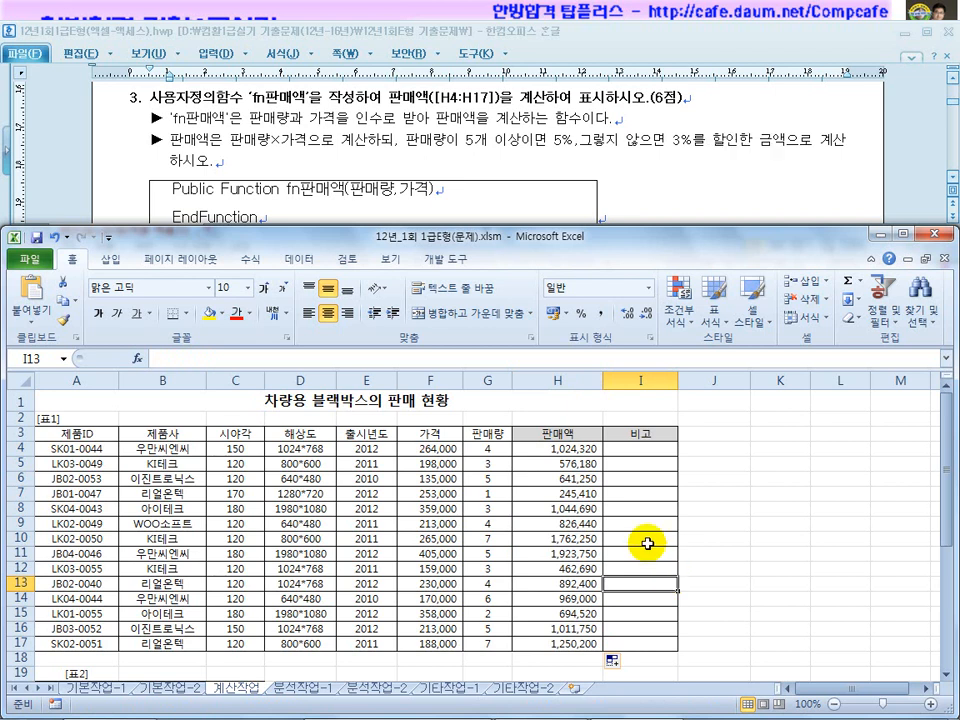
click(567, 451)
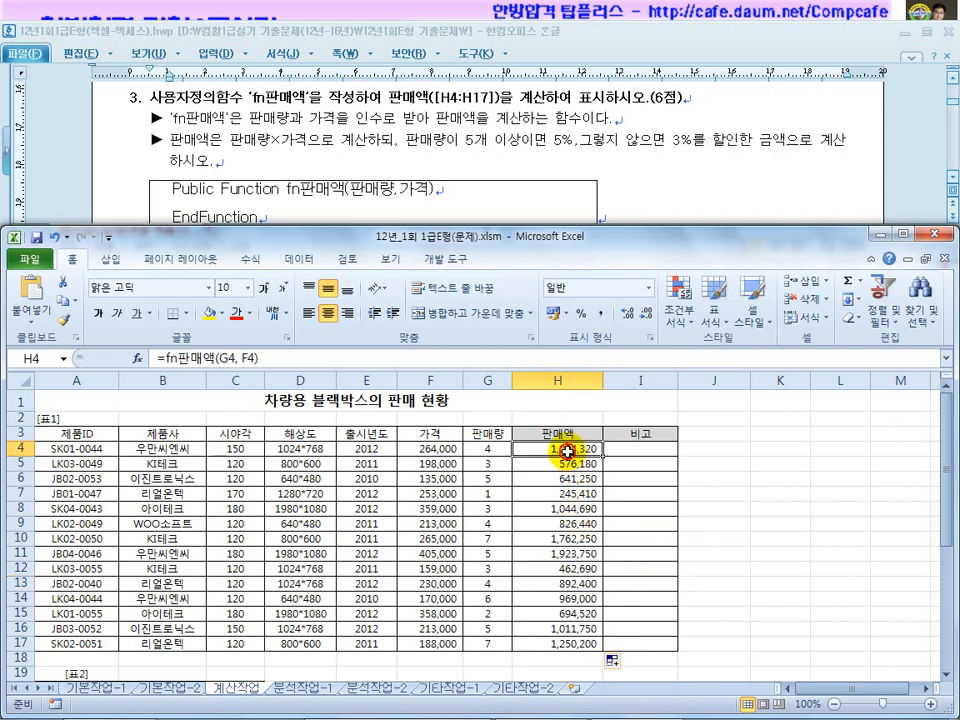
drag(567, 451, 562, 644)
click(647, 534)
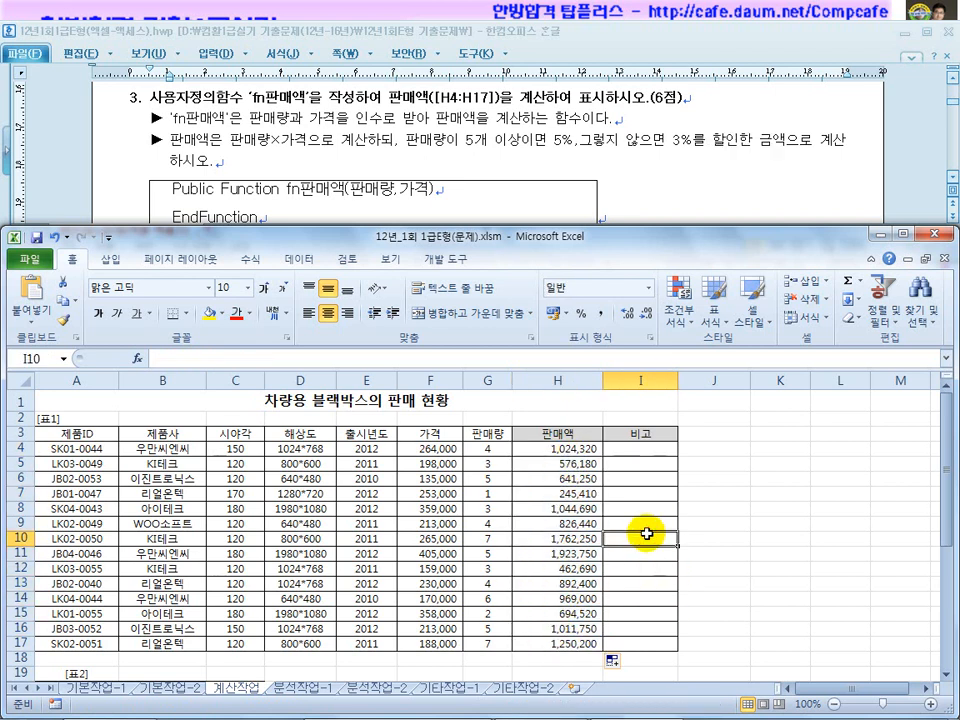
mouse_move(622, 478)
mouse_down()
mouse_move(628, 469)
mouse_move(662, 488)
mouse_move(710, 488)
mouse_up()
drag(634, 500, 741, 500)
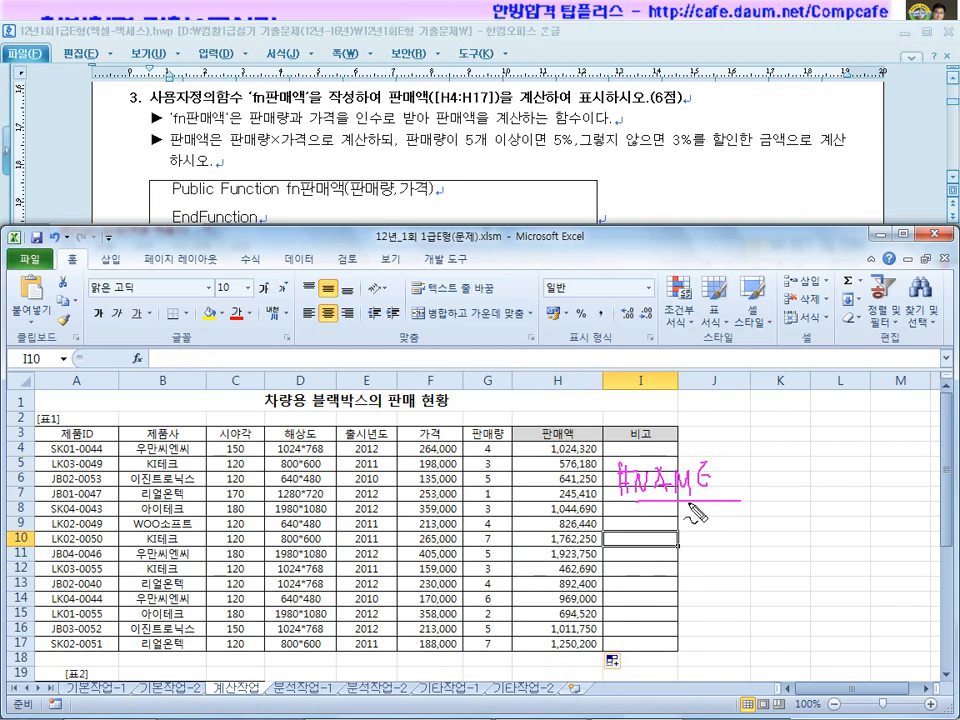
mouse_move(700, 455)
mouse_down()
mouse_move(615, 490)
mouse_move(746, 454)
mouse_move(745, 575)
mouse_up()
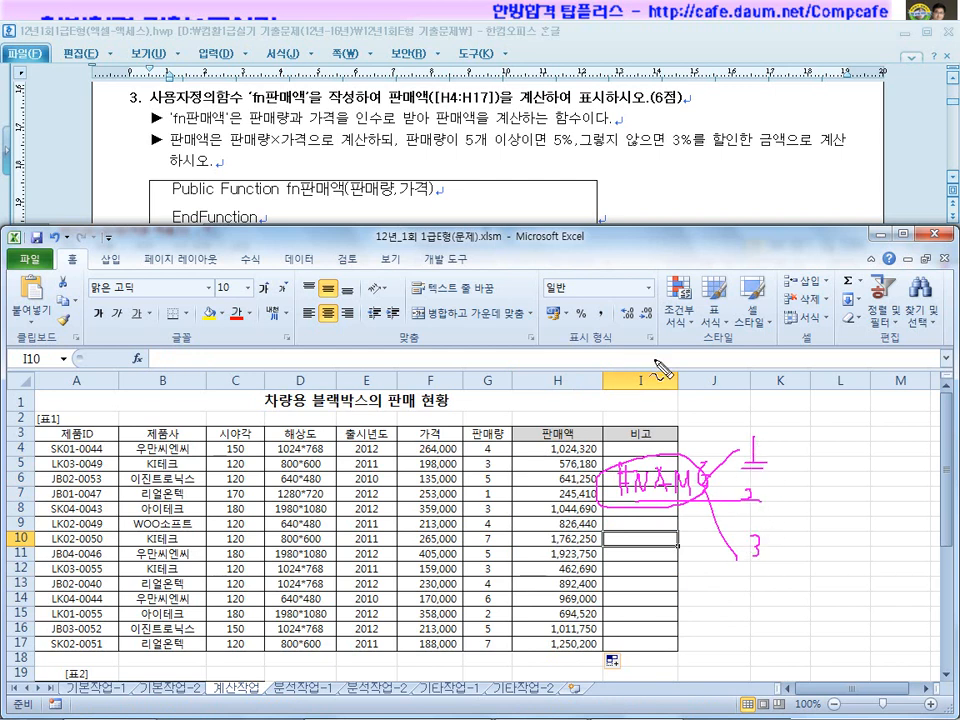
key(Escape)
Set the macro security to include all macros (모든 매크로 포함) and confirm the Trust Center settings
click(445, 258)
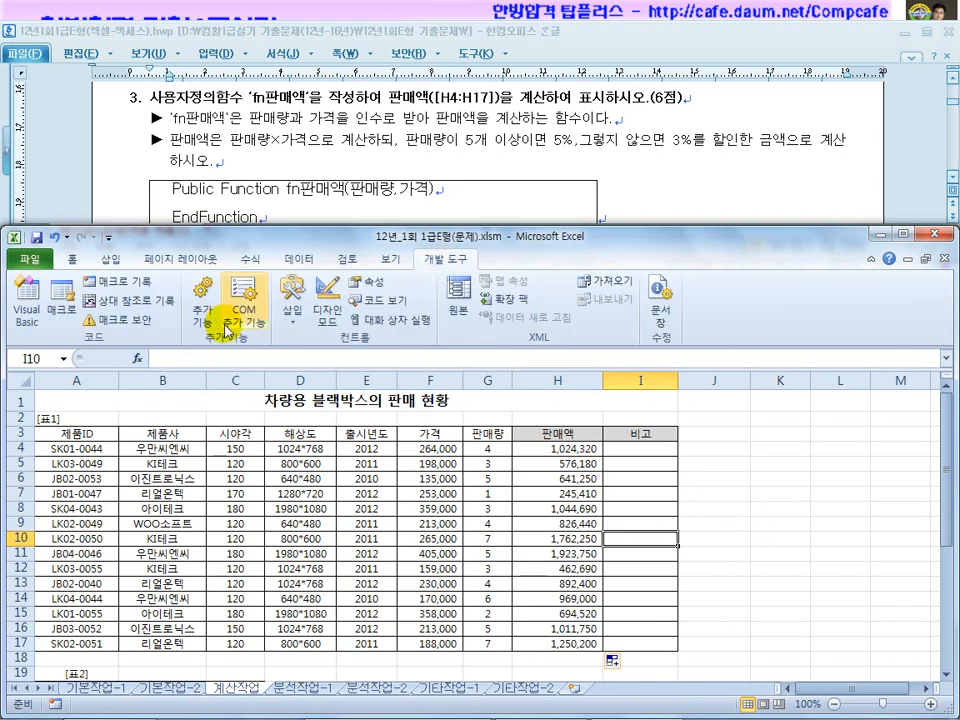
click(112, 320)
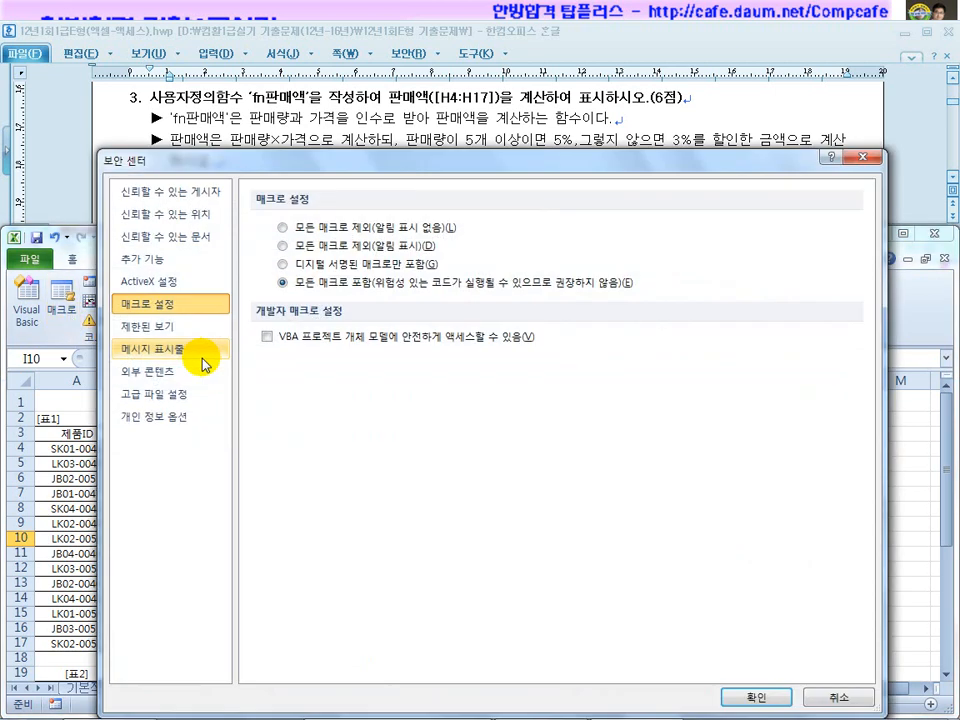
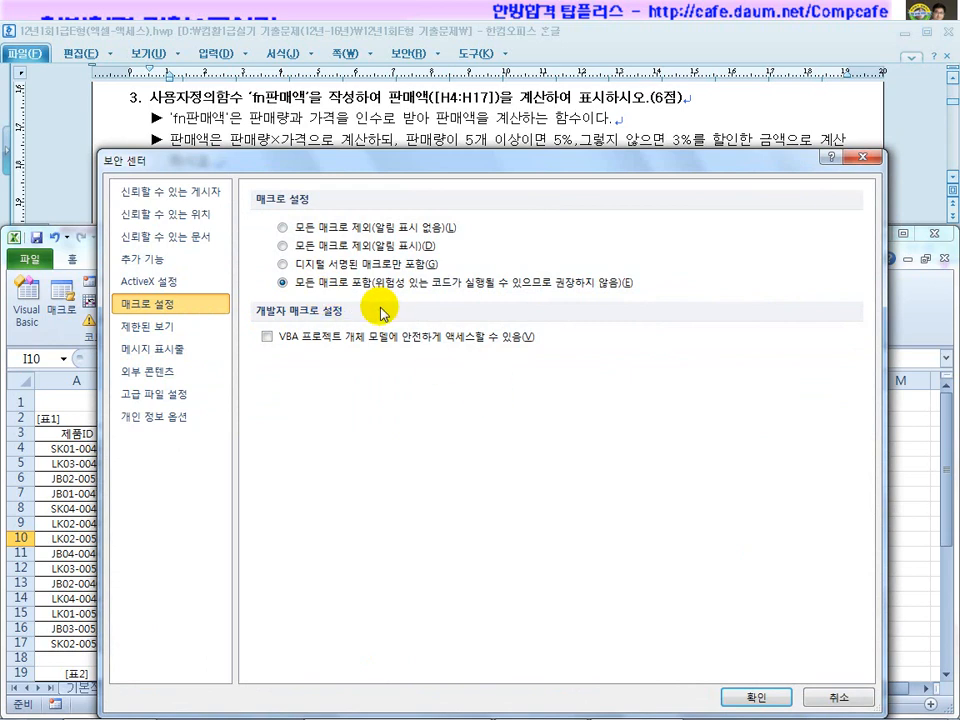
click(316, 289)
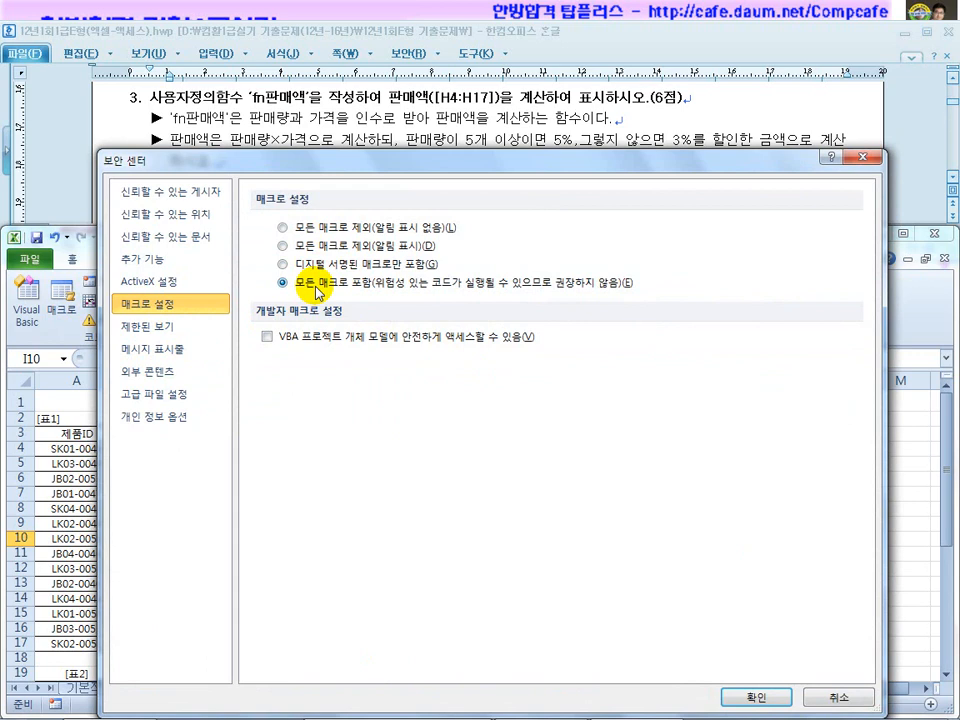
click(737, 697)
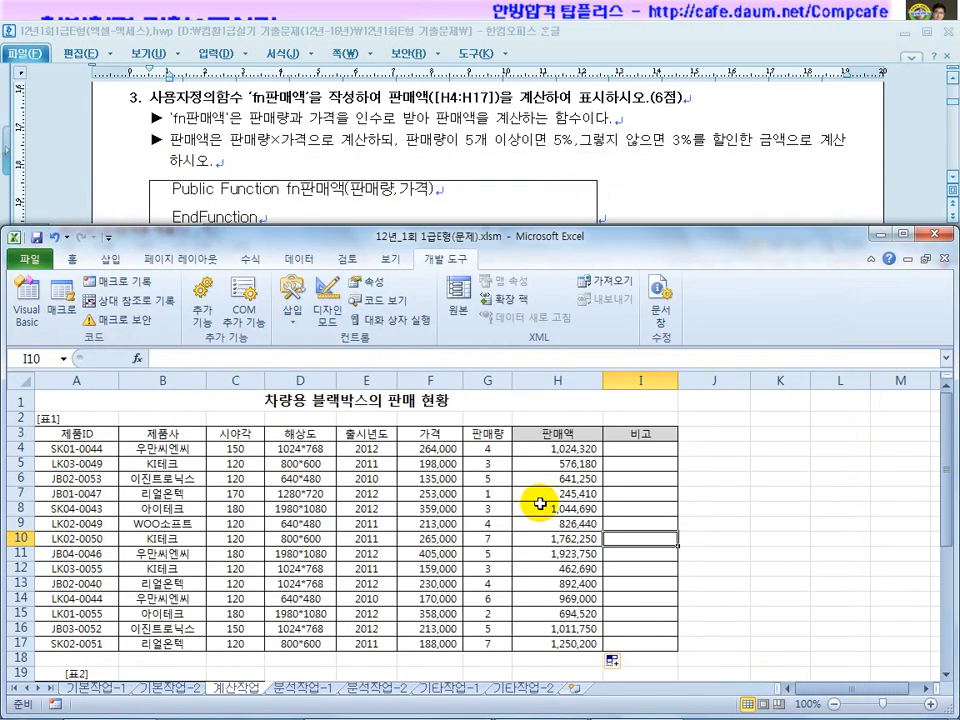
Review the 판매액 results in H4:H17 together with the fn판매액 code in the VBA editor, then return to the worksheet
drag(553, 448, 563, 641)
click(636, 572)
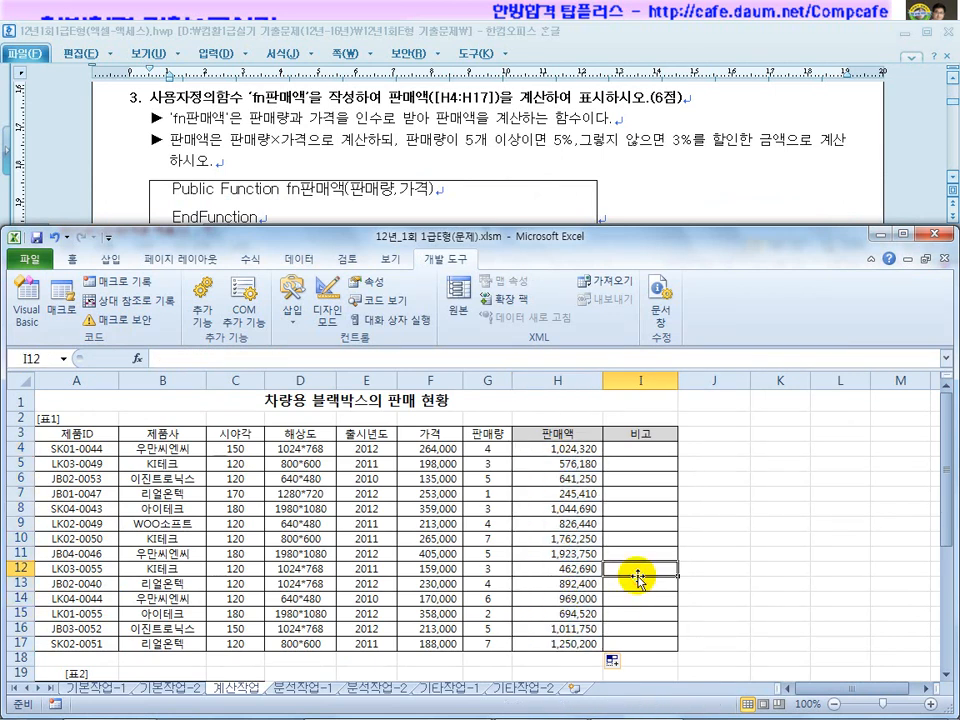
key(alt+F11)
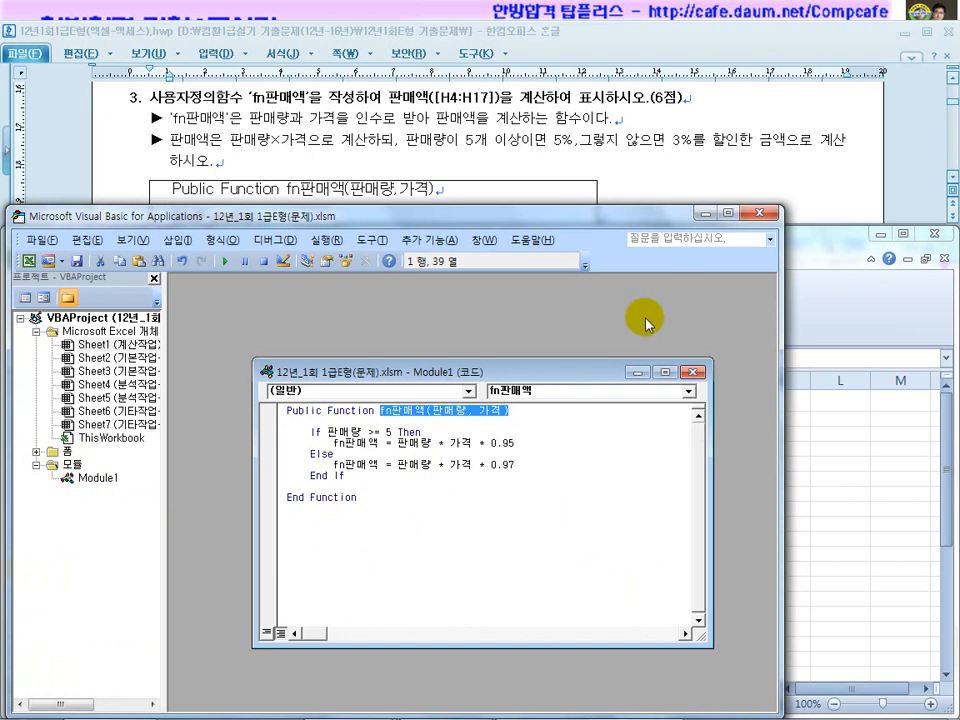
click(759, 212)
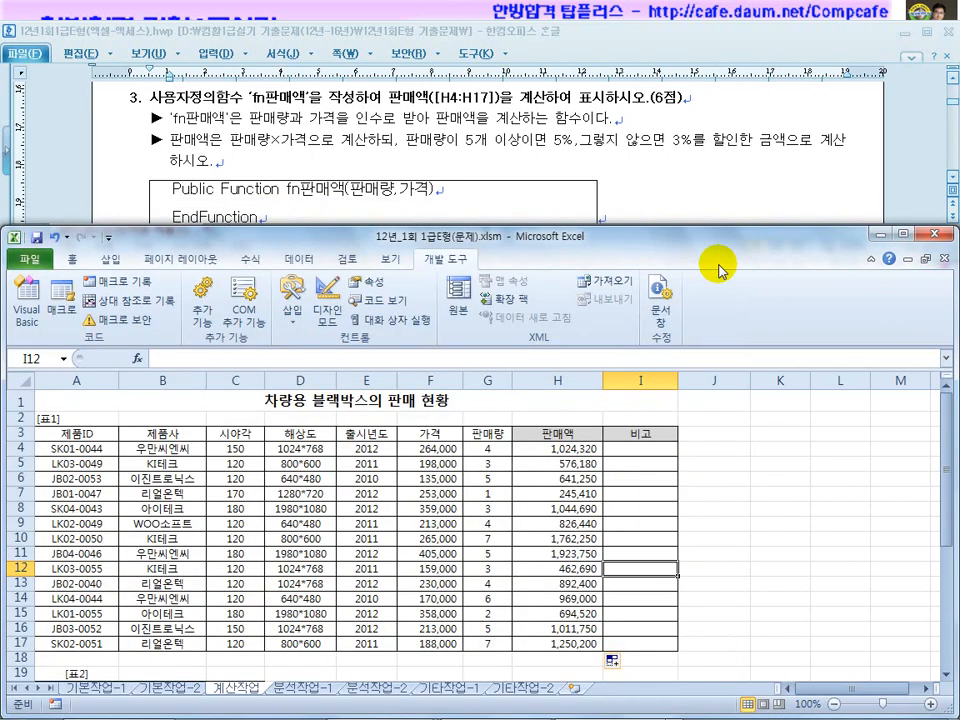
click(612, 494)
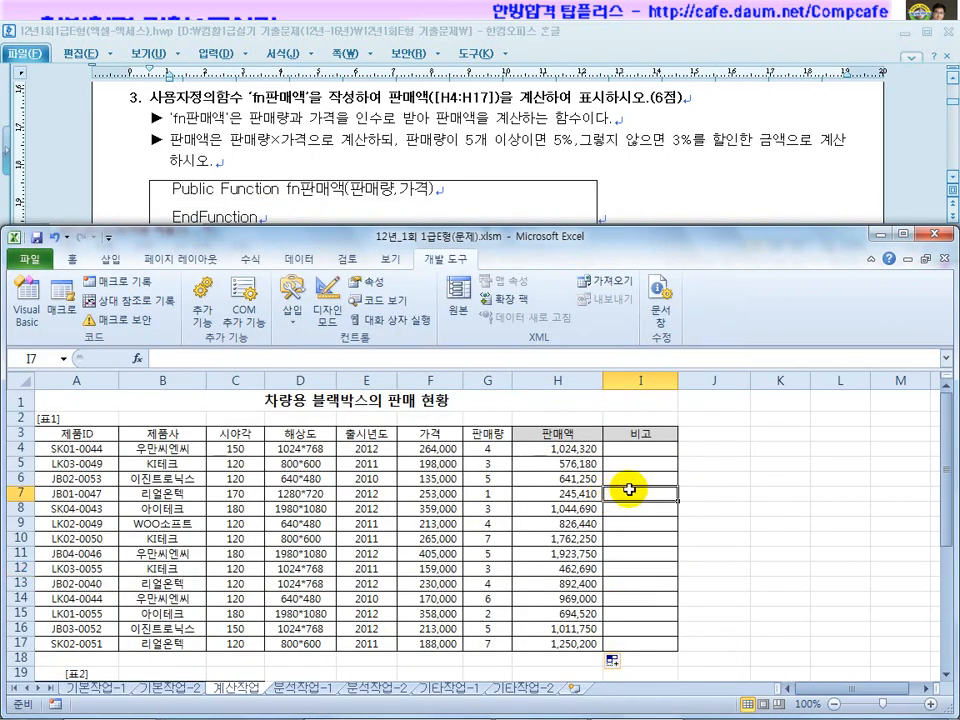
key(alt+F11)
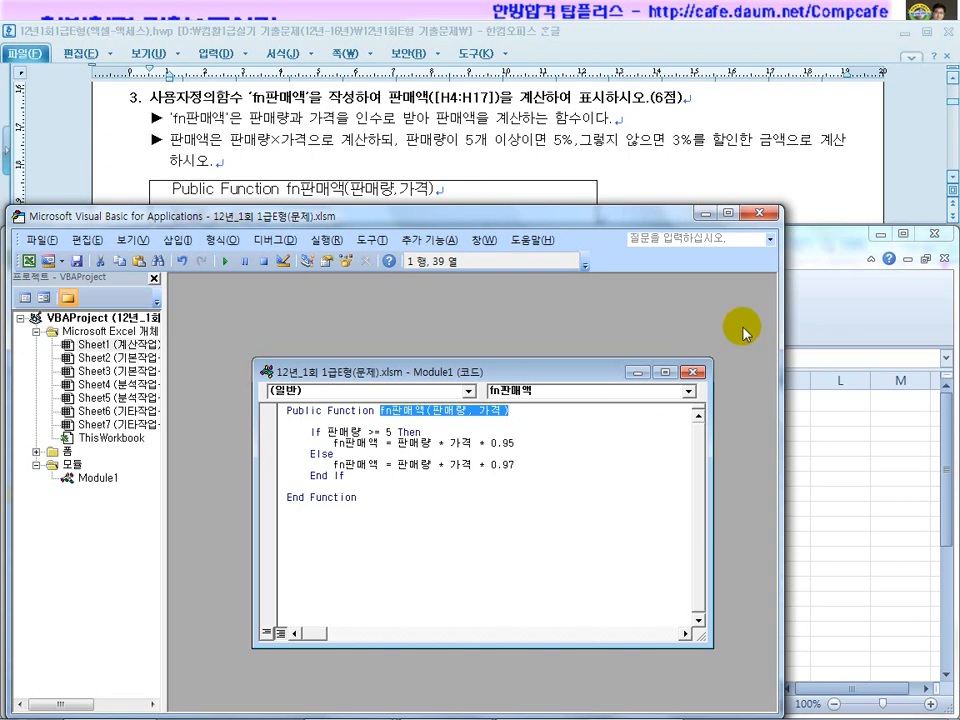
click(760, 213)
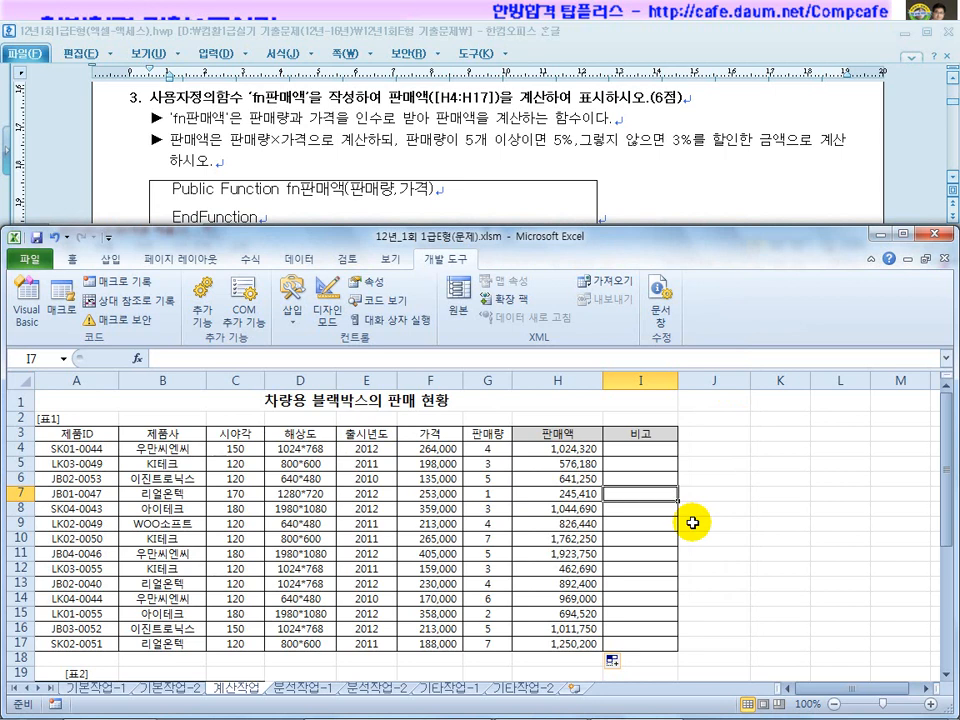
click(601, 199)
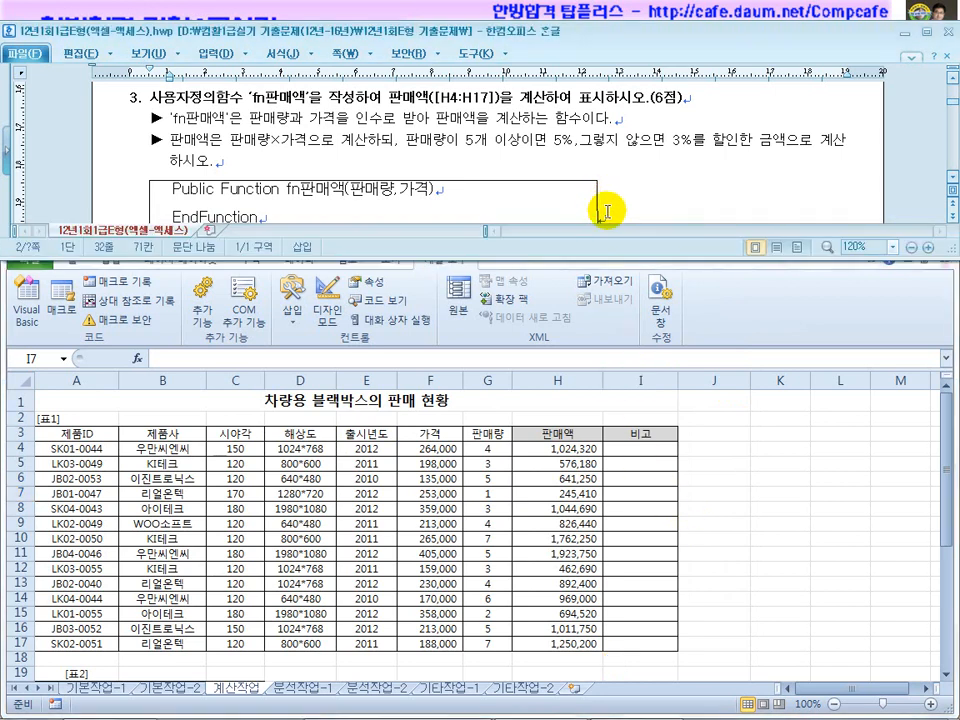
click(557, 464)
drag(557, 449, 571, 646)
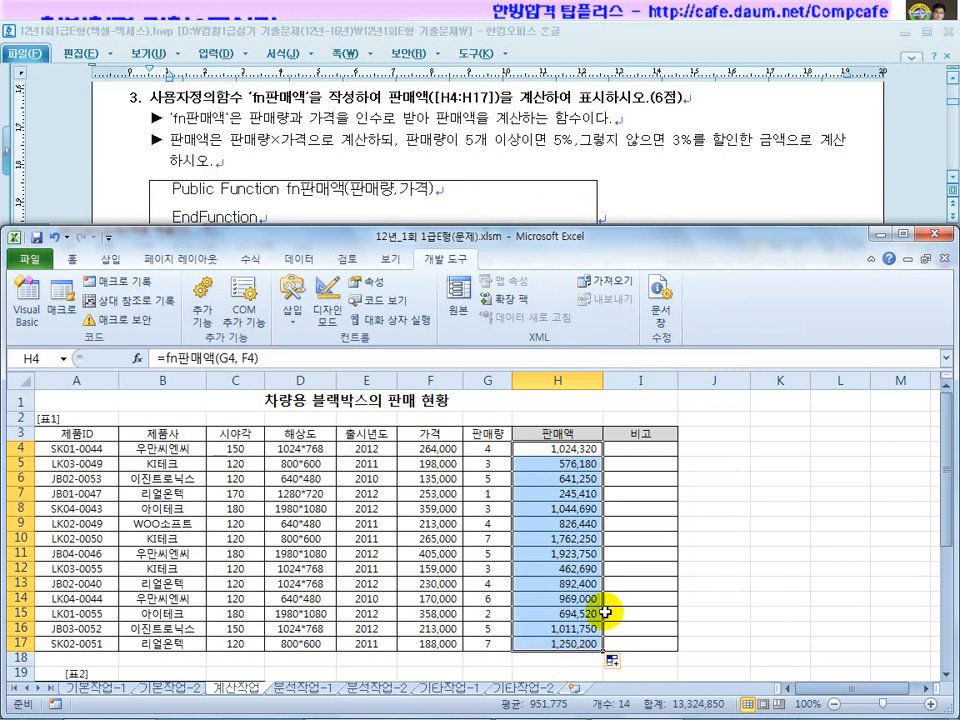
click(647, 608)
Read question 4 in the Hangul exam document, checking the 비고 range I4:I17 and highlighting the required functions CHOOSE, VALUE, RIGHT and MOD
click(494, 157)
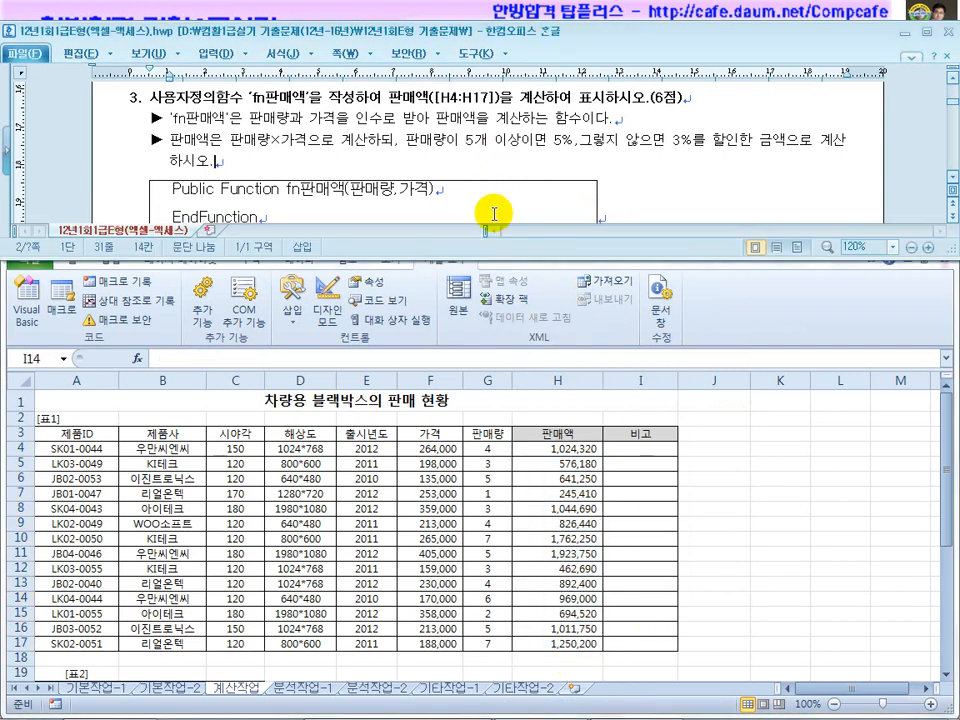
scroll(494, 213, down, 3)
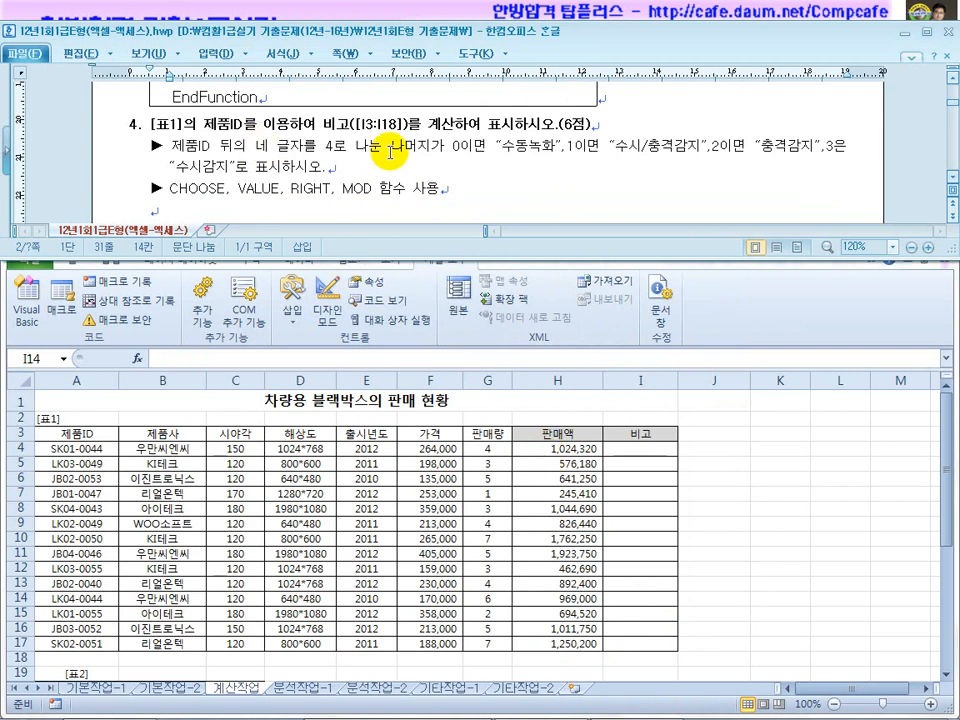
click(636, 447)
drag(636, 453, 639, 643)
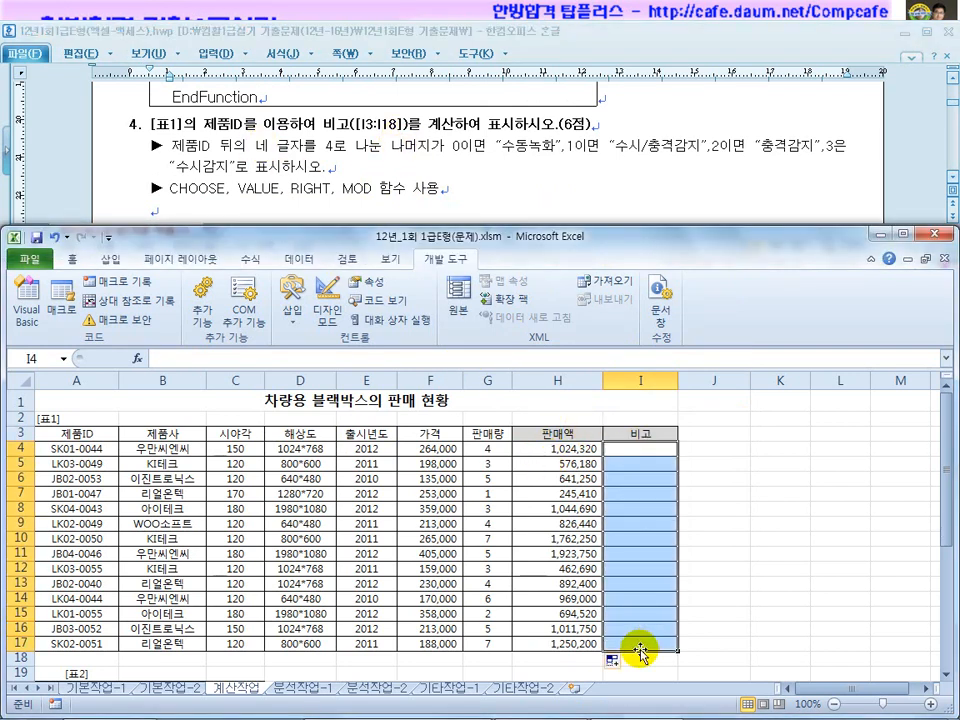
click(239, 203)
drag(178, 177, 364, 177)
click(608, 483)
click(620, 447)
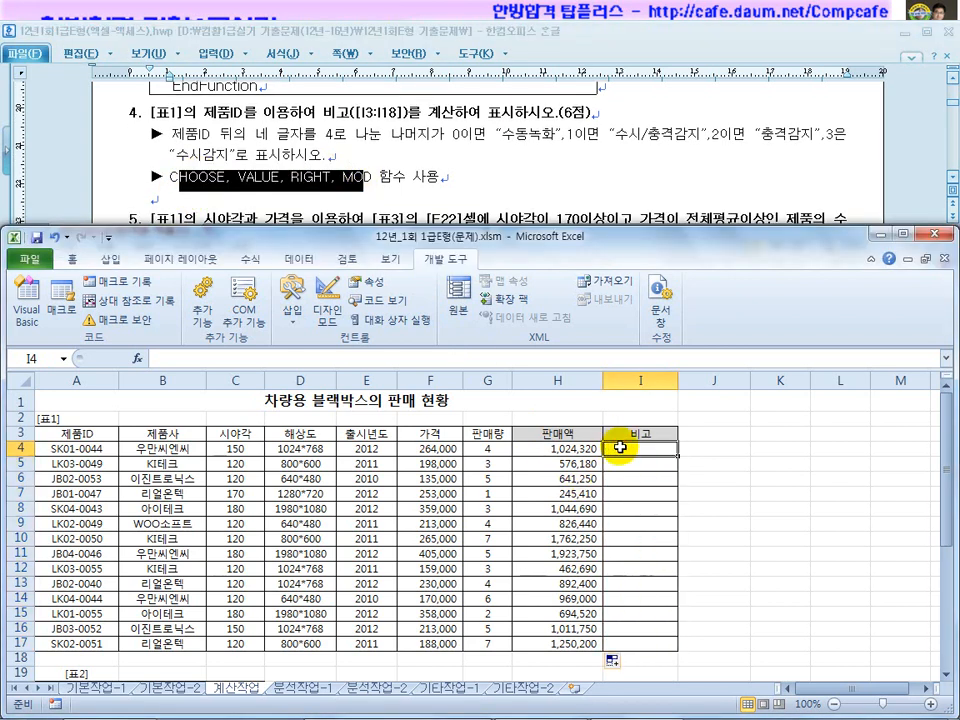
text(=c)
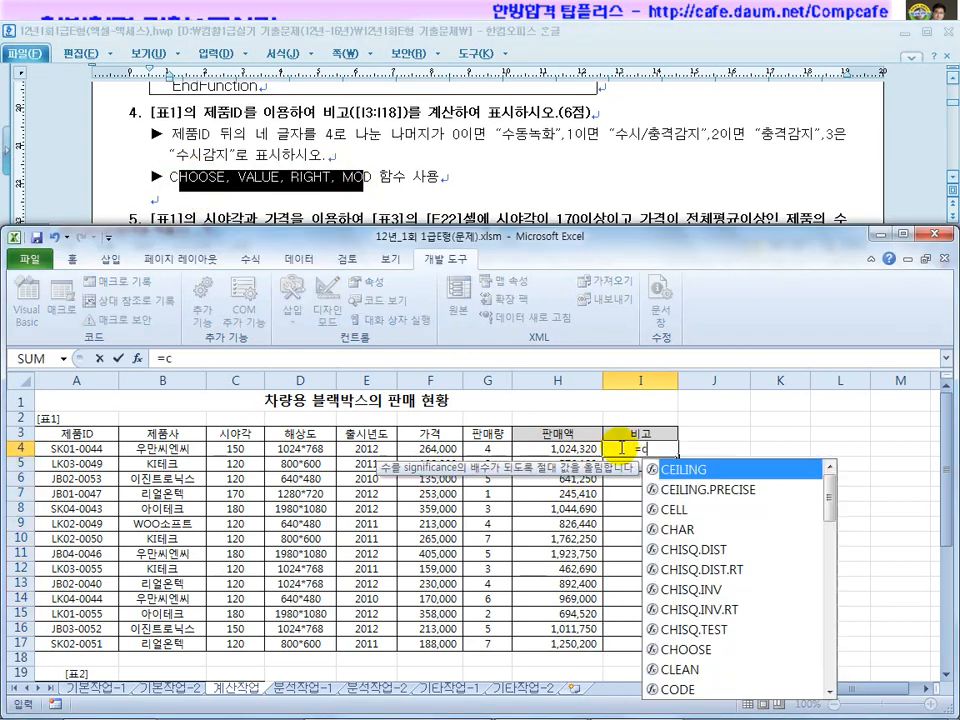
text(hoose()
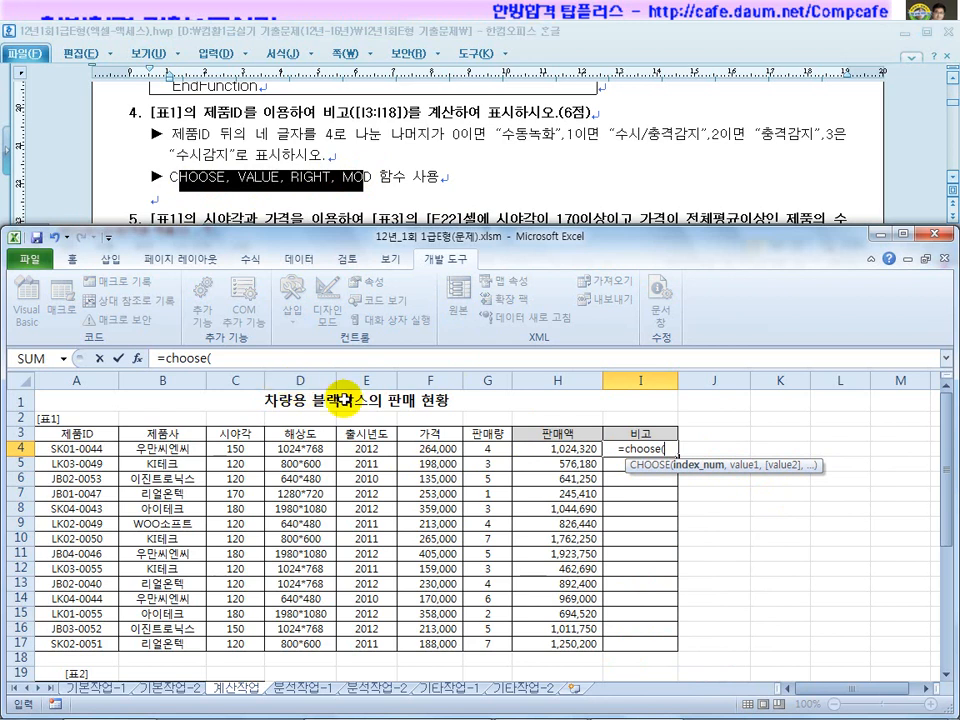
key(Escape)
Open the Excel options and inspect the 개발 도구 entry in the ribbon customization settings
click(29, 258)
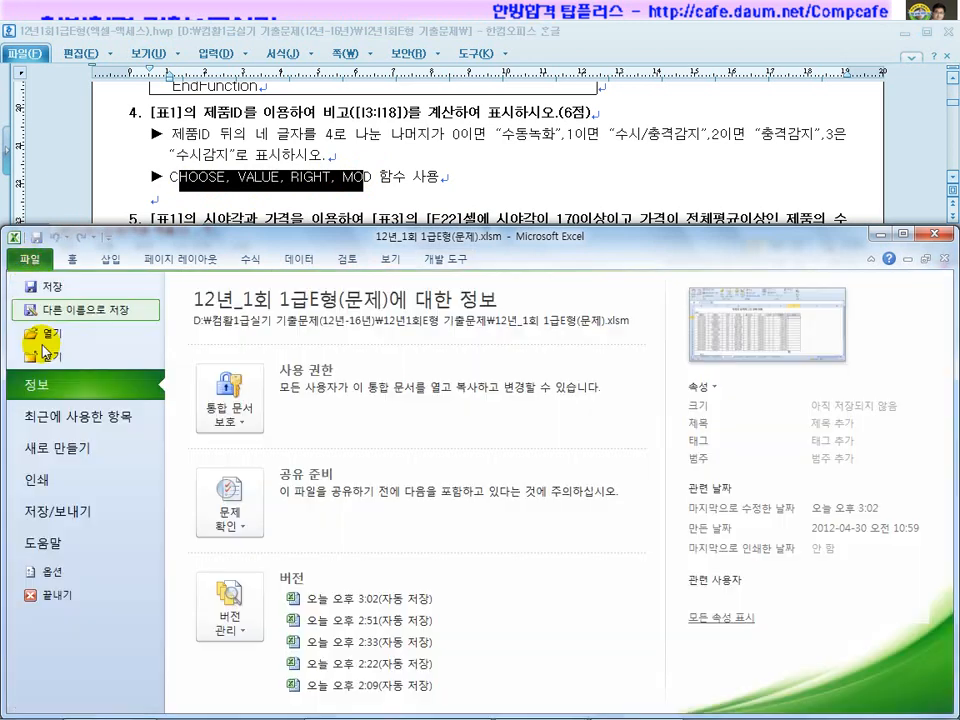
click(75, 576)
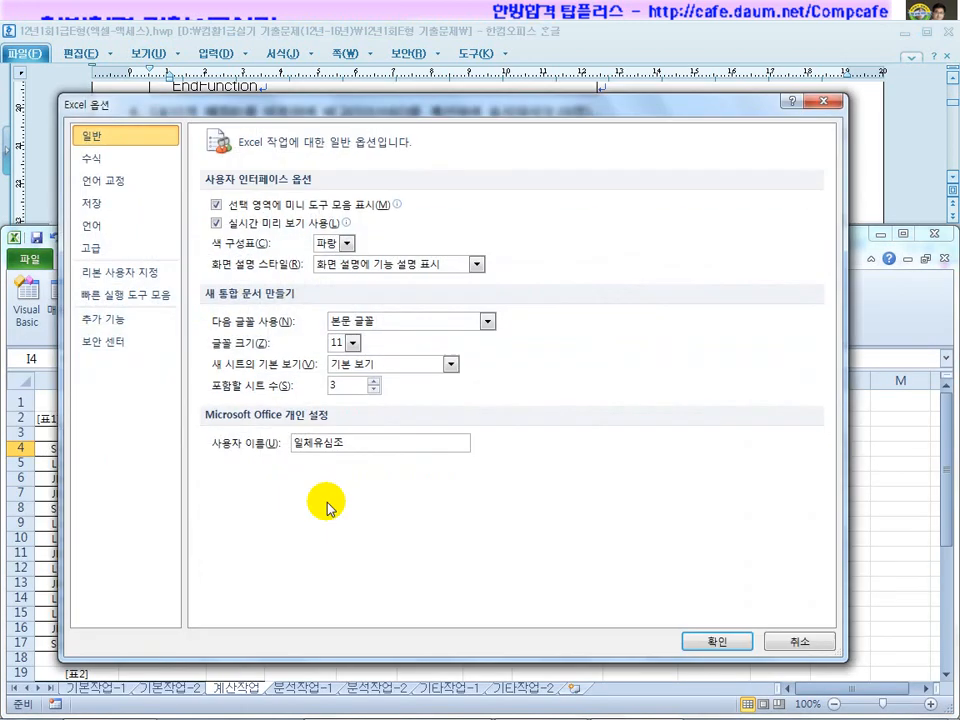
click(111, 250)
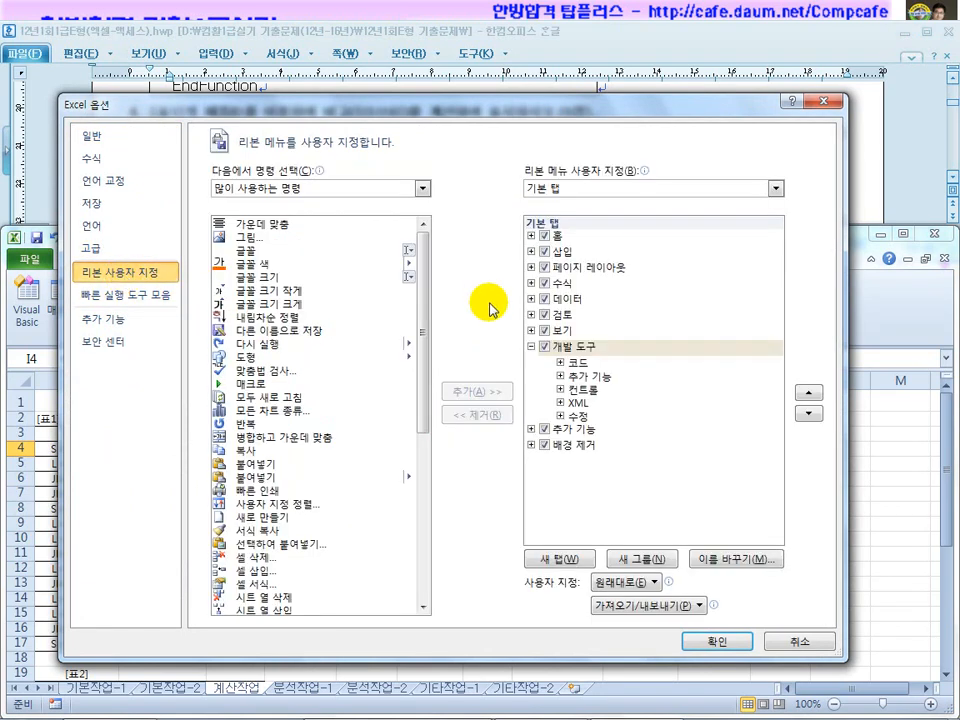
click(548, 349)
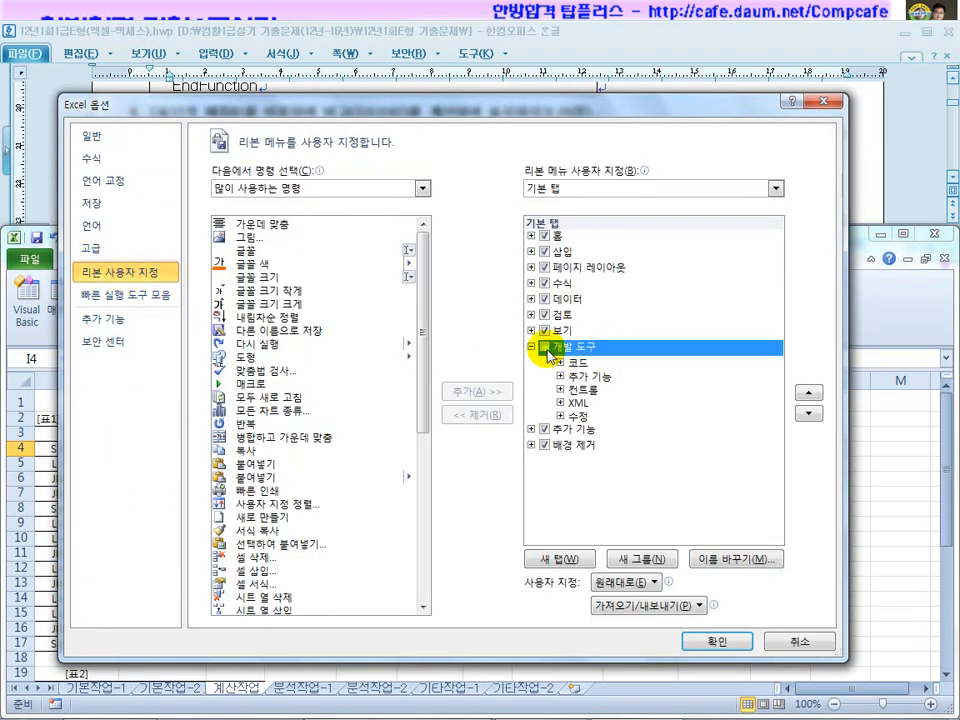
Look through the advanced (고급) section of the Excel options, then close the options dialog
drag(489, 103, 478, 125)
click(88, 257)
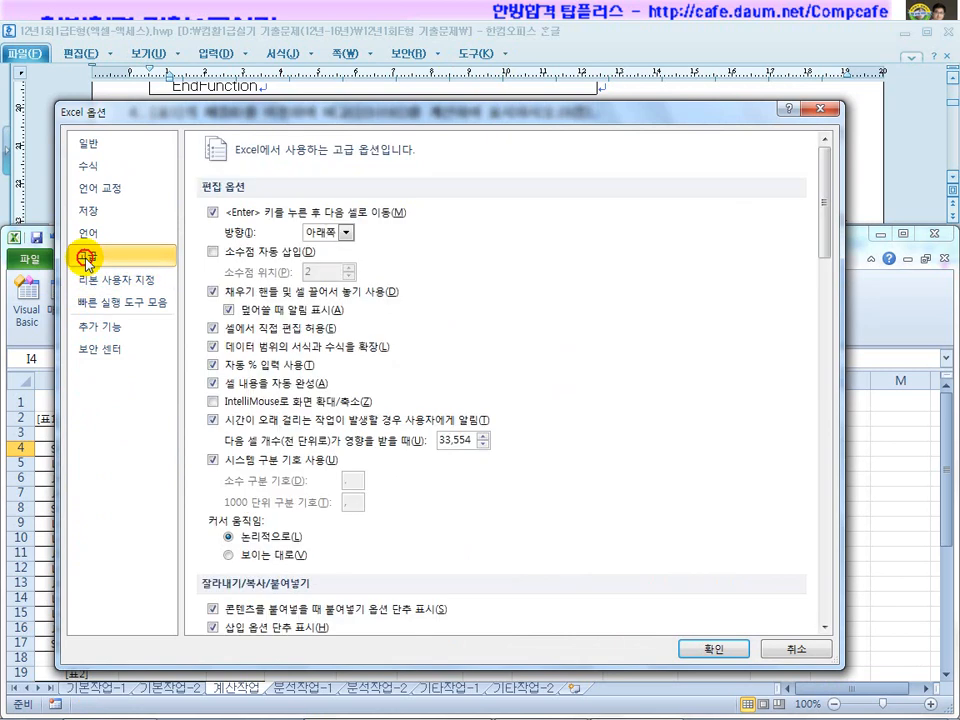
scroll(420, 343, down, 8)
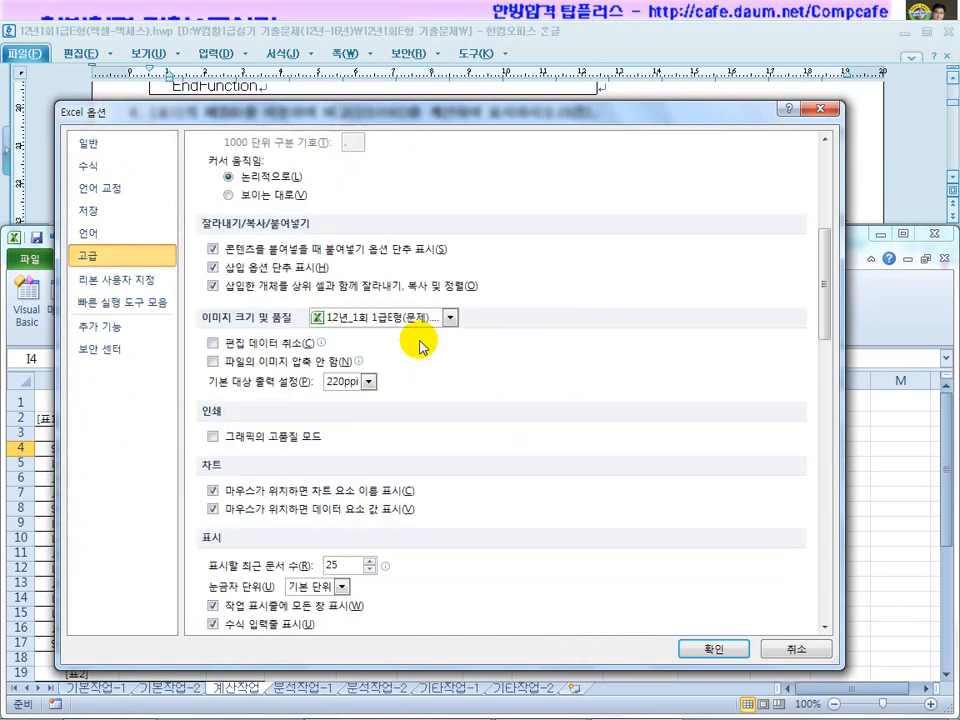
scroll(420, 343, down, 5)
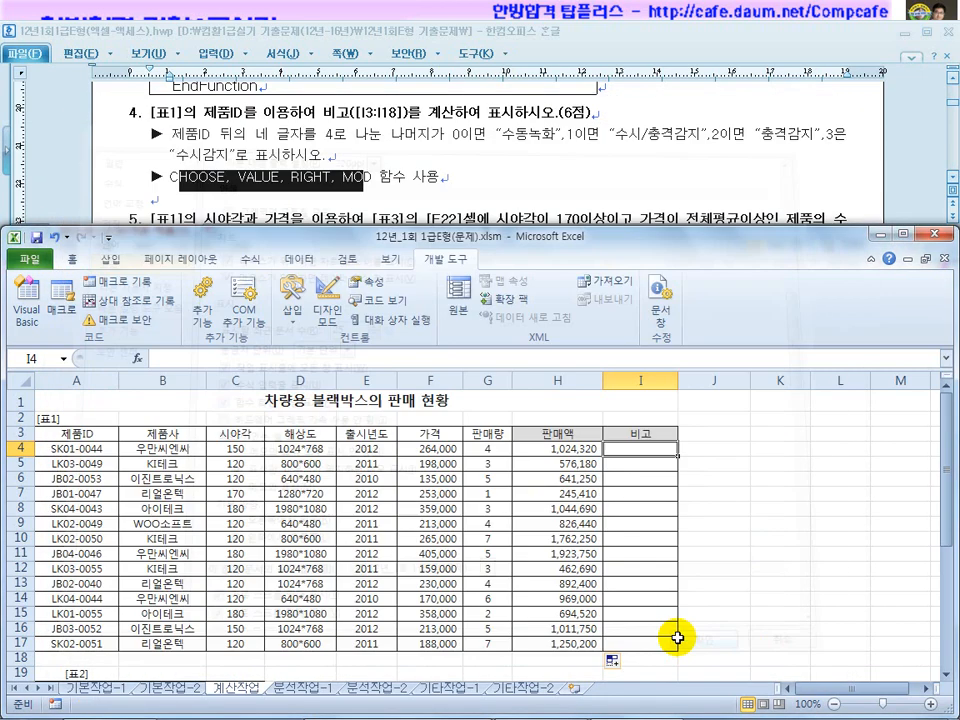
click(715, 648)
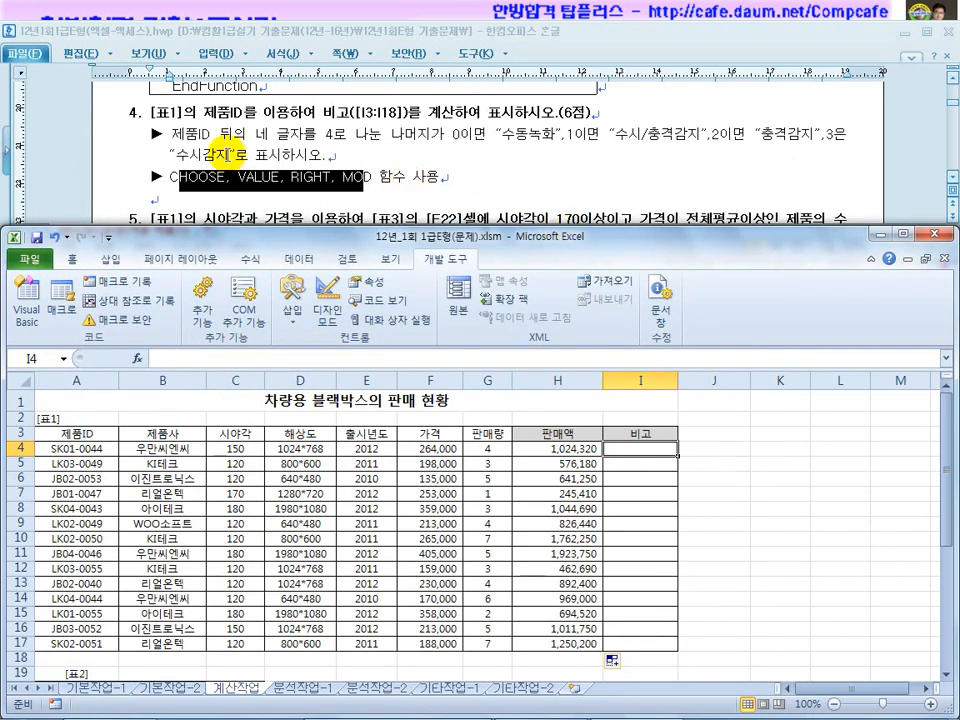
Compare question 4's condition of dividing the last four 제품ID characters by 4 with the last four characters of A4 and A5
click(157, 108)
drag(256, 134, 375, 133)
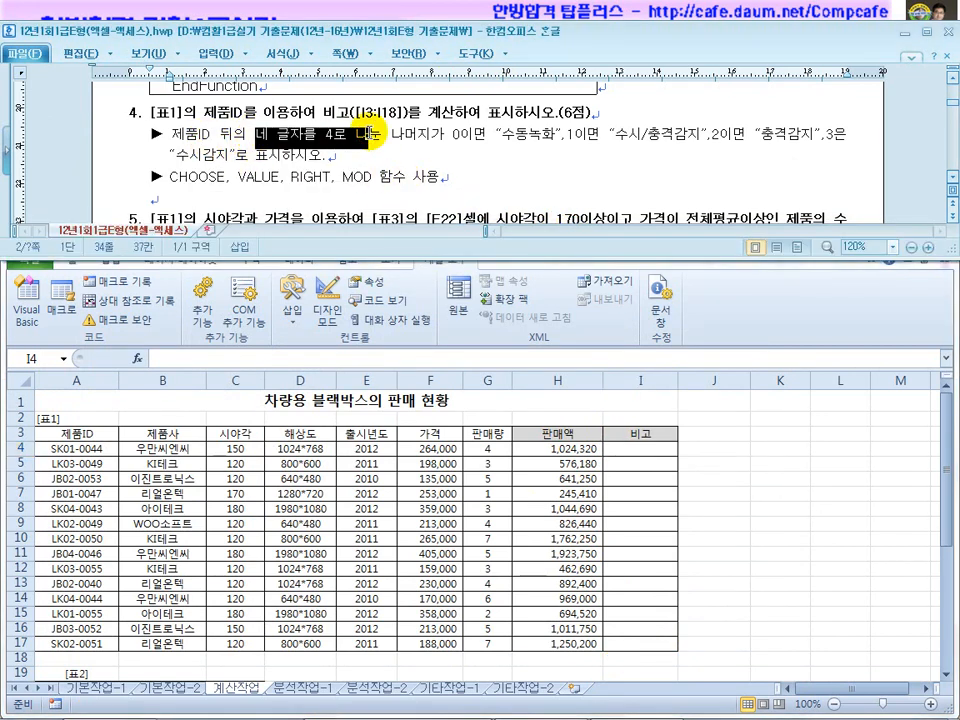
click(355, 500)
drag(100, 449, 108, 511)
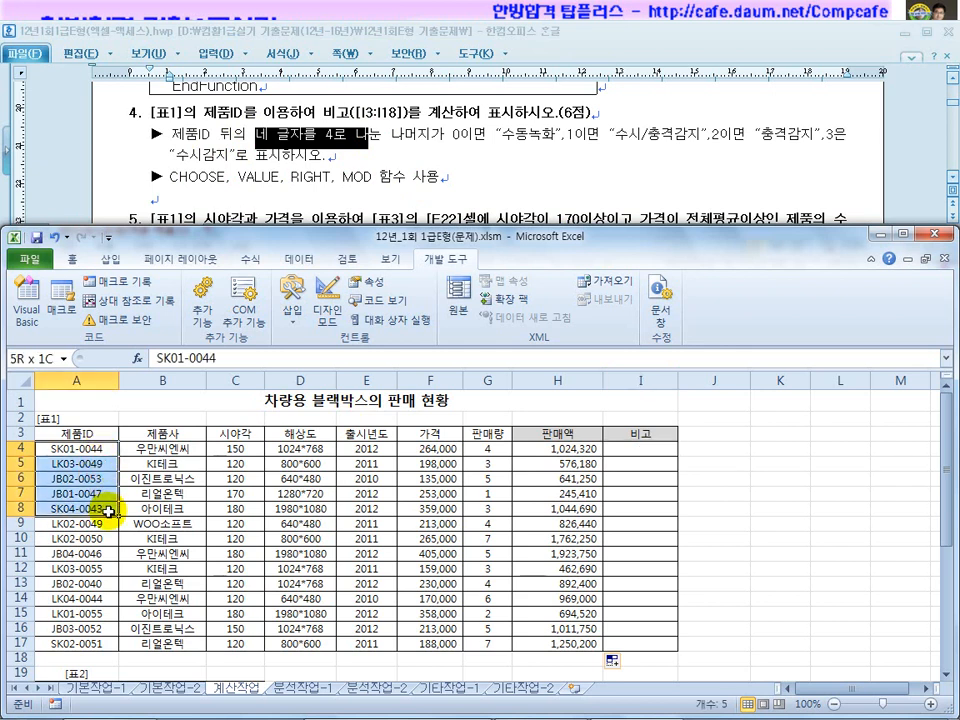
double_click(114, 451)
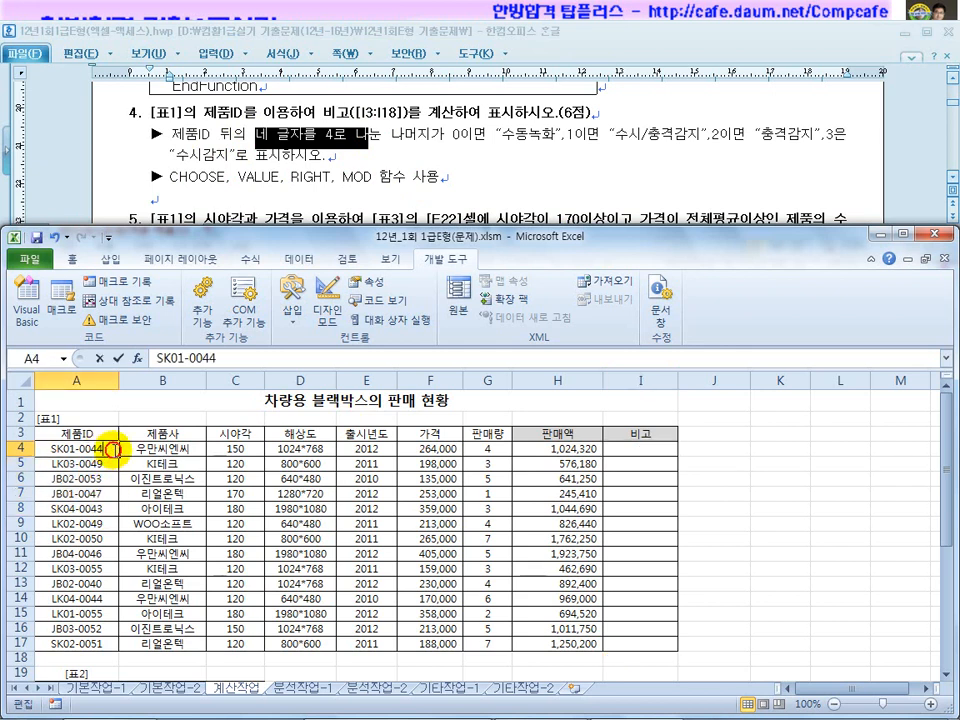
drag(112, 450, 86, 450)
key(Return)
double_click(104, 464)
drag(104, 464, 80, 464)
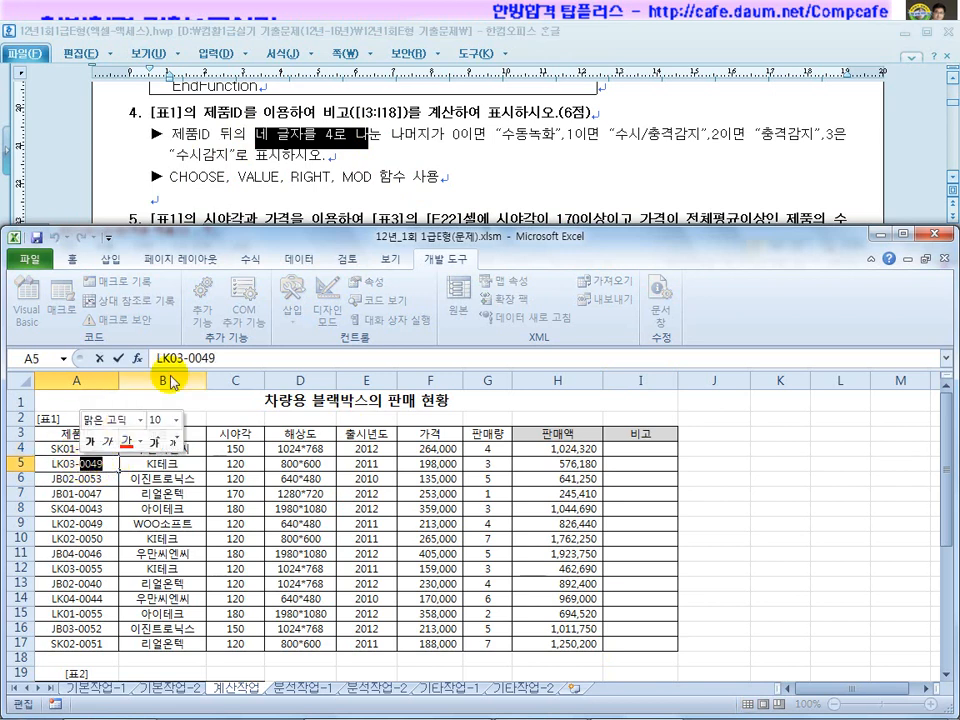
click(272, 140)
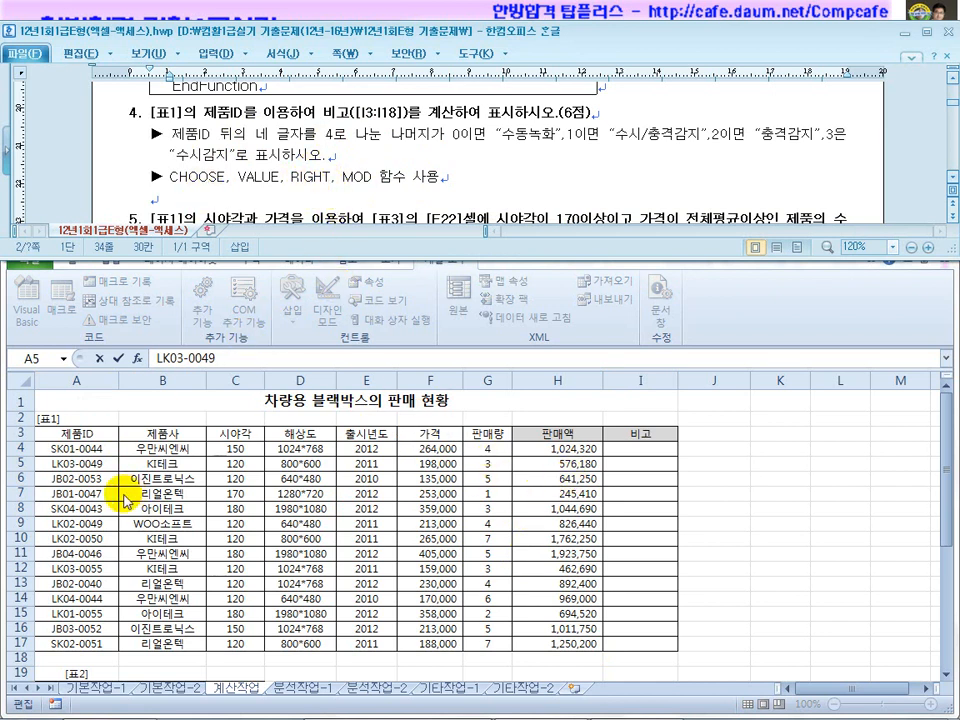
Enter =RIGHT(A4,4) in I4 to extract the last four characters of the 제품ID
click(634, 448)
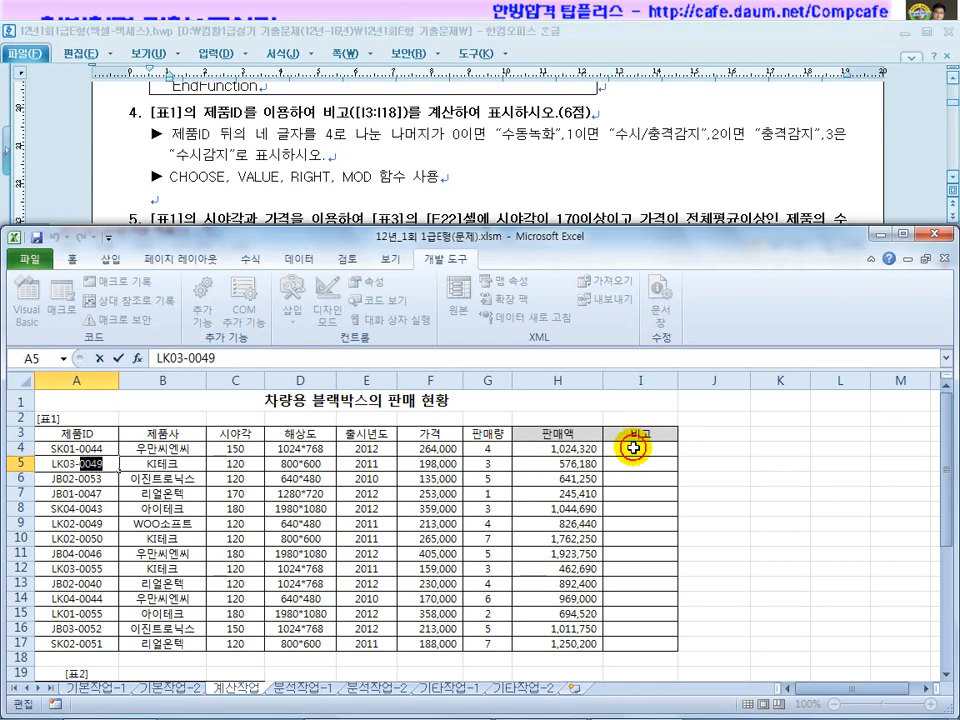
click(634, 448)
text(=)
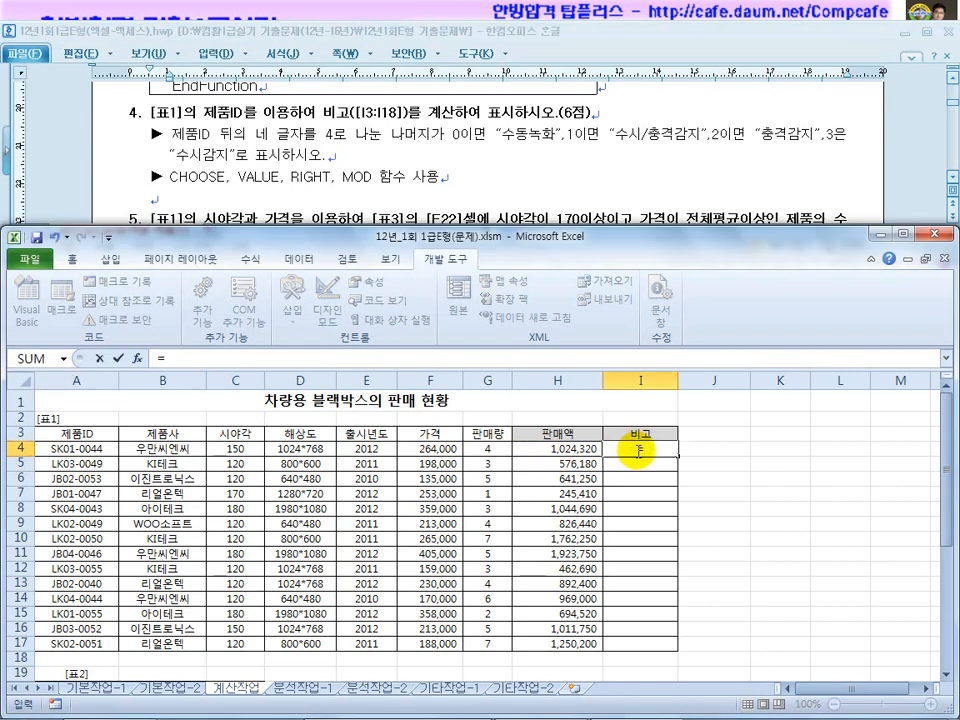
text(right*)
key(BackSpace)
text(()
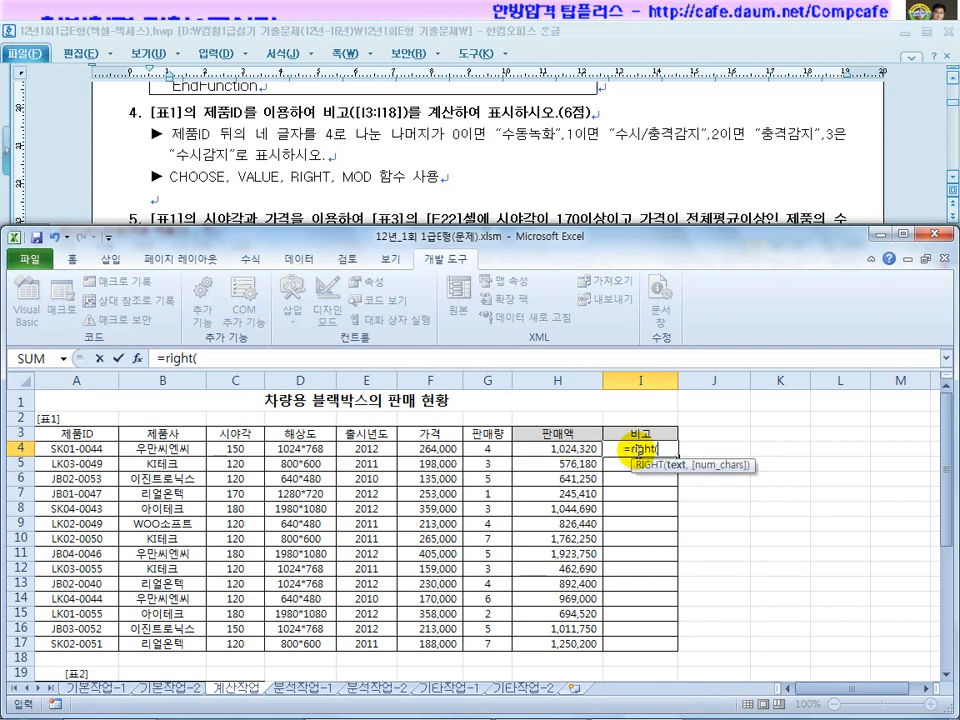
click(97, 448)
text(,4)
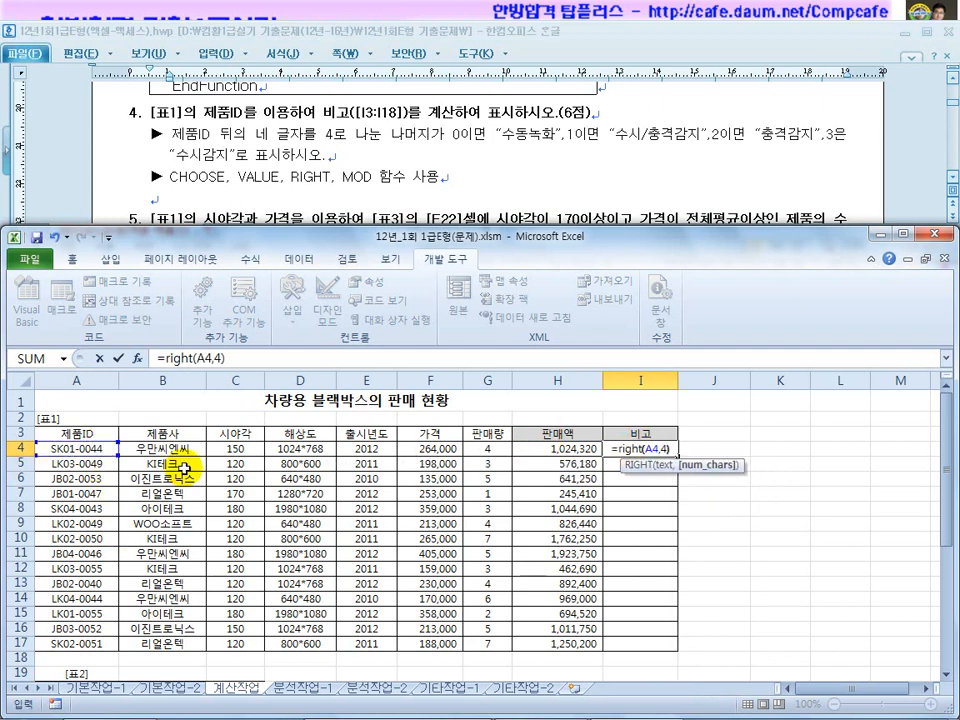
text())
key(Return)
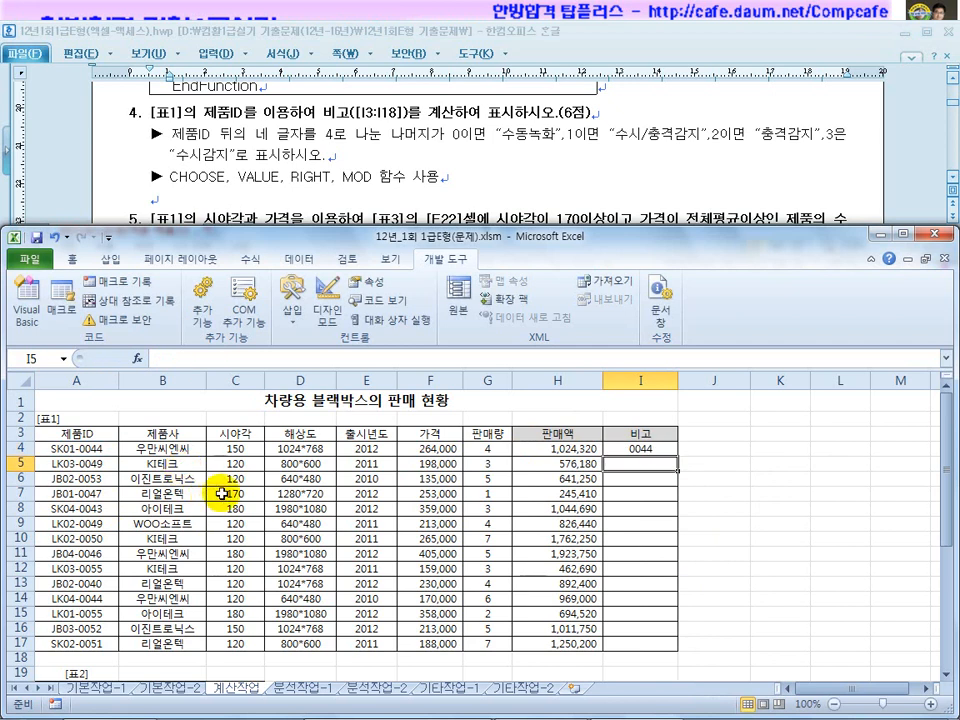
Check the 평균 and 최고가 formulas in C21 and B21 of 표2
click(410, 484)
scroll(408, 520, down, 4)
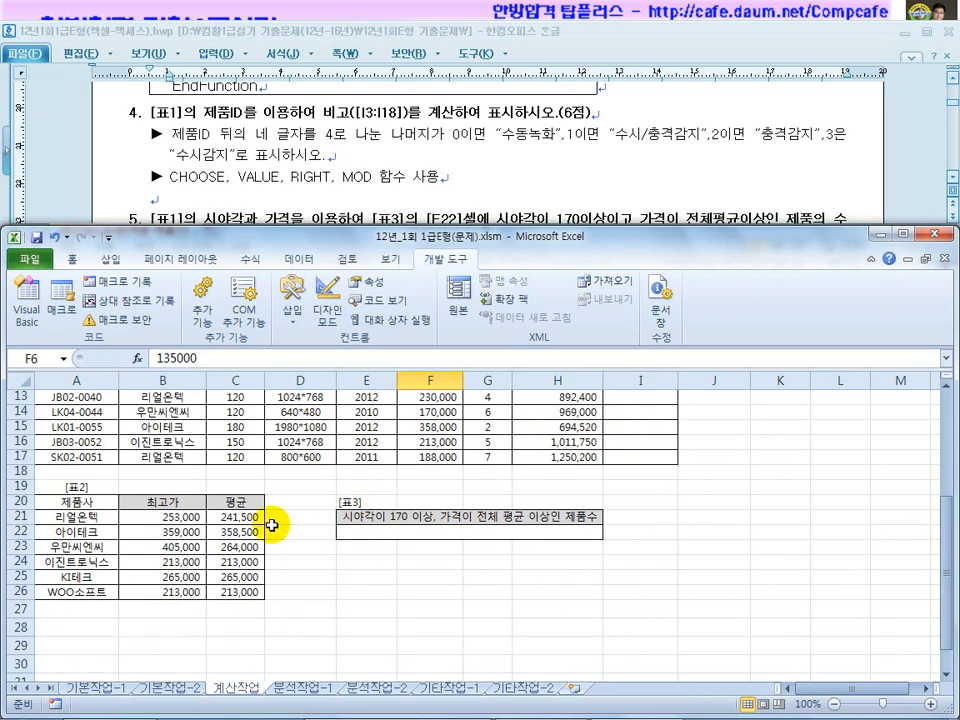
click(248, 518)
click(160, 517)
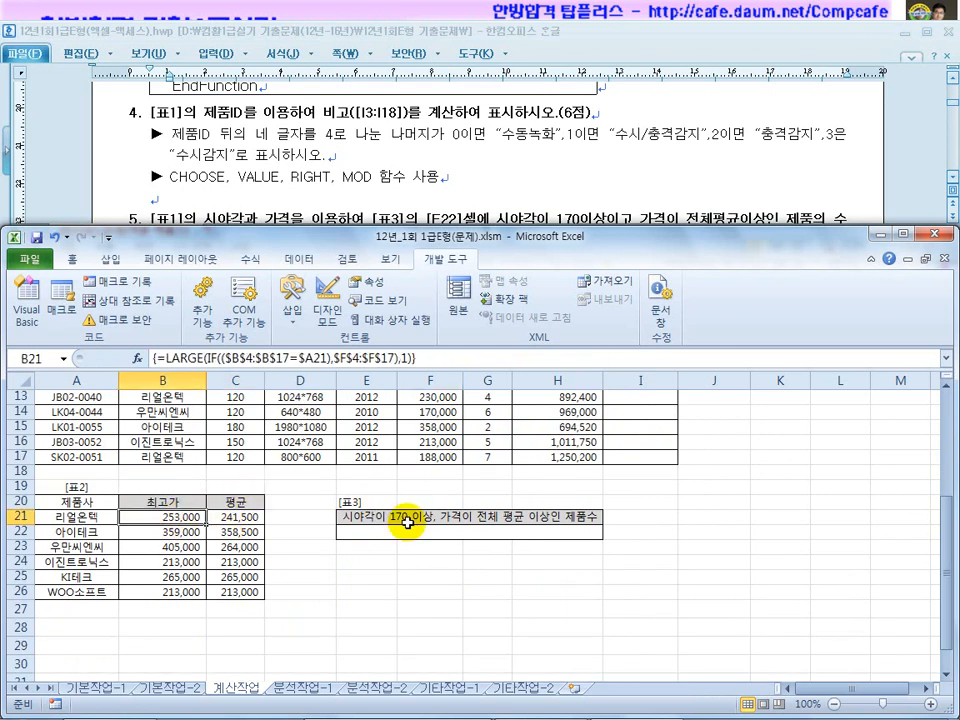
scroll(377, 574, up, 4)
Fill the RIGHT formula from I4 down through I17 and reselect I4
click(640, 449)
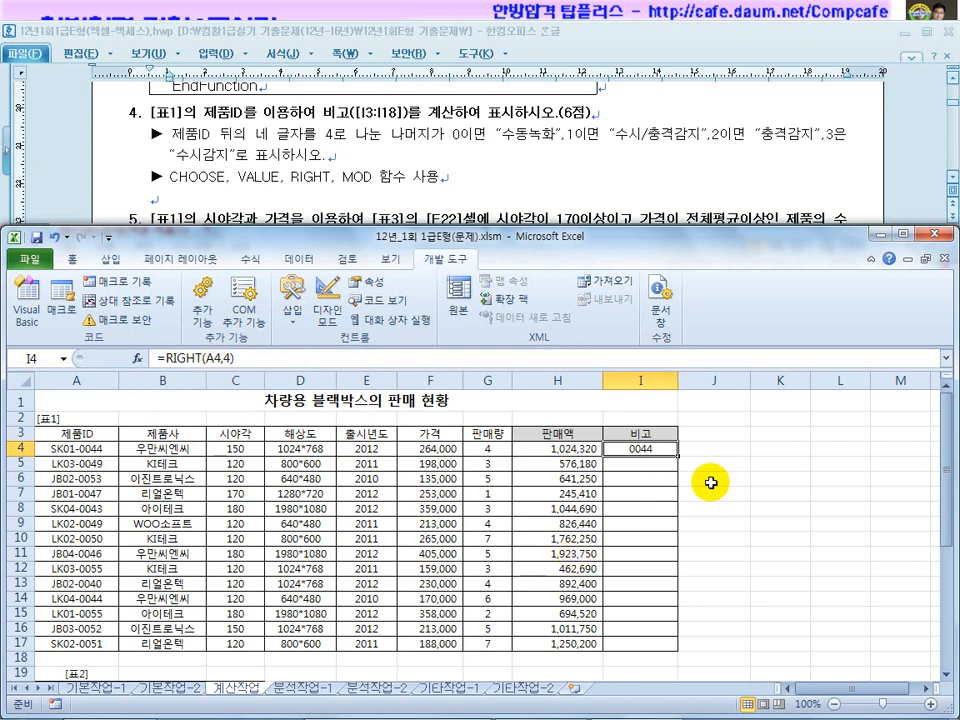
drag(678, 458, 683, 650)
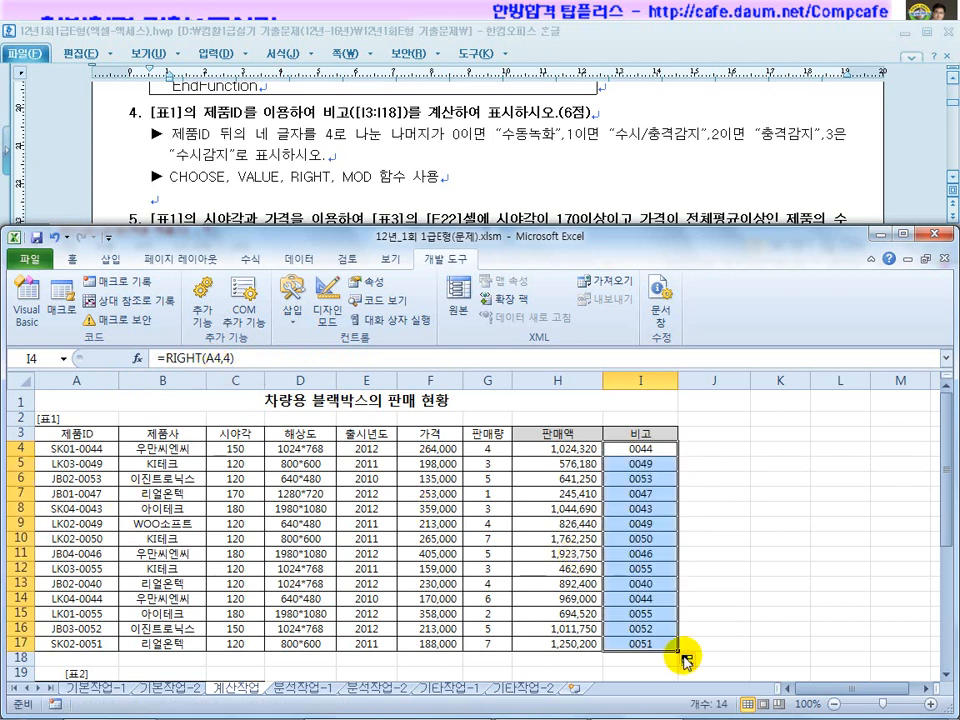
click(640, 449)
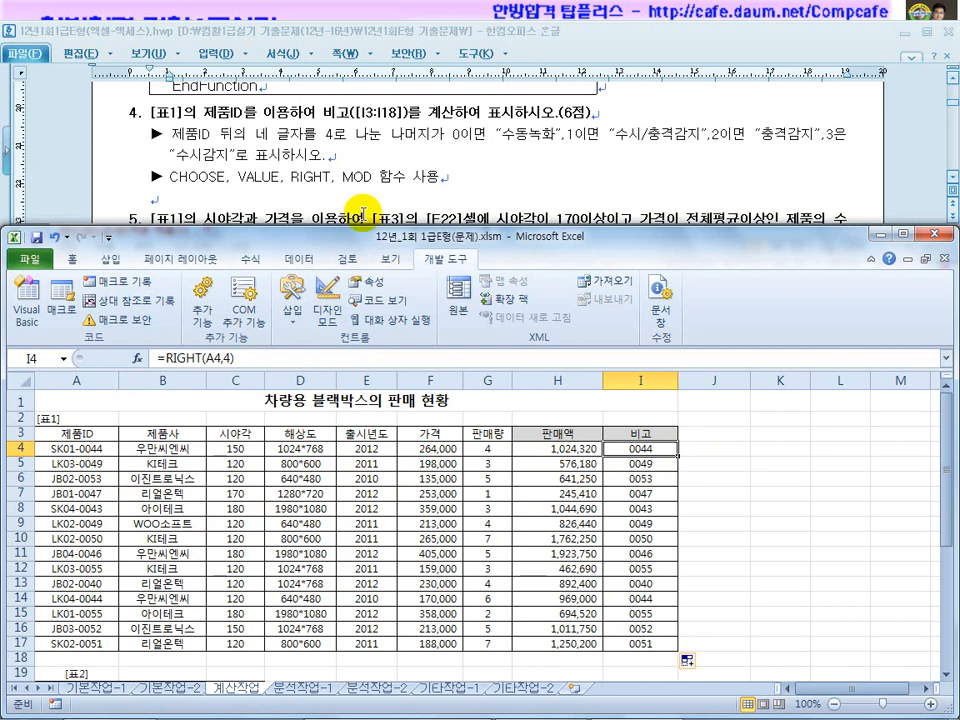
click(166, 357)
text(mod)
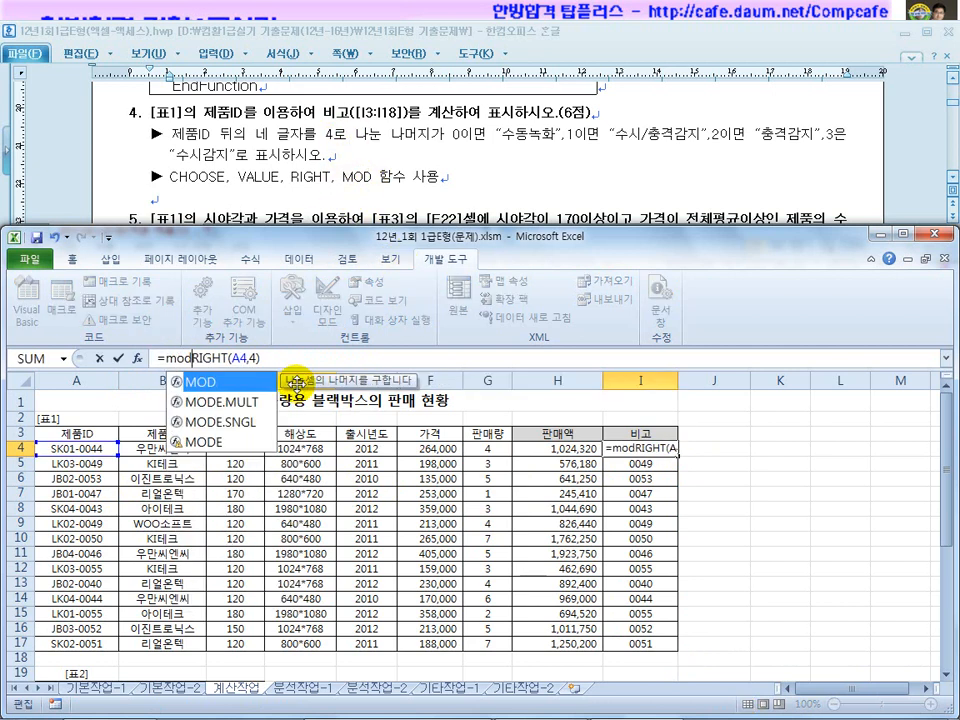
text(()
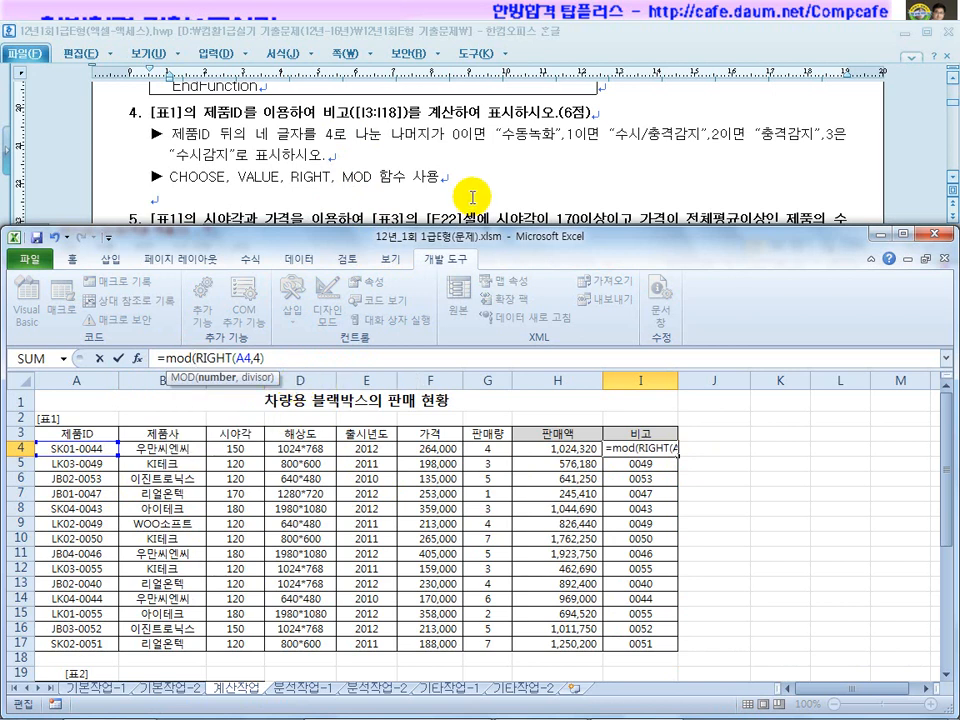
key(BackSpace)
key(BackSpace)
key(BackSpace)
key(BackSpace)
key(BackSpace)
text(=)
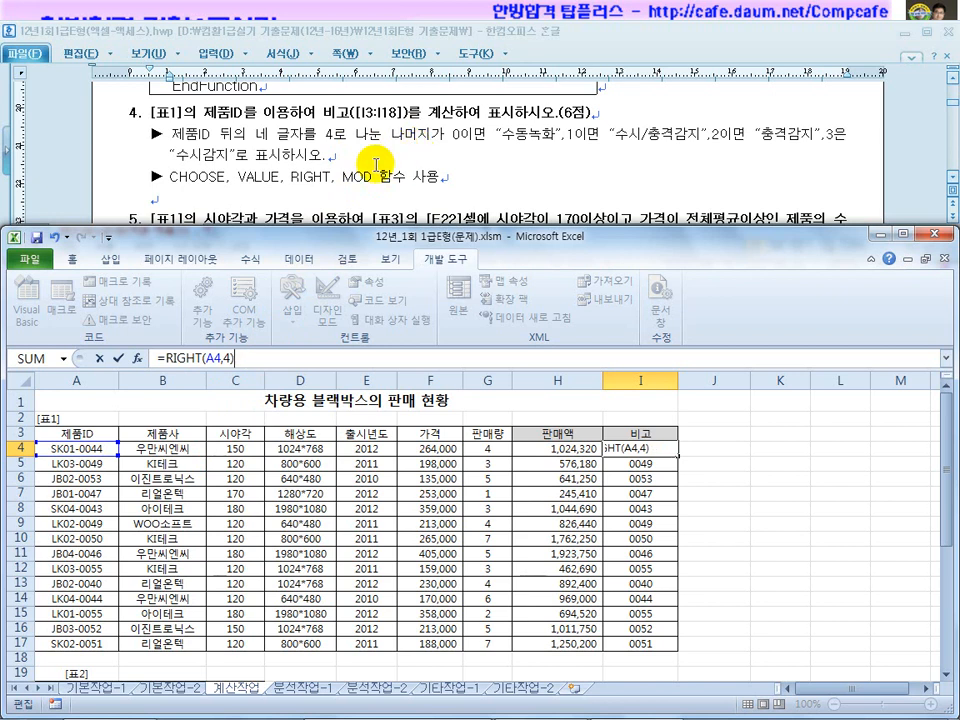
text(--)
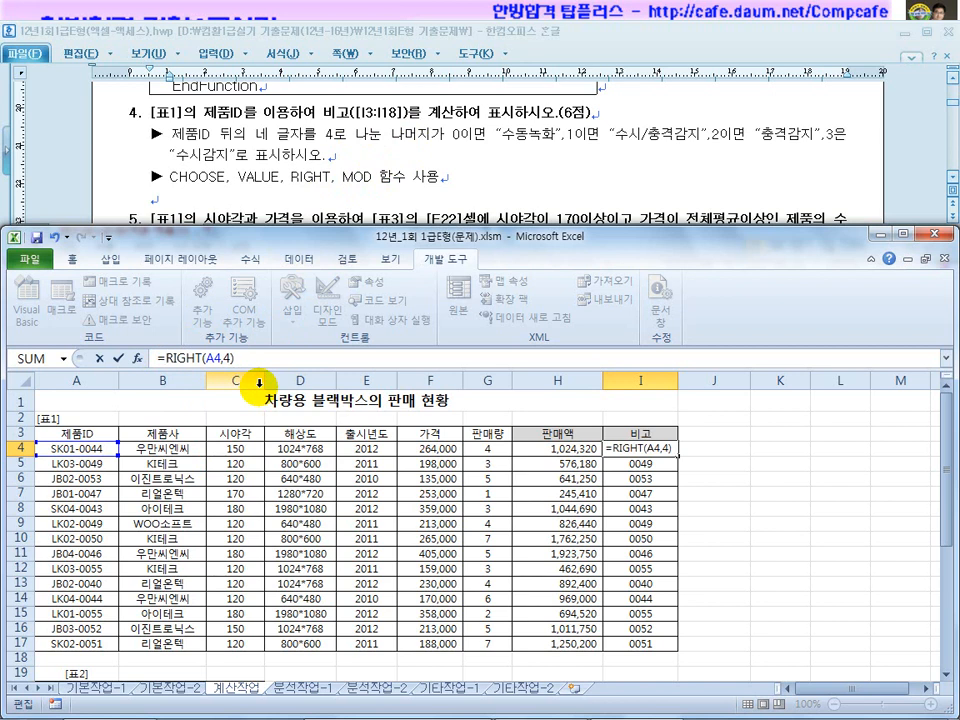
Change I4 to =MOD(RIGHT(A4,4),4) and fill it down to I10
text(mod()
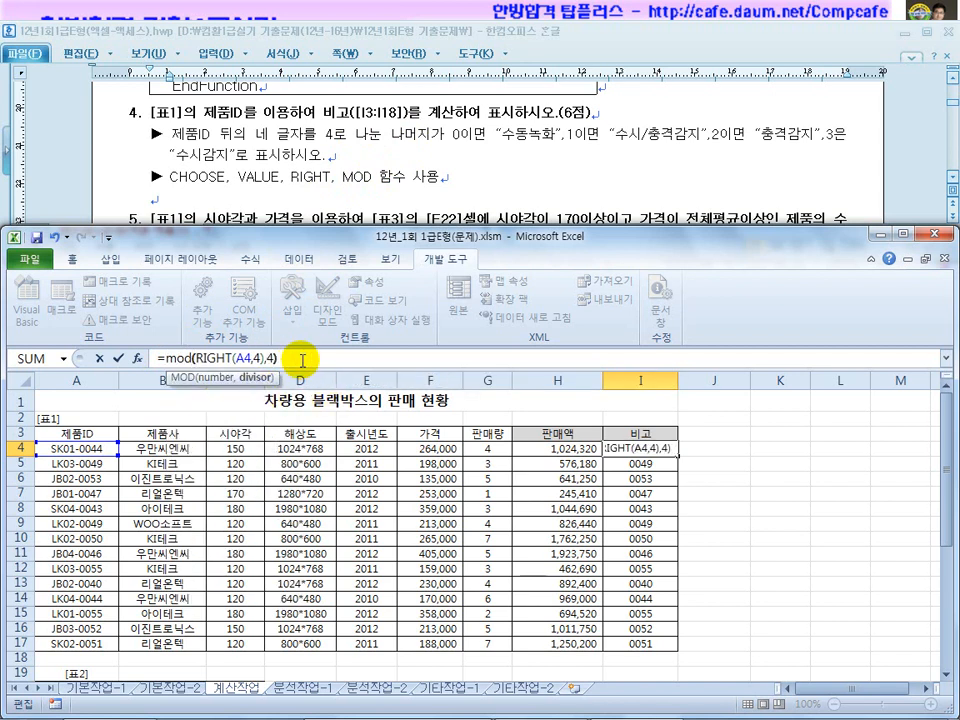
key(Return)
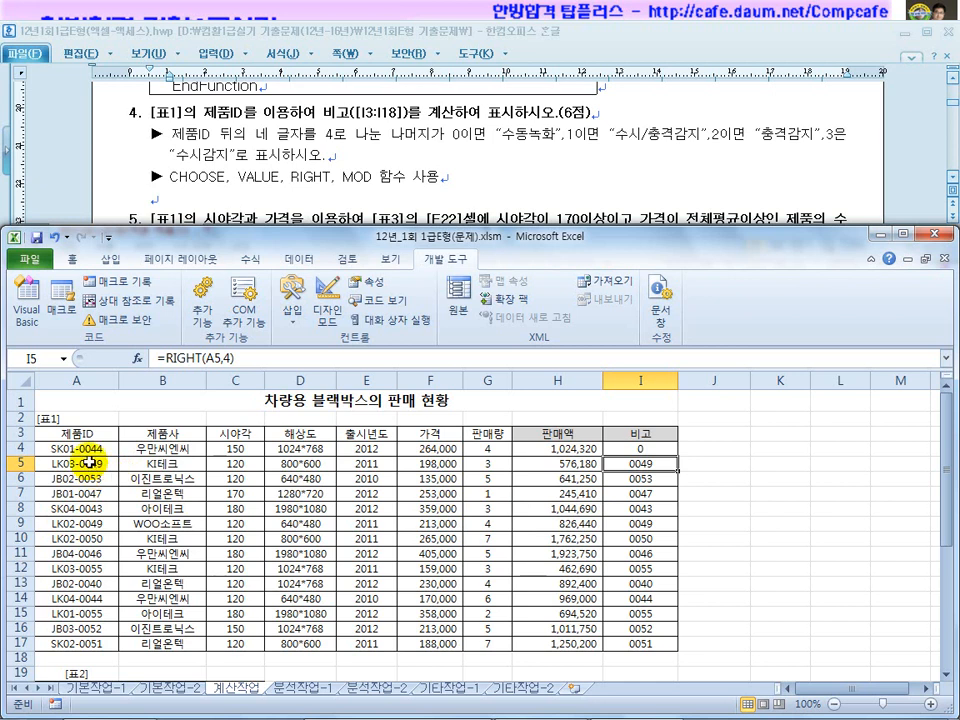
click(660, 449)
drag(680, 457, 684, 550)
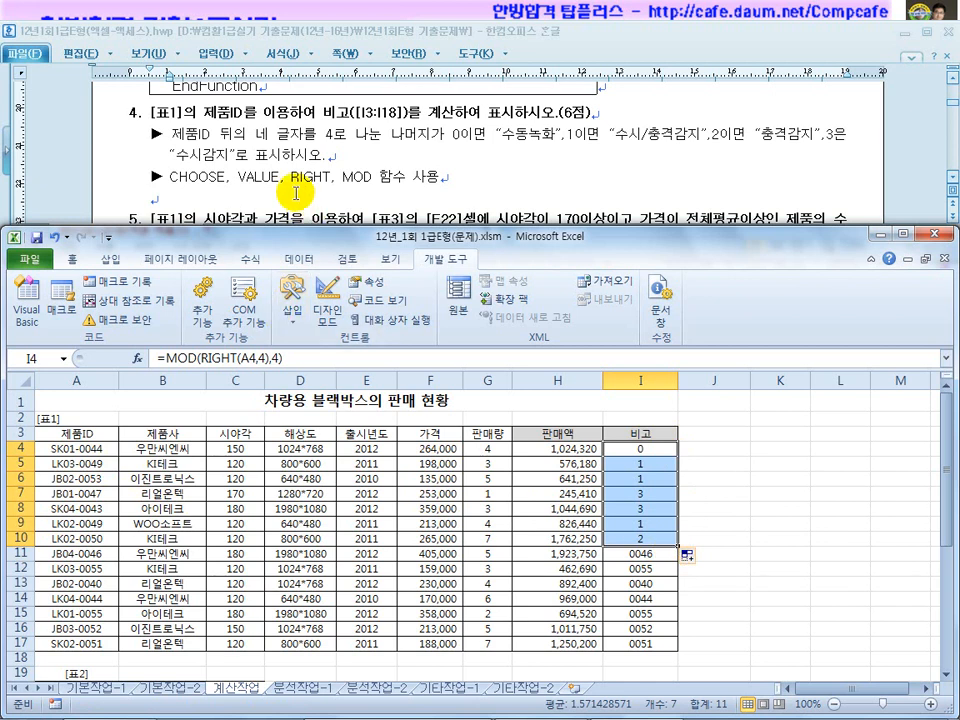
Undo the MOD formula and its fill, restoring =RIGHT(A4,4) in I4
click(625, 449)
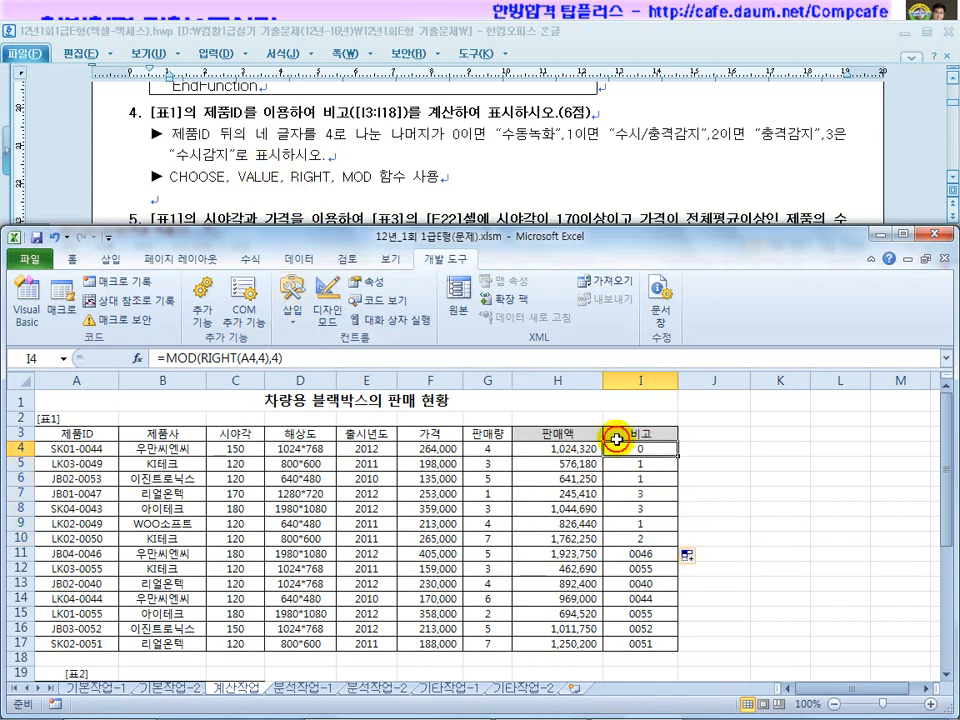
drag(197, 360, 270, 362)
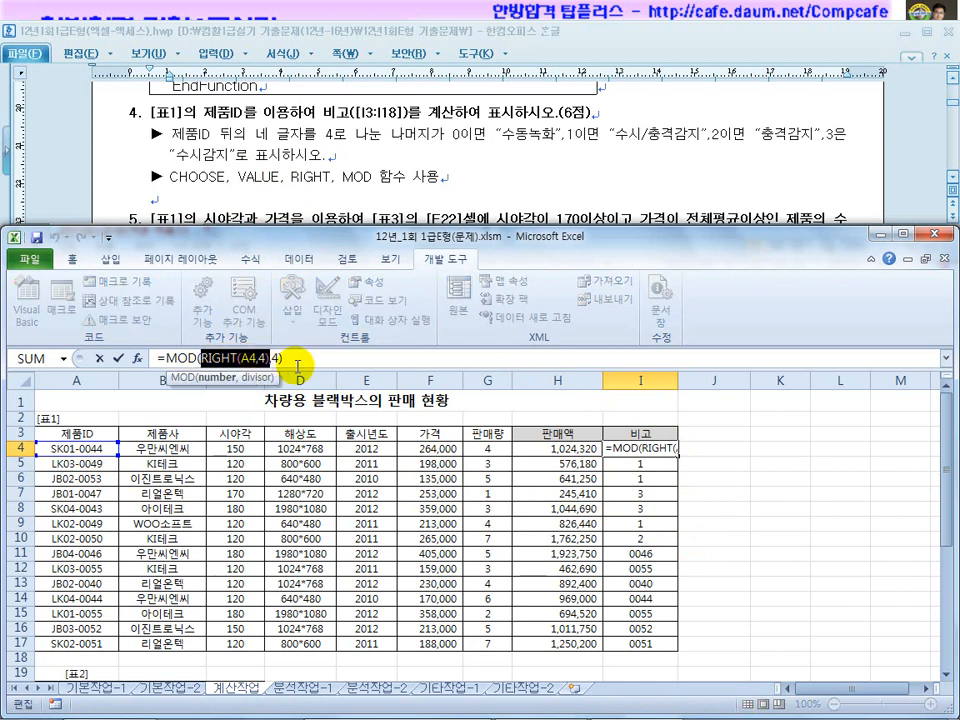
key(Escape)
key(ctrl+z)
key(ctrl+z)
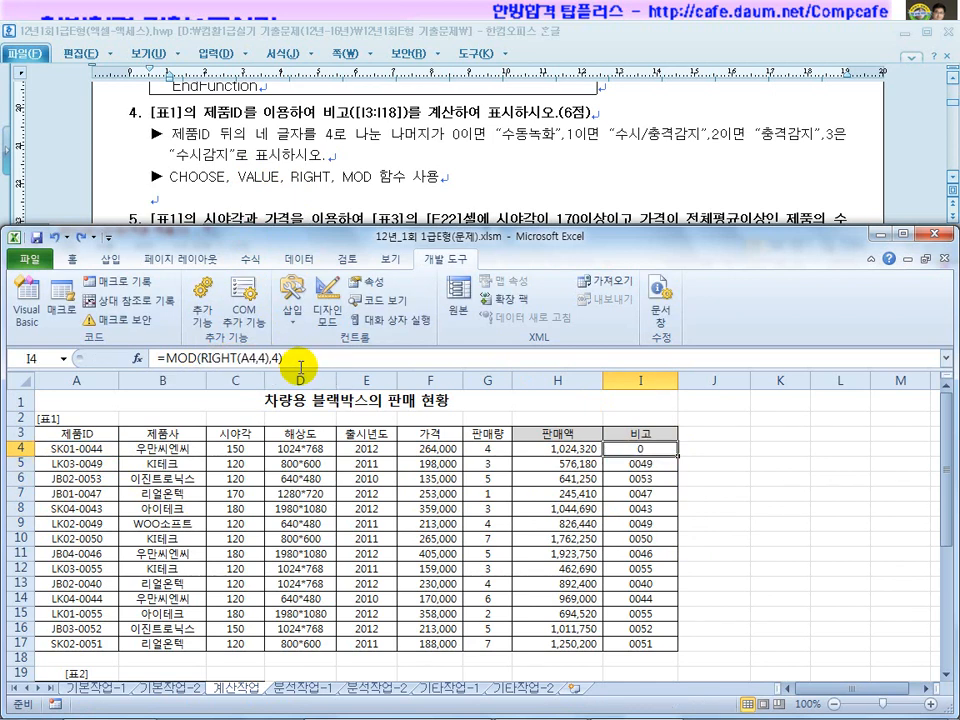
click(242, 358)
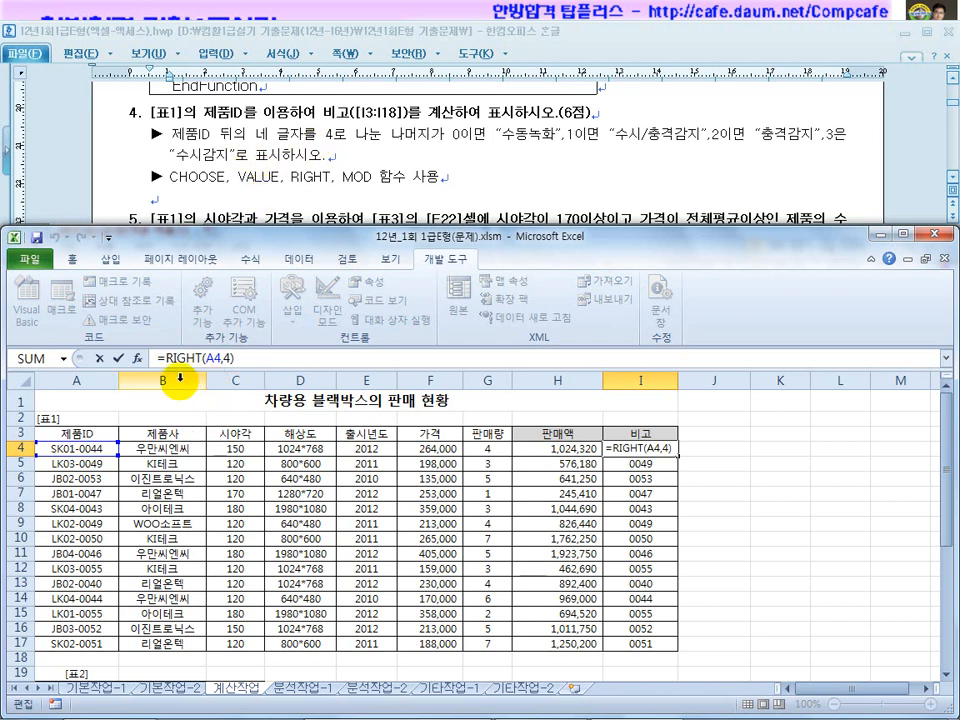
key(ctrl+Return)
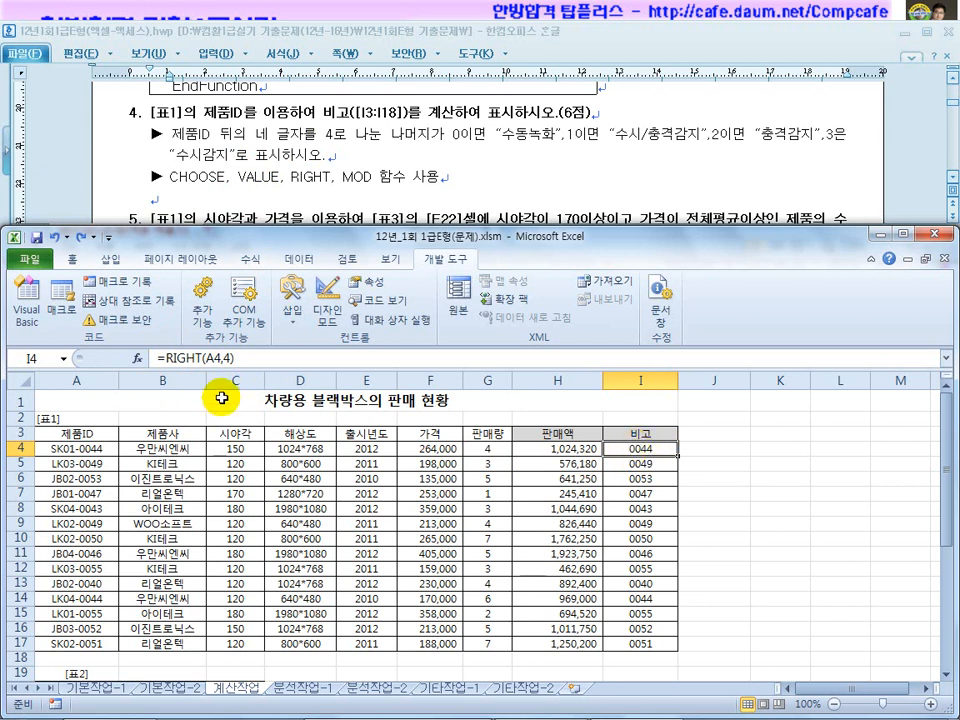
Change I4 to =VALUE(RIGHT(A4,4)) and fill the formula down through I17
click(162, 357)
text(vlue)
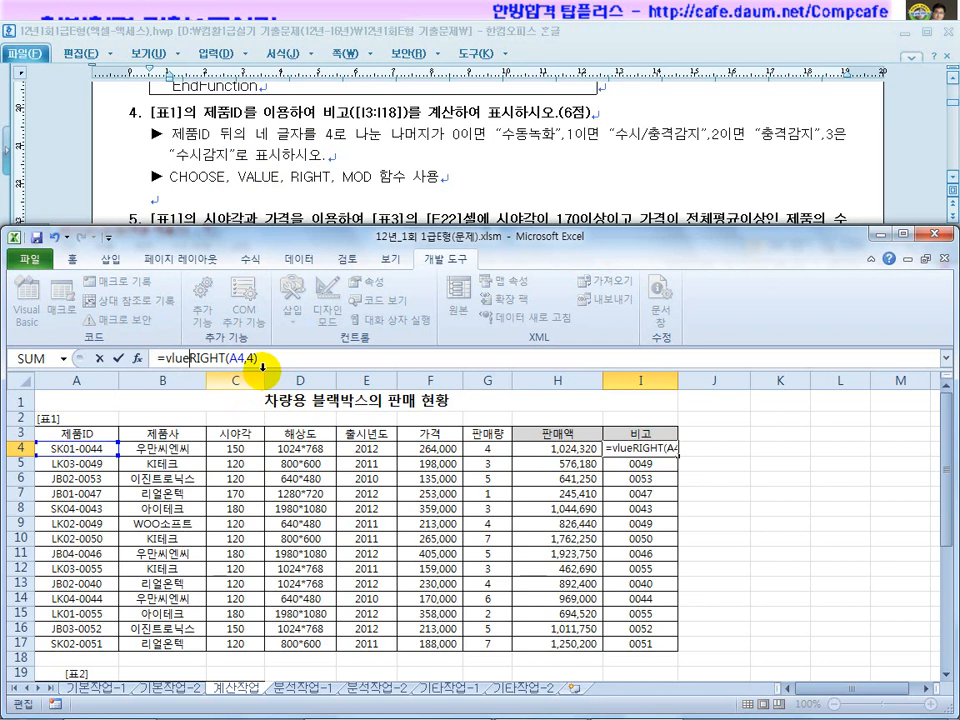
key(BackSpace)
key(BackSpace)
text(a)
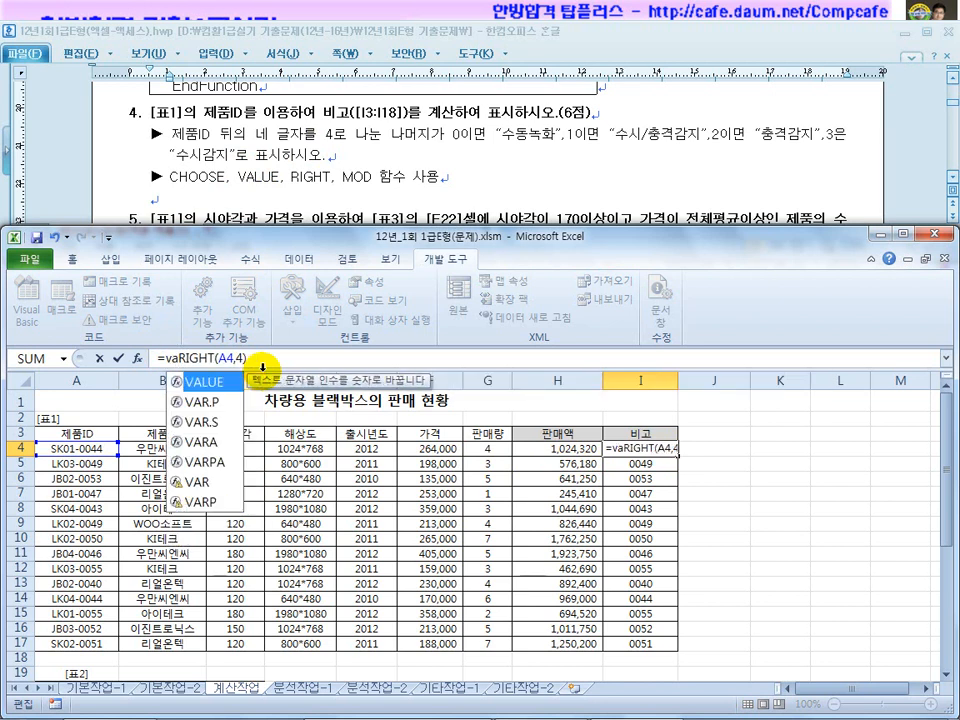
text(le()
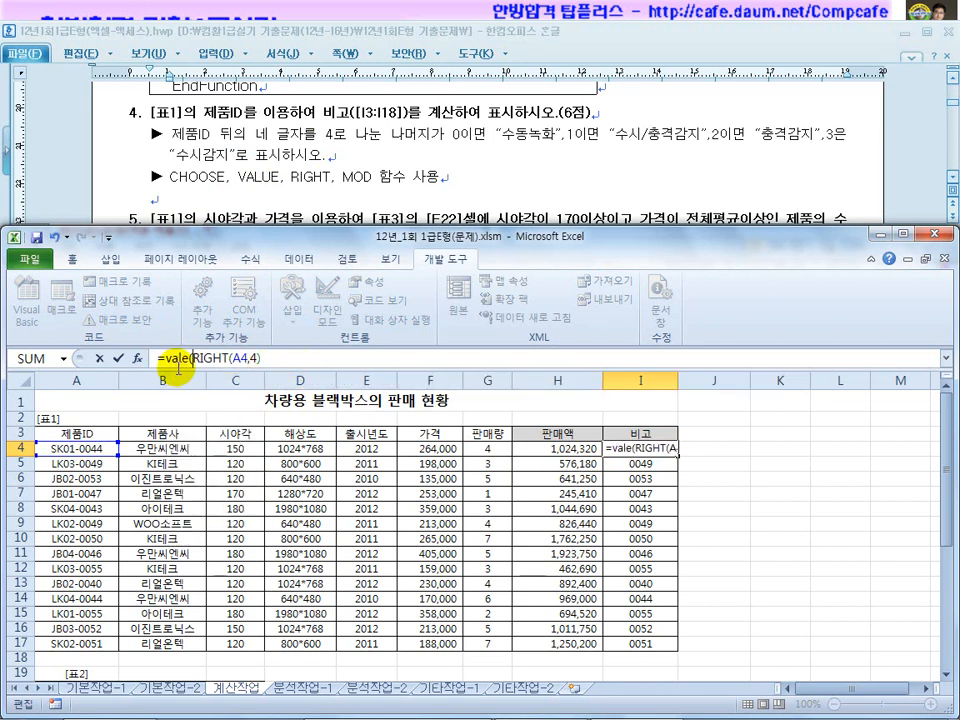
click(181, 362)
text(u)
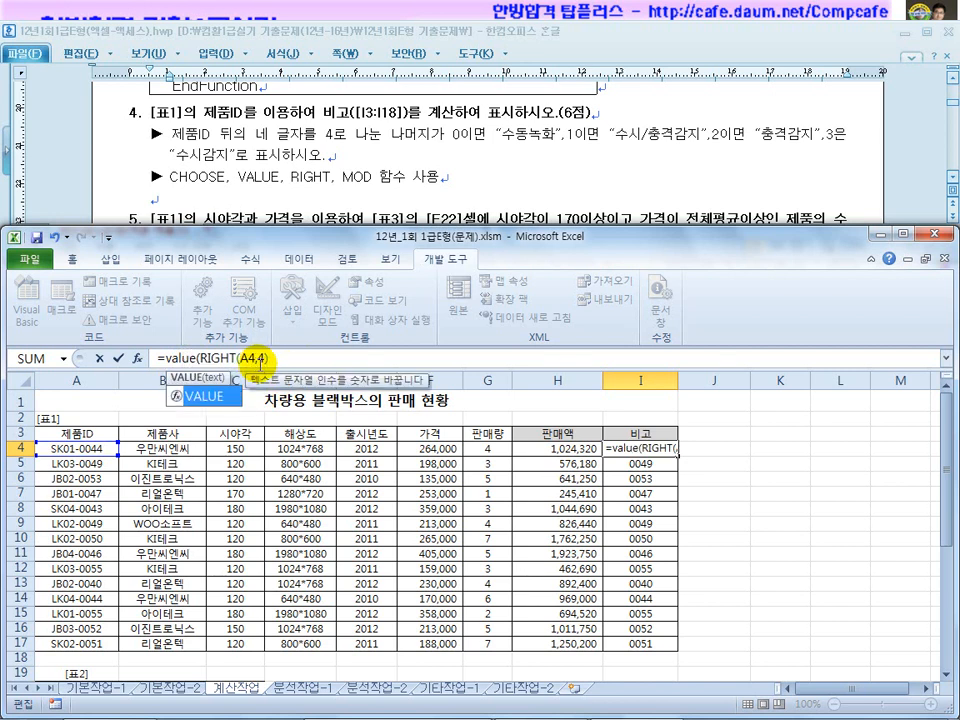
click(283, 356)
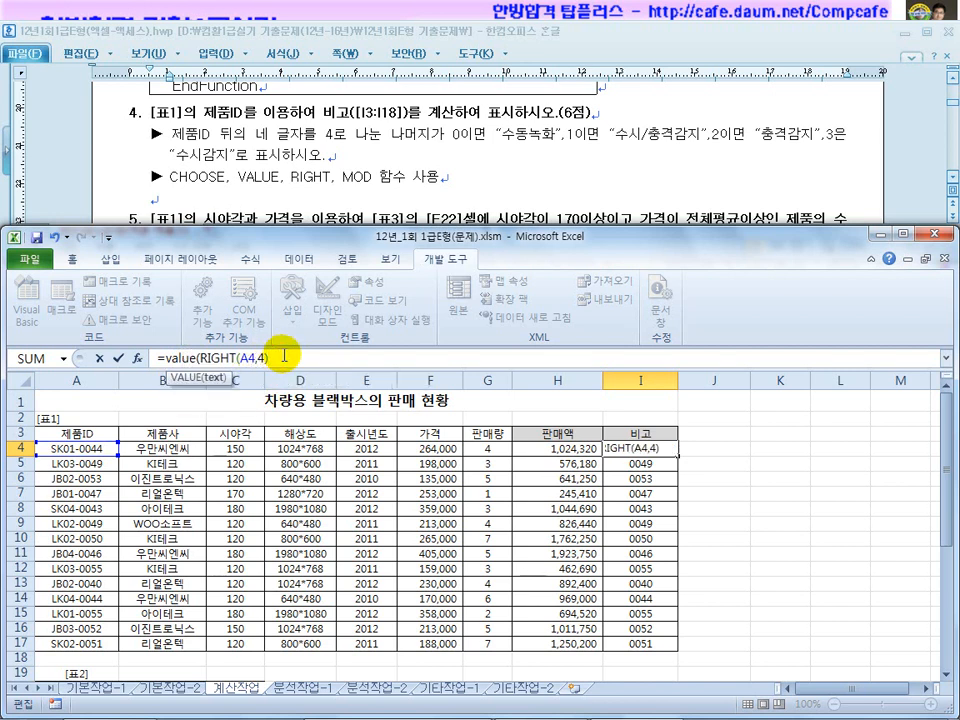
key(Return)
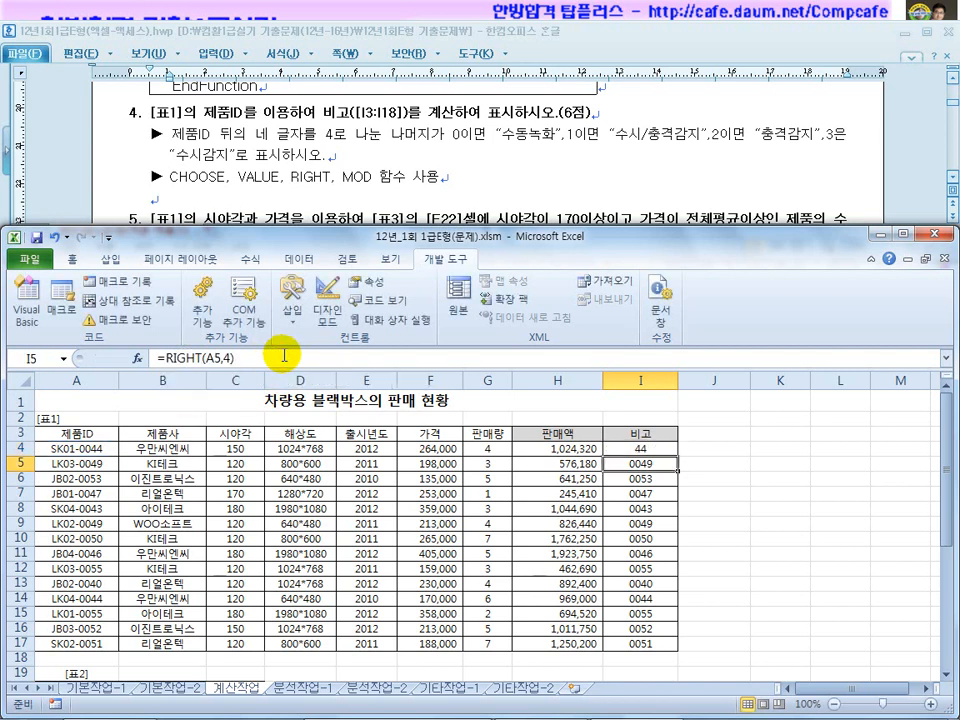
click(668, 452)
drag(680, 457, 670, 645)
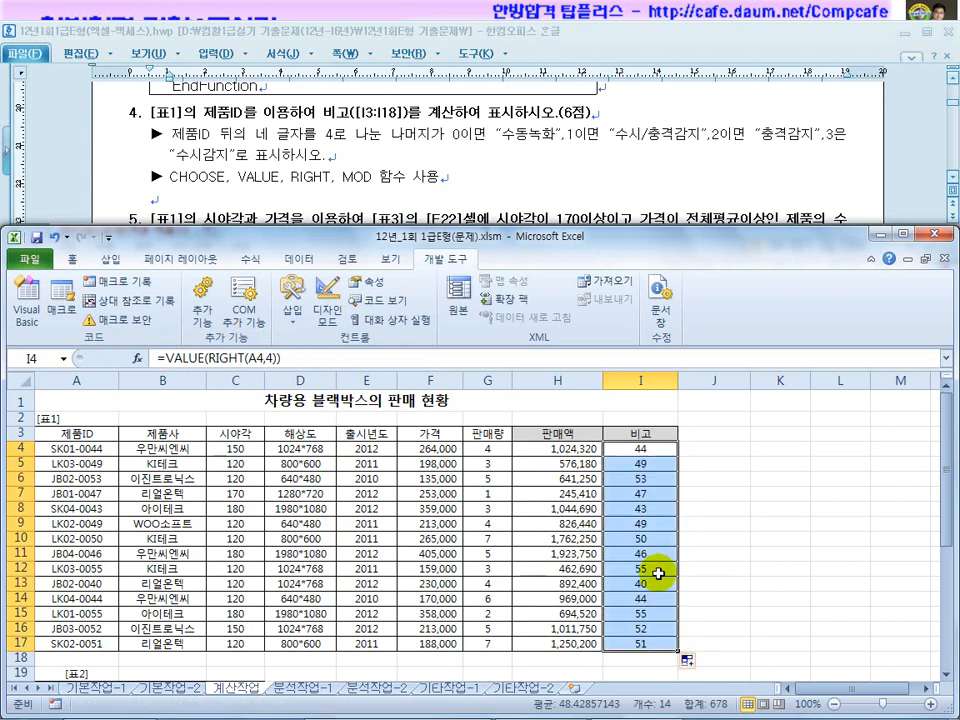
Undo the fill in the 비고 column and the VALUE conversion in I4
click(640, 450)
key(ctrl+z)
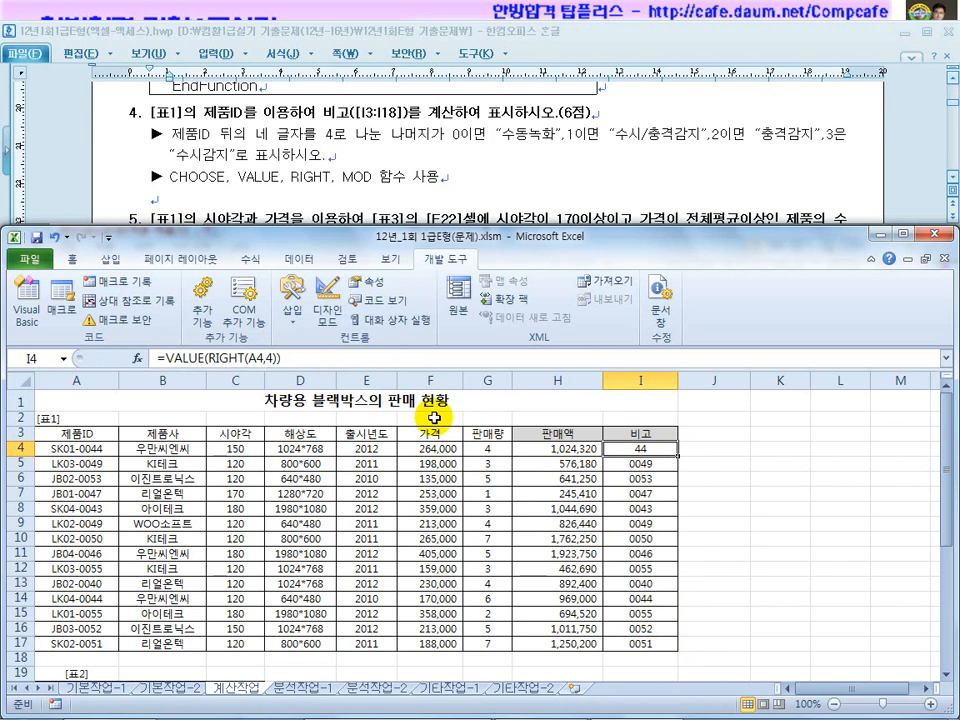
key(ctrl+z)
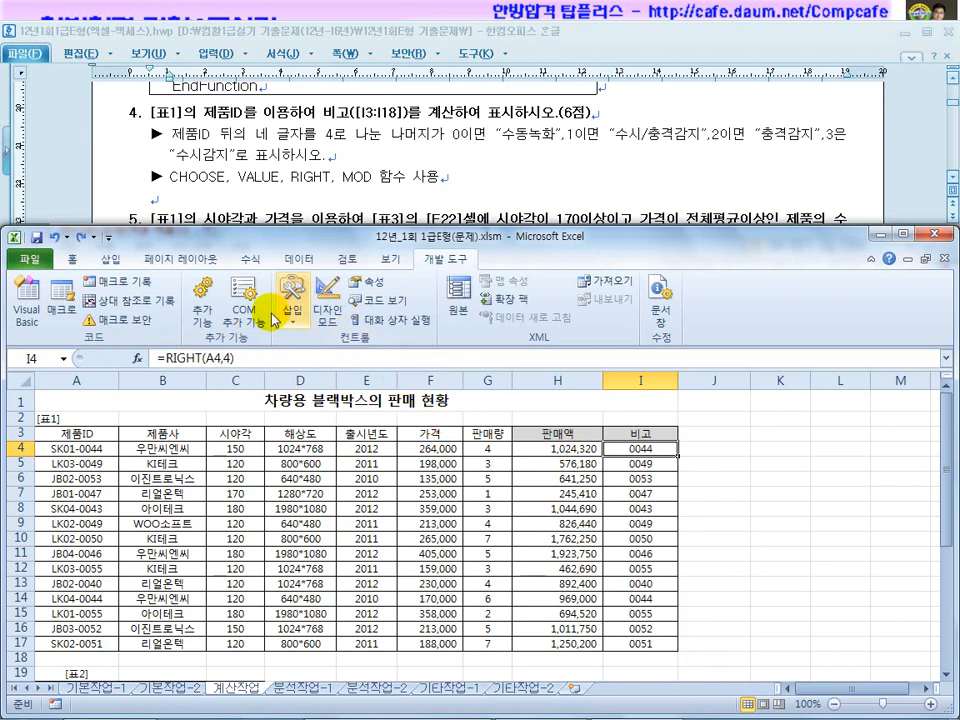
Convert the RIGHT result in I4 to a number by multiplying it by 1, as =RIGHT(A4,4)*1
click(250, 359)
text(*)
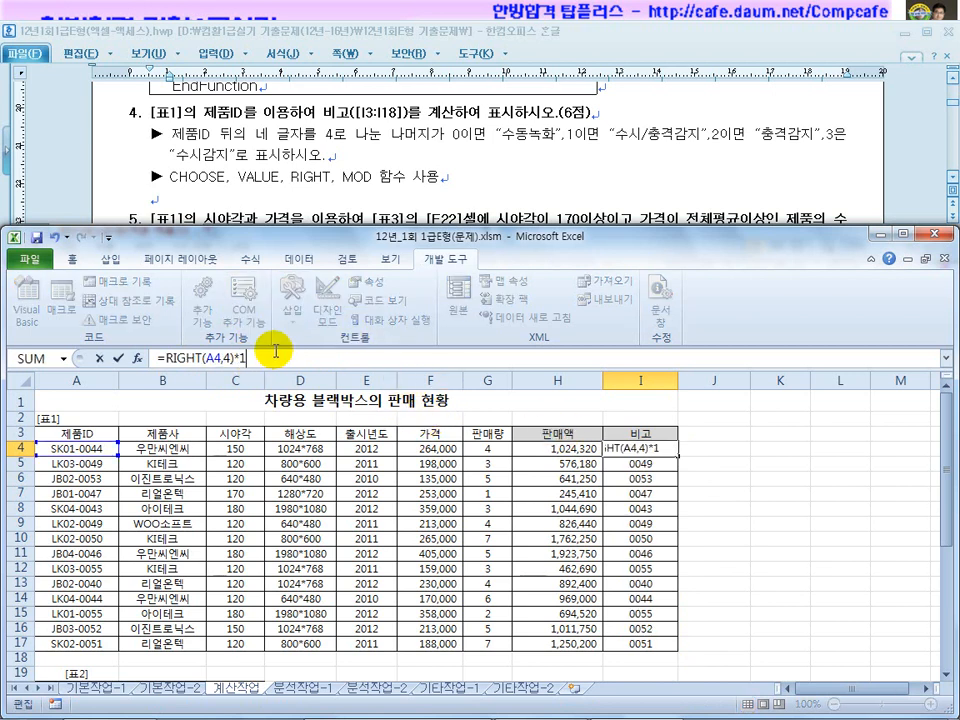
key(Return)
click(610, 449)
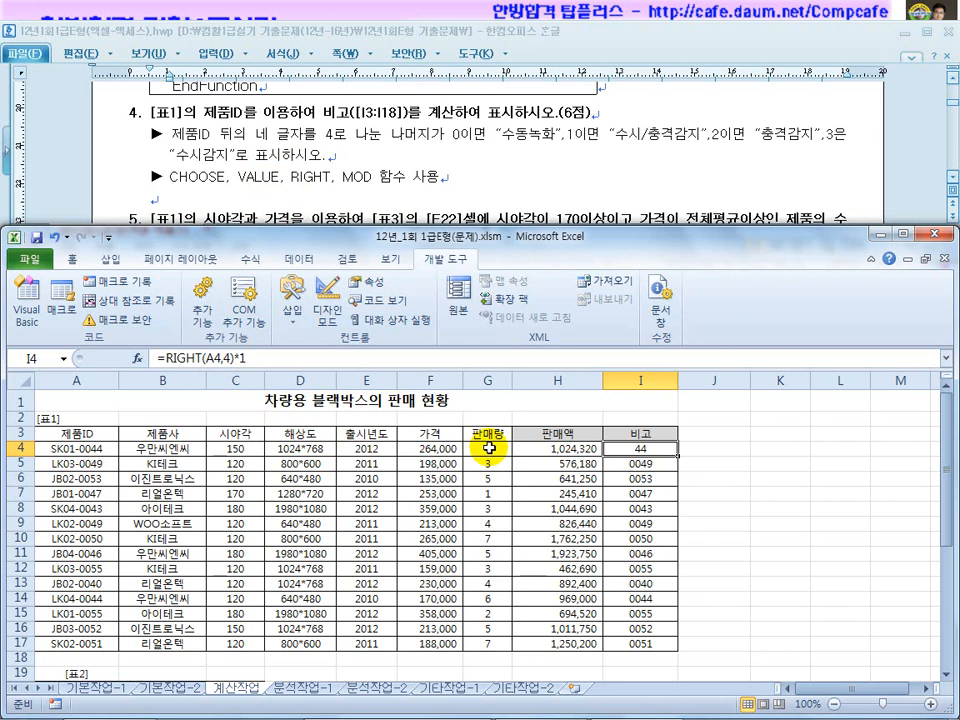
Wrap RIGHT(A4,4) in VALUE in I4 instead of multiplying by 1, and fill =VALUE(RIGHT(A4,4)) down through I17
click(165, 358)
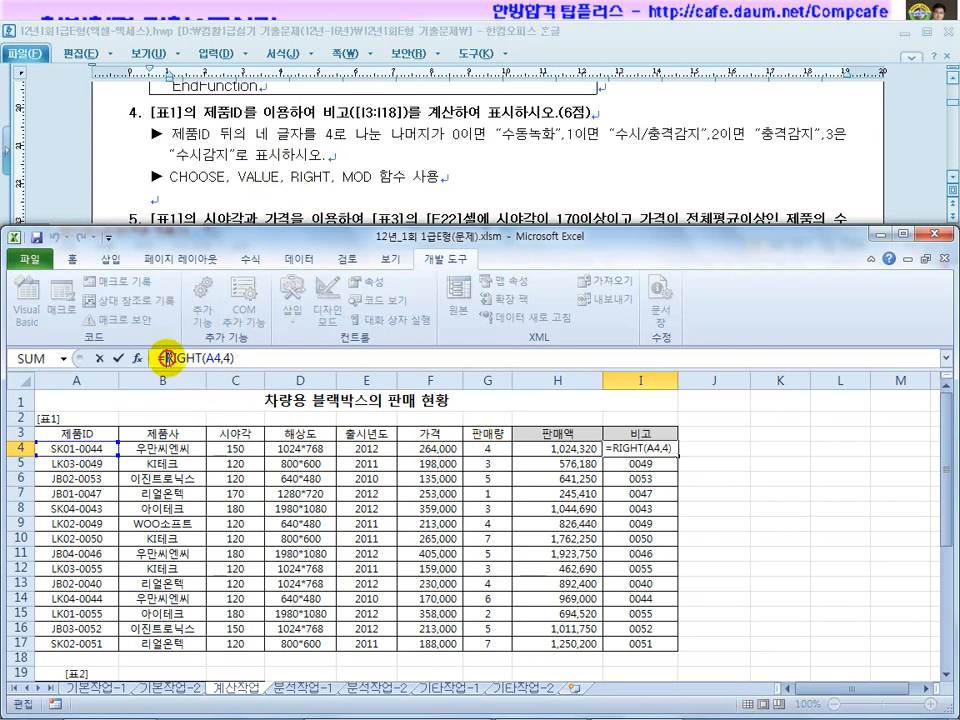
text(value()
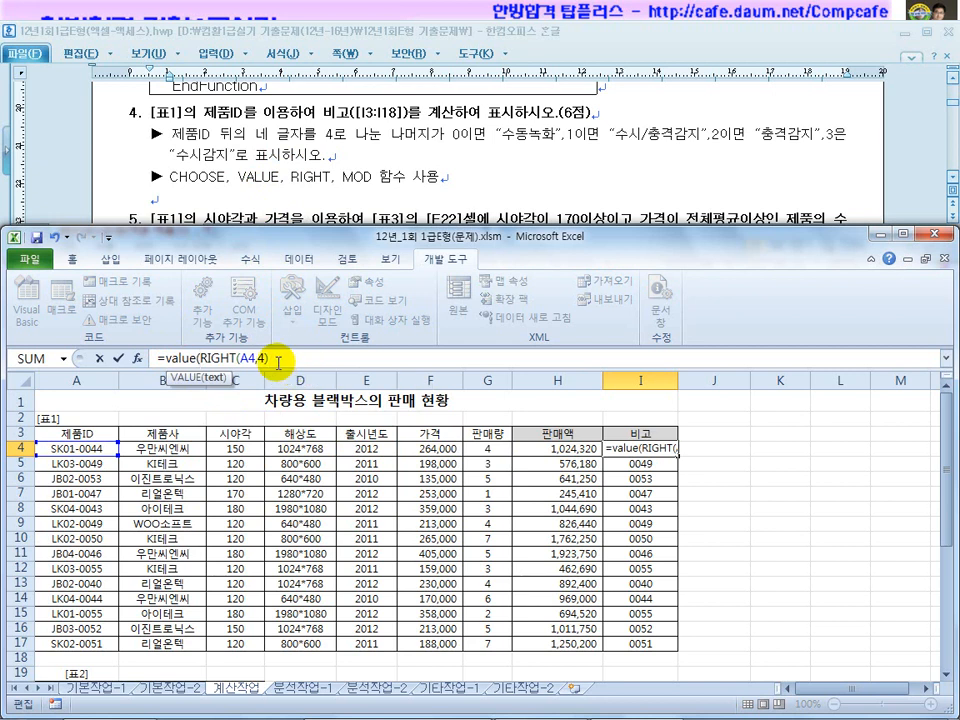
click(311, 364)
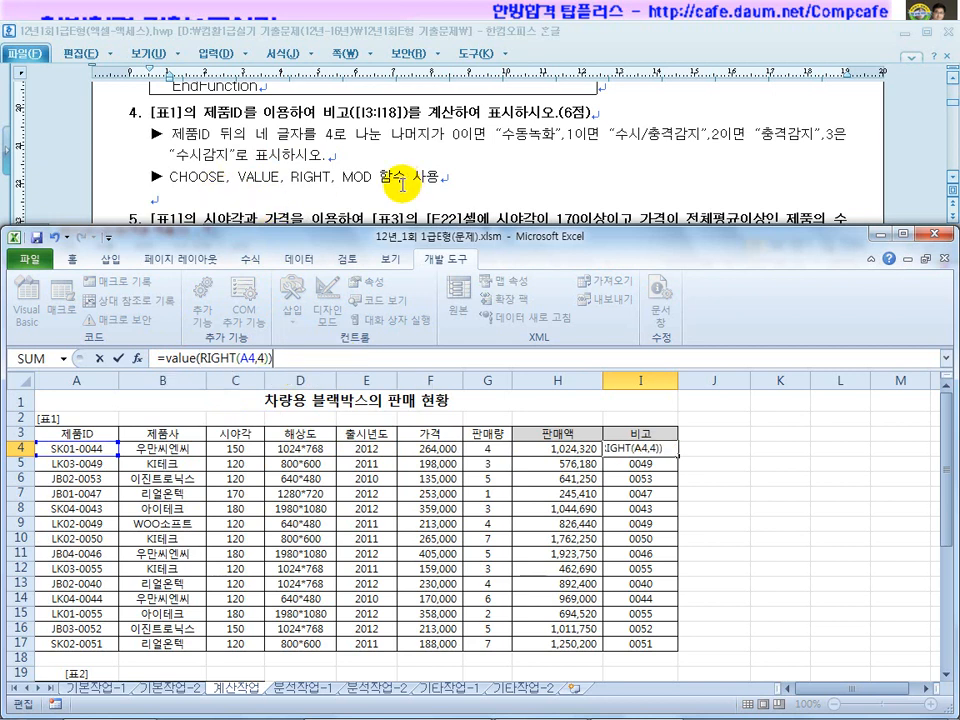
text())
key(Return)
click(665, 446)
drag(677, 457, 677, 657)
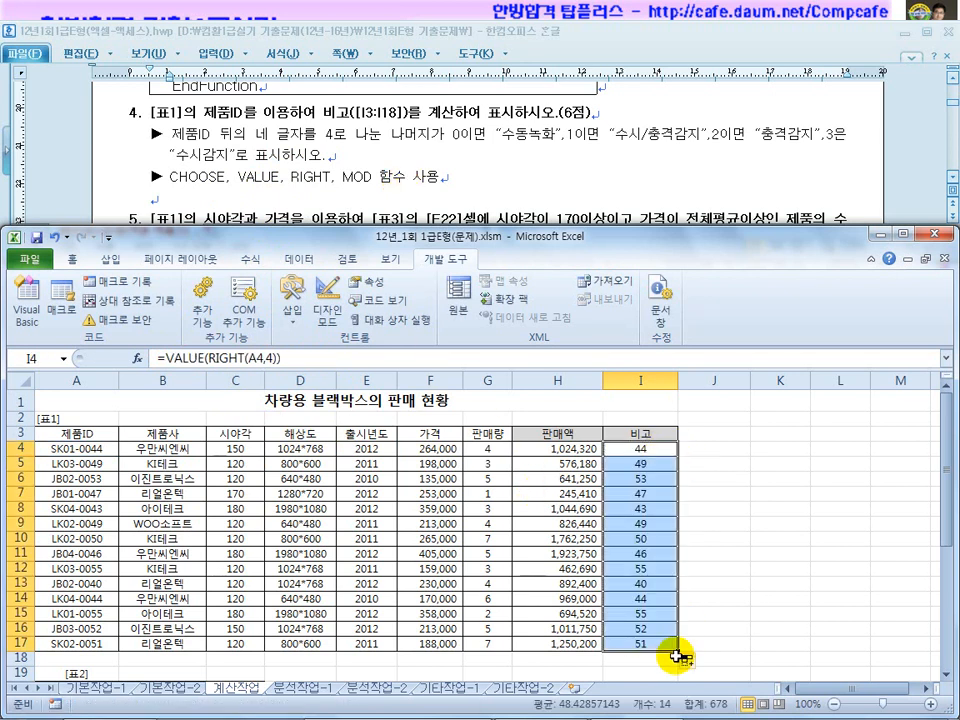
Change I4 to =MOD(VALUE(RIGHT(A4,4)),4), fill it down through I17 and reselect I4
click(258, 362)
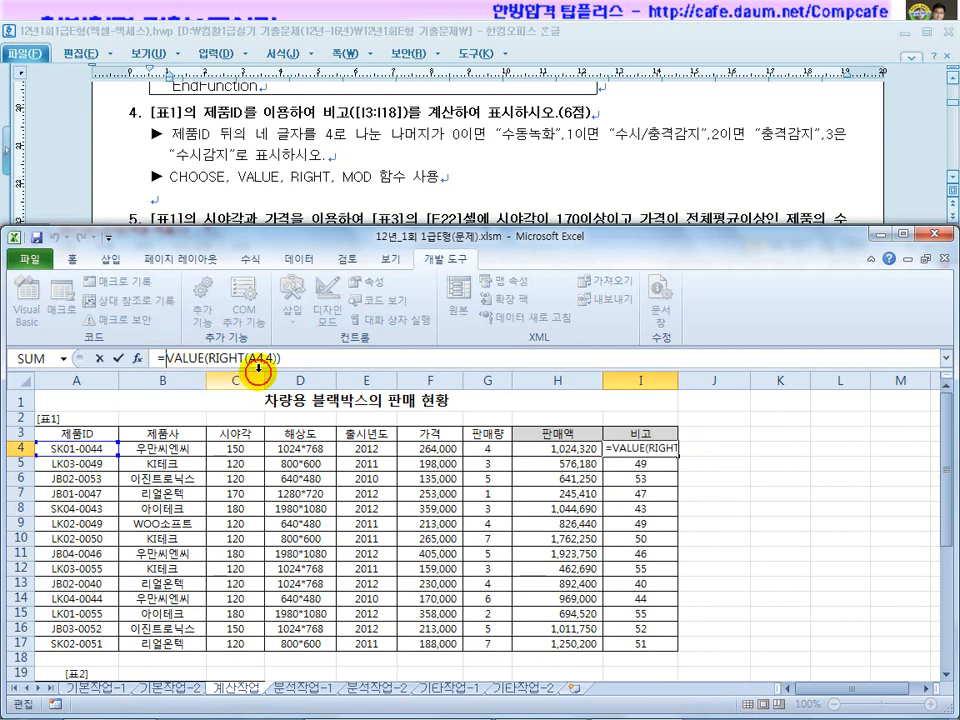
text(mod()
click(331, 362)
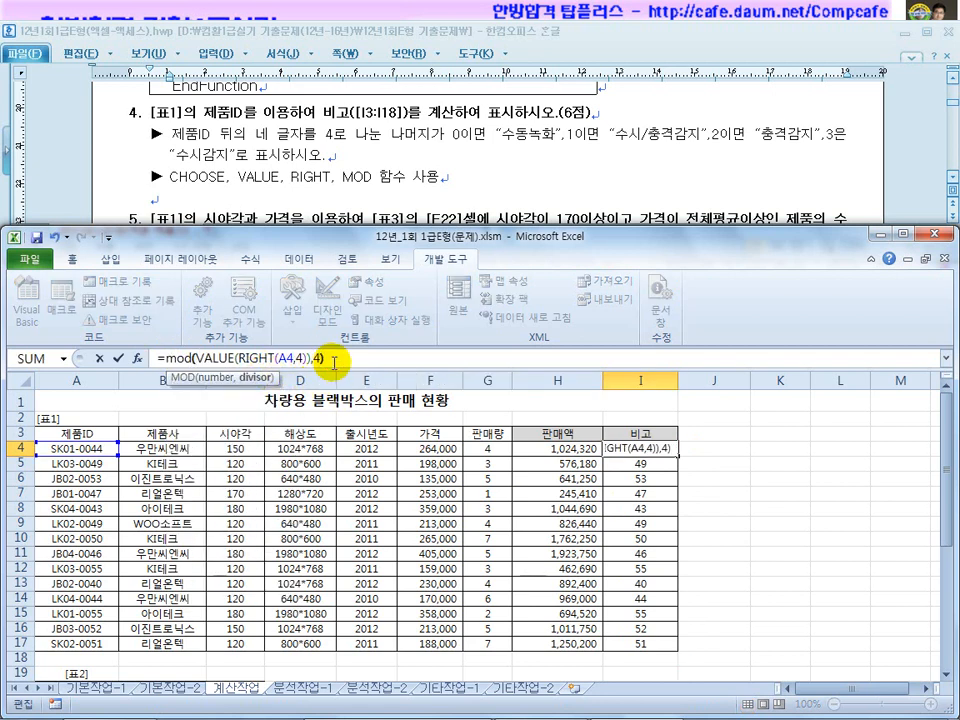
text(,4))
key(Return)
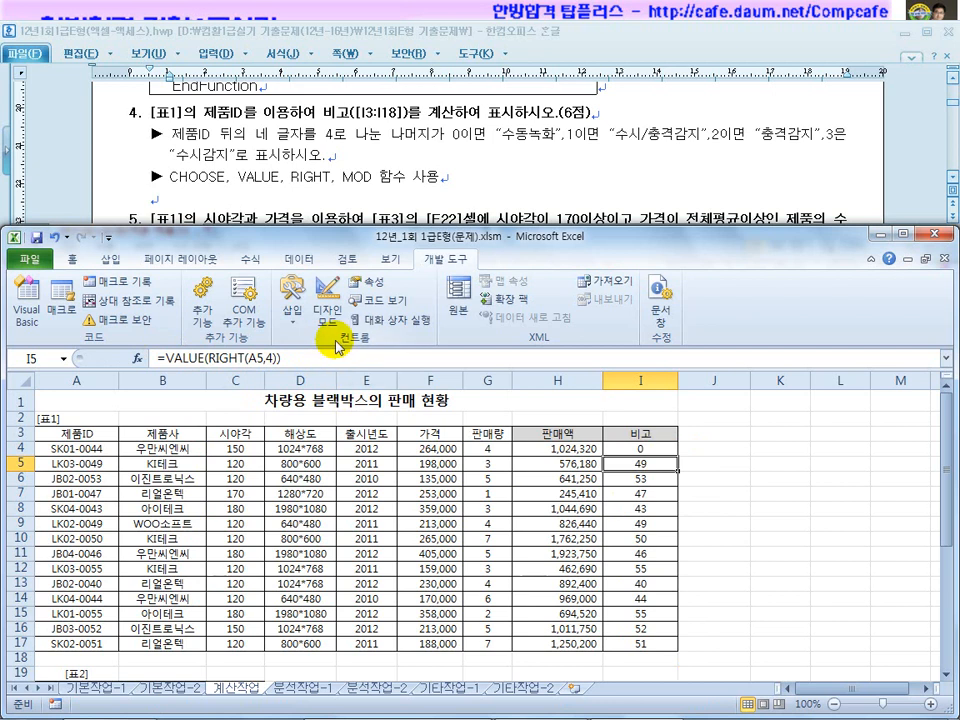
click(667, 447)
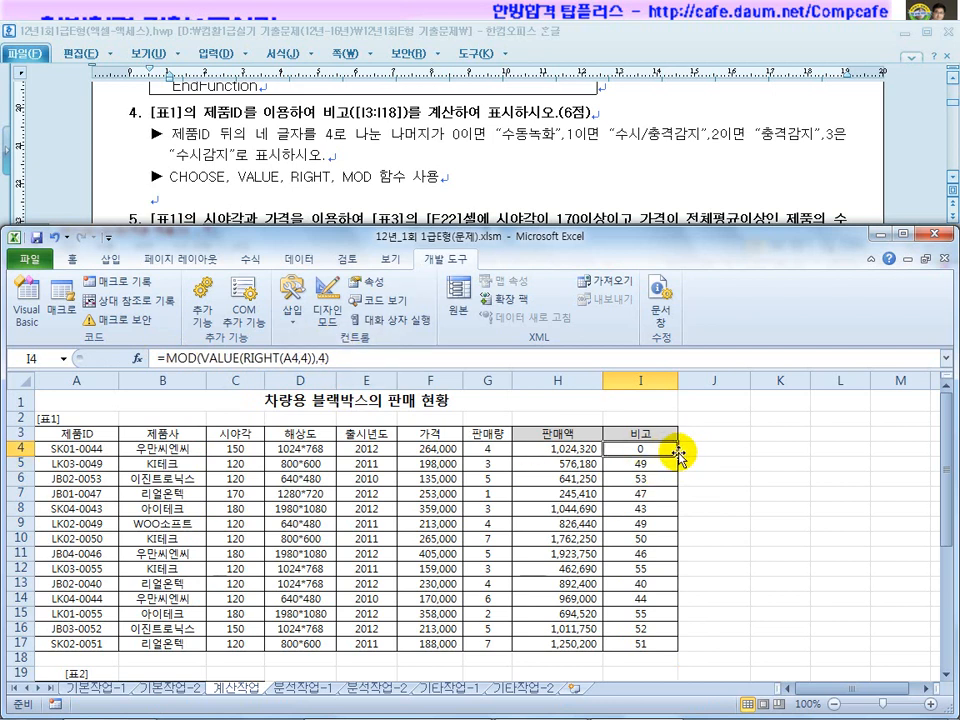
drag(679, 457, 677, 640)
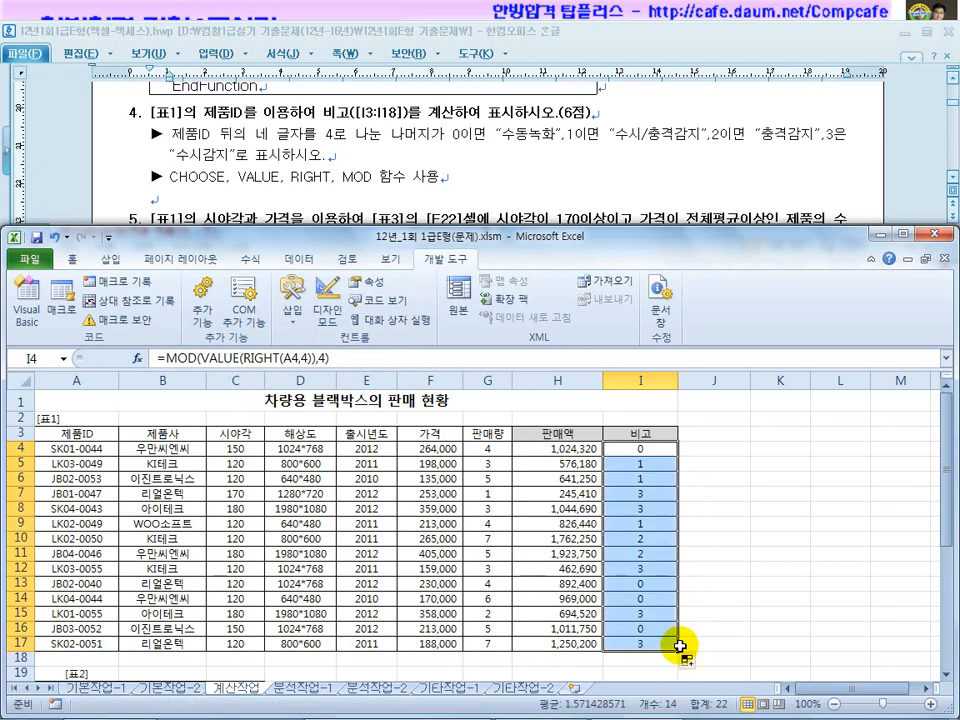
click(638, 457)
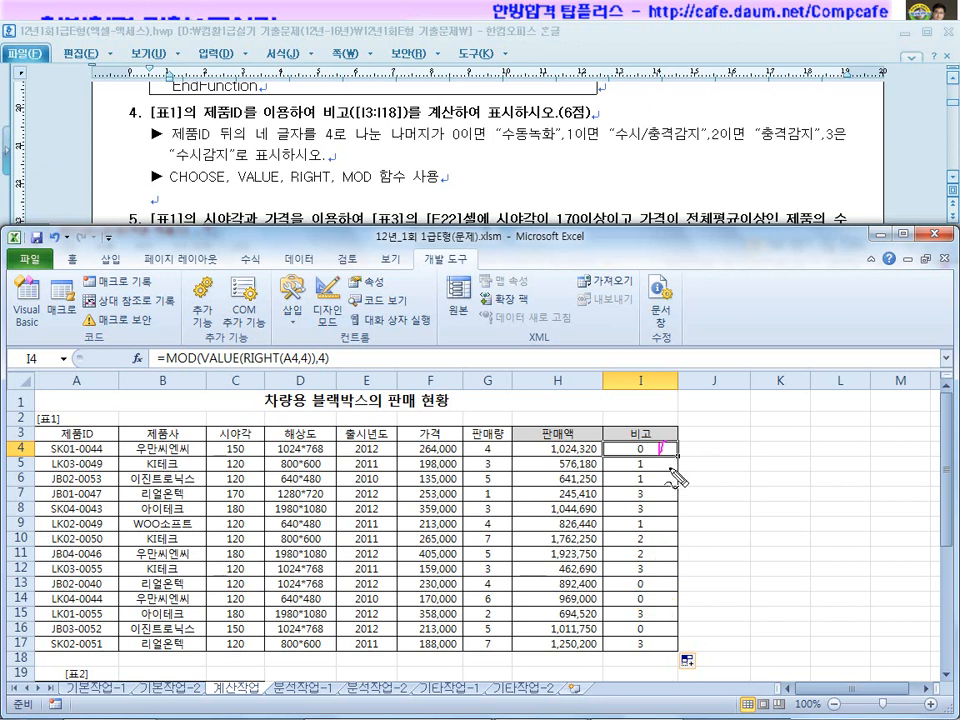
mouse_move(702, 458)
mouse_down()
mouse_move(727, 475)
mouse_move(763, 472)
mouse_up()
drag(770, 459, 774, 473)
mouse_move(691, 488)
mouse_down()
mouse_move(815, 489)
mouse_move(811, 477)
mouse_up()
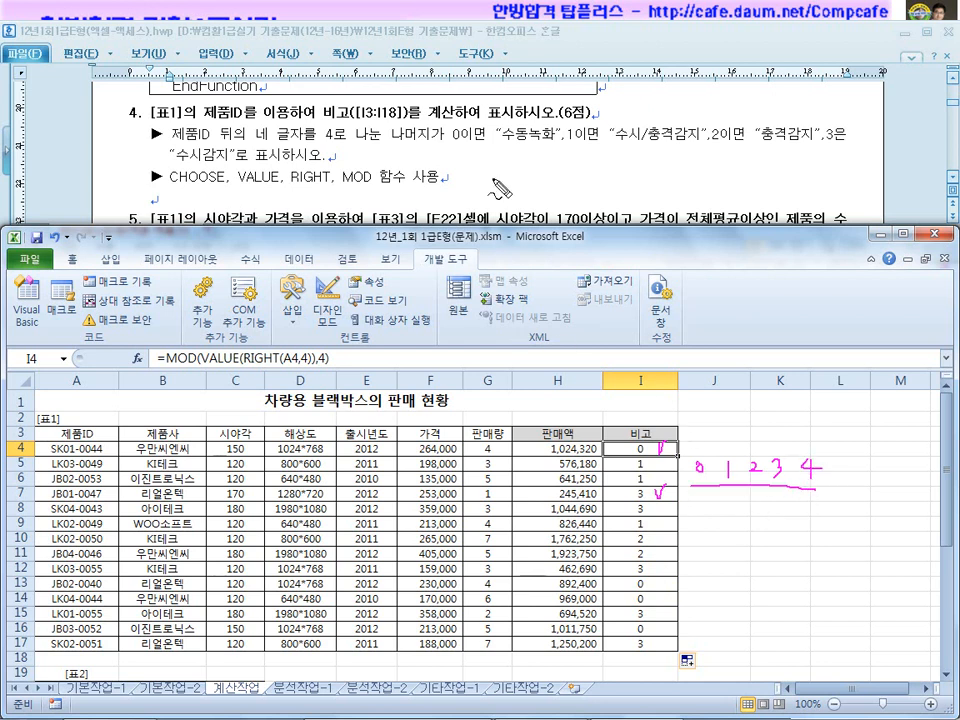
drag(455, 145, 812, 150)
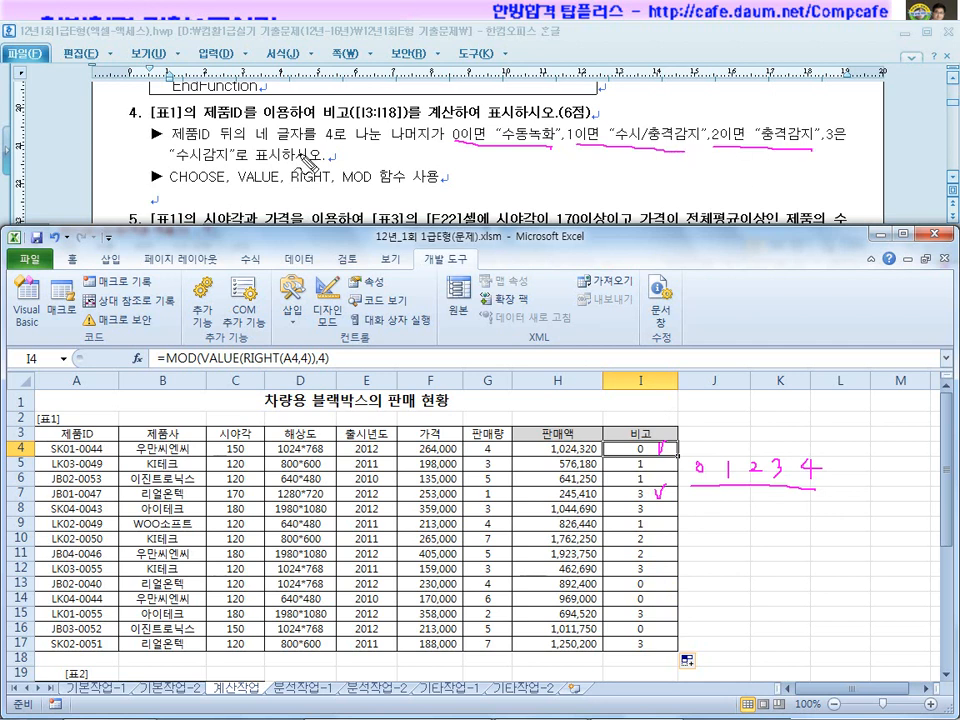
drag(170, 157, 236, 158)
mouse_move(183, 186)
mouse_down()
mouse_move(168, 170)
mouse_move(207, 196)
mouse_up()
mouse_move(482, 122)
mouse_down()
mouse_move(456, 148)
mouse_move(487, 157)
mouse_up()
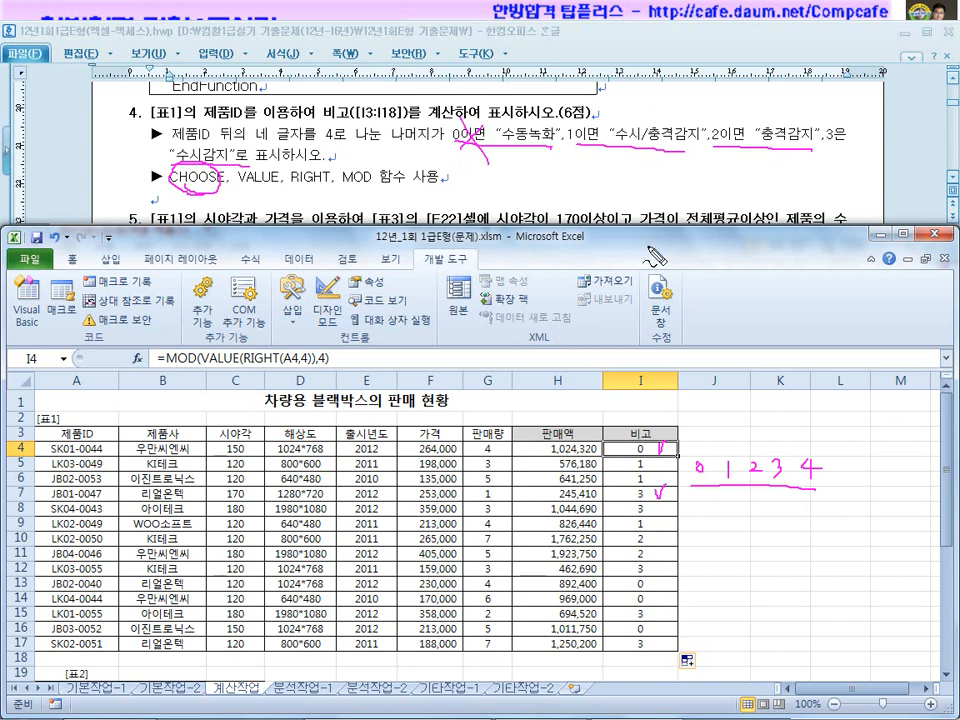
drag(347, 350, 347, 368)
drag(369, 352, 370, 370)
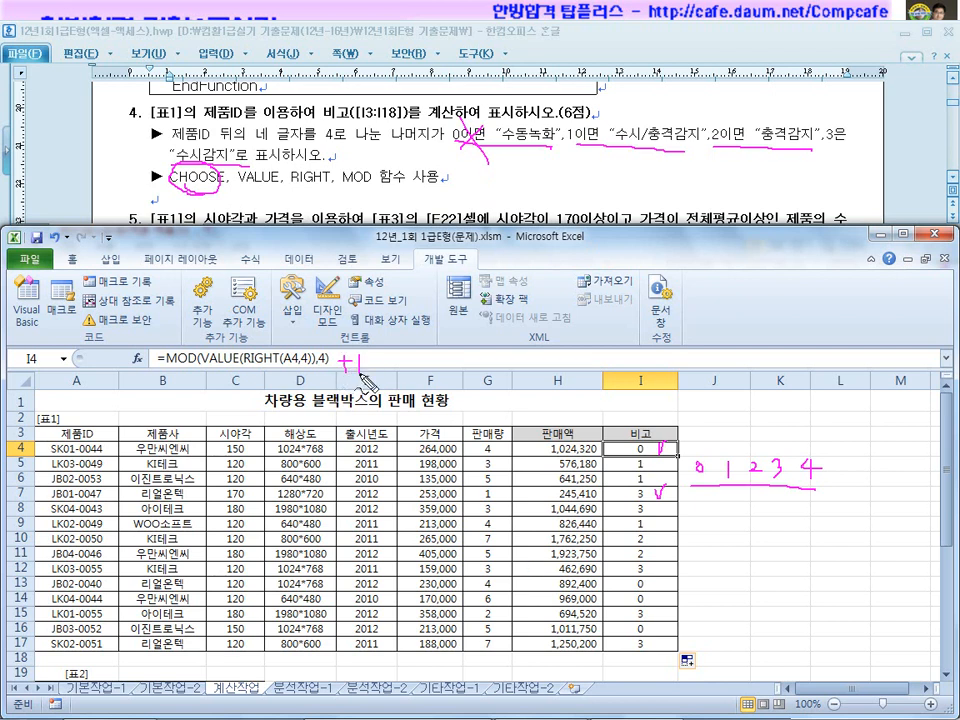
mouse_move(704, 456)
mouse_down()
mouse_move(698, 528)
mouse_move(782, 522)
mouse_up()
mouse_move(782, 462)
mouse_down()
mouse_move(690, 470)
mouse_move(770, 540)
mouse_up()
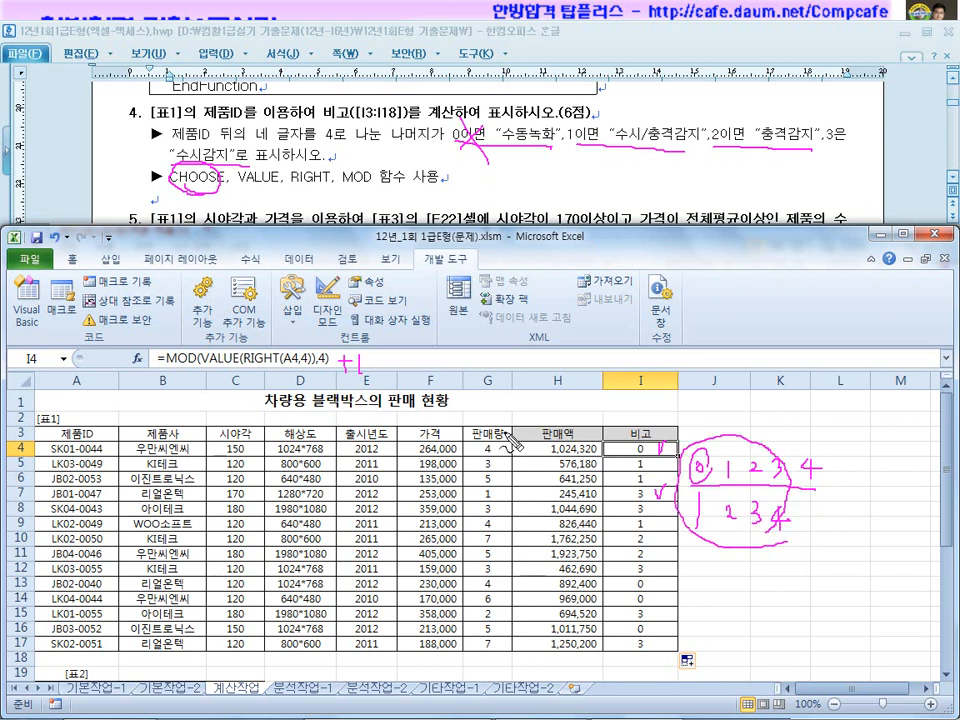
drag(352, 346, 370, 383)
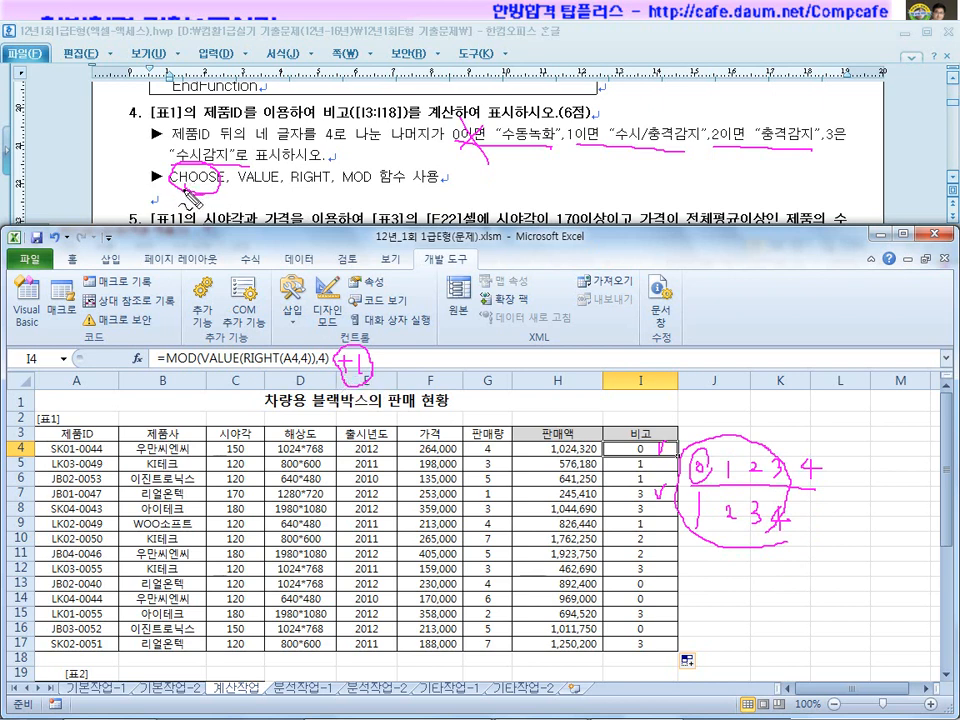
Add +1 to the MOD formula in I4, fill it down through I17 and reselect I4
click(352, 357)
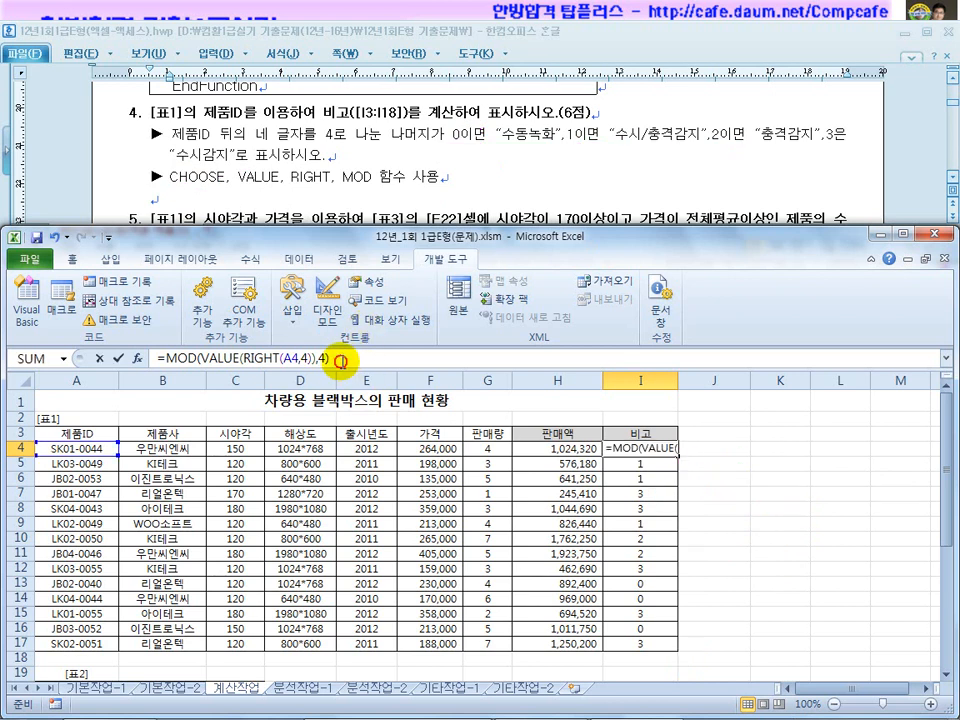
text(+1)
key(Return)
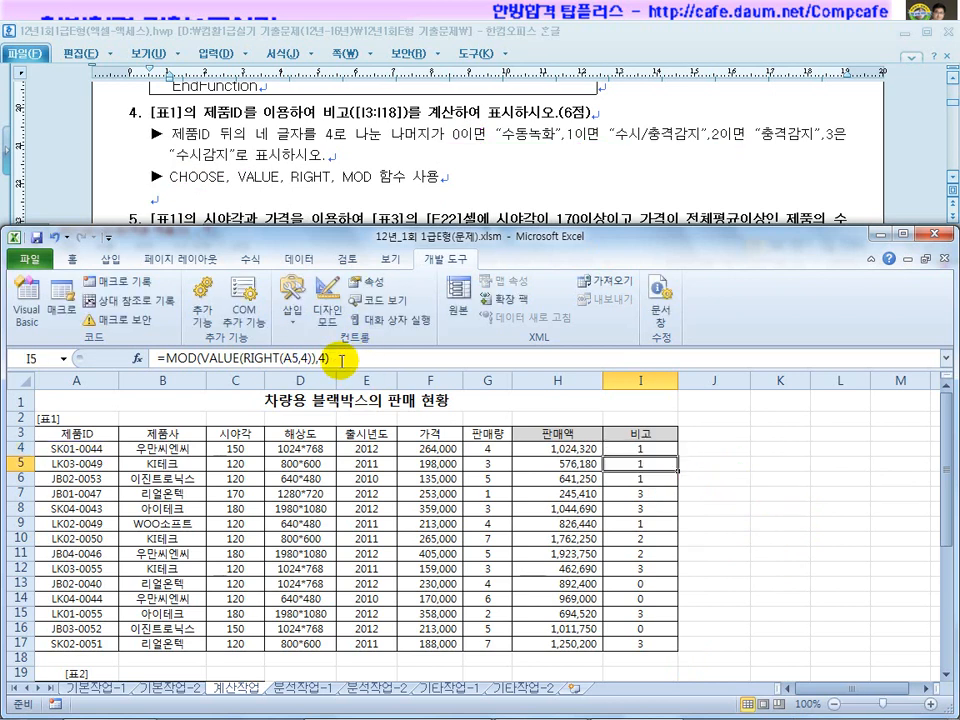
click(665, 451)
drag(669, 457, 663, 648)
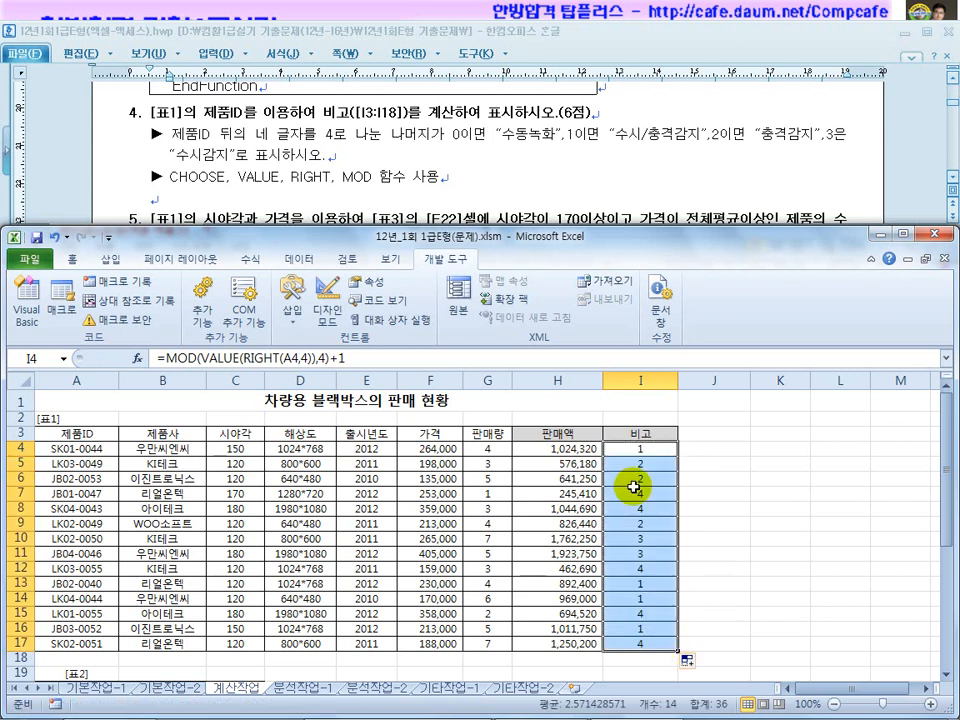
click(648, 452)
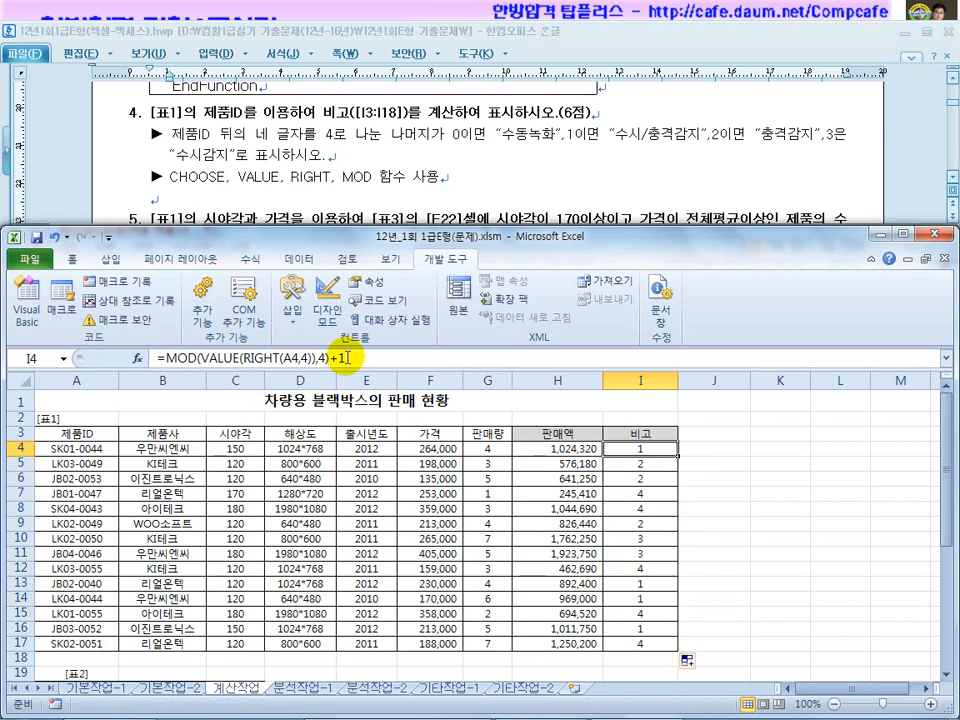
Wrap the MOD formula in I4 in CHOOSE as its index argument and add four empty text arguments
click(163, 360)
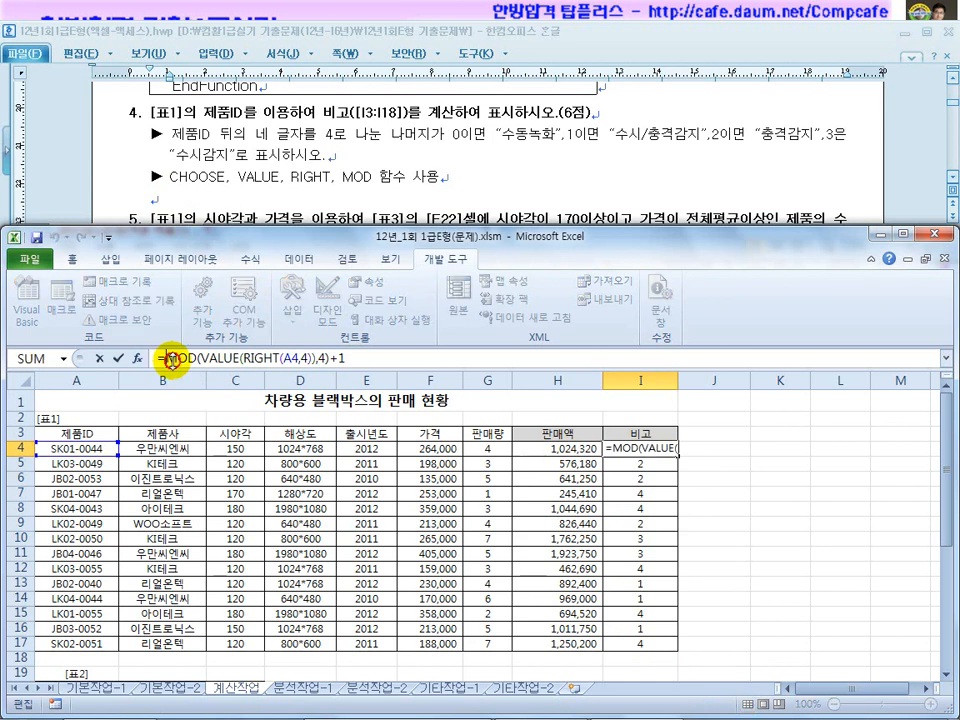
text(choose)
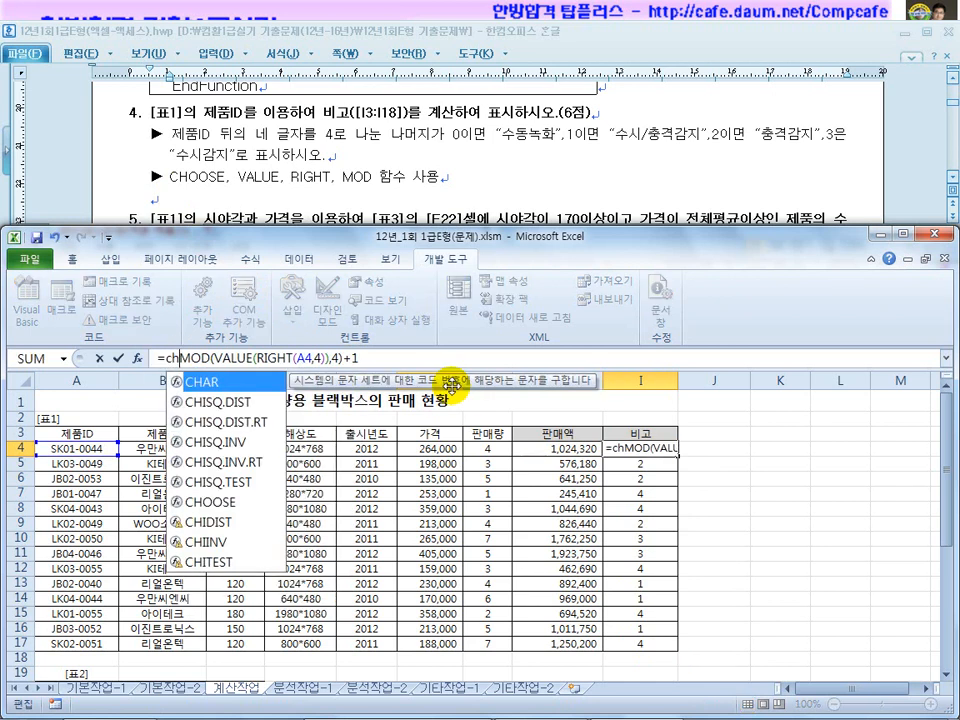
text(()
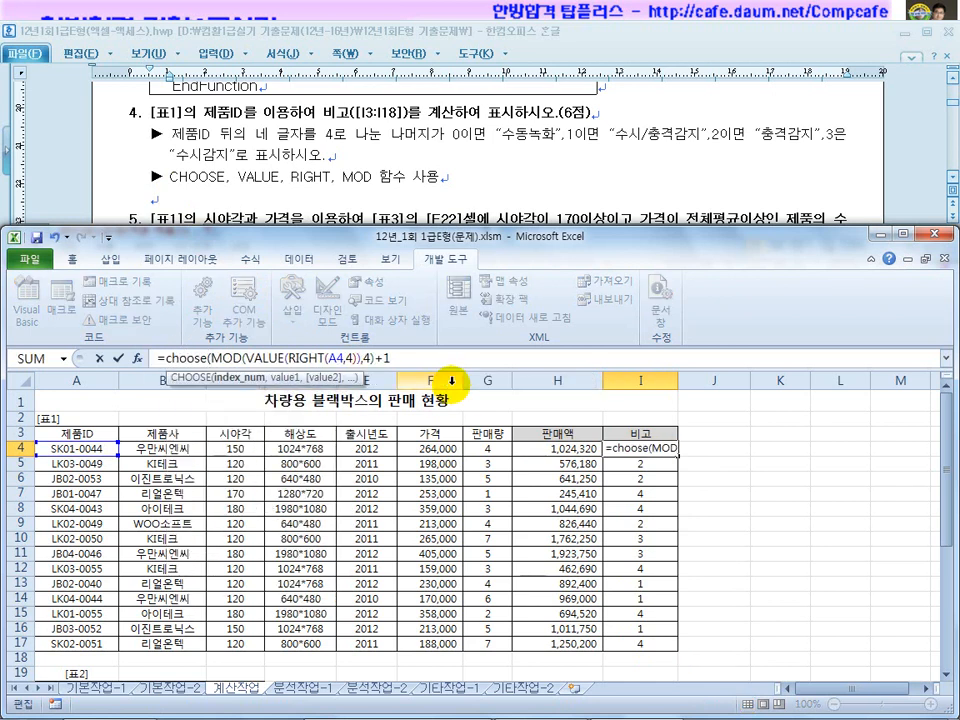
drag(392, 358, 168, 358)
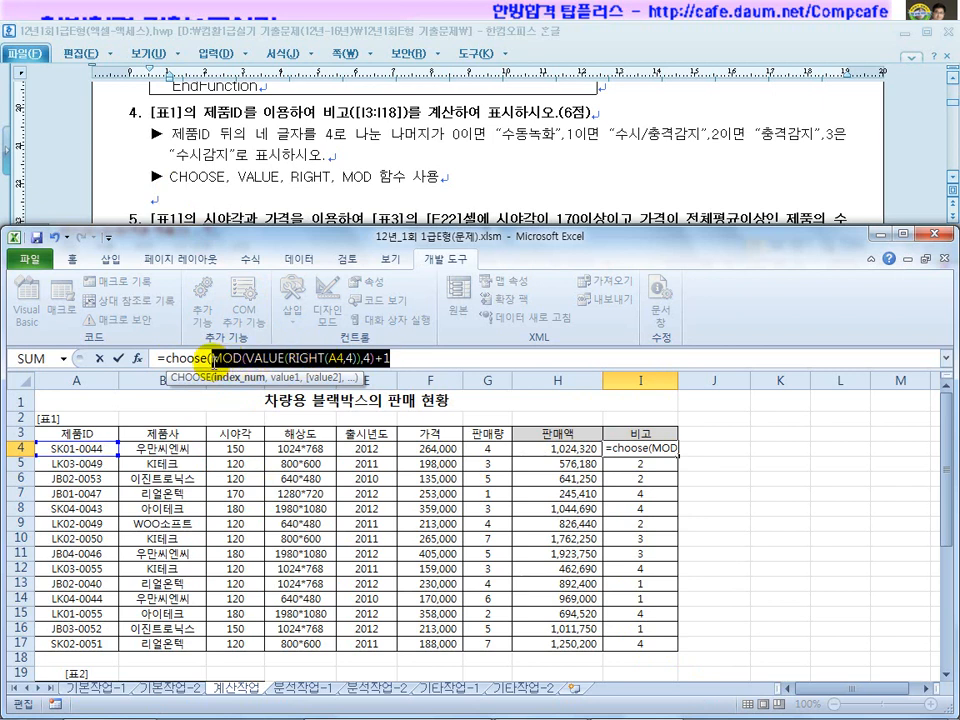
click(405, 358)
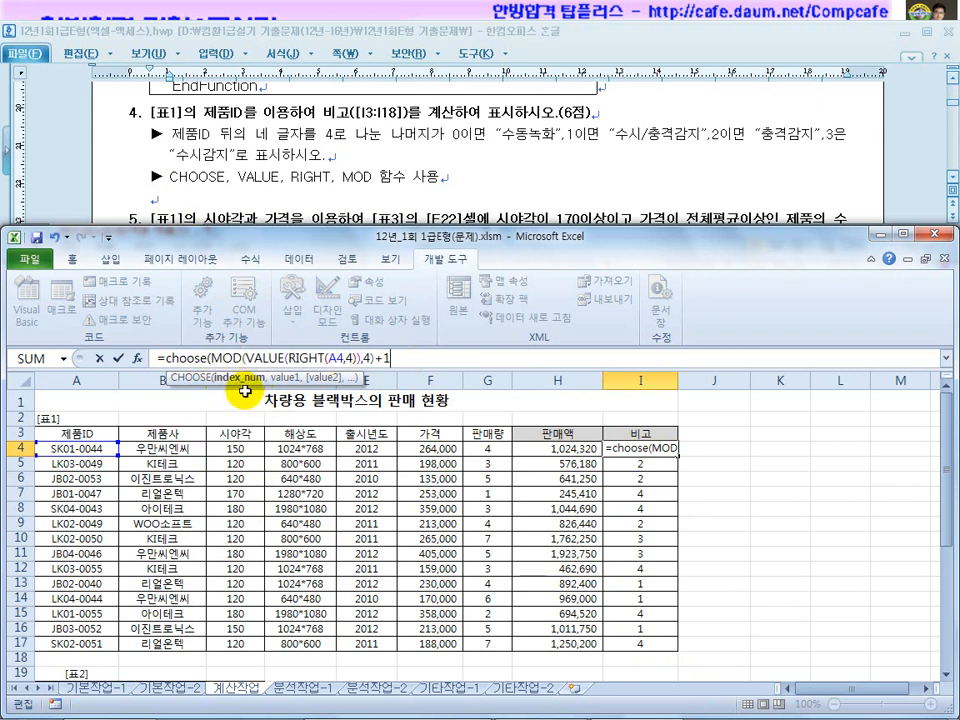
text(,)
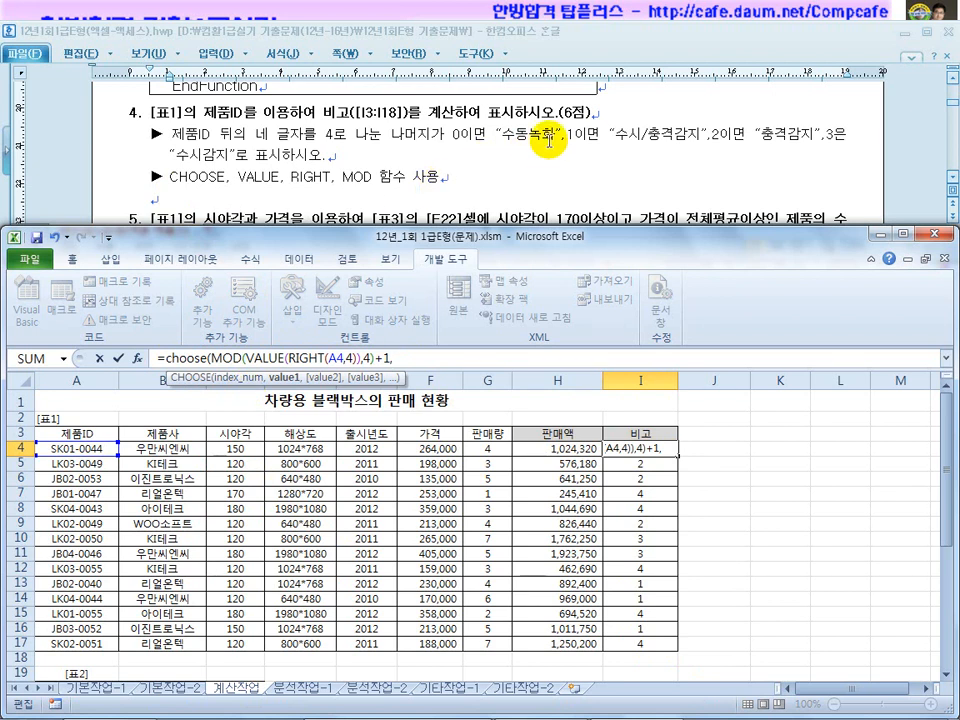
text("","",)
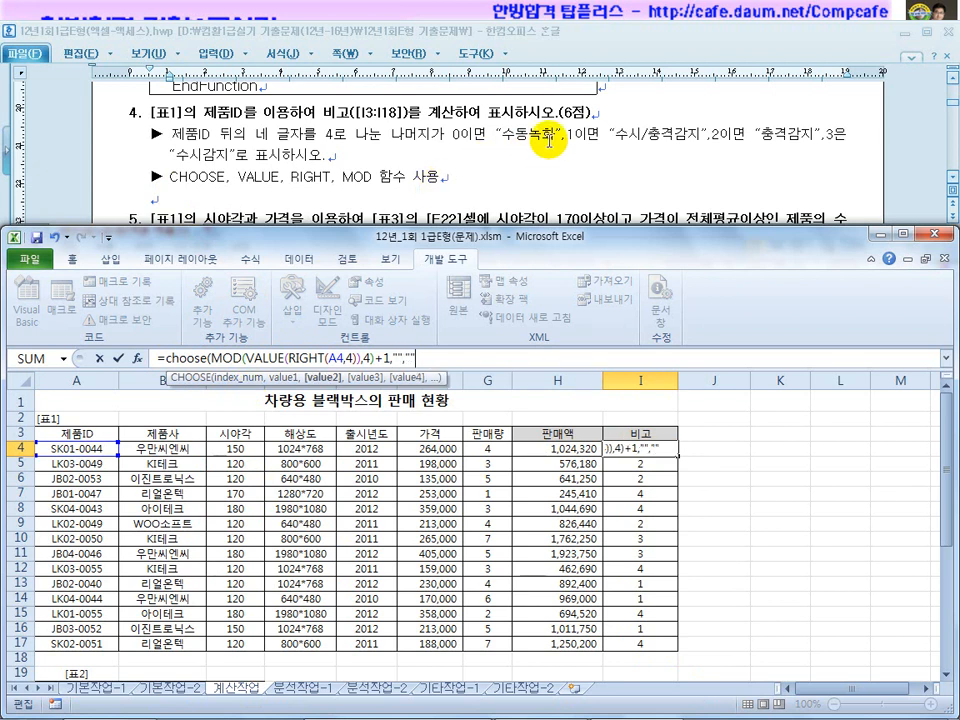
text("",)
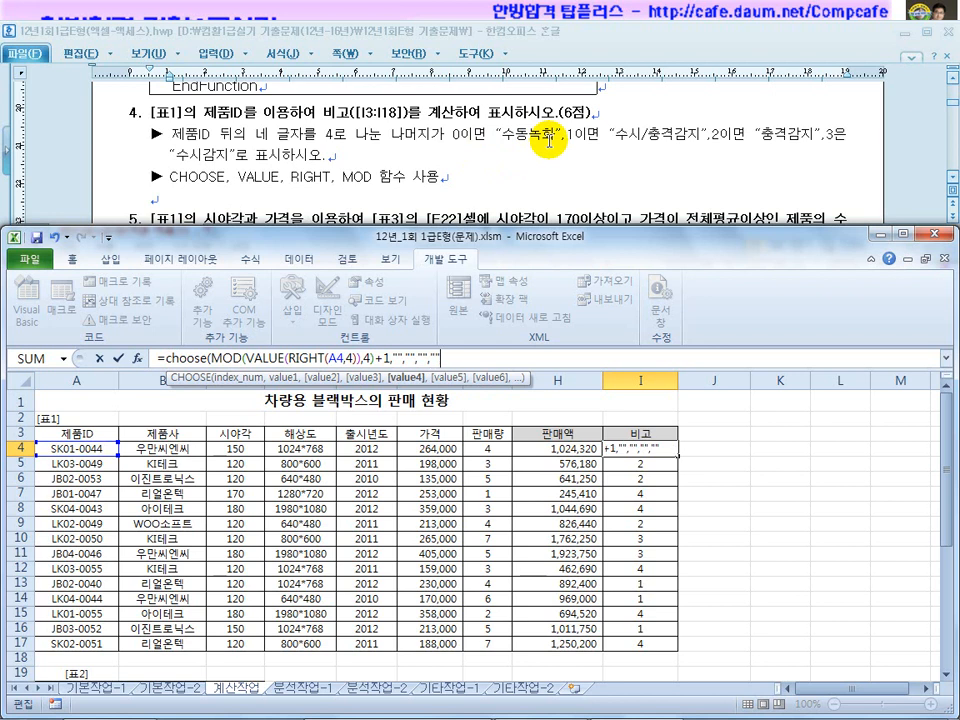
Fill the first two empty CHOOSE texts in I4 with "수동녹화" and "수시/충격감지"
click(395, 358)
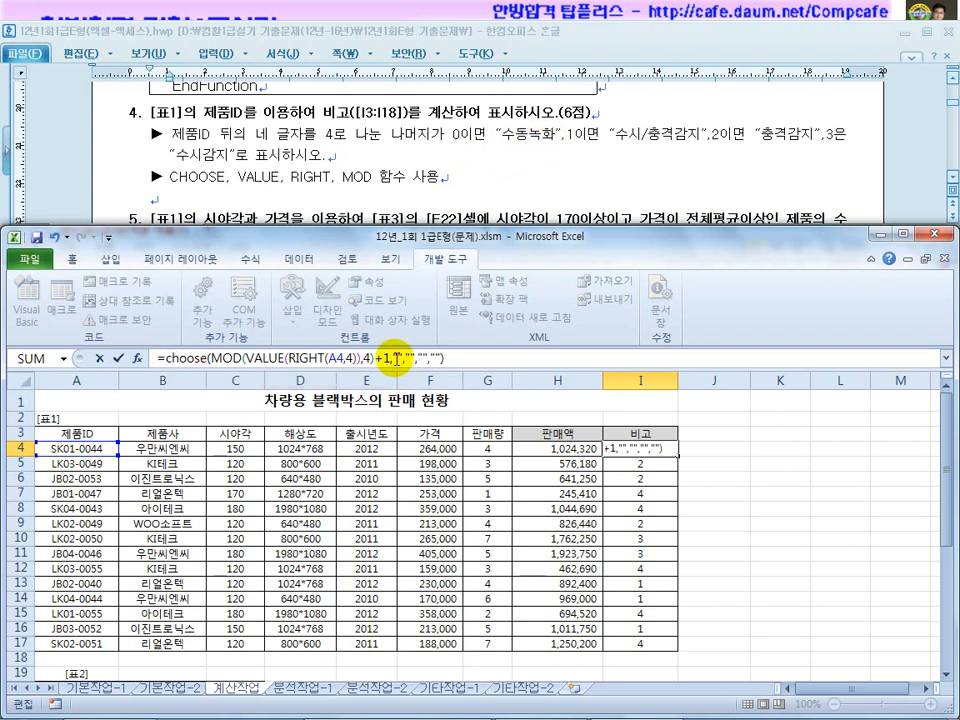
text(tnehd)
key(BackSpace)
key(BackSpace)
key(BackSpace)
key(BackSpace)
key(BackSpace)
key(Hangul)
text(수동녹화",")
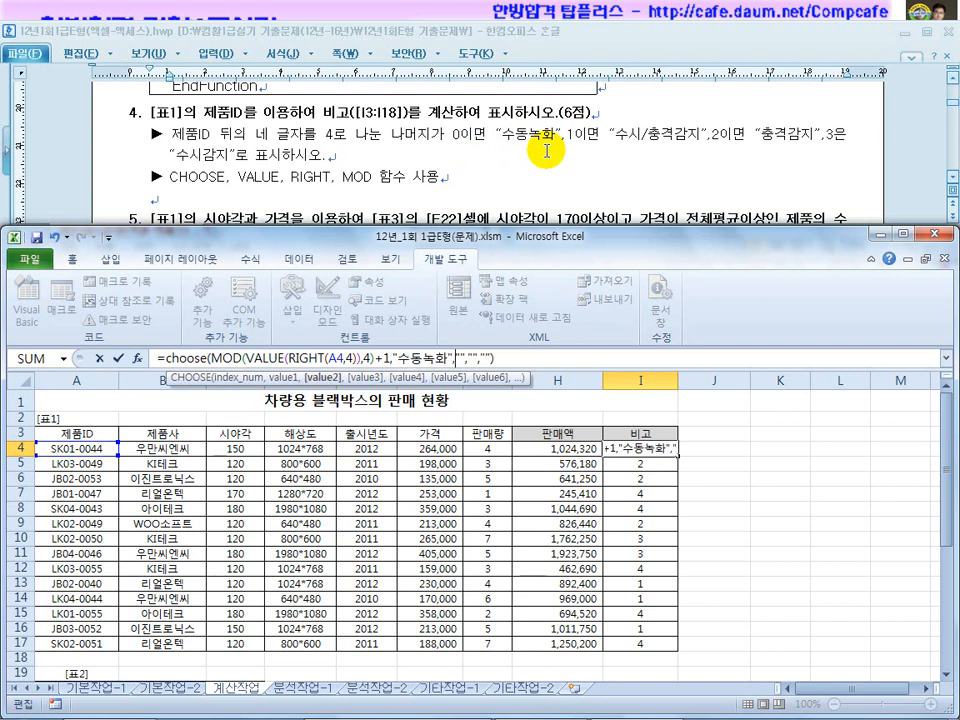
text(수시/충격감지")
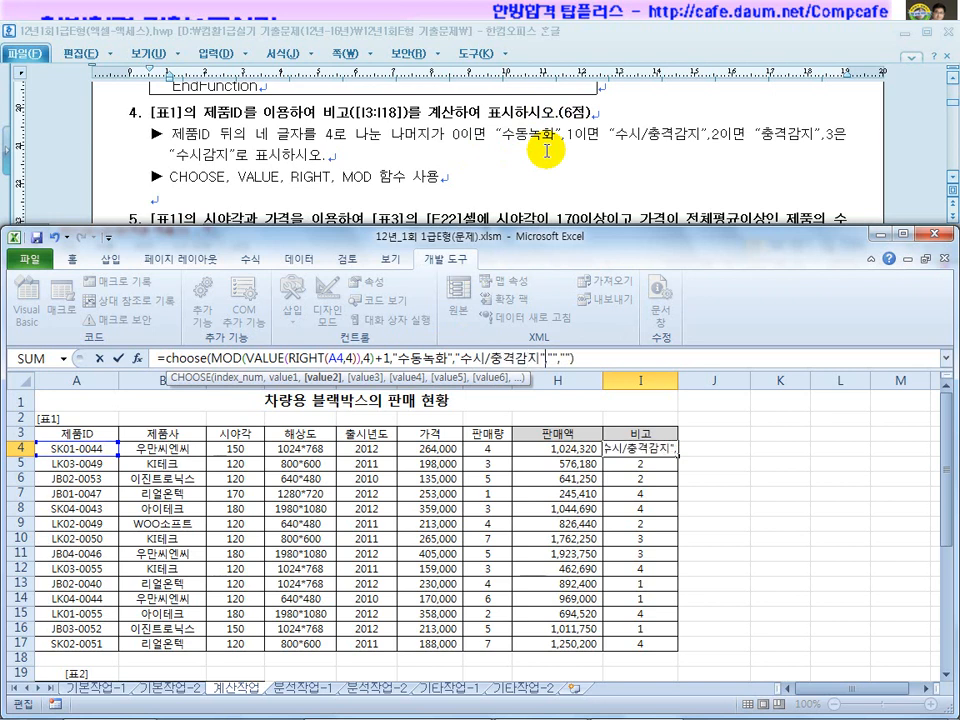
Fill the last two CHOOSE texts in I4 with "충격감지" and "수시감지" and enter the formula
text(,"충)
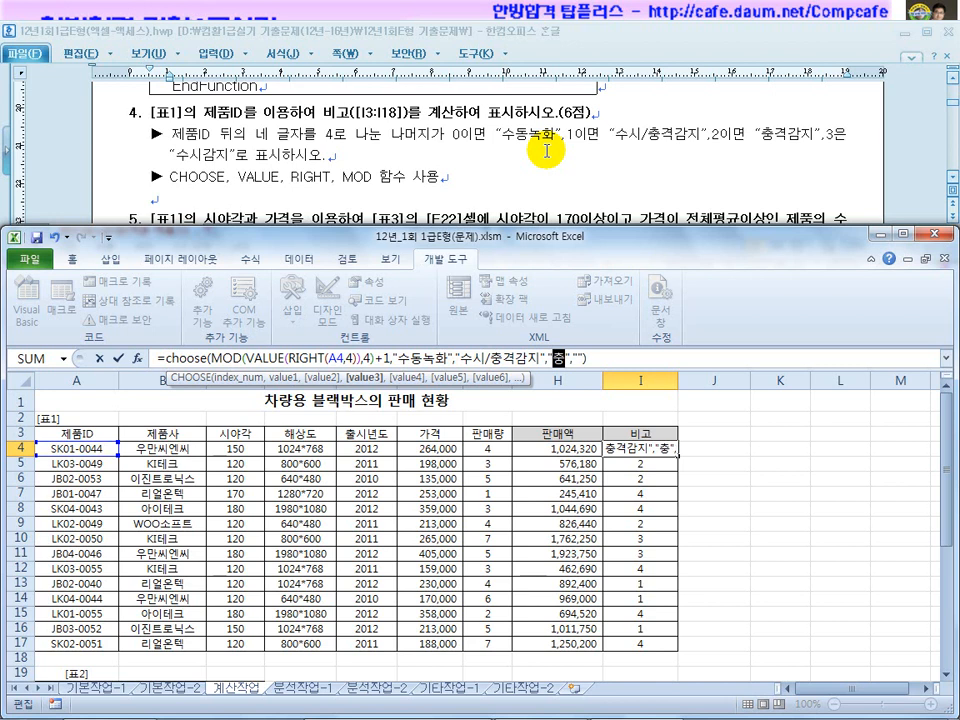
text(격감지)
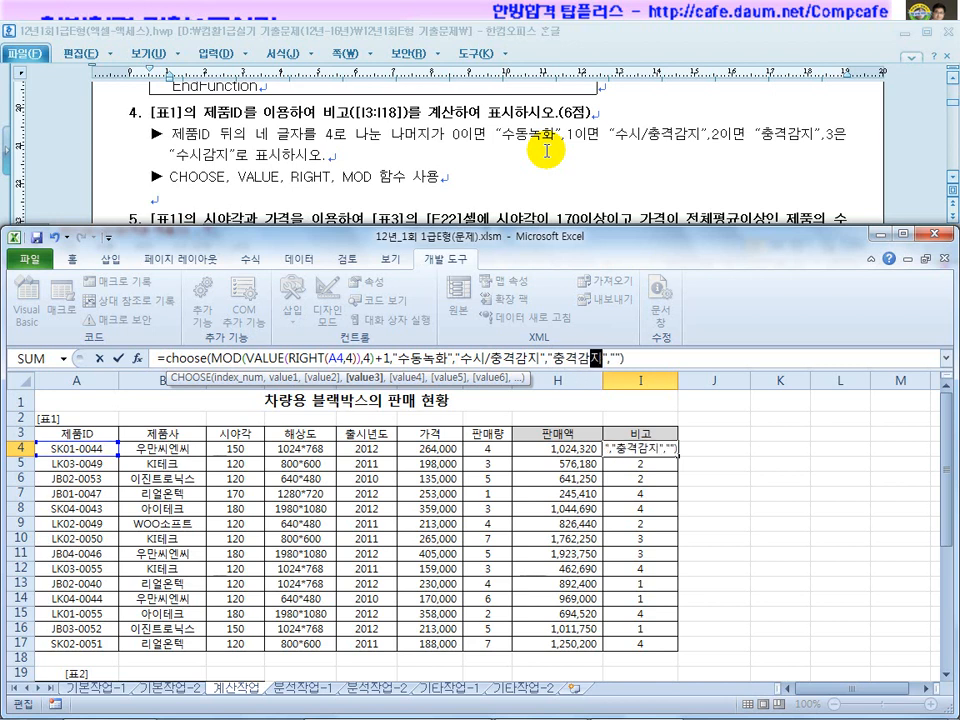
key(Right)
key(Right)
text(수시감지)
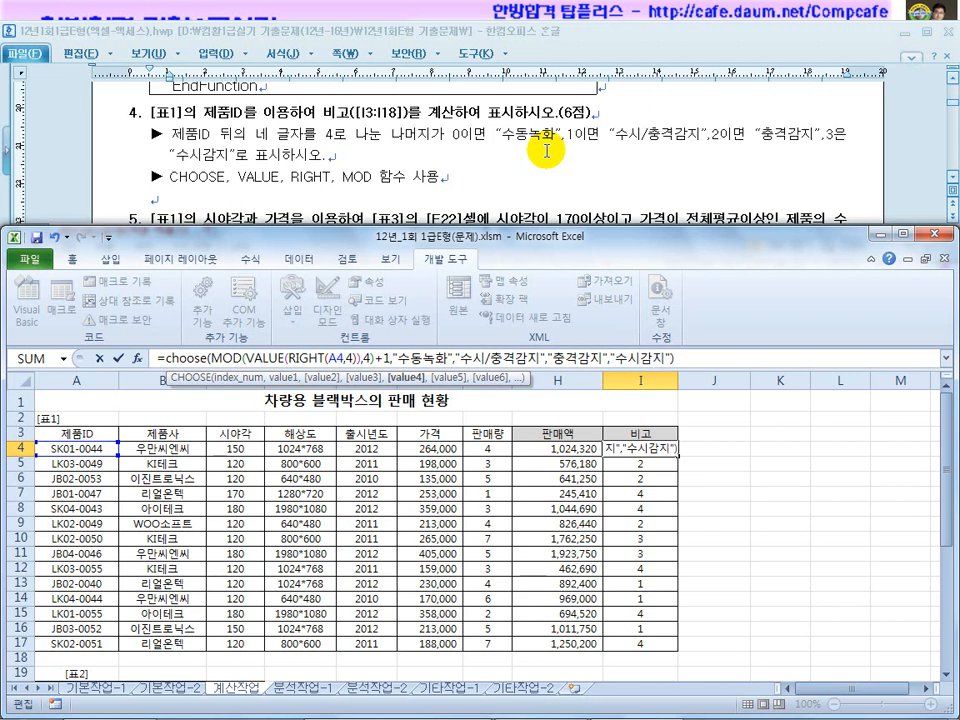
key(Return)
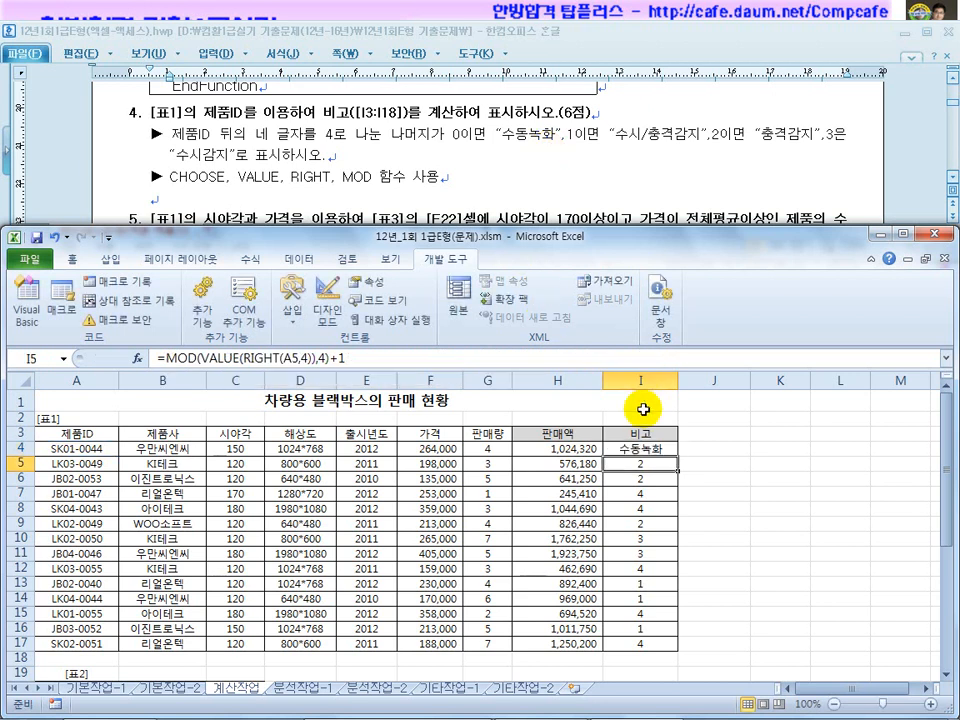
Fill the CHOOSE formula from I4 down through I17 and reselect I4
click(645, 451)
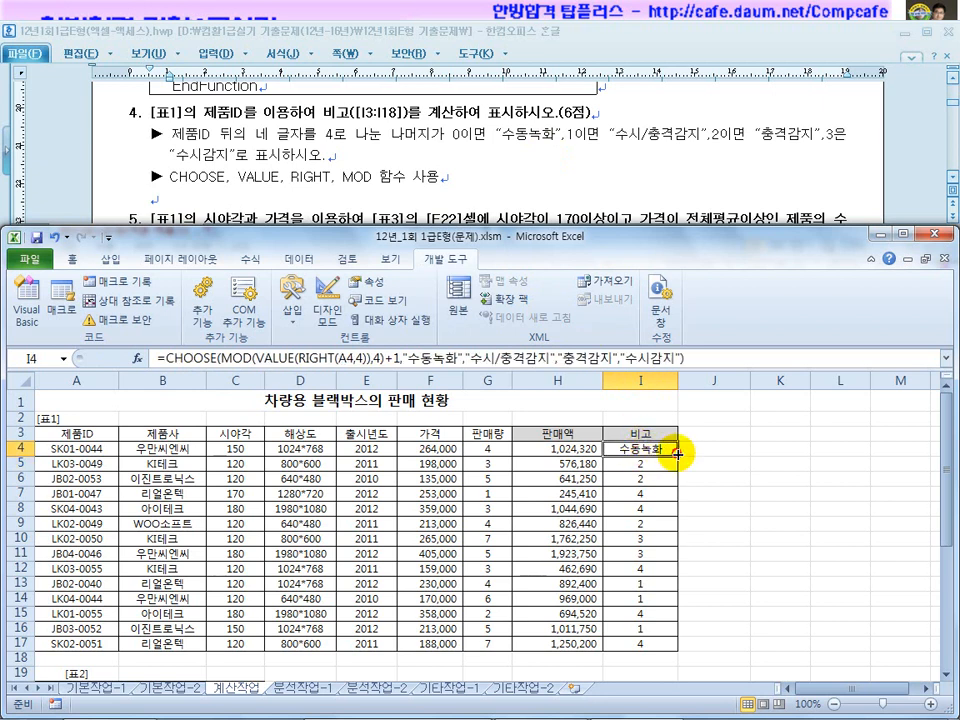
drag(677, 454, 677, 454)
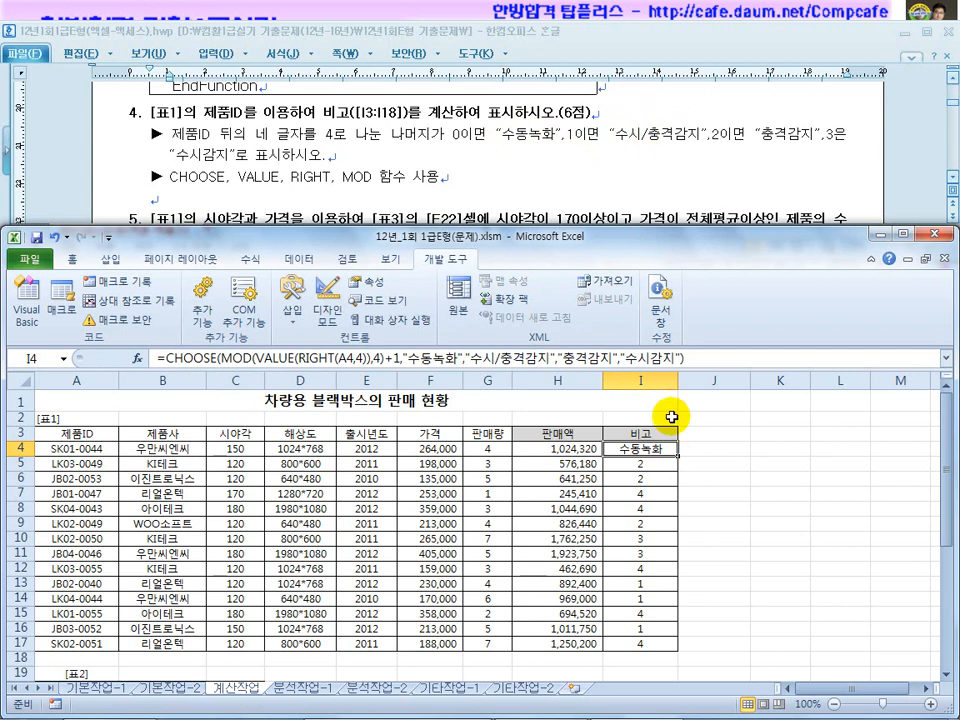
drag(680, 458, 675, 482)
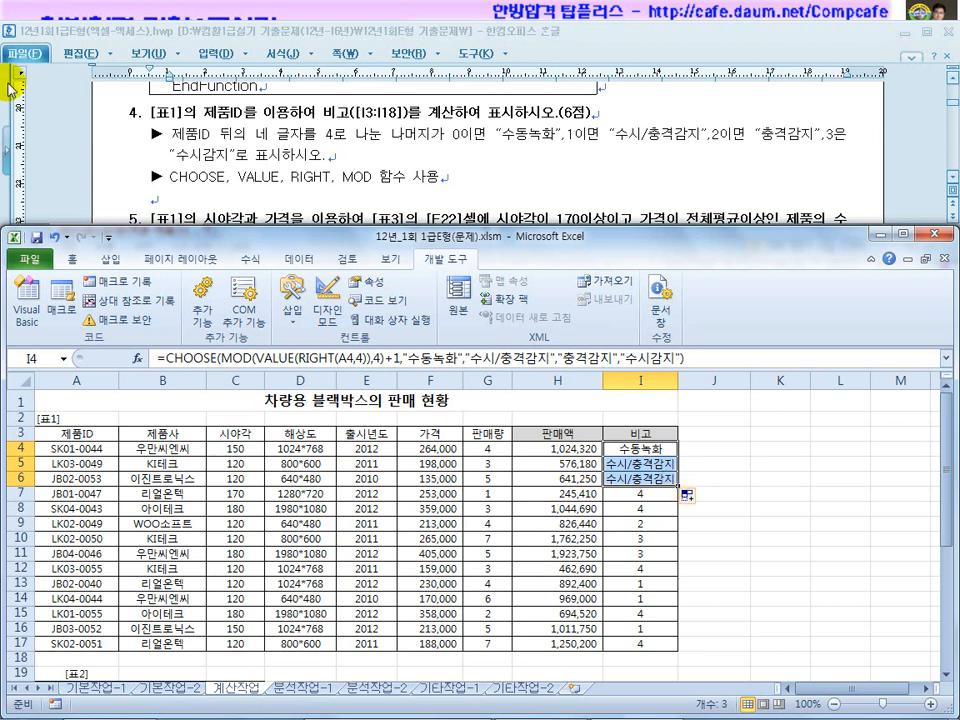
drag(672, 481, 680, 644)
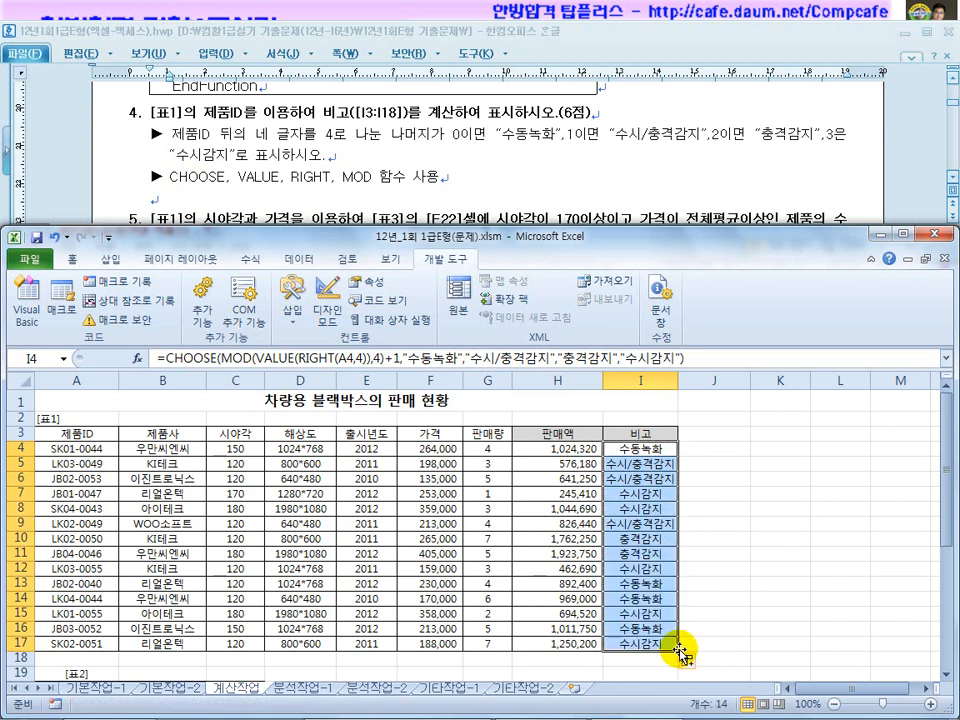
click(695, 539)
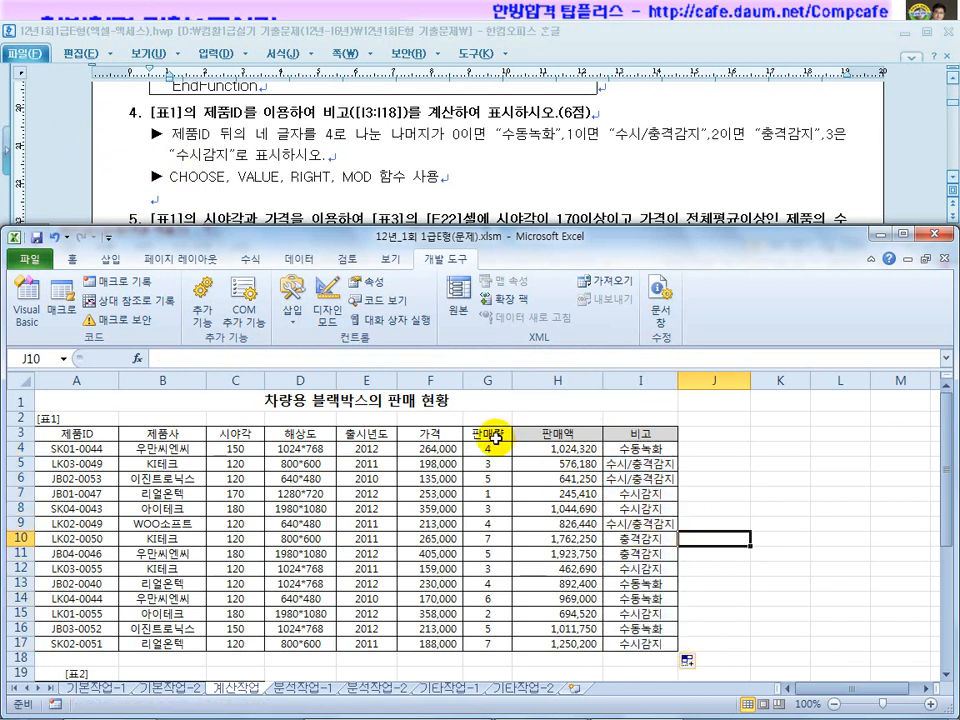
click(500, 190)
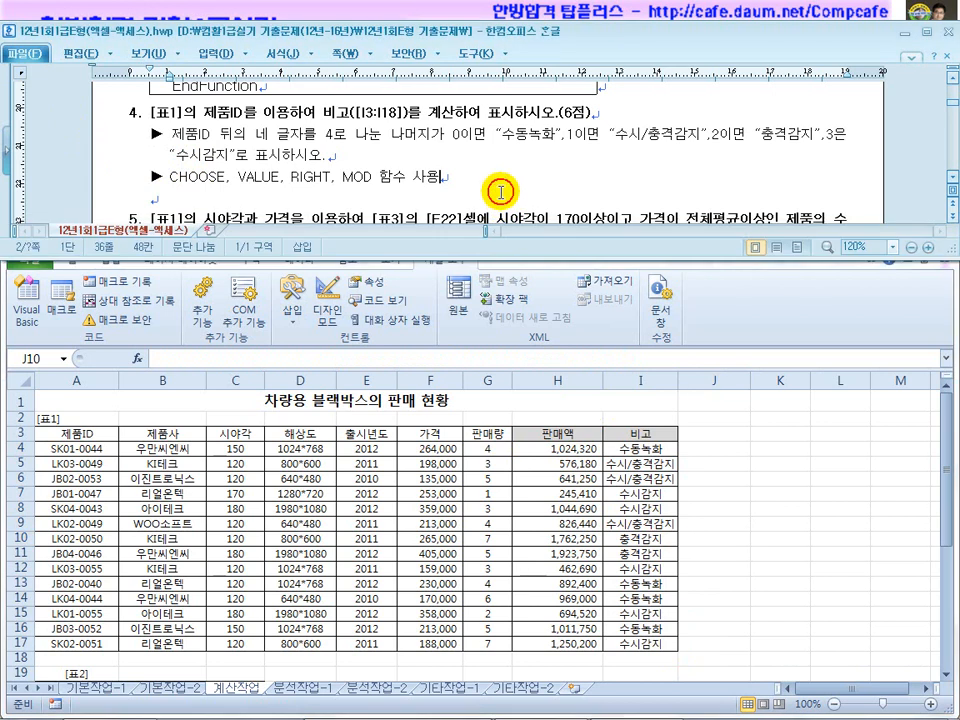
click(640, 449)
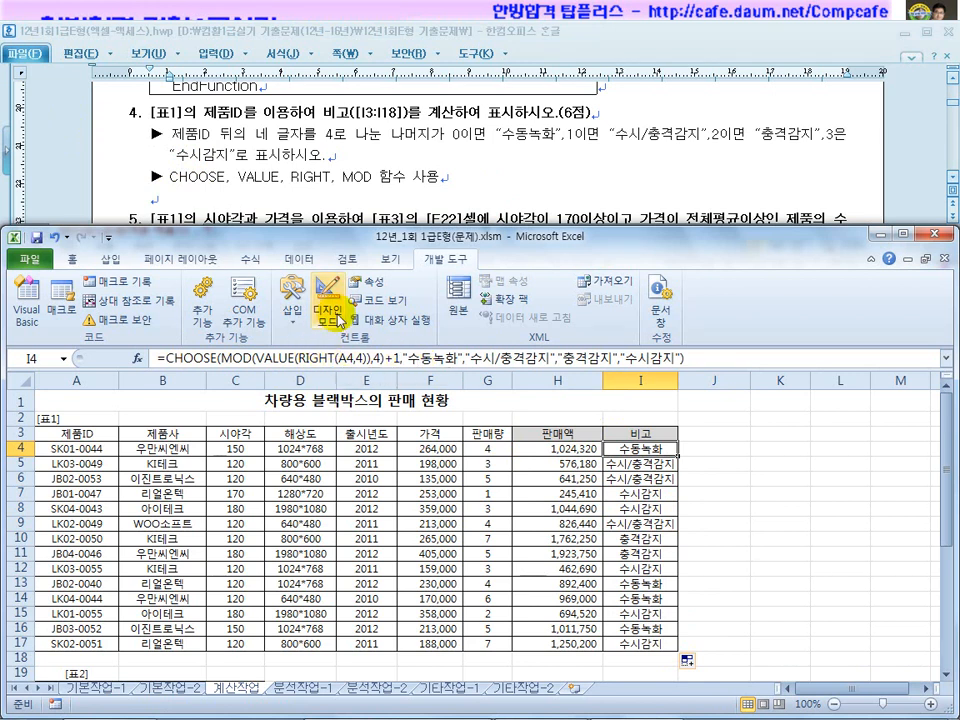
Examine task 5 in the exam document and result cell E22 in 표3, checking the conditions, criteria range E24:H26 and required DCOUNTA function
click(384, 199)
scroll(365, 218, down, 2)
scroll(366, 213, up, 1)
scroll(366, 213, down, 1)
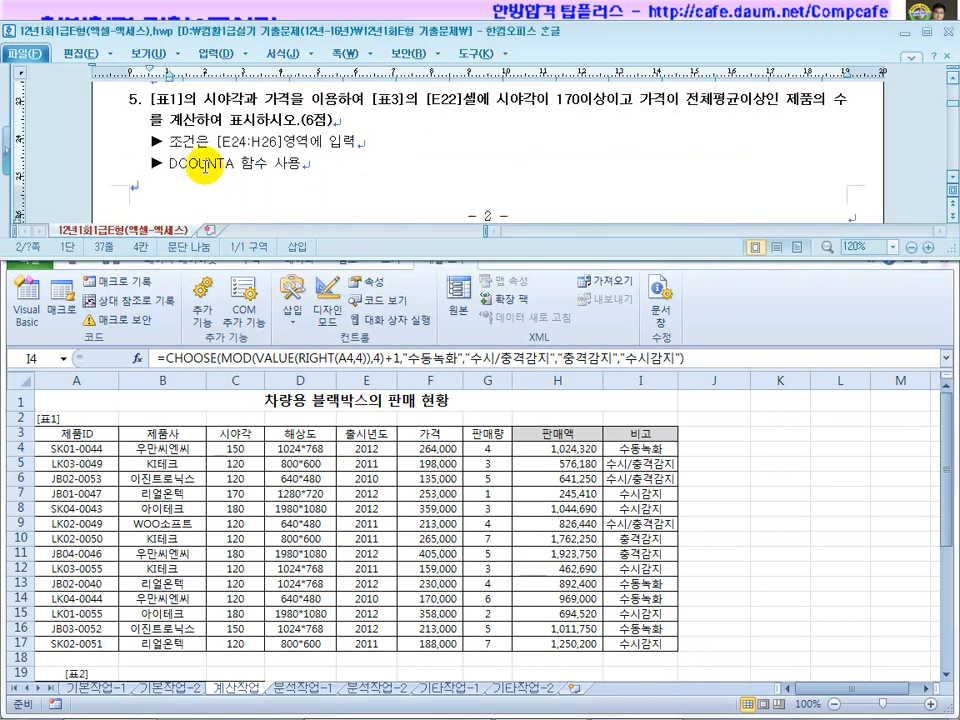
click(490, 478)
scroll(492, 505, down, 4)
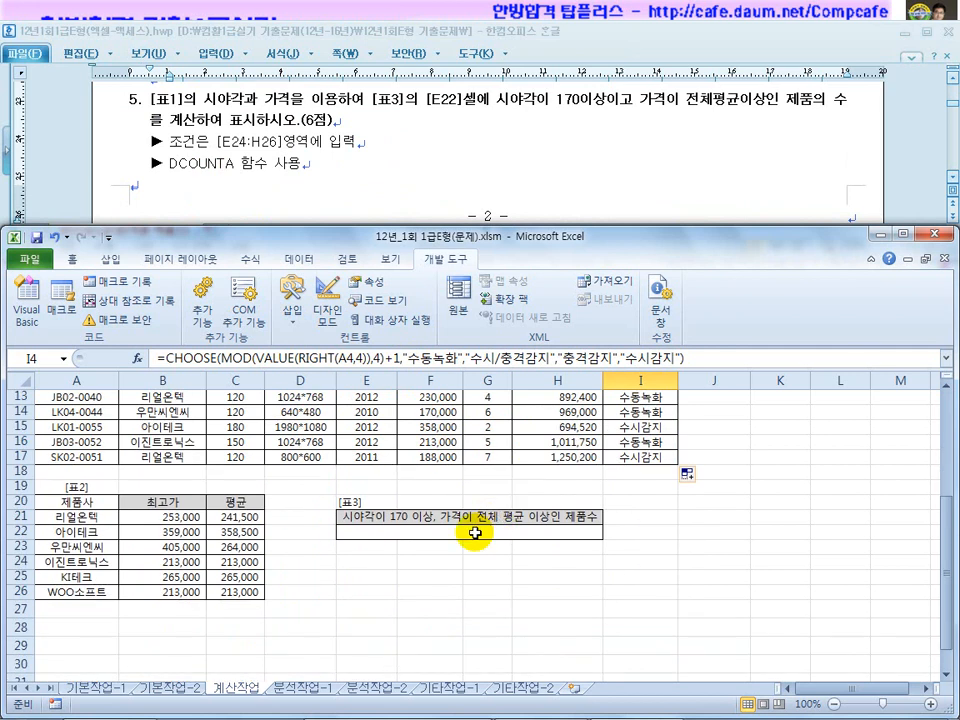
click(452, 533)
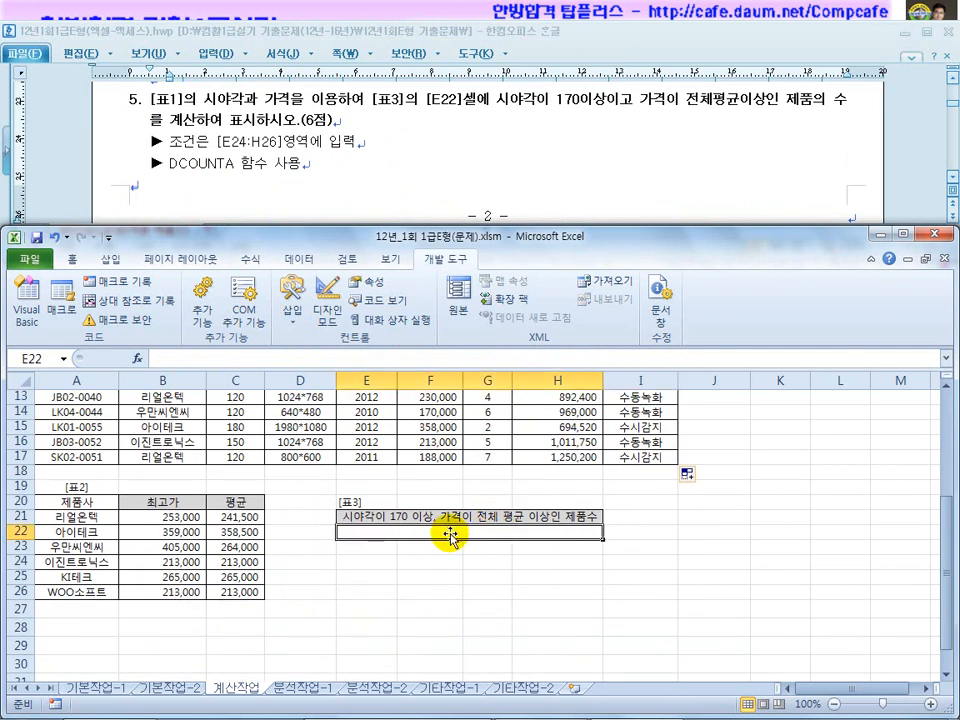
click(202, 168)
click(171, 165)
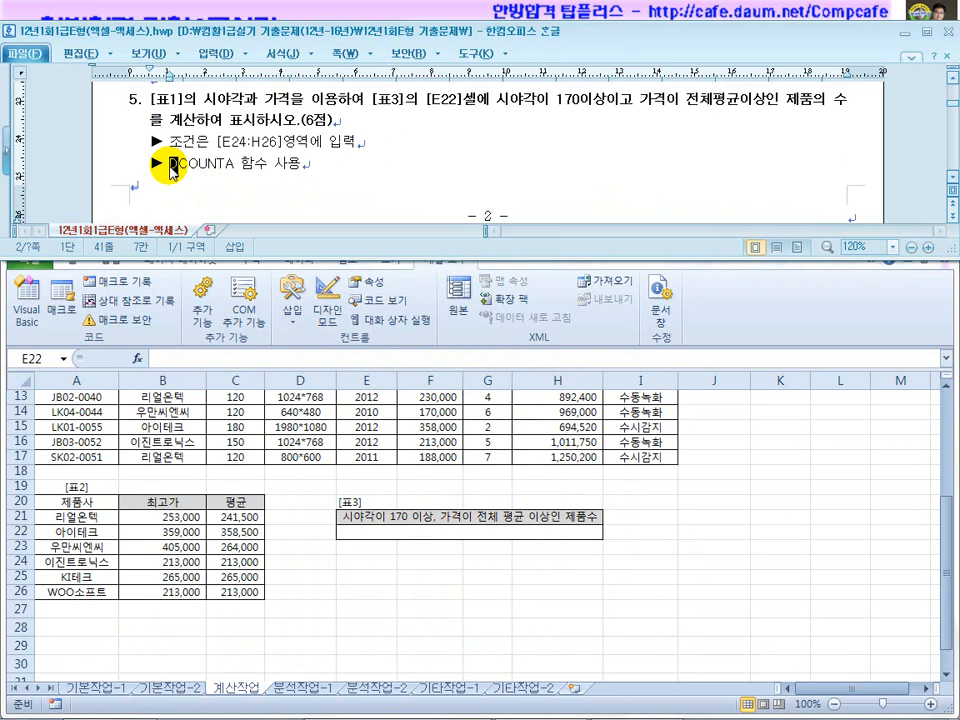
drag(240, 165, 178, 170)
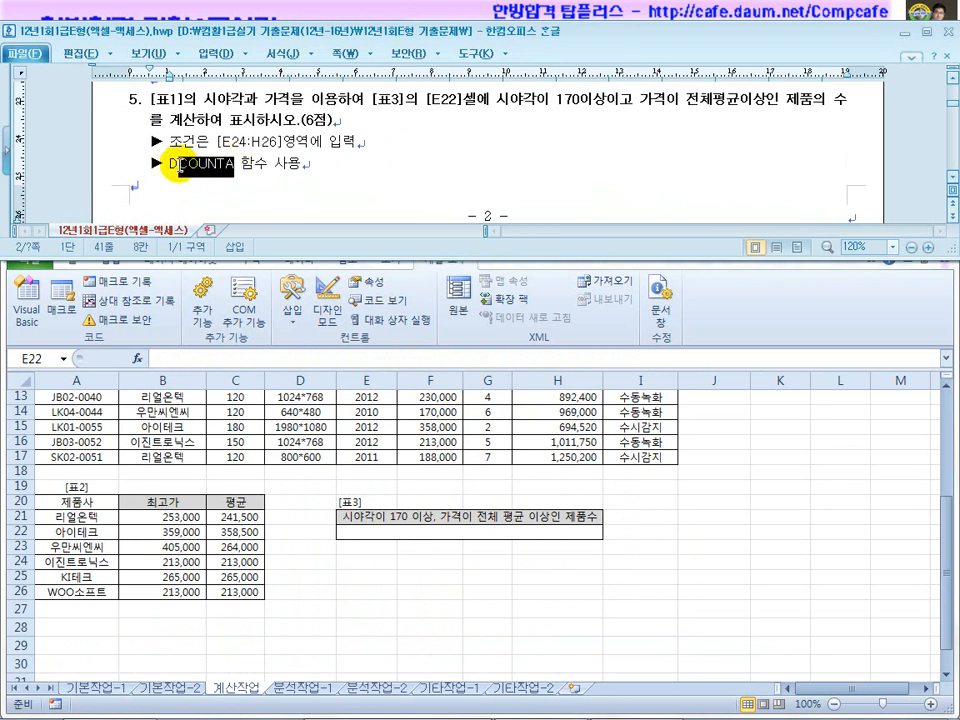
click(240, 105)
drag(522, 130, 802, 138)
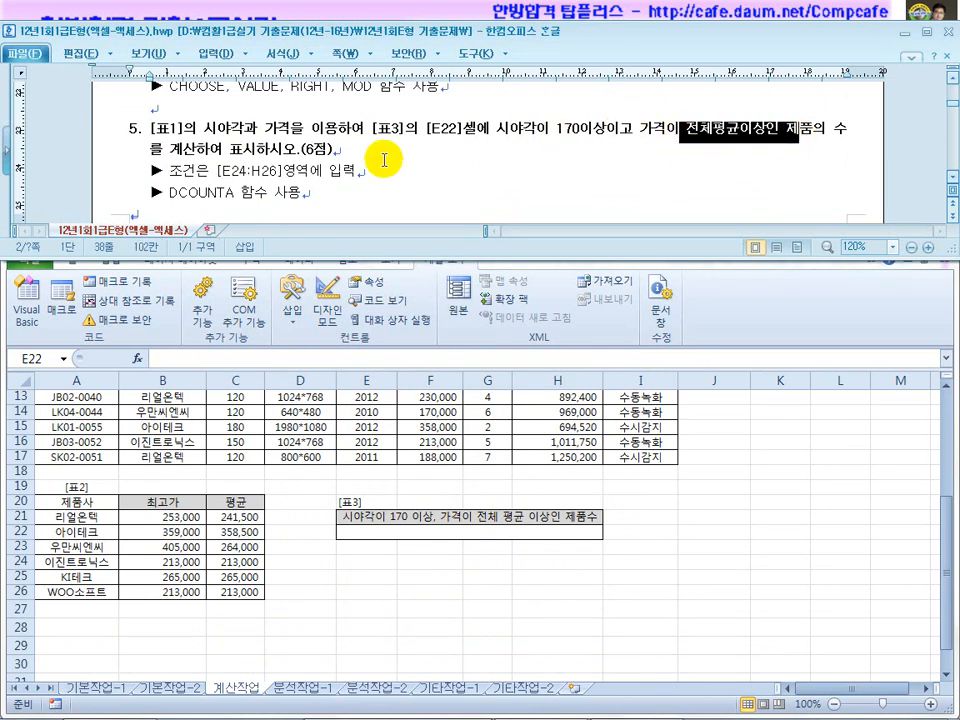
click(250, 148)
drag(197, 172, 290, 171)
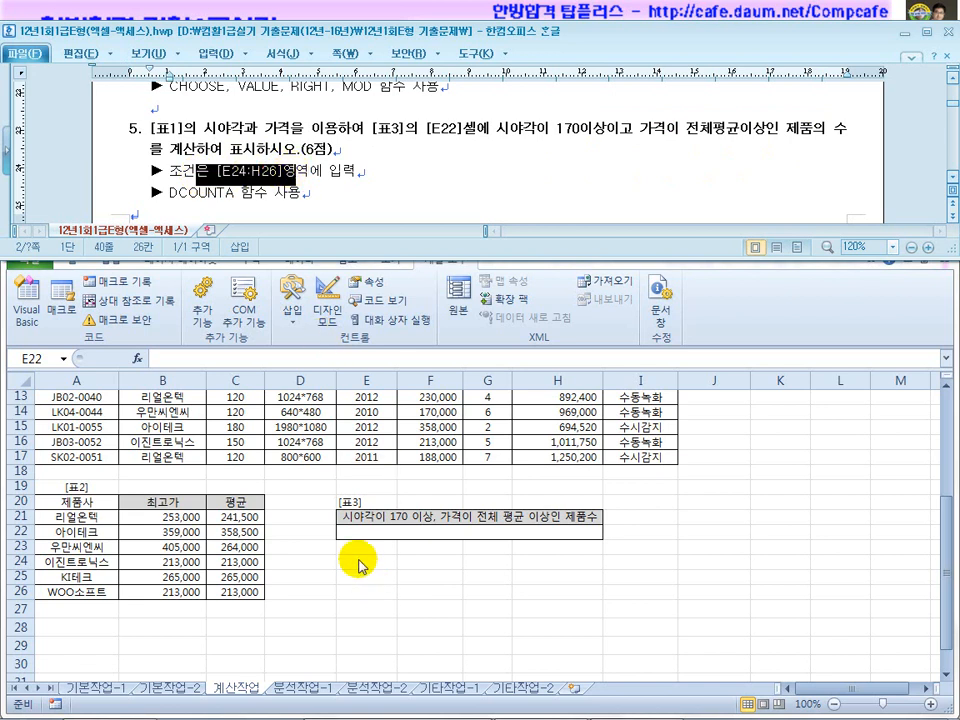
Enter the criteria headers 시야각 in E24 and 가격 in F24, matching the 표1 column names
click(355, 563)
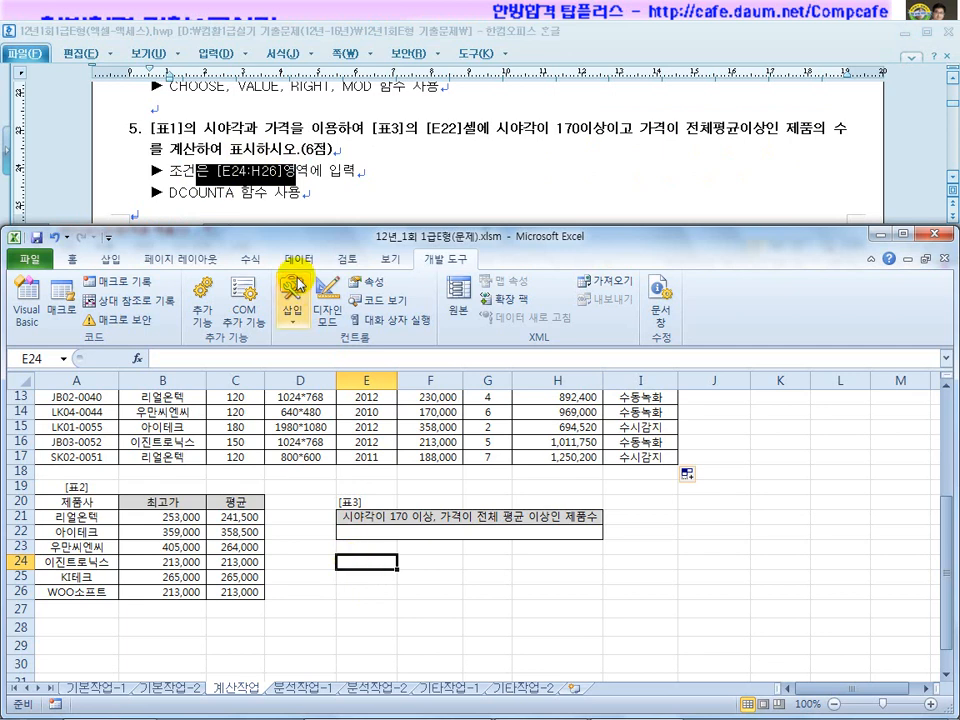
scroll(440, 476, up, 4)
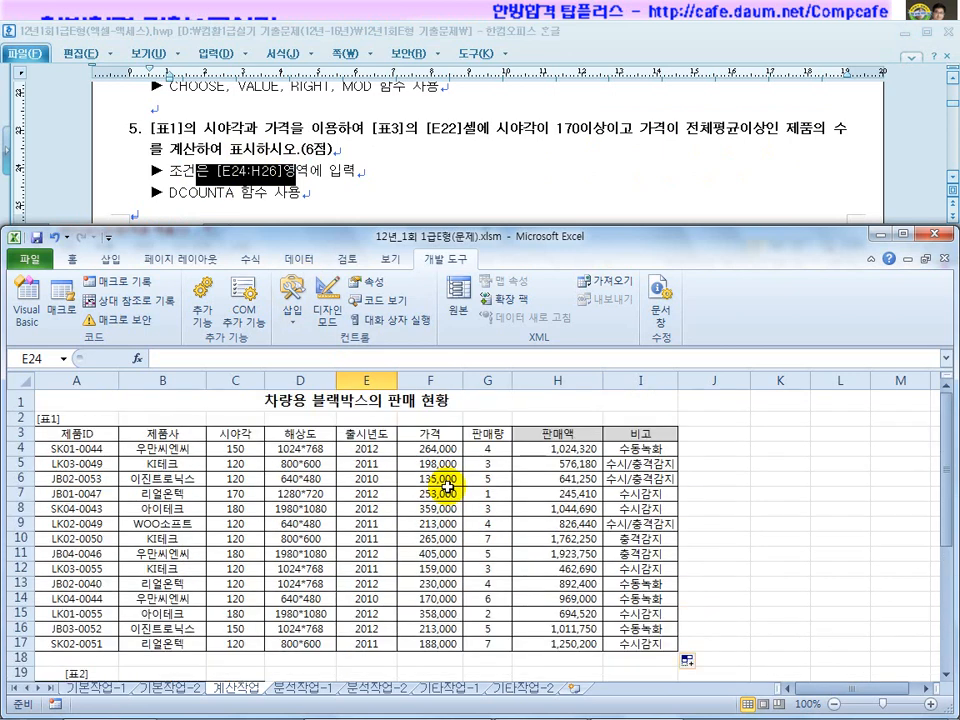
scroll(447, 483, down, 1)
scroll(440, 424, up, 1)
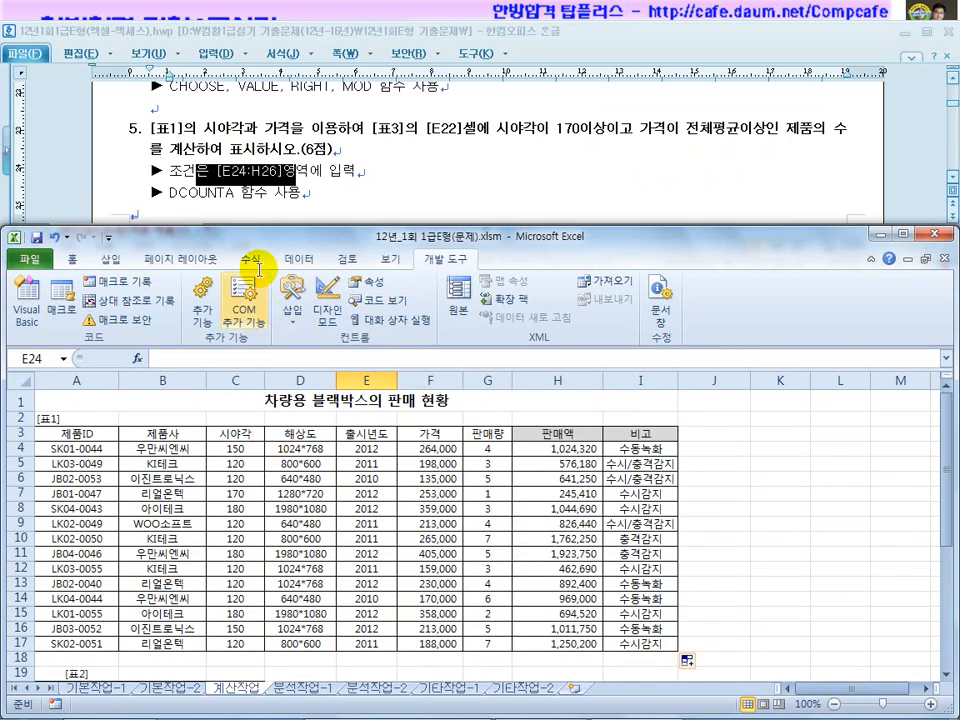
scroll(440, 347, down, 3)
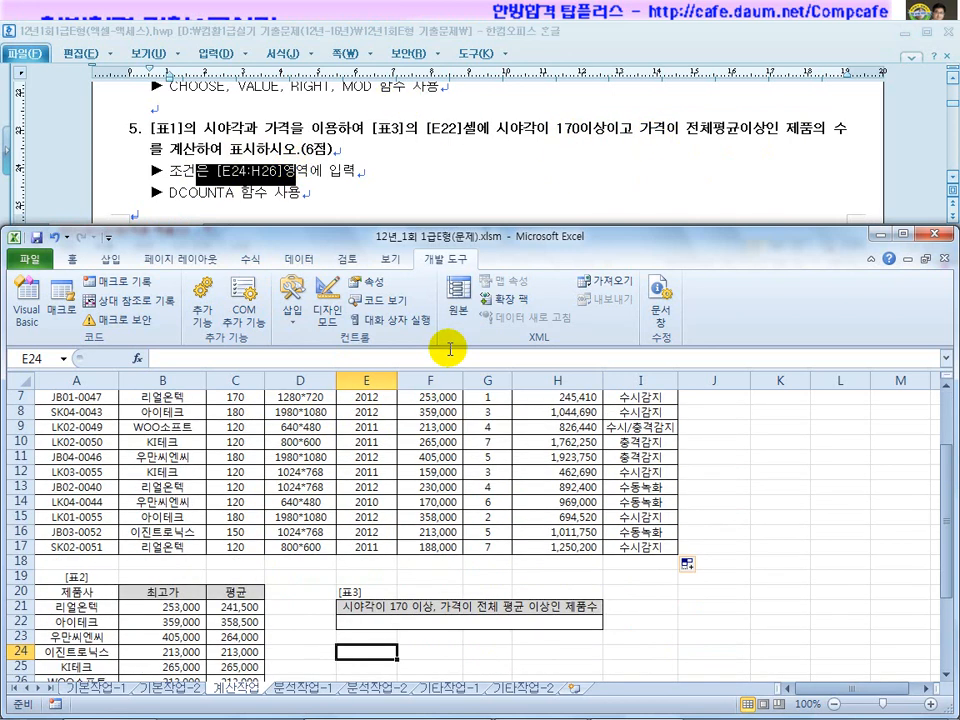
text(시야각)
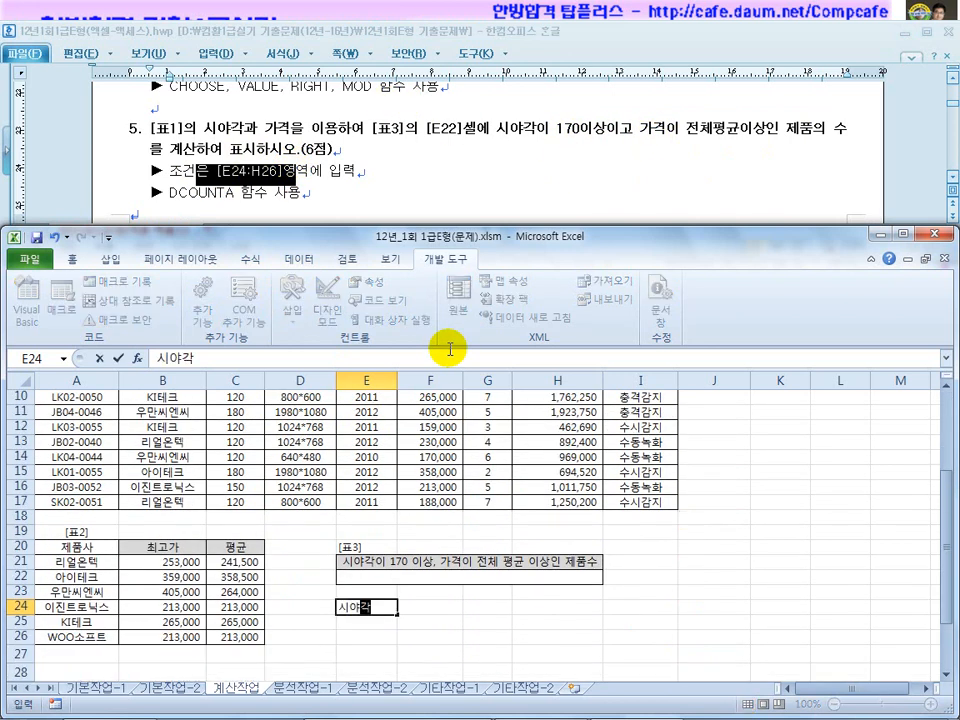
key(Tab)
text(가격)
key(Return)
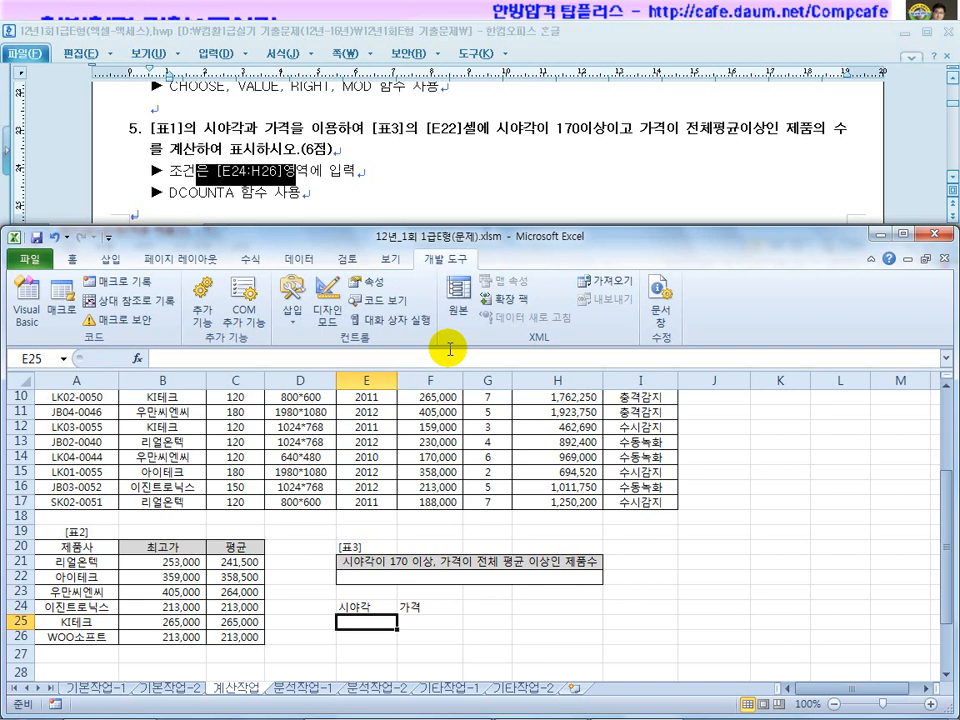
Check the criteria headers in E24 and F24 for stray trailing characters and reread the task 5 conditions in the exam document
click(366, 606)
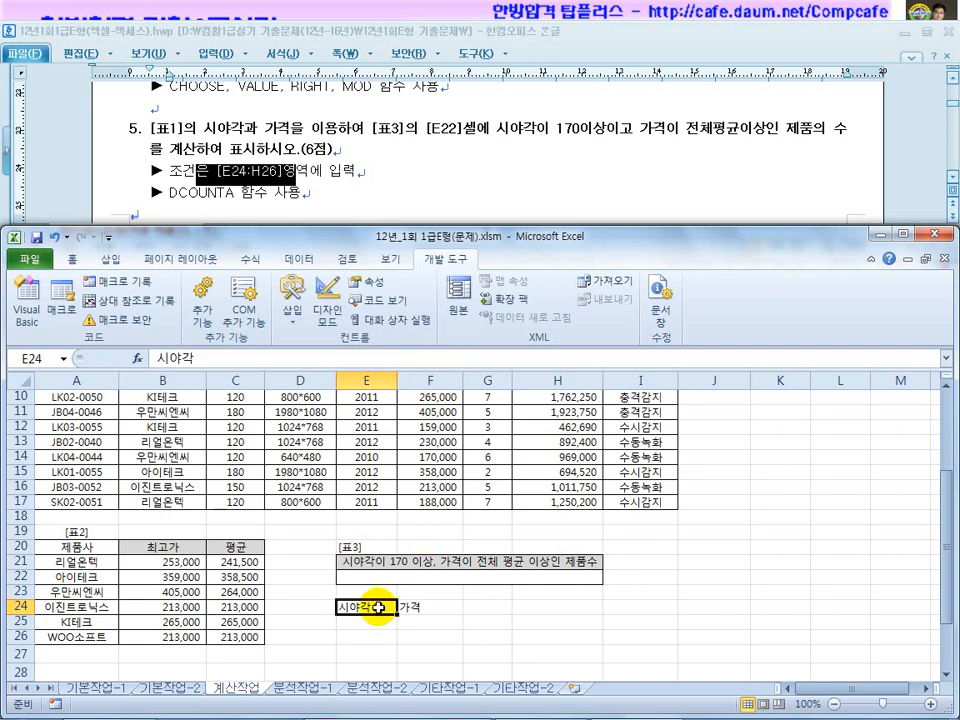
click(193, 356)
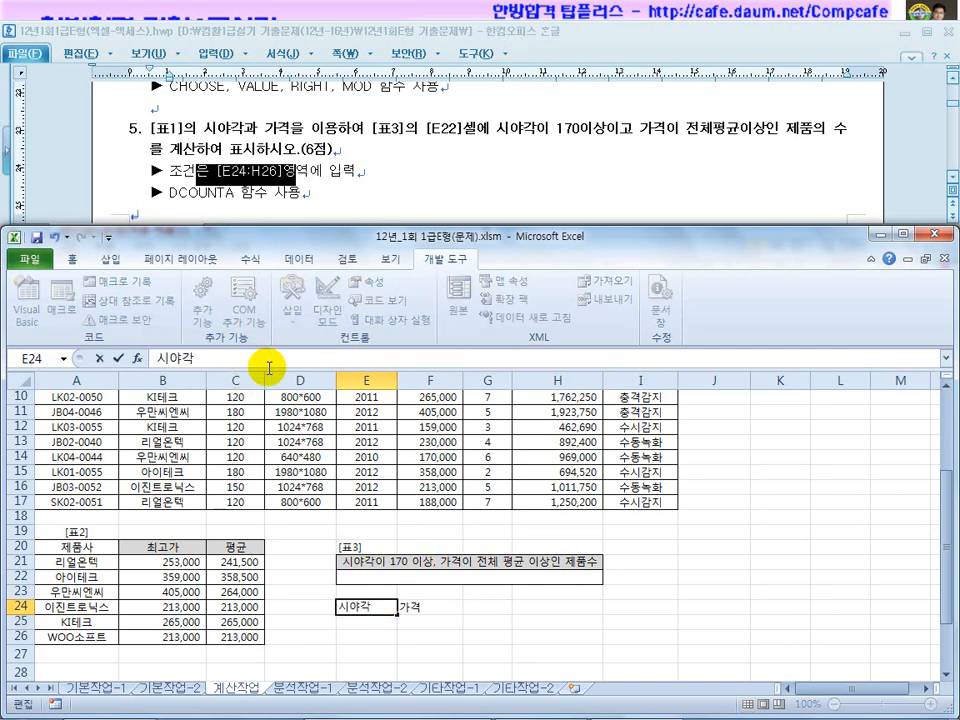
key(Return)
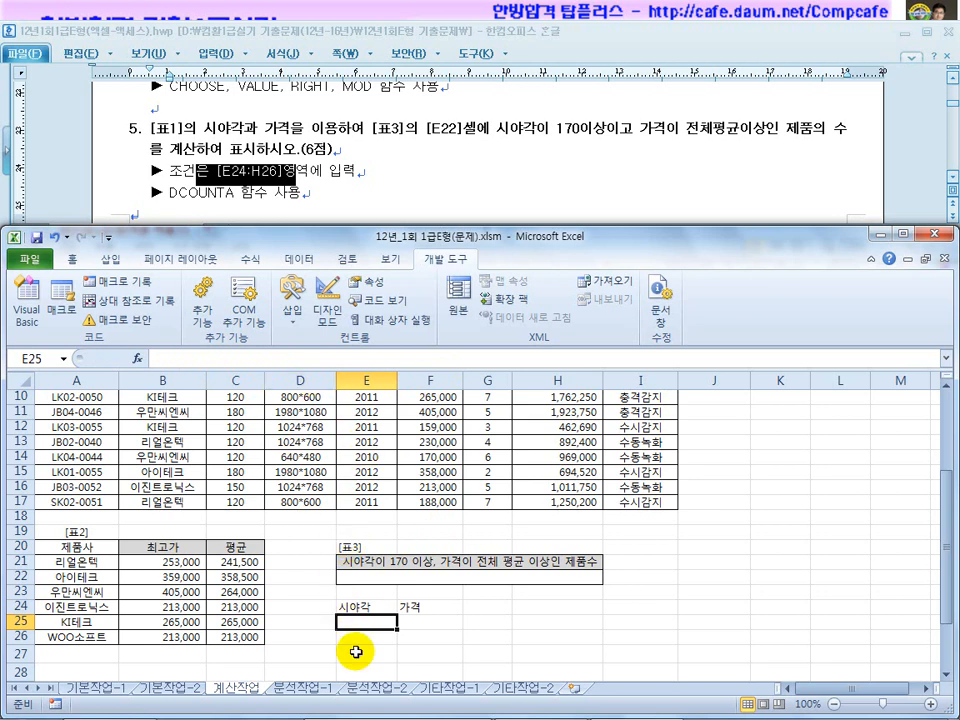
click(355, 197)
scroll(360, 197, up, 5)
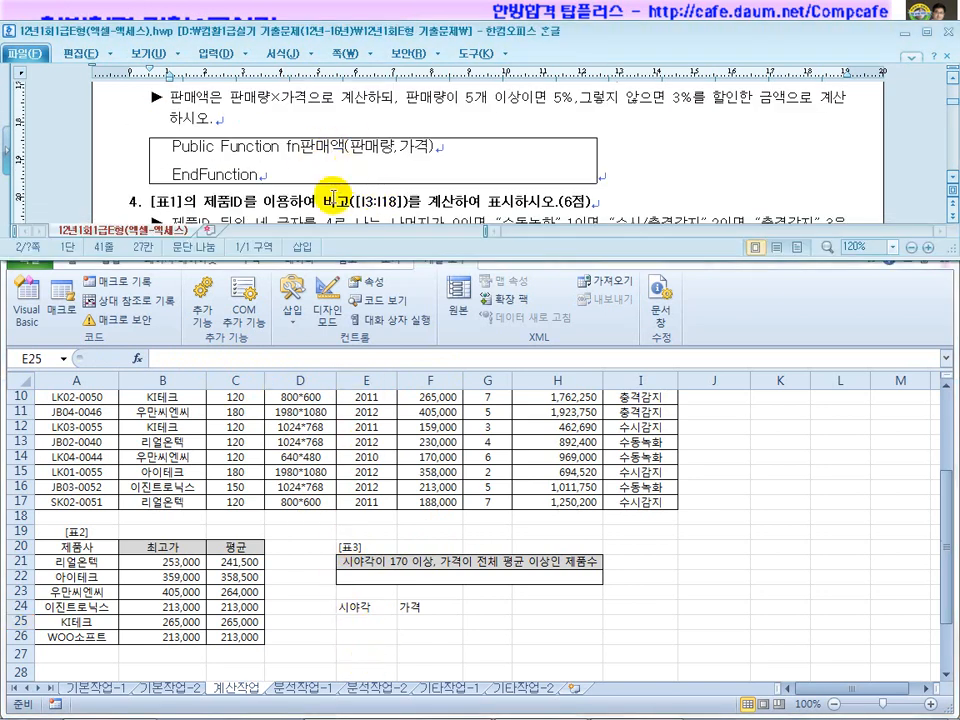
scroll(333, 197, down, 4)
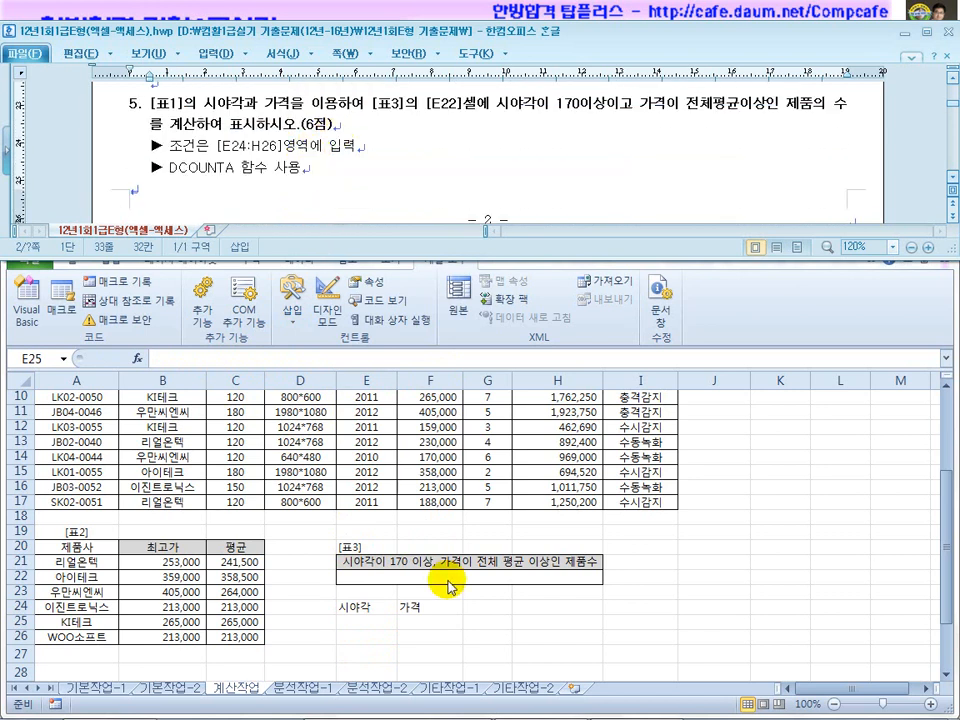
click(368, 605)
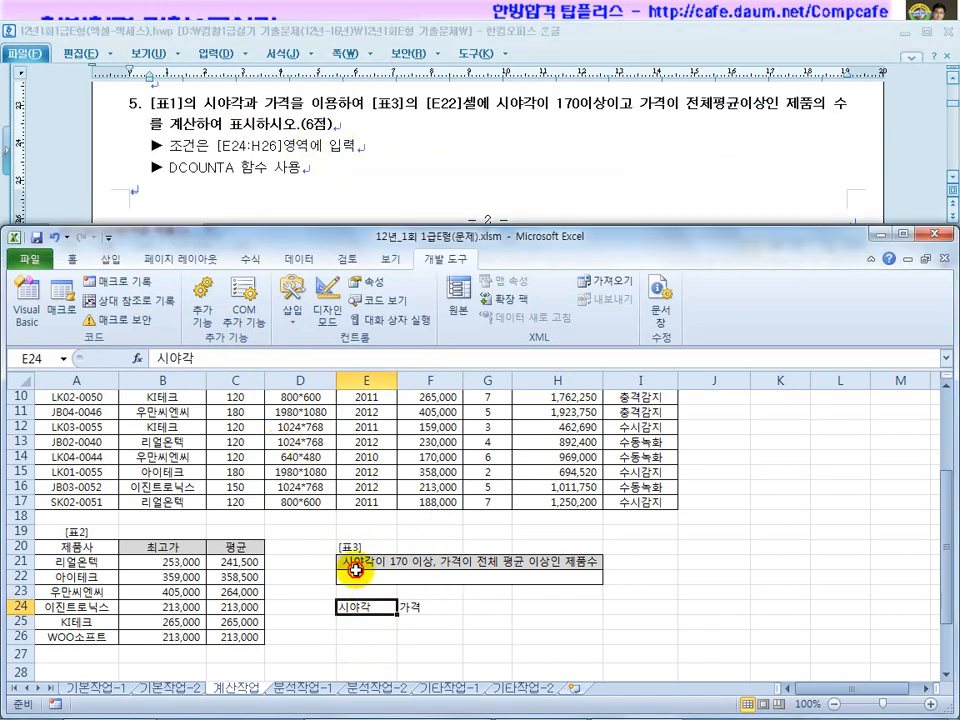
click(200, 357)
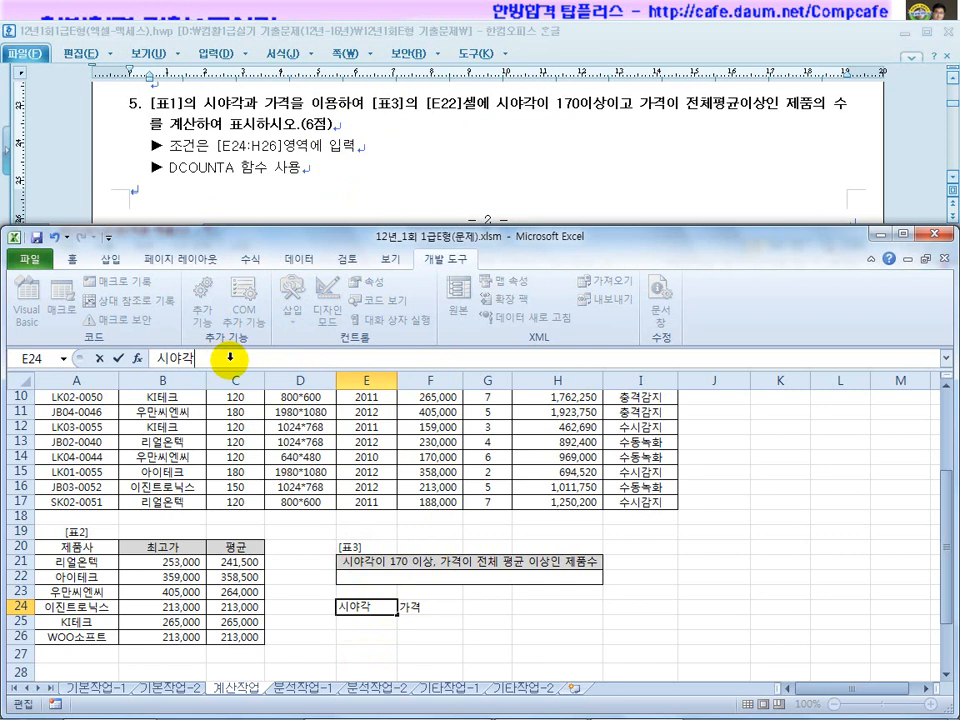
click(424, 607)
click(199, 357)
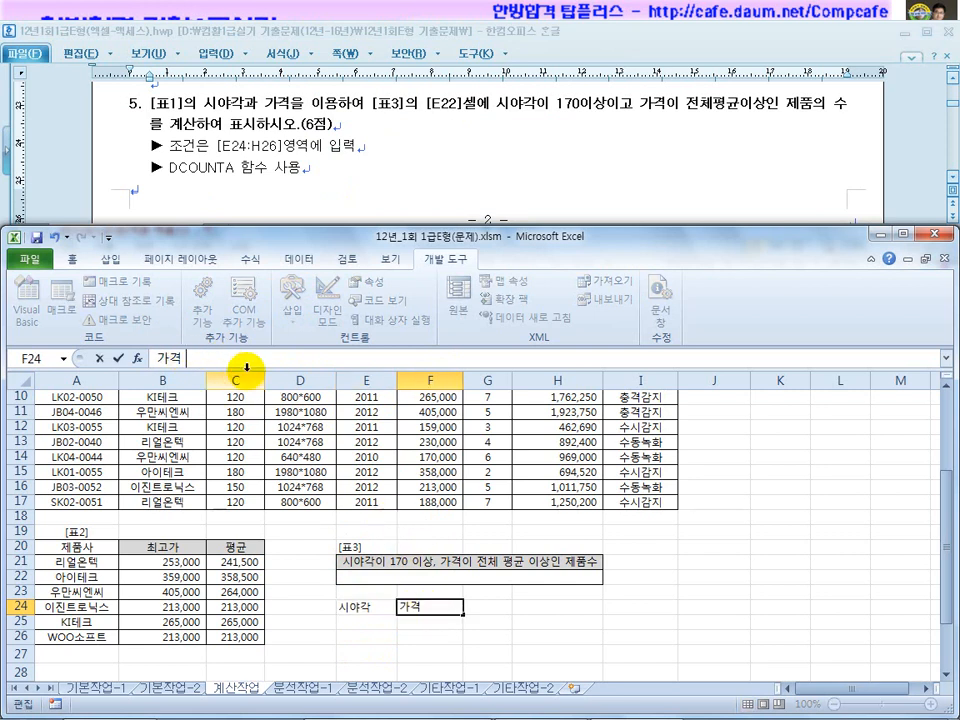
key(Return)
Enter the criterion >=170 under the 시야각 header in E25
click(354, 623)
text(>)
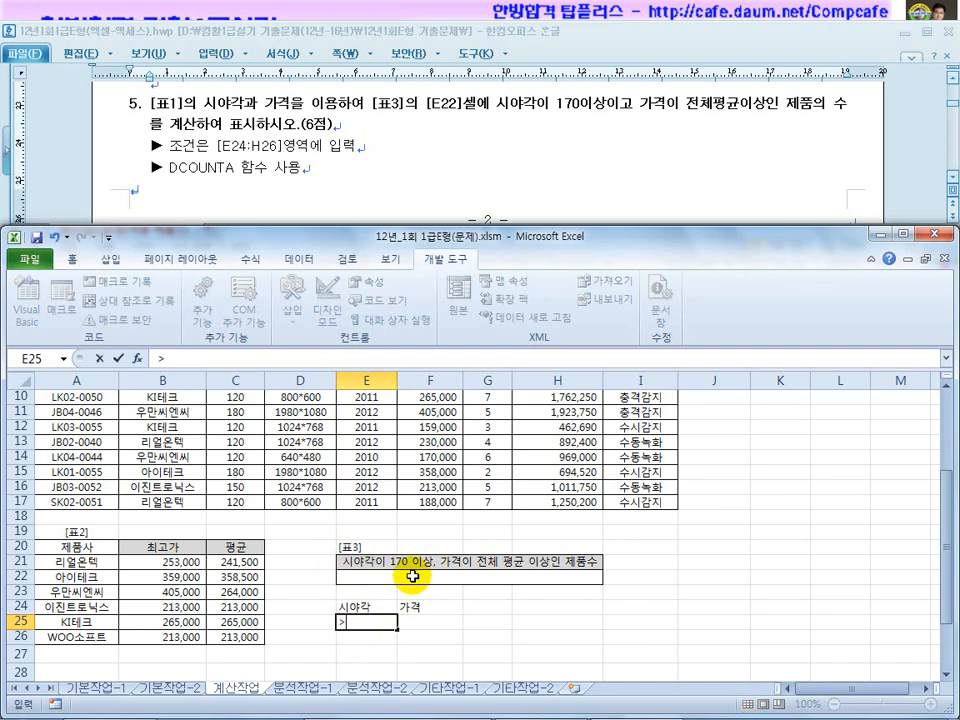
key(Return)
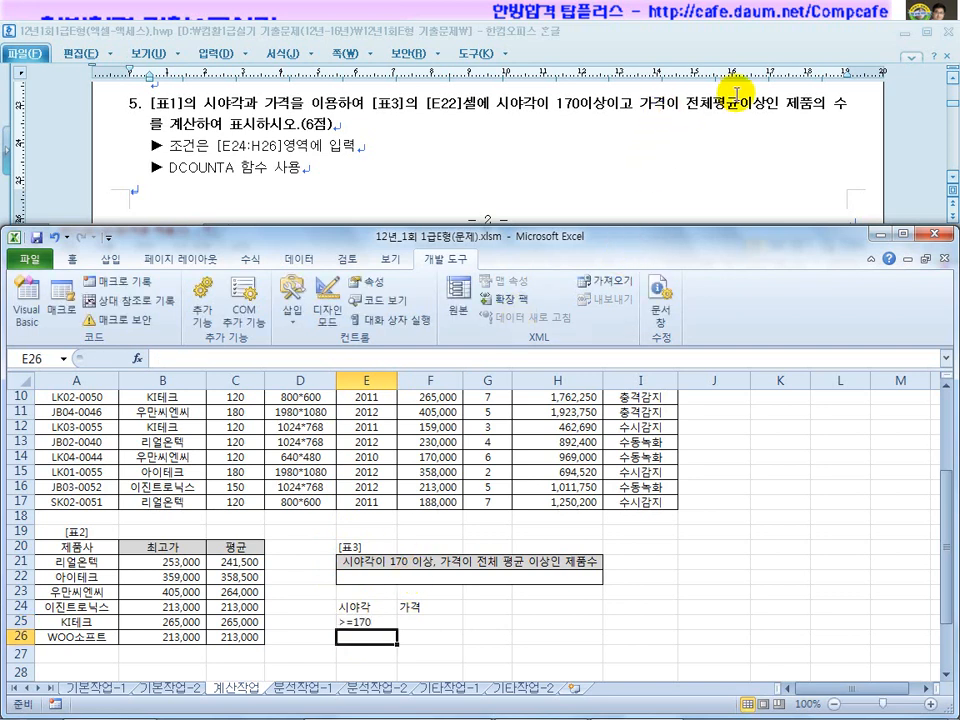
Write =AVERAGE(F4:F17) in F25 under the 가격 header, using the 가격 values of 표1
click(425, 625)
scroll(435, 624, up, 3)
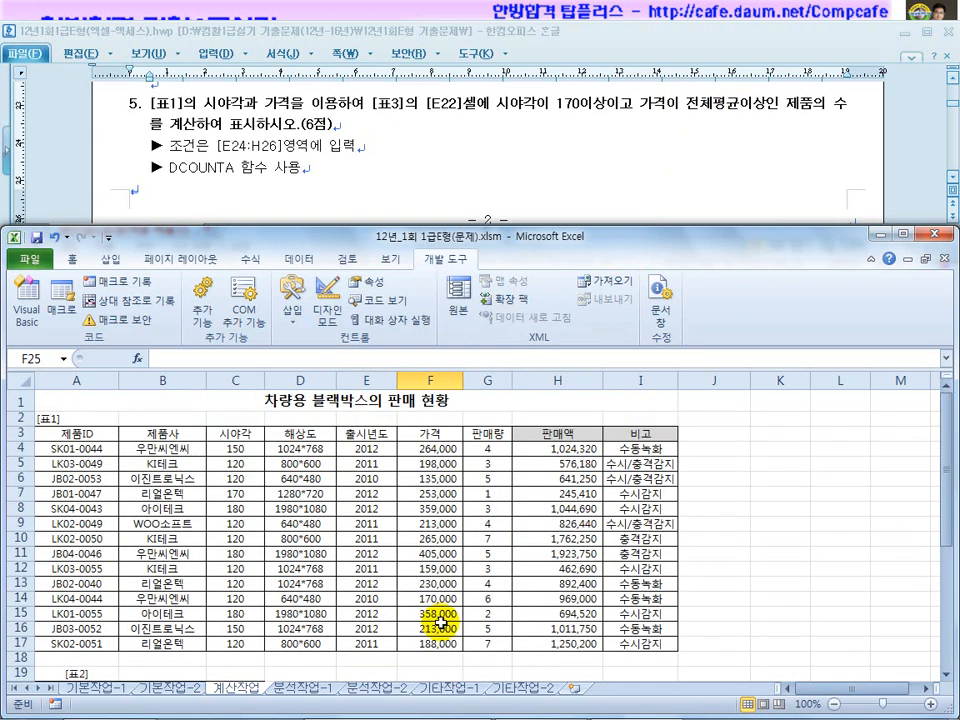
text(=)
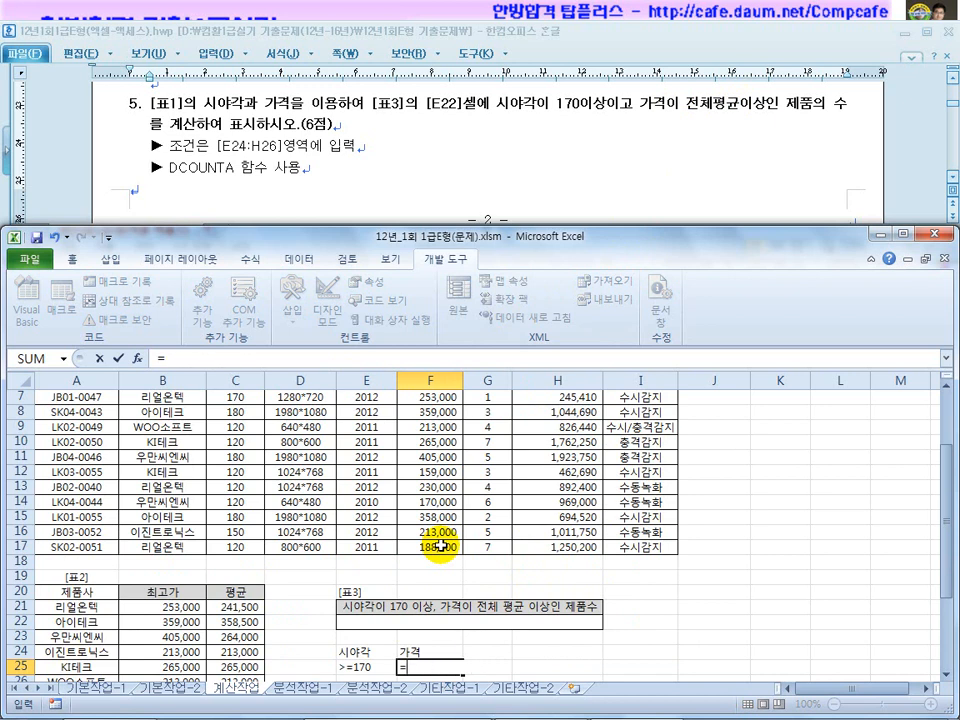
text(ㅁㅍㄷㄱㅁㅎㄷavera)
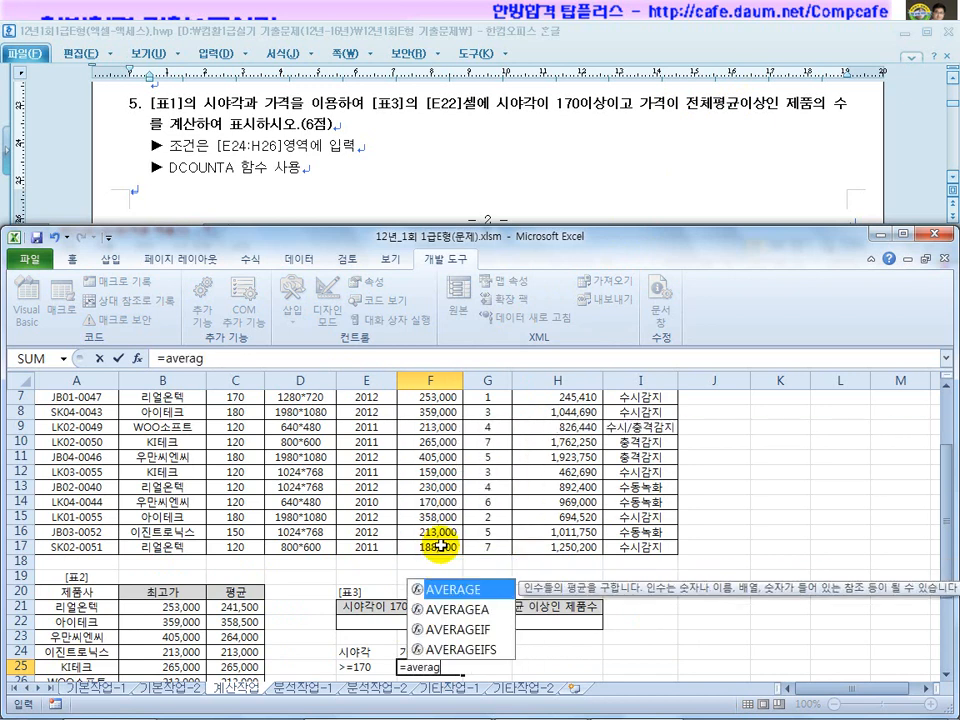
text(g)
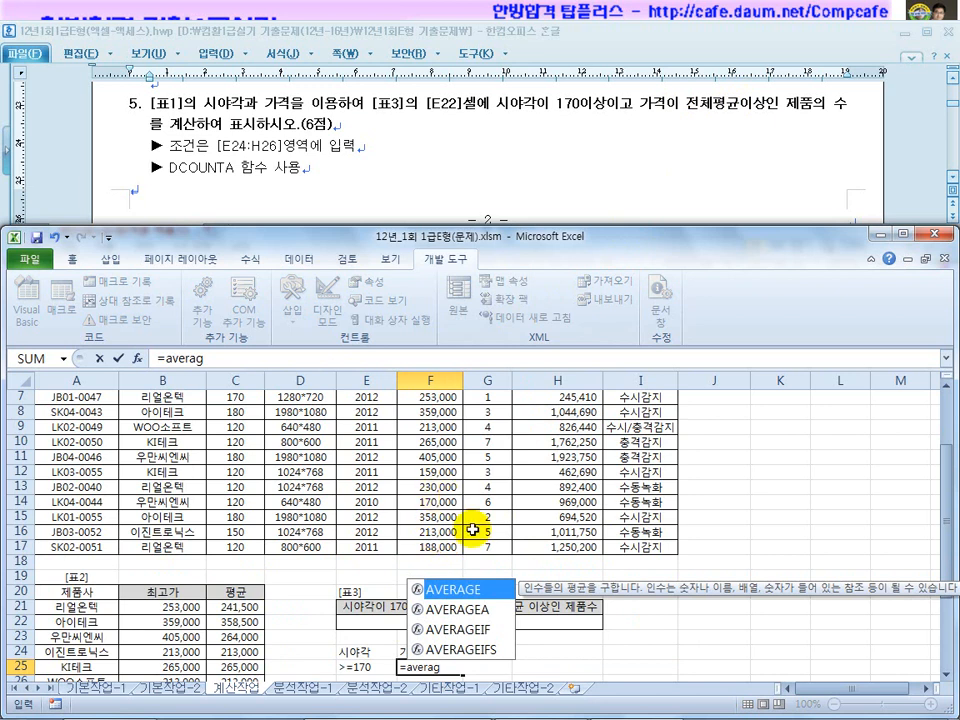
double_click(470, 589)
scroll(436, 503, up, 2)
drag(430, 449, 438, 637)
scroll(438, 637, down, 1)
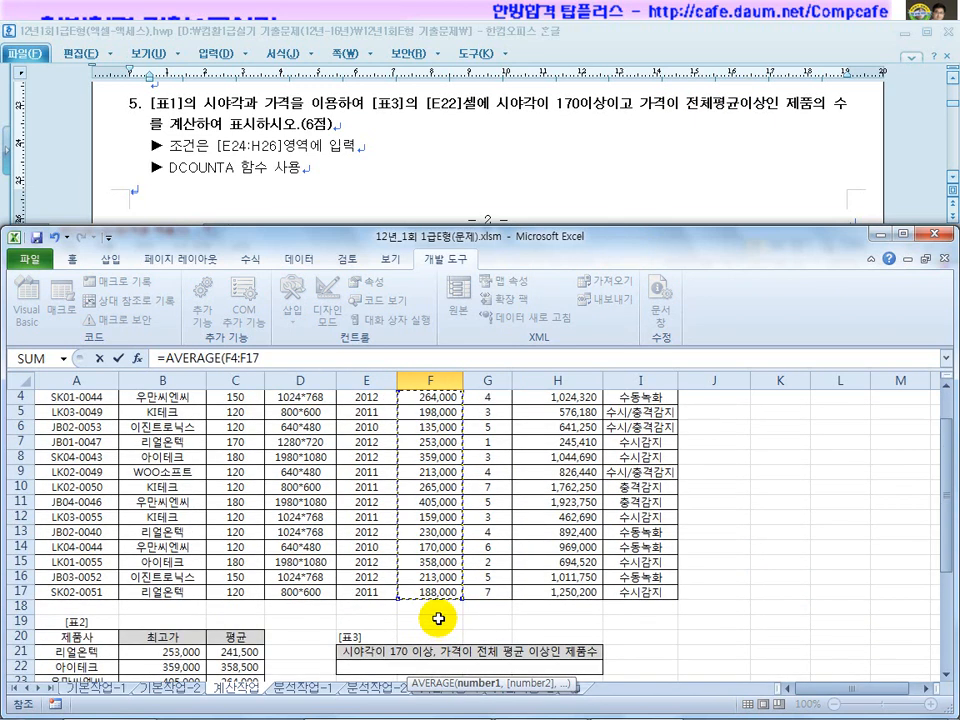
text())
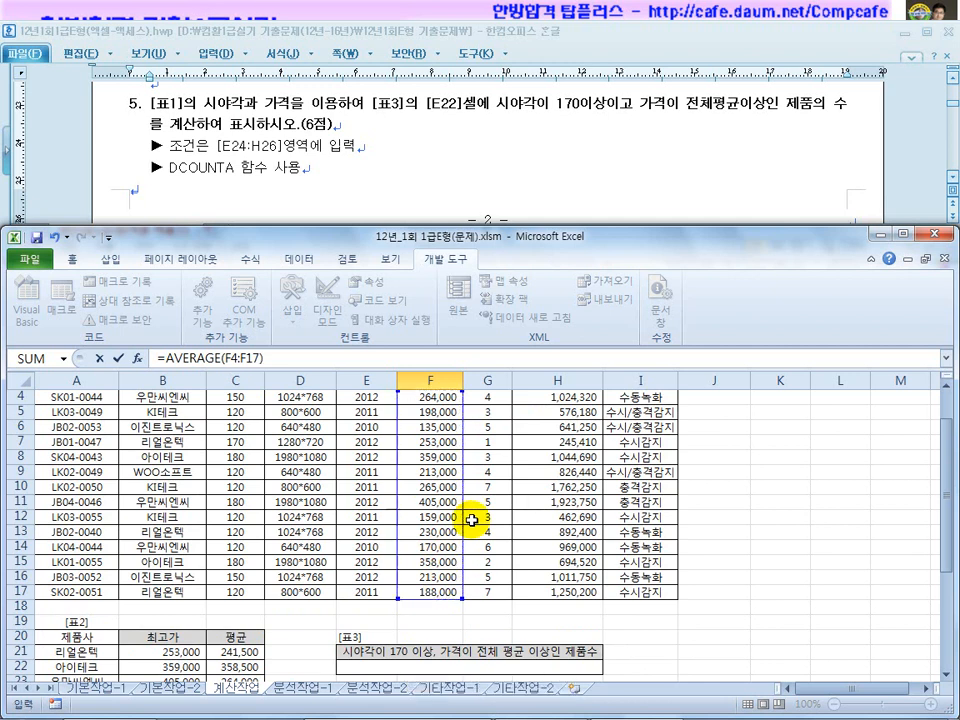
Make the AVERAGE range in F25 absolute as $F$4:$F$17, enter the formula and reselect the cell
drag(260, 362, 203, 357)
key(F4)
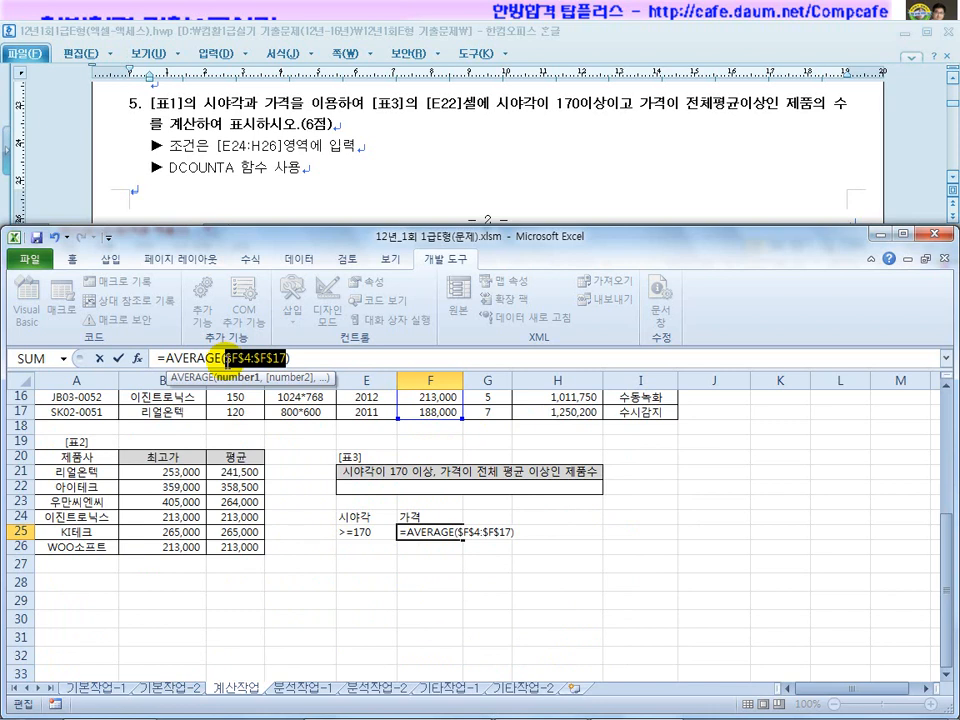
key(Return)
click(440, 530)
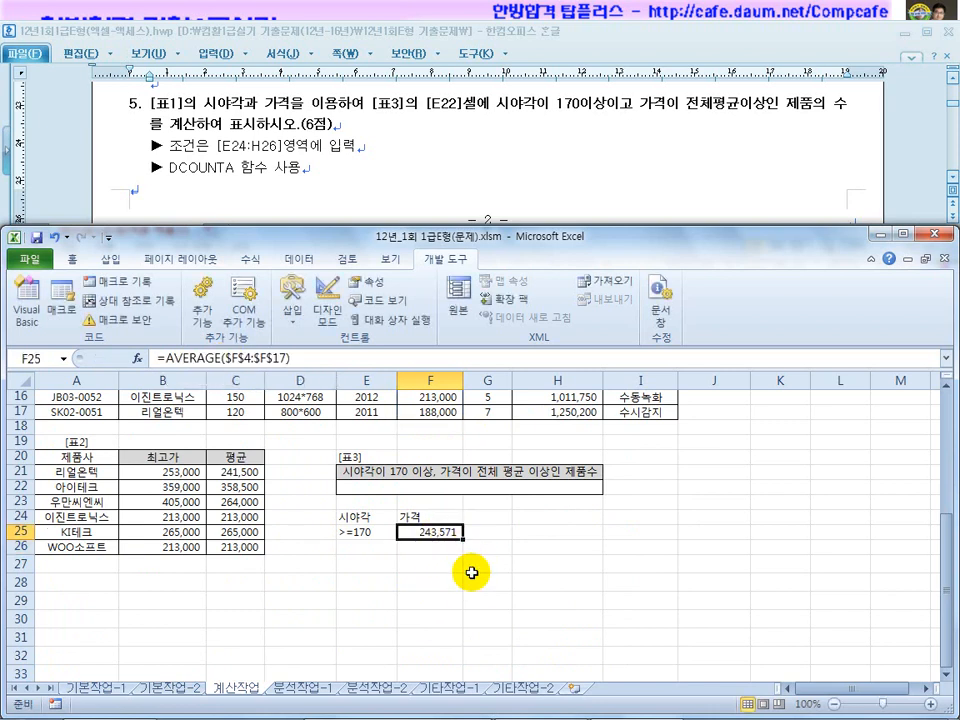
Compare individual 가격 values in 표1, such as F4, F7, F8, F10 and F11, with the average in F25
scroll(471, 572, up, 5)
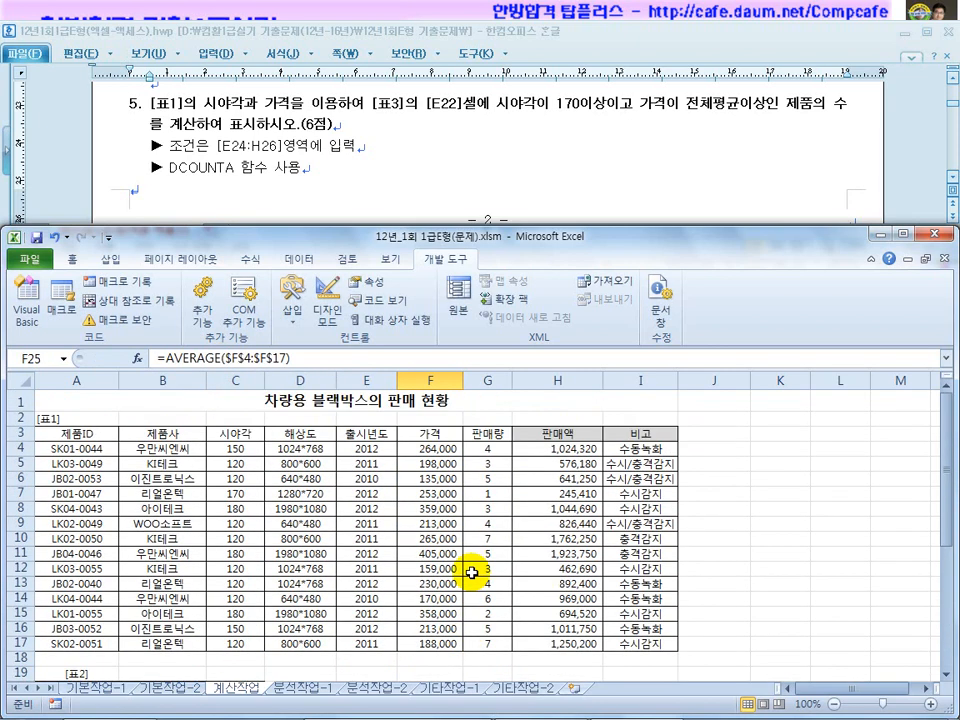
click(436, 450)
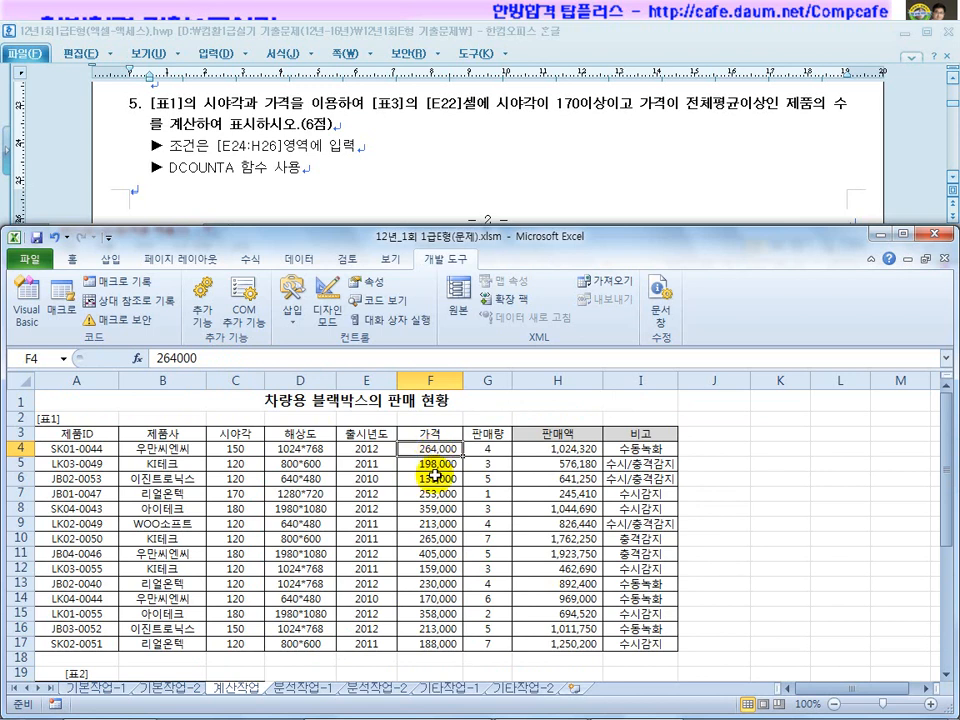
click(436, 494)
click(436, 509)
click(437, 539)
click(440, 555)
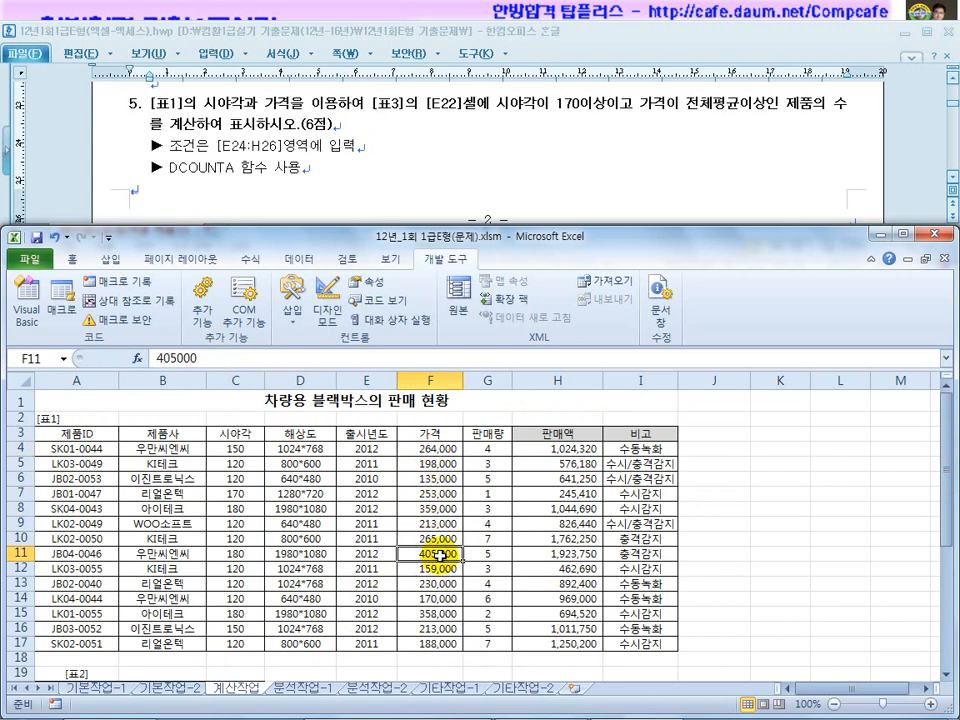
scroll(440, 555, down, 3)
click(440, 680)
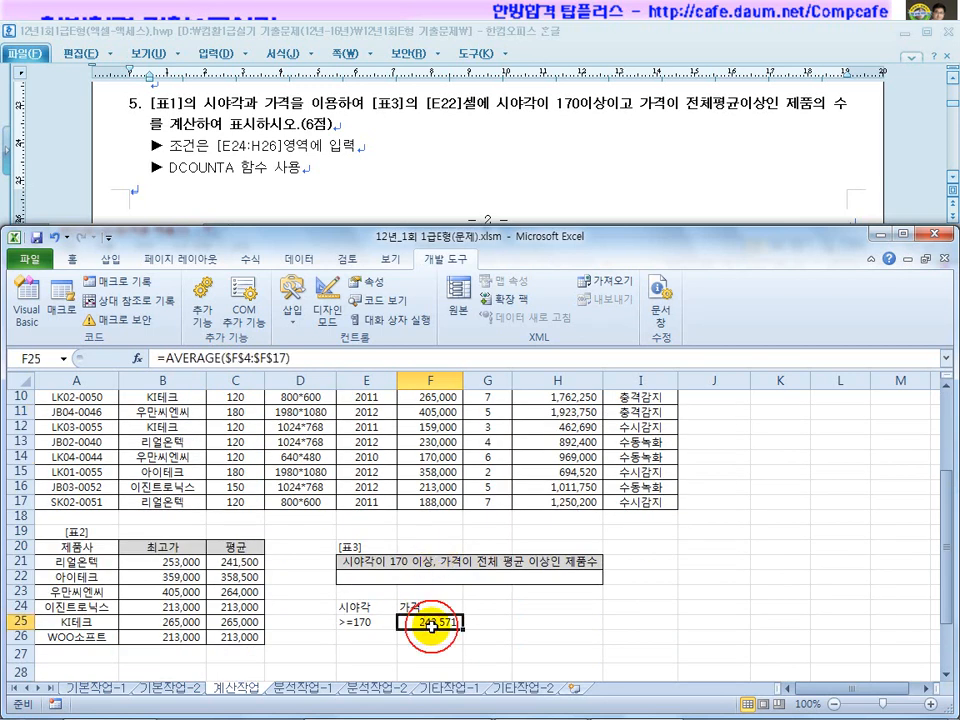
Insert the comparison F4>= before AVERAGE($F$4:$F$17) in the F25 formula, referencing the first 가격 value
scroll(316, 478, up, 3)
click(155, 357)
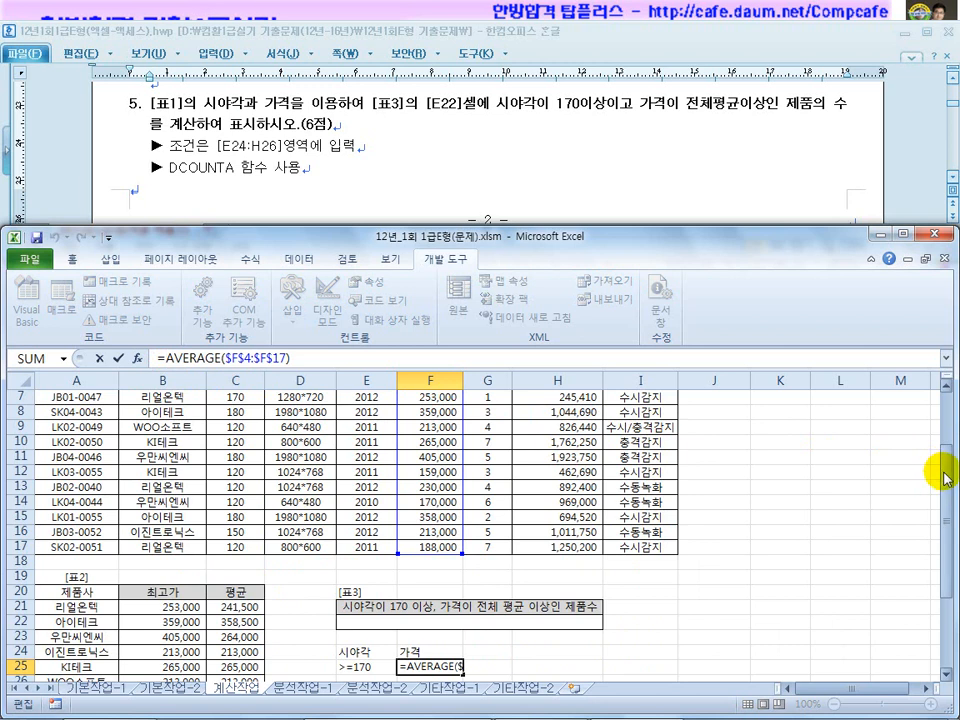
drag(943, 470, 945, 415)
click(422, 448)
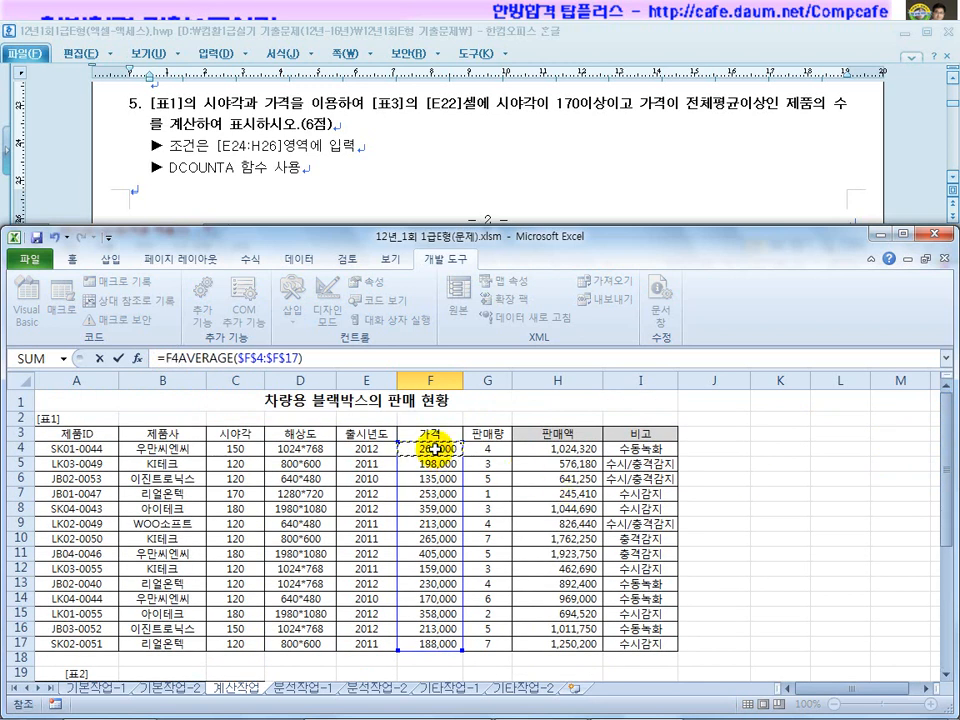
text(>=)
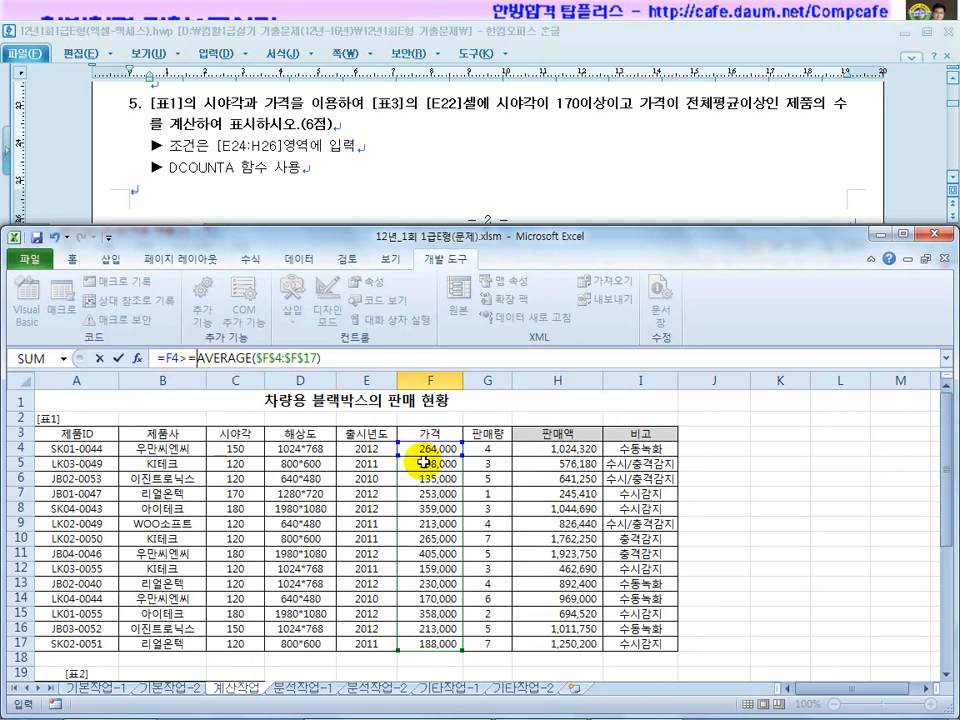
Change the F4 reference in F25 to the column-absolute $F4, enter the formula and reselect the cell
click(184, 362)
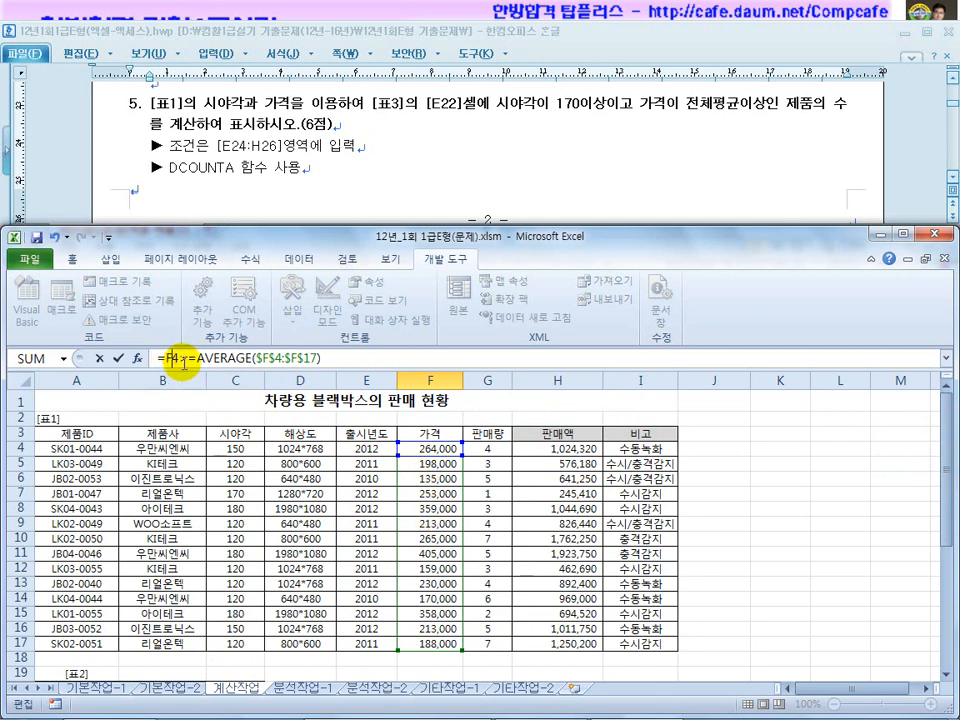
key(F4)
key(F4)
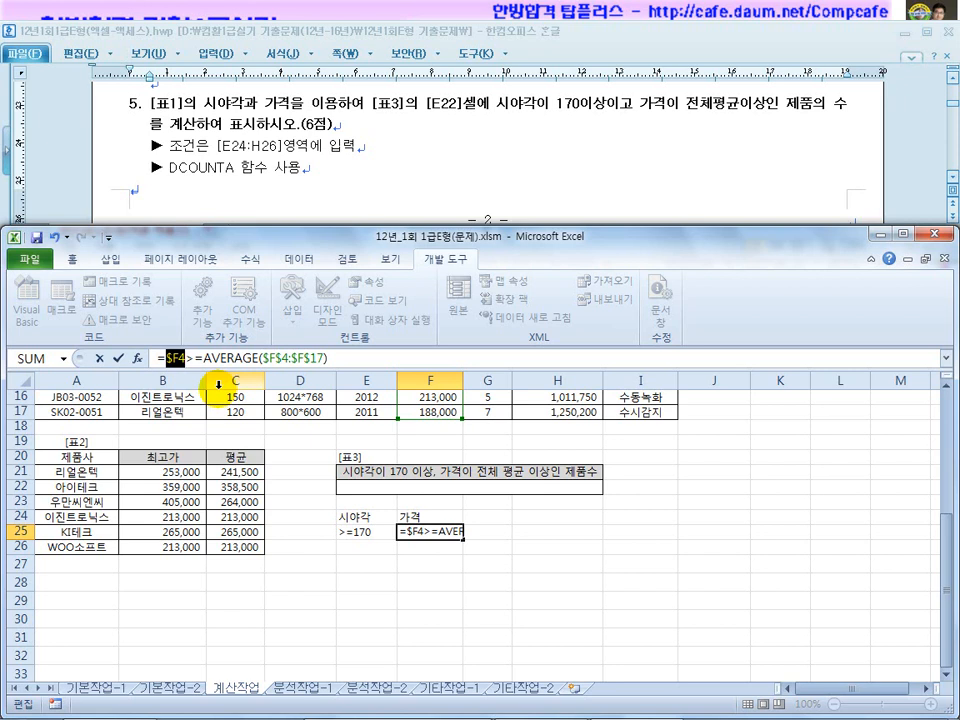
key(Return)
click(447, 532)
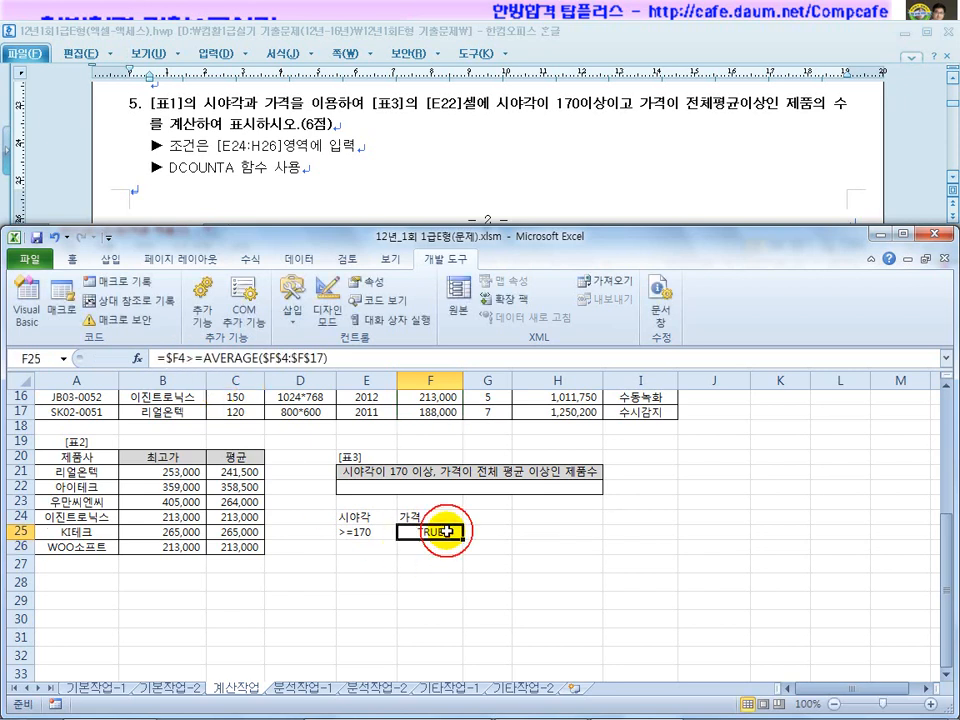
Review the F25 condition against the 가격 column of 표1, along with the F24 header and the E25 criterion
scroll(445, 500, up, 5)
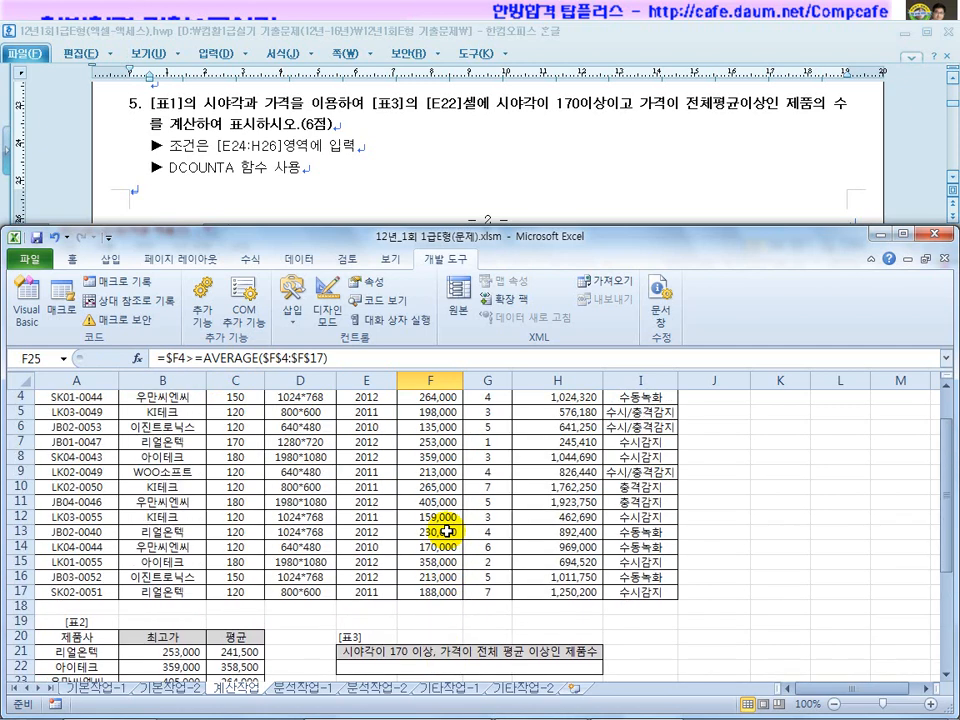
click(440, 449)
scroll(440, 447, down, 1)
scroll(440, 447, up, 1)
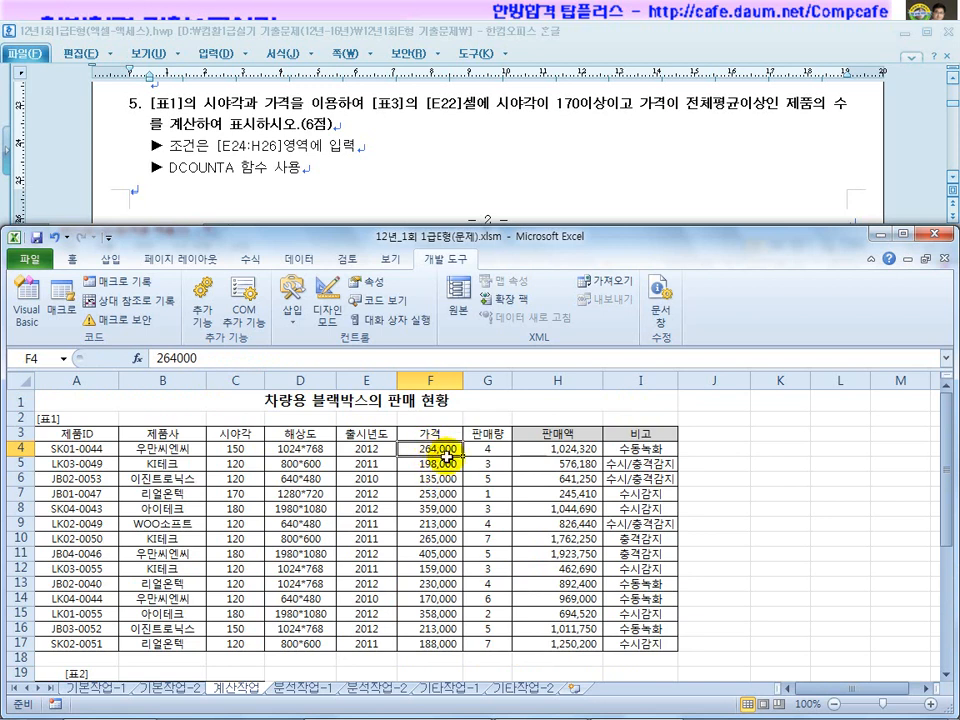
scroll(426, 467, down, 3)
click(430, 628)
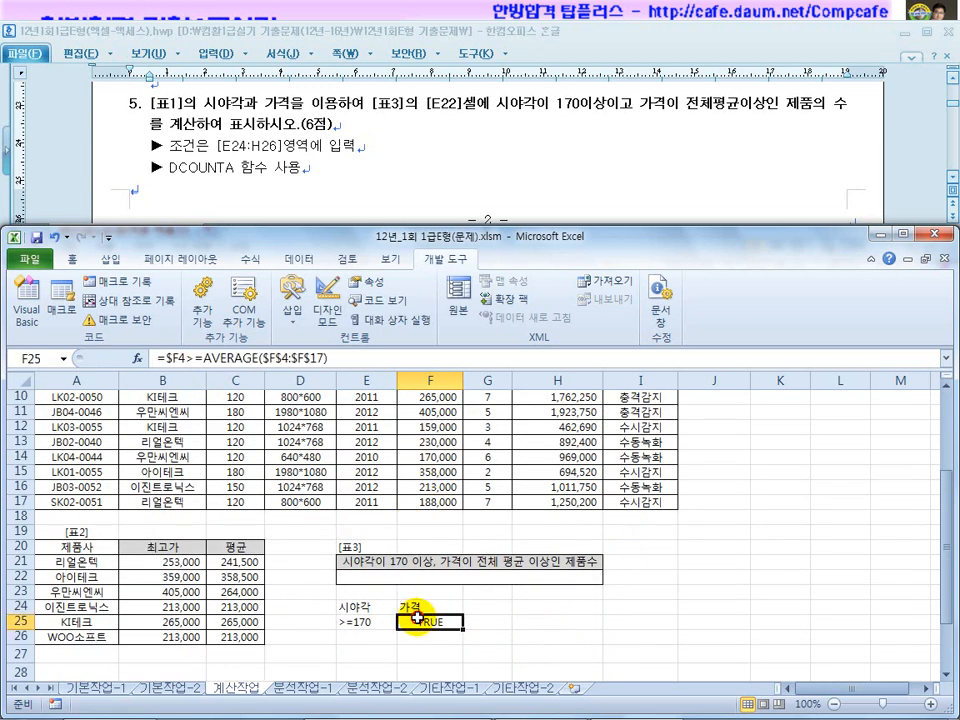
scroll(430, 600, up, 3)
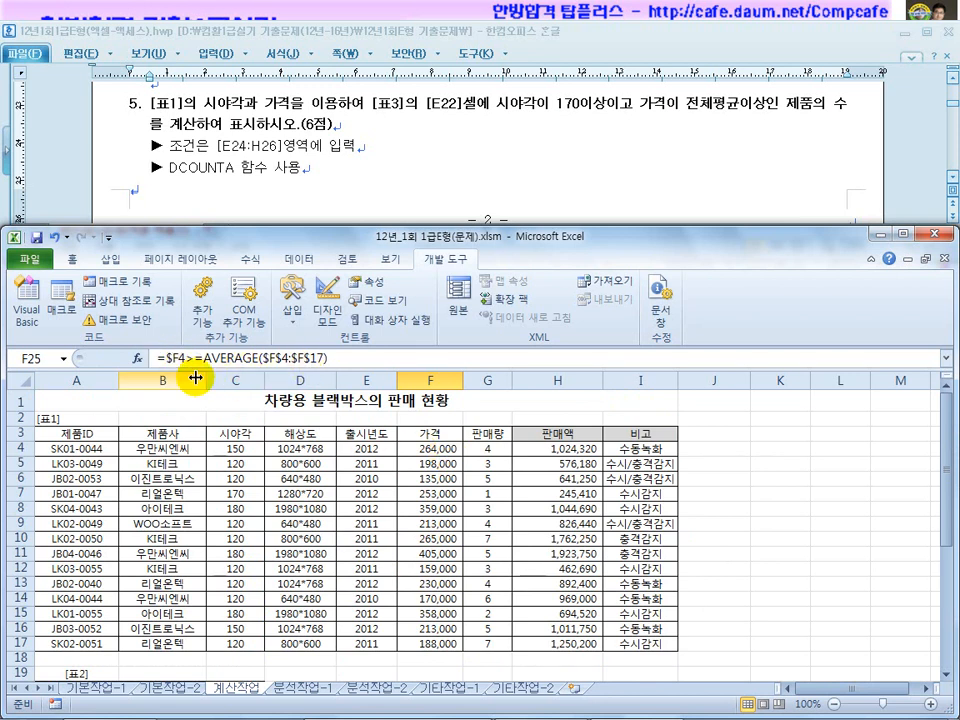
scroll(284, 497, down, 3)
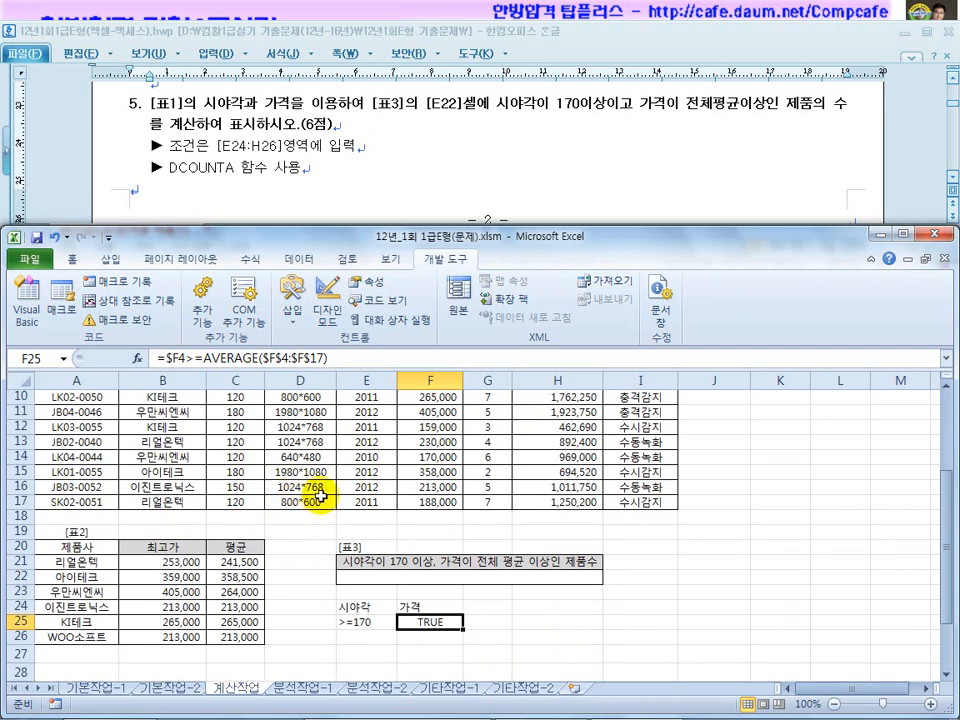
click(431, 606)
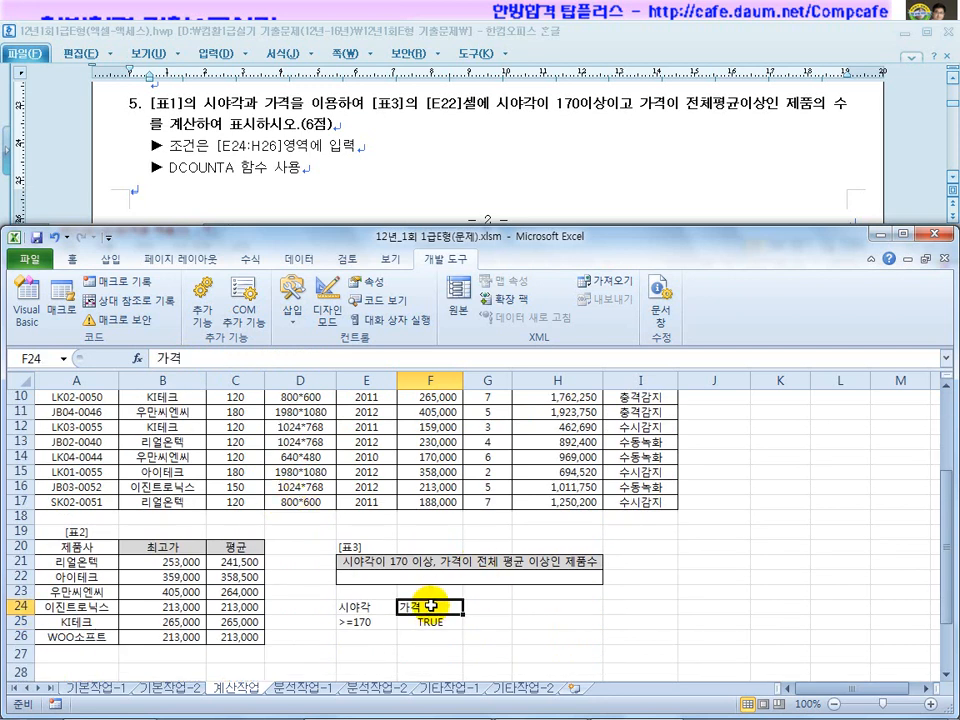
click(431, 621)
click(378, 621)
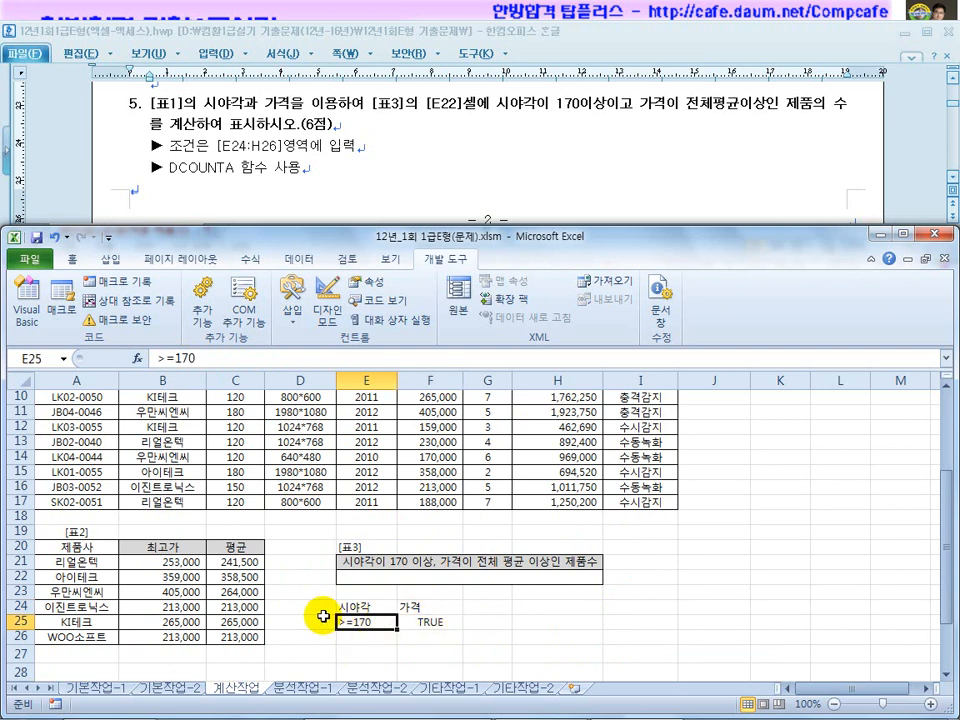
Compare the criteria headers and conditions in E24:F25 with the 시야각 heading and the first 가격 value in 표1
click(366, 606)
scroll(289, 509, up, 3)
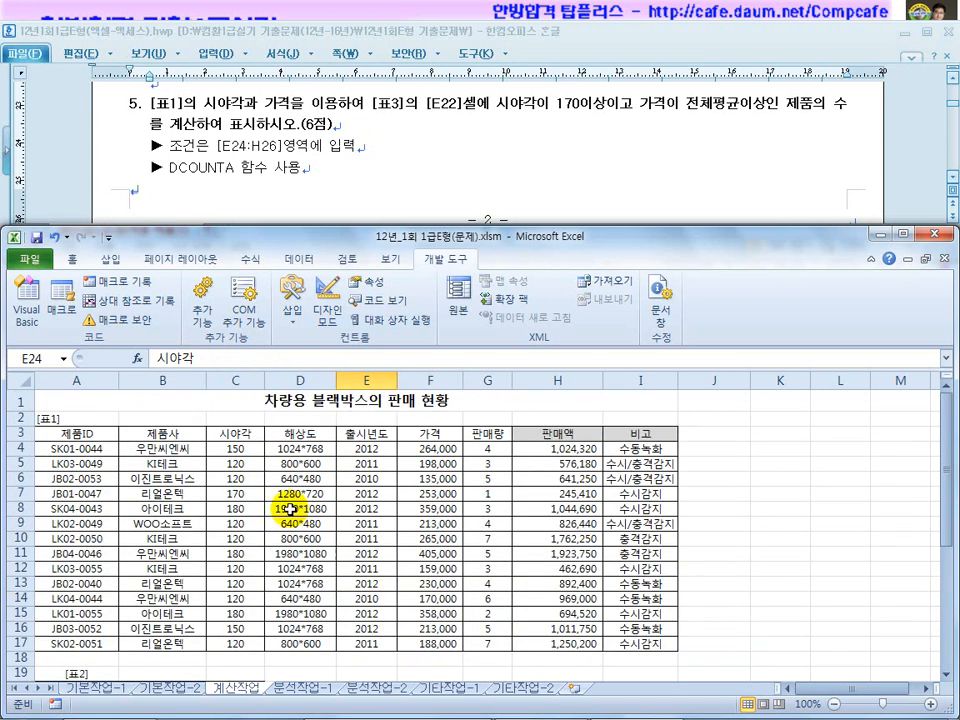
click(236, 433)
scroll(279, 497, down, 4)
click(417, 566)
click(428, 579)
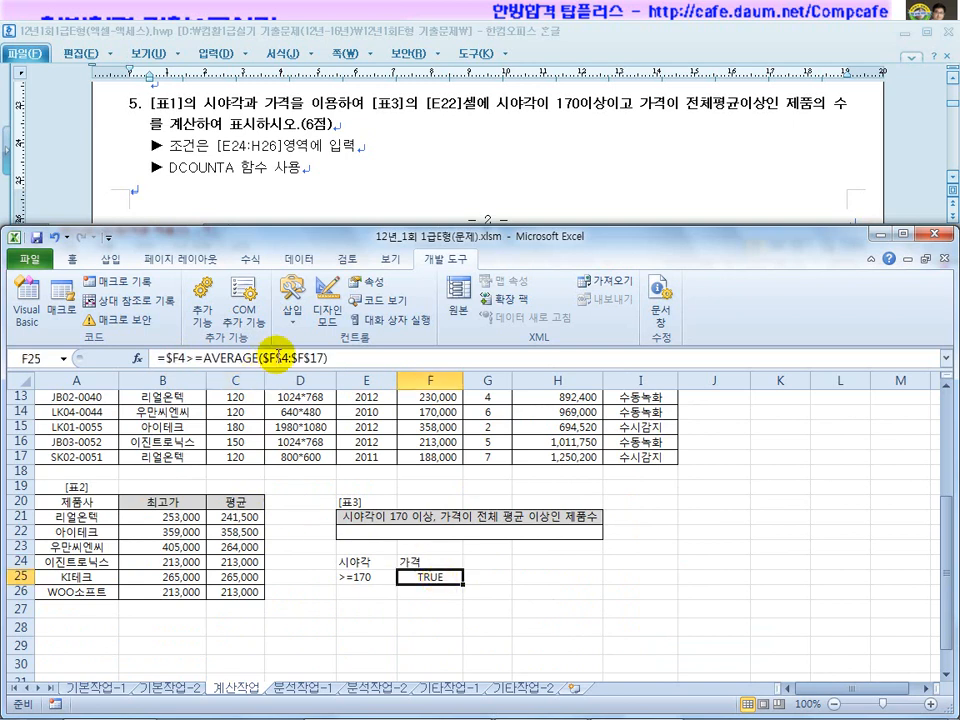
scroll(428, 577, up, 4)
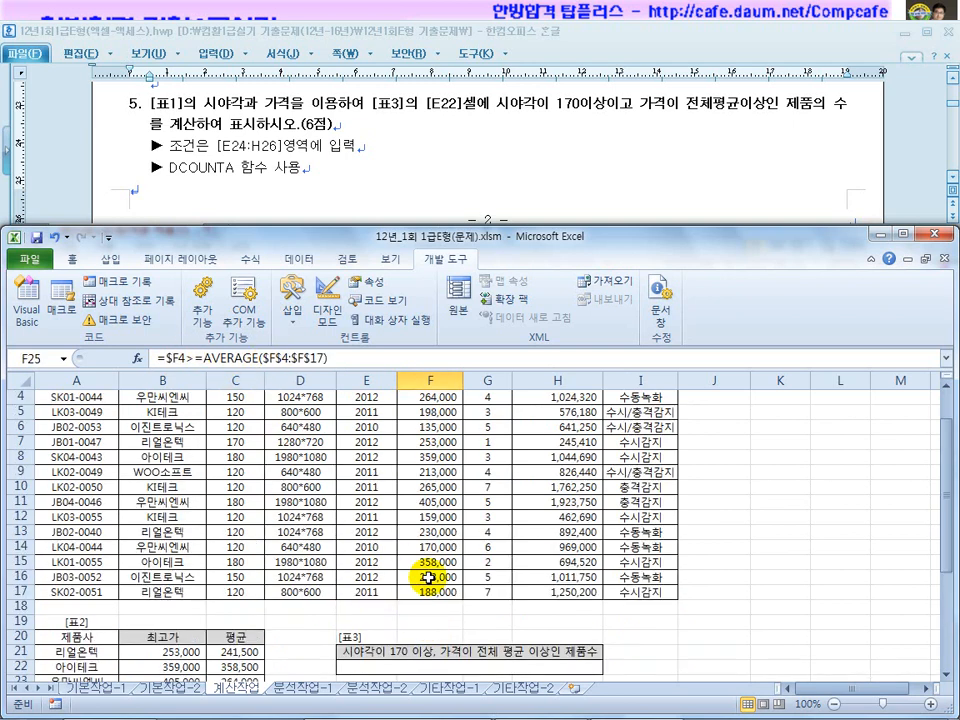
click(432, 449)
scroll(432, 528, down, 3)
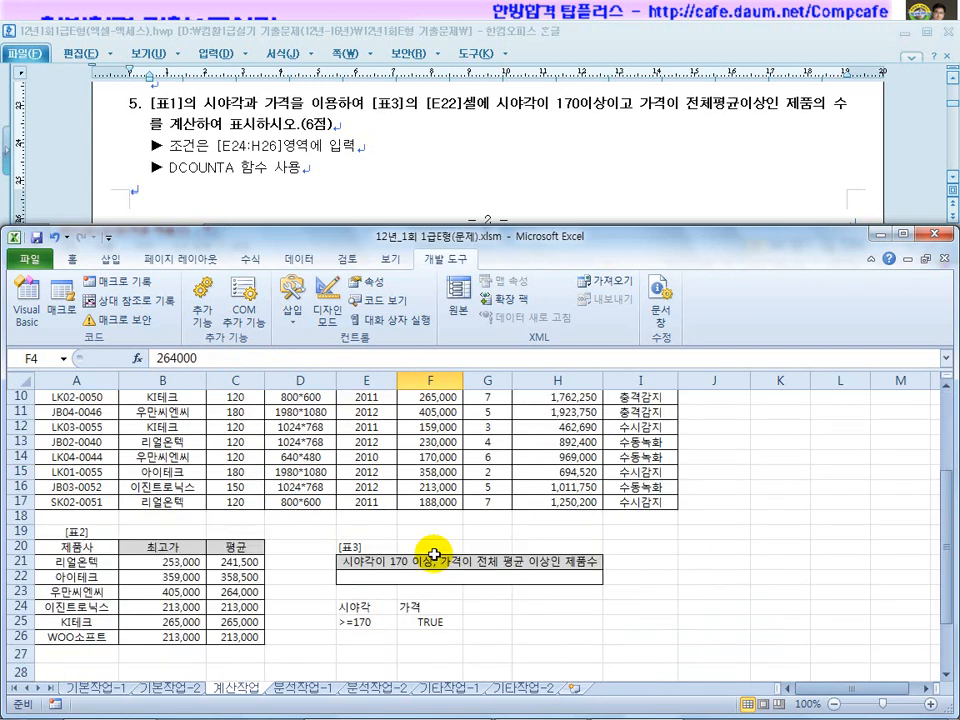
click(435, 621)
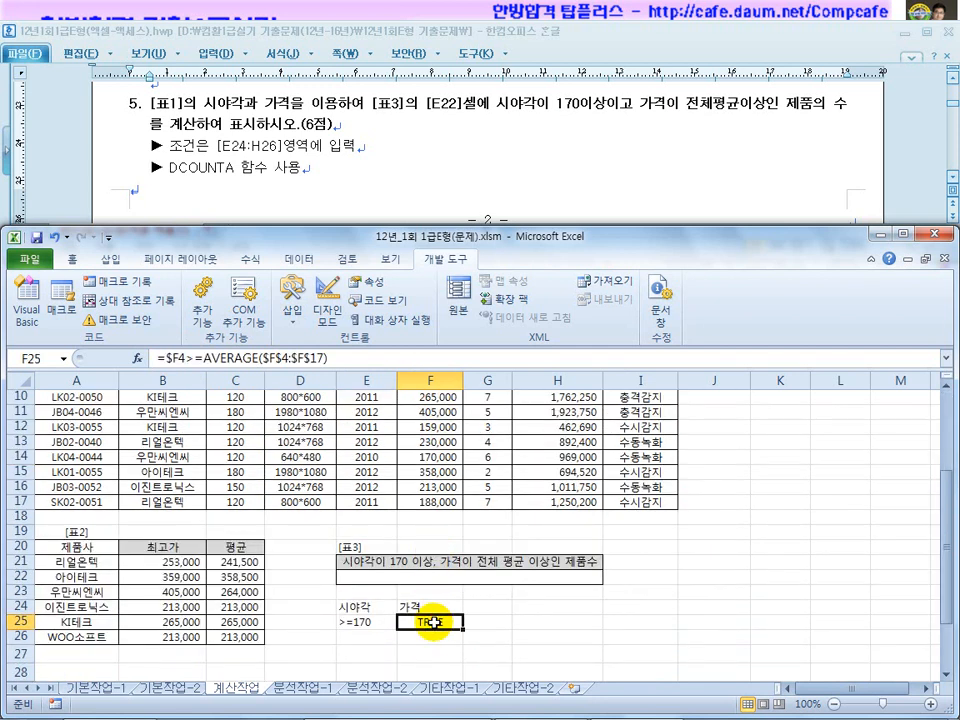
click(431, 606)
click(430, 624)
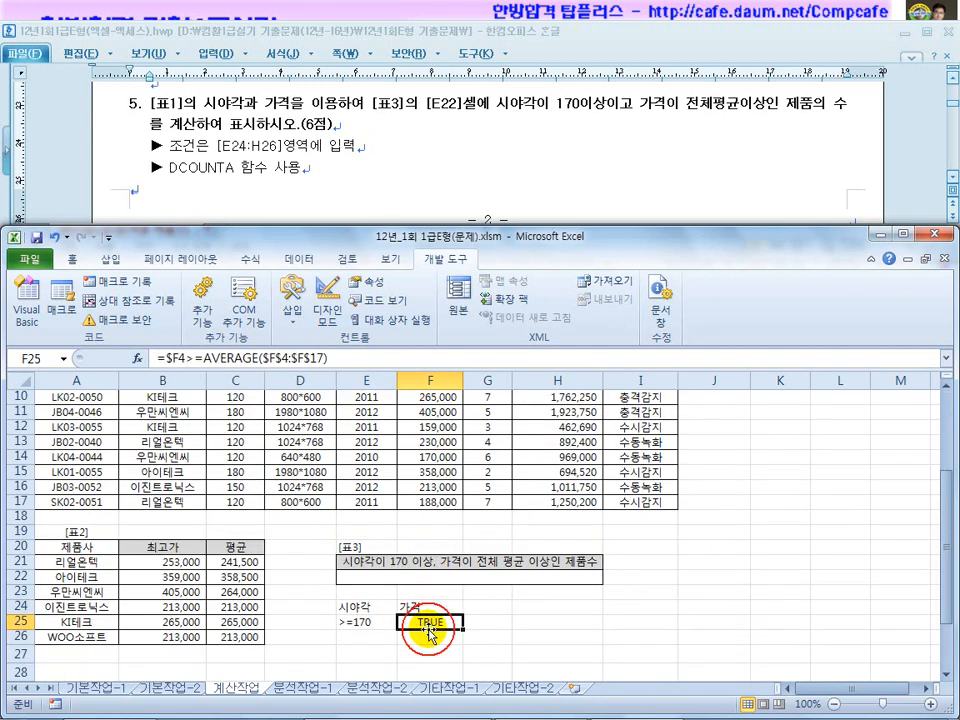
click(366, 622)
click(428, 623)
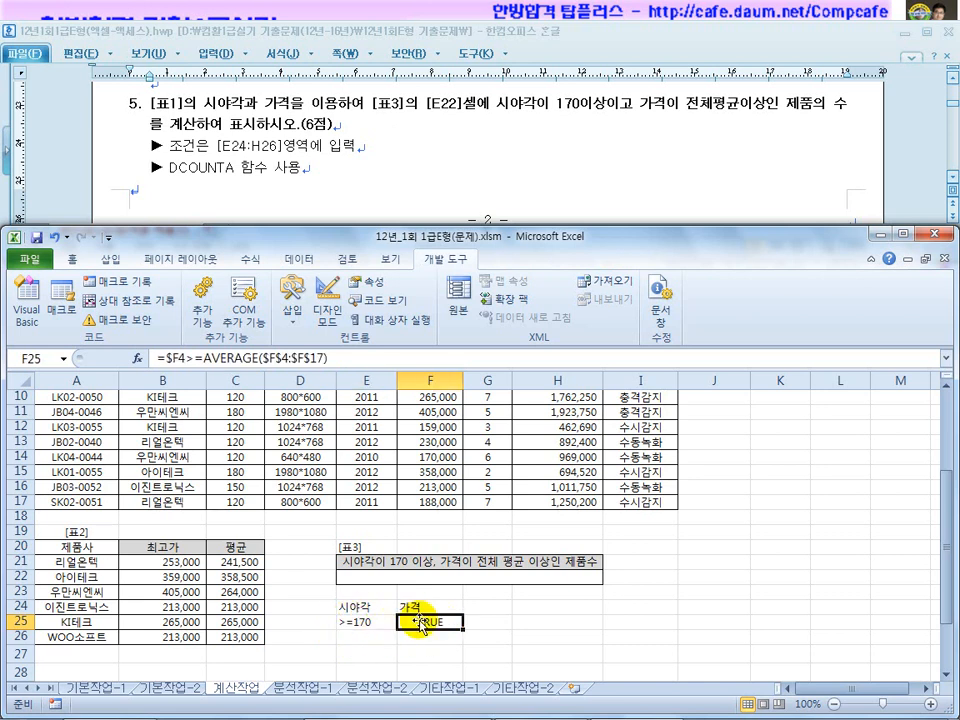
Replace the 가격 header in F24 with 조건, a label that matches no column heading of 표1
click(424, 609)
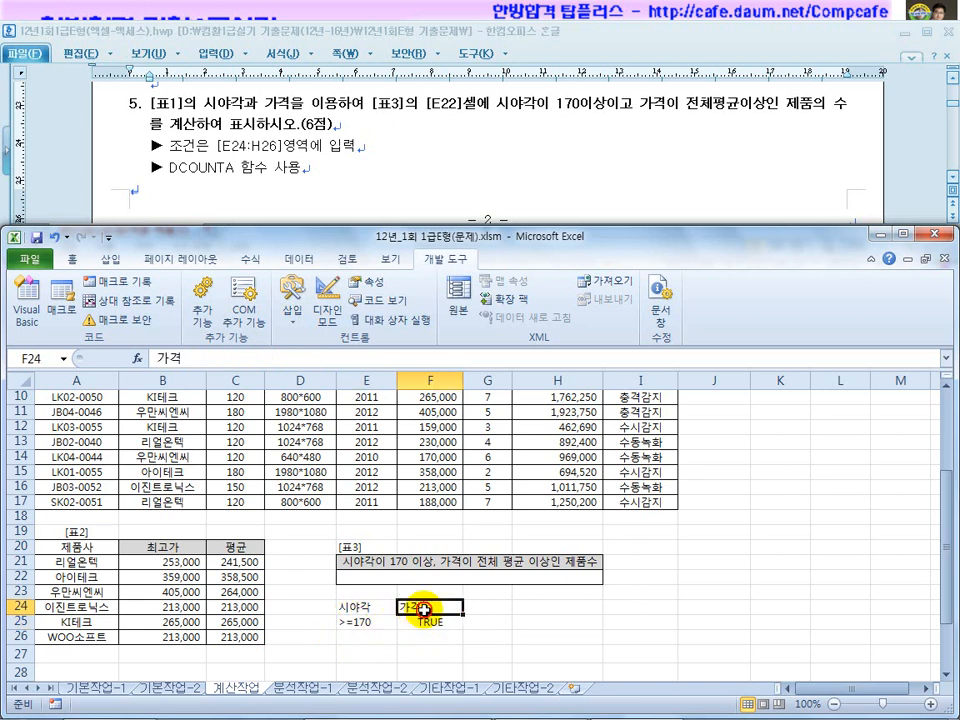
scroll(435, 420, up, 3)
scroll(428, 514, down, 4)
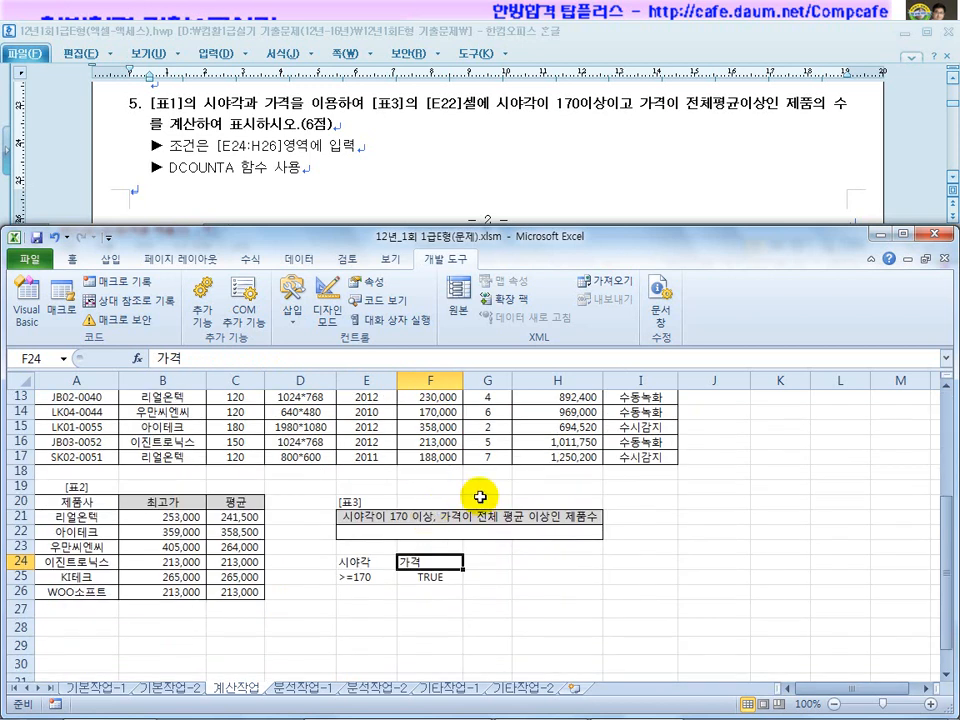
text(whr)
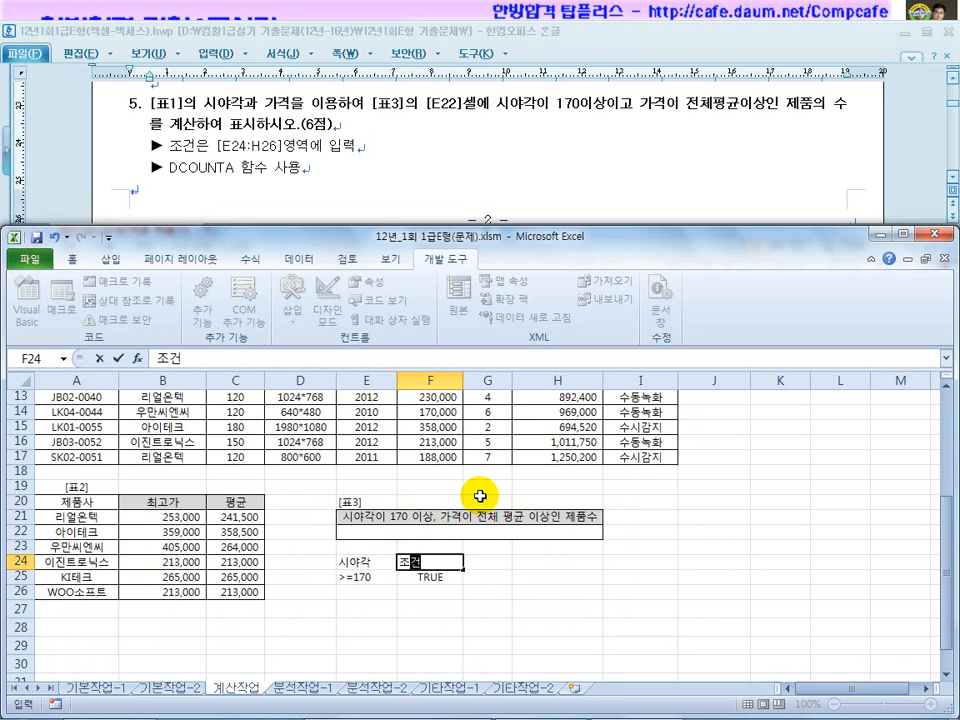
key(Return)
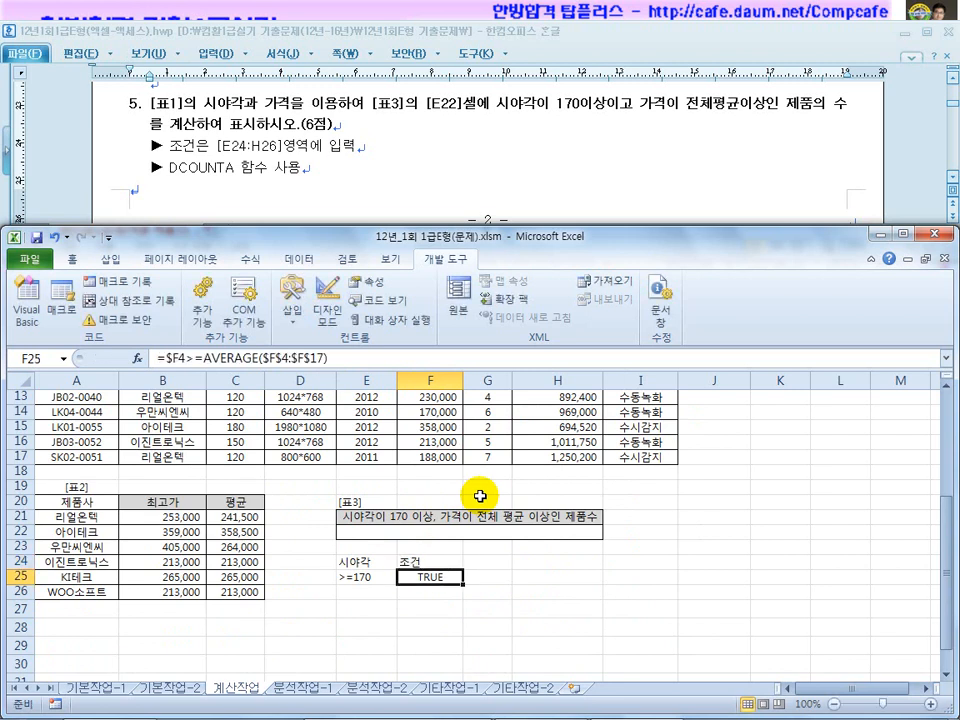
scroll(485, 518, up, 2)
scroll(487, 522, down, 1)
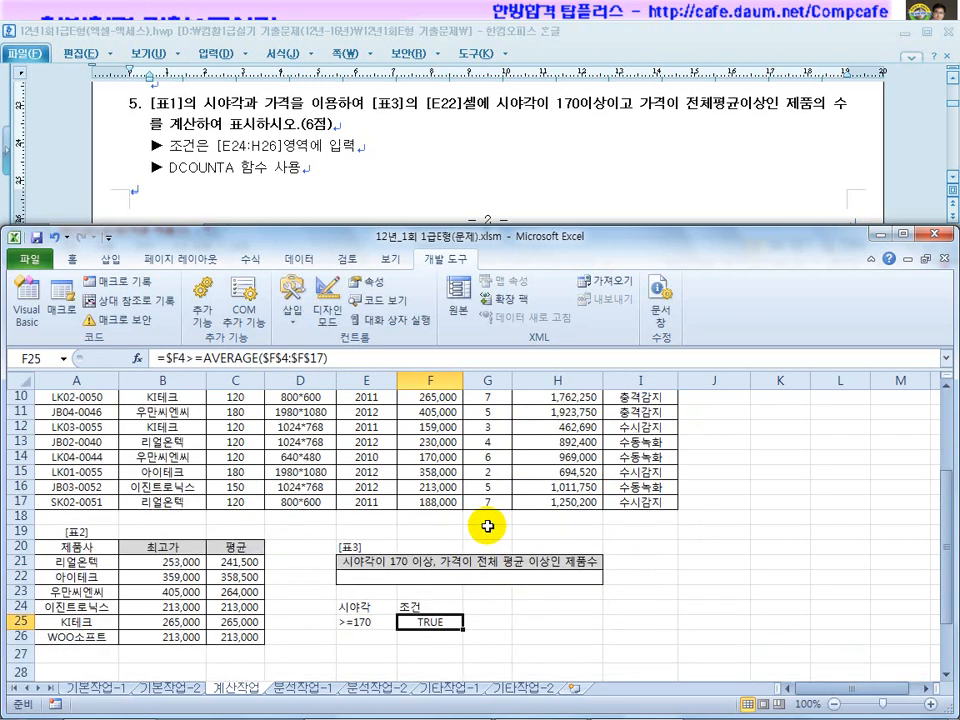
Start a DCOUNTA formula in E22 with 표1, including its headings, as the absolute database range $A$3:$I$17
click(434, 514)
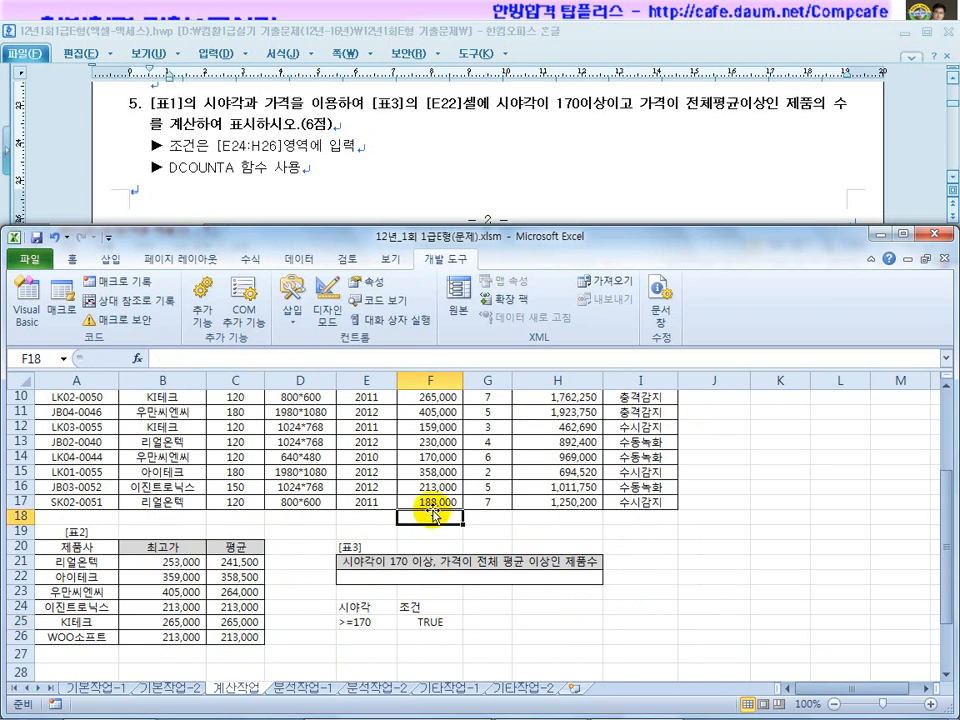
click(476, 580)
text(=)
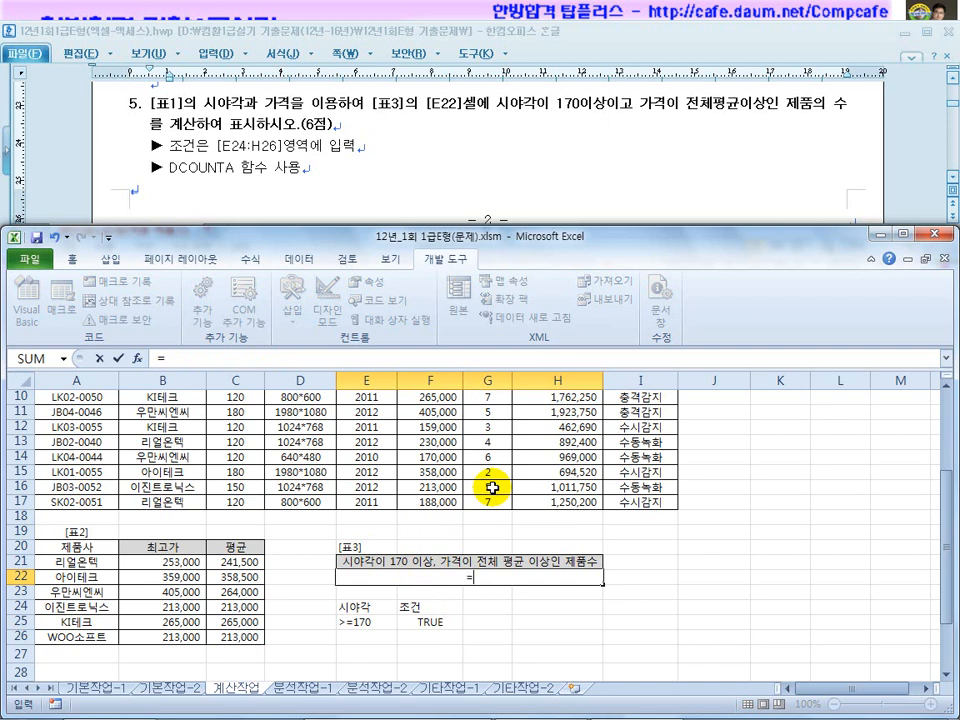
text(ㅇdco)
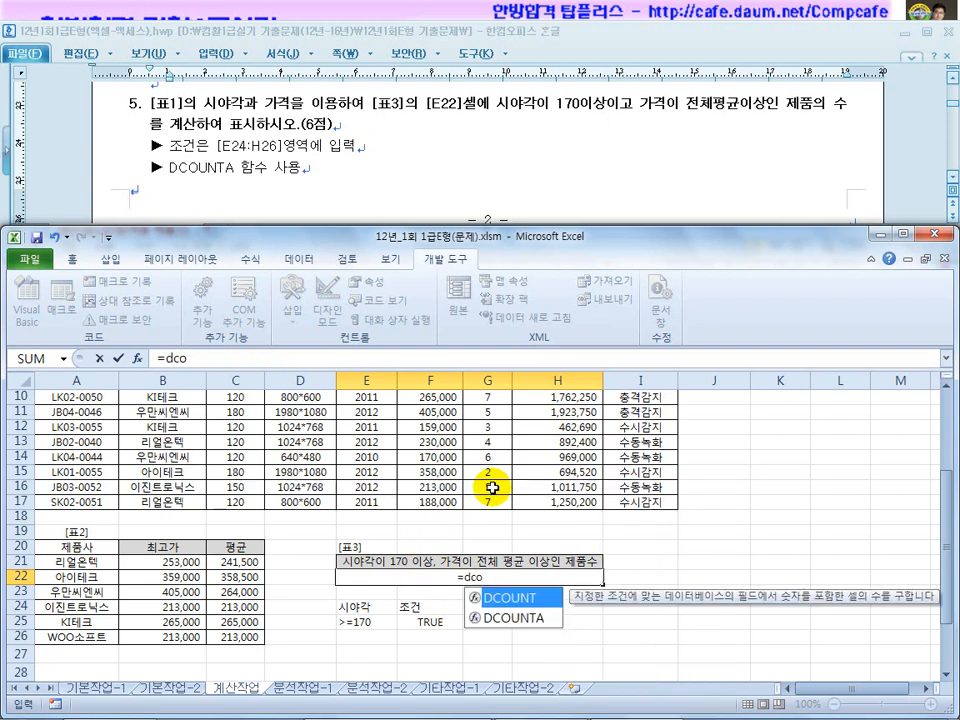
double_click(498, 618)
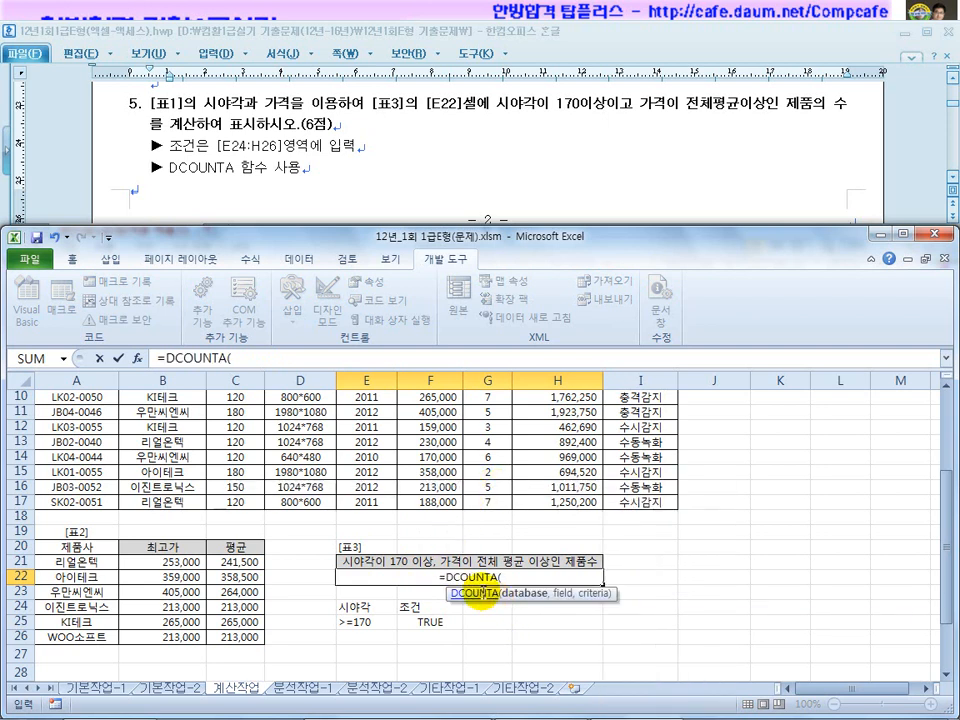
scroll(359, 529, up, 3)
drag(78, 434, 627, 645)
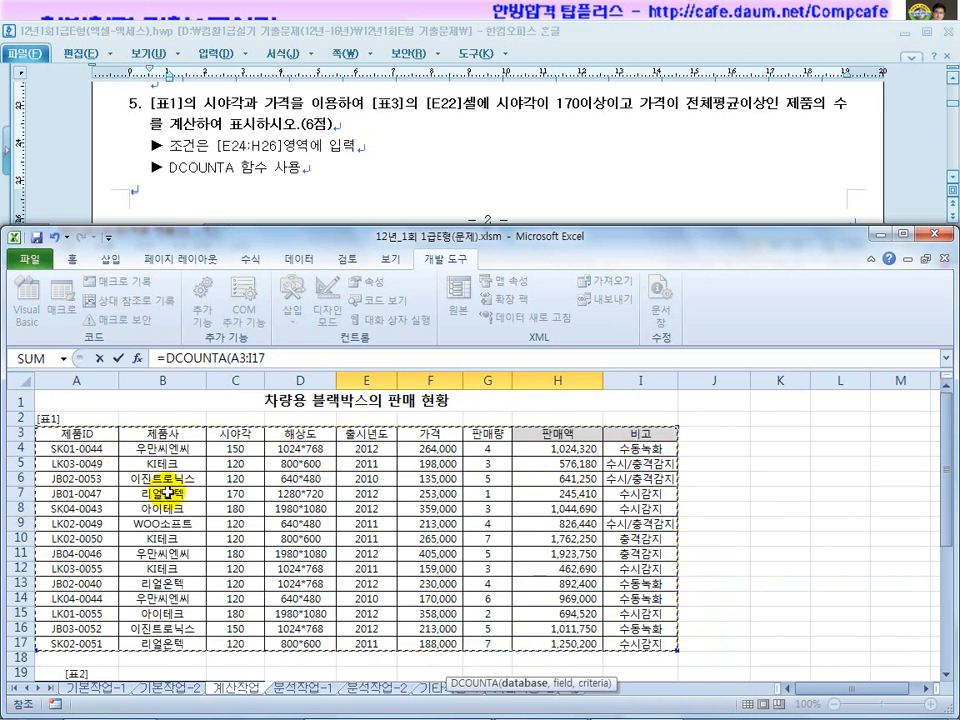
key(F4)
scroll(118, 464, down, 4)
text(,)
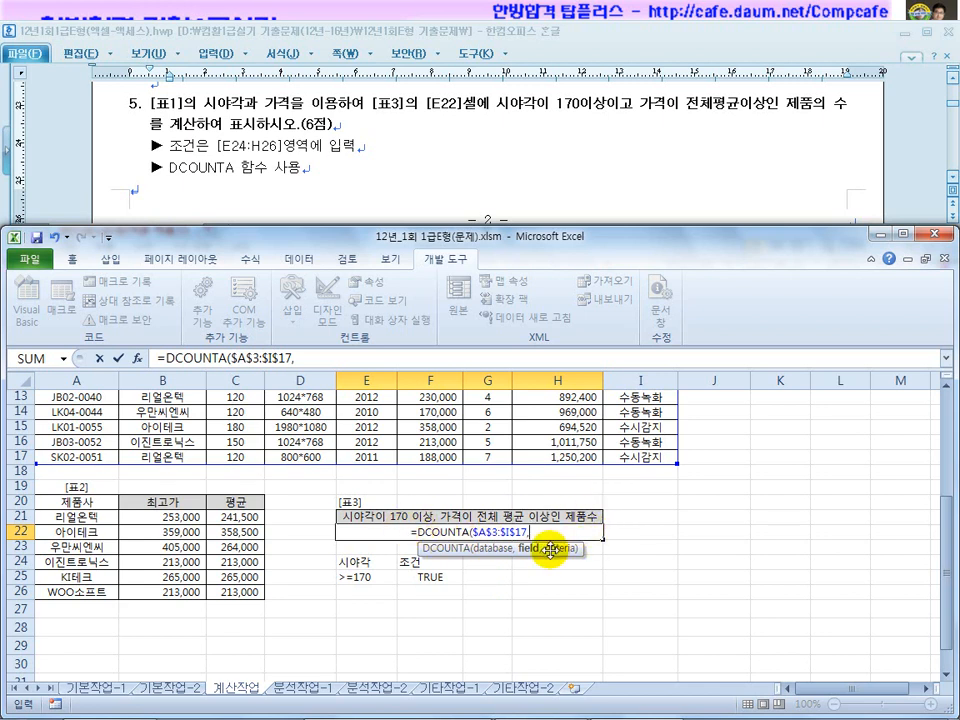
Add the 제품ID heading as the absolute field argument $A$3 in the DCOUNTA formula
scroll(551, 580, up, 4)
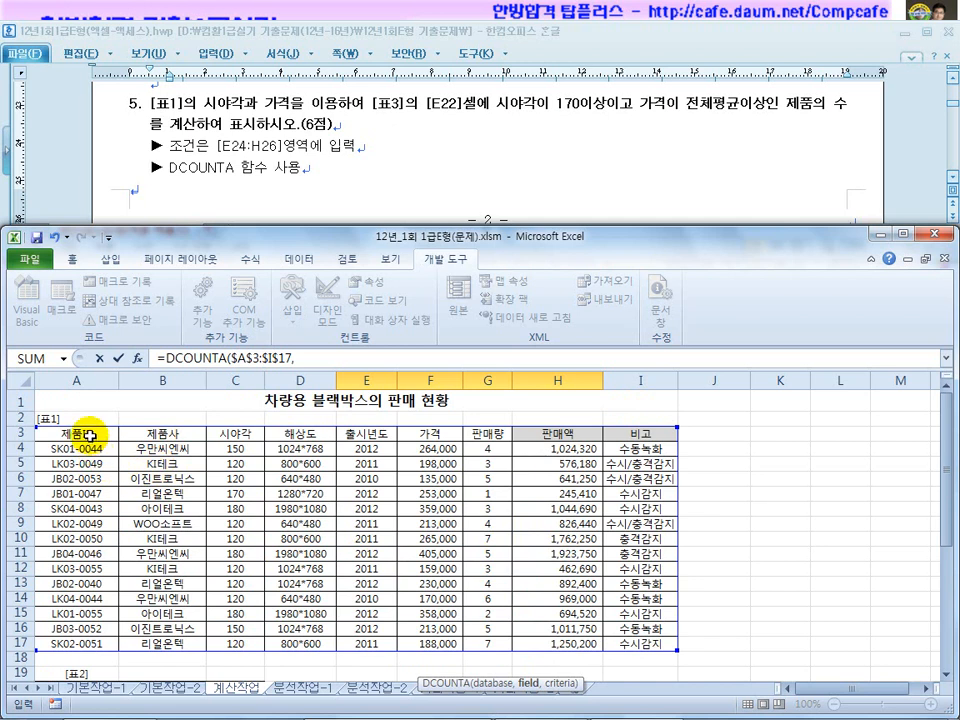
click(160, 434)
click(238, 434)
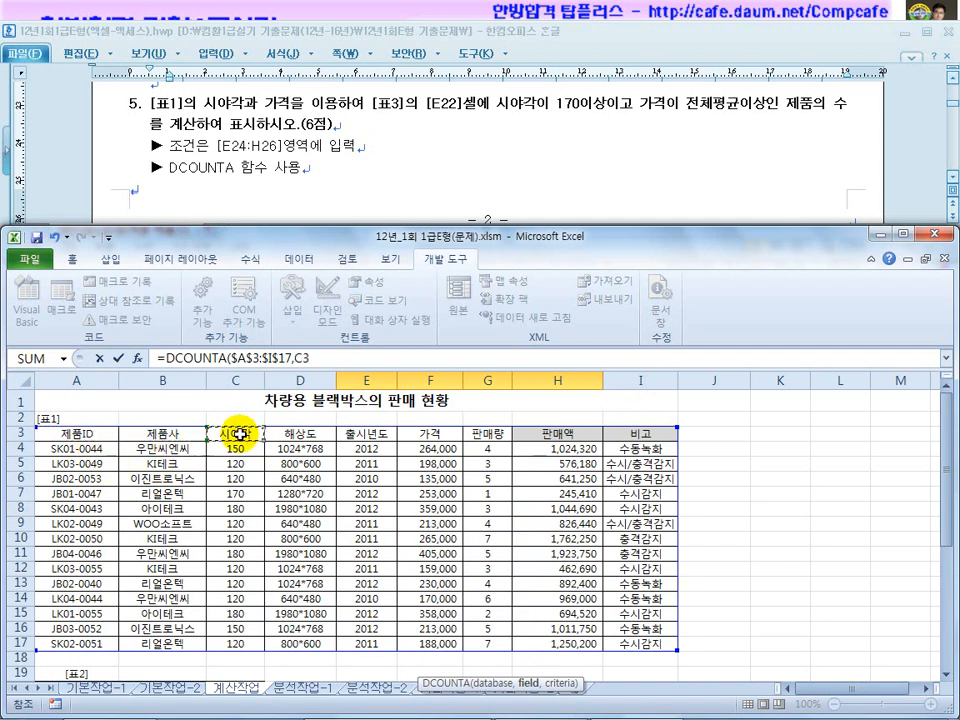
click(92, 433)
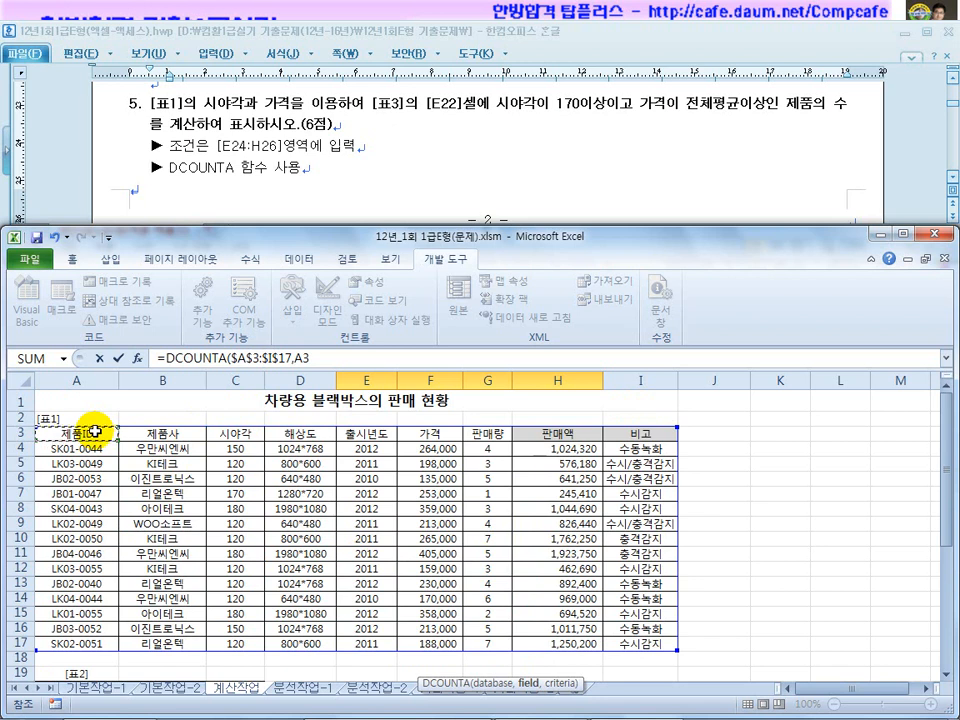
key(F4)
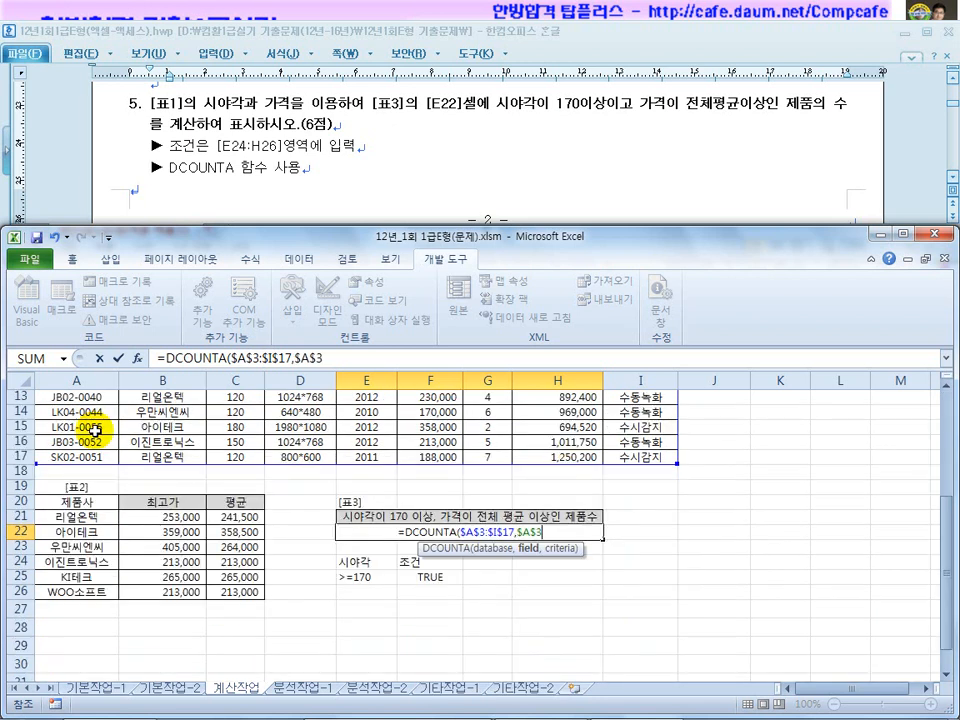
text(,)
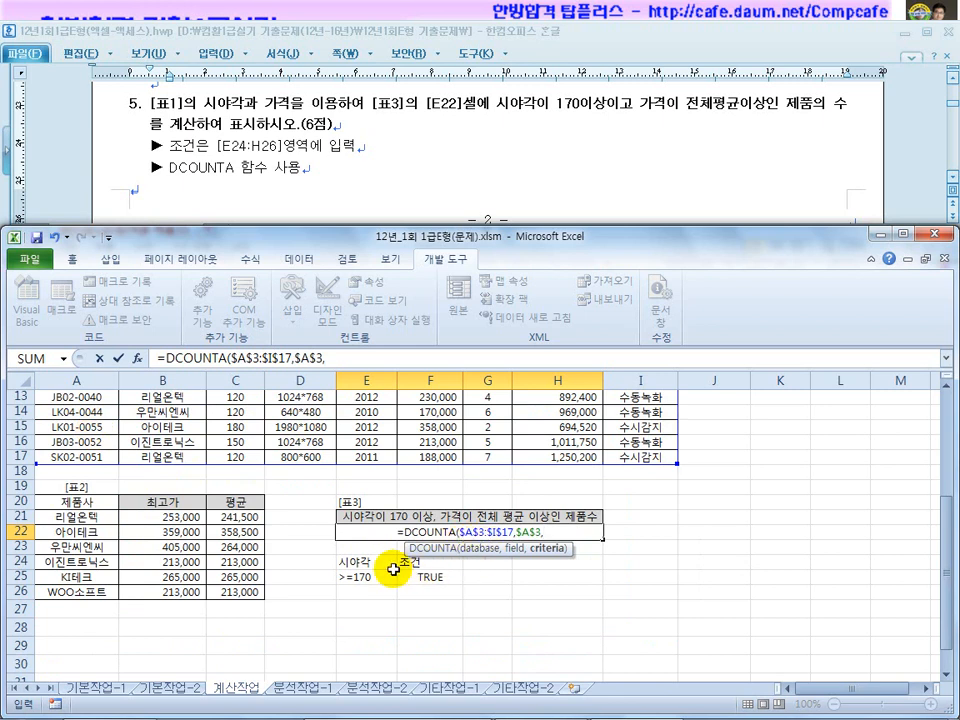
Add the absolute criteria range $E$24:$F$25 to the DCOUNTA formula, close and enter it, and reselect E22
drag(393, 569, 443, 588)
key(F4)
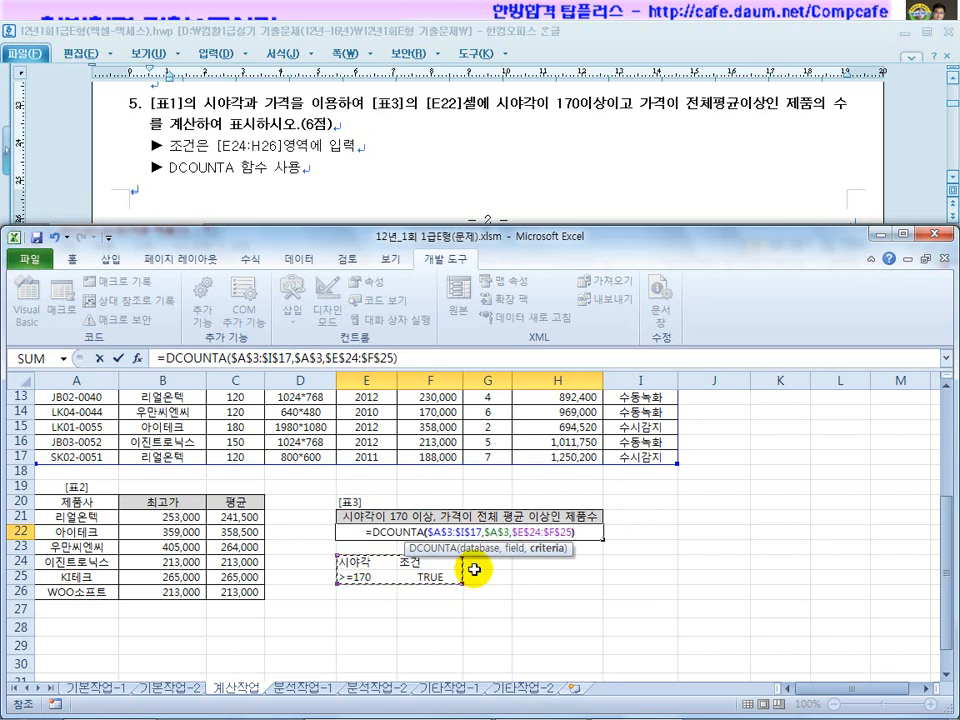
text())
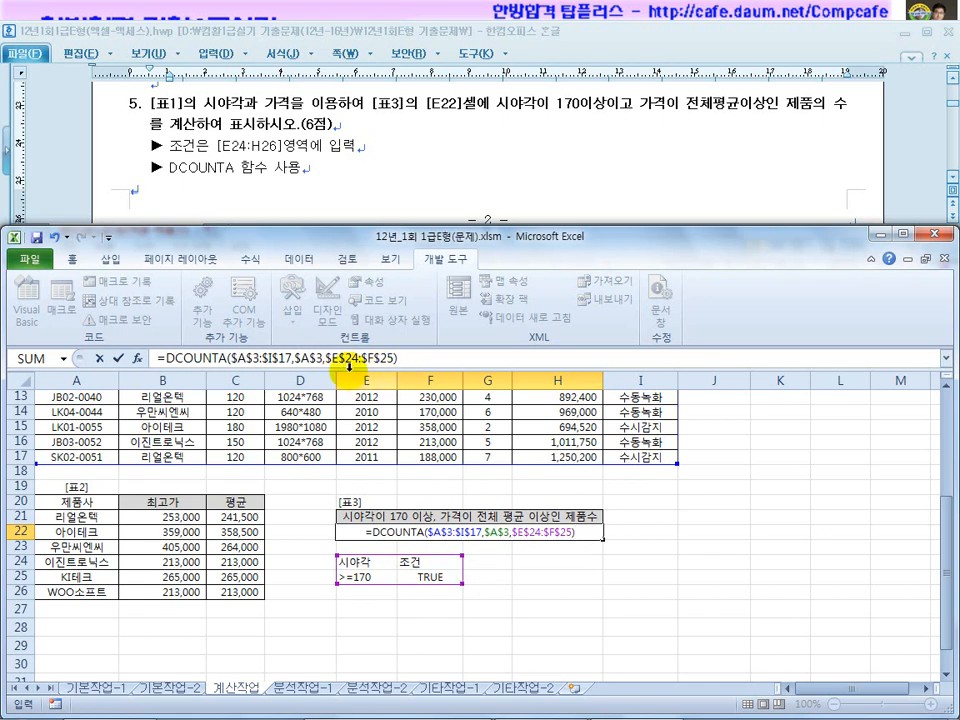
key(Return)
click(456, 532)
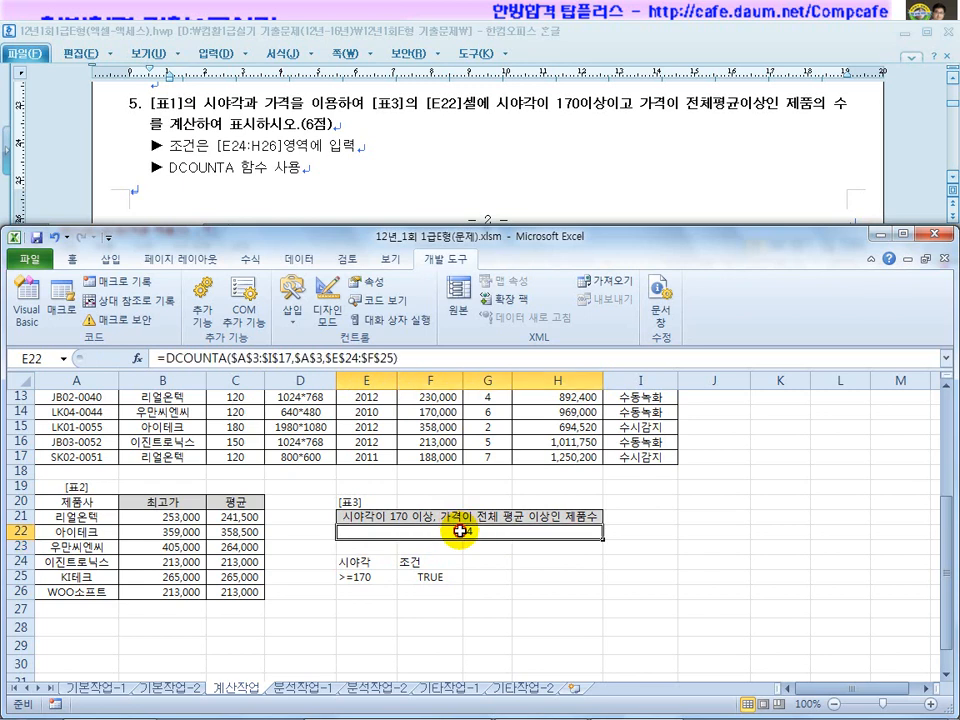
Check the E22 count against 표1's 가격 values, such as F4, F7, F9 and F11, and the 시야각 values in C4:C17
scroll(465, 569, up, 4)
scroll(465, 569, down, 2)
scroll(465, 569, up, 1)
scroll(465, 569, up, 1)
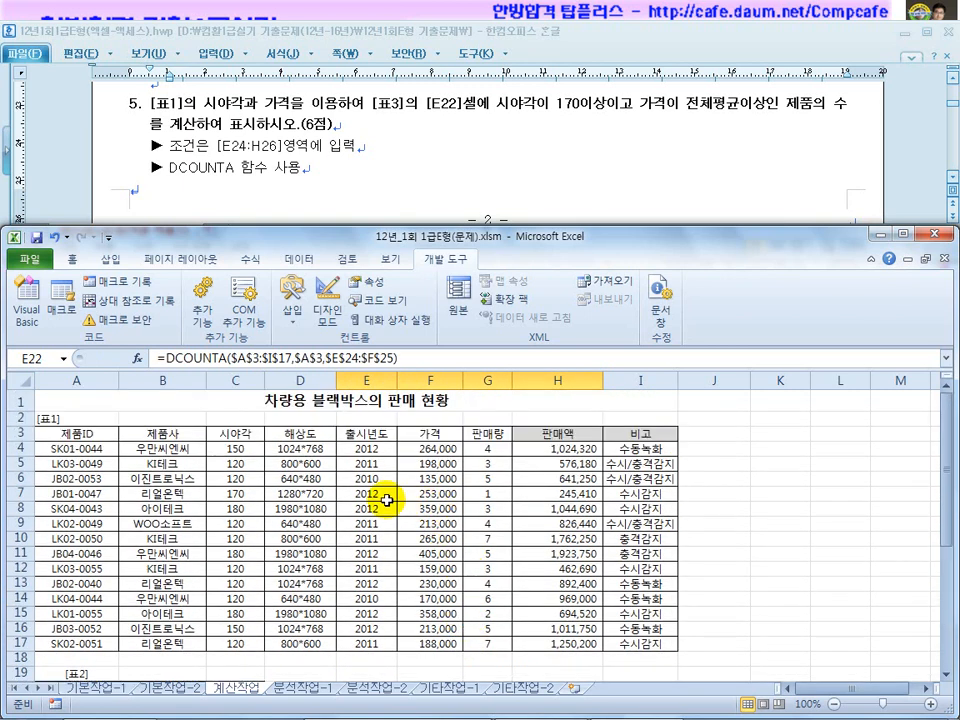
click(437, 449)
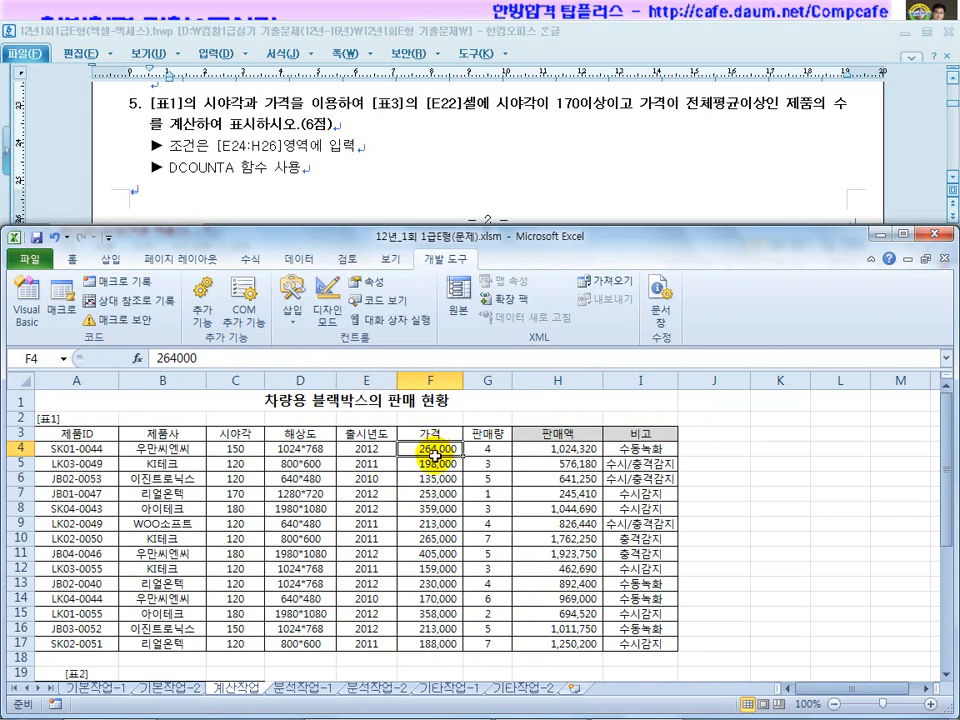
ctrl+click(438, 494)
ctrl+click(440, 524)
ctrl+click(442, 556)
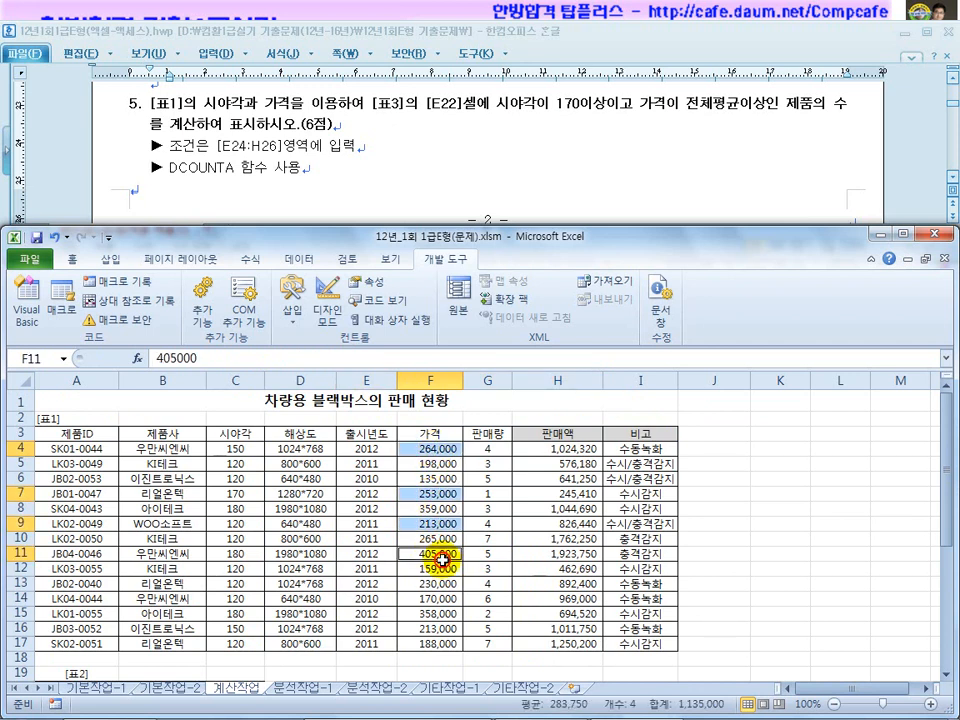
scroll(441, 560, down, 3)
scroll(400, 580, up, 3)
drag(236, 449, 247, 644)
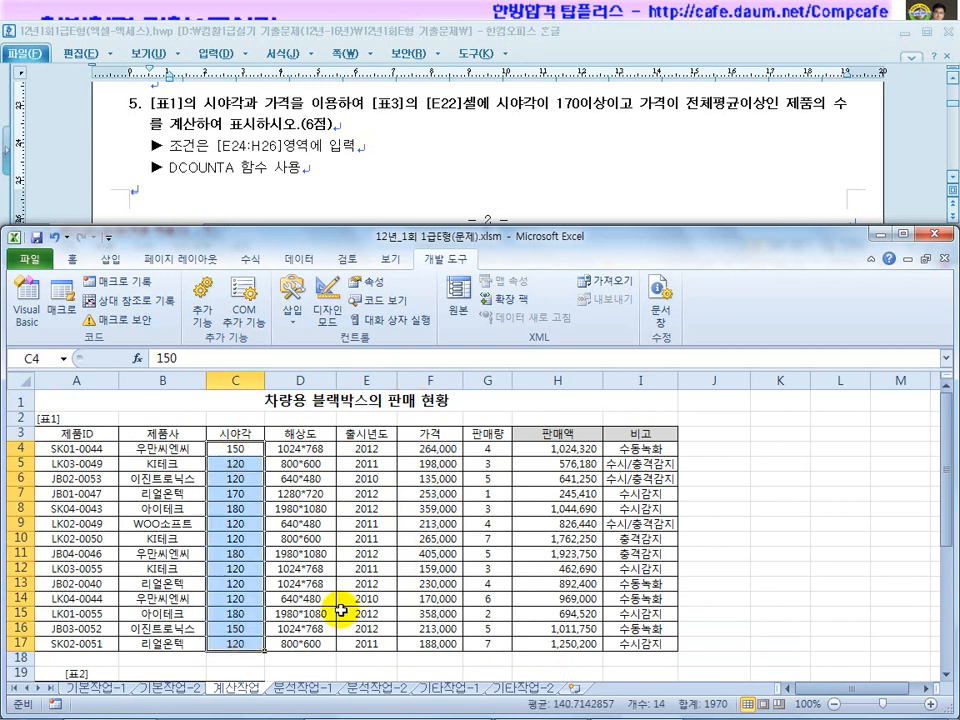
click(365, 598)
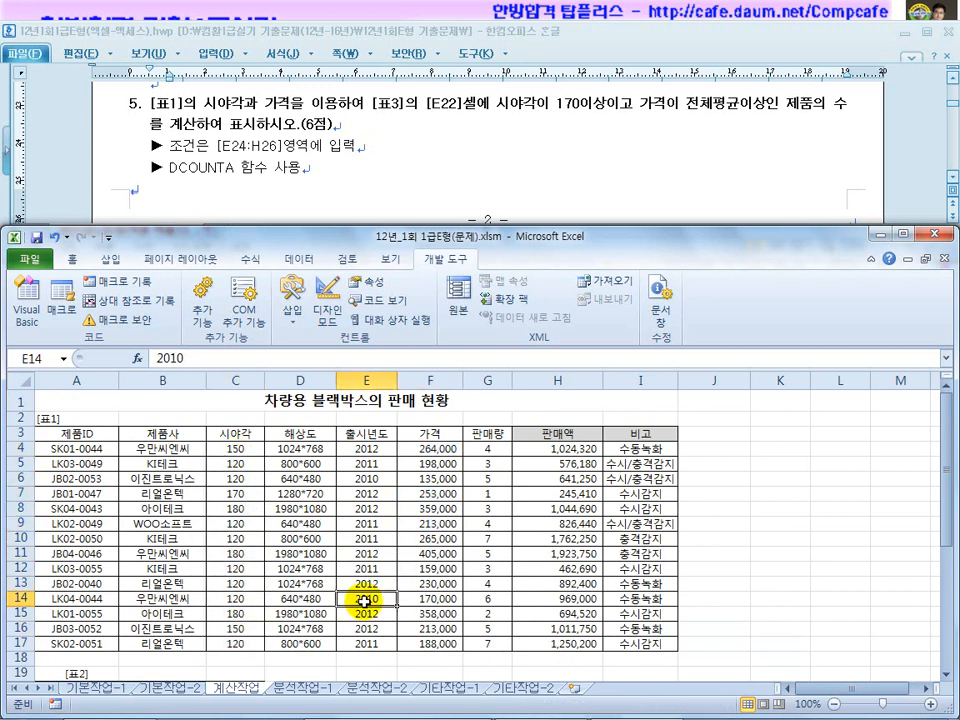
Bring up the 문제3 pivot table task in the Hangul exam document and open the 분석작업-1 sheet in Excel
click(379, 167)
scroll(379, 167, down, 5)
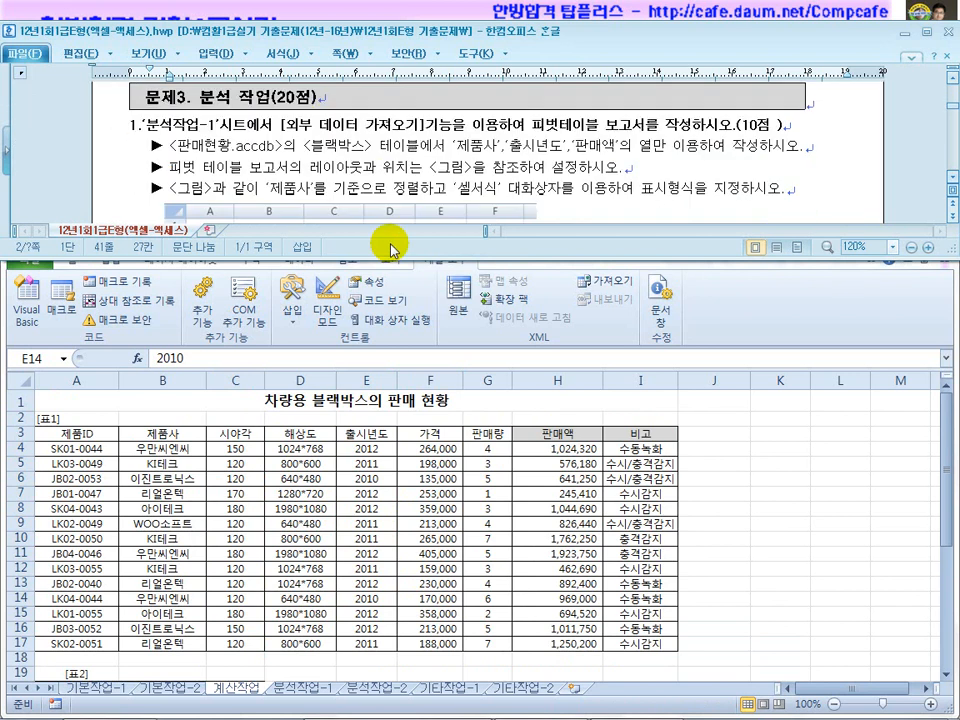
click(440, 538)
click(332, 189)
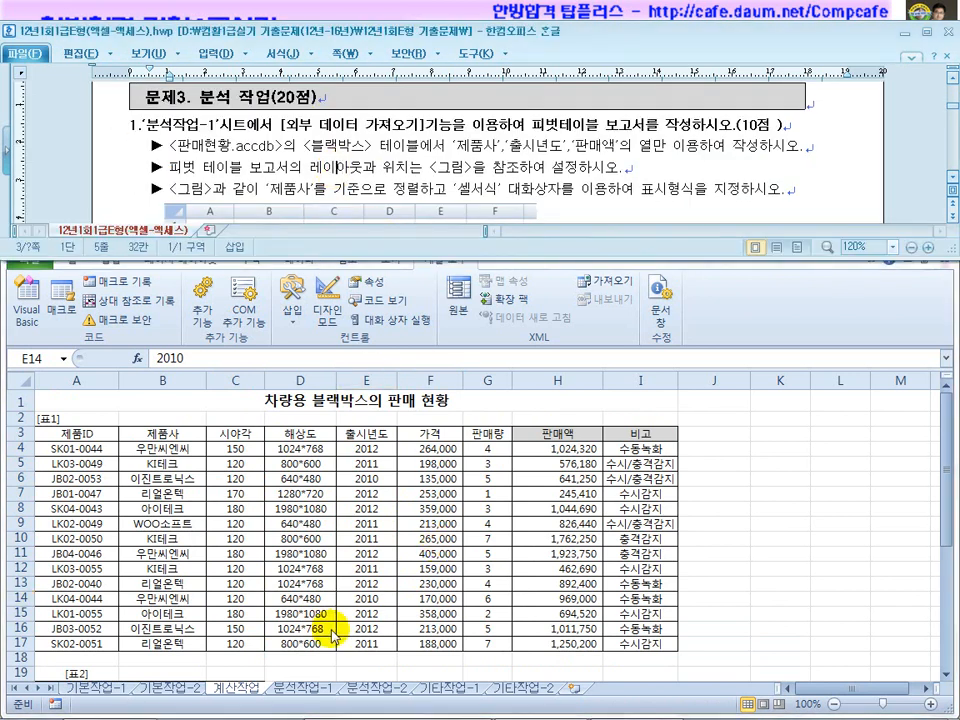
click(306, 692)
click(312, 689)
click(376, 577)
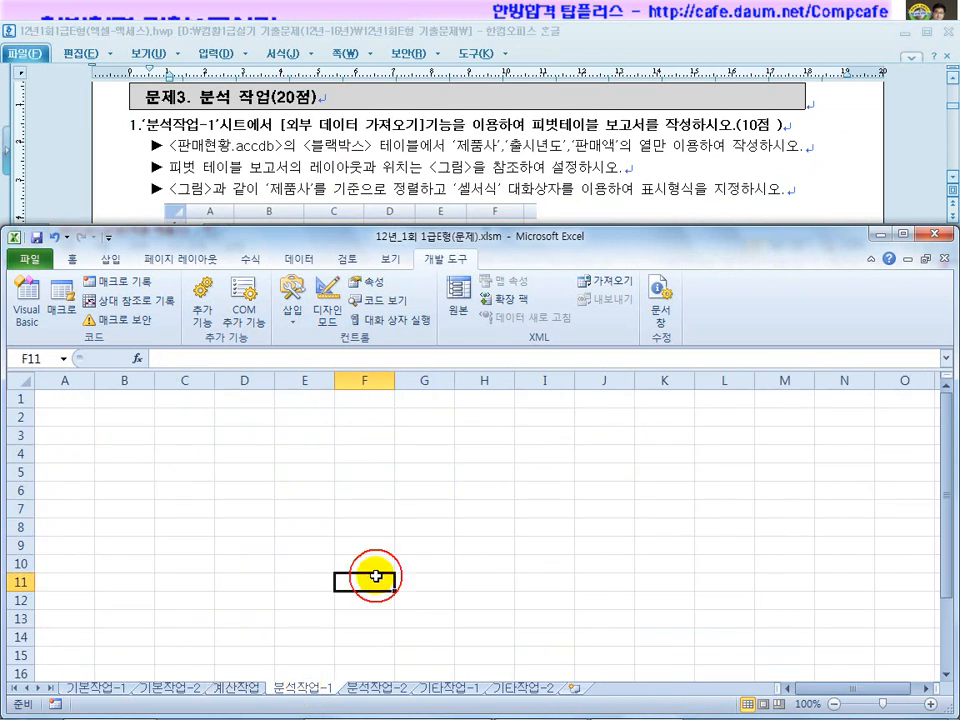
click(266, 146)
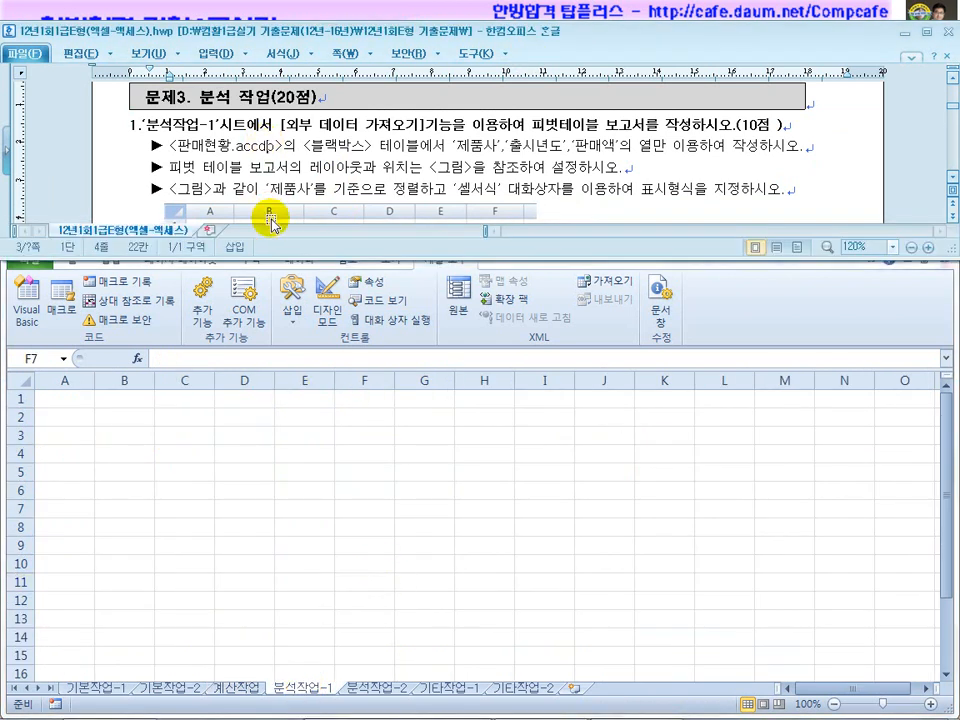
Review the 문제3 pivot table instructions, the reference picture and the note below it in the enlarged Hangul exam document
click(322, 125)
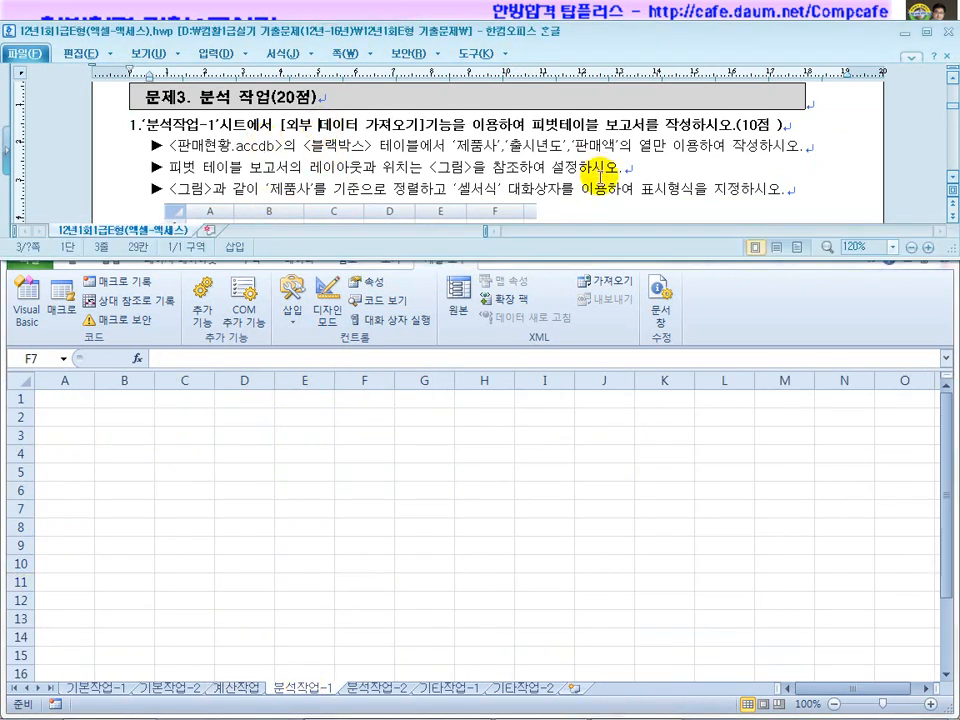
click(547, 157)
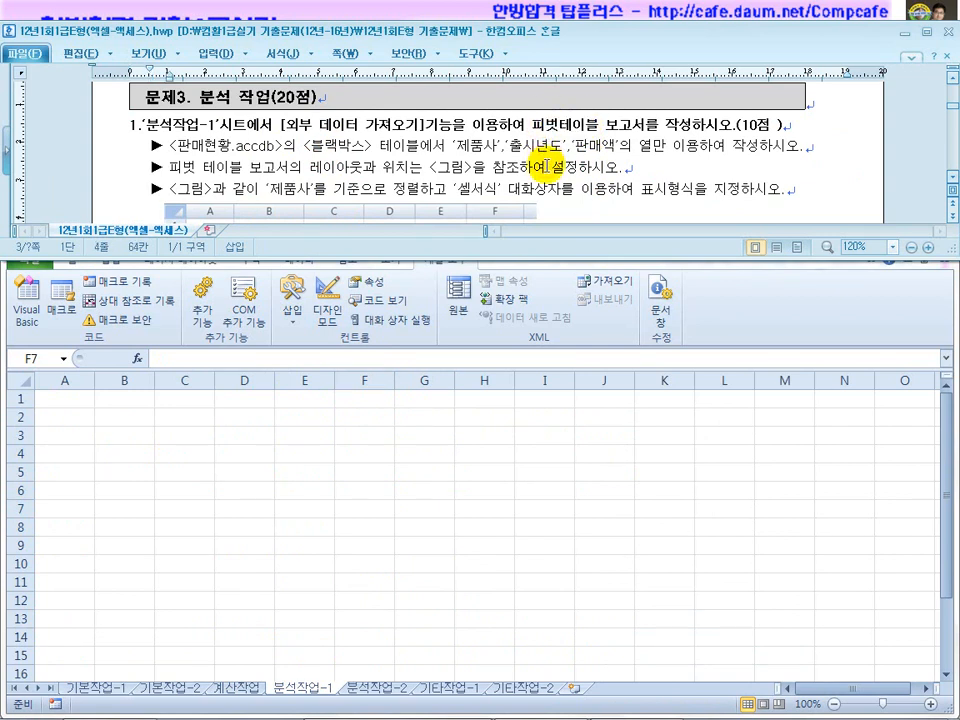
double_click(586, 38)
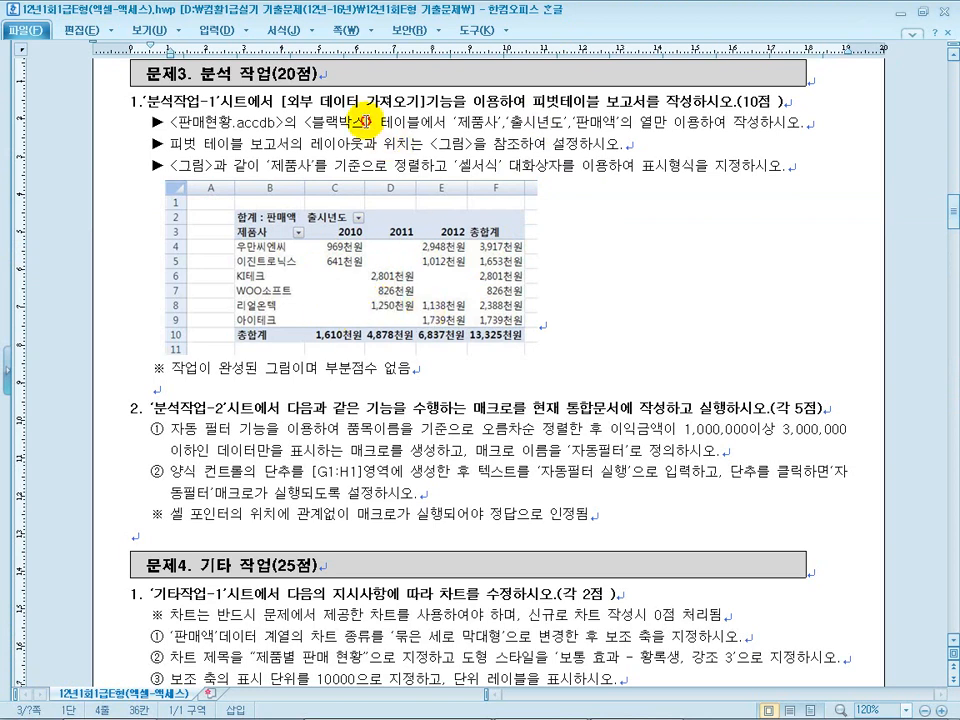
drag(365, 122, 660, 165)
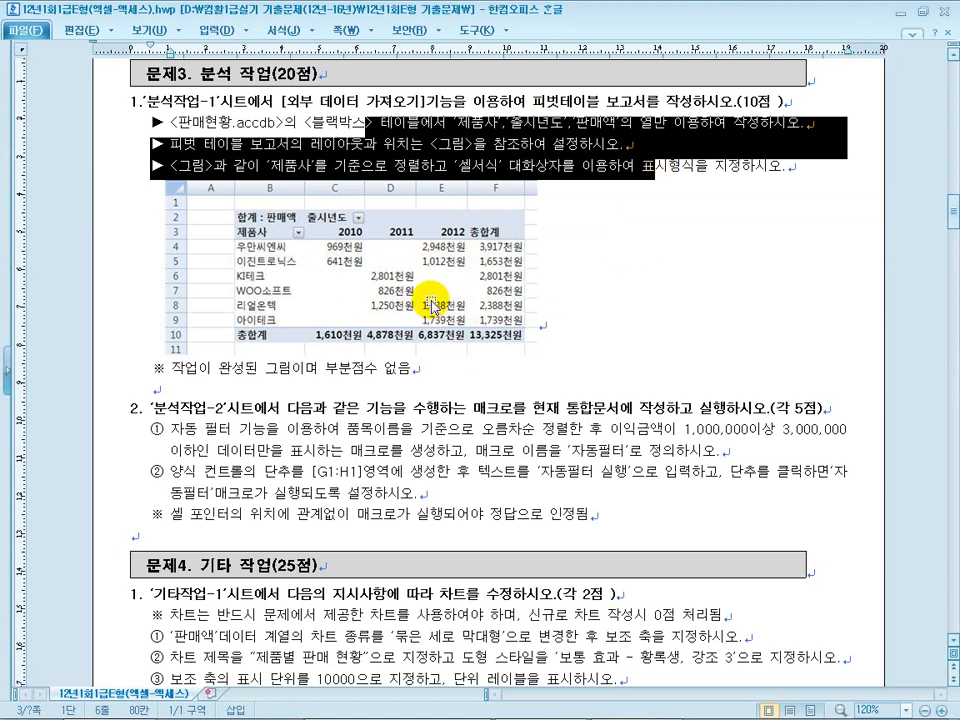
drag(338, 369, 218, 369)
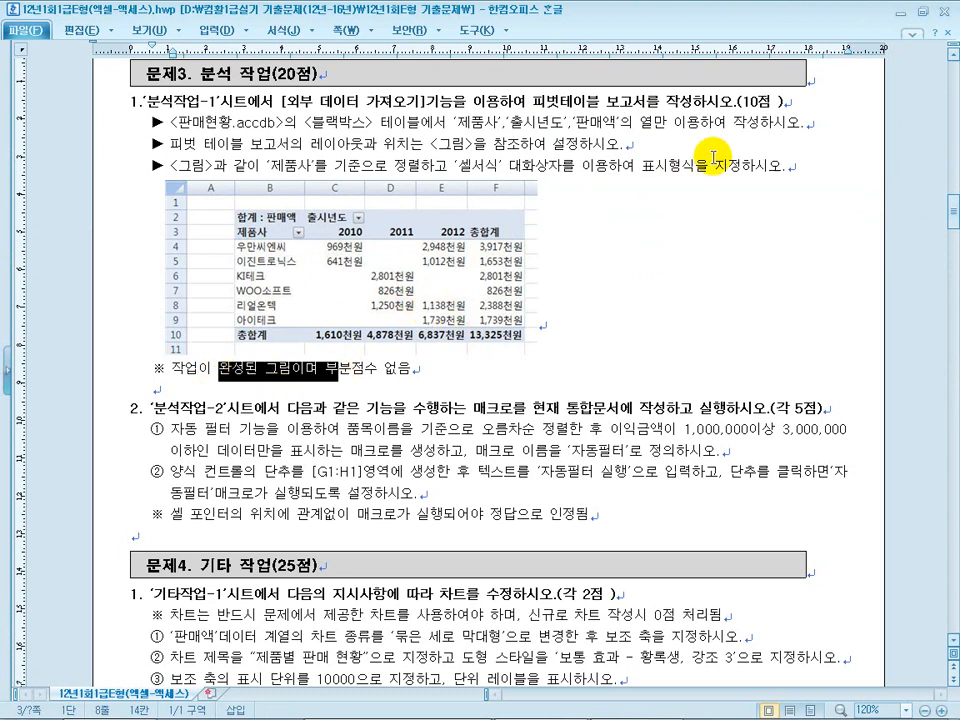
Remove the stray space inside "(10점 )" in the first 문제3 task line and restore the exam document above Excel
click(783, 105)
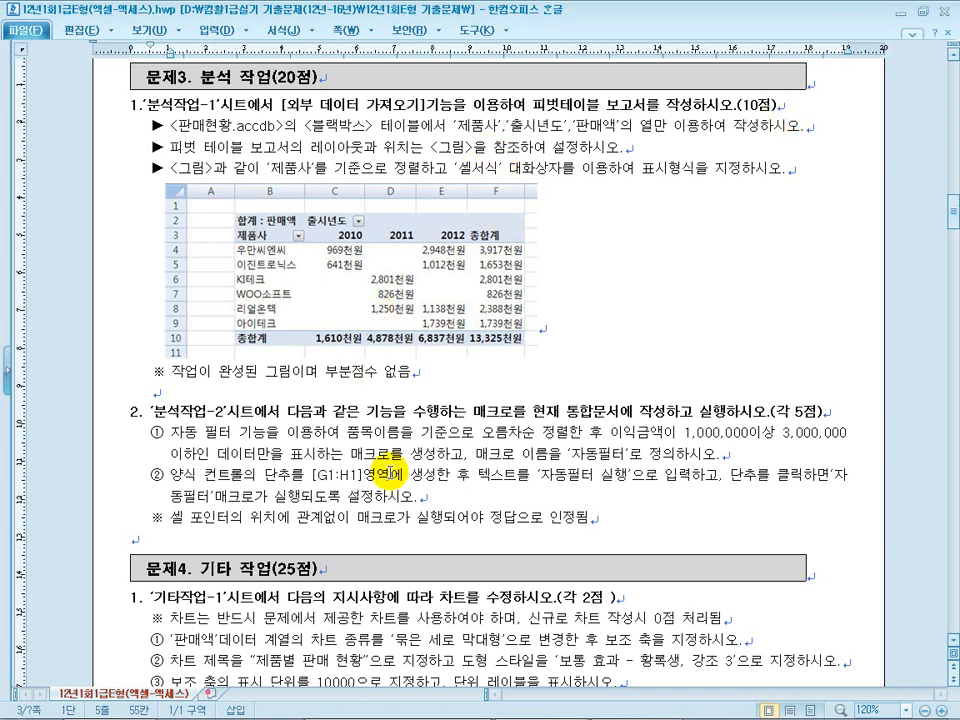
click(616, 20)
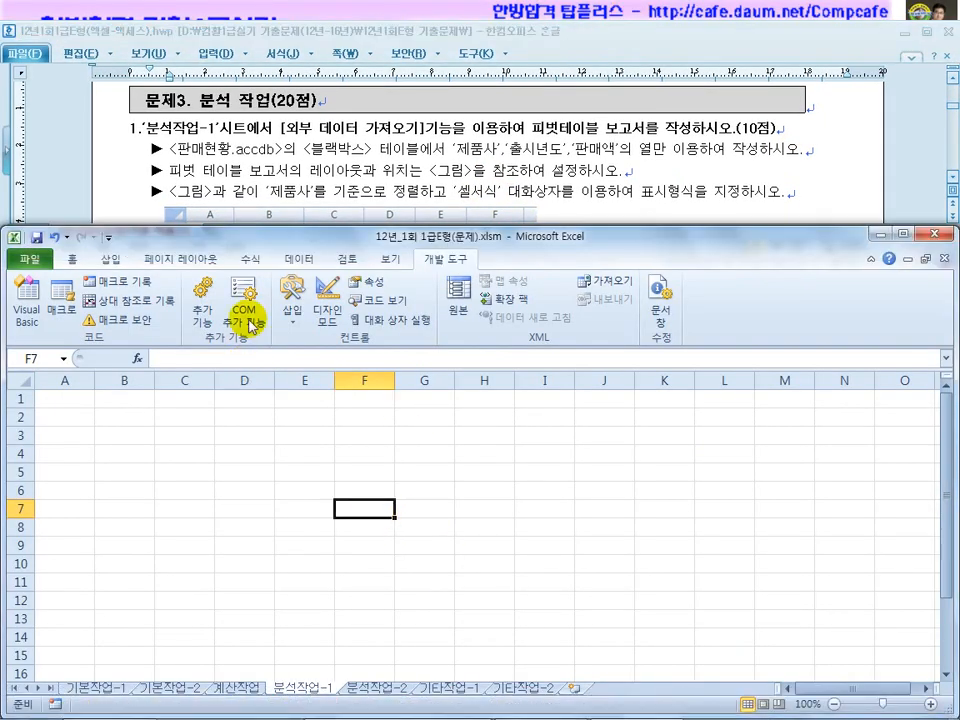
Start an external data import in Excel with Microsoft Query, using an Access database as the data source
click(298, 259)
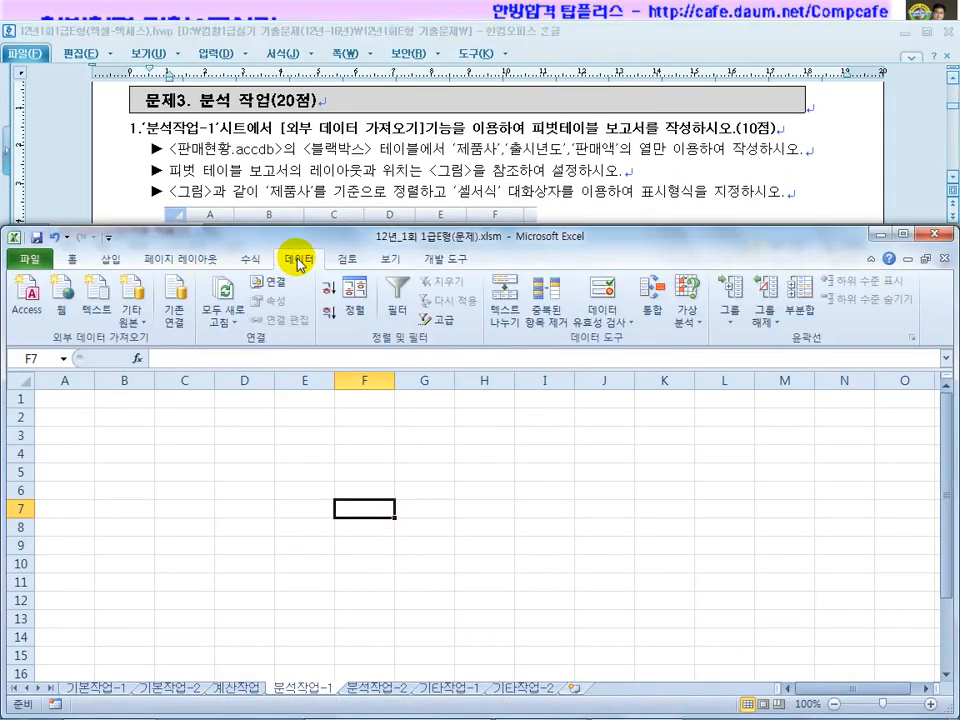
click(131, 312)
click(192, 518)
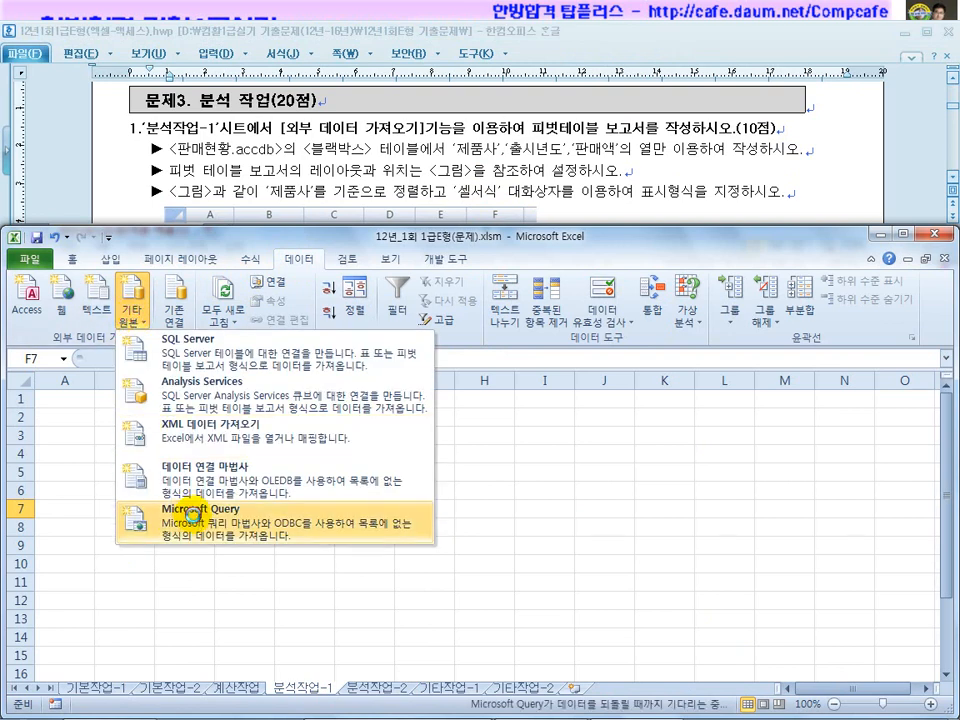
double_click(345, 359)
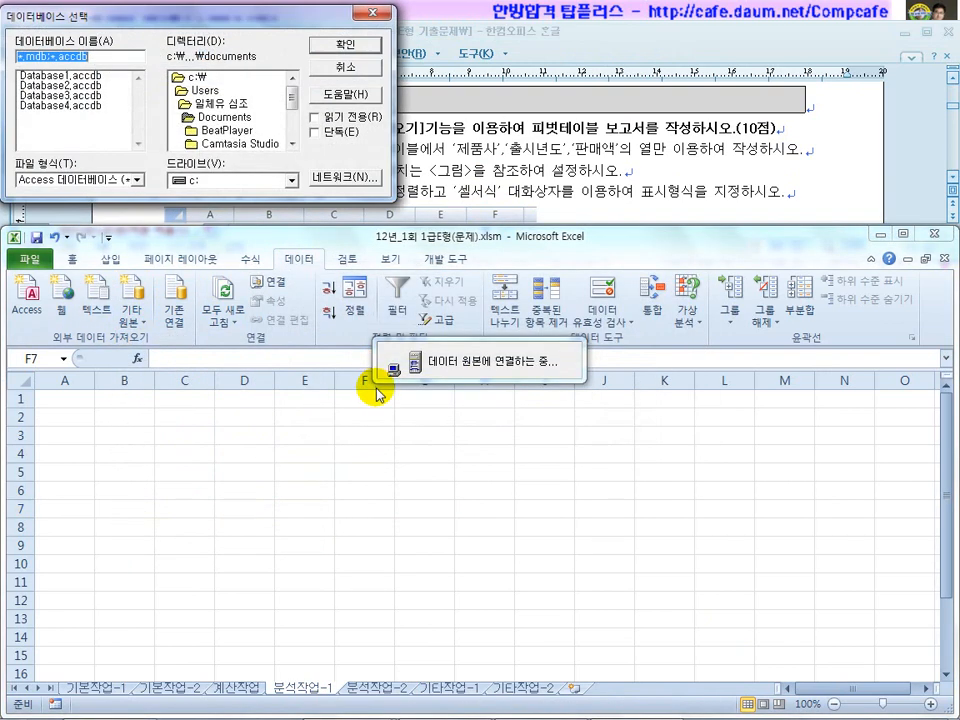
Open the 판매현황.accdb database from the c:\OA folder as the query's source
double_click(195, 79)
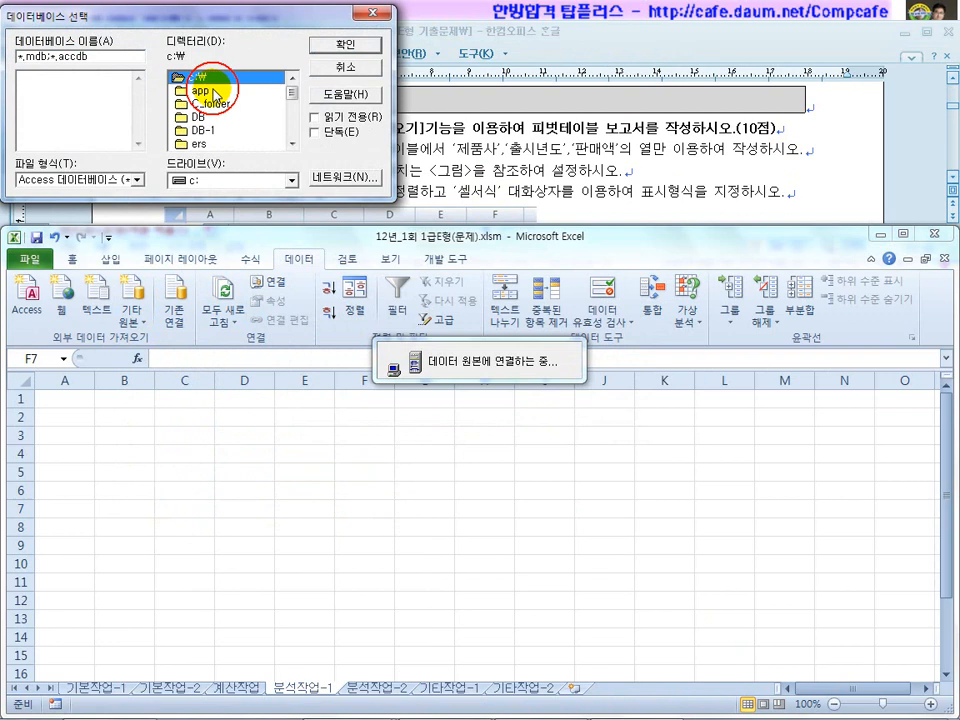
click(293, 145)
click(293, 145)
click(293, 145)
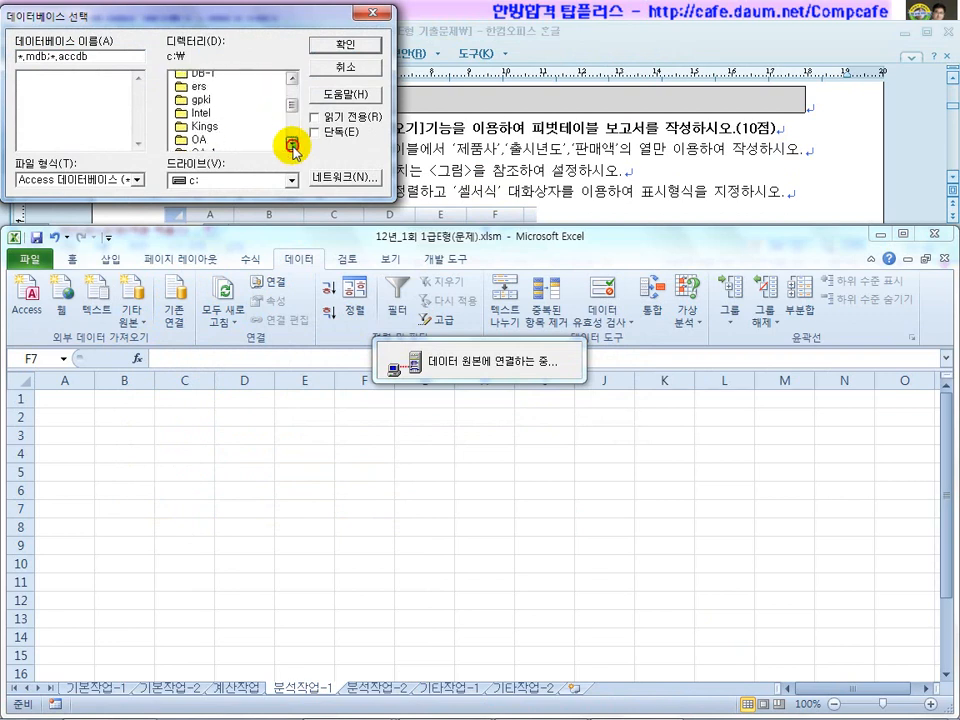
double_click(232, 130)
drag(241, 18, 491, 383)
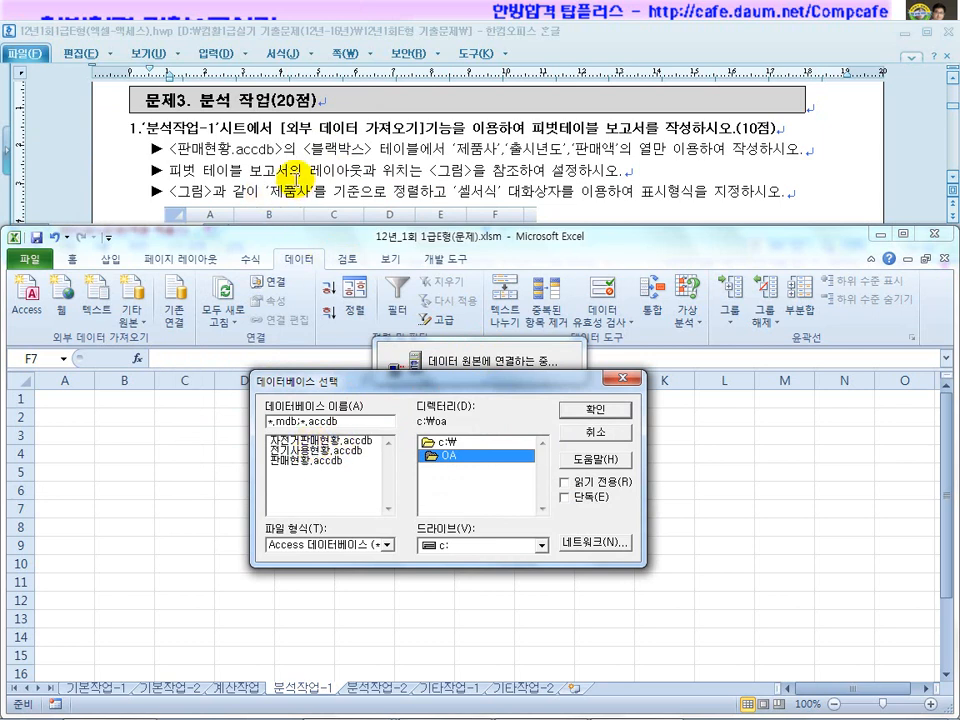
double_click(300, 461)
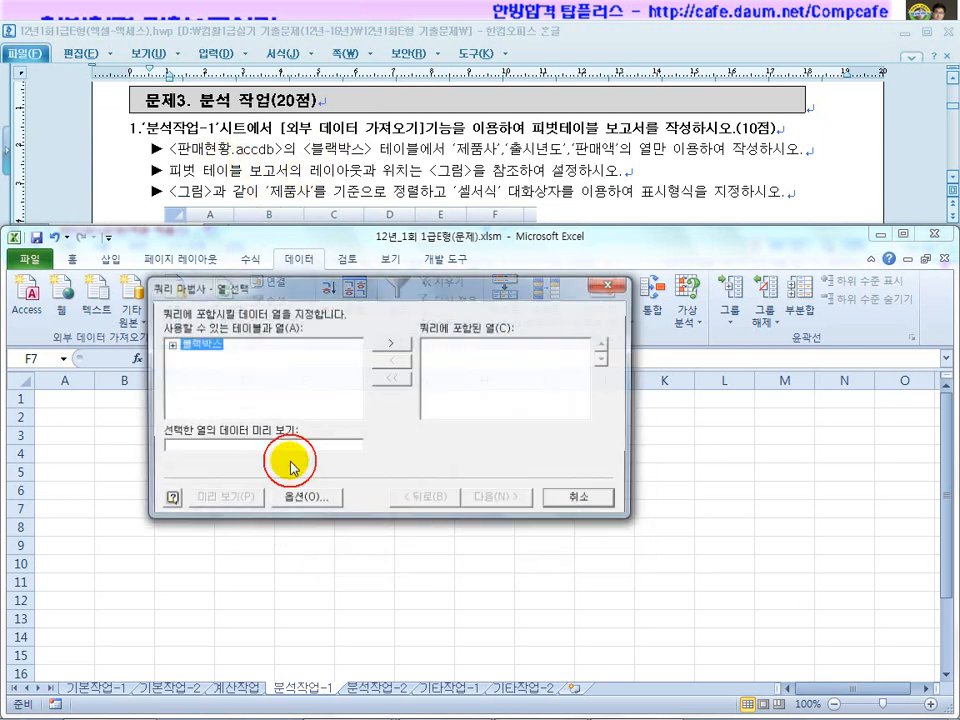
Add the 제품사, 출시년도 and 판매액 columns of the 블랙박스 table to the query
click(168, 345)
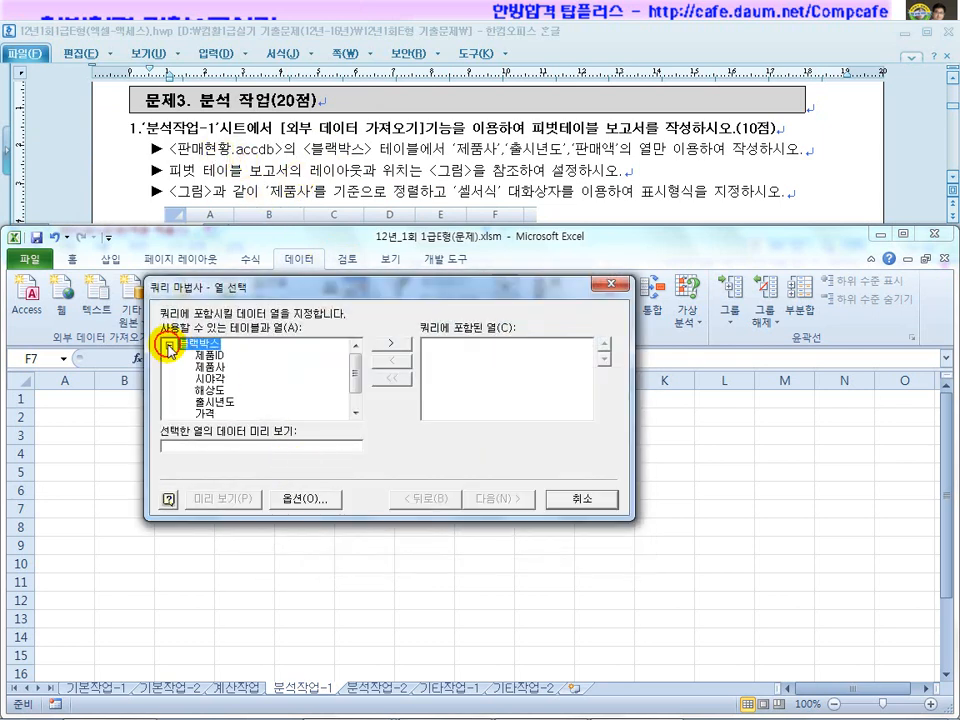
click(214, 369)
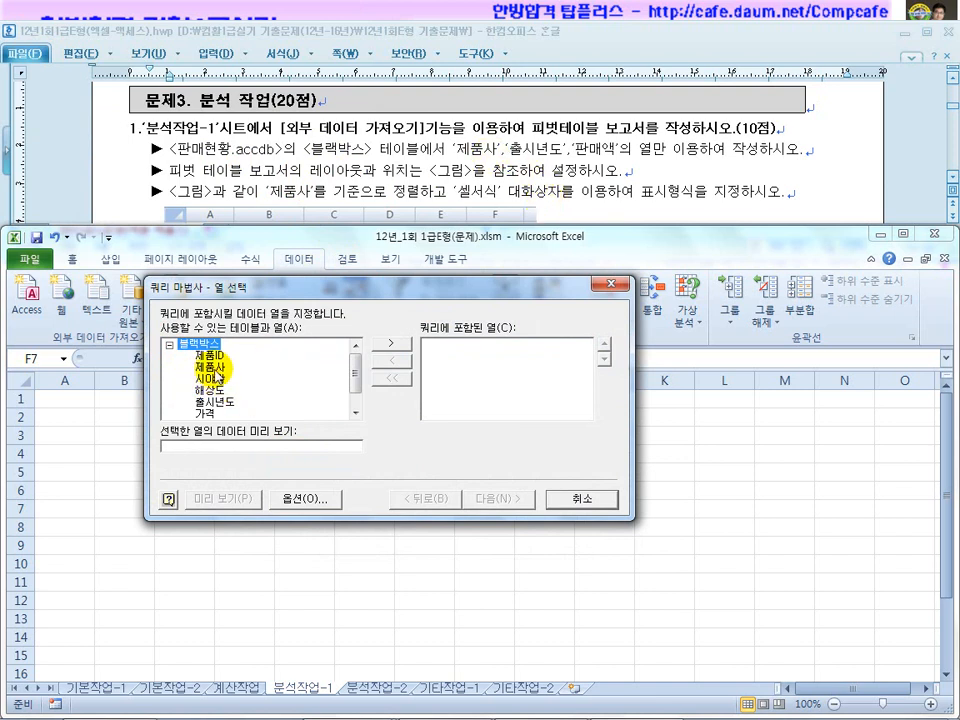
double_click(211, 368)
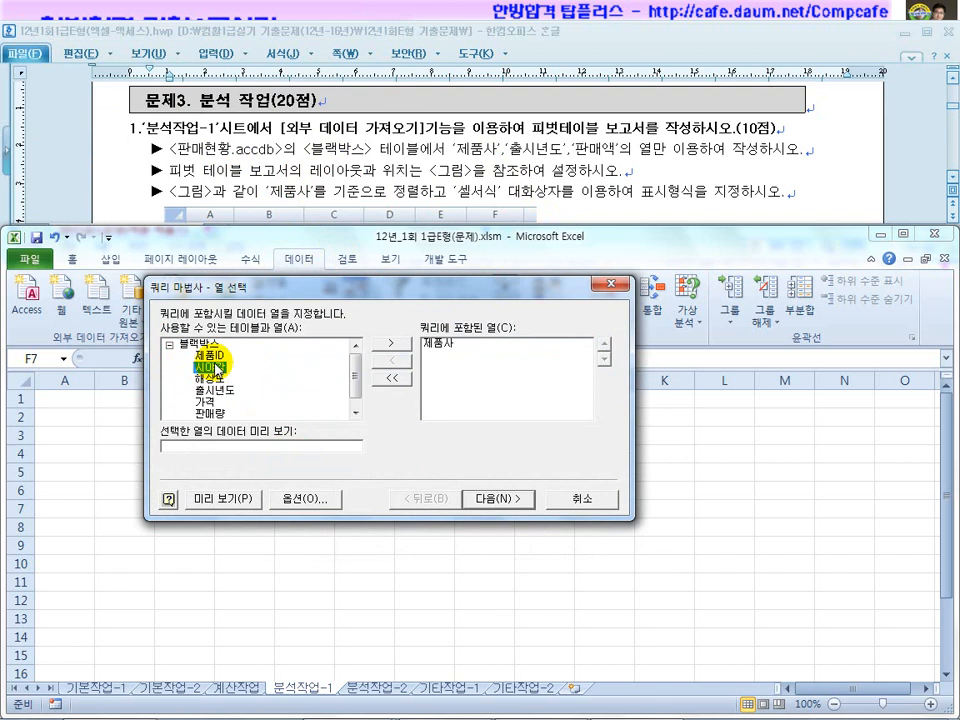
double_click(214, 390)
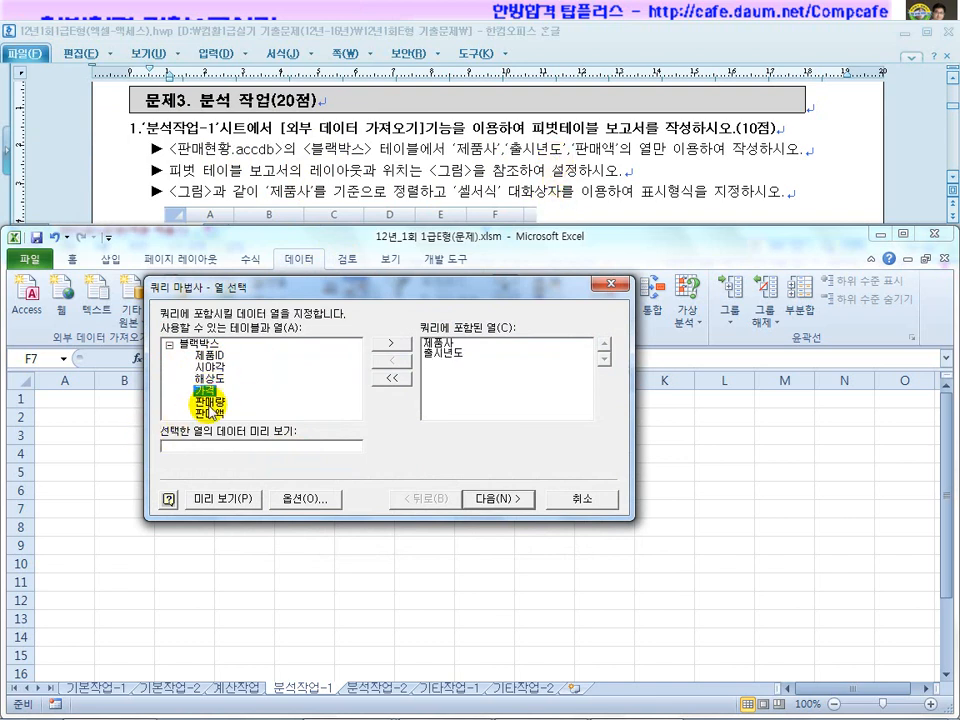
double_click(212, 412)
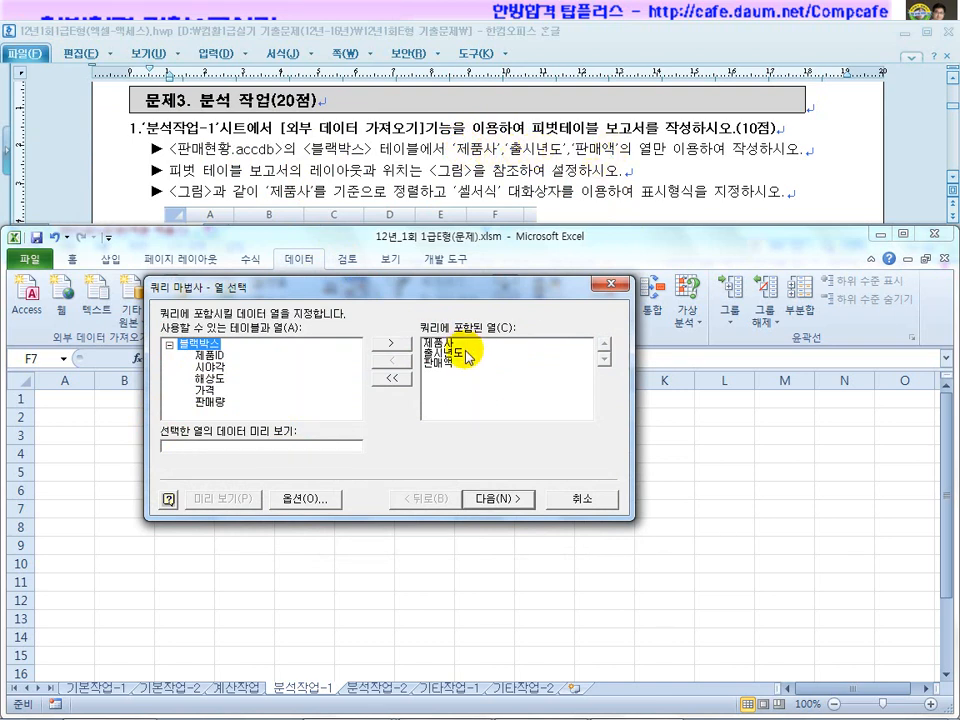
Proceed to the query wizard's final page without setting any filter conditions or sort order
click(493, 503)
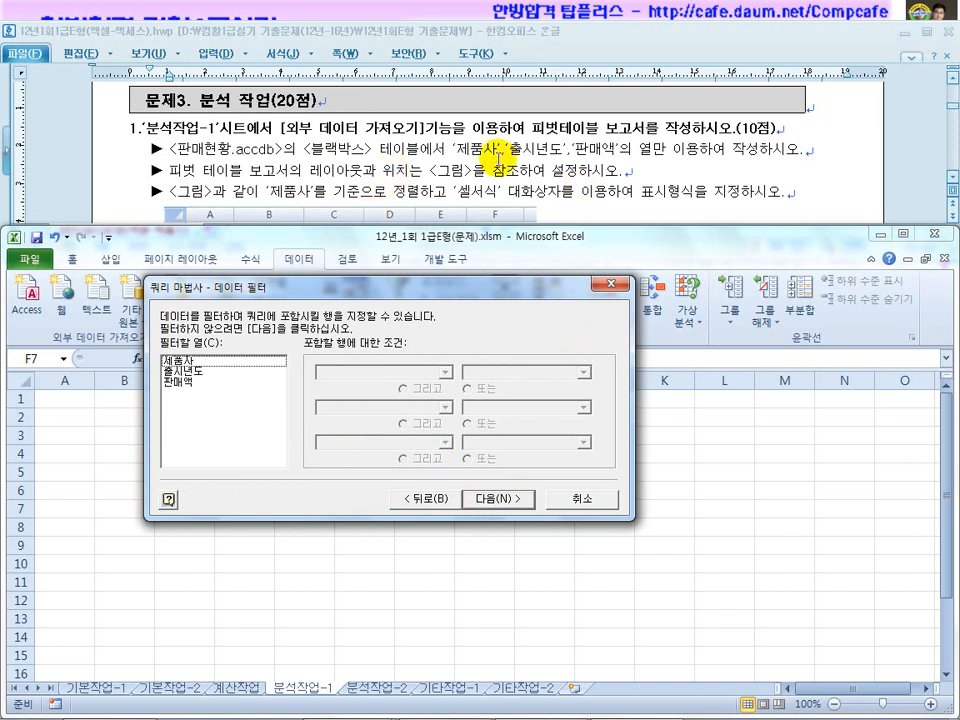
click(503, 498)
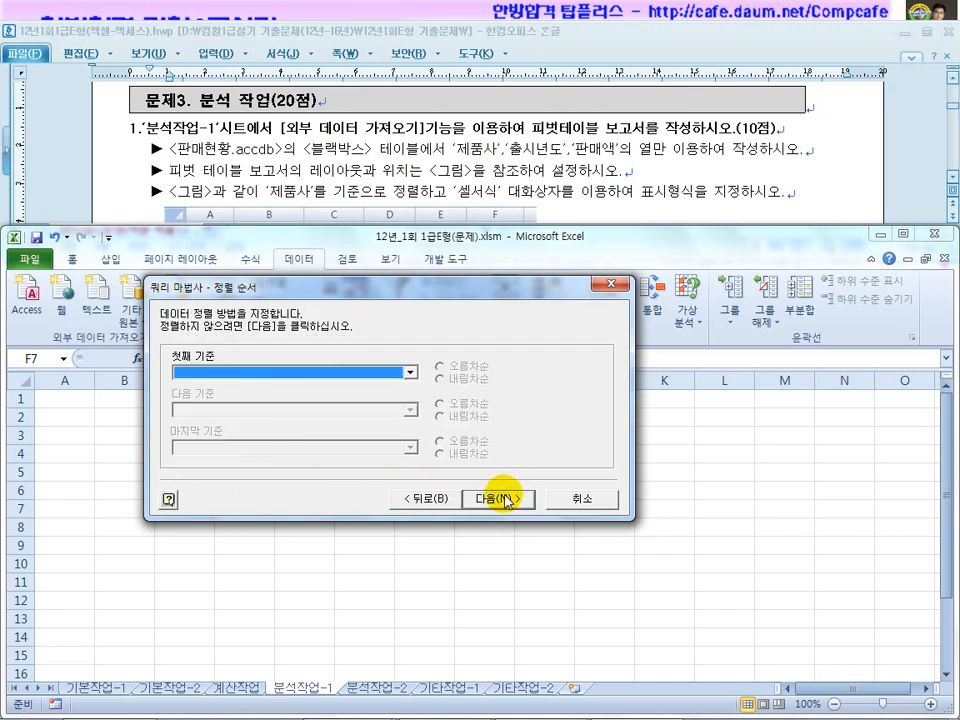
click(503, 498)
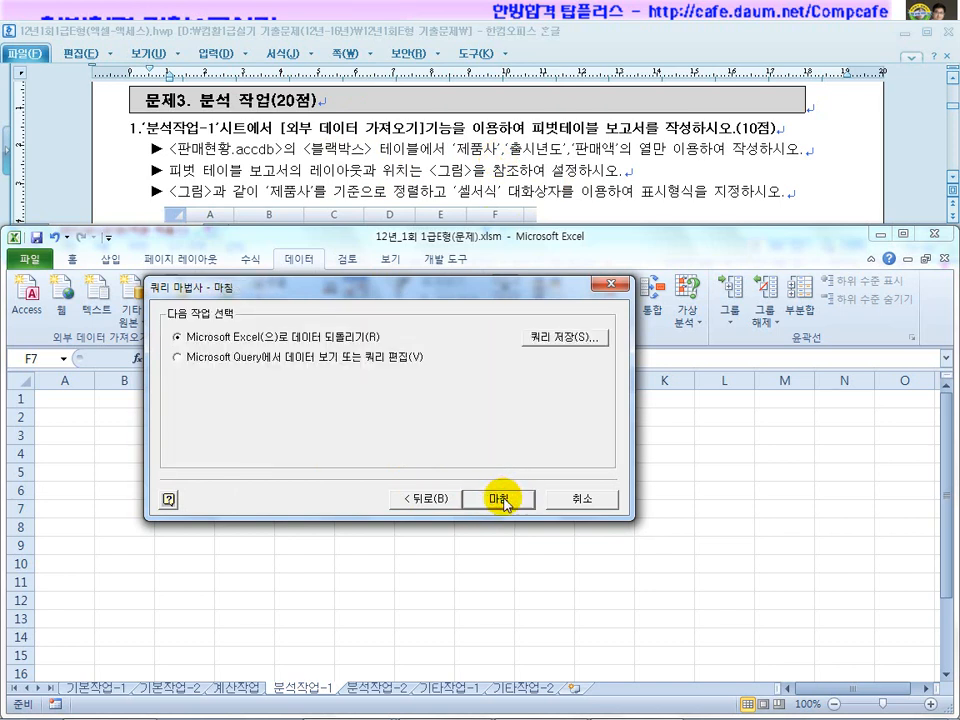
Return the query data to Excel as a PivotTable report at cell B2 of the existing 분석작업-1 worksheet
click(503, 499)
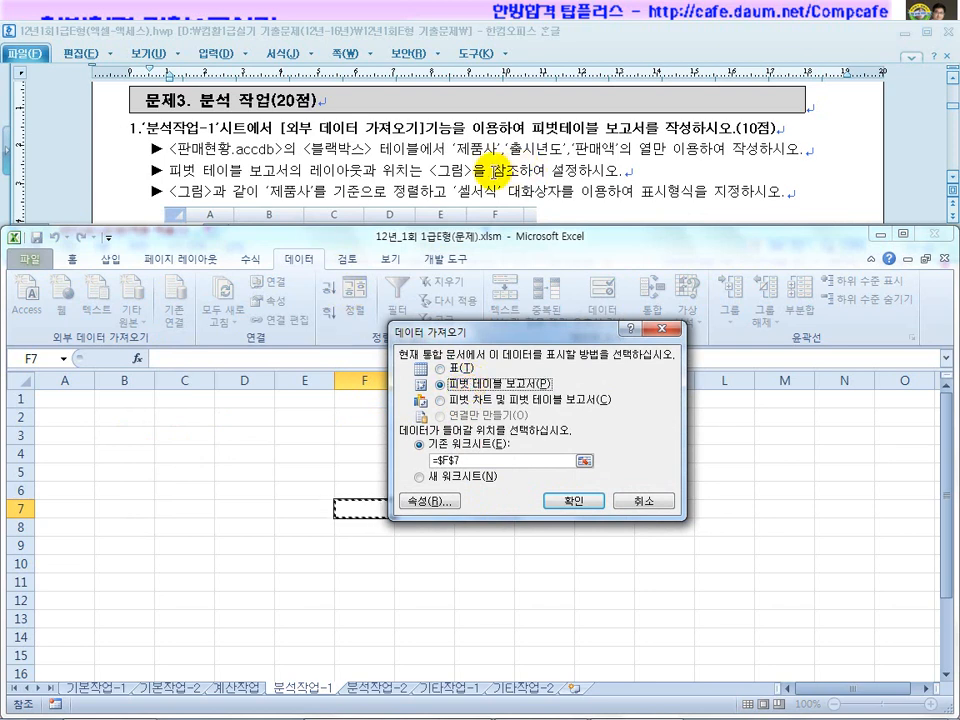
click(555, 160)
scroll(533, 165, down, 2)
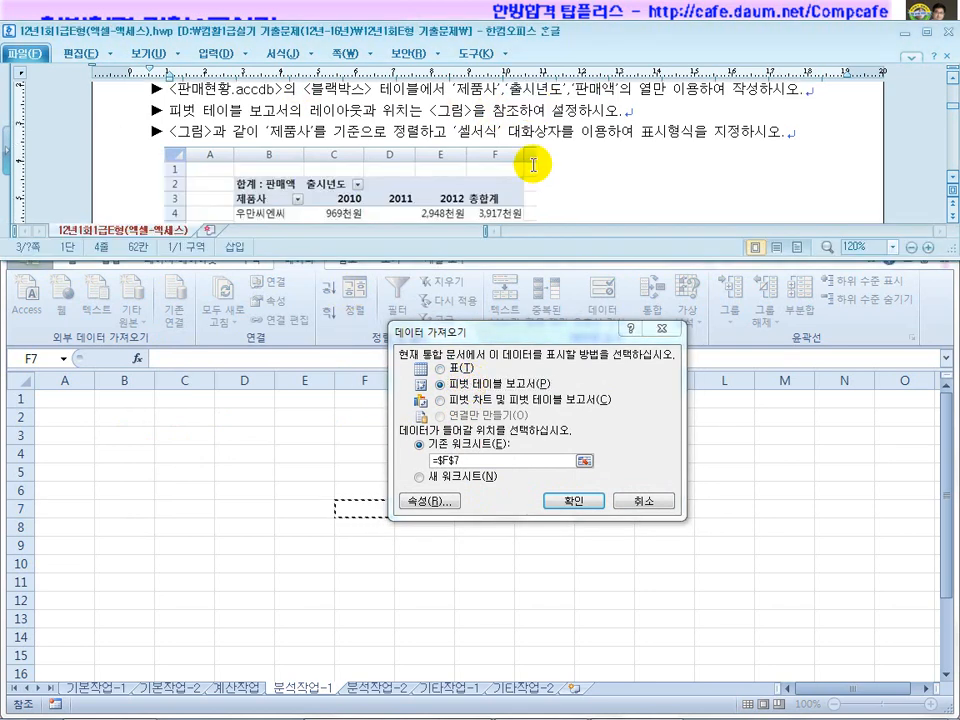
scroll(533, 165, down, 2)
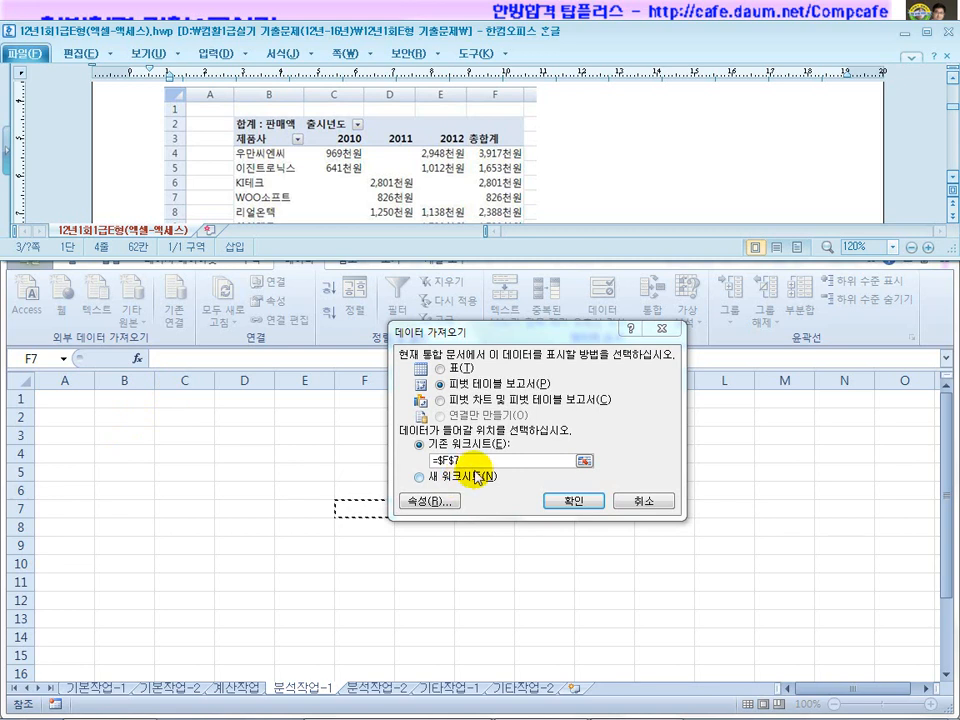
click(468, 461)
drag(468, 461, 439, 459)
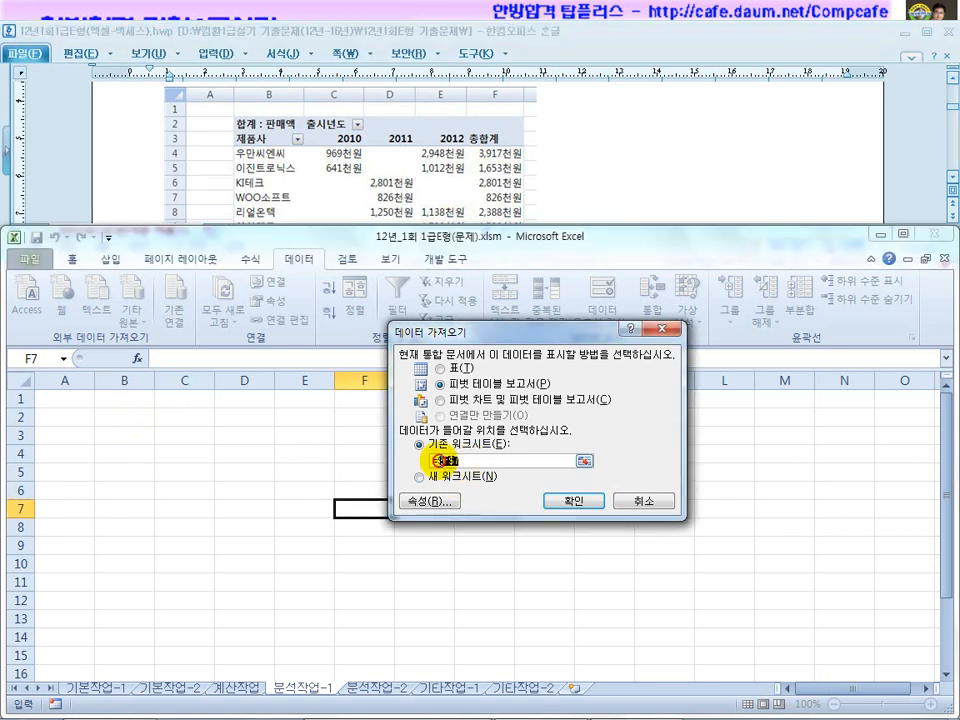
click(133, 424)
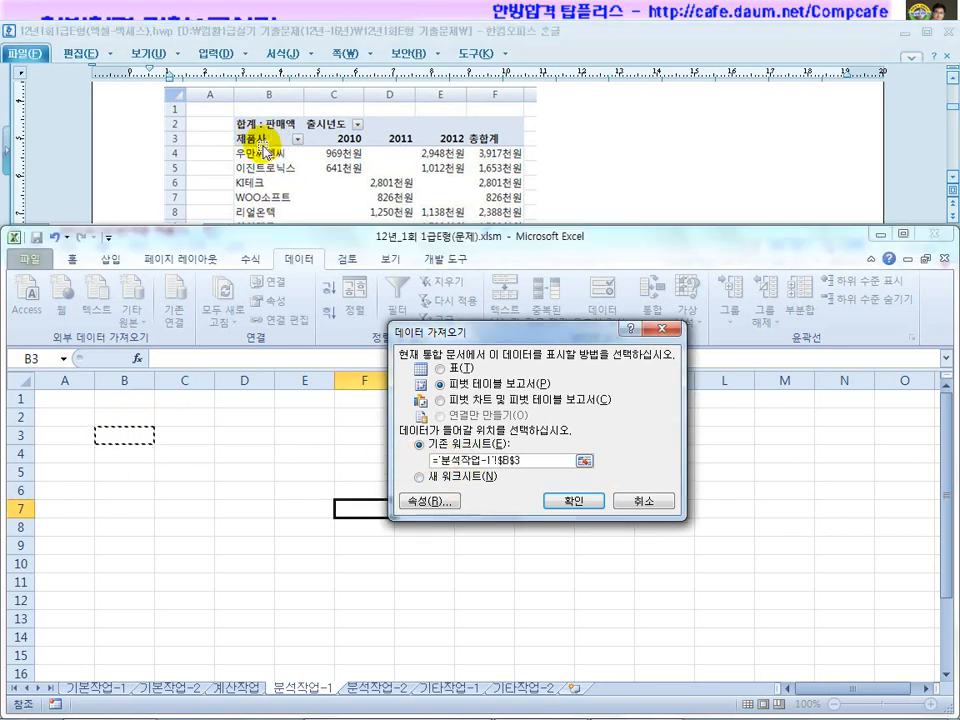
click(146, 423)
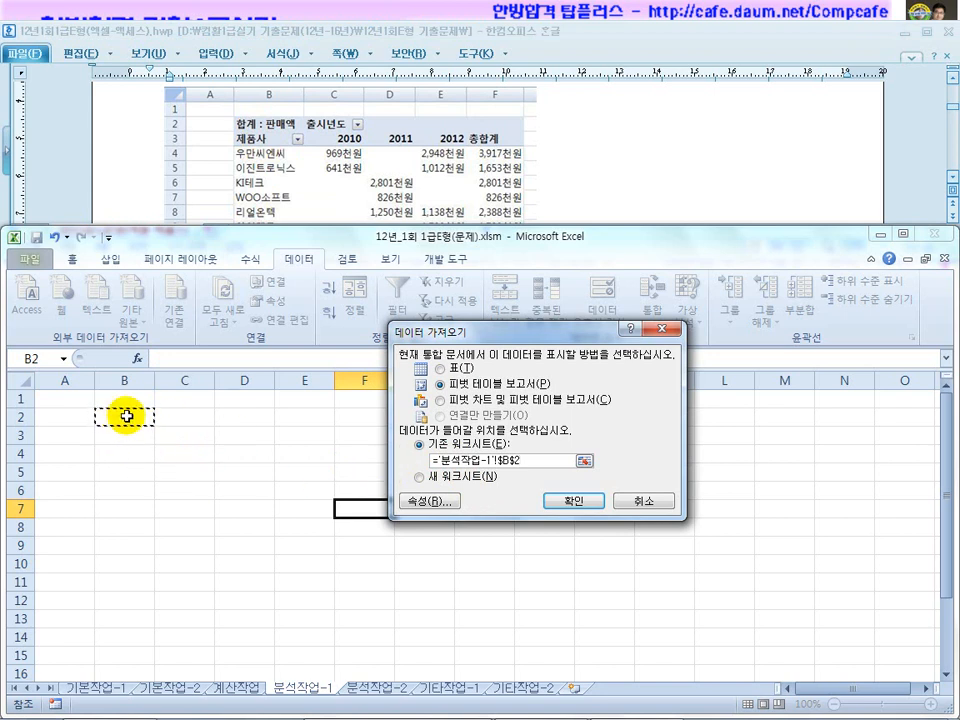
click(568, 501)
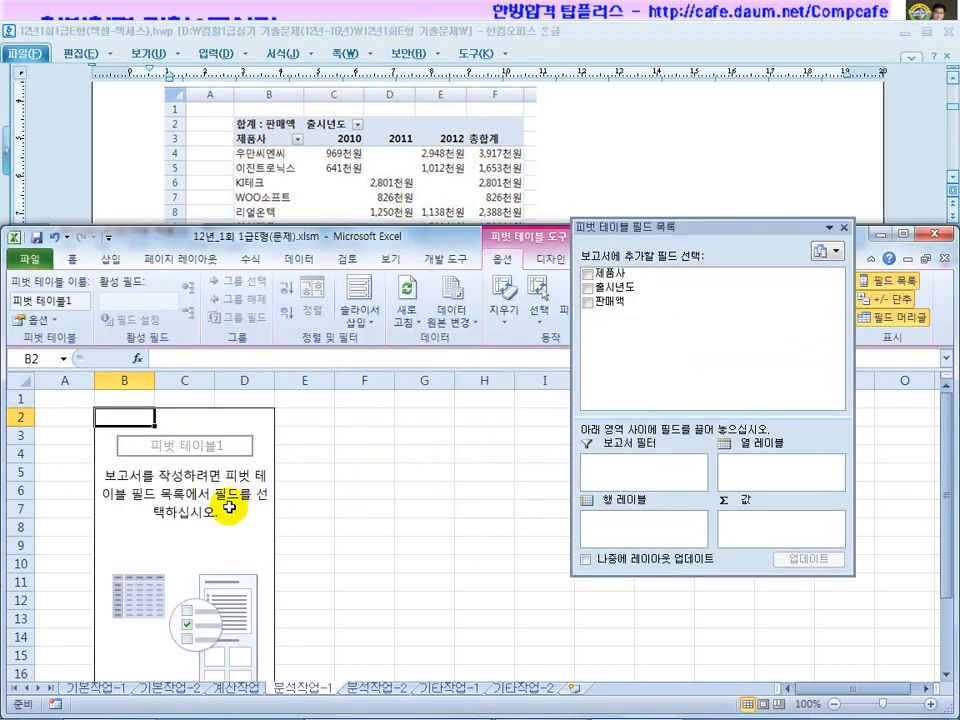
Examine the pivot table instructions and reference picture in the exam document for the row, column and value layout
click(621, 189)
scroll(621, 190, up, 3)
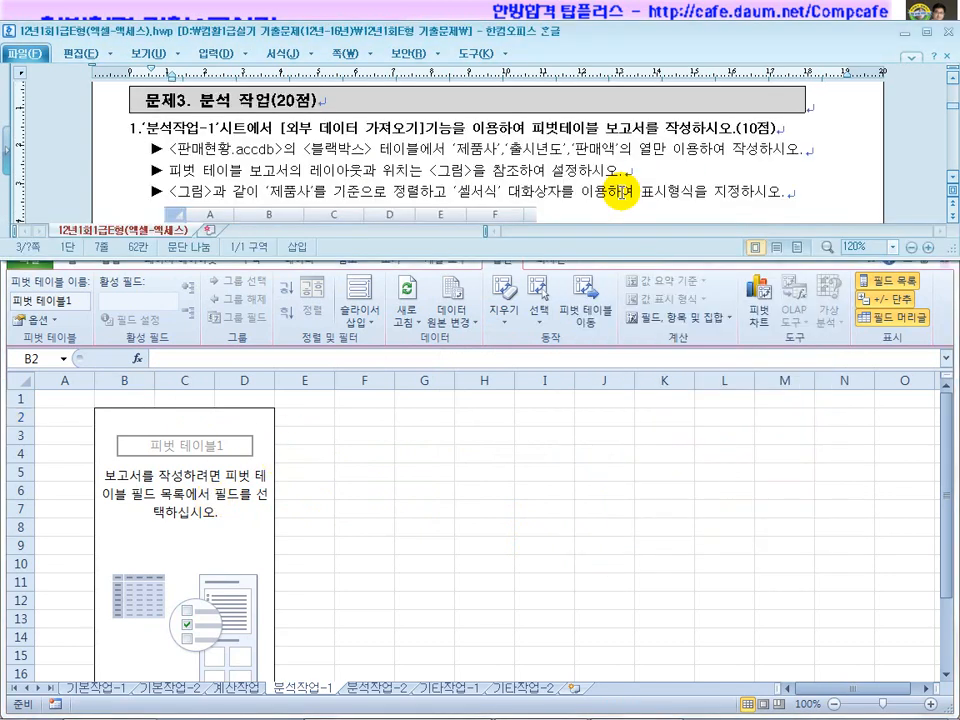
click(268, 510)
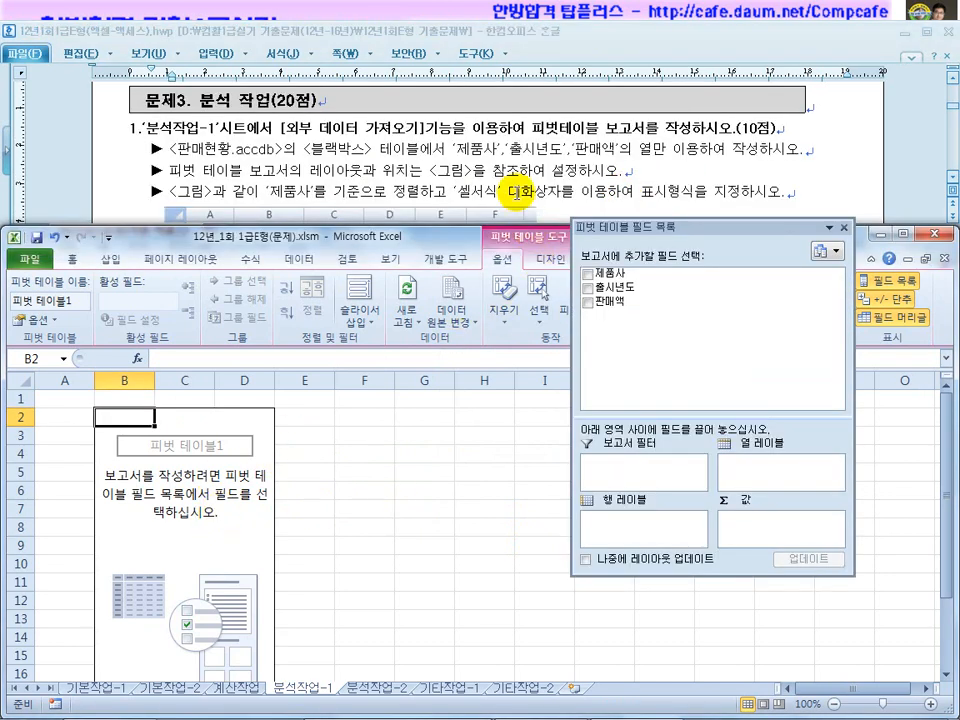
drag(290, 171, 371, 171)
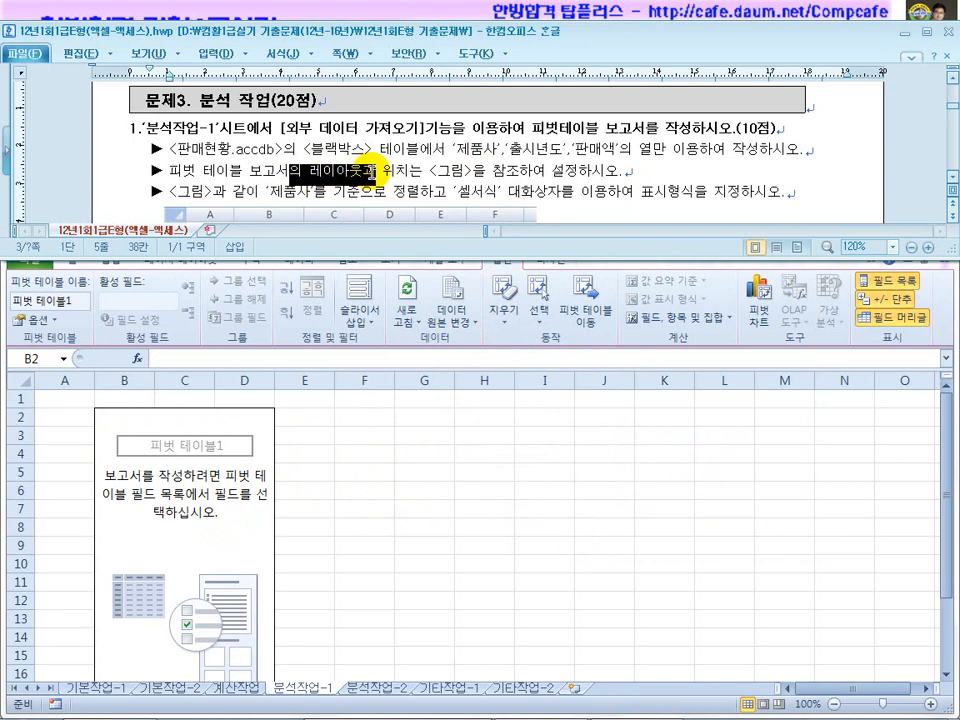
scroll(490, 205, down, 3)
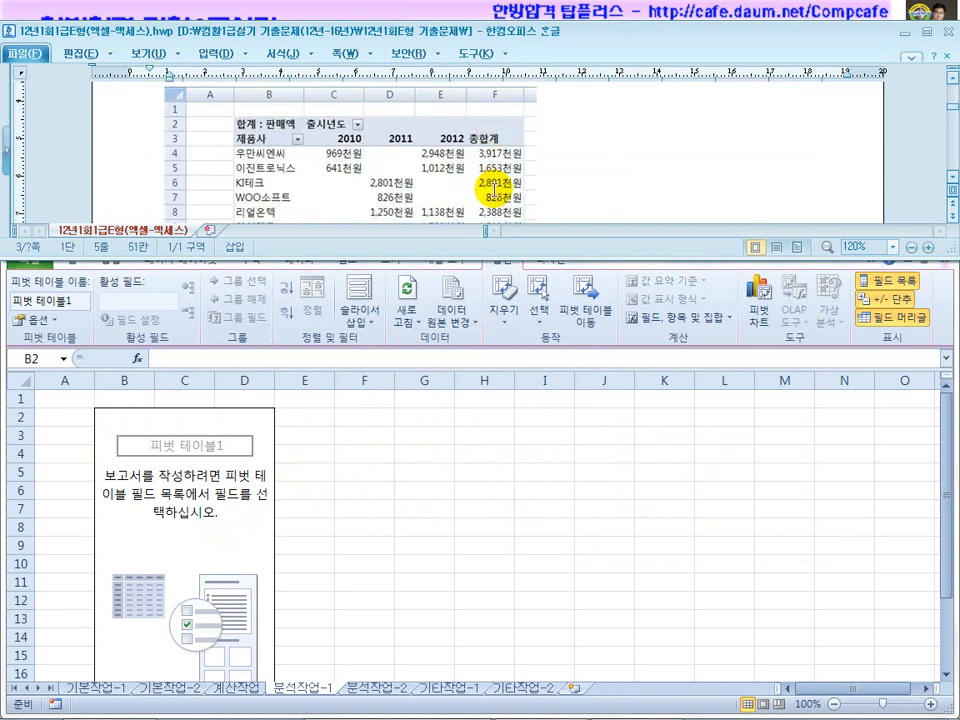
scroll(493, 192, down, 2)
scroll(491, 185, up, 2)
click(584, 42)
double_click(584, 42)
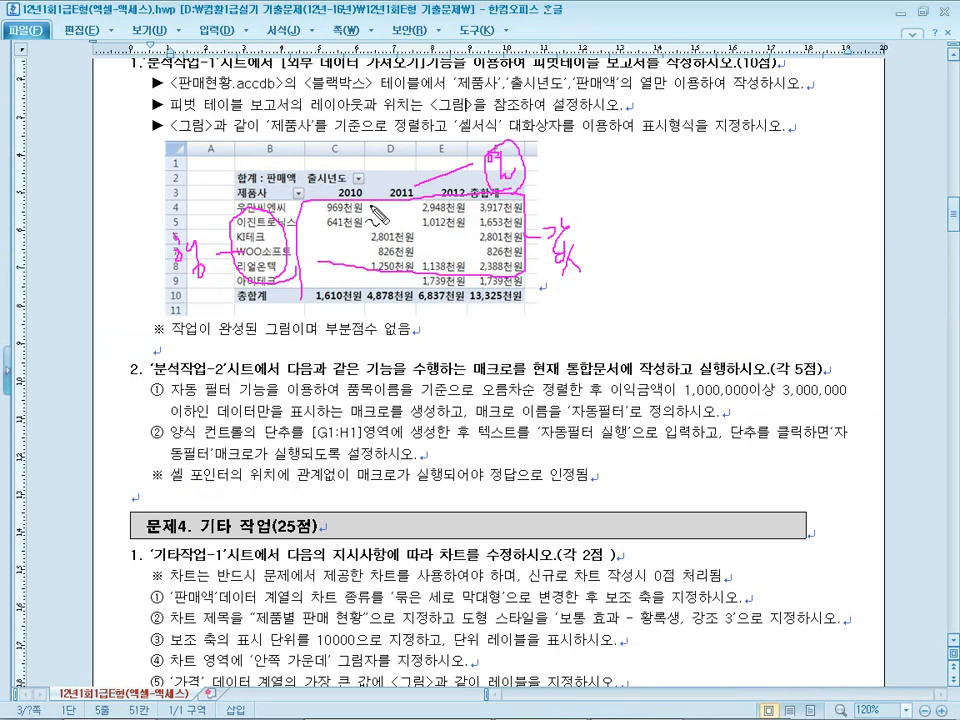
key(Escape)
double_click(590, 14)
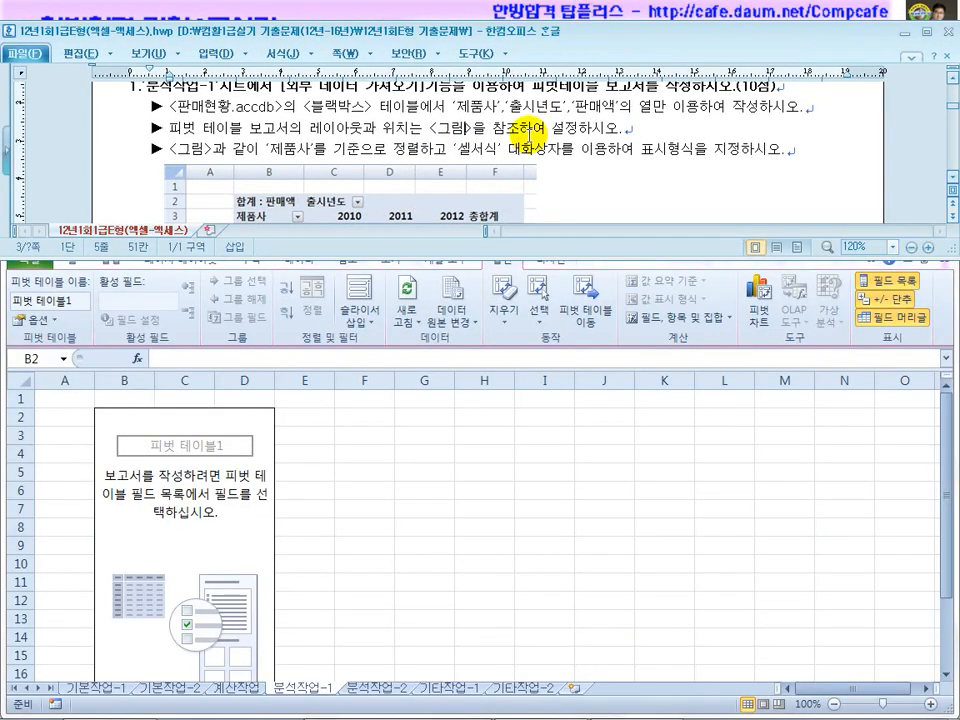
scroll(952, 185, down, 2)
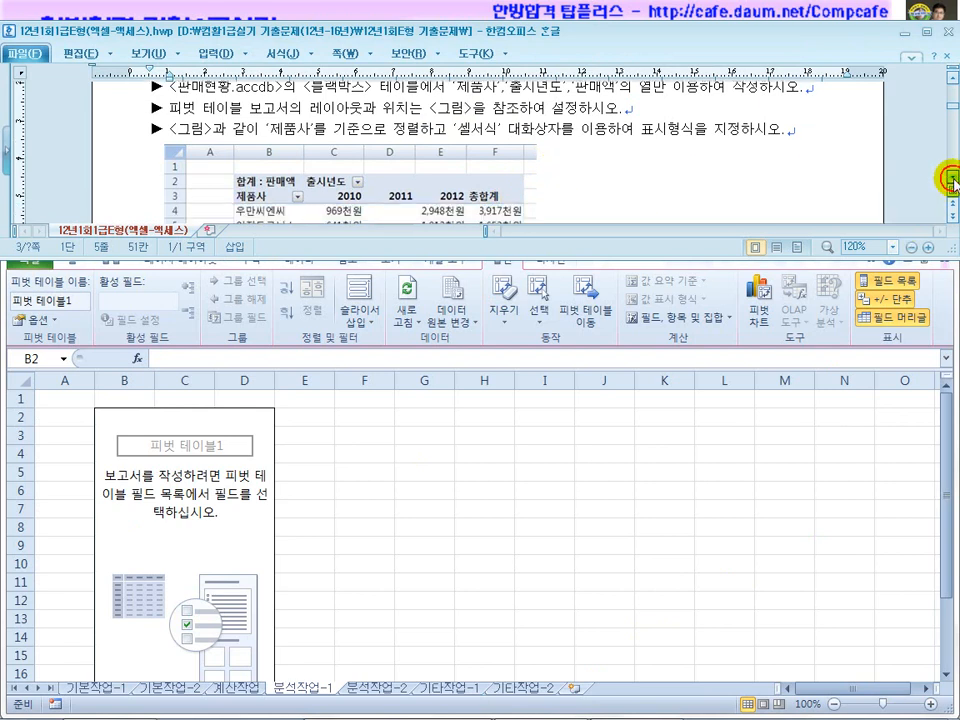
Move the PivotTable field list next to the empty pivot table, and hide and redisplay it
click(218, 479)
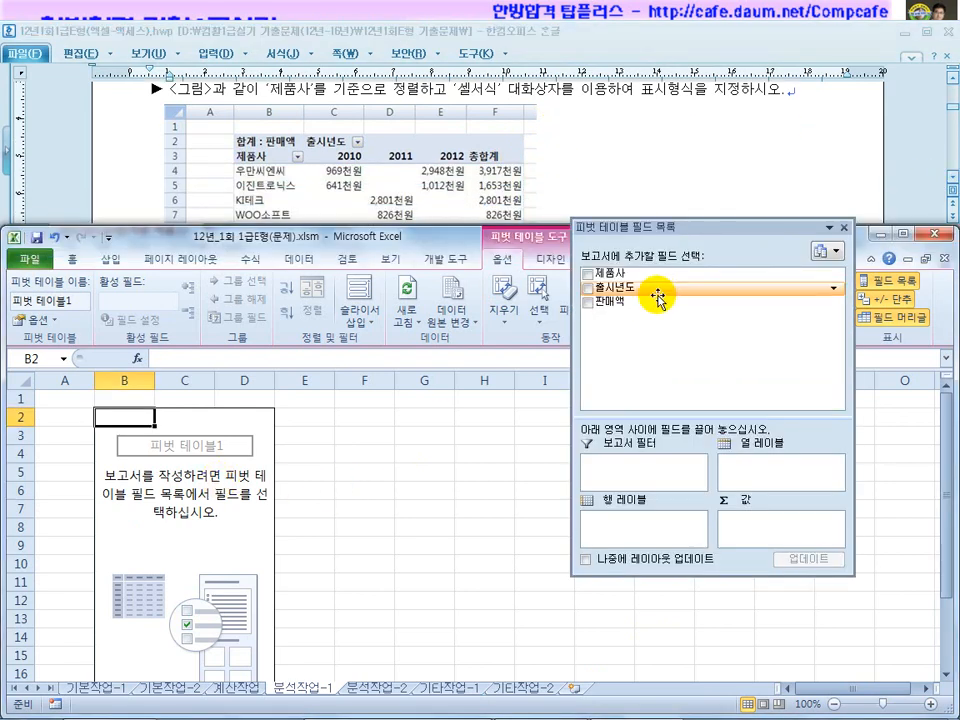
drag(696, 228, 415, 367)
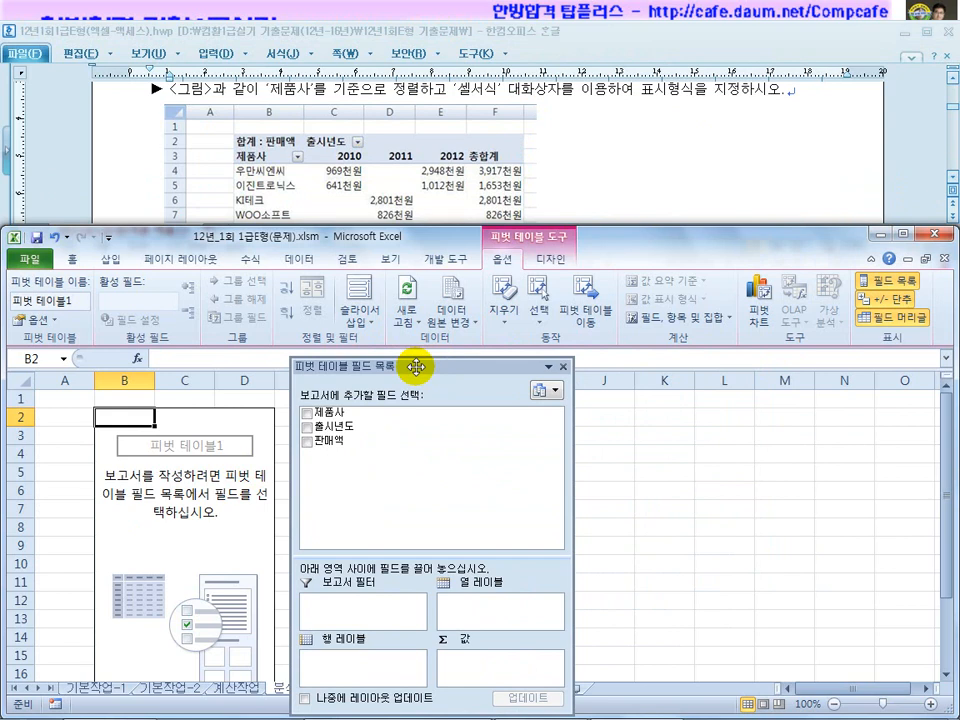
click(562, 366)
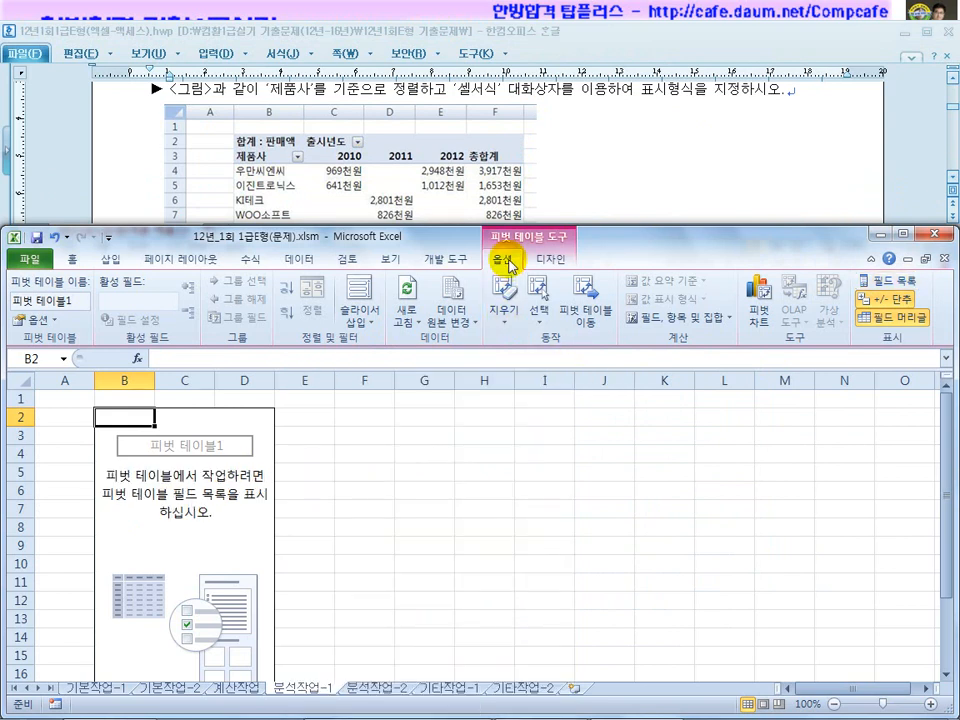
click(875, 285)
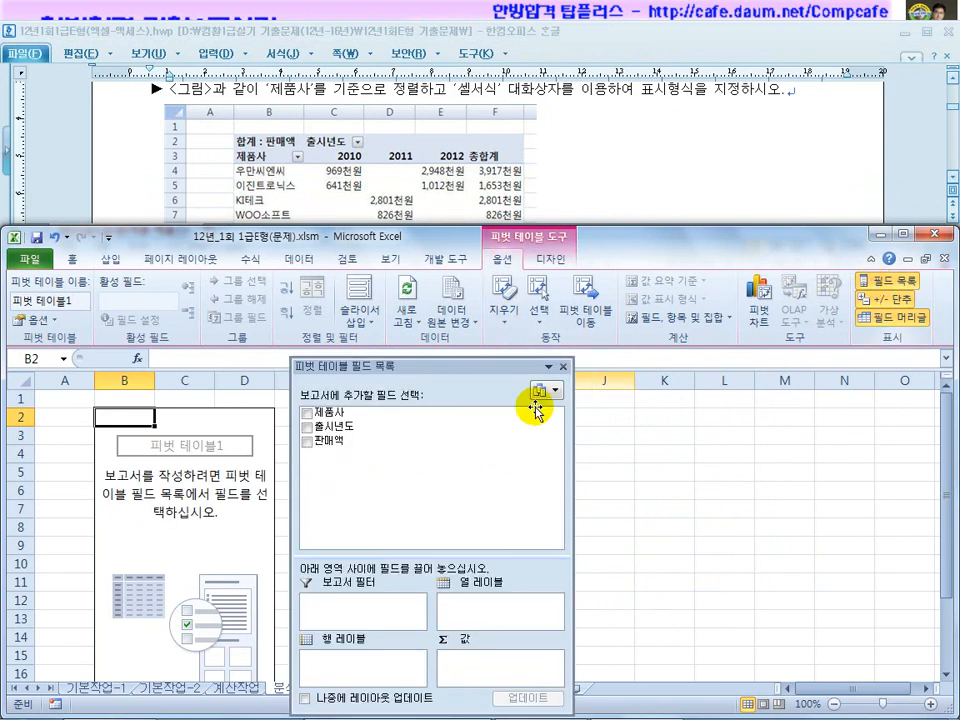
Lay out the pivot table with 제품사 as row labels, 출시년도 as column labels and 판매액 as values
drag(320, 413, 357, 663)
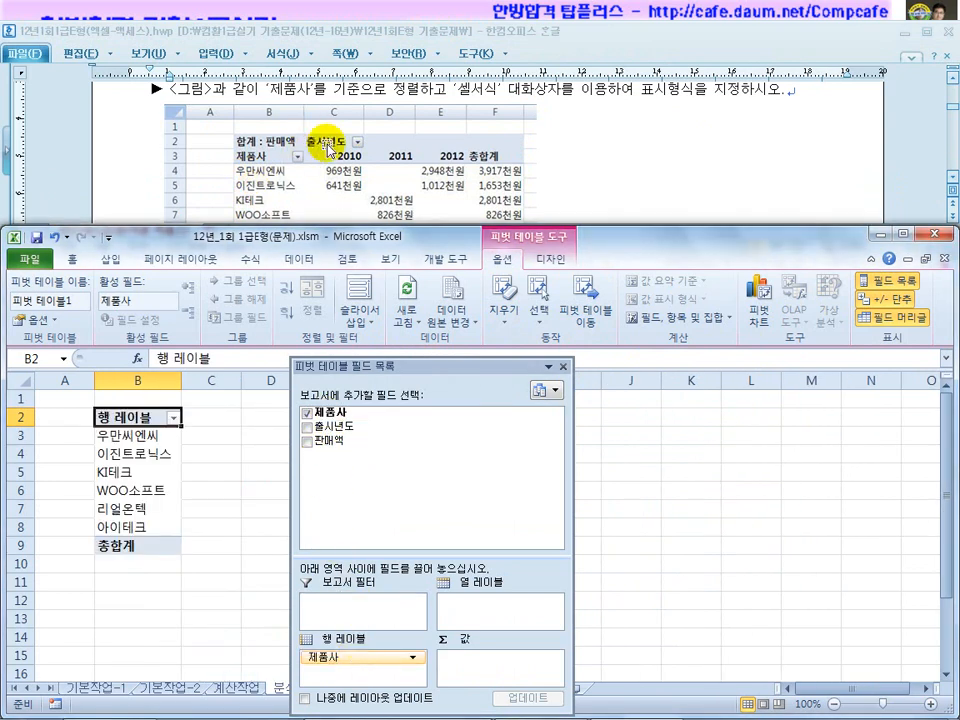
drag(343, 426, 470, 618)
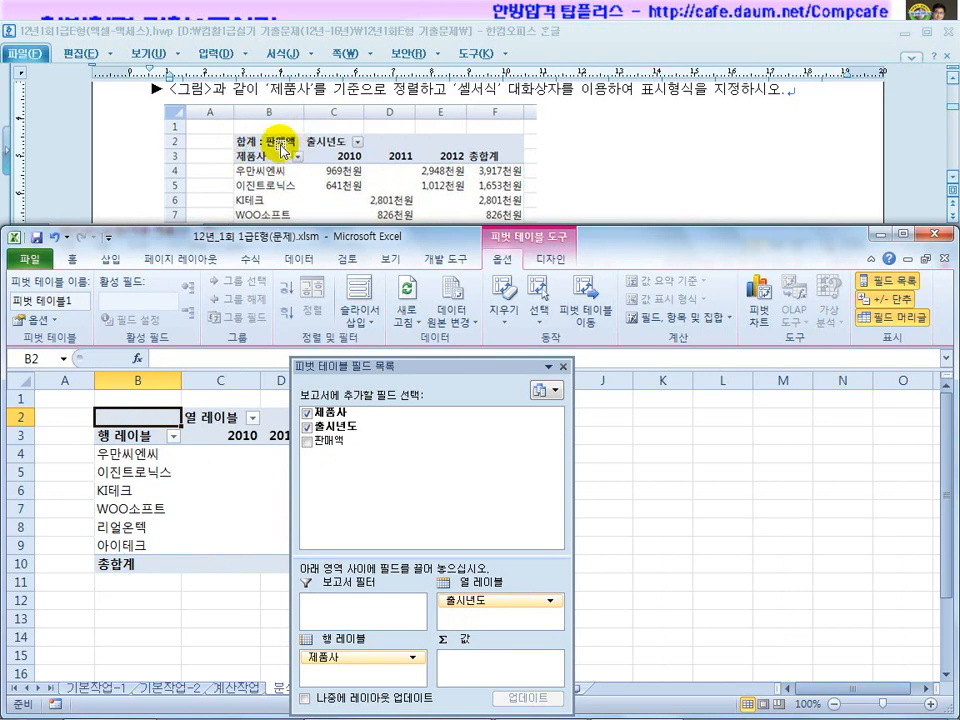
drag(333, 450, 473, 670)
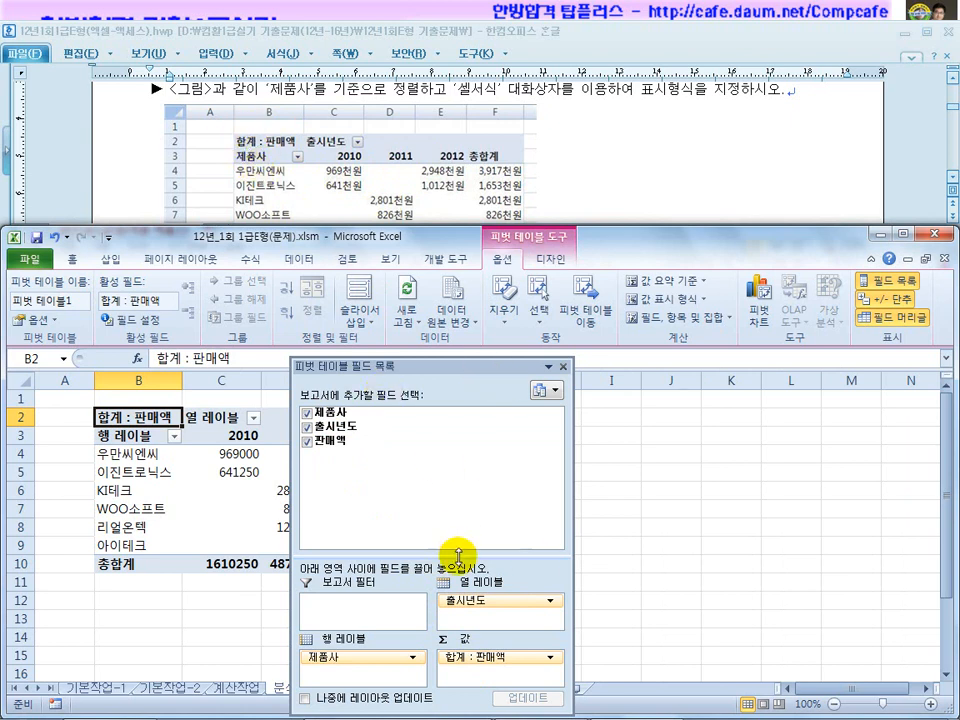
Set the 판매액 value field to be summarized by 합계
drag(456, 561, 467, 486)
click(548, 620)
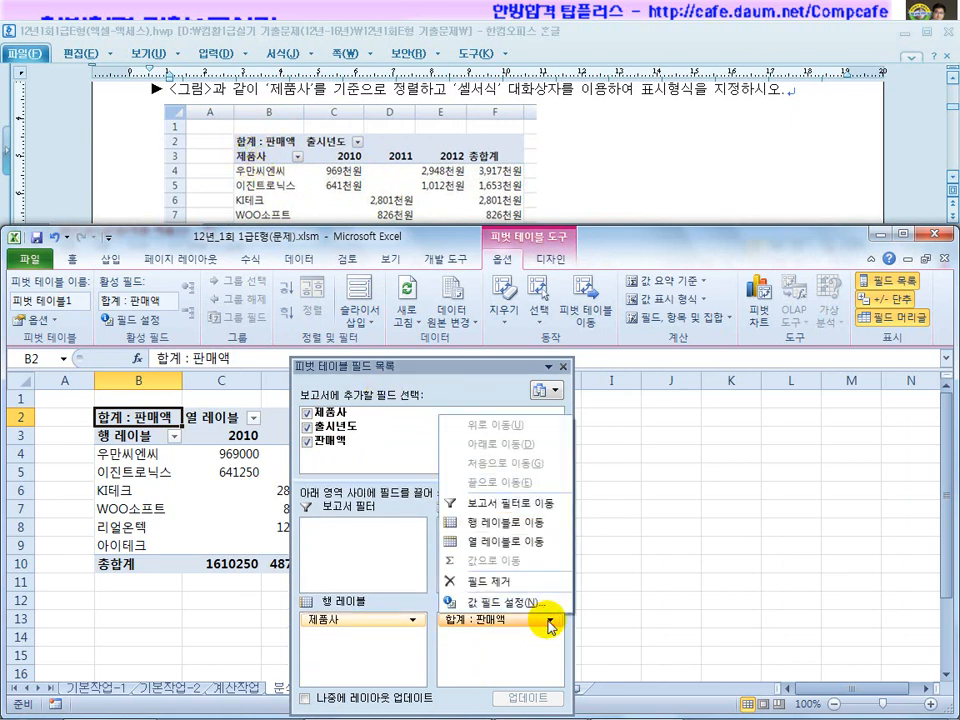
click(527, 604)
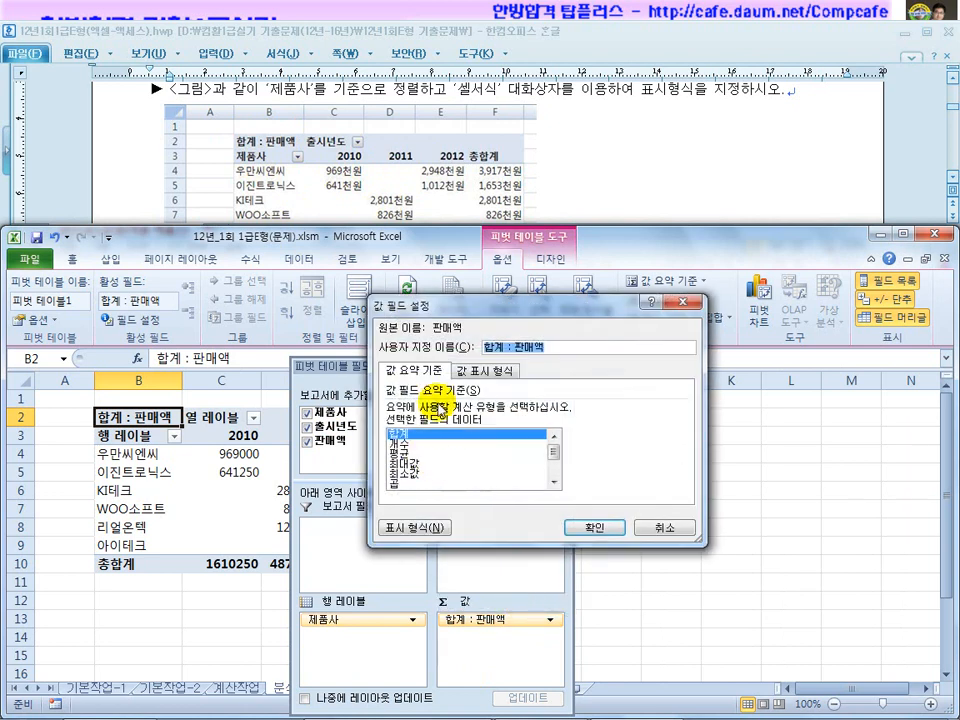
click(402, 454)
click(402, 444)
click(401, 435)
click(405, 475)
click(400, 437)
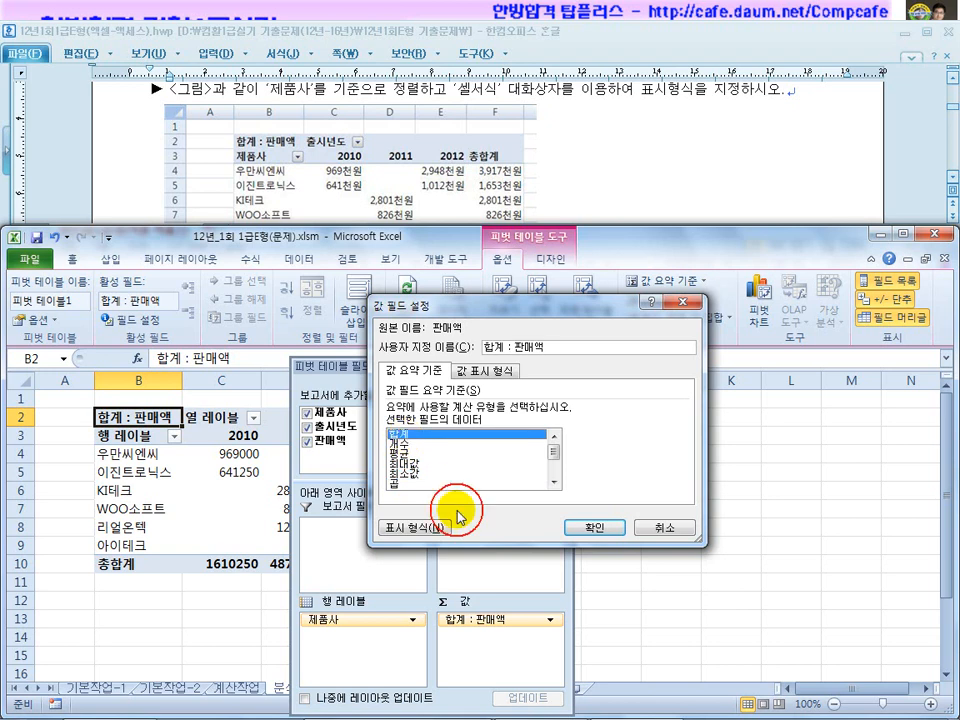
click(590, 527)
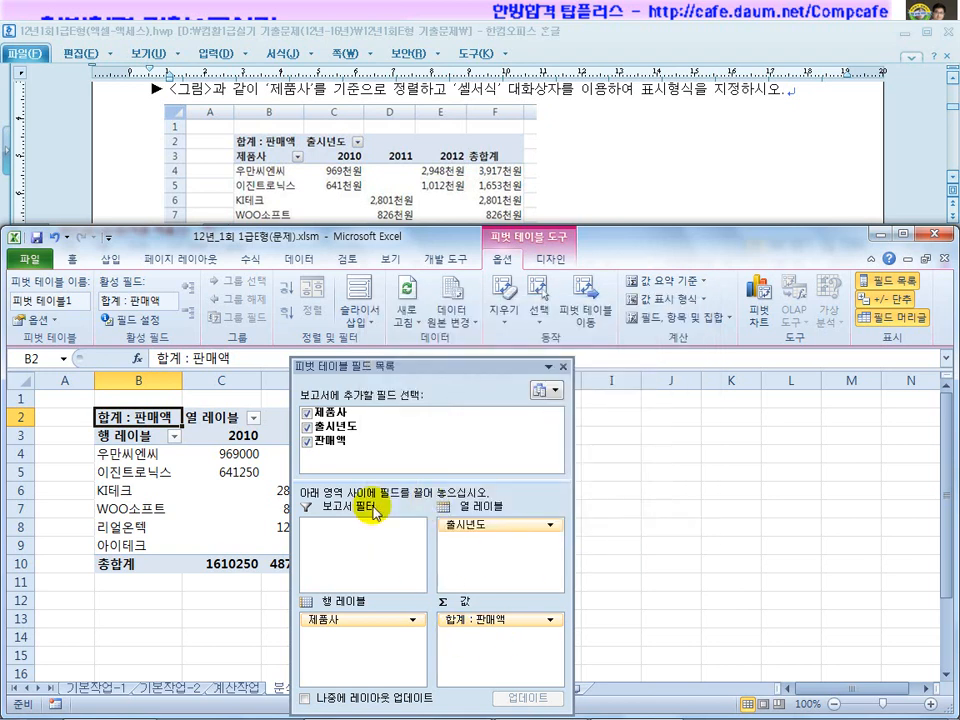
Move the field list clear of the pivot table and compare its layout with the reference picture in the exam document
drag(419, 366, 604, 370)
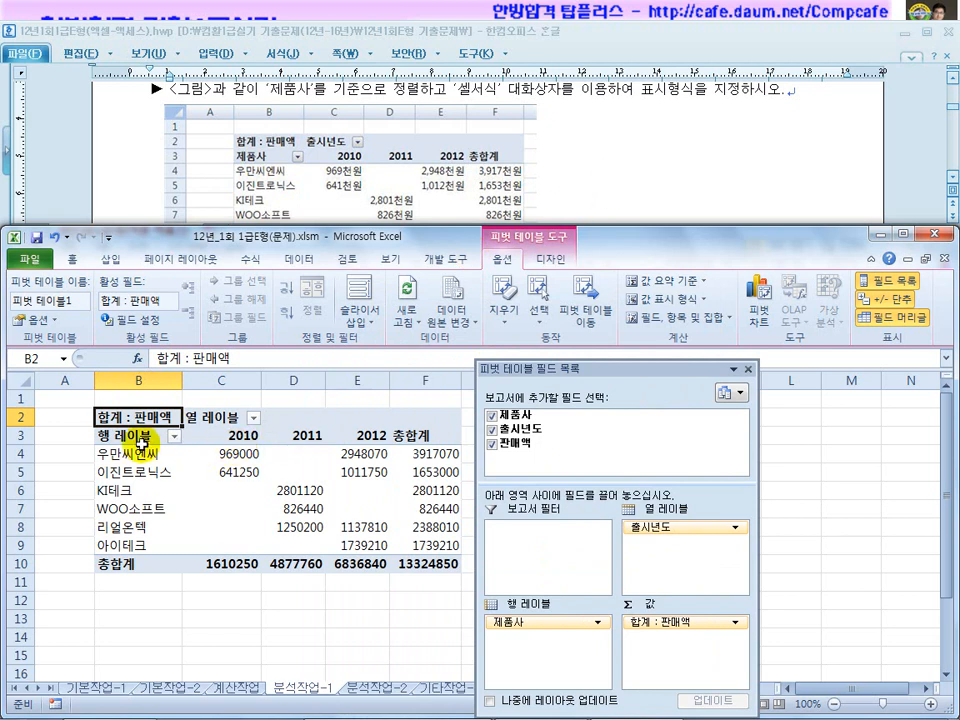
click(615, 161)
scroll(580, 190, up, 1)
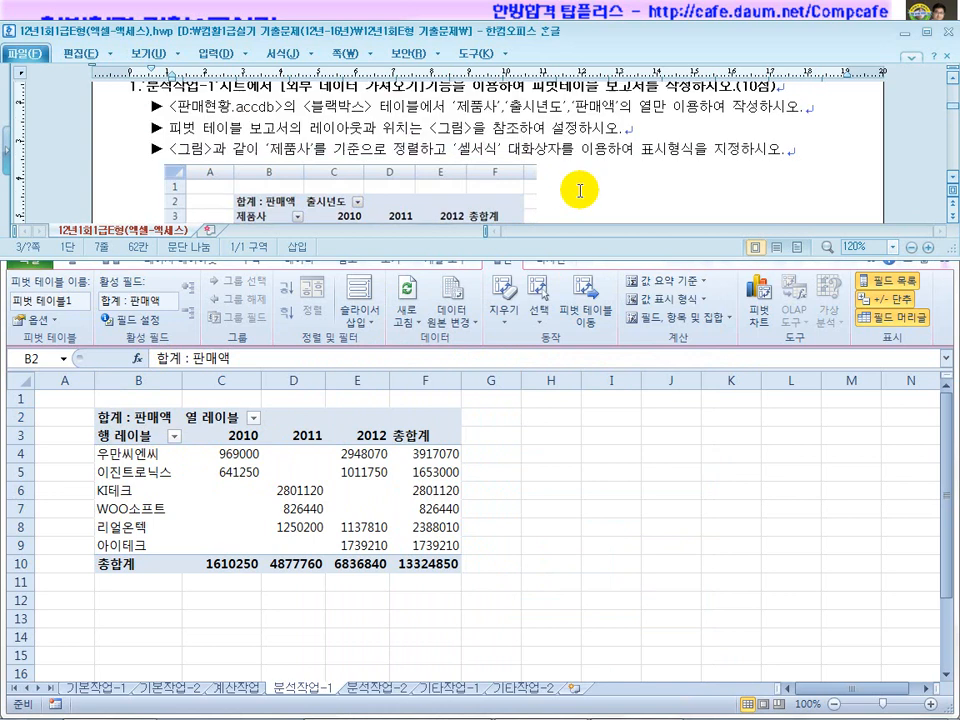
drag(336, 128, 477, 128)
click(357, 458)
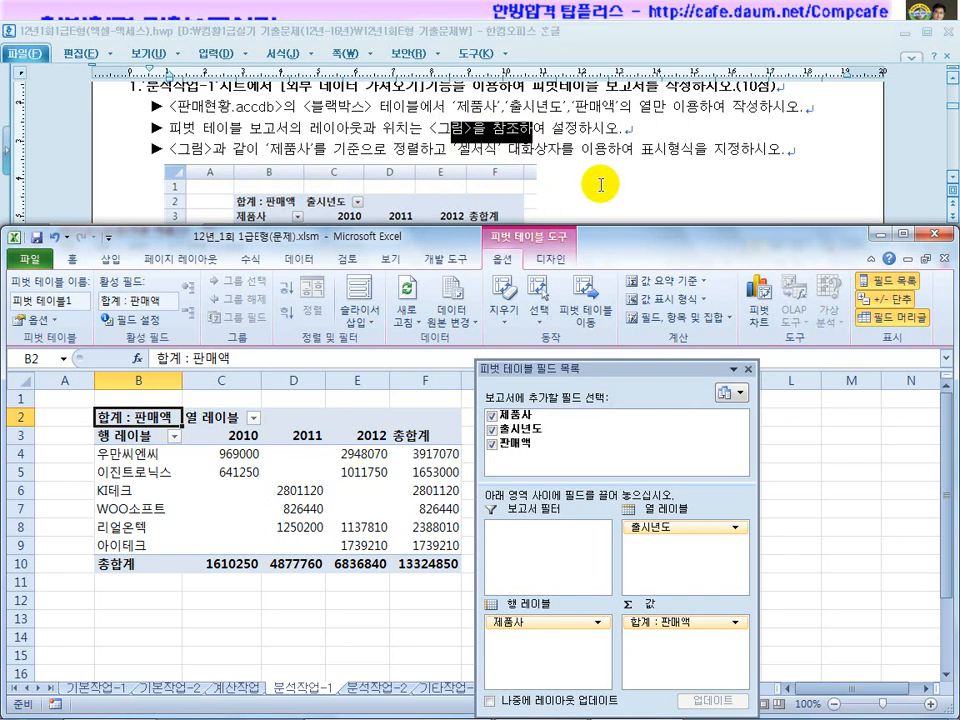
click(601, 184)
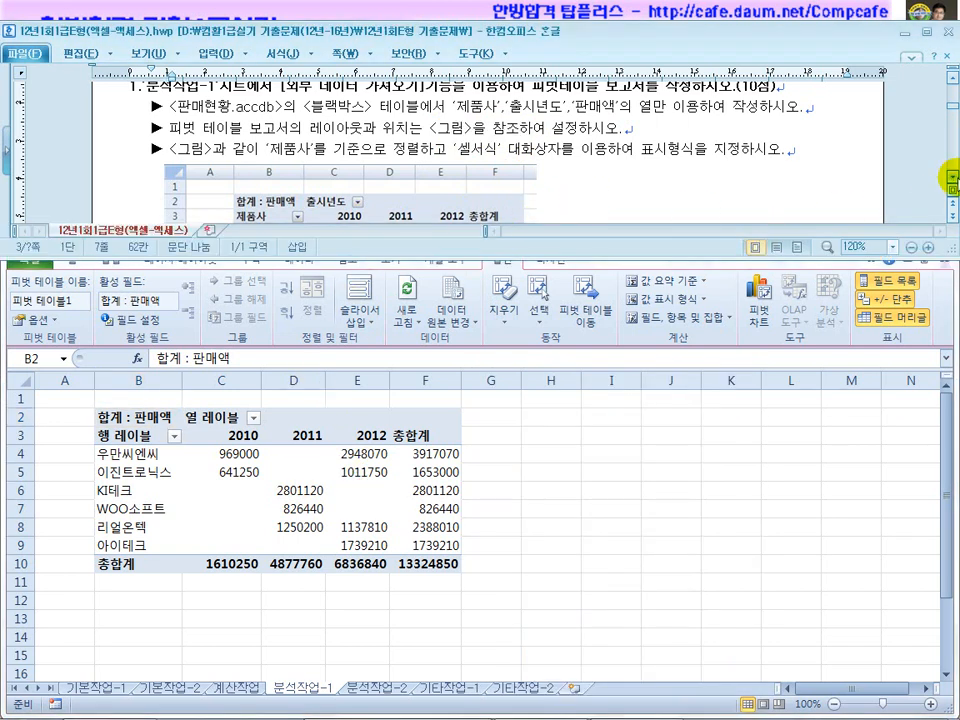
scroll(952, 183, down, 2)
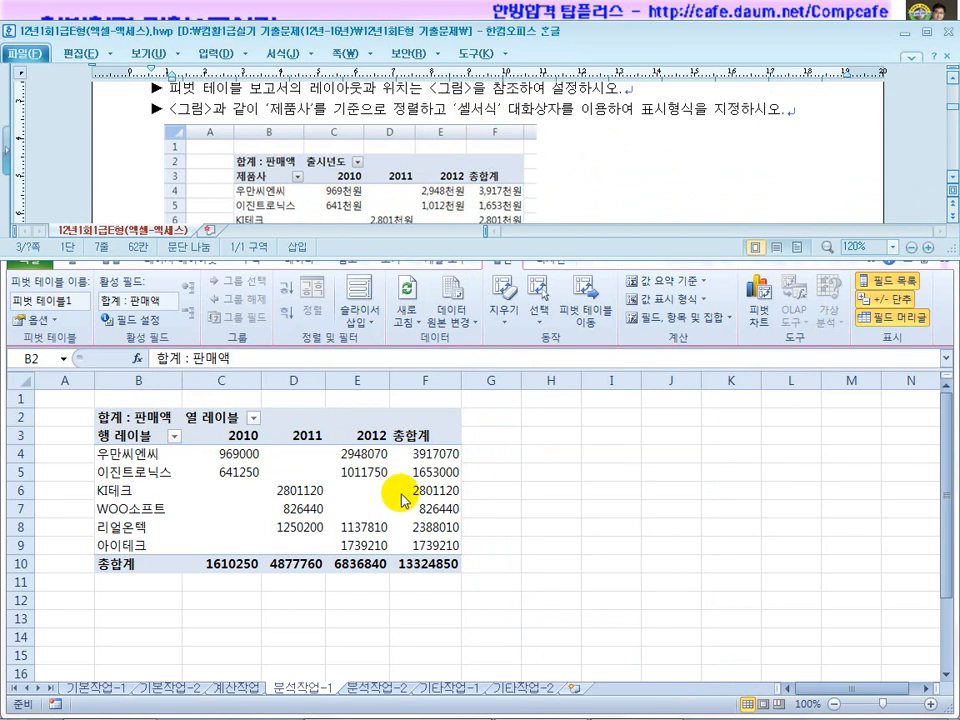
Apply the compact form (압축 형식으로 표시) report layout to the pivot table
click(229, 418)
click(307, 492)
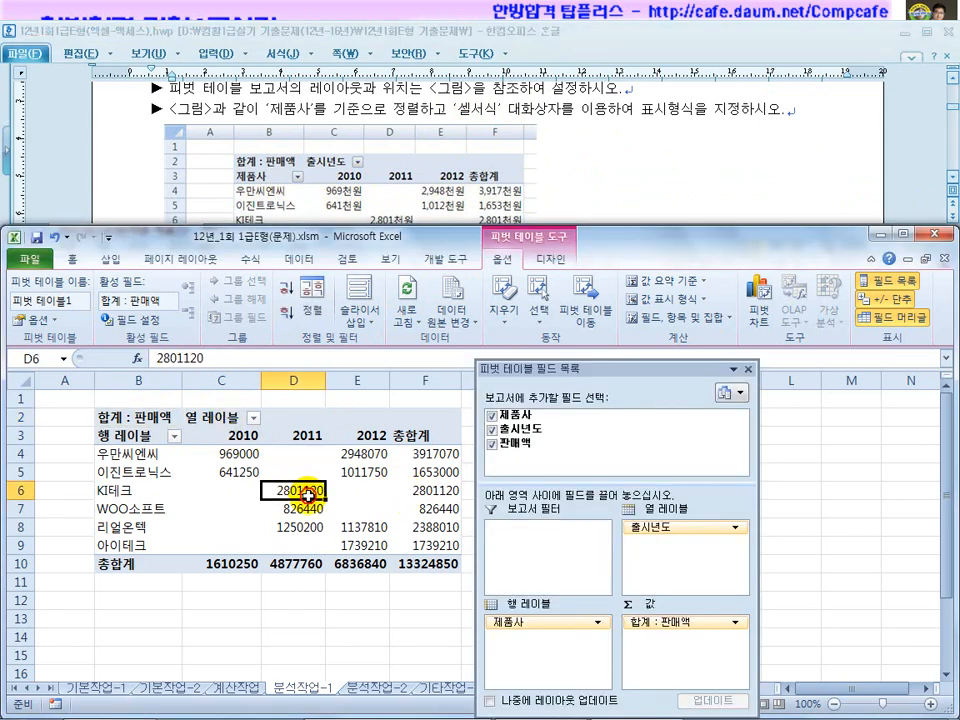
click(550, 259)
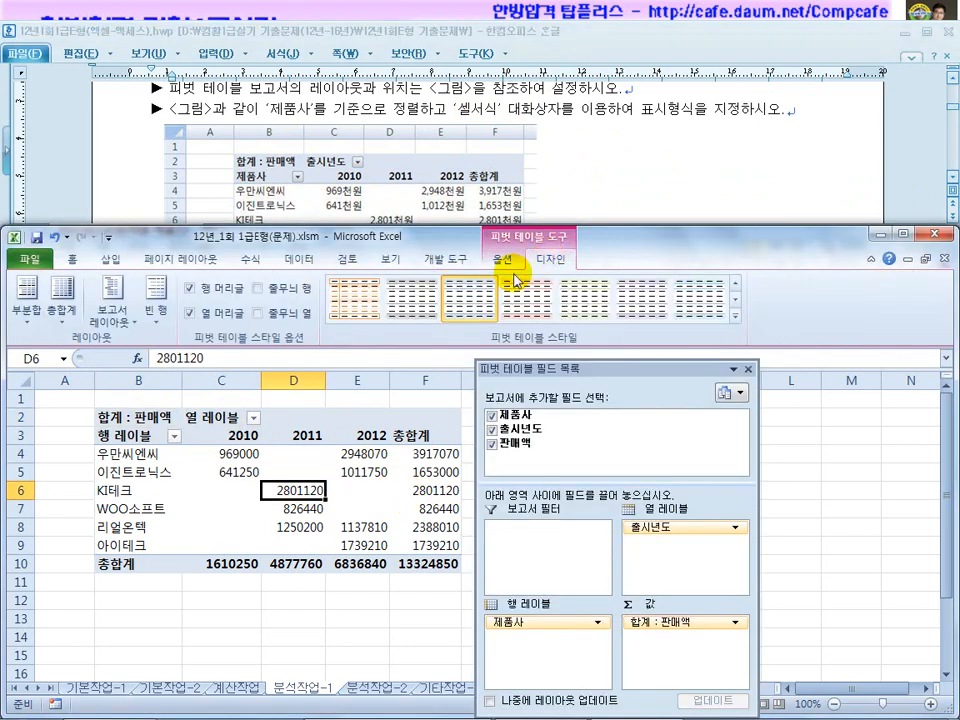
click(120, 328)
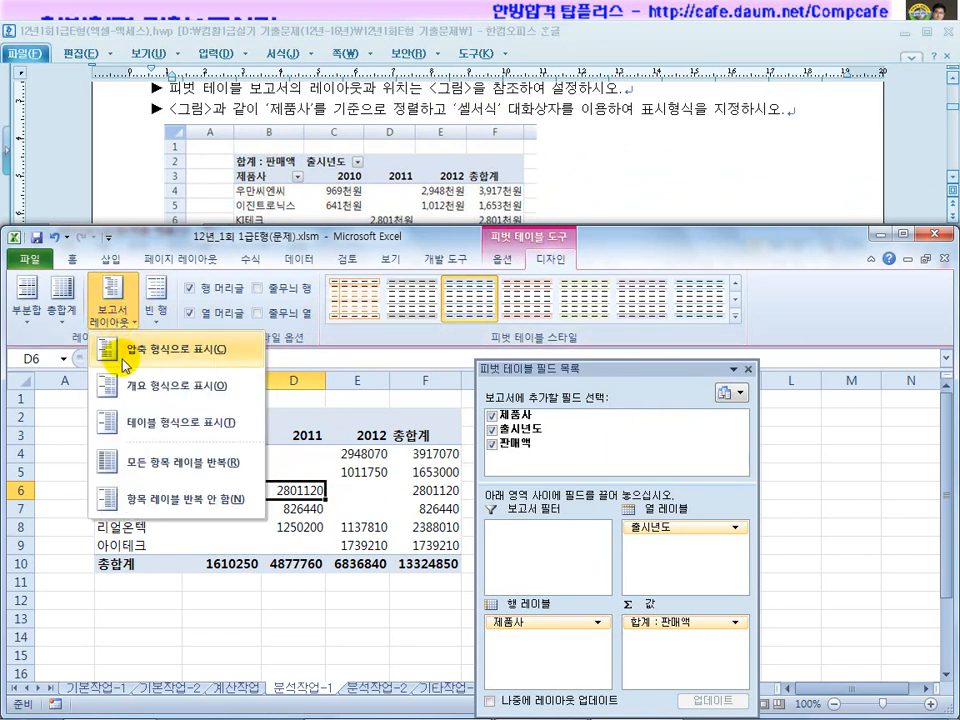
click(105, 349)
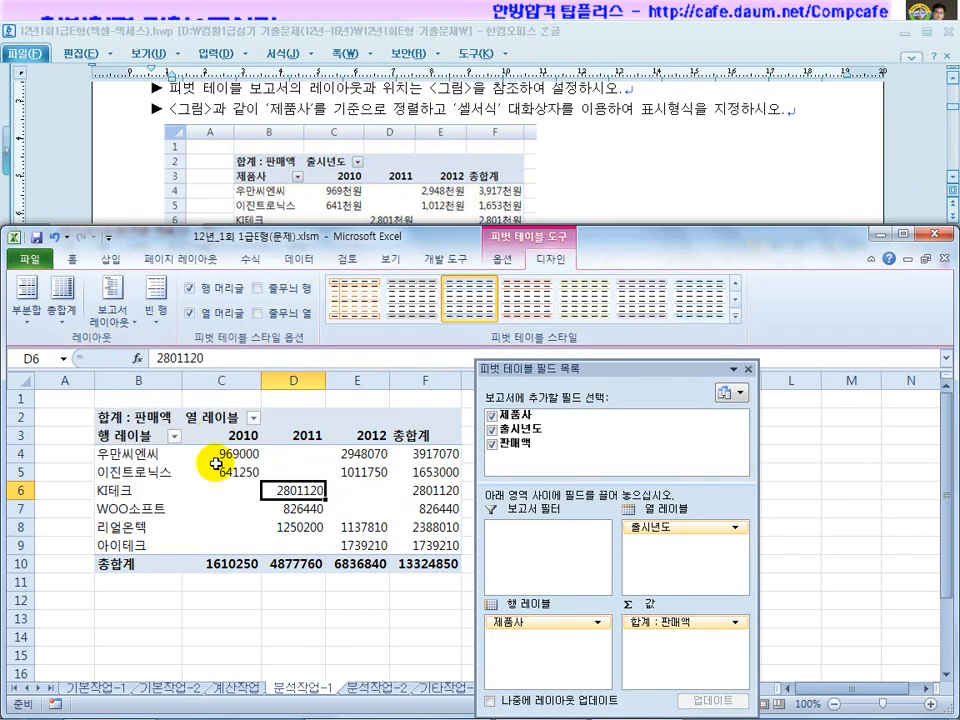
click(108, 312)
click(161, 343)
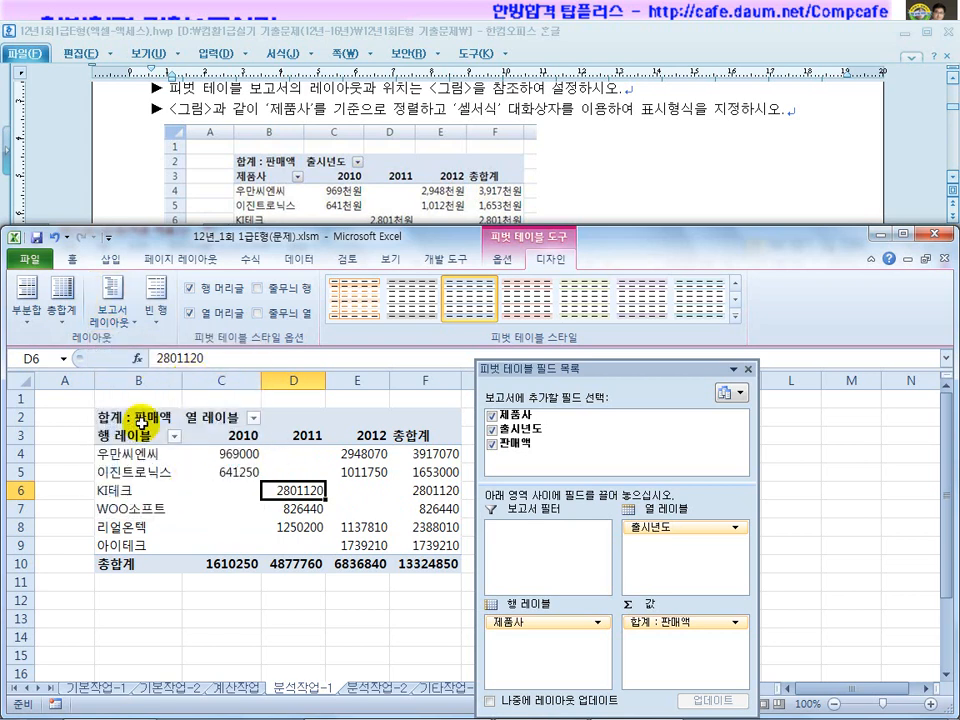
Try the outline form (개요 형식으로 표시) and tabular form (테이블 형식으로 표시) report layouts on the pivot table
click(110, 310)
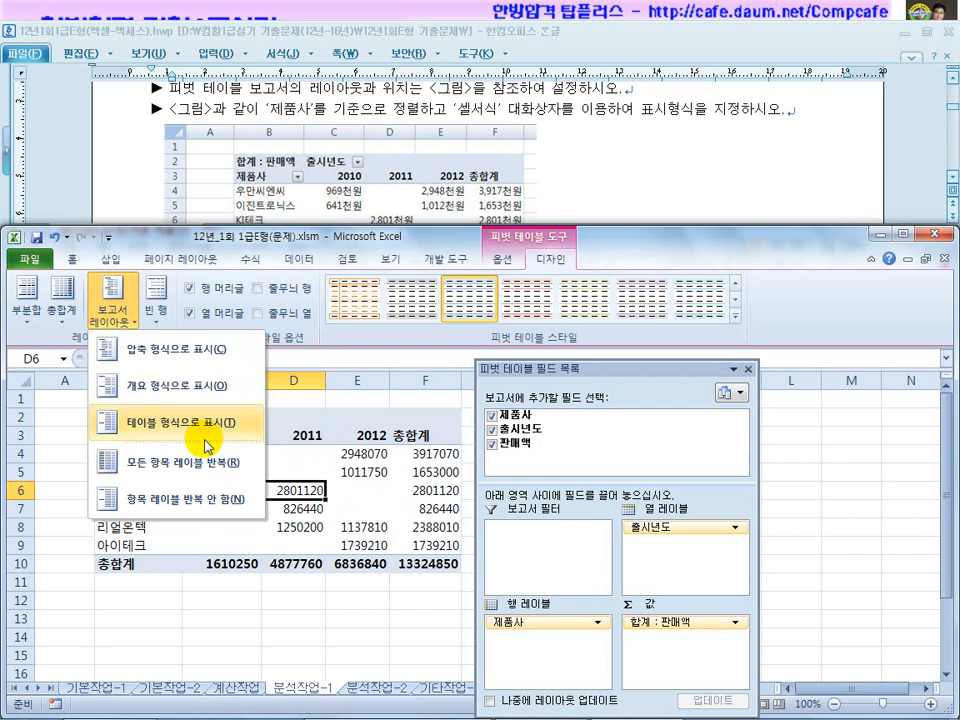
click(110, 385)
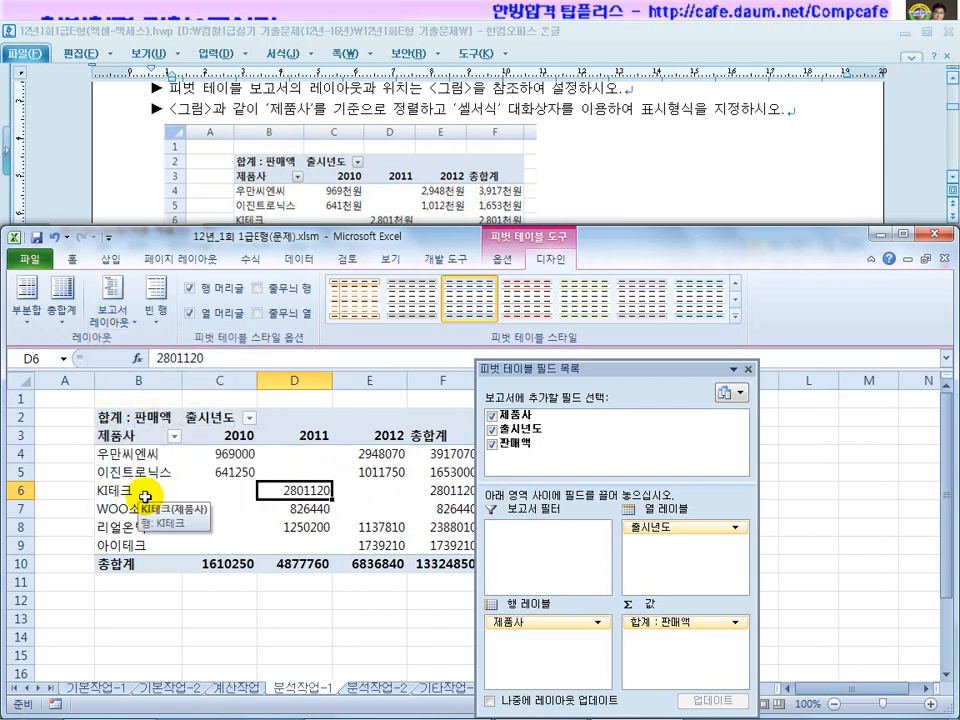
click(110, 300)
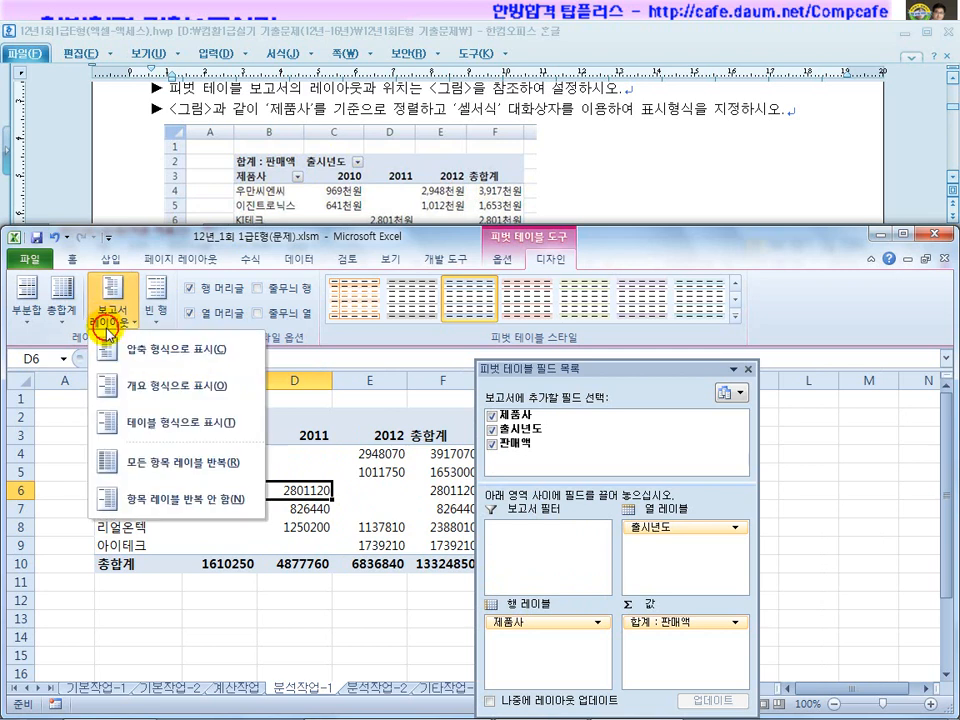
click(138, 425)
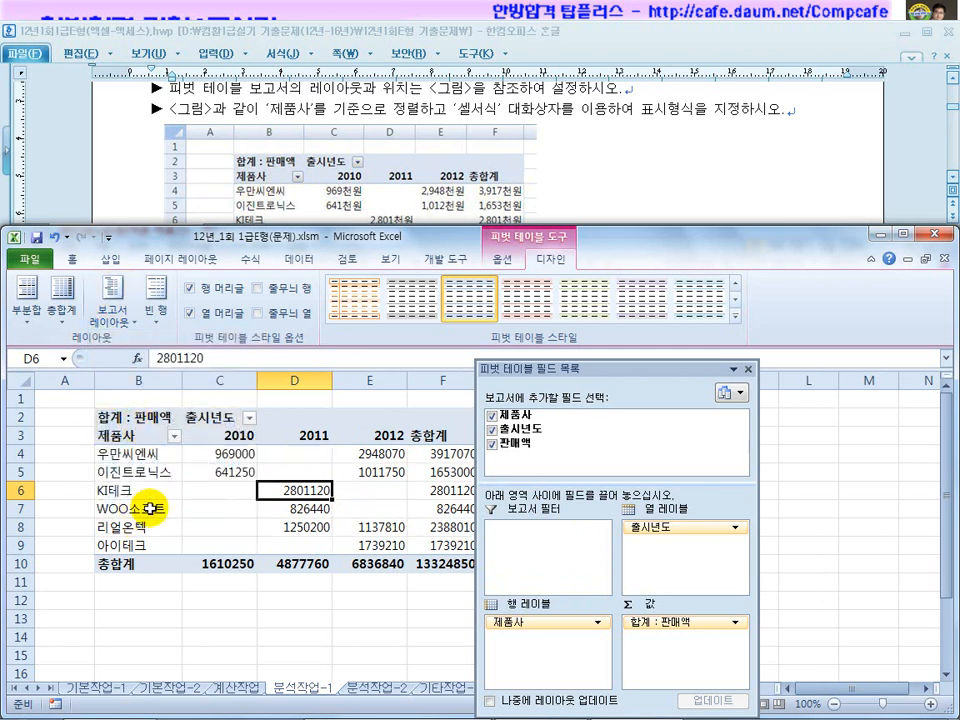
drag(204, 489, 325, 490)
click(281, 530)
Check the reference picture in the exam document and apply the outline form (개요 형식으로 표시) report layout to the pivot table
click(112, 302)
click(572, 171)
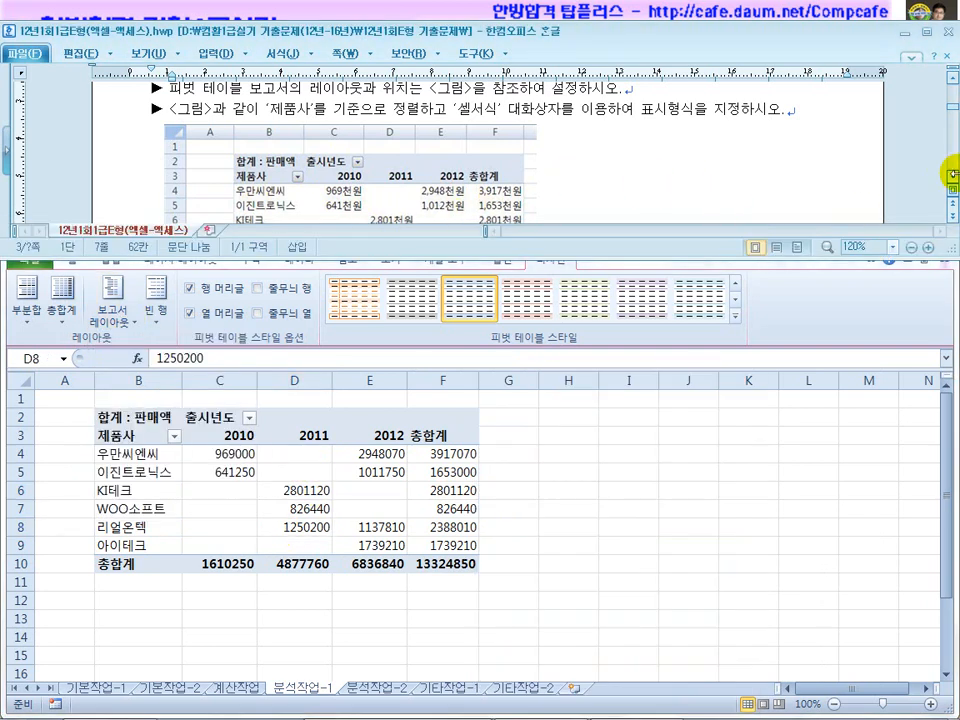
scroll(948, 175, down, 2)
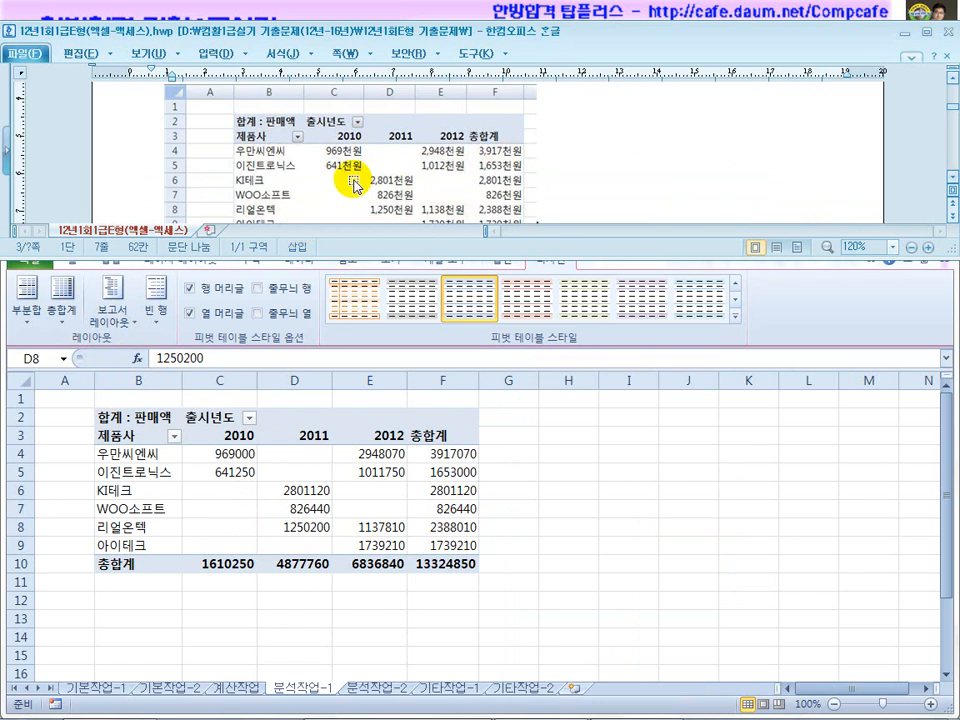
click(236, 476)
click(112, 300)
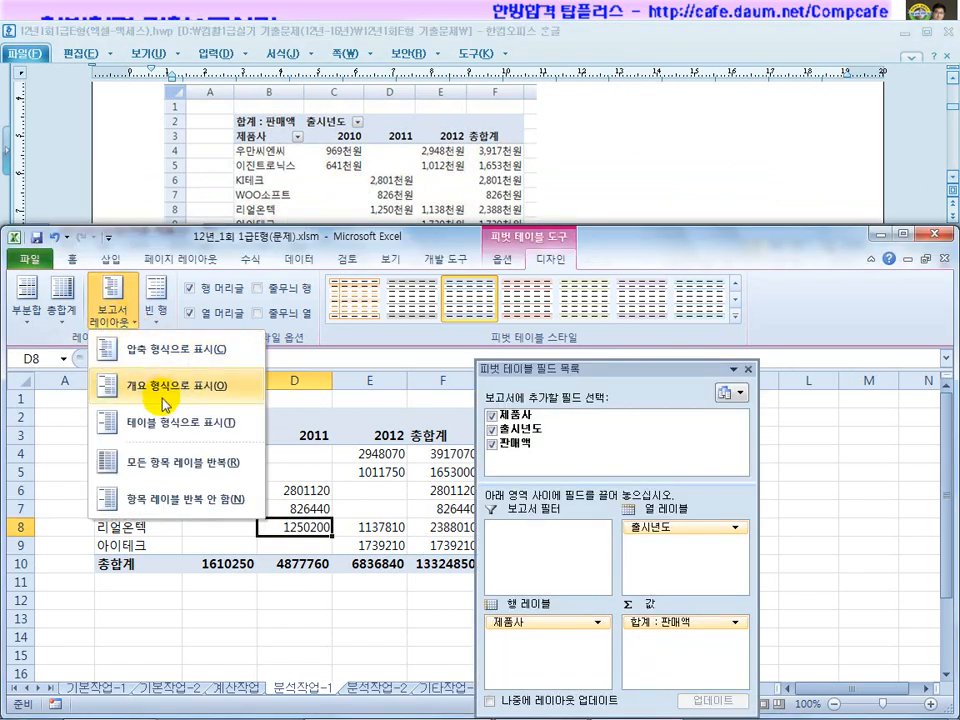
click(163, 393)
click(280, 503)
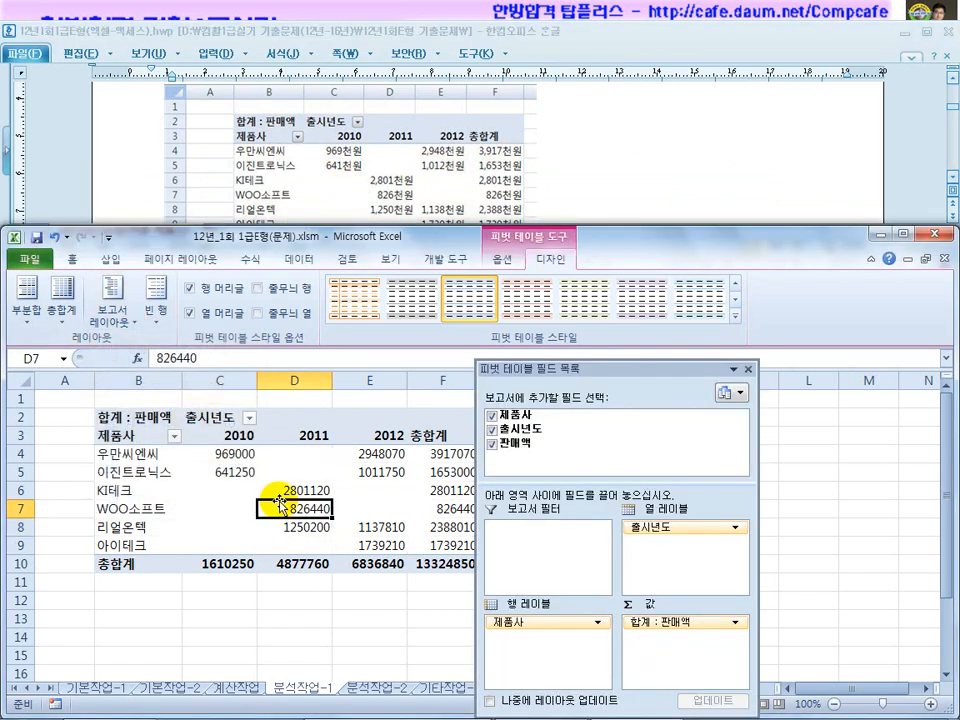
Review the placement instruction in the exam document and move the pivot table to cell B3 of the 분석작업-1 sheet
click(617, 179)
scroll(606, 208, up, 1)
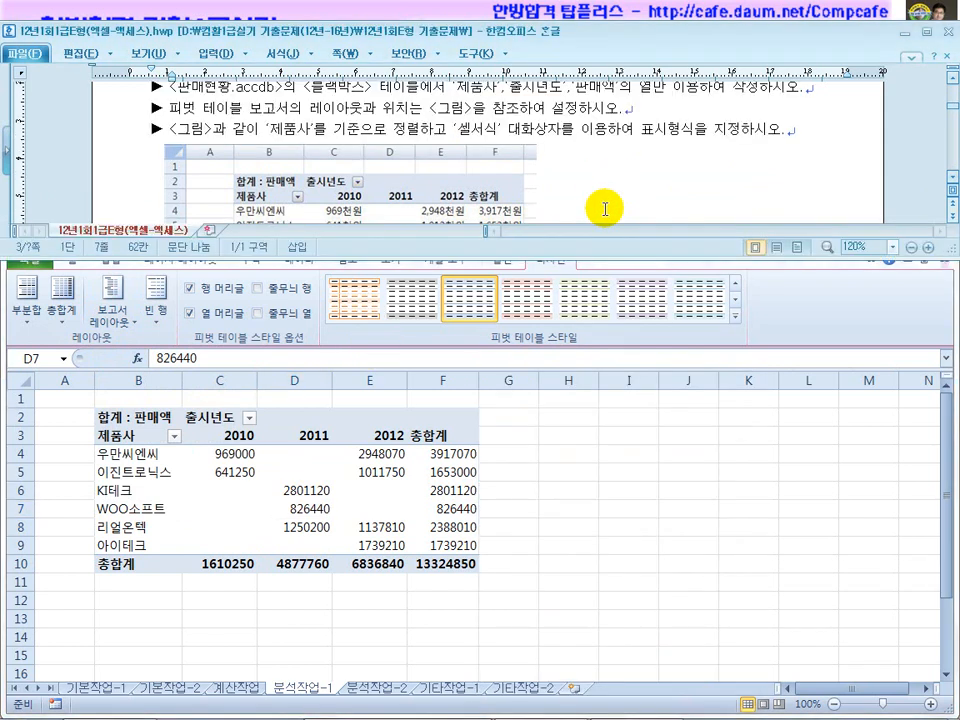
click(172, 418)
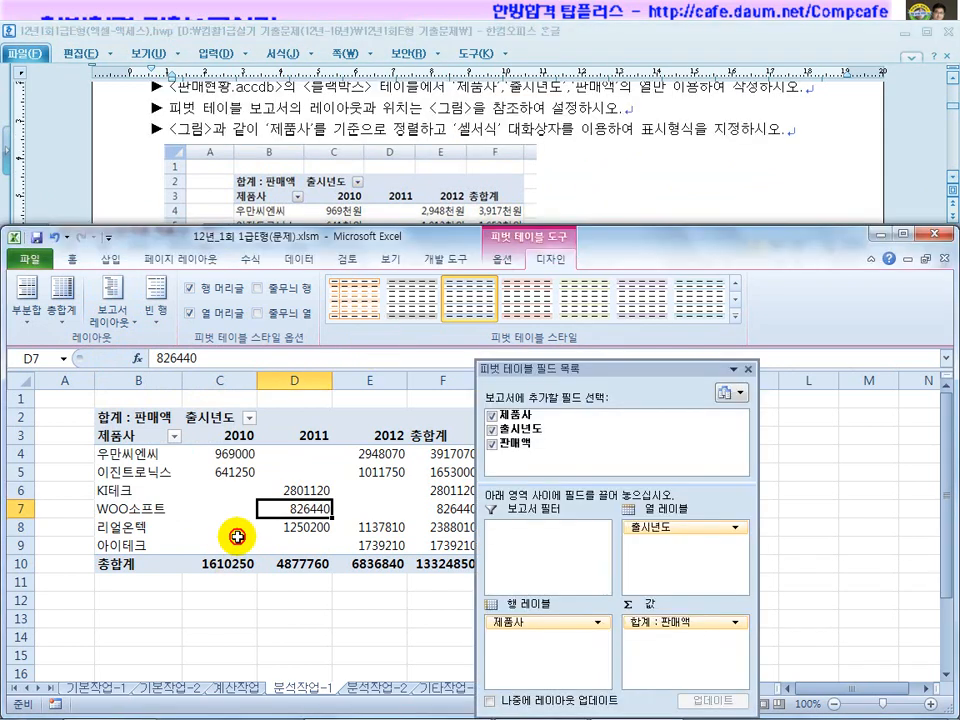
click(499, 264)
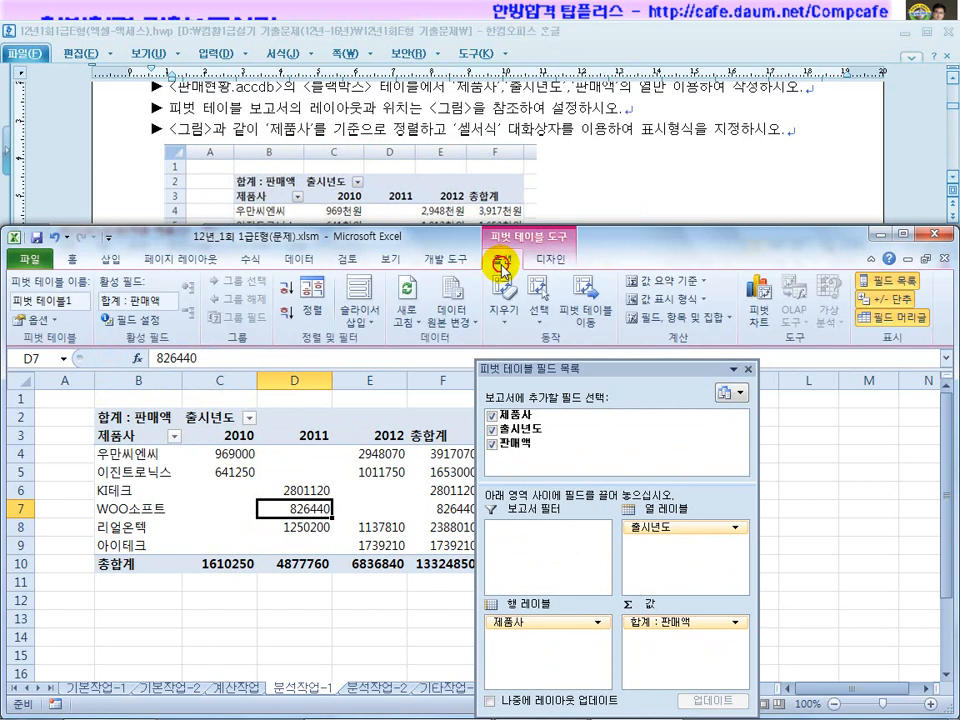
click(586, 315)
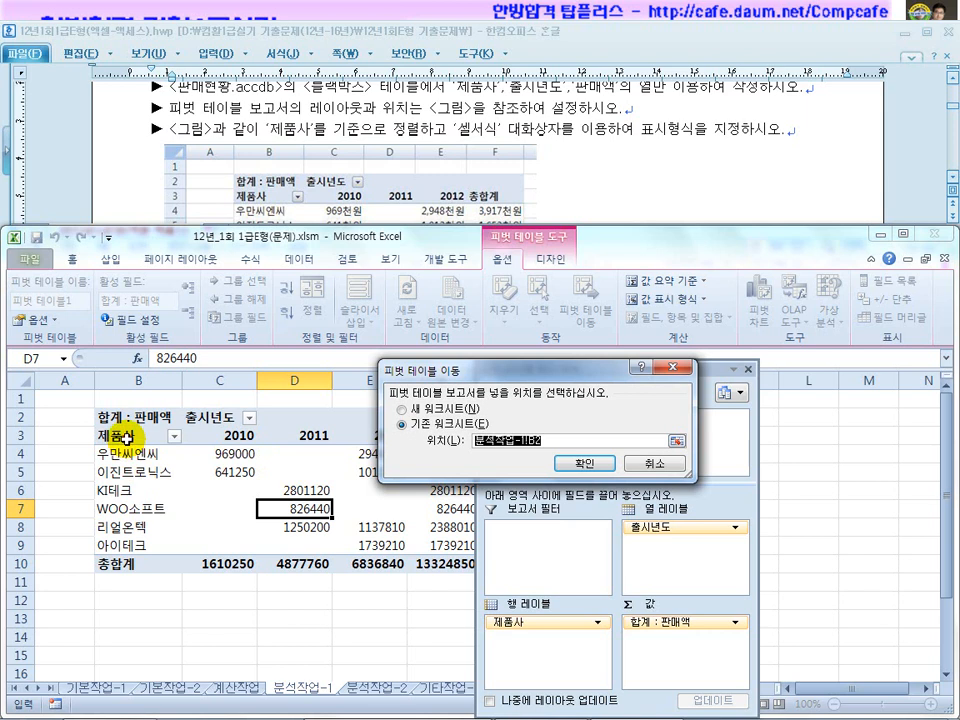
click(588, 460)
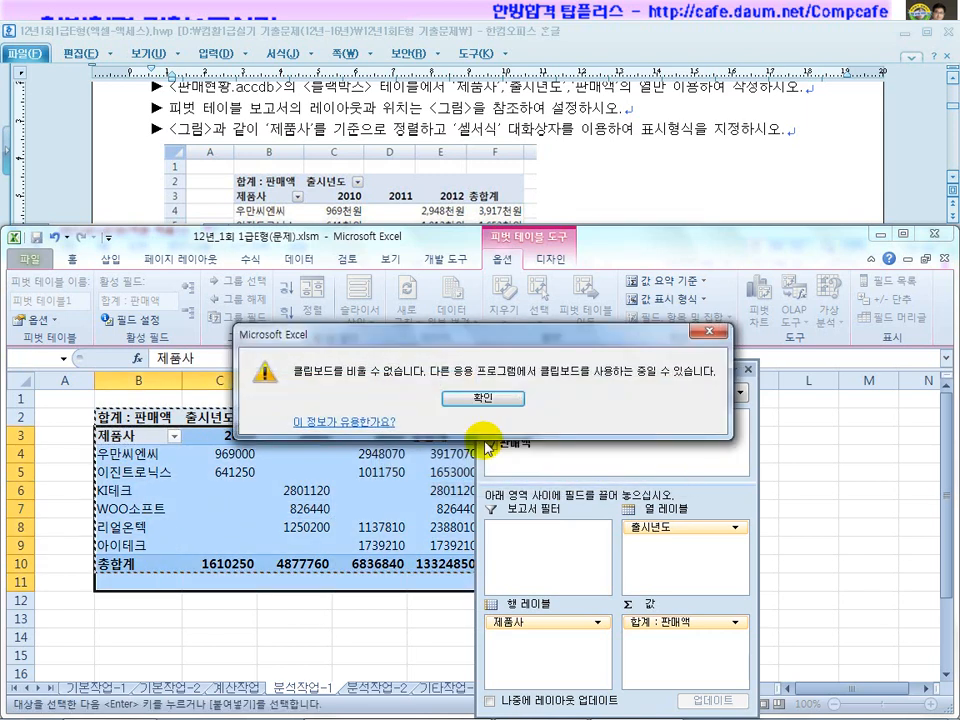
click(484, 397)
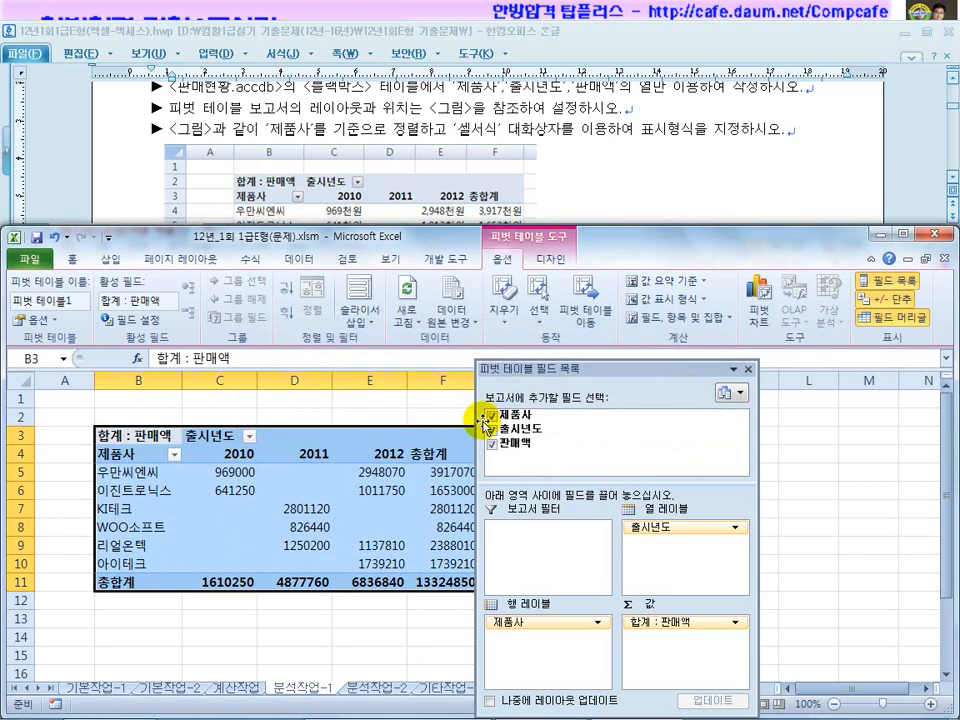
Relocate the pivot table within the existing 분석작업-1 worksheet so it starts at cell B2
click(171, 440)
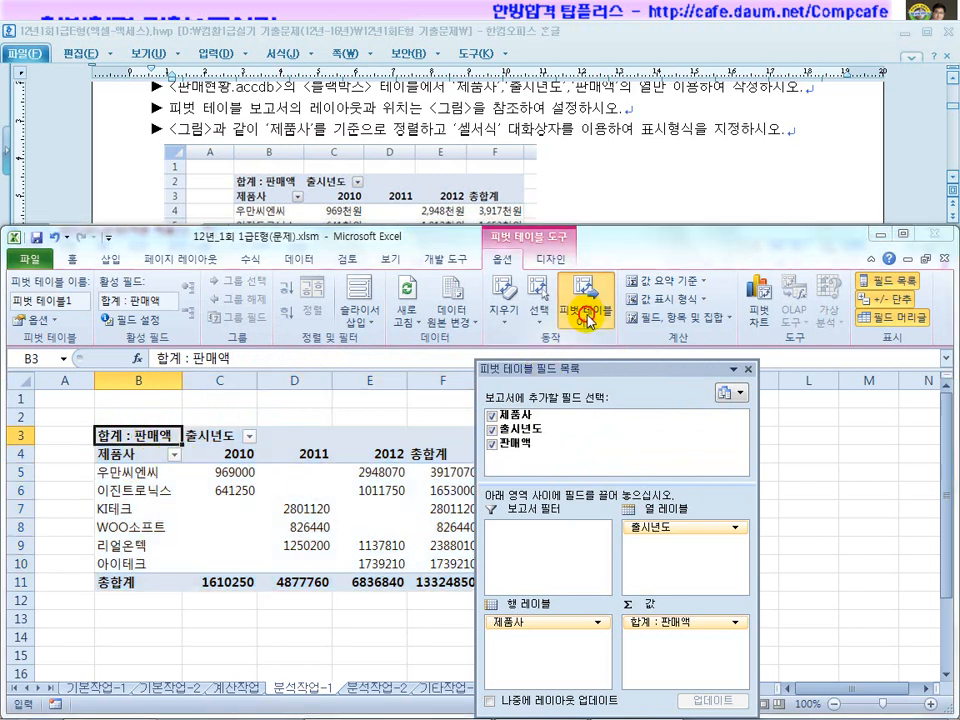
click(587, 320)
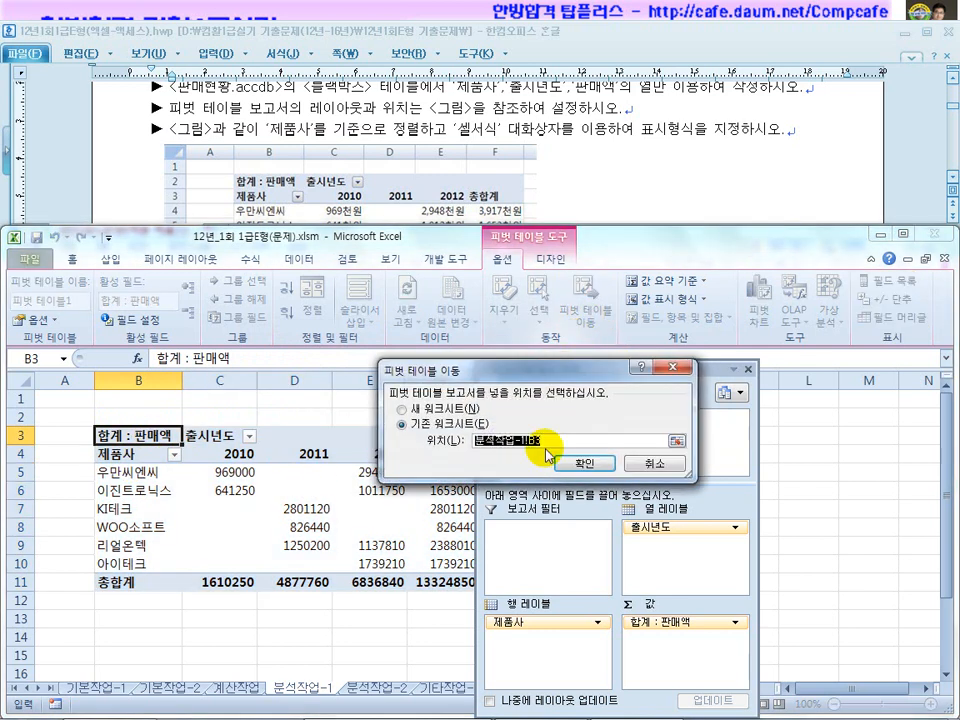
click(133, 418)
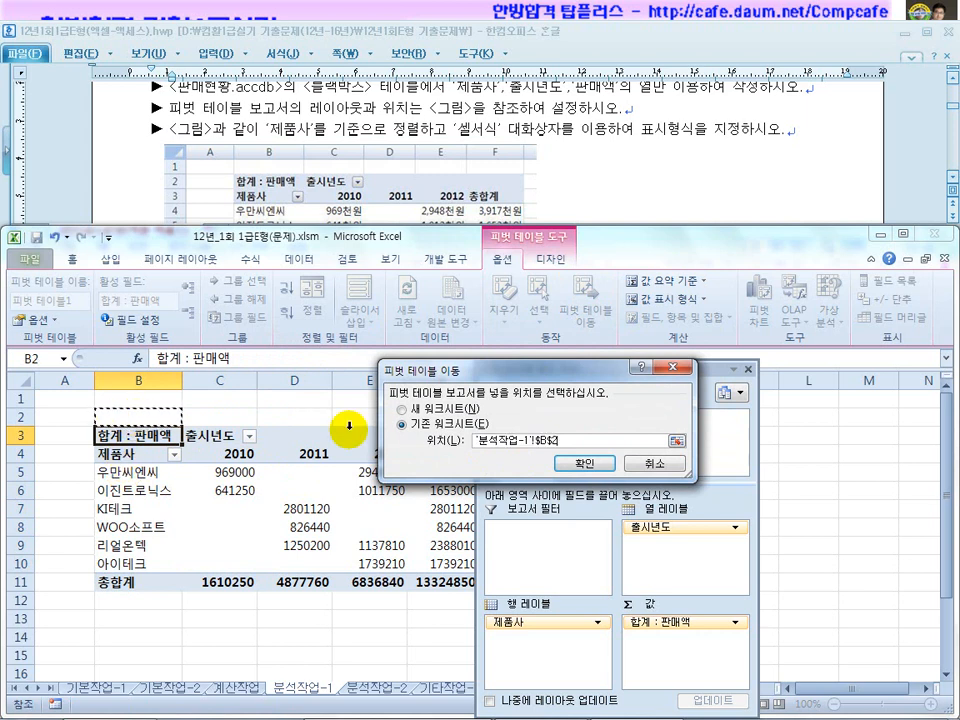
click(601, 467)
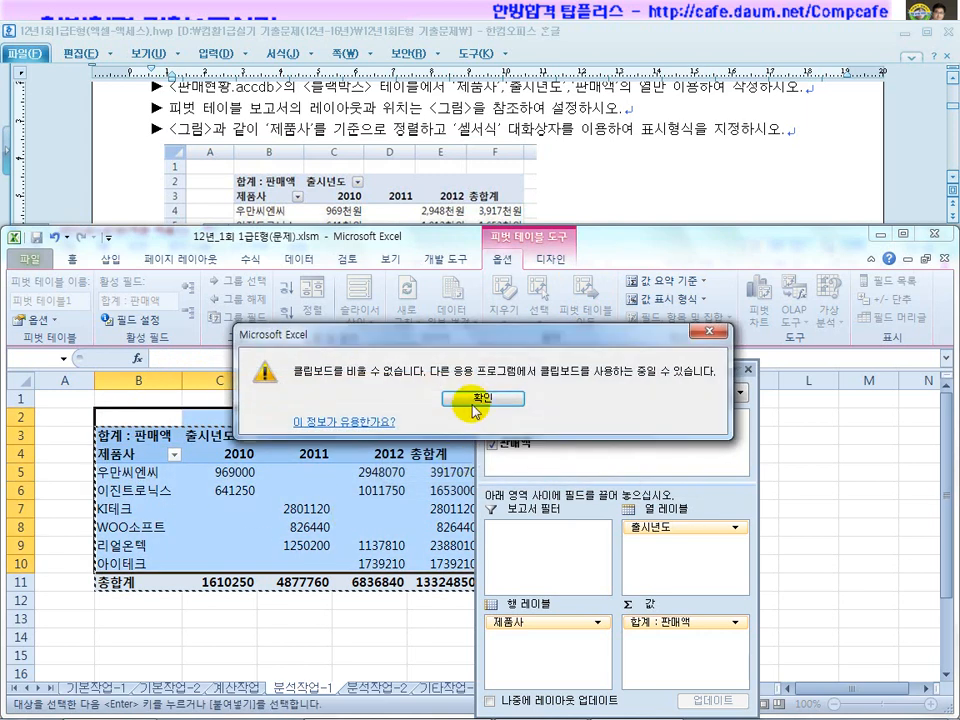
click(474, 398)
click(219, 508)
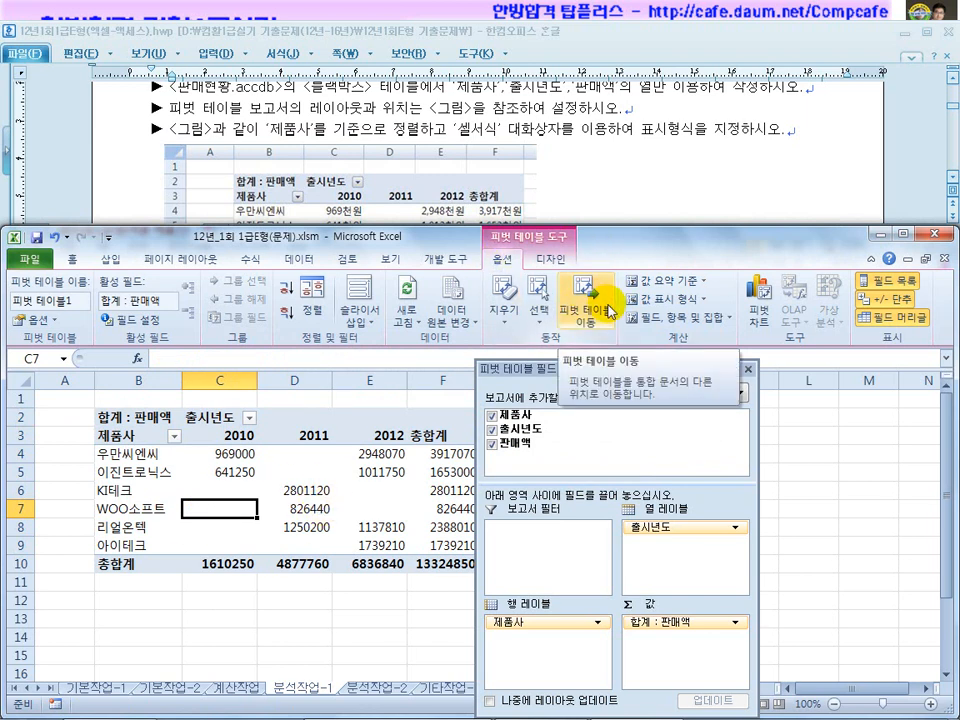
Move the field list away from the grand total column and compare the 제품사 order with the exam's sorting instruction and reference picture
drag(600, 371, 715, 364)
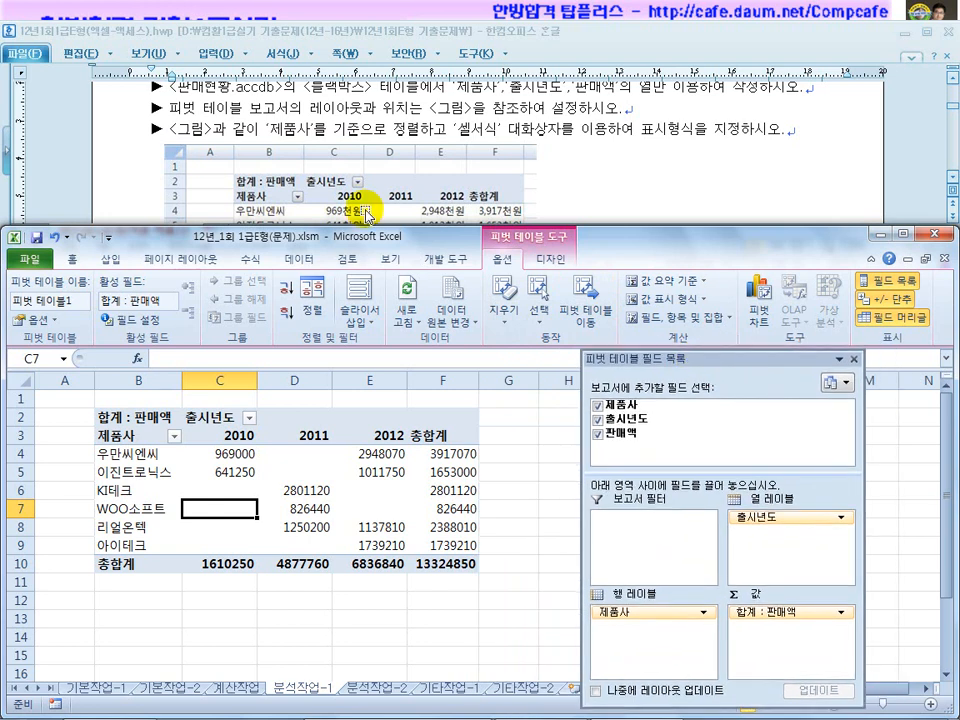
click(226, 131)
drag(226, 131, 389, 131)
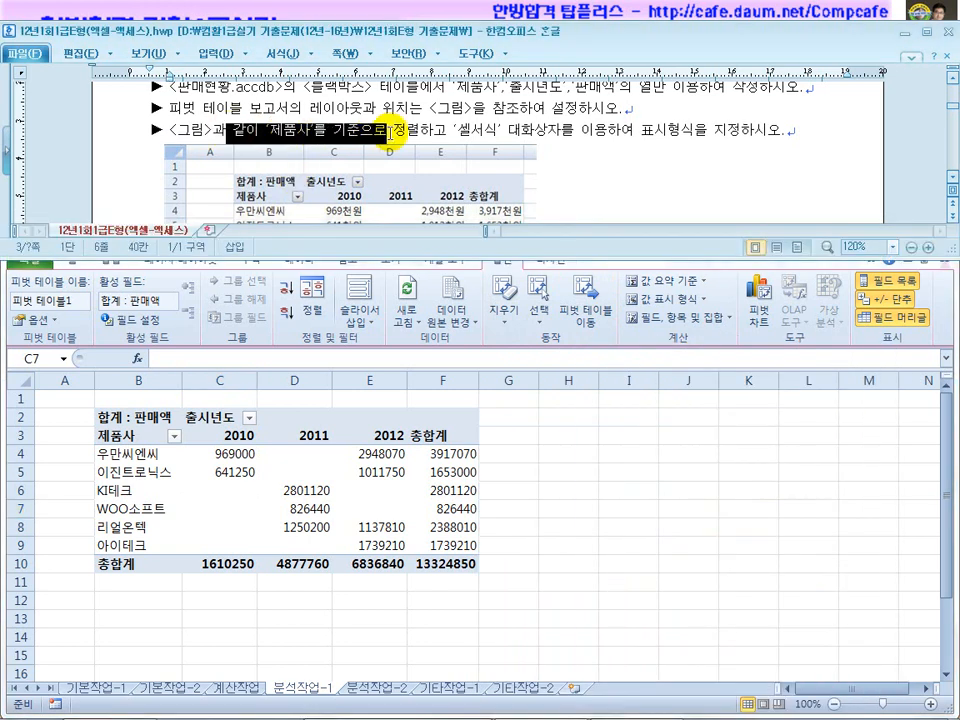
click(265, 452)
drag(118, 455, 122, 540)
click(190, 526)
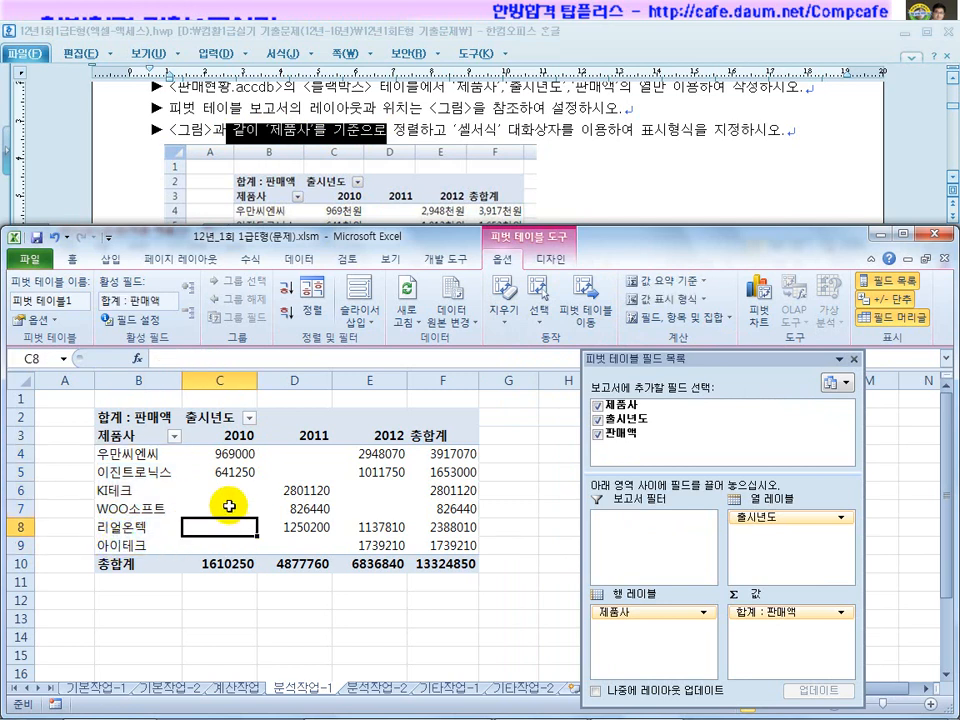
click(465, 492)
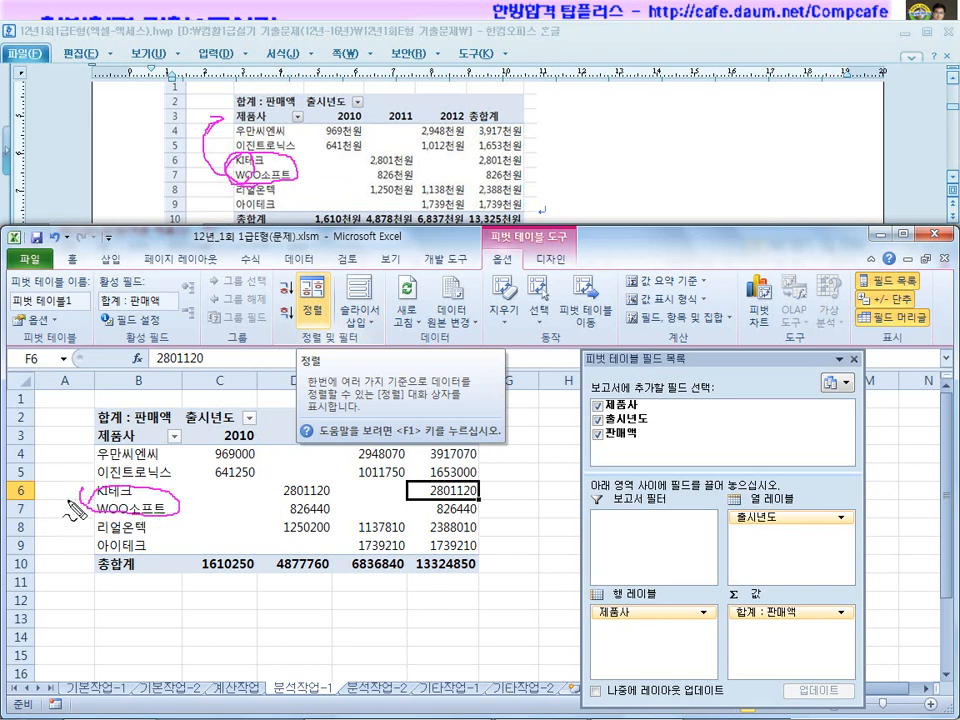
key(Escape)
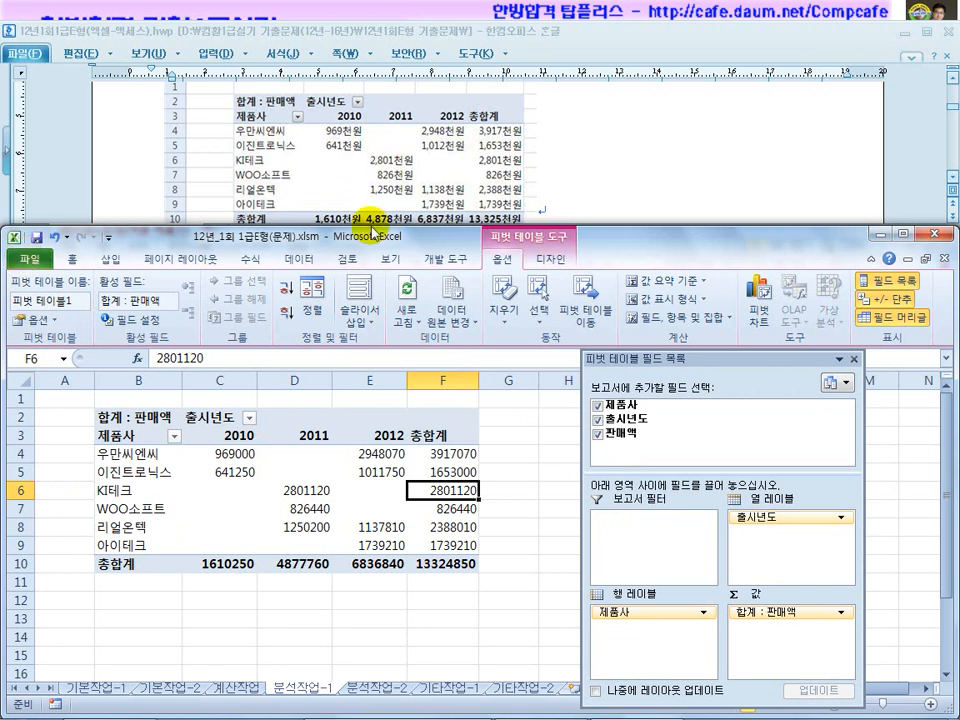
Open the custom list editor from the advanced Excel options and look through the existing custom lists
click(30, 263)
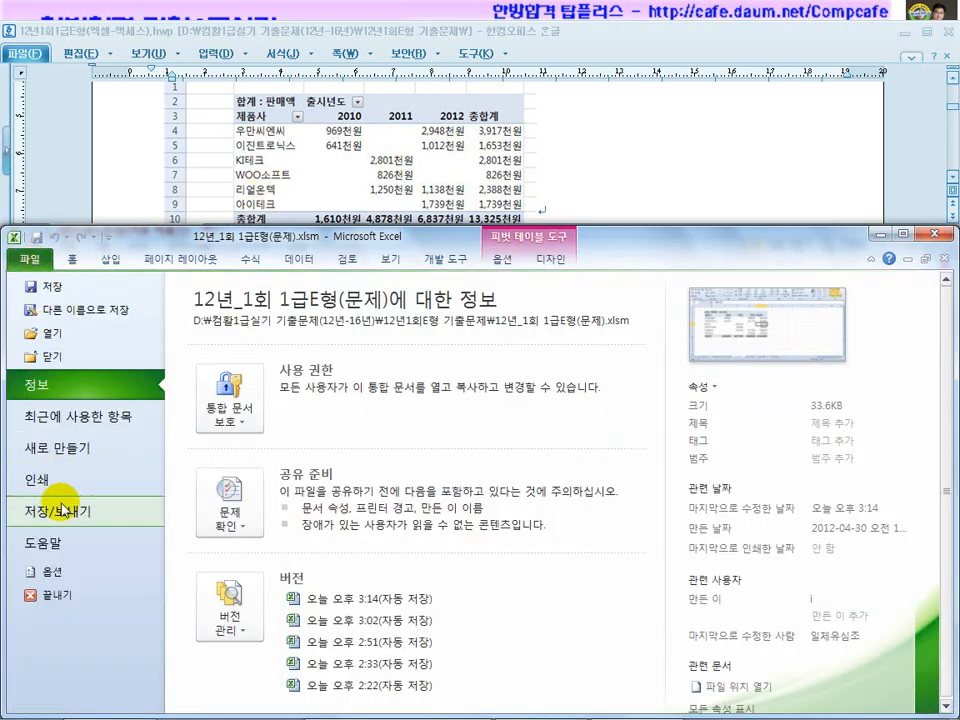
click(68, 572)
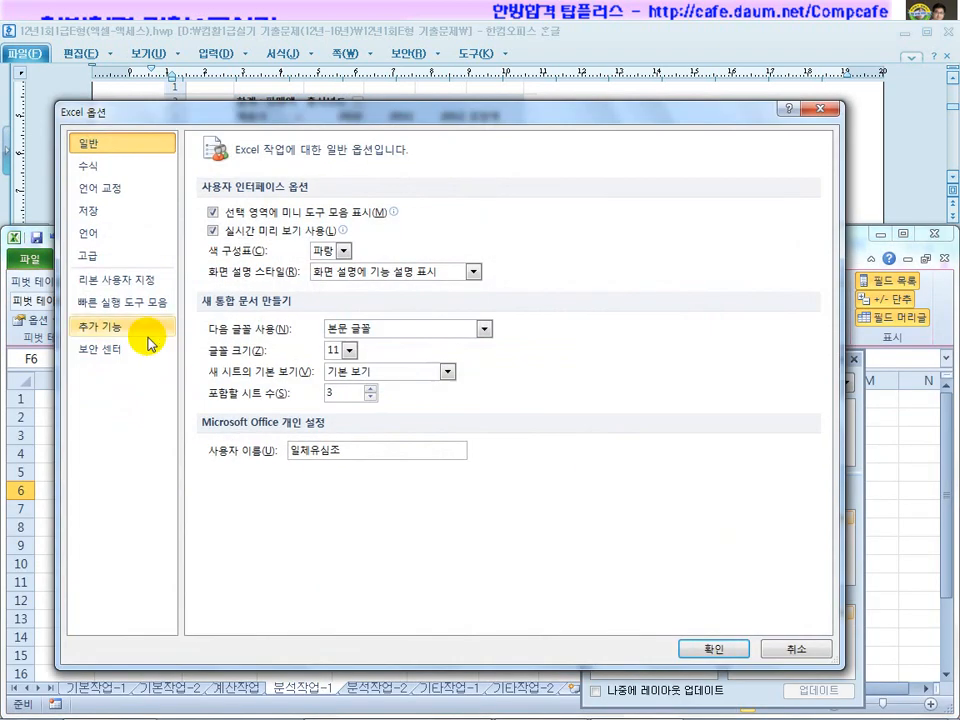
click(86, 257)
drag(821, 208, 810, 596)
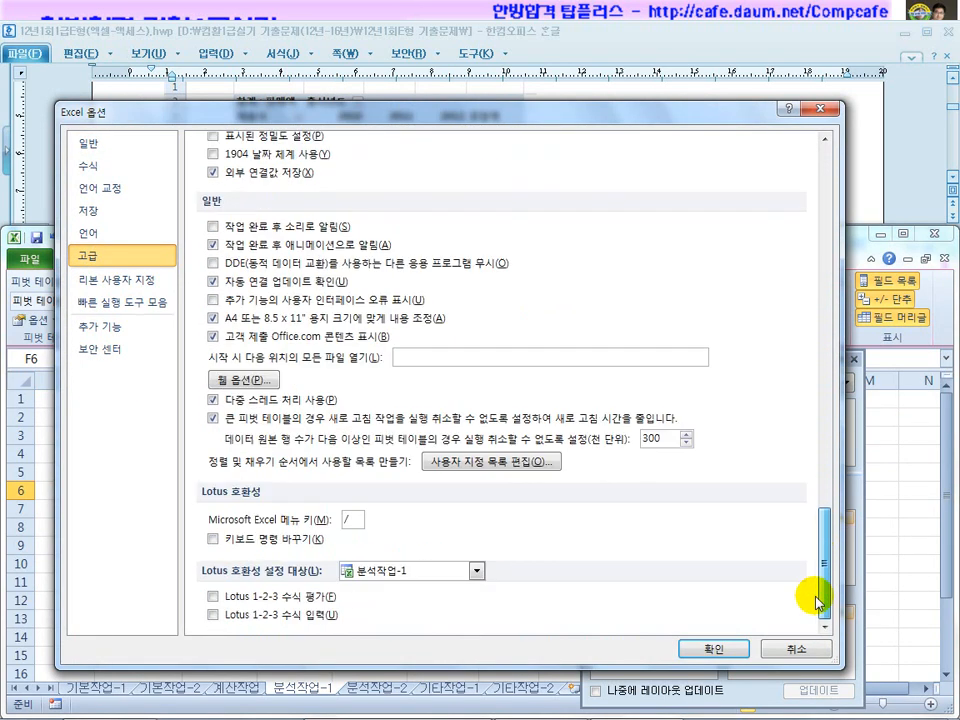
click(490, 462)
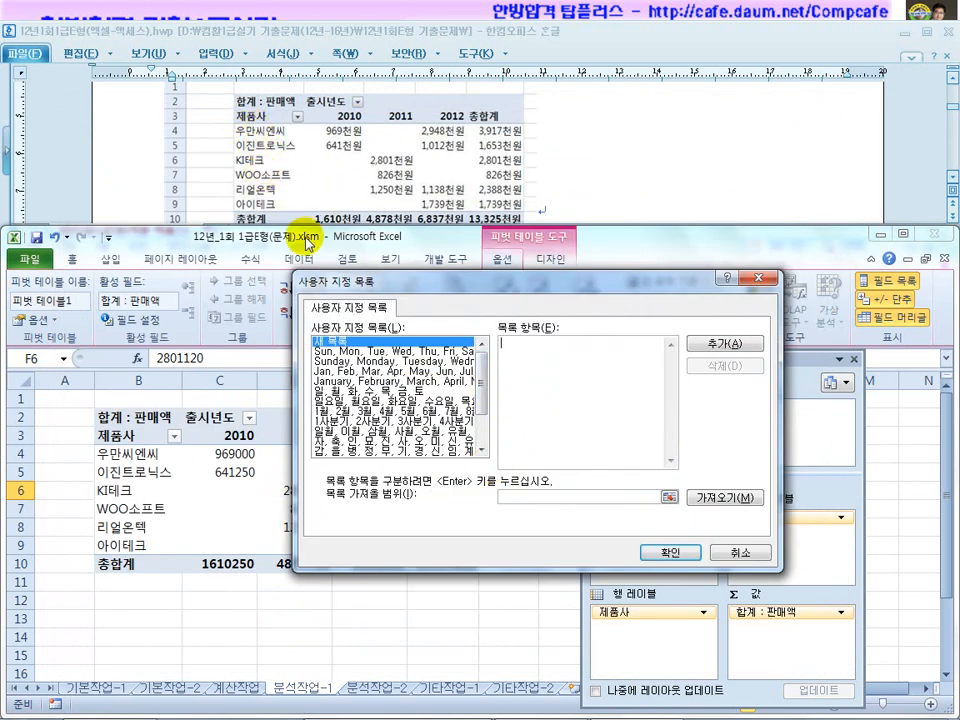
click(521, 463)
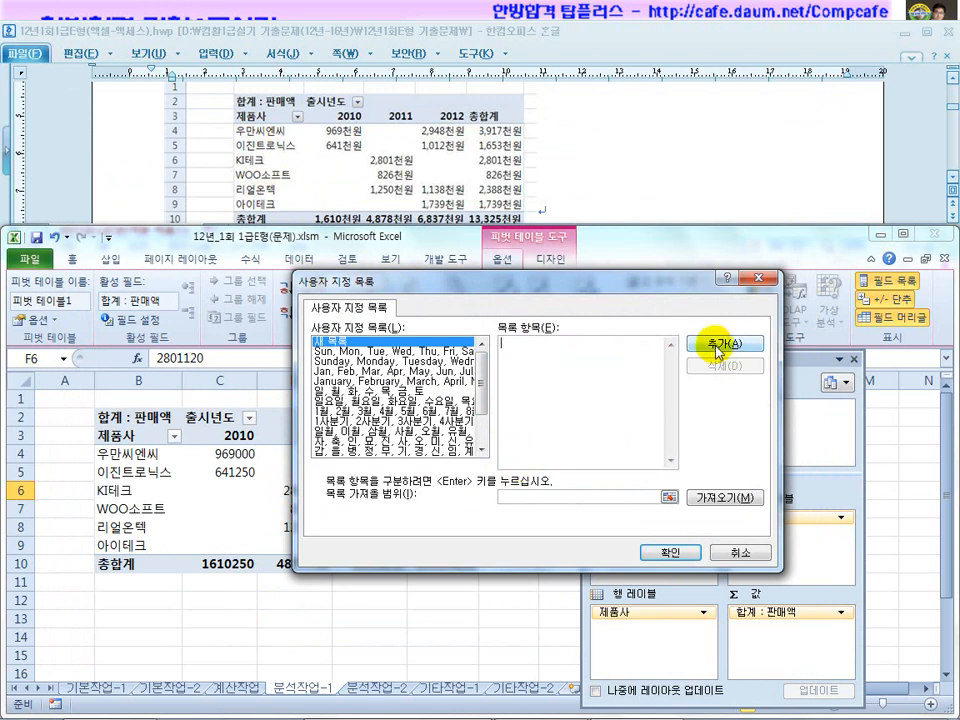
scroll(476, 454, down, 1)
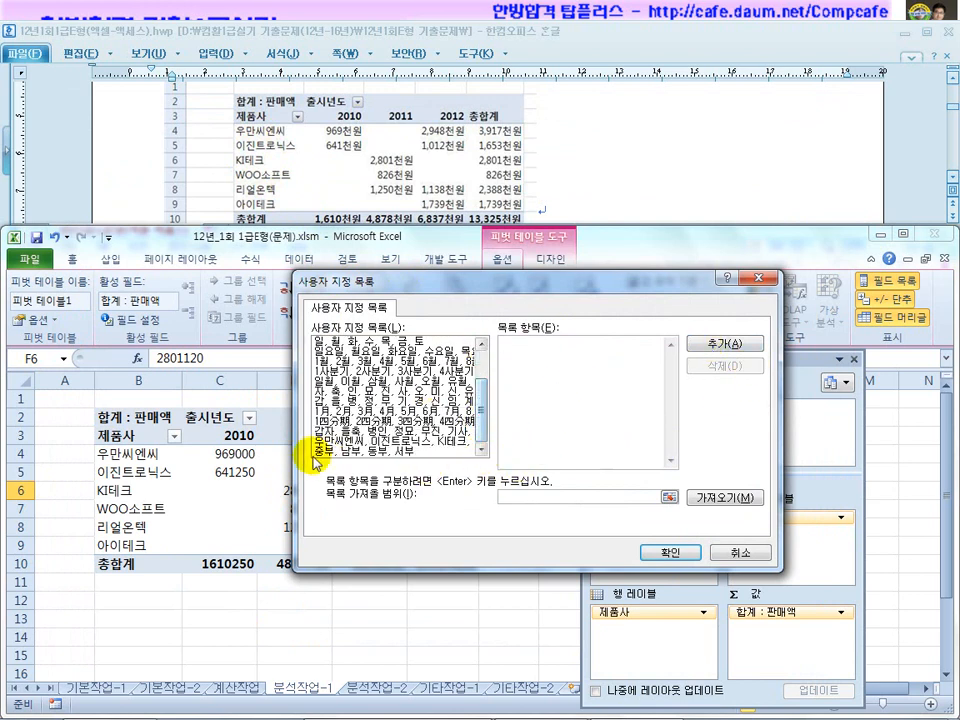
Delete the custom list beginning 우만씨엔씨, 이진트로닉스, KI테크, close the options, and select the 우만씨엔씨 row label in the pivot table
click(386, 440)
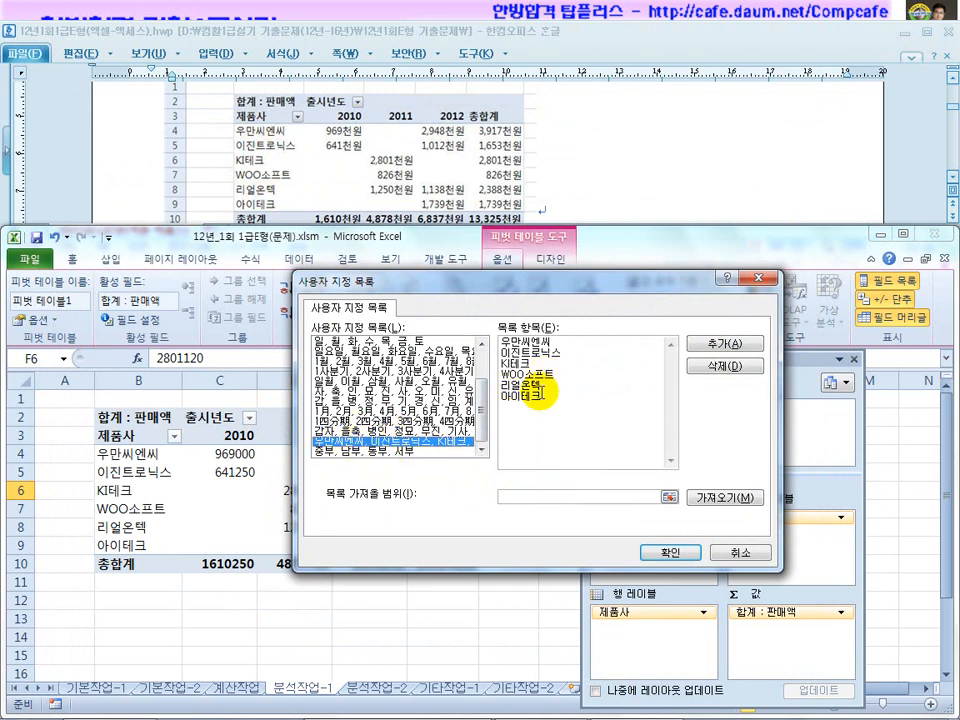
click(720, 368)
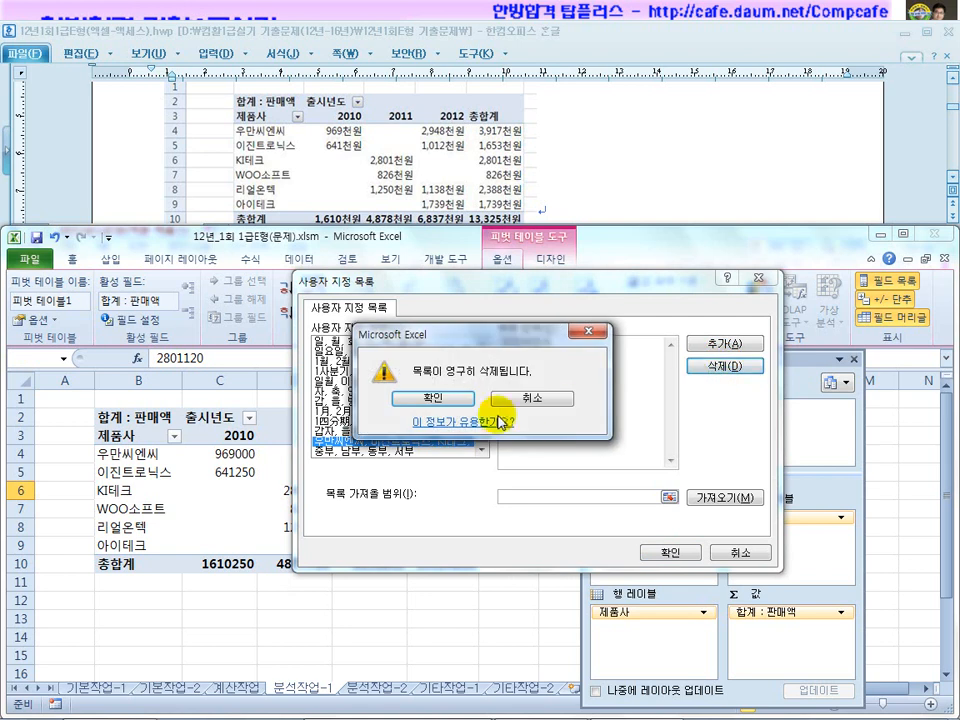
click(455, 400)
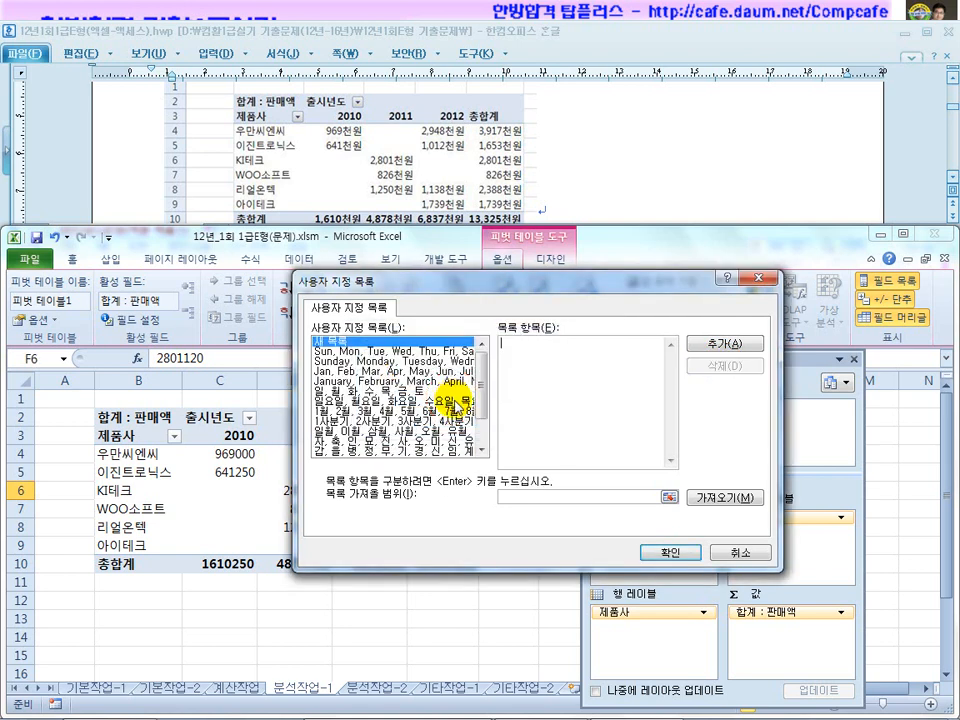
click(672, 553)
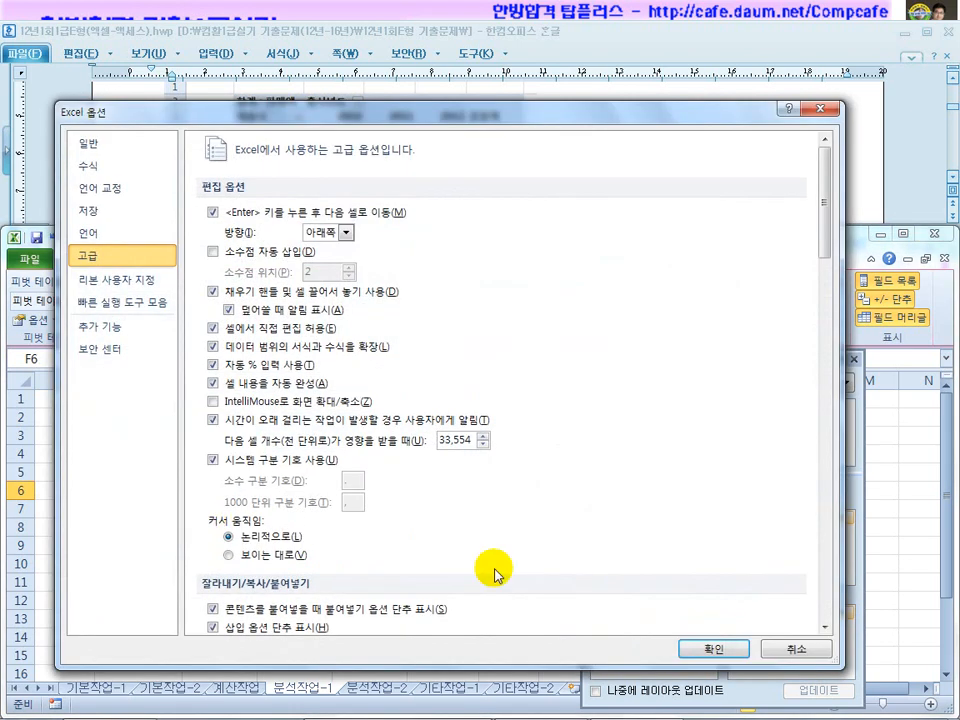
click(712, 640)
click(128, 455)
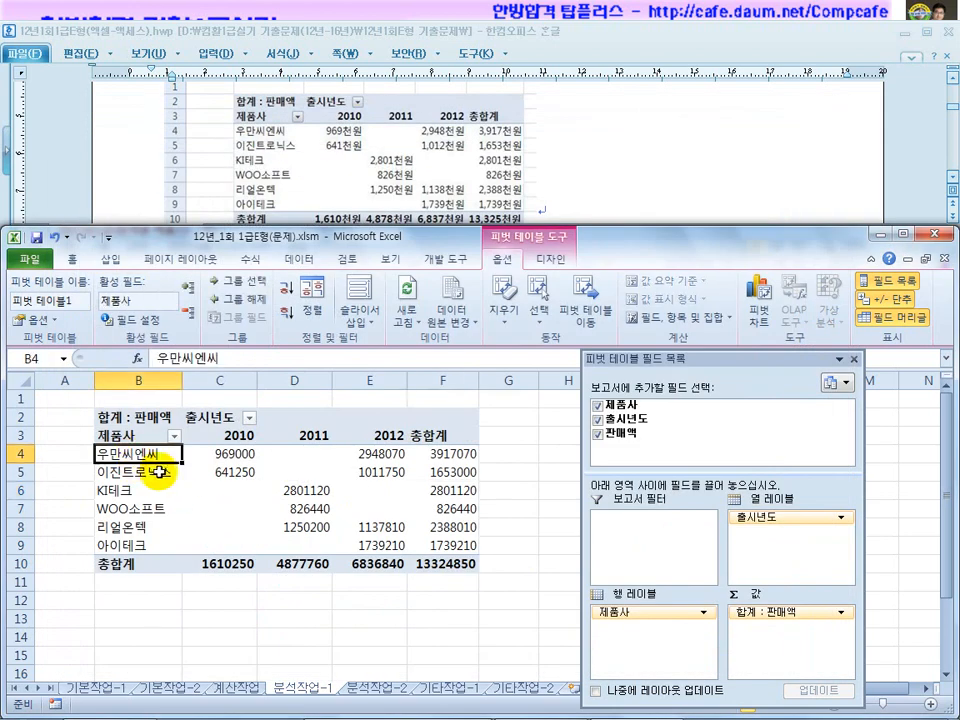
Sort the 제품사 row labels in ascending order and open the custom list editor from the advanced Excel options
click(297, 257)
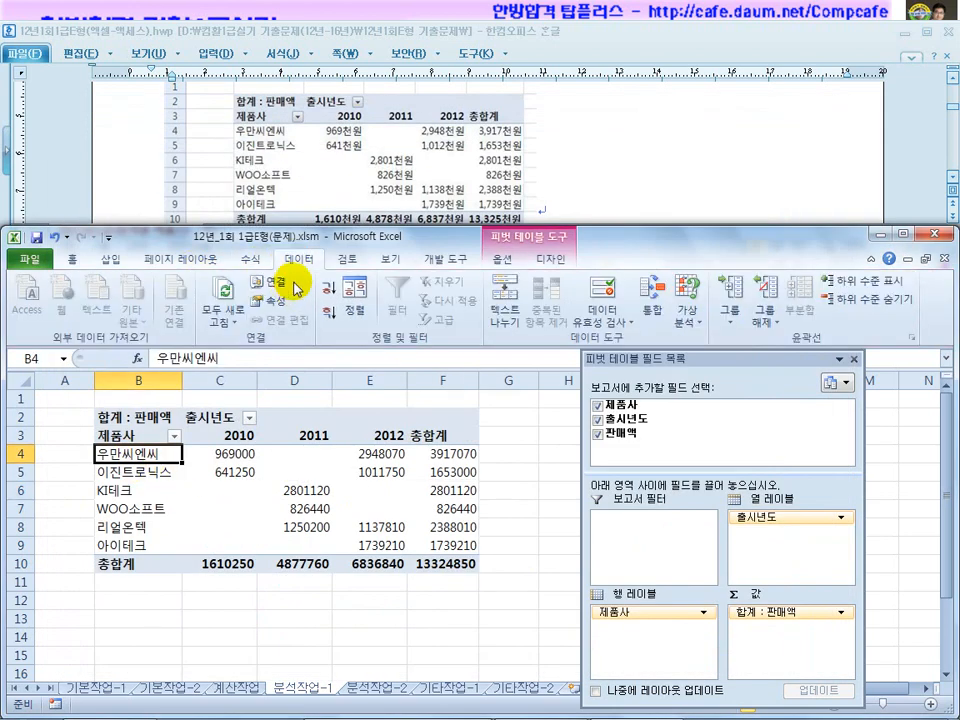
click(328, 292)
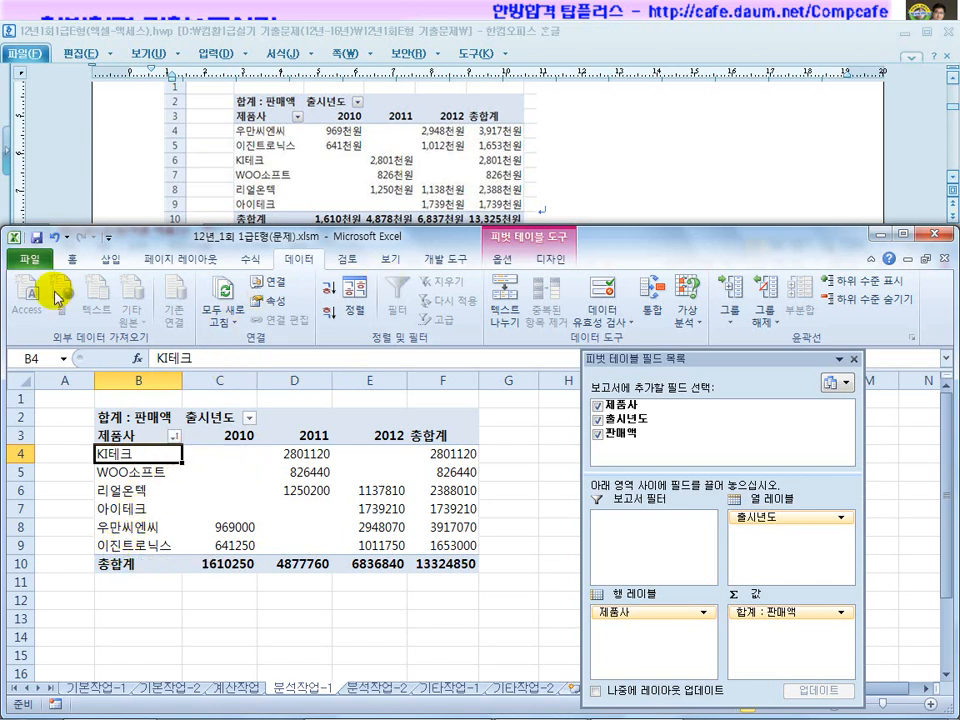
click(24, 258)
click(68, 573)
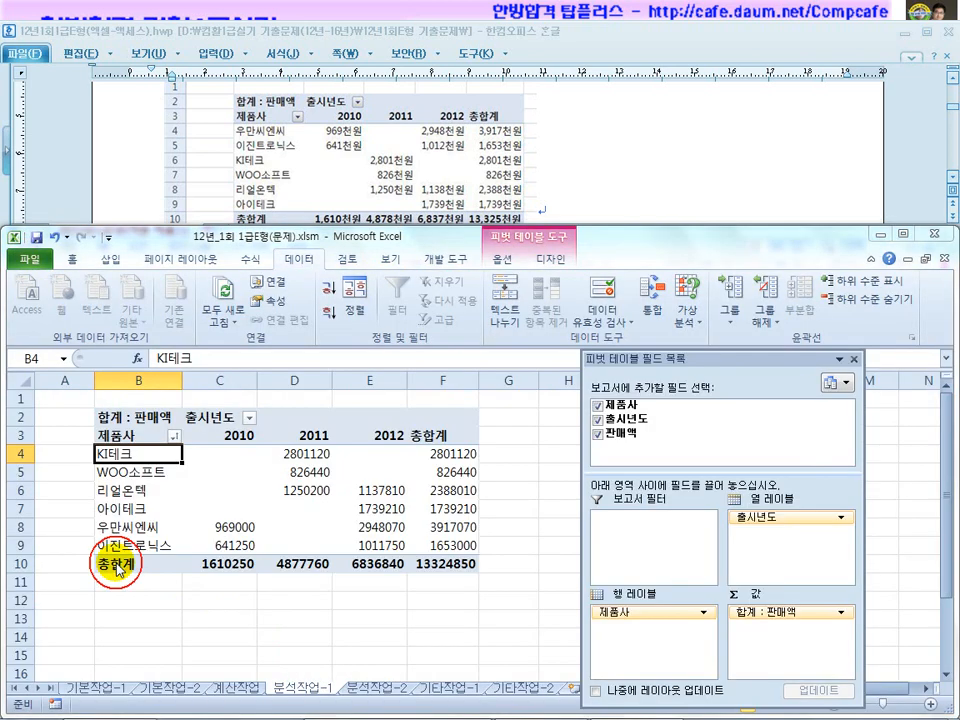
click(110, 256)
drag(822, 240, 822, 582)
click(500, 495)
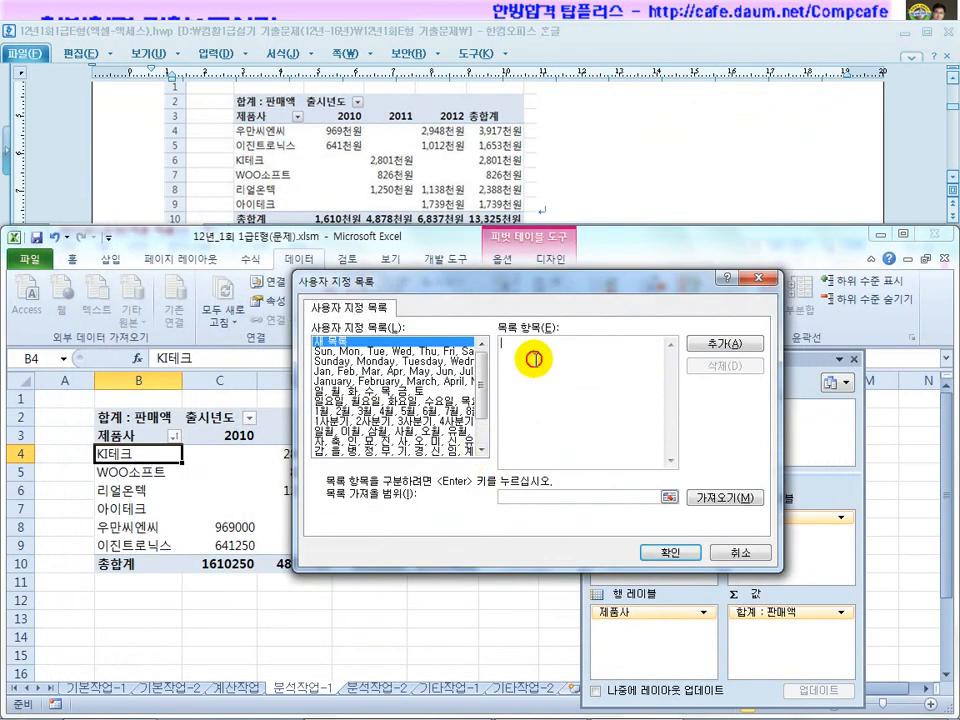
Add a custom list with 우만씨엔씨, 이진트로닉스, KI테크, WOO소프트, 리얼온텍 and 아이테크, and close the Excel options
drag(375, 219, 386, 330)
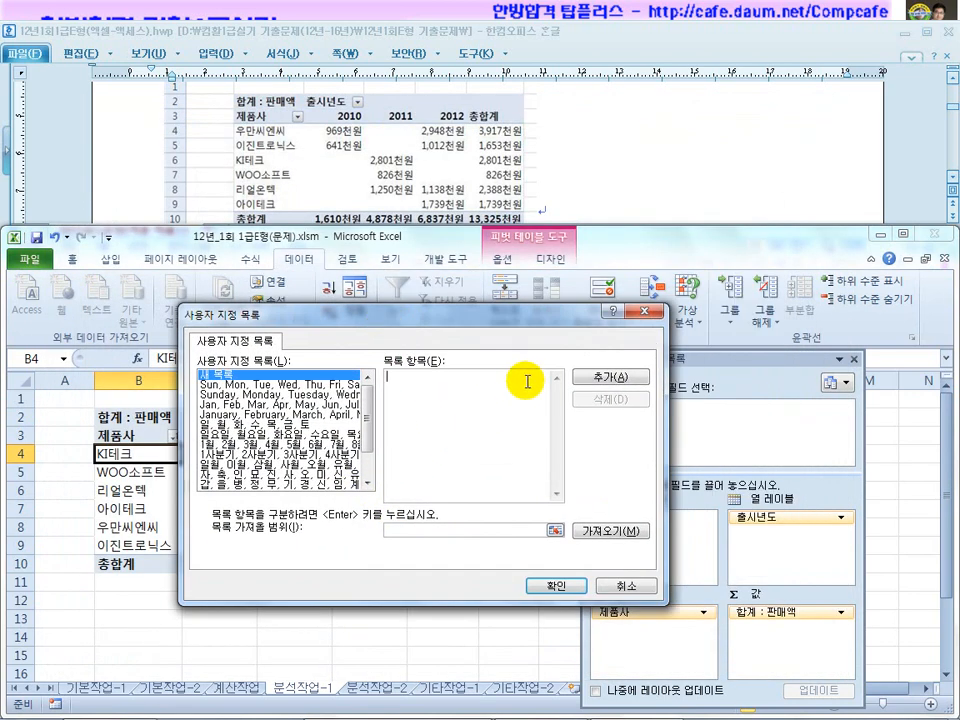
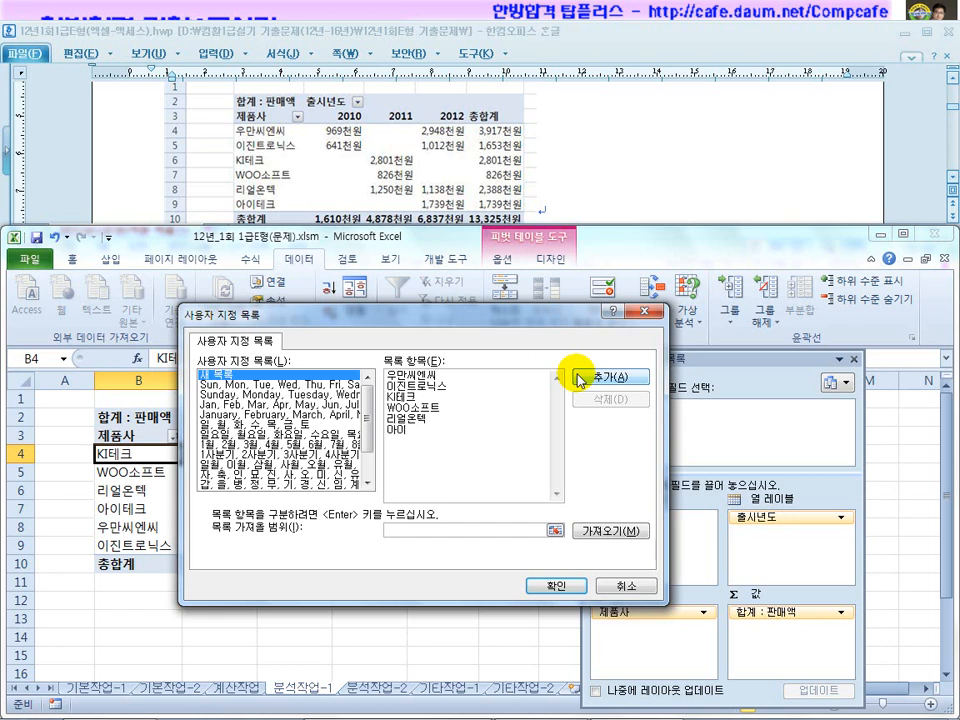
click(595, 380)
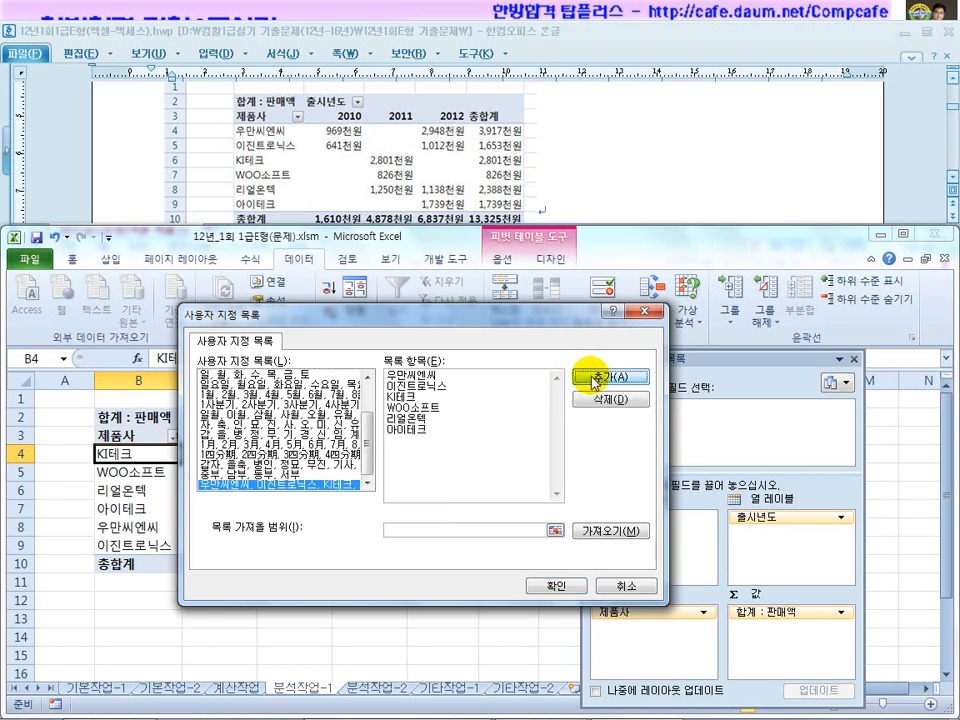
click(553, 585)
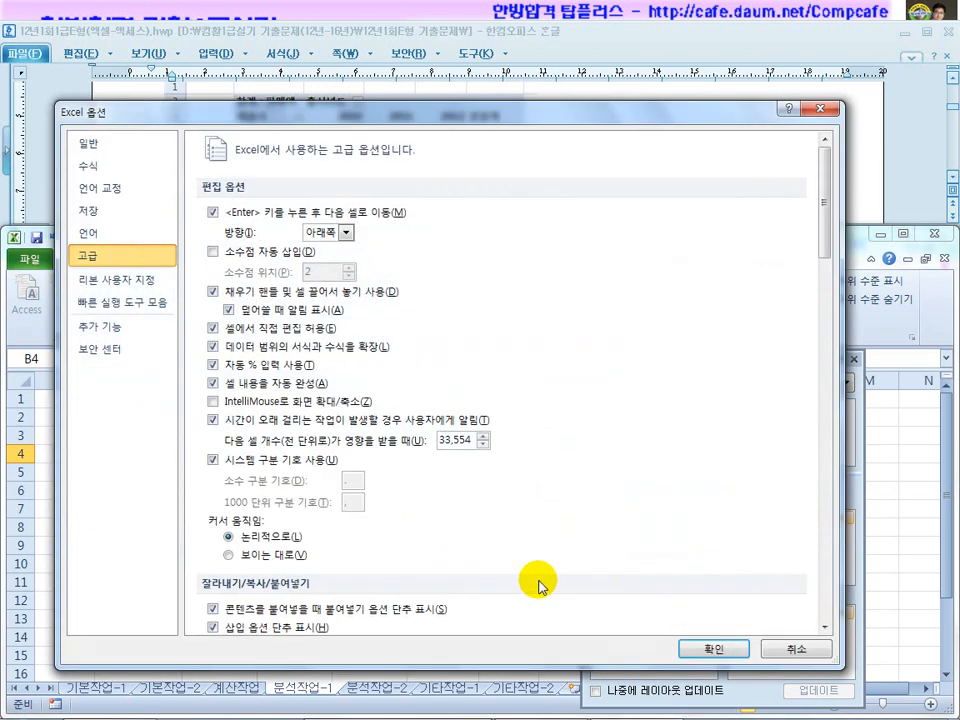
click(713, 641)
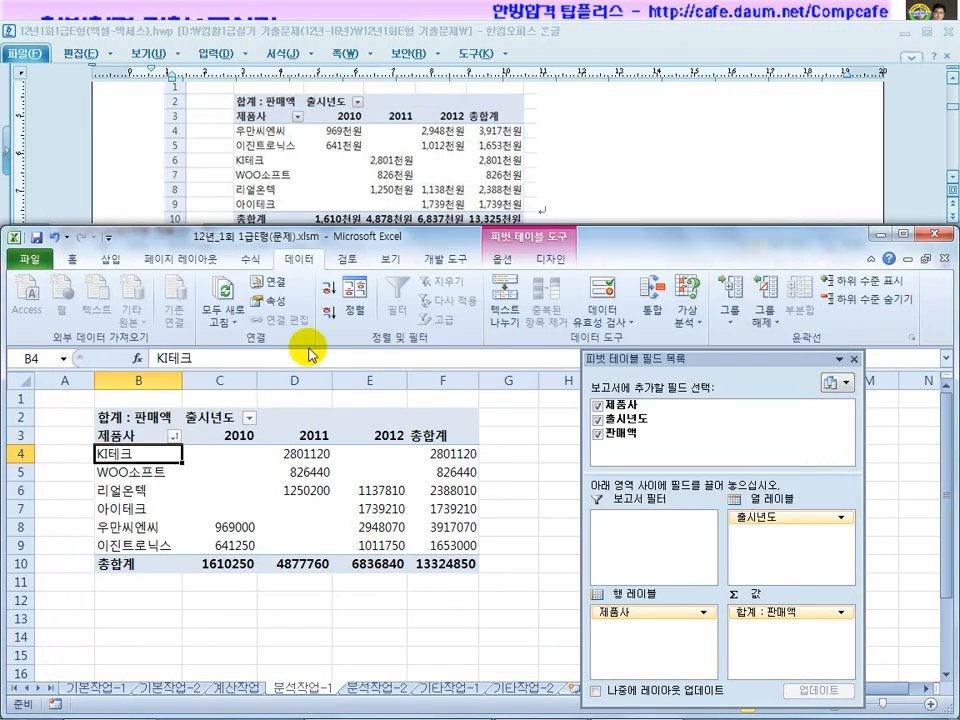
Switch the 제품사 sort between ascending and descending and leave it ascending by the custom list order
click(324, 290)
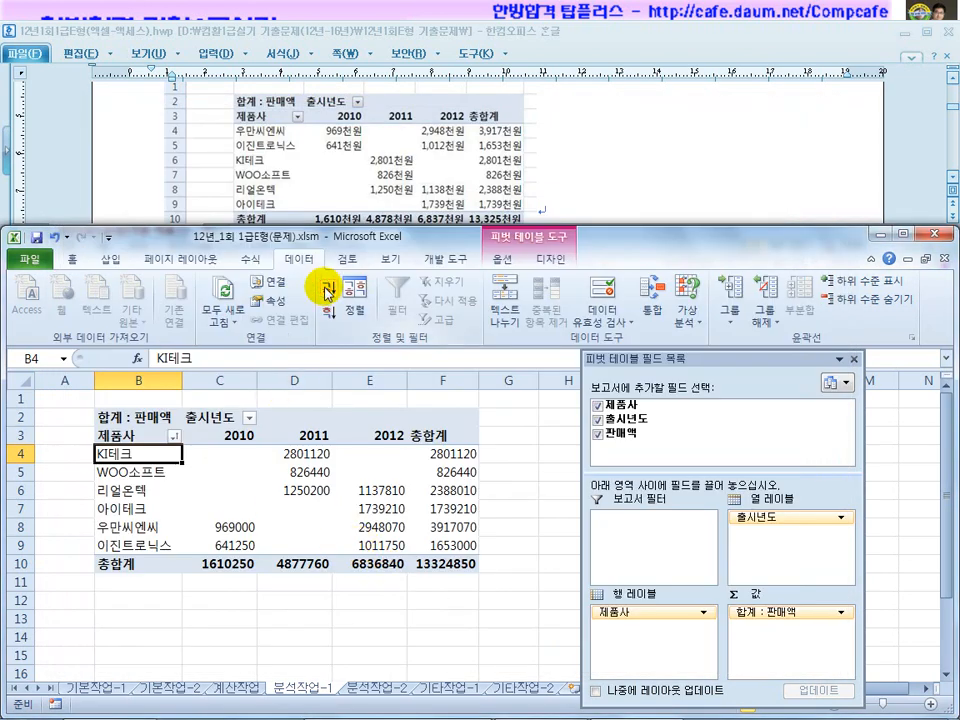
click(328, 313)
click(327, 290)
click(328, 311)
click(327, 292)
click(328, 311)
click(328, 292)
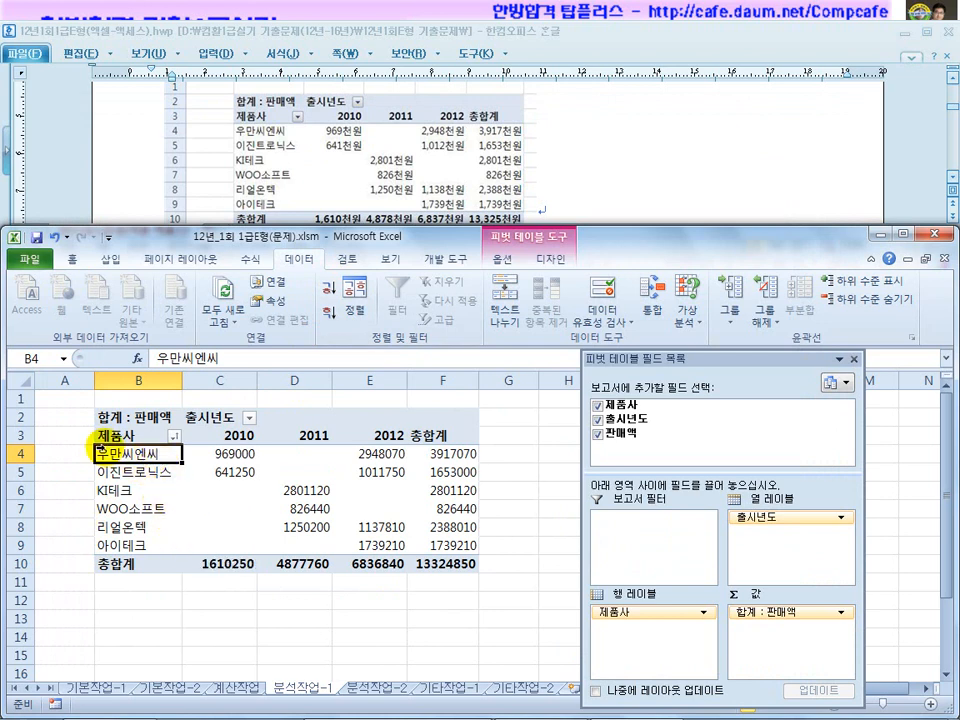
Manually move 우만씨엔씨 below WOO소프트 and again below 리얼온텍, sorting 제품사 ascending after each move
drag(105, 452, 118, 500)
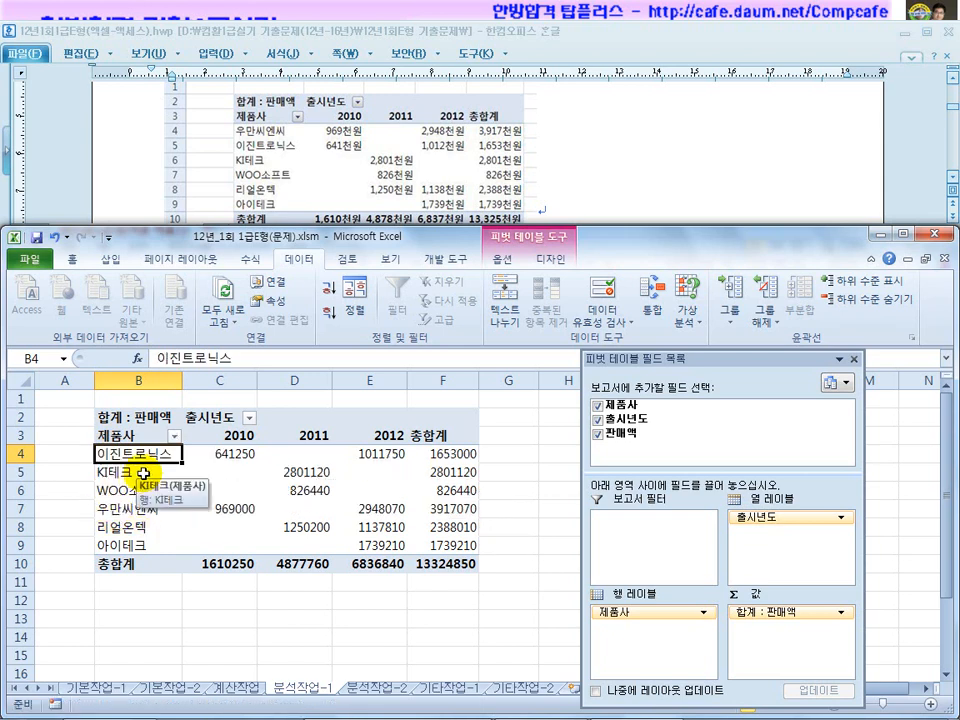
click(329, 294)
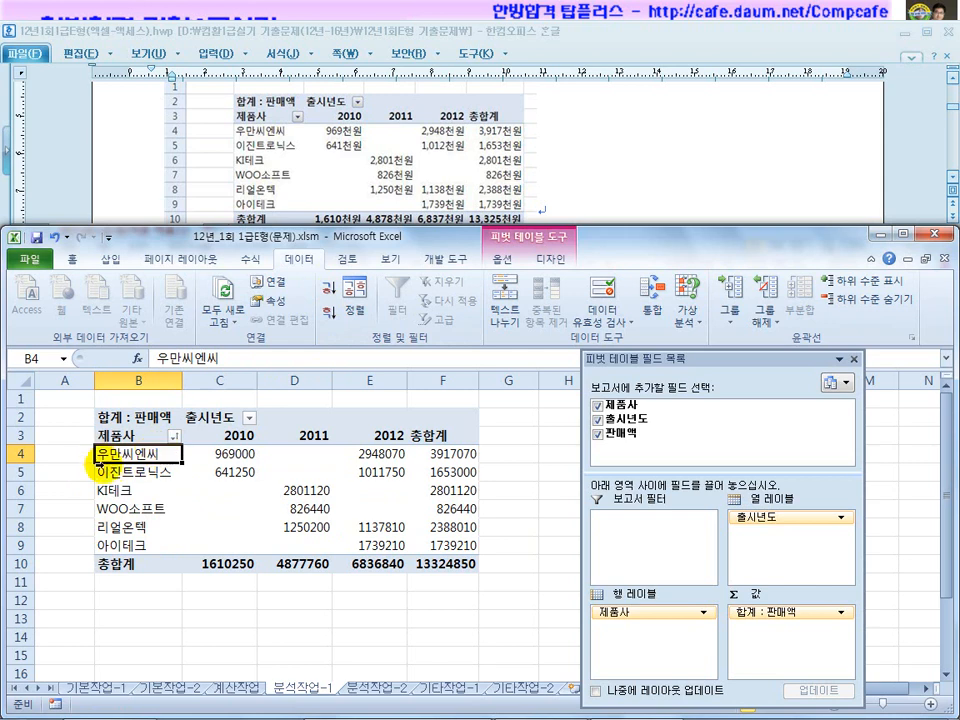
click(100, 468)
click(122, 482)
click(113, 472)
click(112, 454)
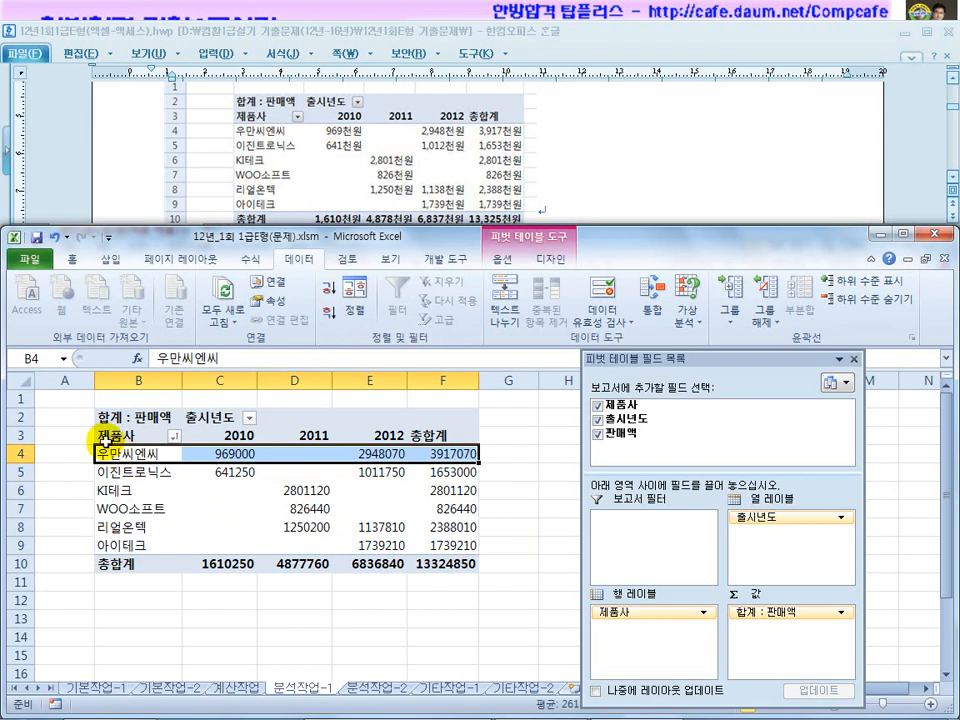
drag(103, 445, 126, 522)
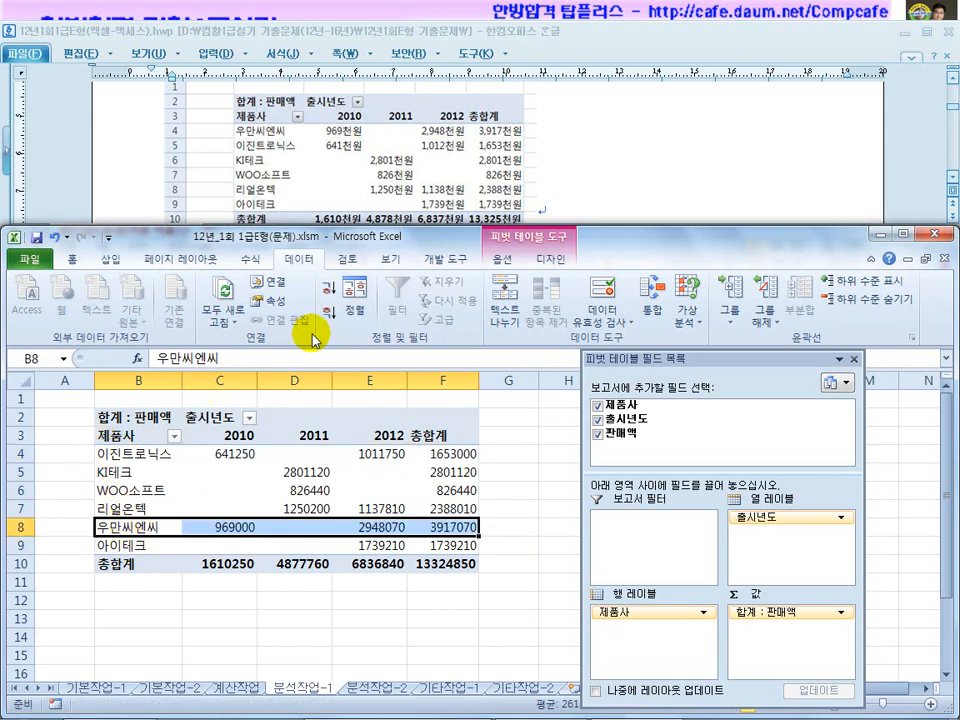
click(313, 297)
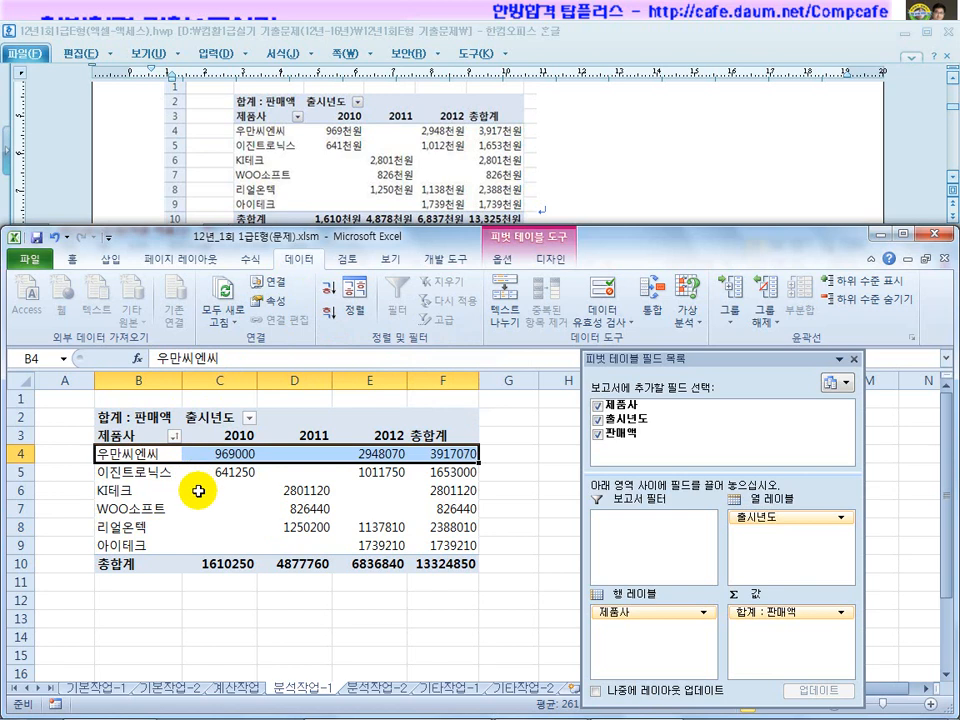
Review the exam document's sorting and number format instruction and the number display in its reference picture
click(623, 174)
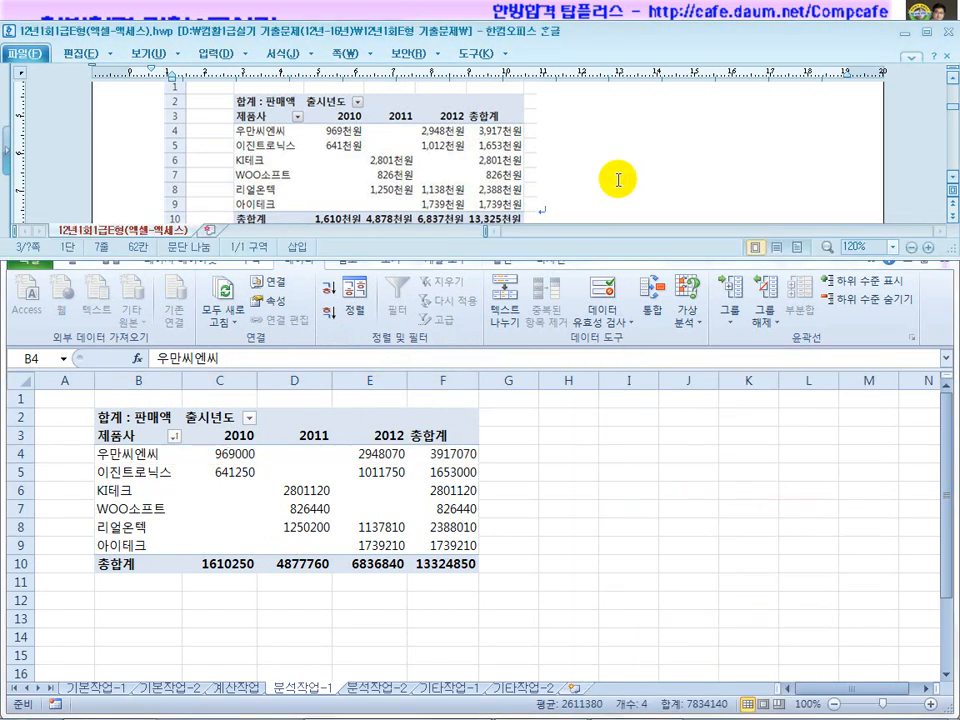
scroll(369, 148, up, 2)
drag(484, 111, 658, 108)
click(648, 156)
scroll(647, 158, down, 2)
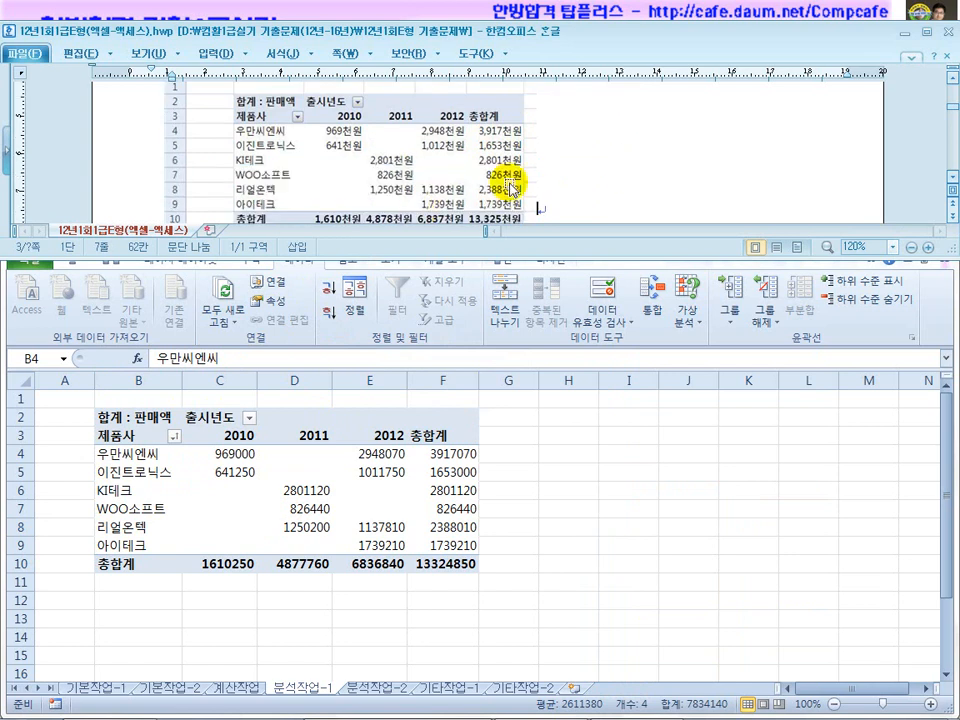
click(378, 467)
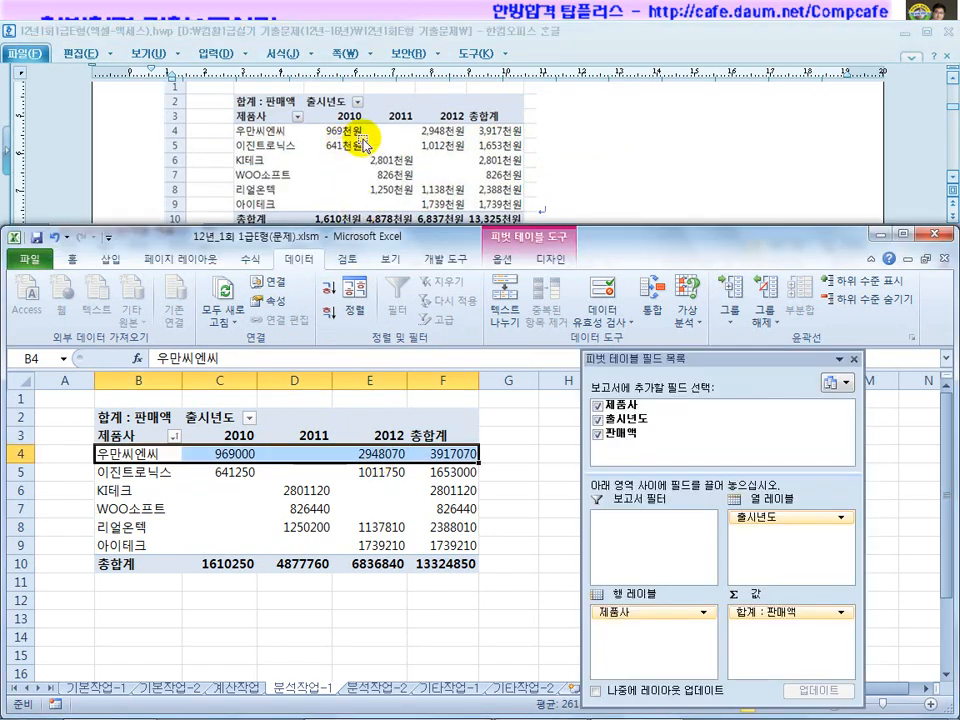
Open the cell format settings for the pivot values in C4:F10 and choose the custom number format #,##0
click(222, 454)
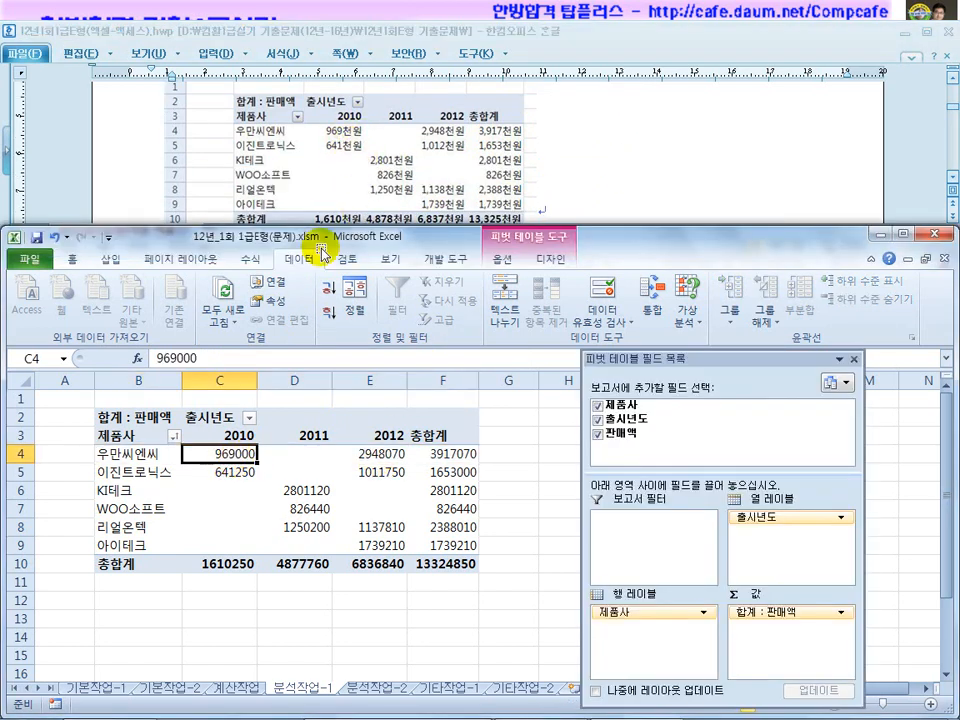
drag(220, 454, 422, 563)
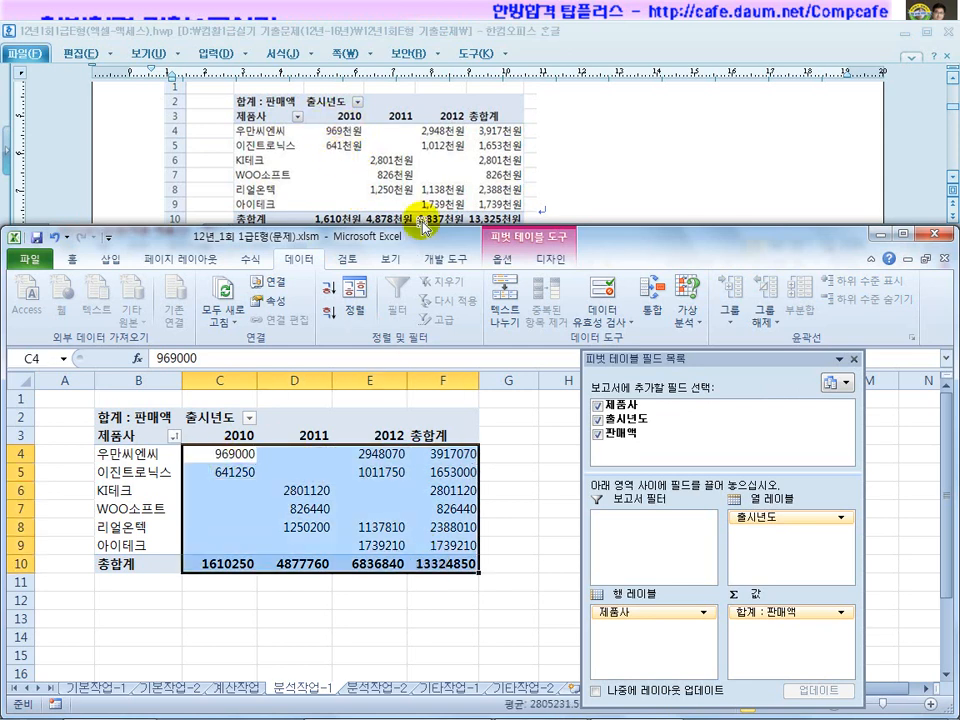
right_click(328, 489)
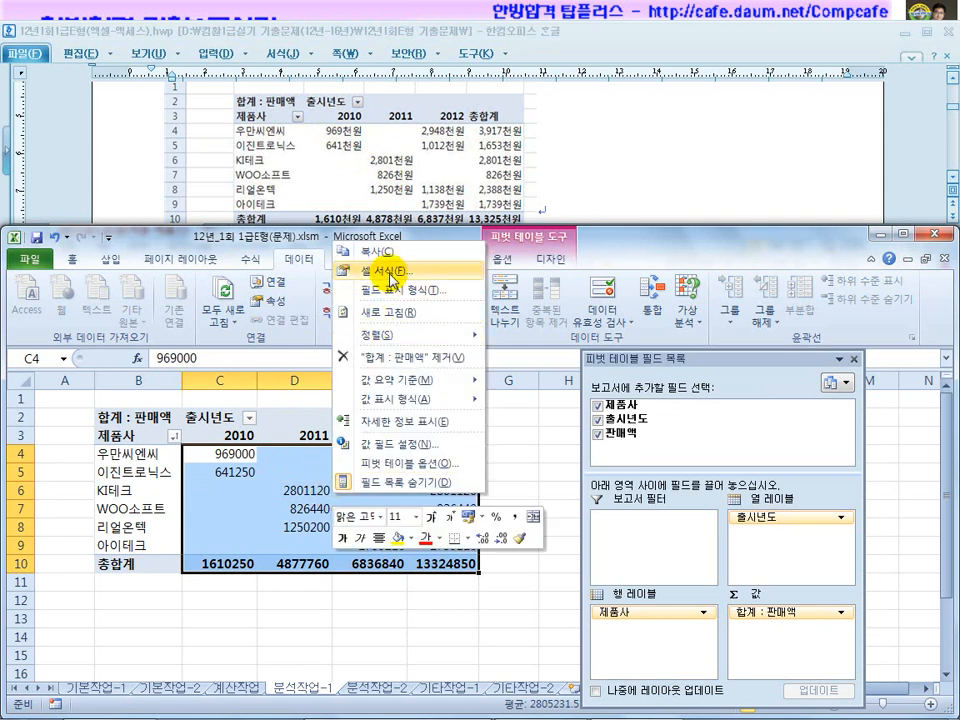
click(391, 281)
drag(364, 101, 593, 265)
click(315, 433)
click(570, 407)
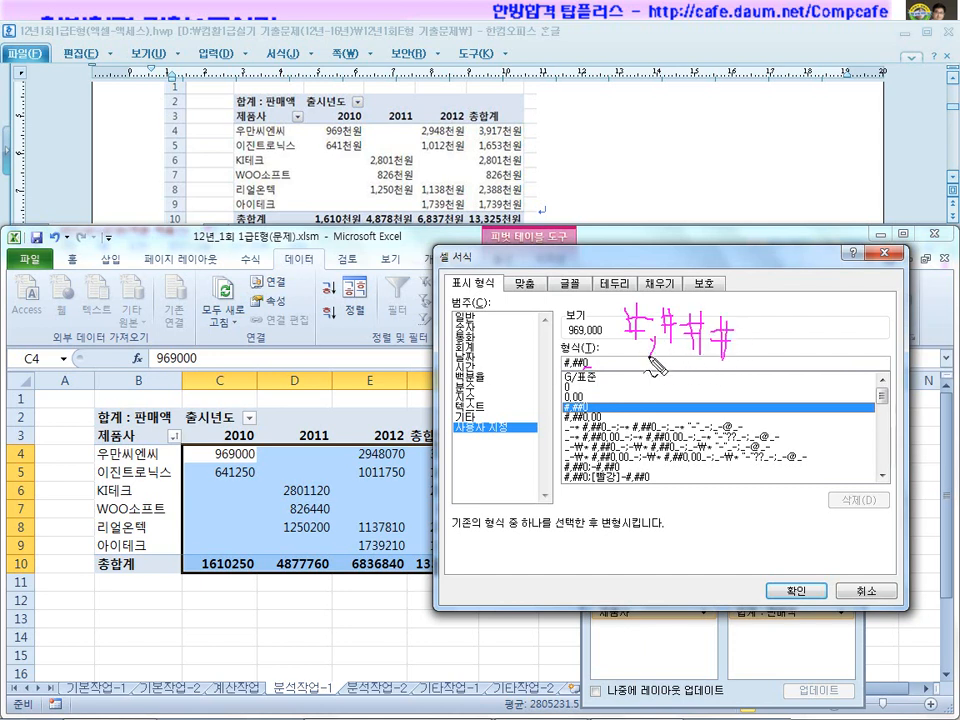
mouse_move(632, 358)
mouse_down()
mouse_move(605, 305)
mouse_move(661, 358)
mouse_up()
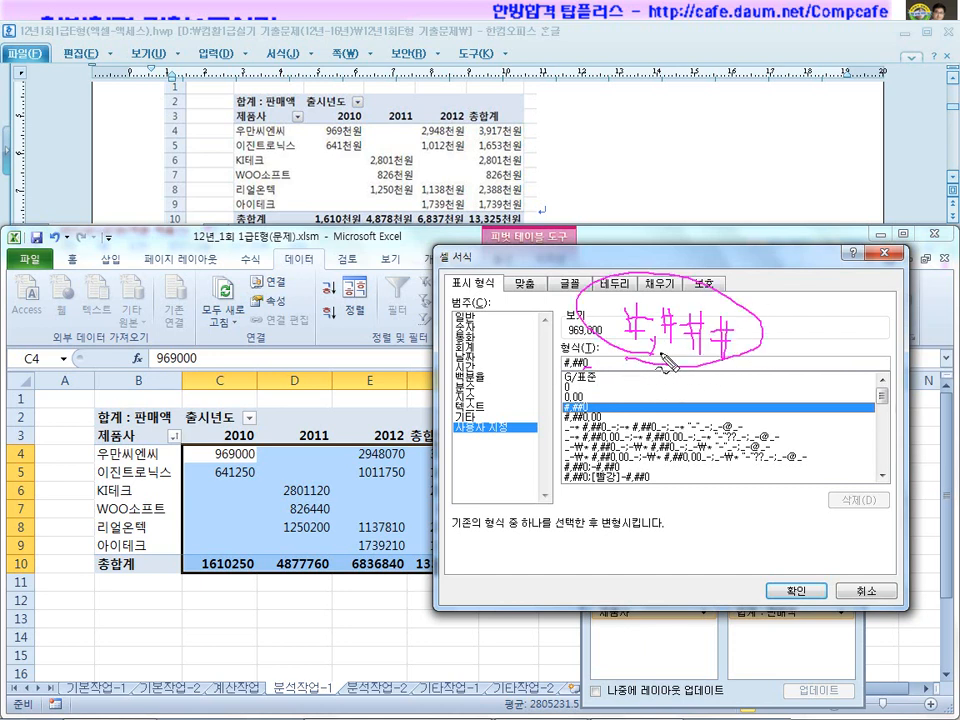
drag(628, 180, 641, 180)
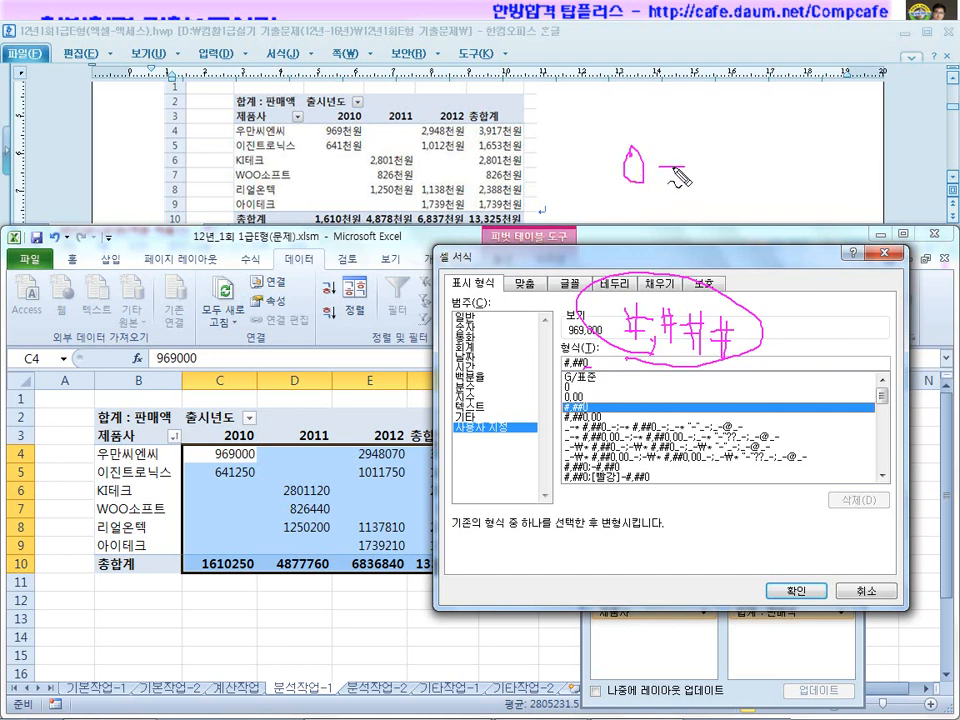
drag(731, 140, 770, 193)
drag(763, 138, 734, 190)
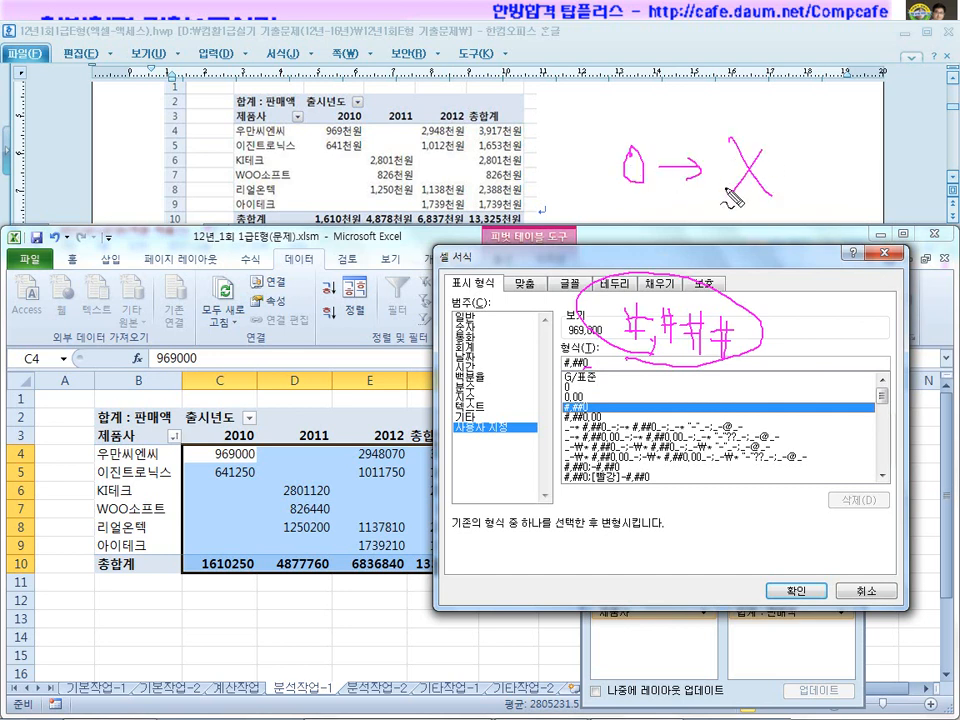
drag(672, 210, 712, 210)
drag(700, 201, 700, 219)
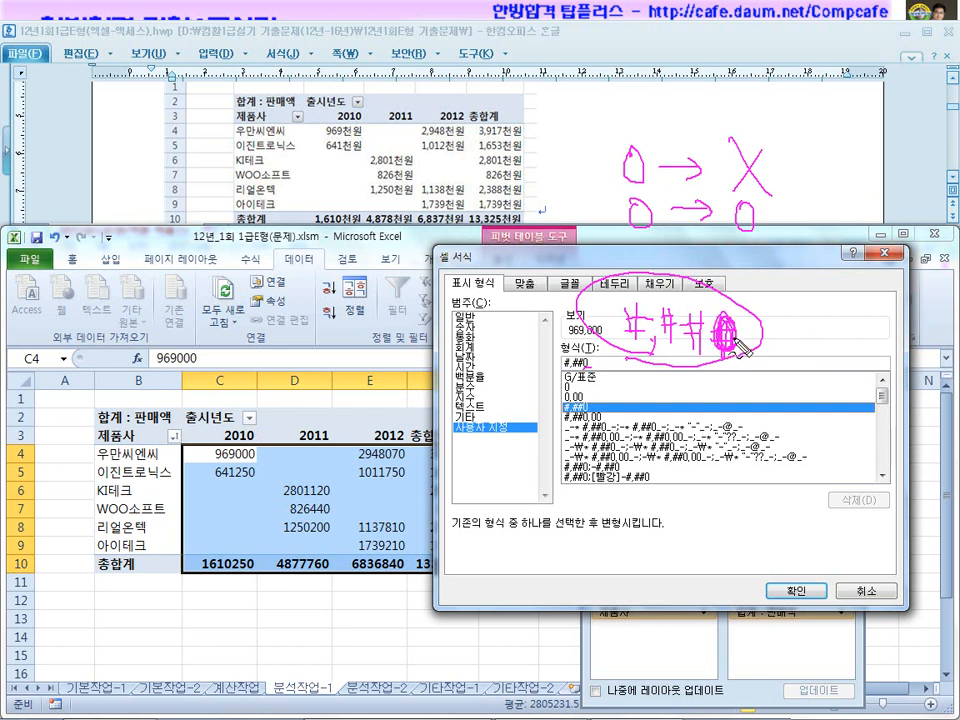
mouse_move(746, 196)
mouse_down()
mouse_move(606, 218)
mouse_move(762, 233)
mouse_up()
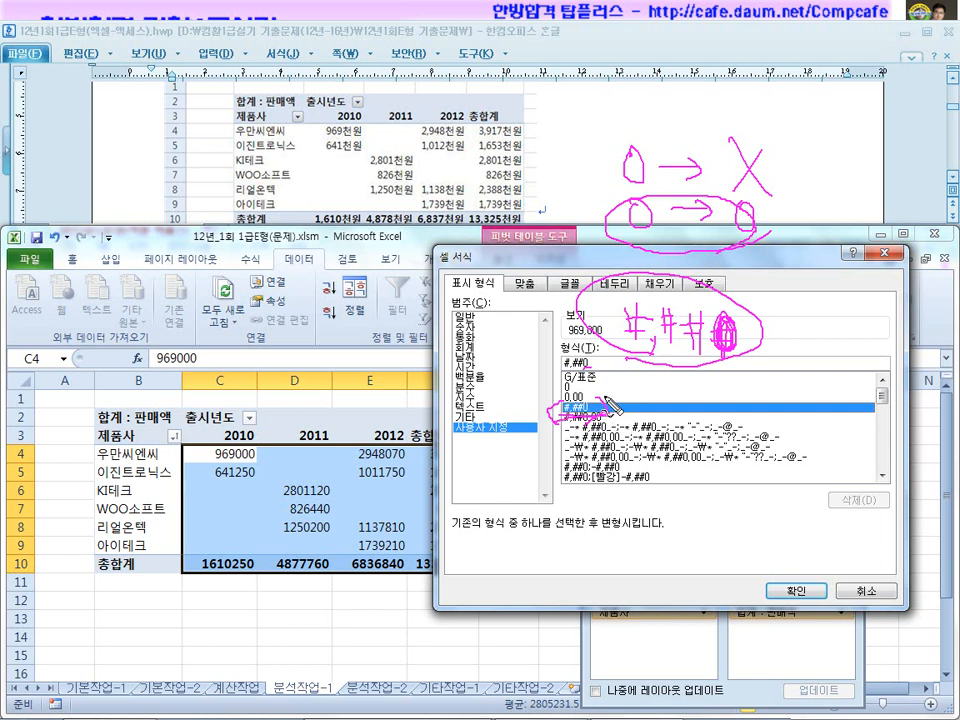
key(Escape)
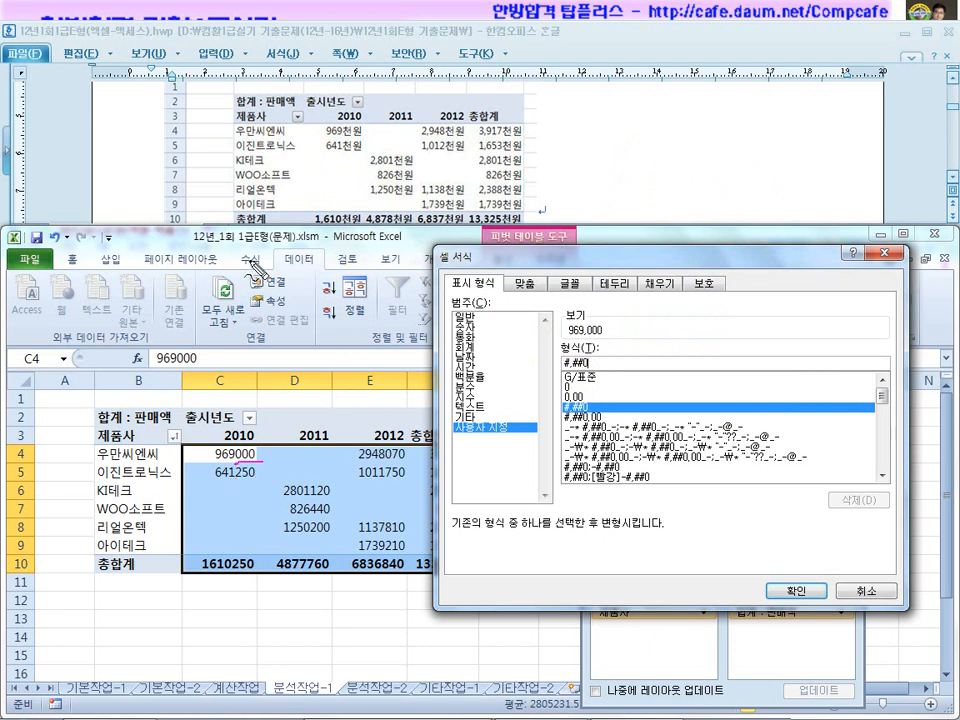
Extend the custom number format to #,##0,"천원" and apply it to the pivot values
click(594, 362)
text(,)
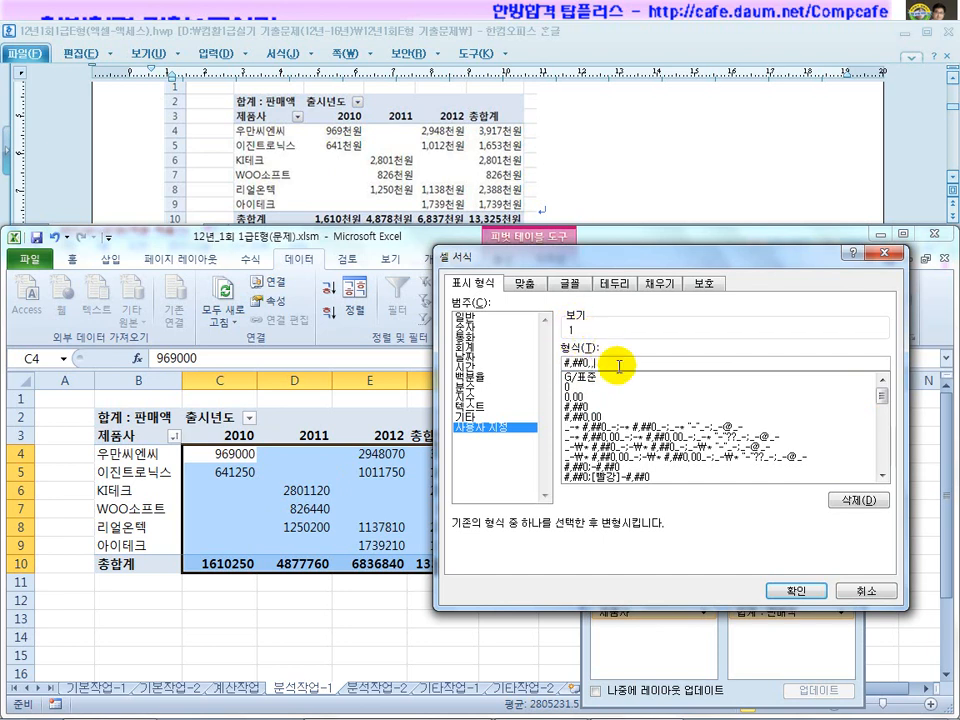
text(,)
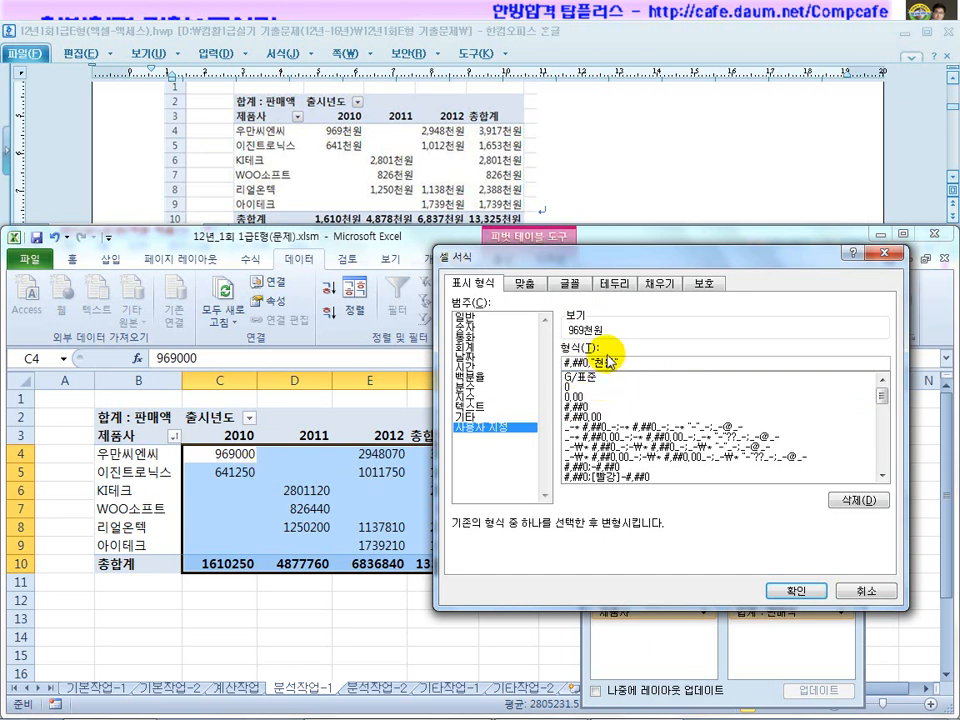
click(796, 590)
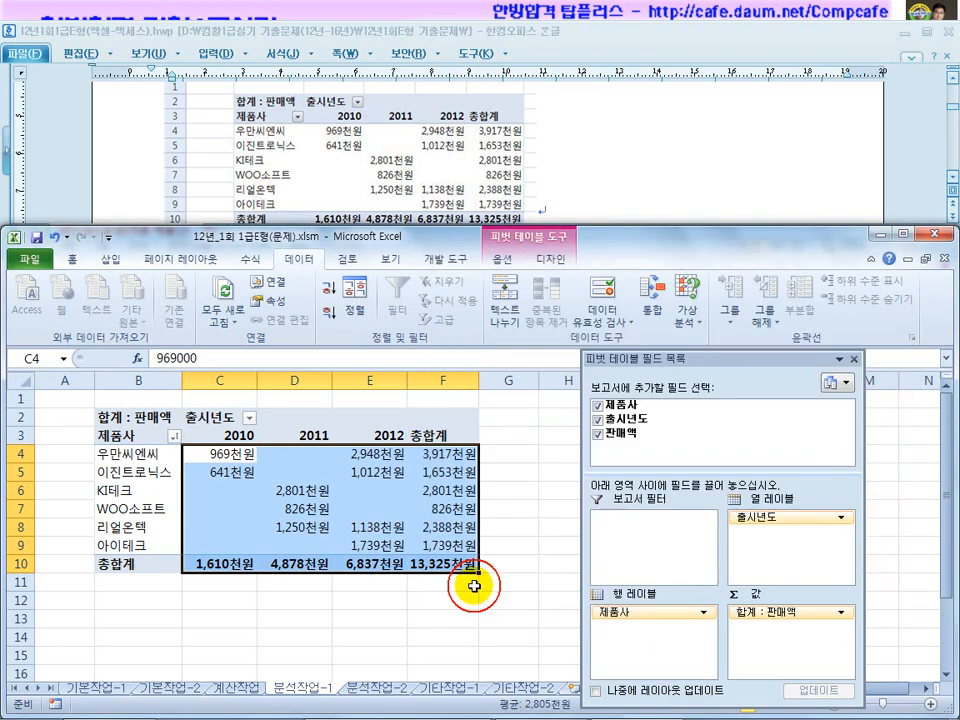
Compare the finished pivot table with the exam's reference picture and its sorting and format instruction
click(505, 527)
click(611, 154)
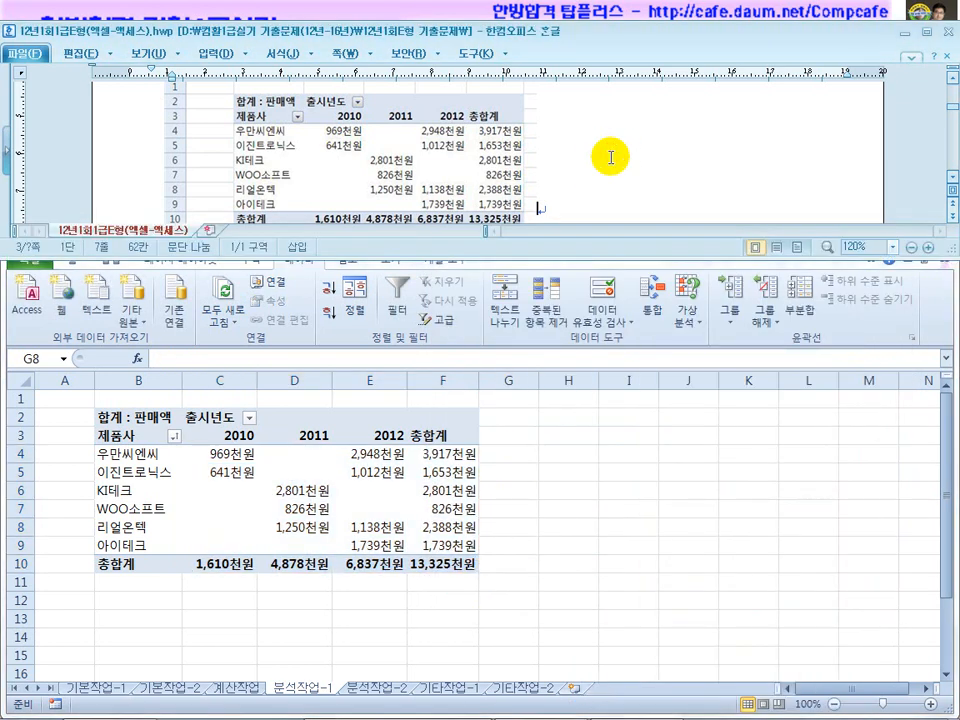
click(950, 183)
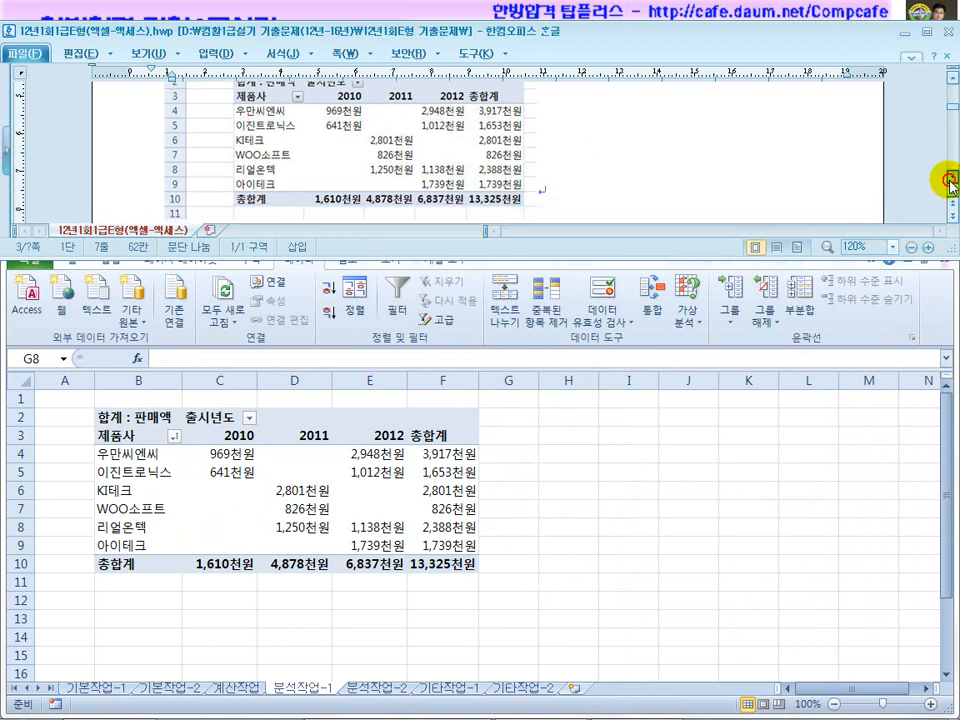
scroll(723, 174, up, 2)
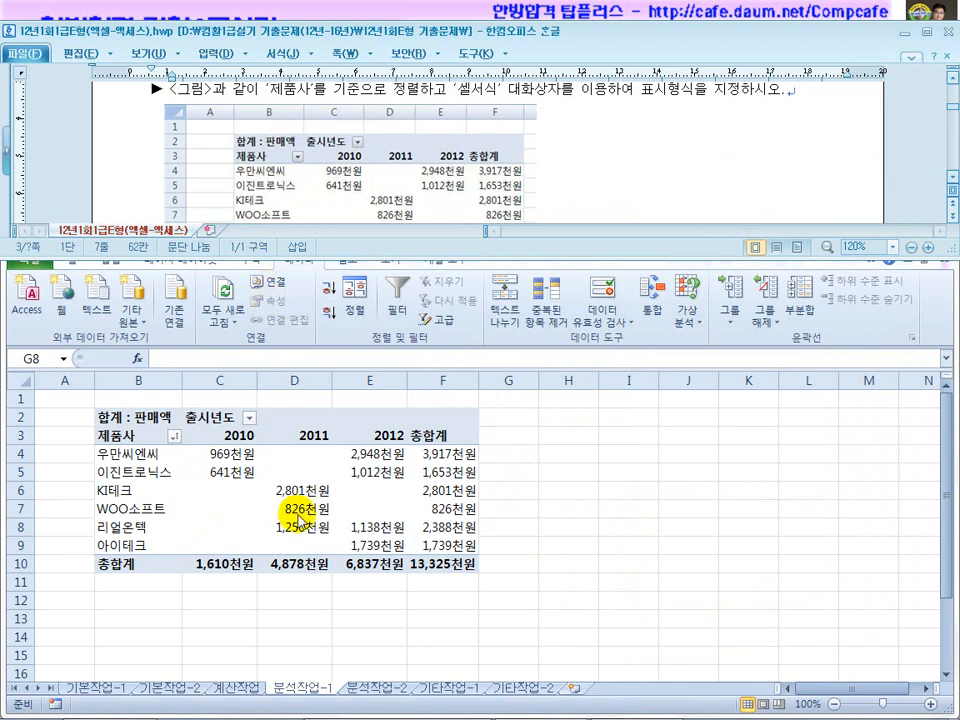
Find the exam's second analysis task, open the 분석작업-2 sheet, and review the macro instructions and the note on cell pointer position
scroll(636, 188, down, 5)
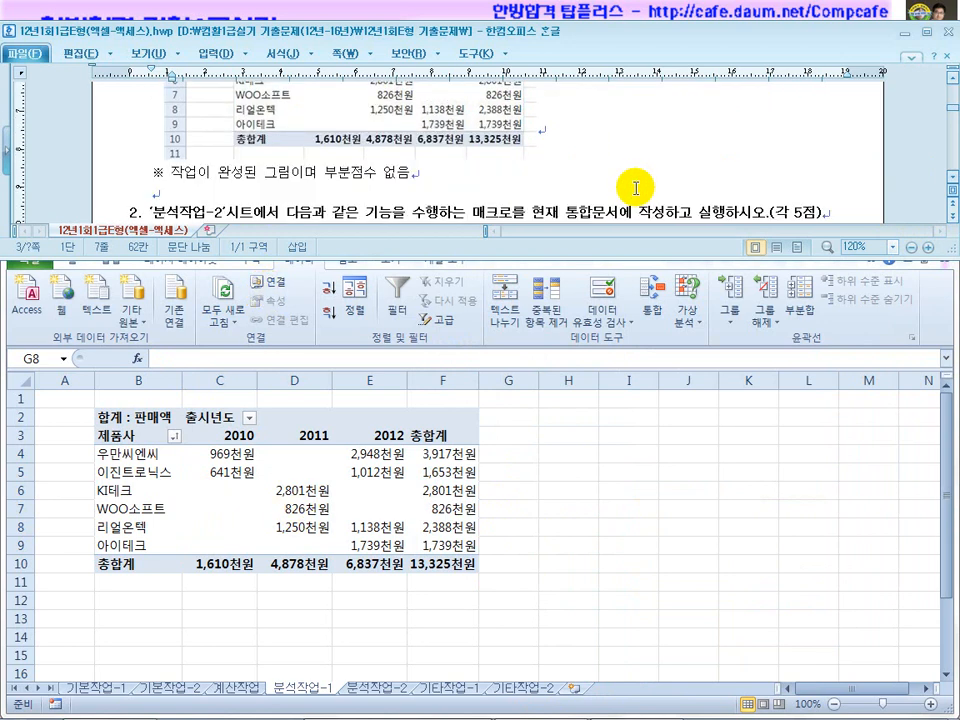
scroll(636, 188, down, 2)
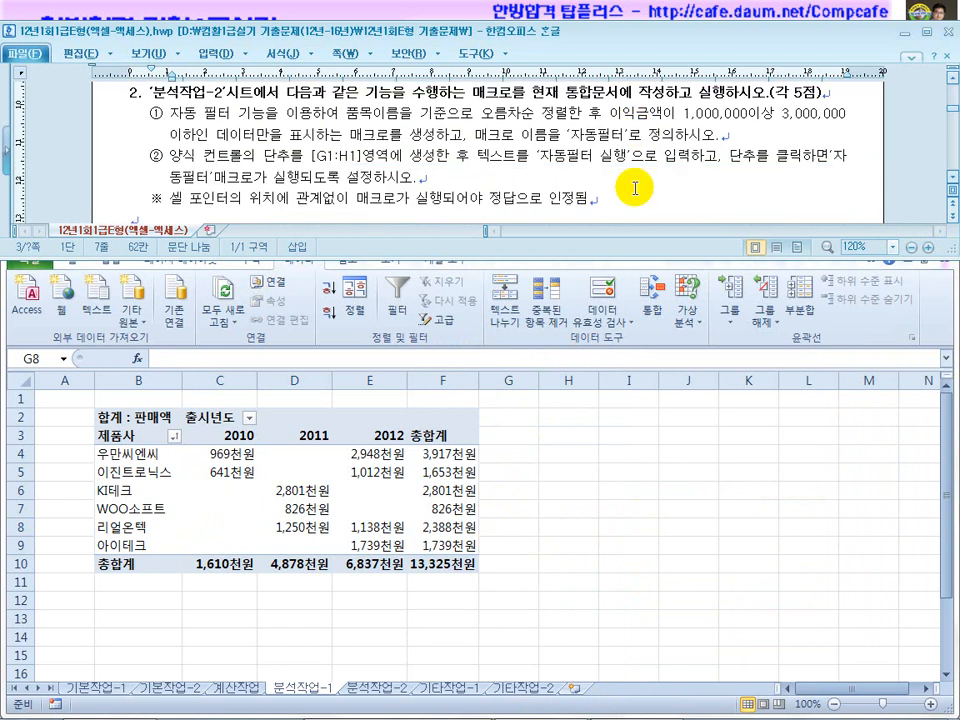
click(376, 693)
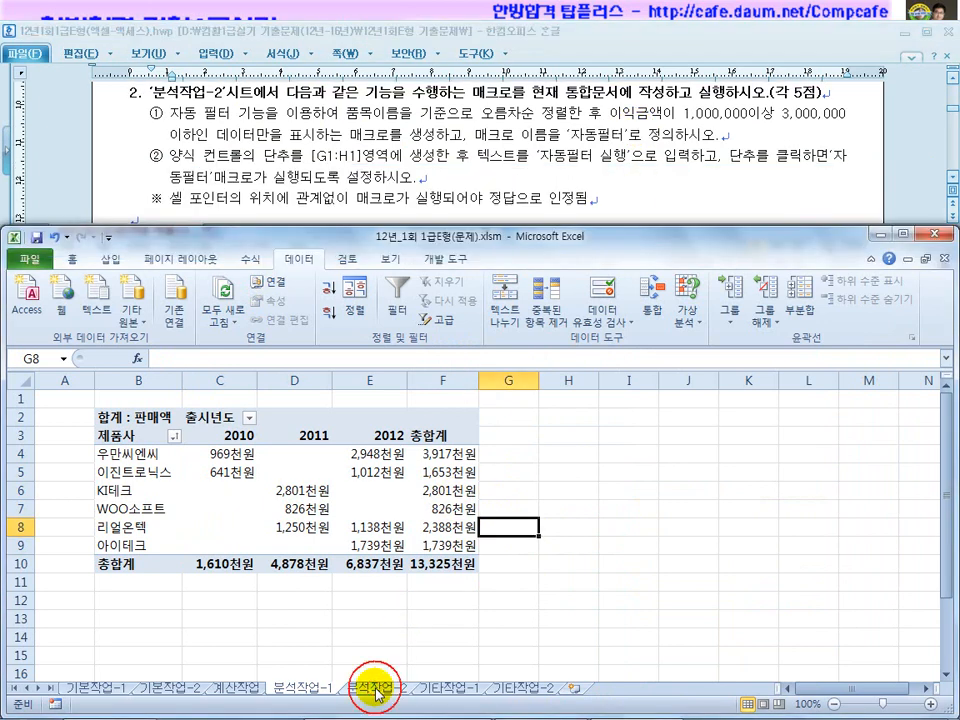
click(376, 693)
click(305, 116)
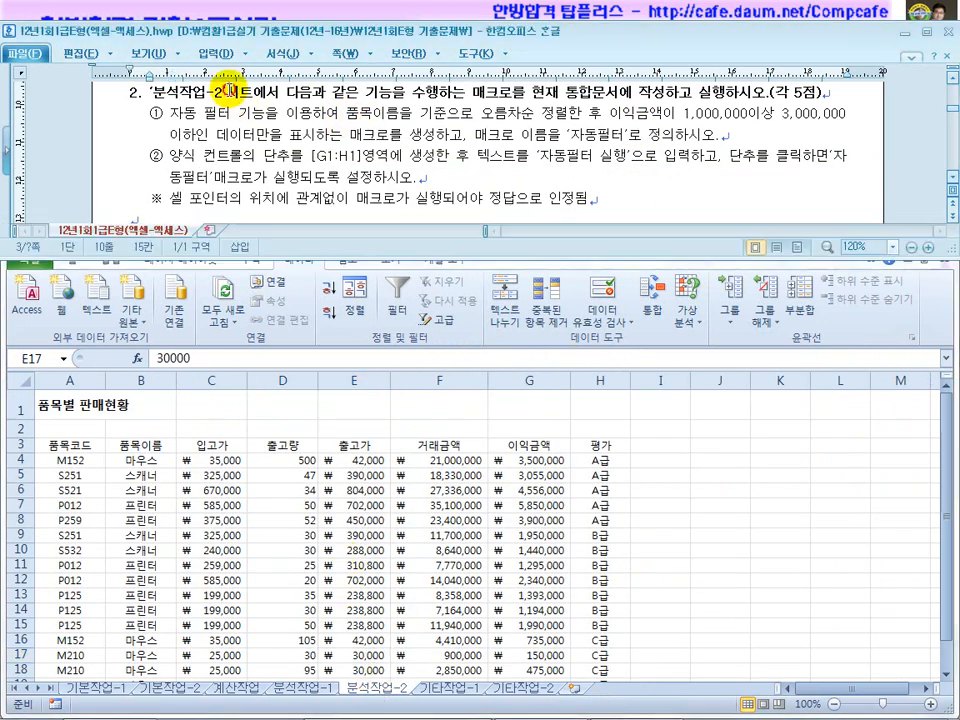
drag(170, 200, 497, 204)
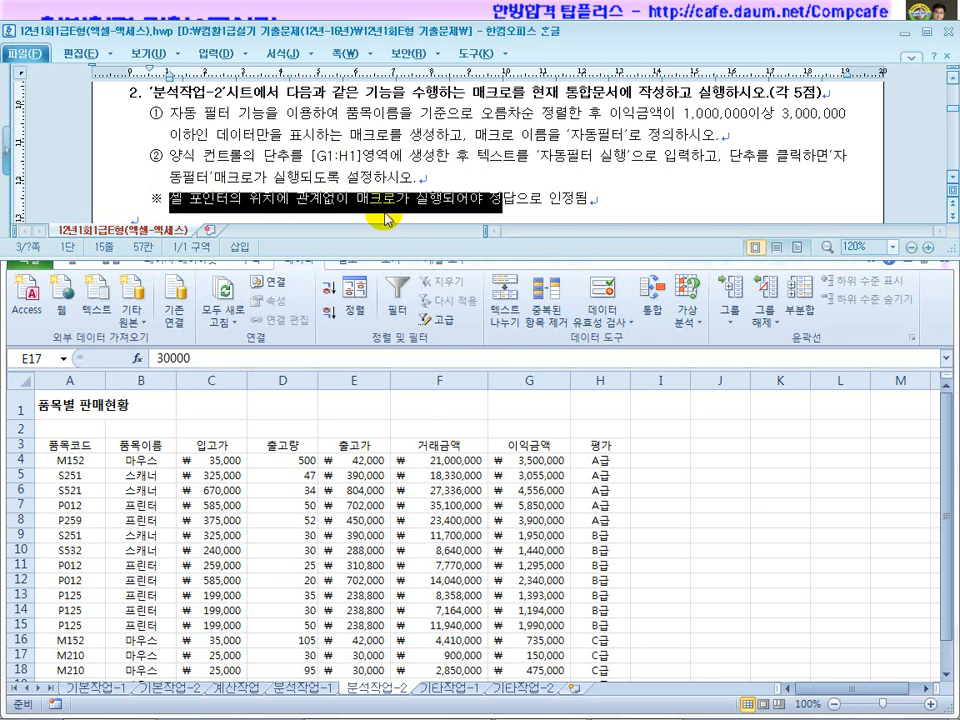
Examine the 품목별 판매현황 table down to its last row and the empty cells around it as possible cell pointer positions
click(416, 408)
click(364, 403)
click(370, 521)
click(655, 505)
scroll(540, 490, down, 3)
click(444, 460)
click(354, 582)
click(435, 626)
scroll(427, 557, up, 3)
click(354, 404)
click(660, 404)
click(356, 403)
click(641, 505)
scroll(638, 508, down, 3)
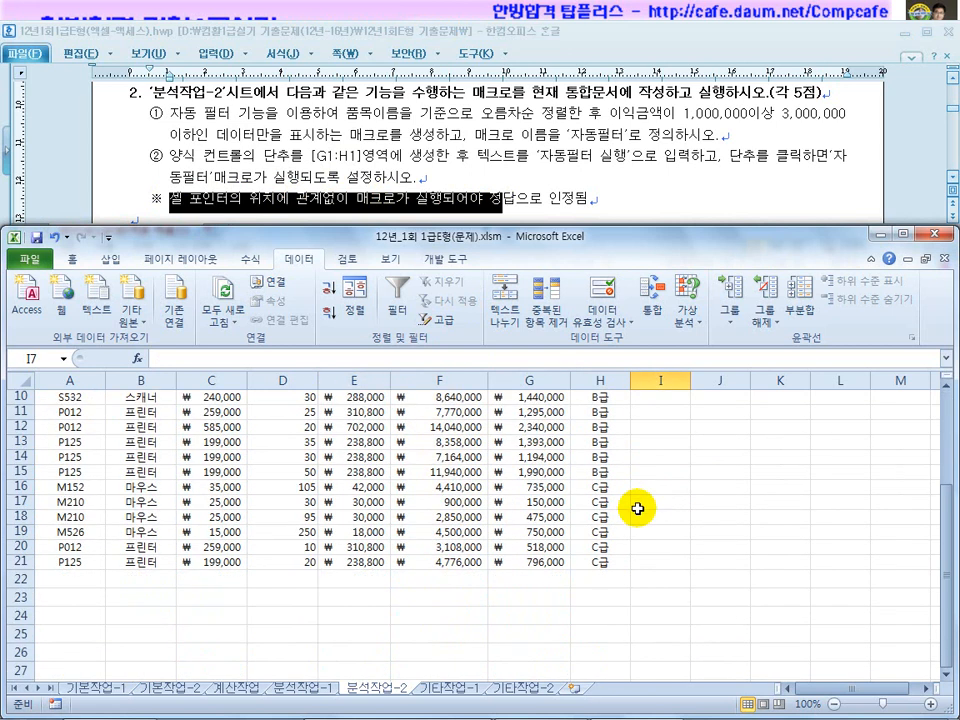
click(354, 594)
scroll(450, 577, up, 3)
With empty cell I7 outside the table selected, start recording a macro named 자동필터 in the current workbook
click(650, 505)
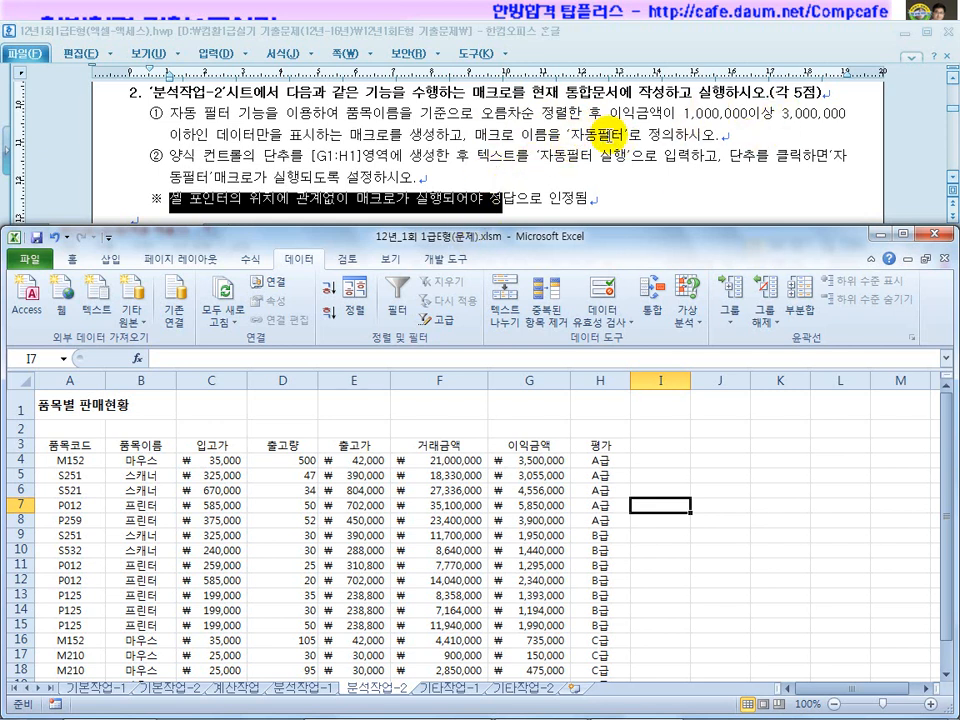
click(441, 262)
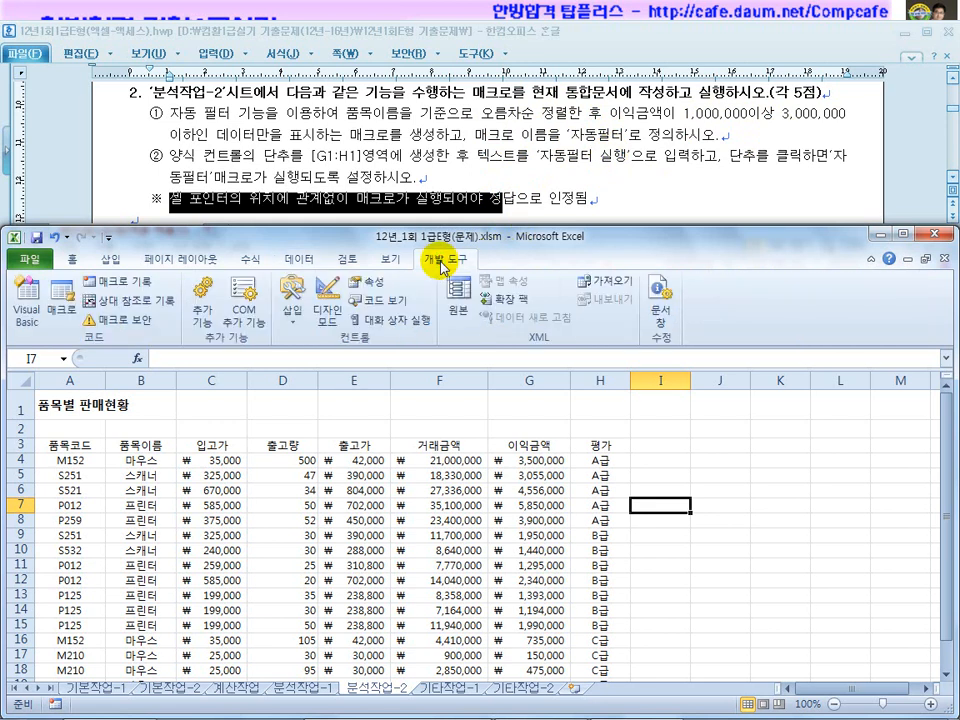
click(117, 285)
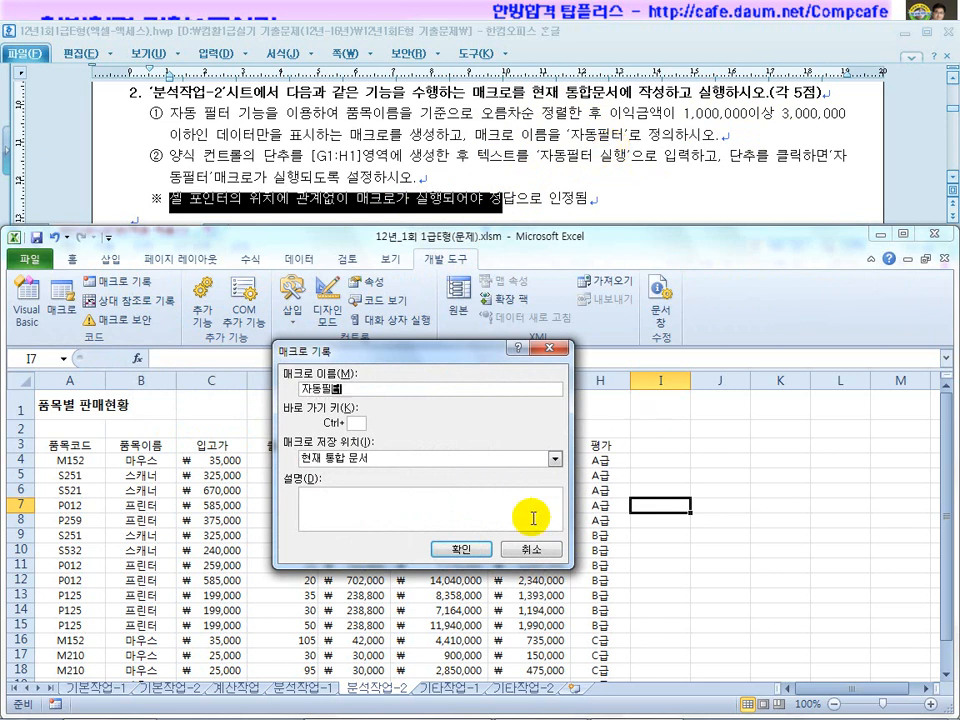
click(465, 549)
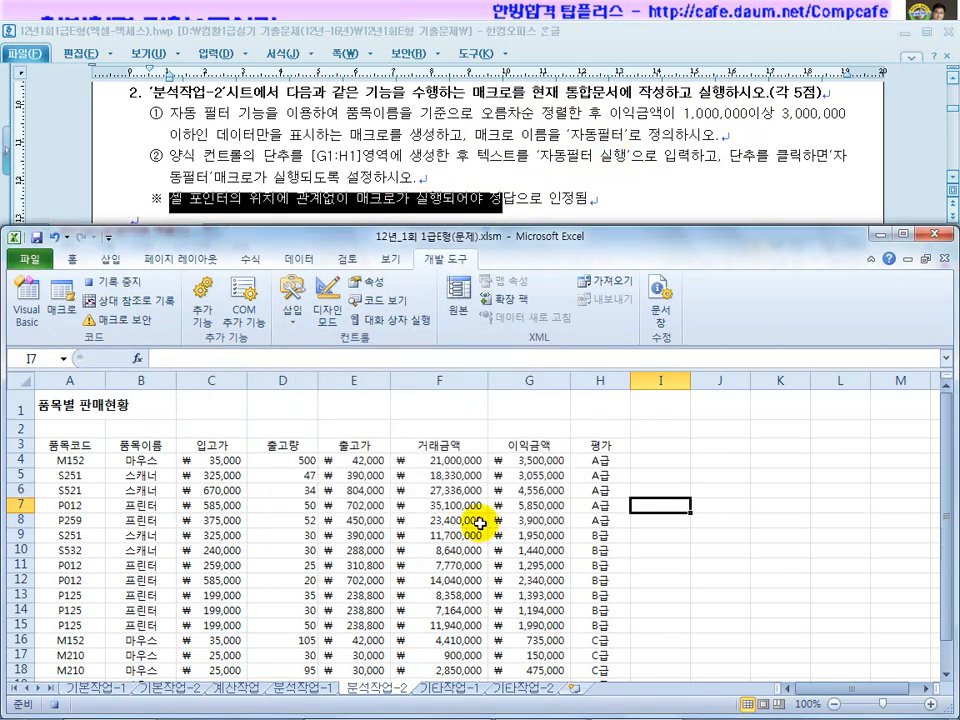
Apply an auto filter to the table from a cell inside it and sort the 품목이름 column in ascending order
click(285, 489)
click(303, 258)
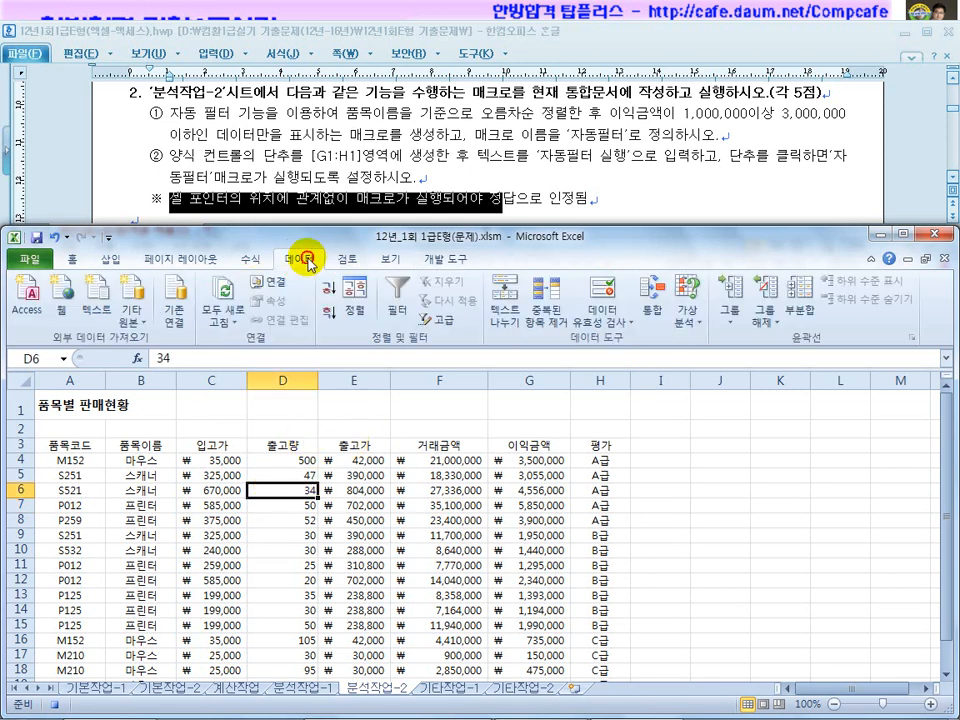
click(398, 305)
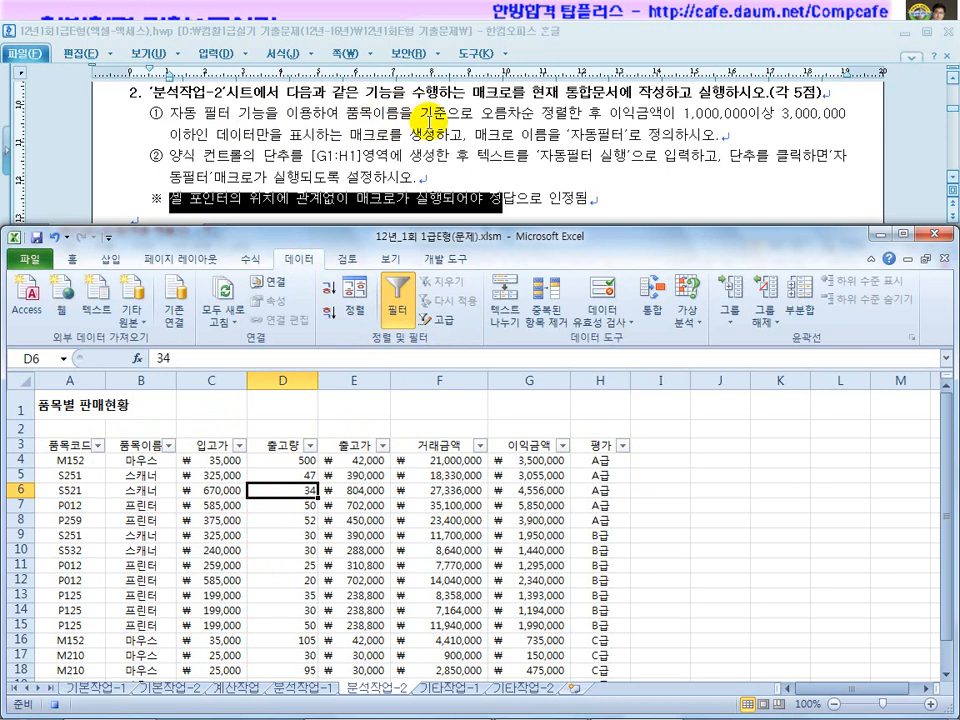
click(169, 445)
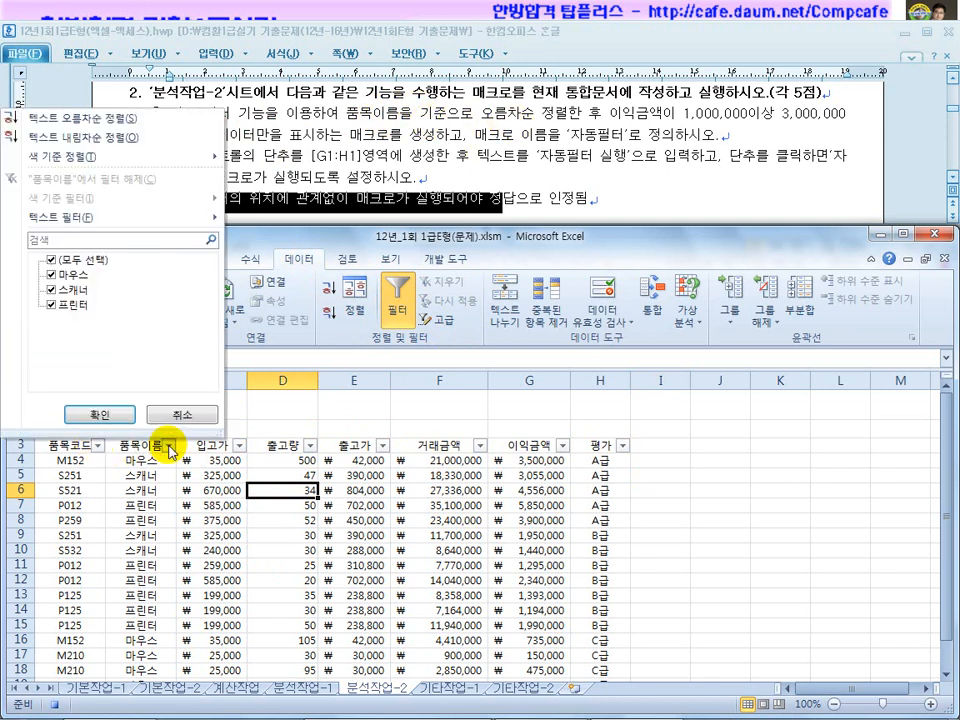
click(240, 463)
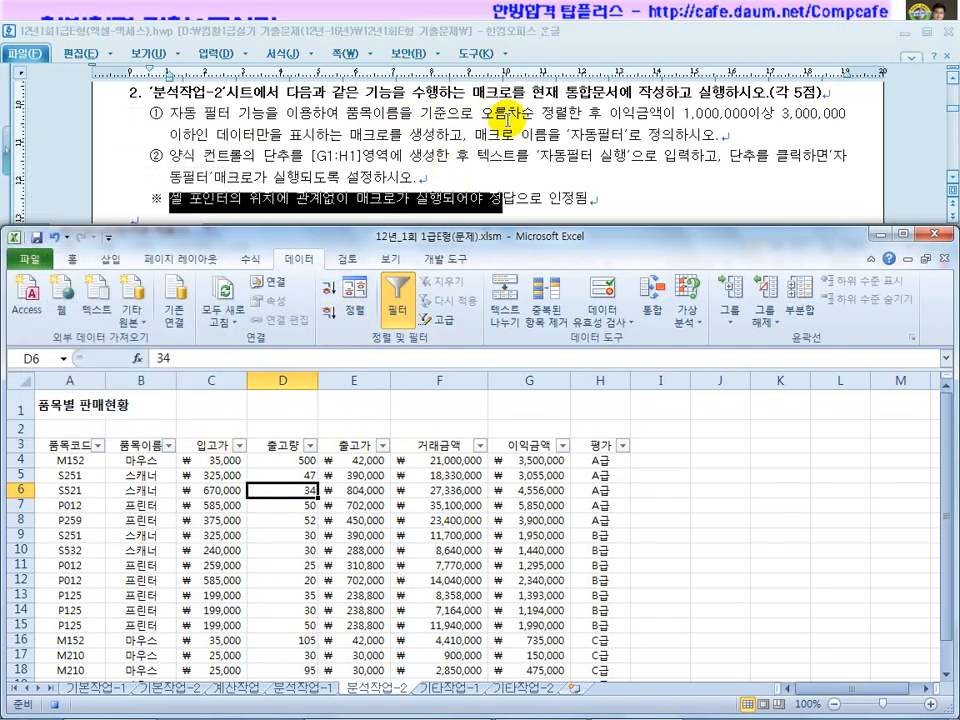
click(169, 446)
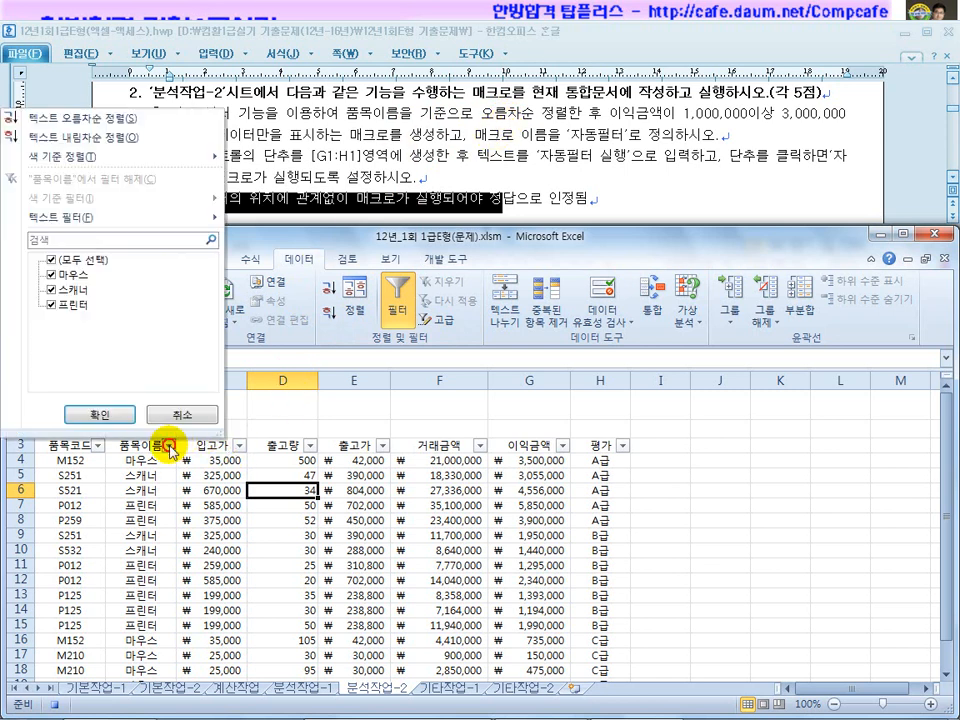
click(78, 118)
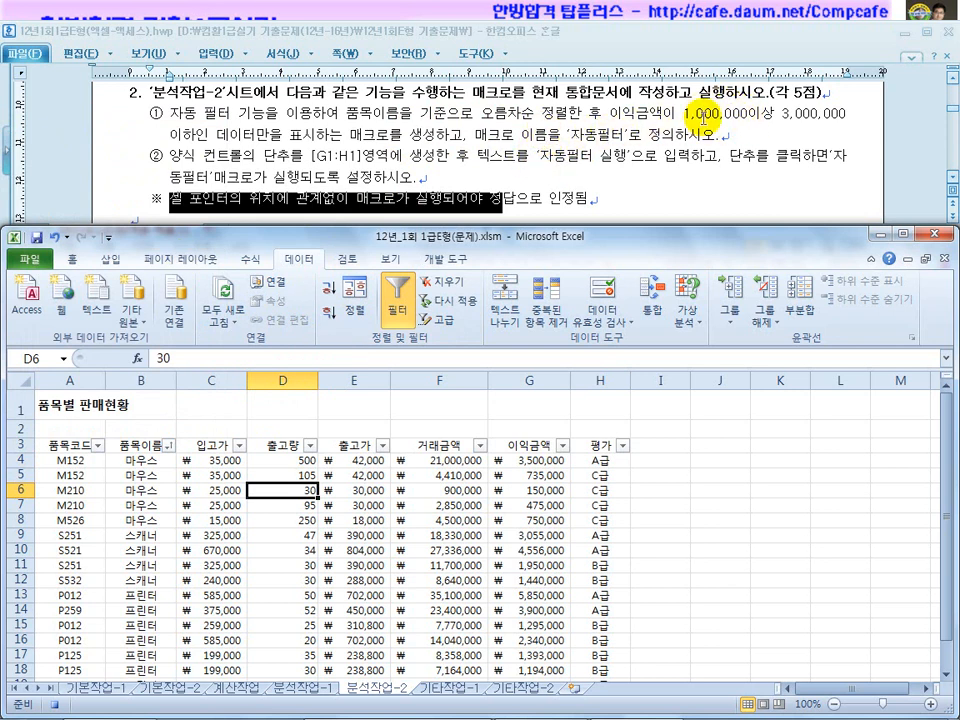
Open a custom number filter for the 이익금액 column and set its first condition to >= 1000000
click(565, 446)
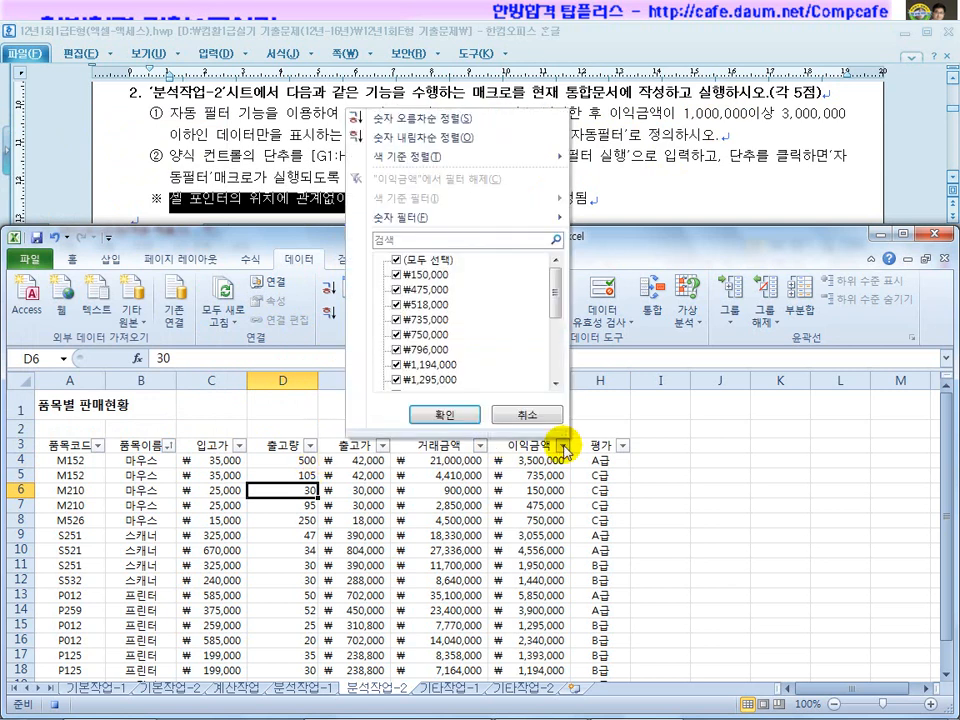
mouse_move(470, 217)
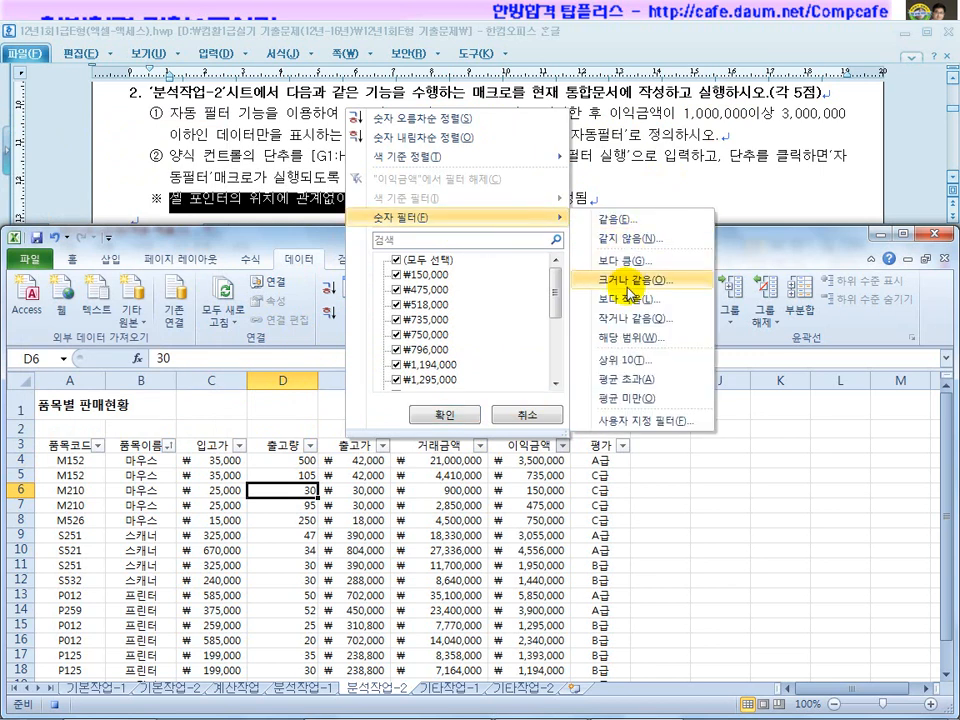
click(615, 420)
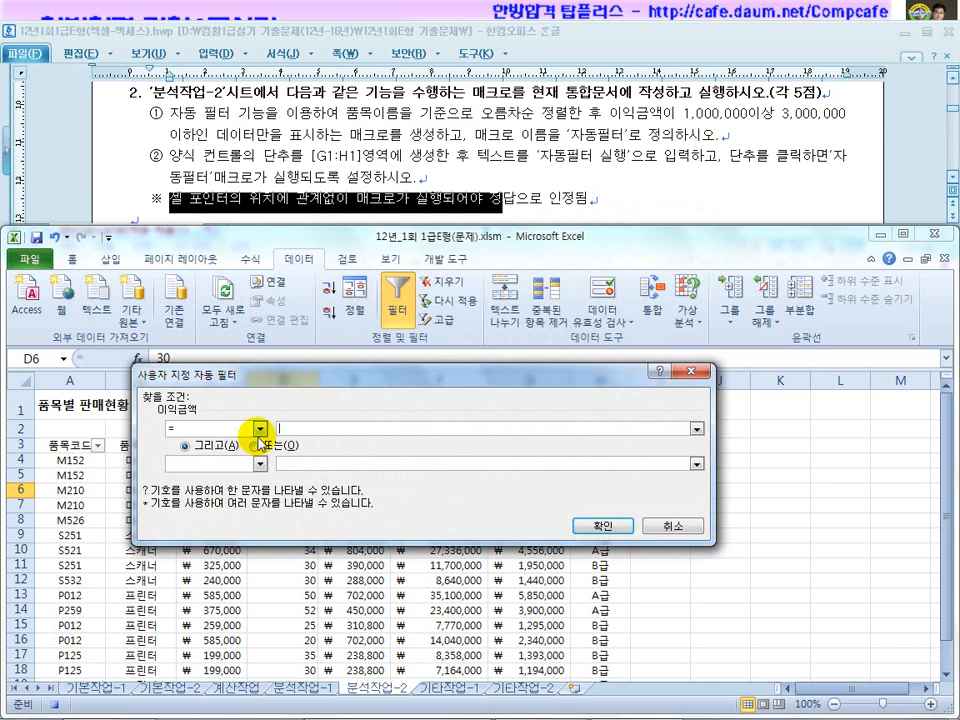
click(260, 428)
click(200, 478)
click(314, 430)
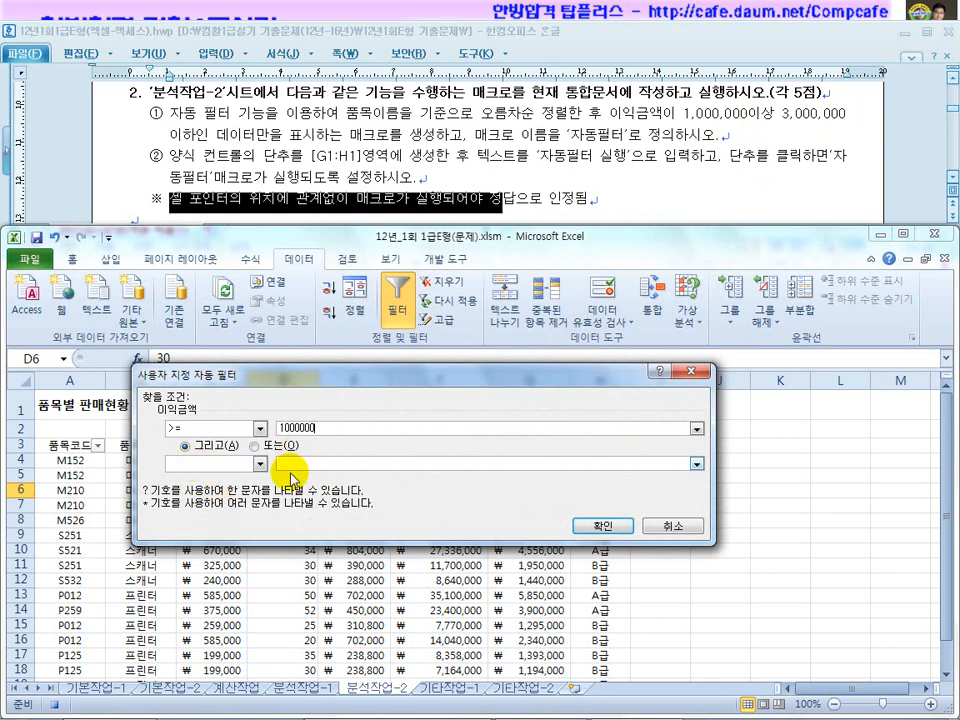
click(325, 425)
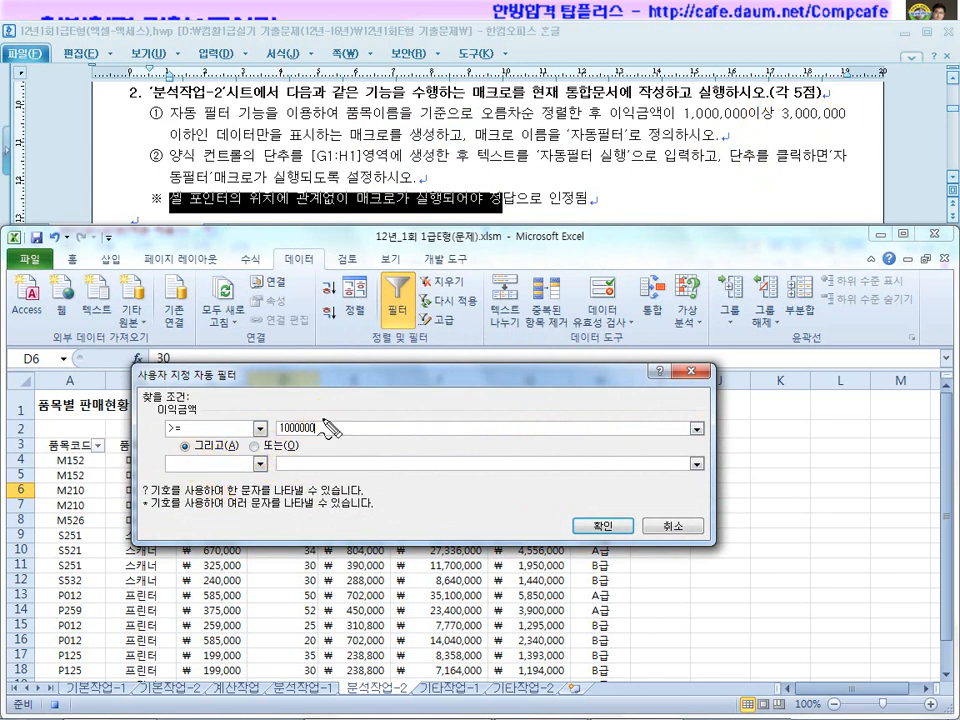
drag(370, 411, 589, 409)
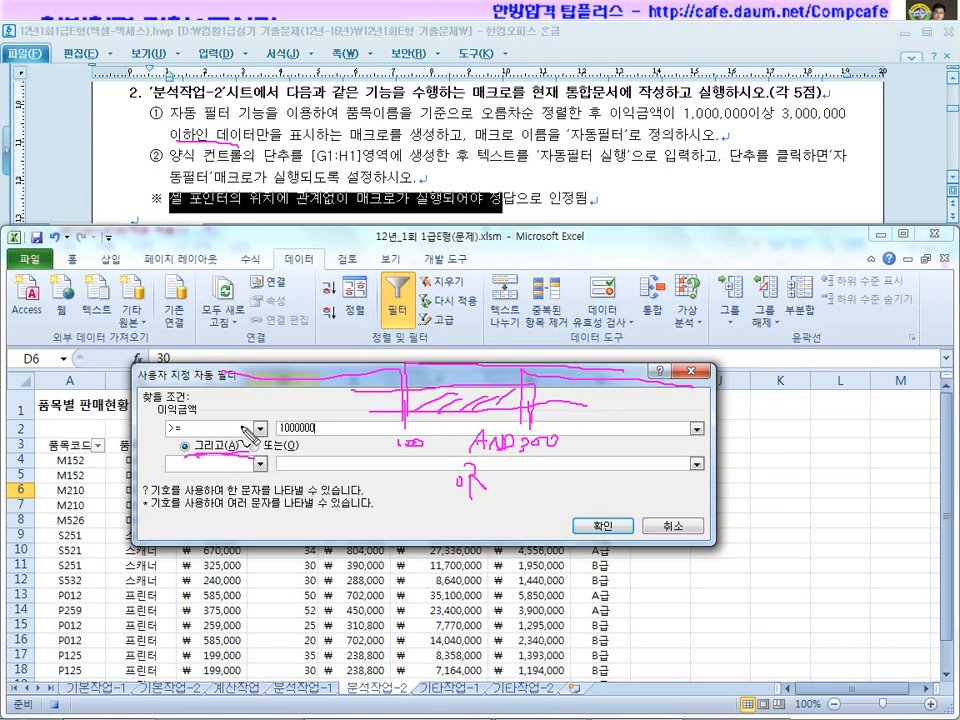
Set the second condition of the 이익금액 filter to <= 3000000 and apply the filter
click(259, 463)
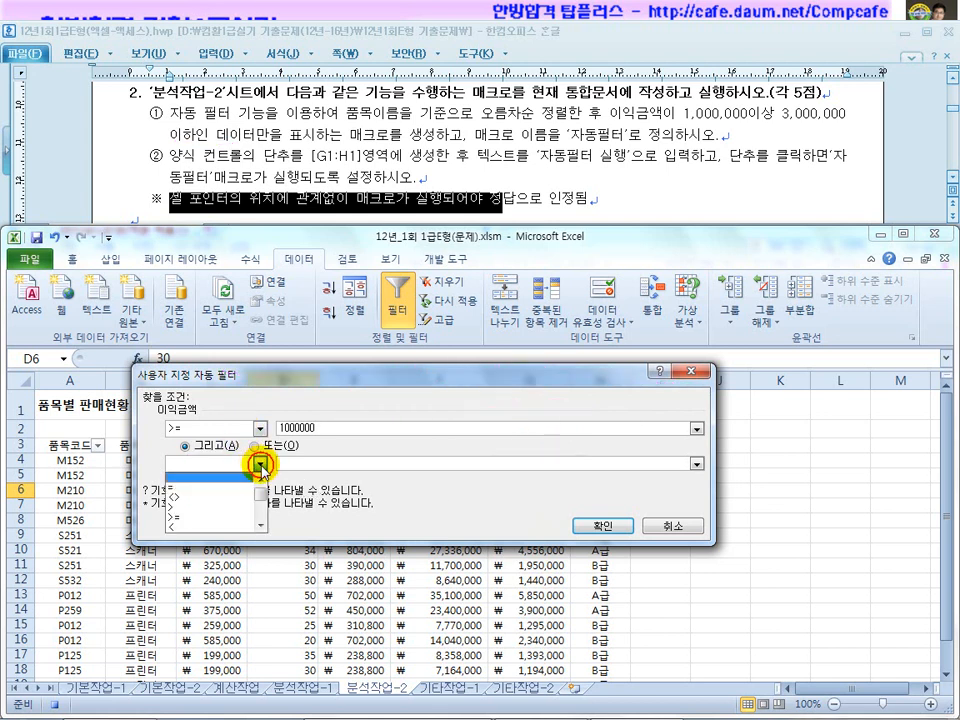
click(260, 527)
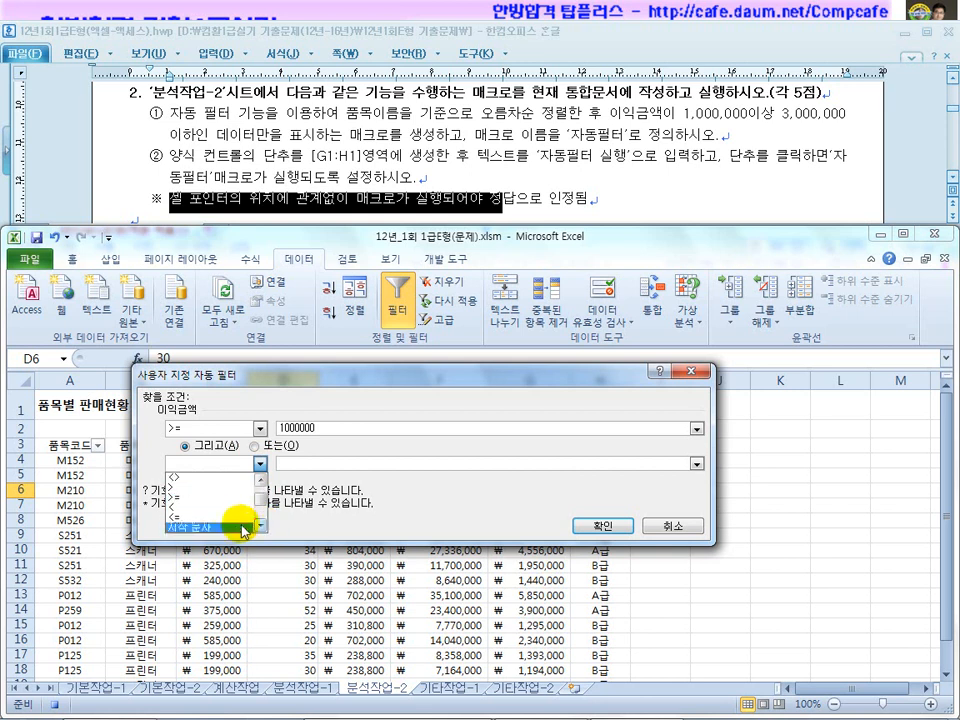
click(244, 518)
click(304, 463)
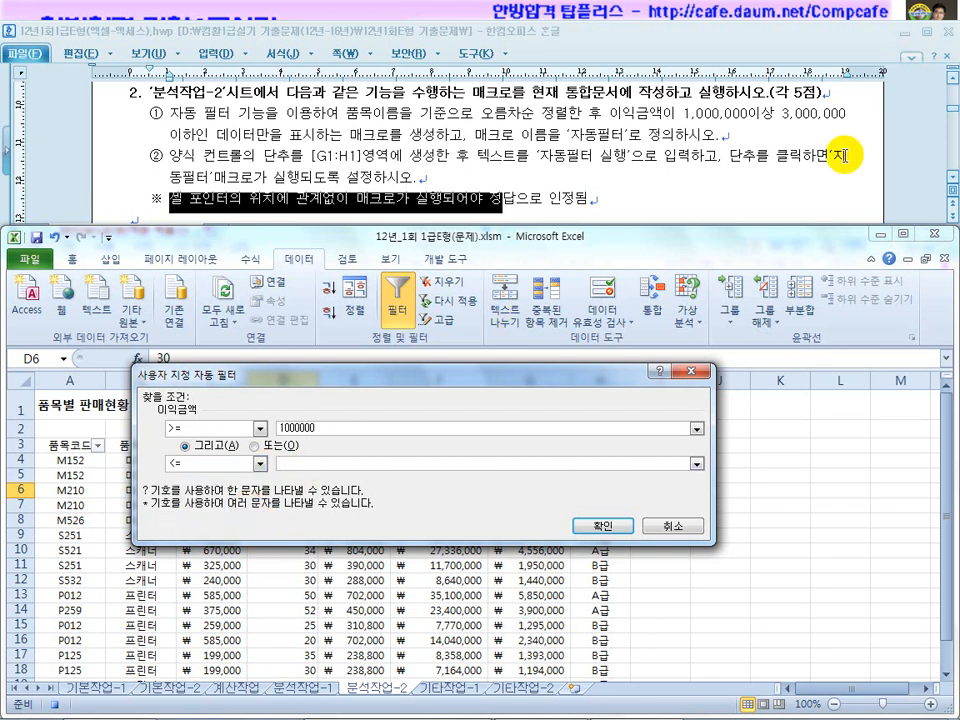
text(30000)
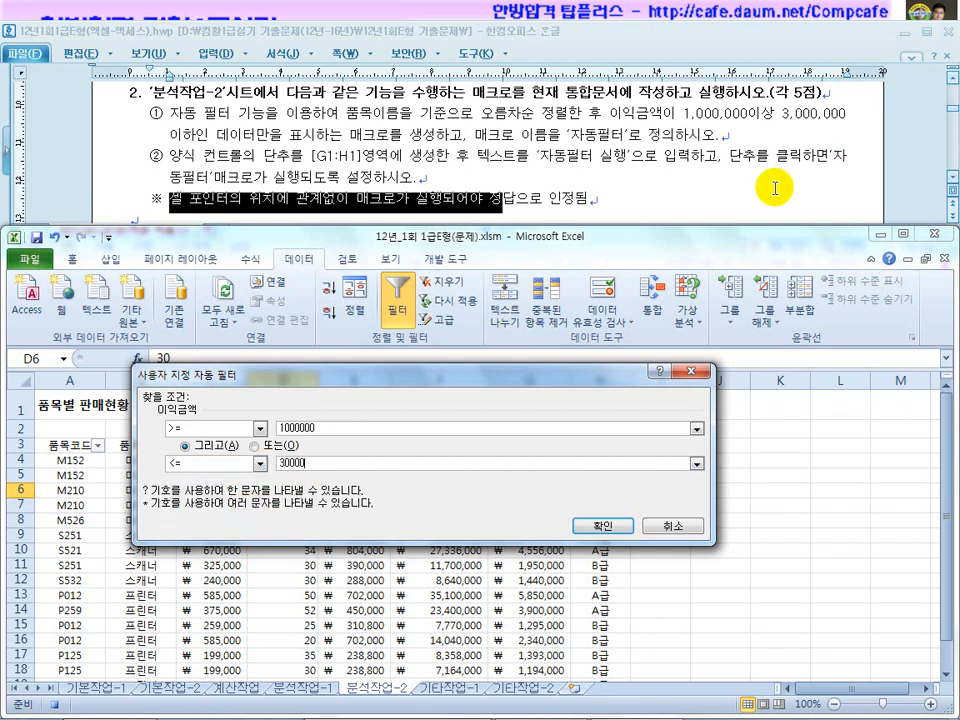
text(00)
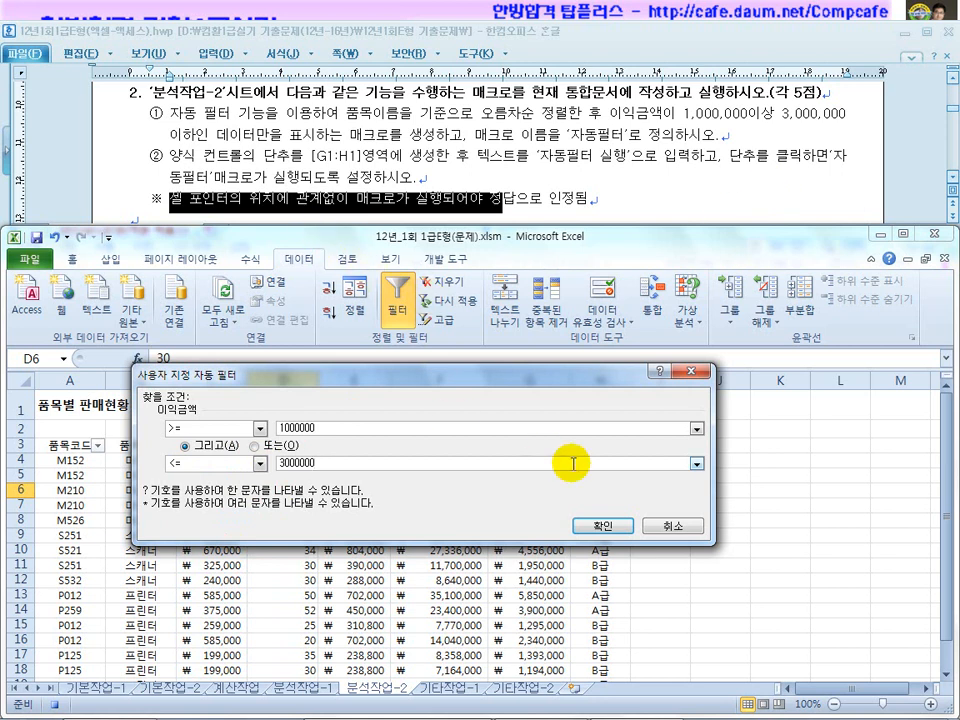
click(580, 522)
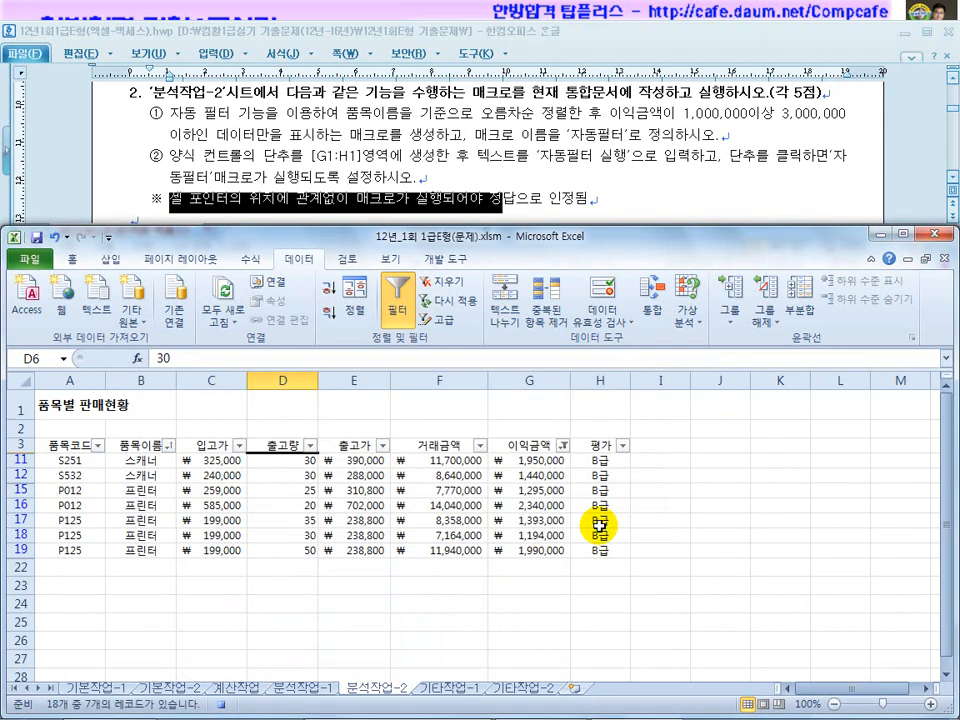
Move the cell pointer to empty cell I17 outside the filtered table and stop recording the macro
click(362, 507)
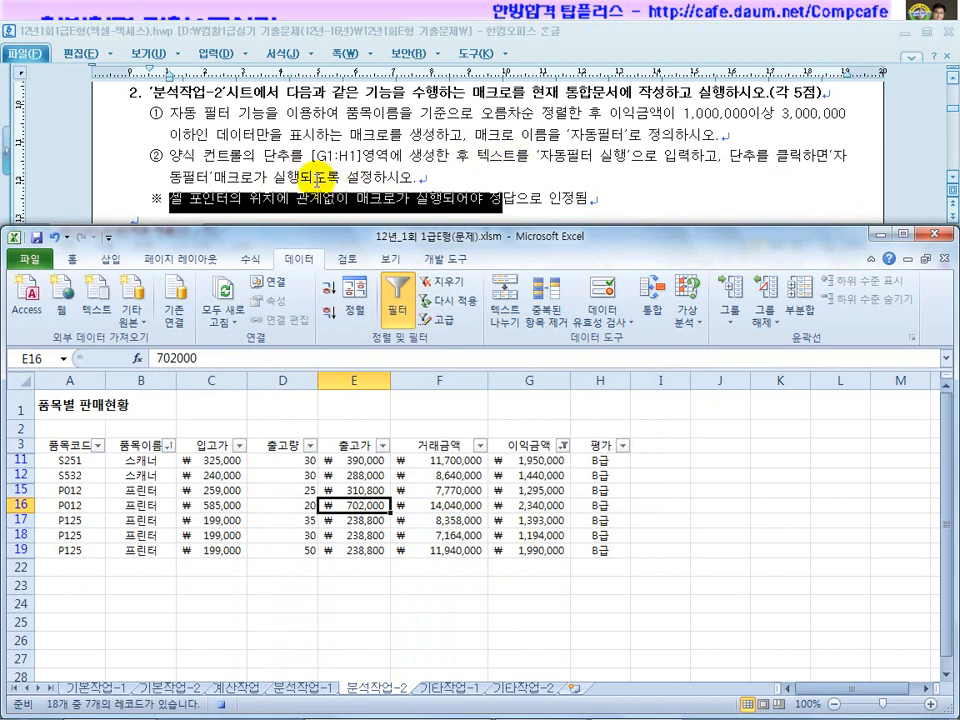
click(661, 508)
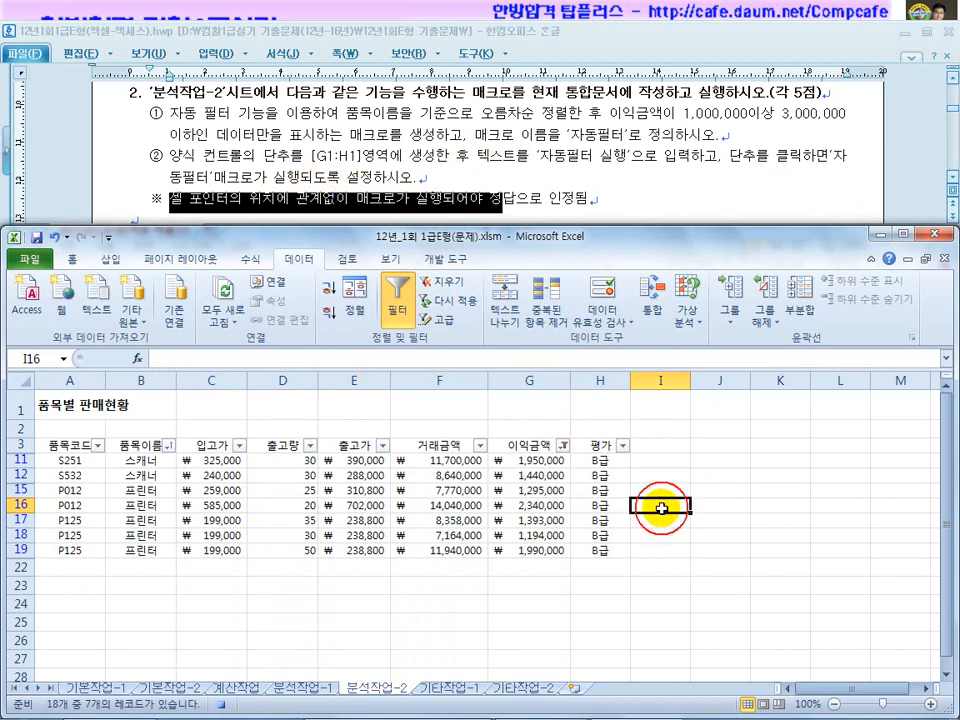
click(420, 406)
click(440, 566)
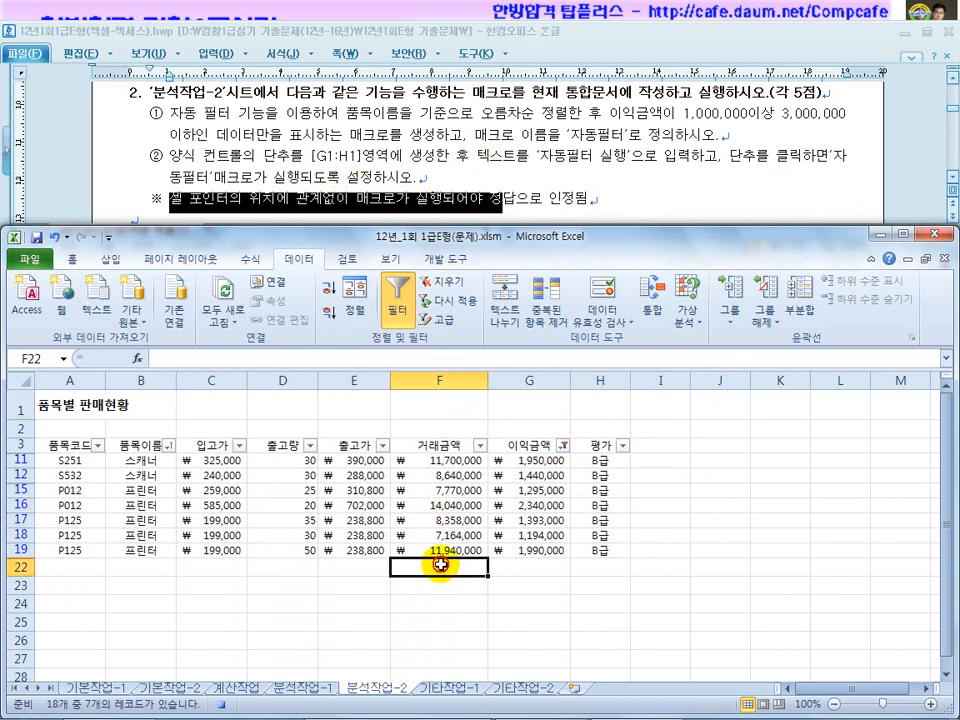
click(647, 517)
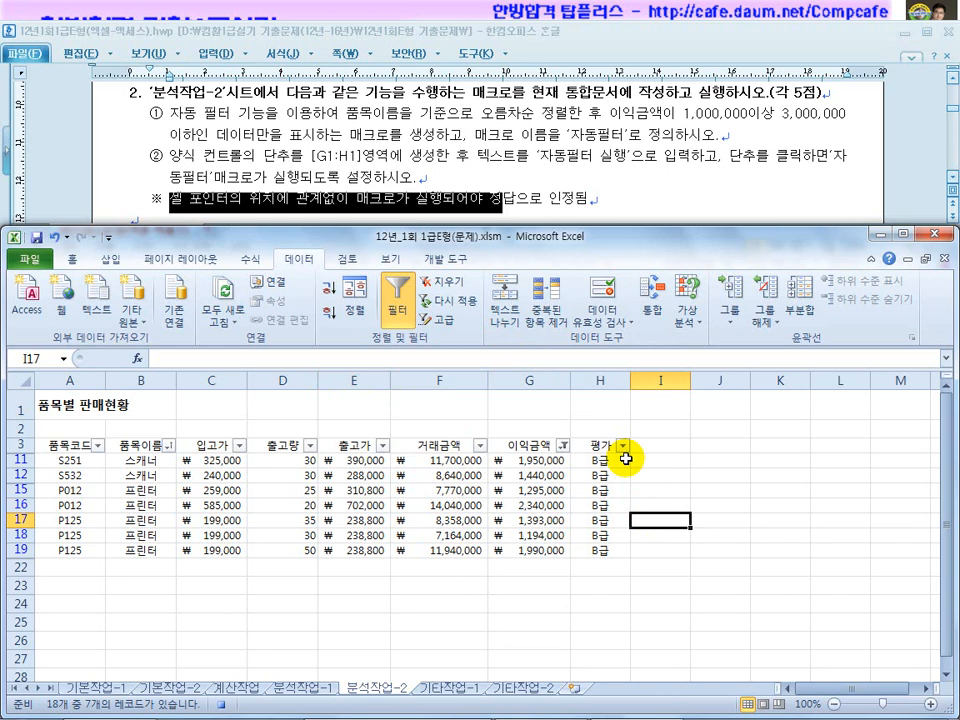
click(430, 258)
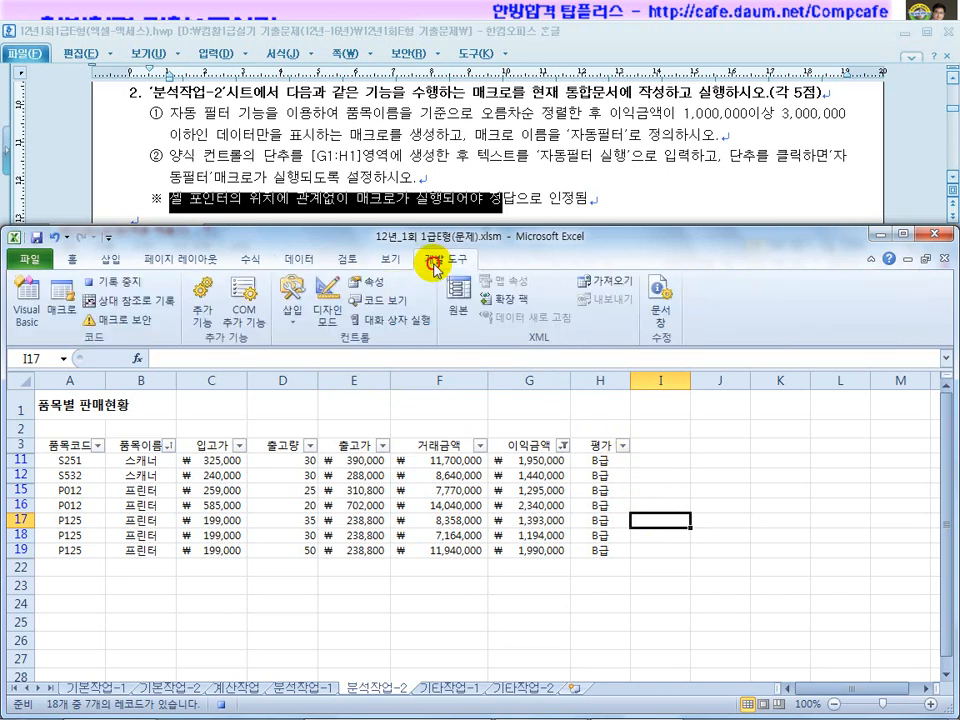
click(123, 286)
Review the exam instruction on creating the form control button in [G1:H1] and return to the worksheet
drag(259, 136, 450, 135)
click(330, 160)
drag(229, 156, 387, 155)
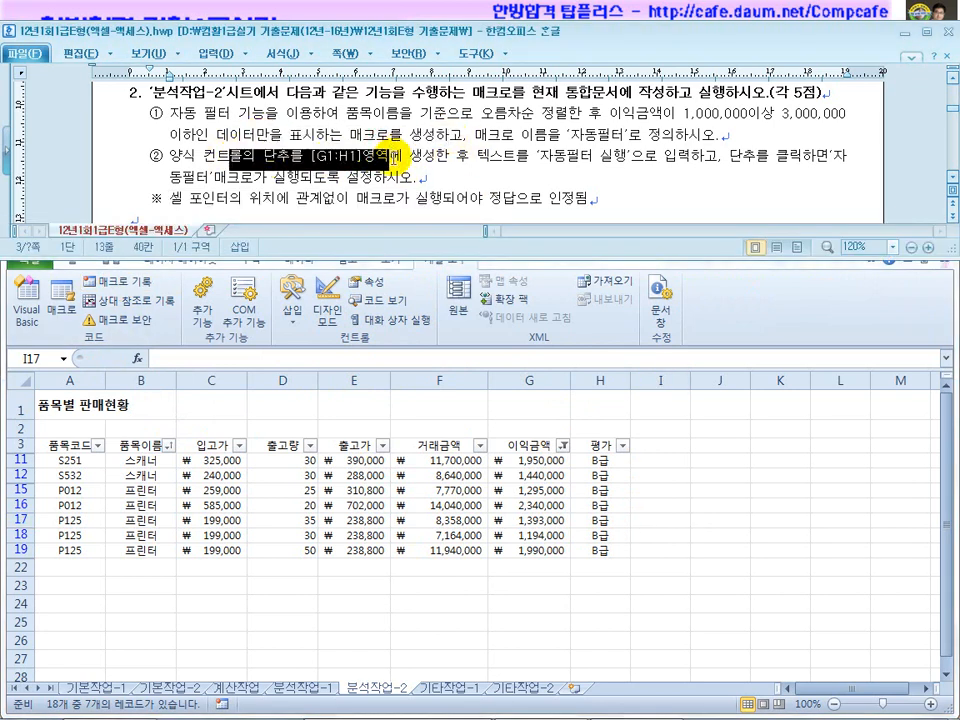
click(413, 341)
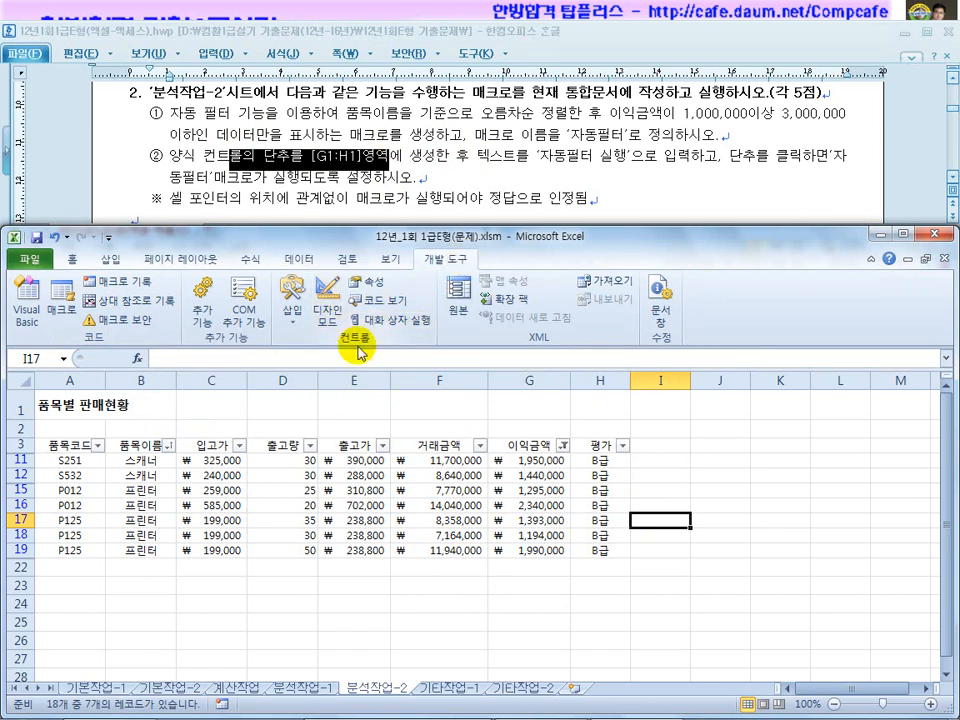
Draw a form control button covering G1:H1 on the 분석작업-2 sheet and assign the 자동필터 macro to it
click(290, 318)
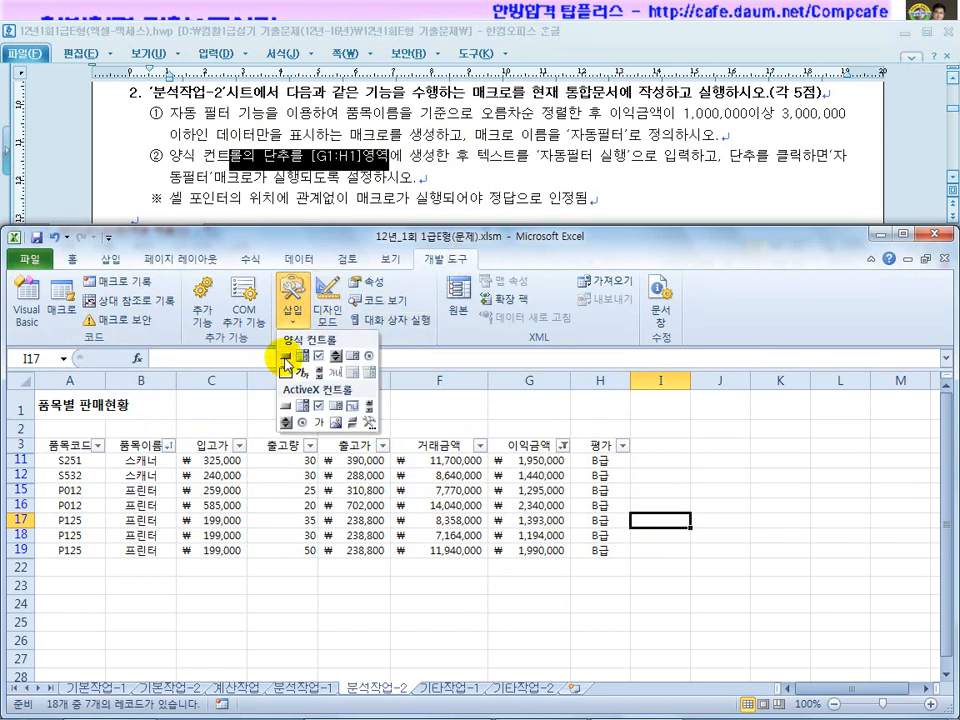
click(283, 356)
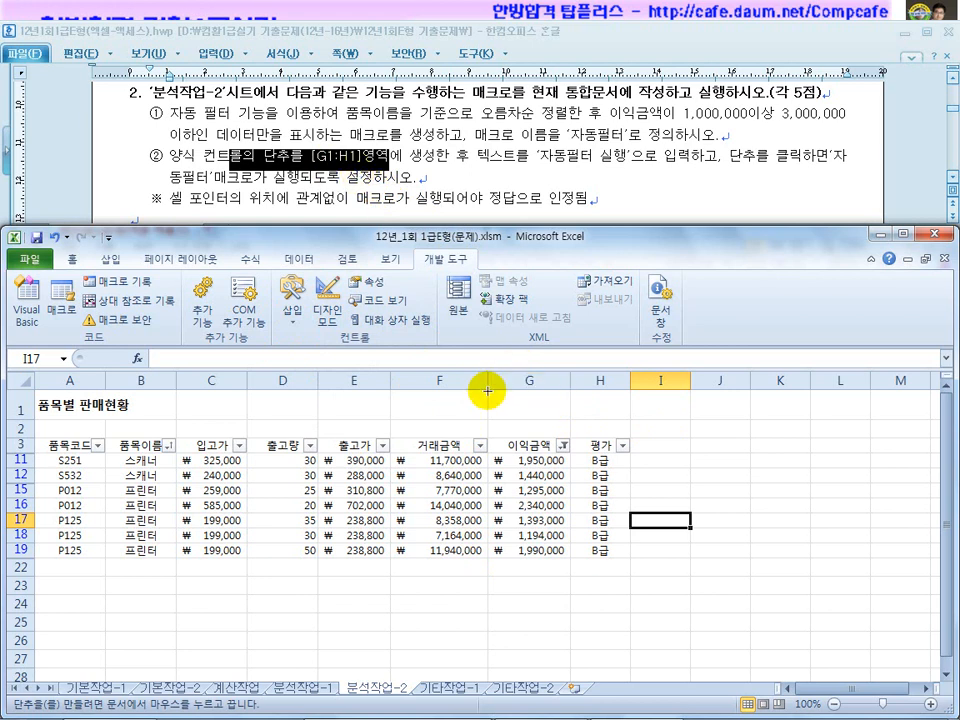
drag(487, 390, 629, 415)
click(268, 374)
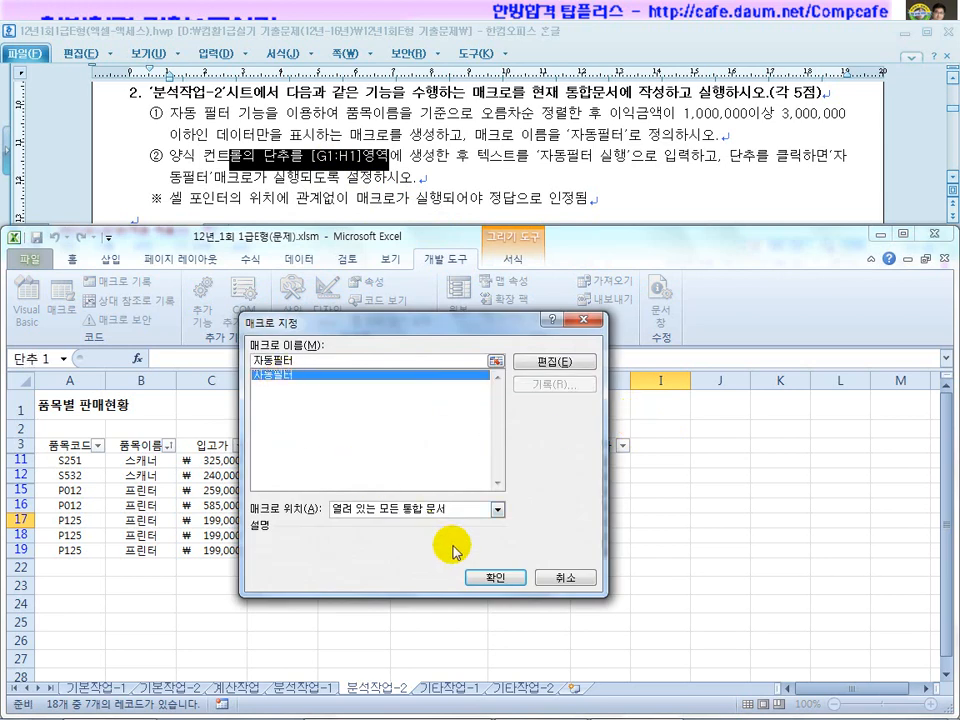
click(491, 576)
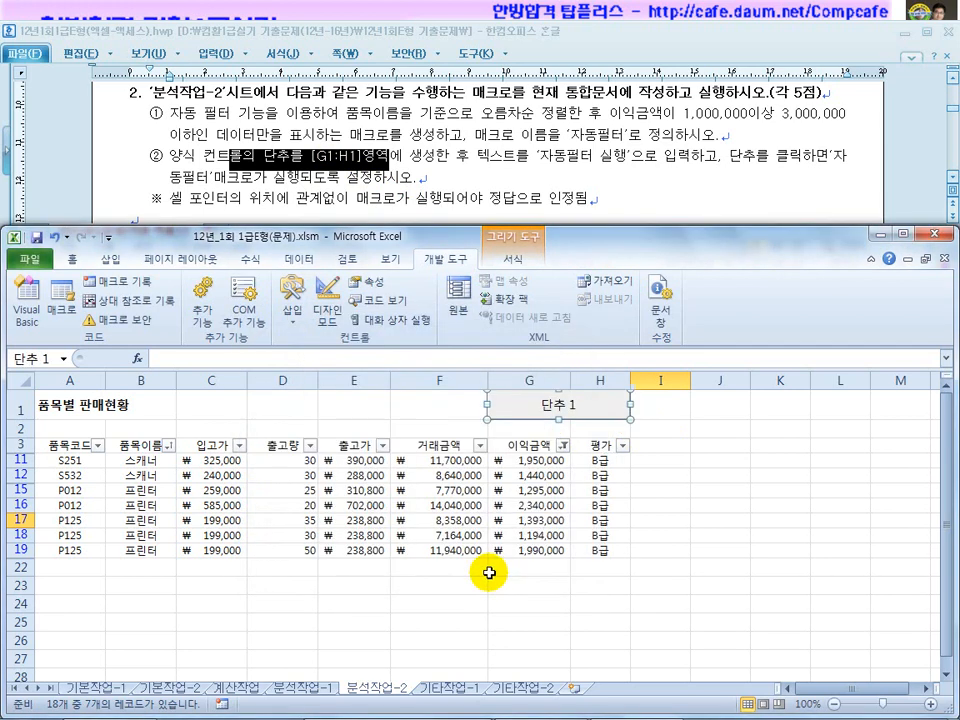
Set the new button's caption to 자동필터 실행 and deselect it
click(547, 404)
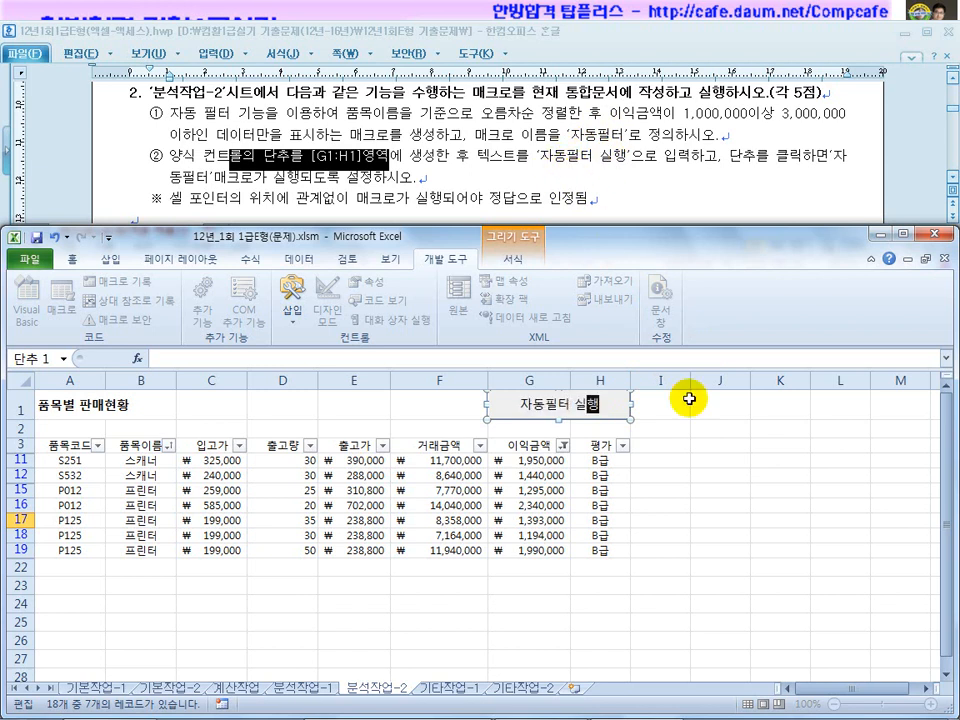
click(700, 460)
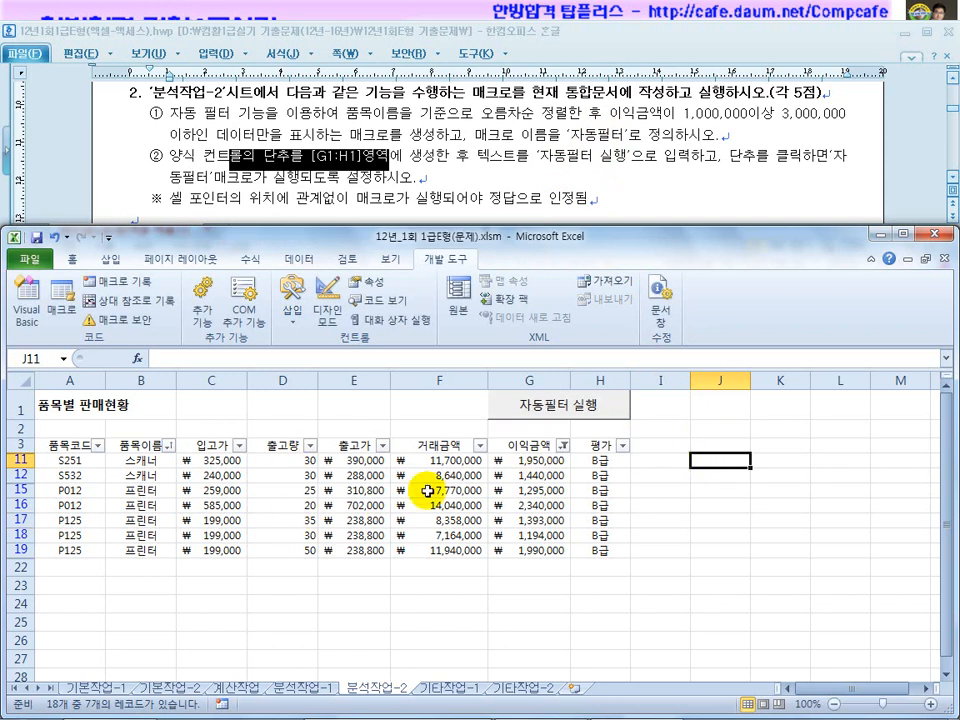
Test the 자동필터 실행 button, ending the interrupted macro and running it a second time
click(561, 417)
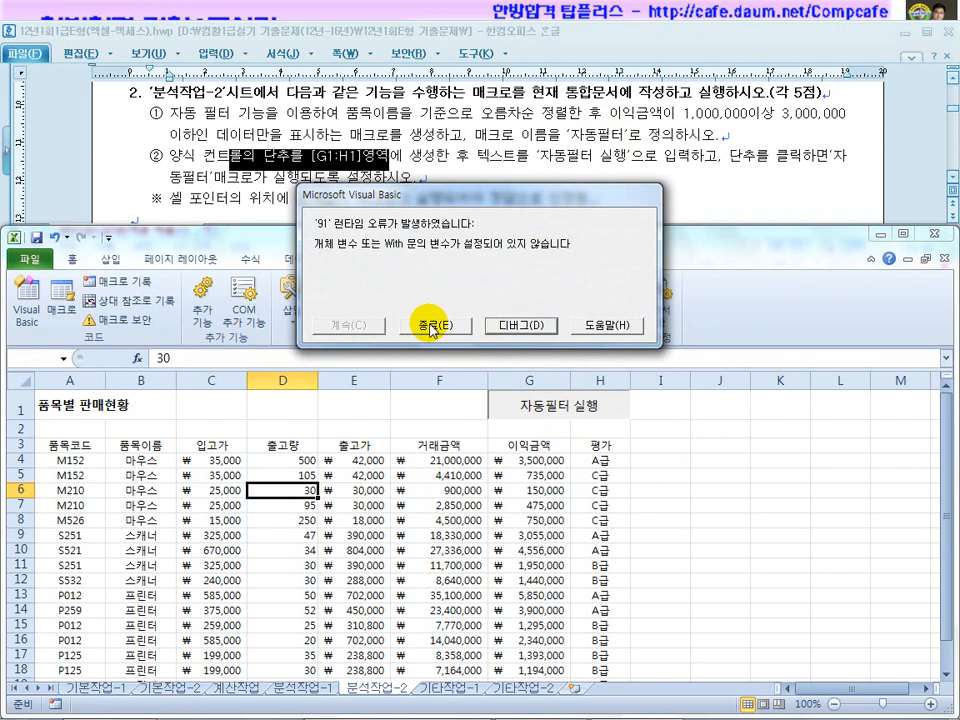
click(430, 326)
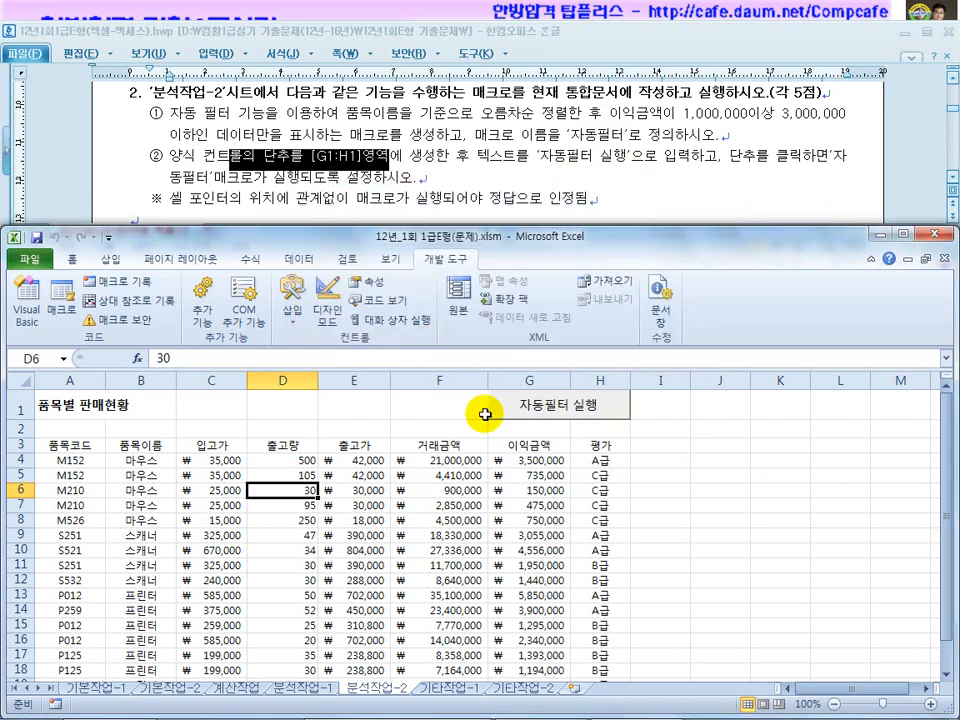
click(541, 405)
click(440, 505)
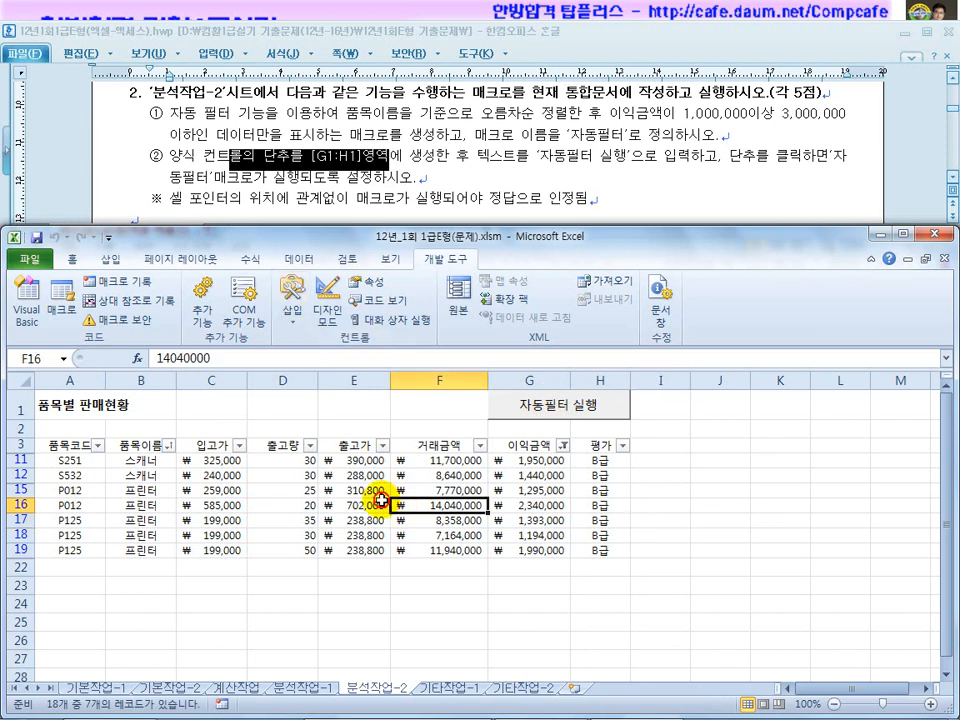
Turn off the table's filter and run the 자동필터 실행 button, testing it twice with different active cells
click(299, 258)
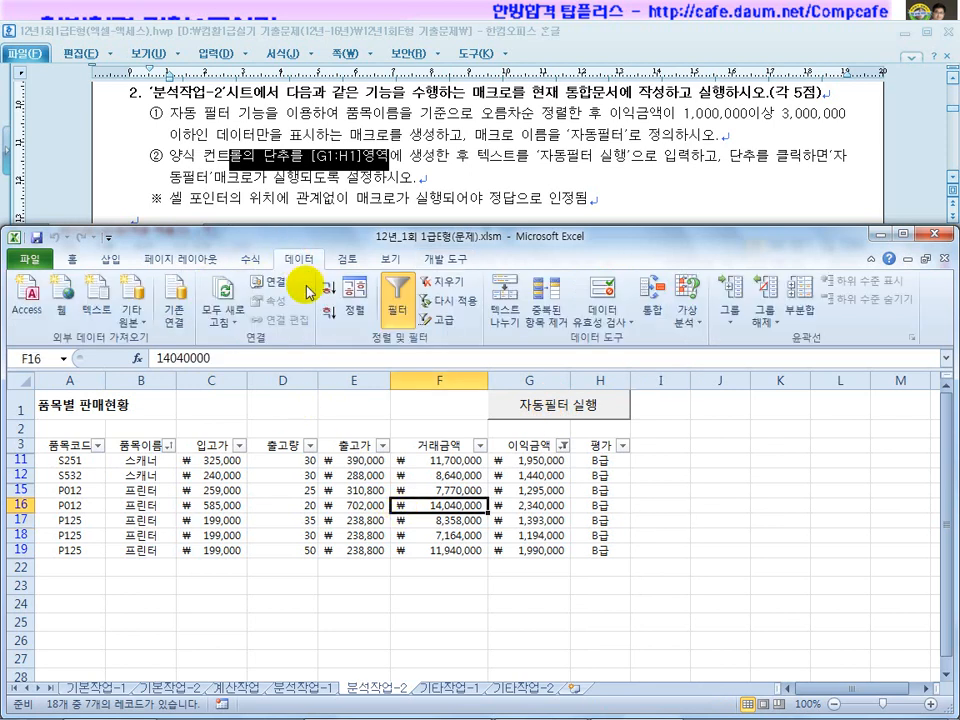
click(390, 297)
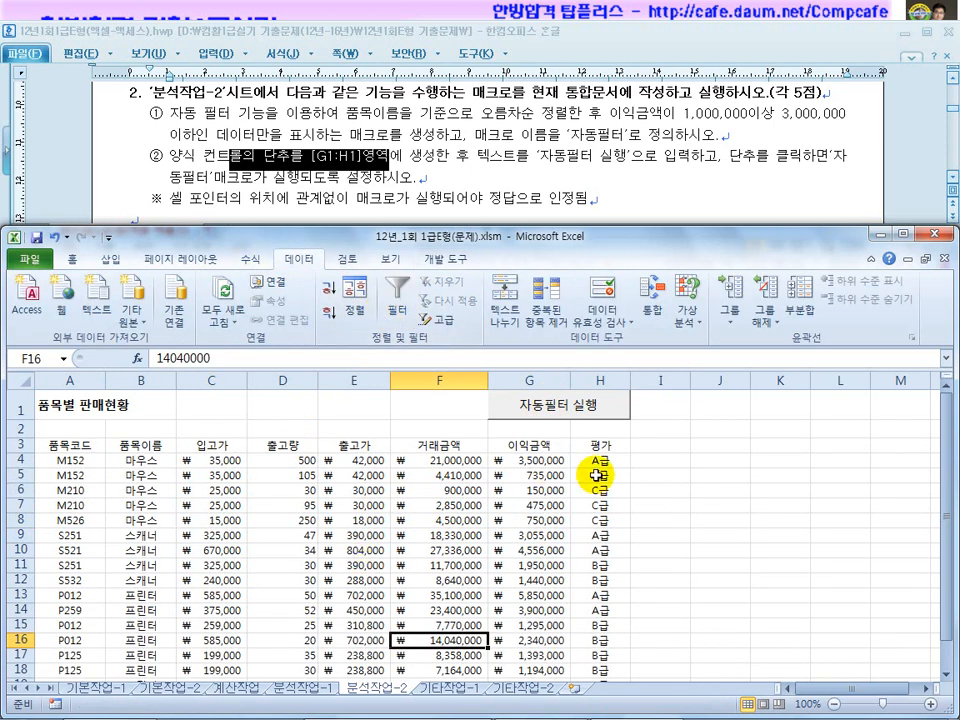
click(550, 410)
click(440, 490)
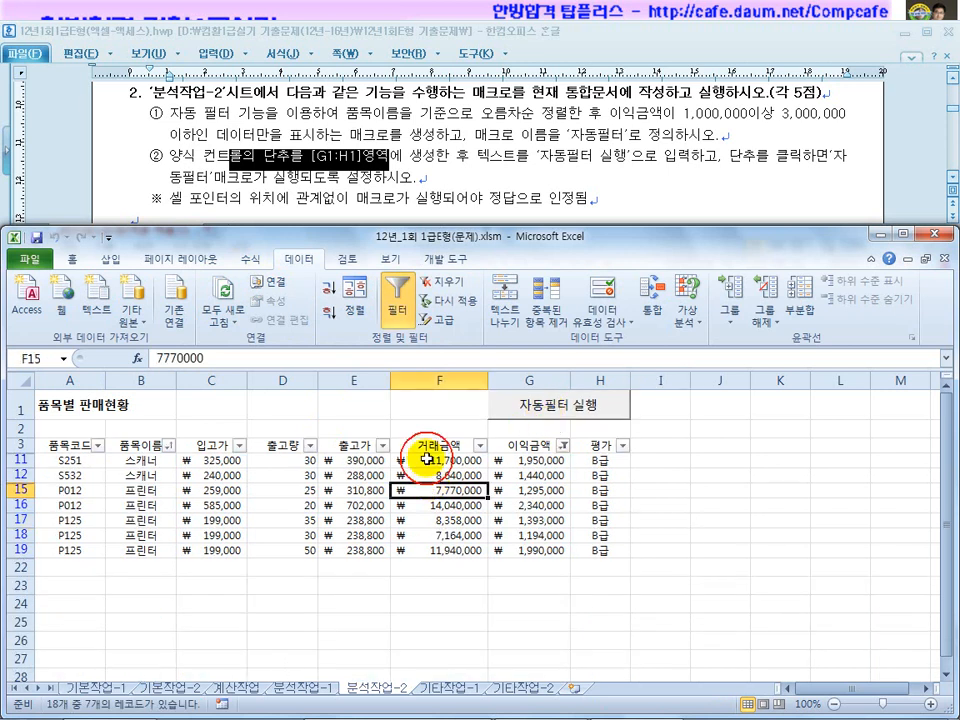
click(395, 300)
click(527, 408)
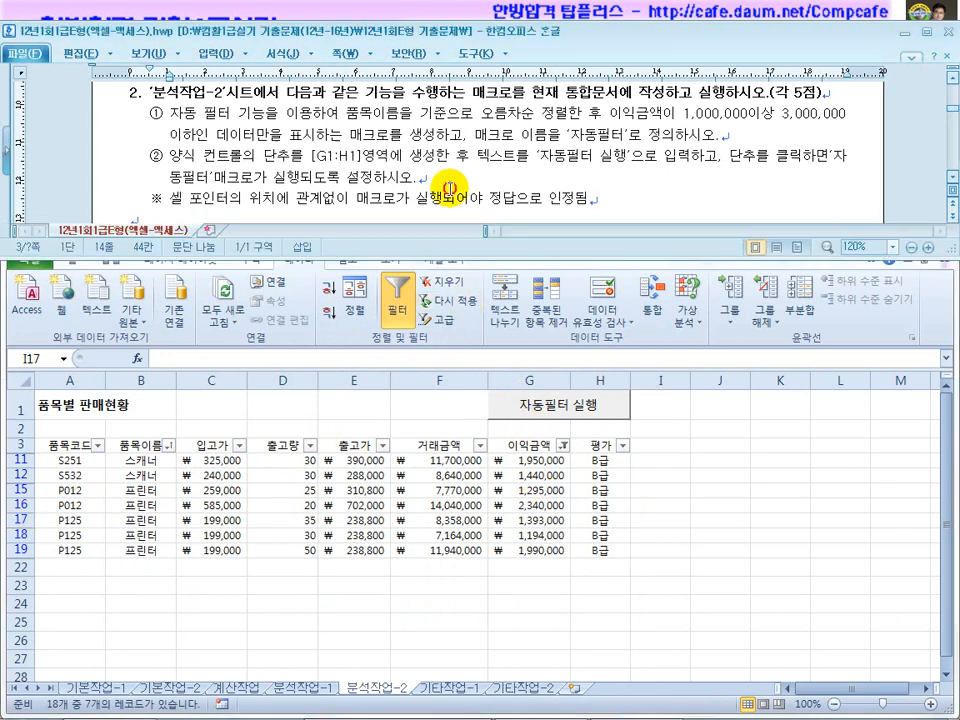
Move to the 문제4 기타 작업 instructions in the exam document and open the 기타작업-1 sheet
click(338, 141)
scroll(449, 187, down, 2)
scroll(449, 187, down, 2)
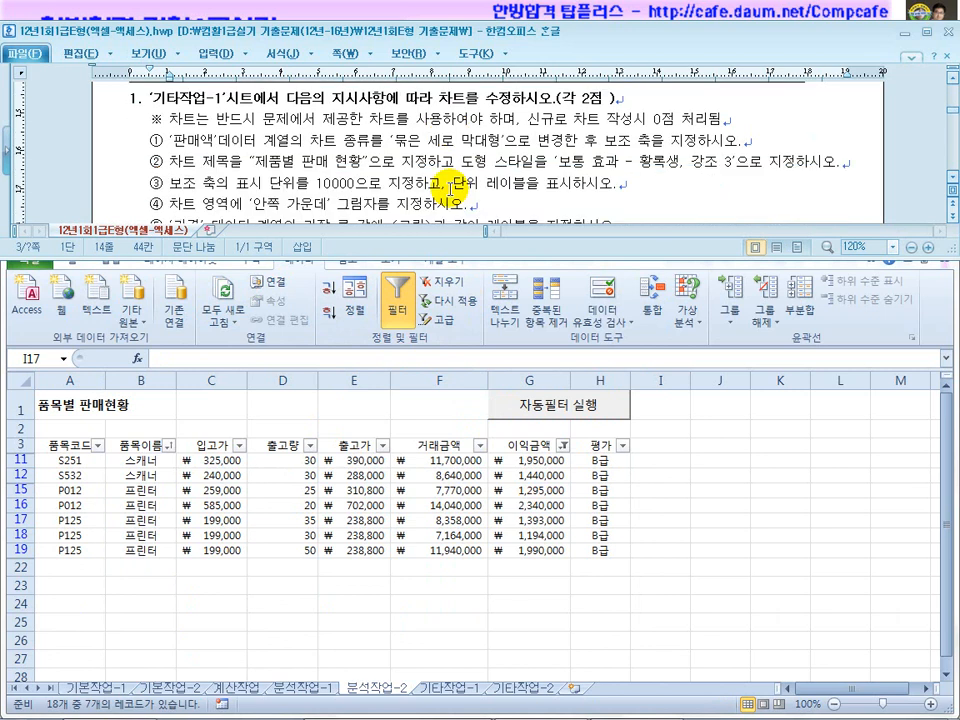
scroll(449, 187, up, 1)
click(340, 507)
click(362, 157)
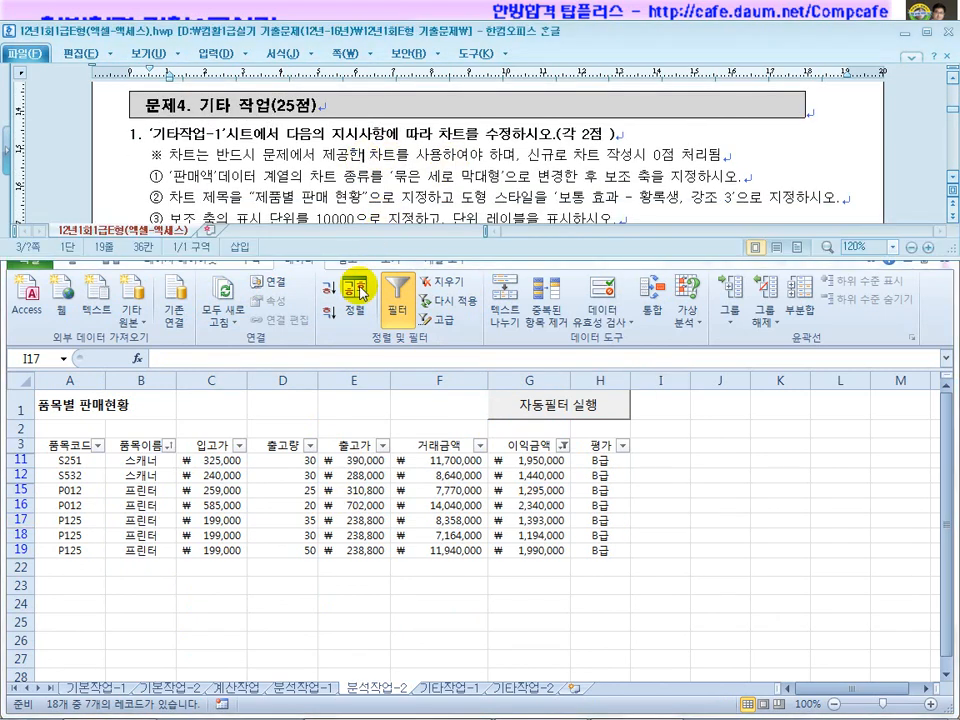
click(445, 686)
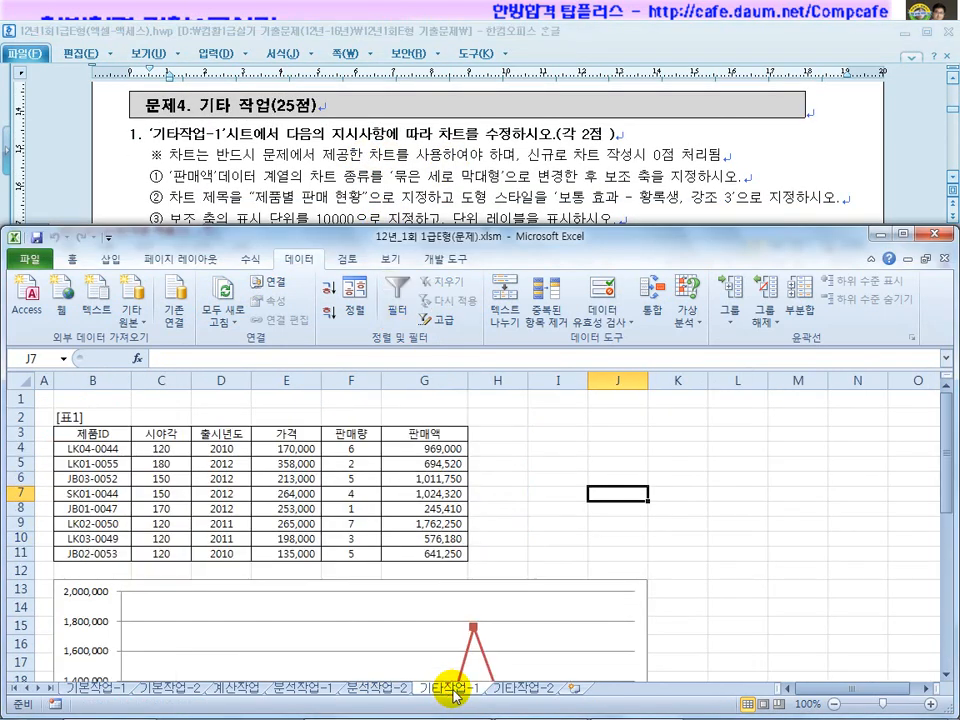
Review the rule on using the provided chart and the instruction for the 판매액 series, checking the chart on the sheet
click(384, 198)
drag(224, 157, 495, 157)
click(557, 617)
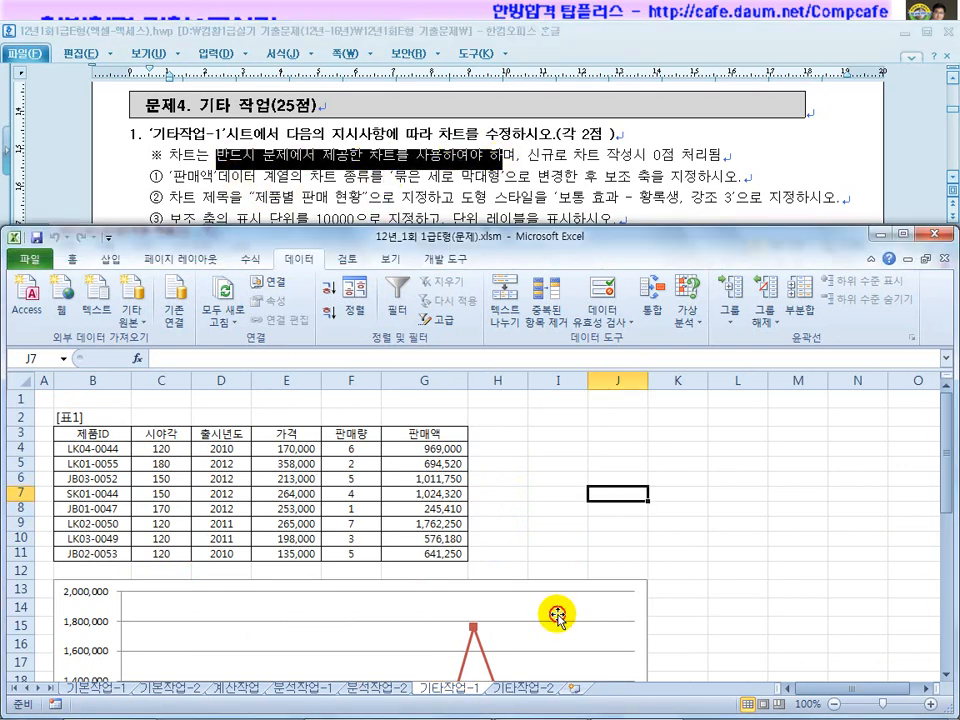
click(557, 617)
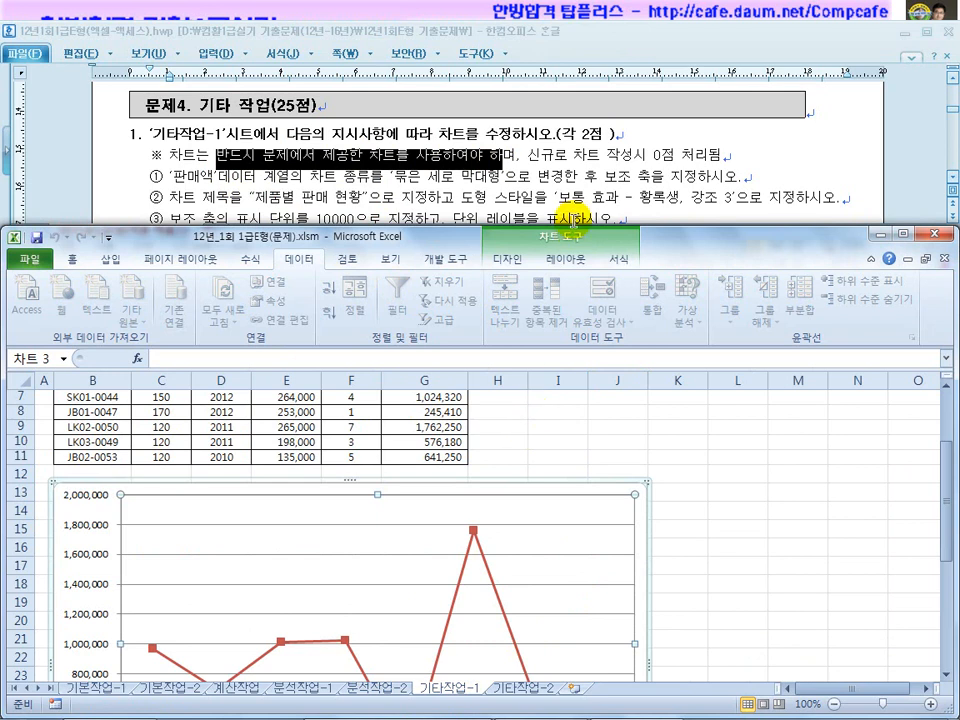
click(579, 157)
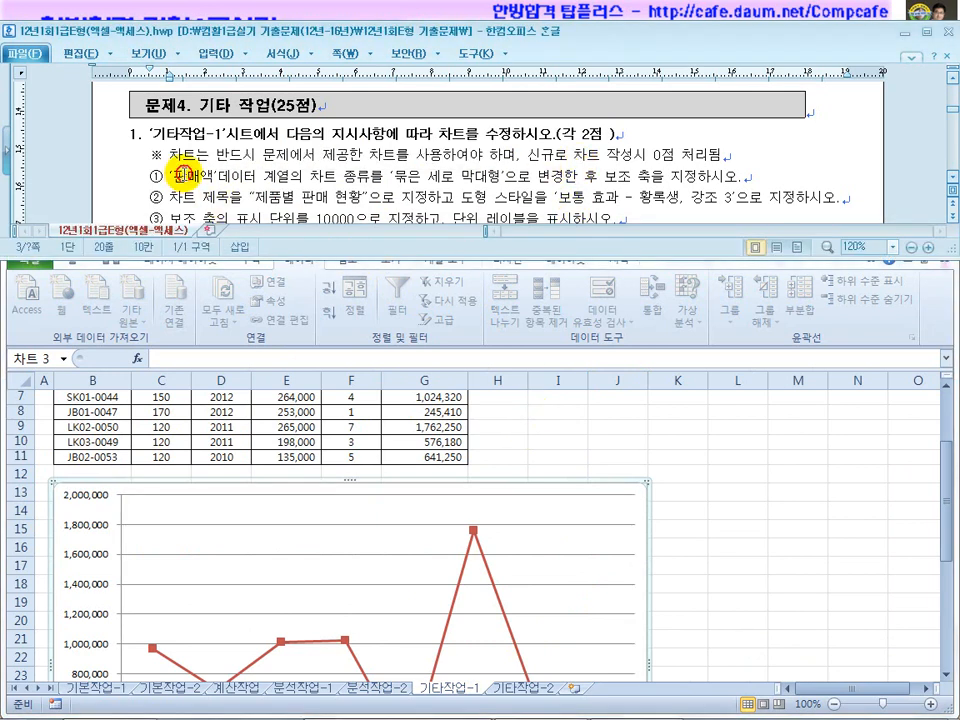
drag(187, 178, 230, 178)
click(276, 172)
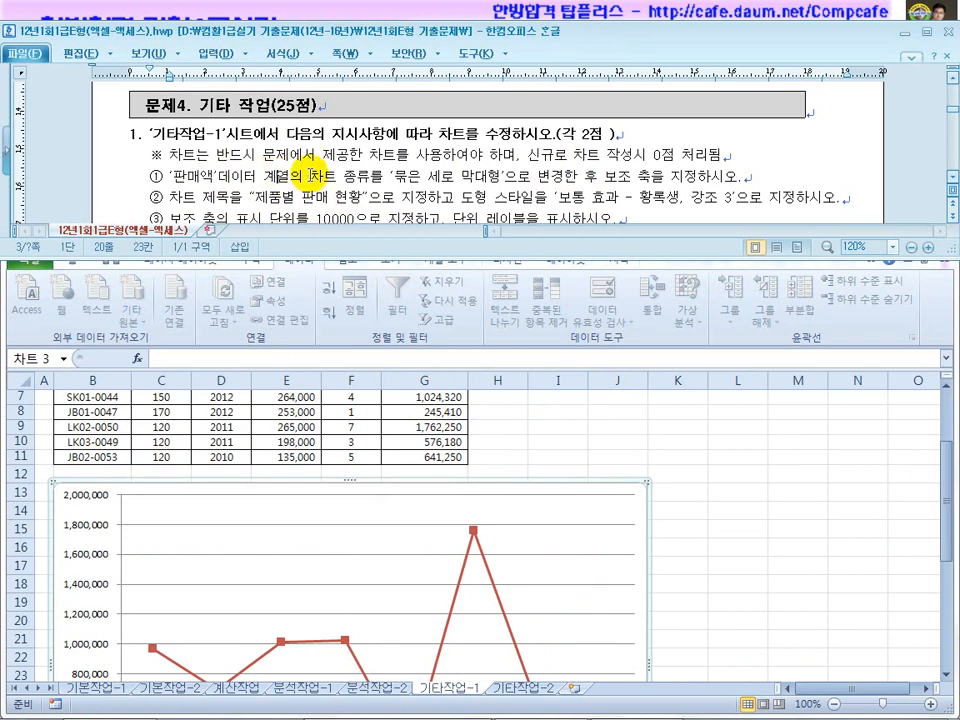
Change the 판매액 data series in the chart to the clustered column type (묶은 세로 막대형)
click(632, 480)
scroll(632, 480, down, 5)
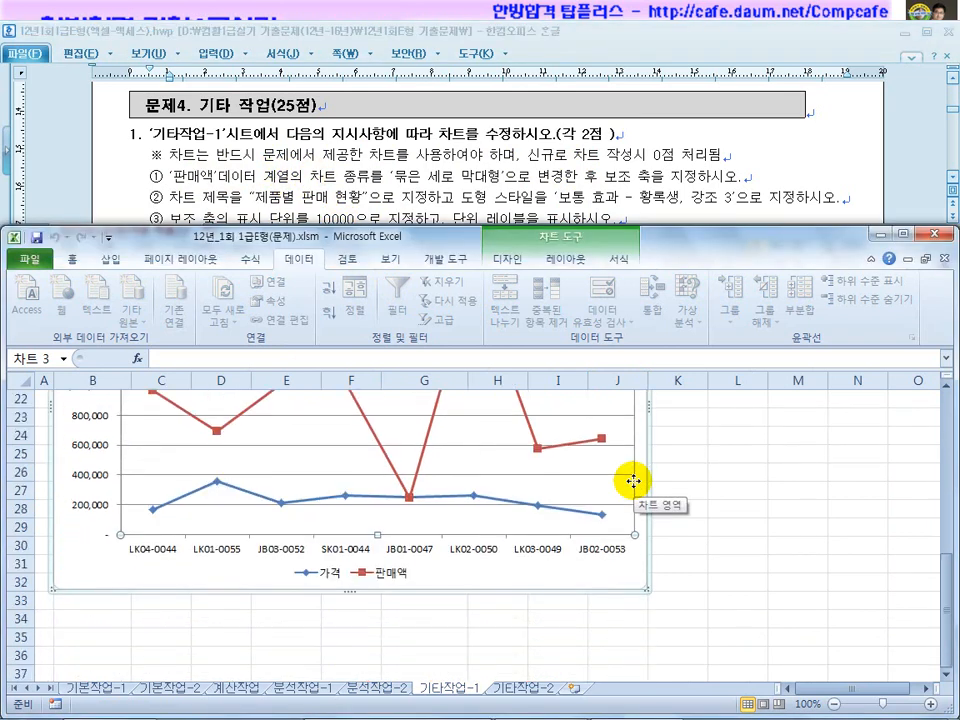
click(321, 574)
click(370, 575)
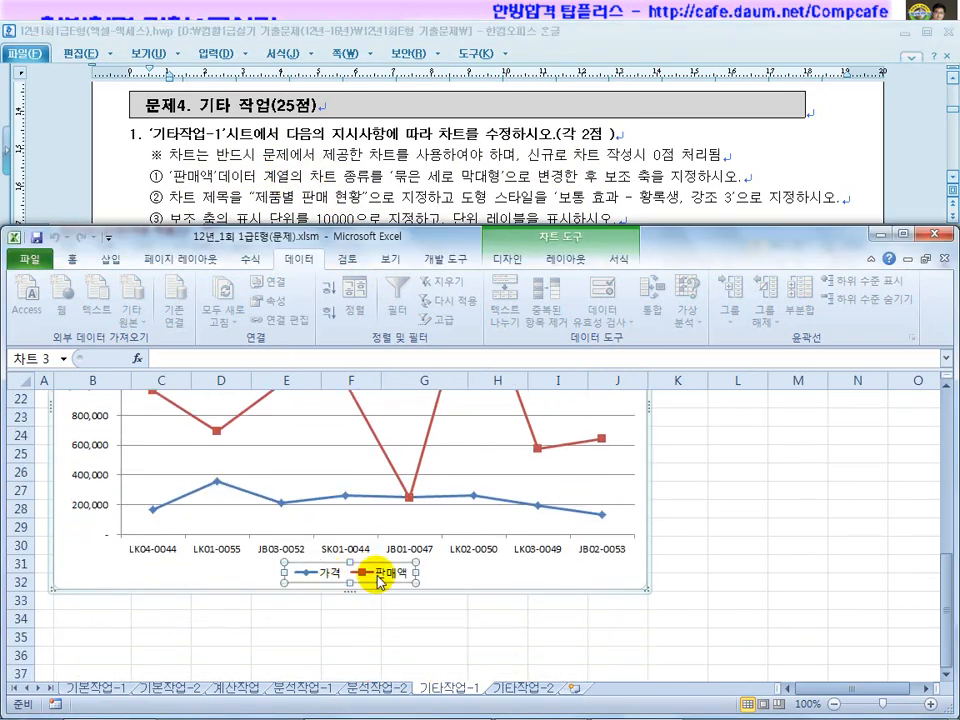
click(377, 443)
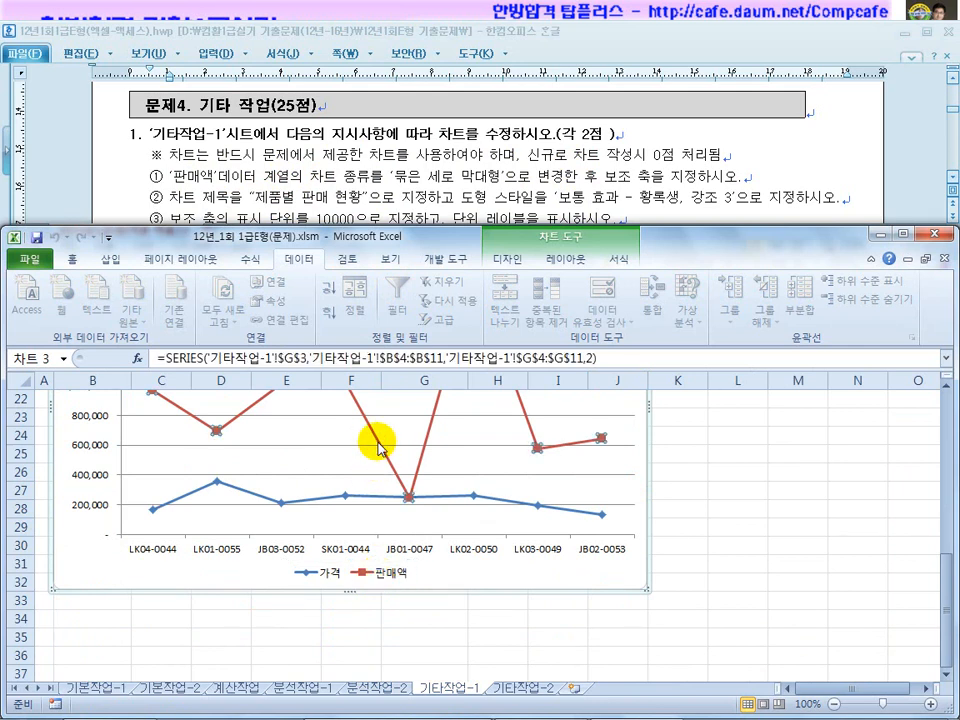
right_click(377, 443)
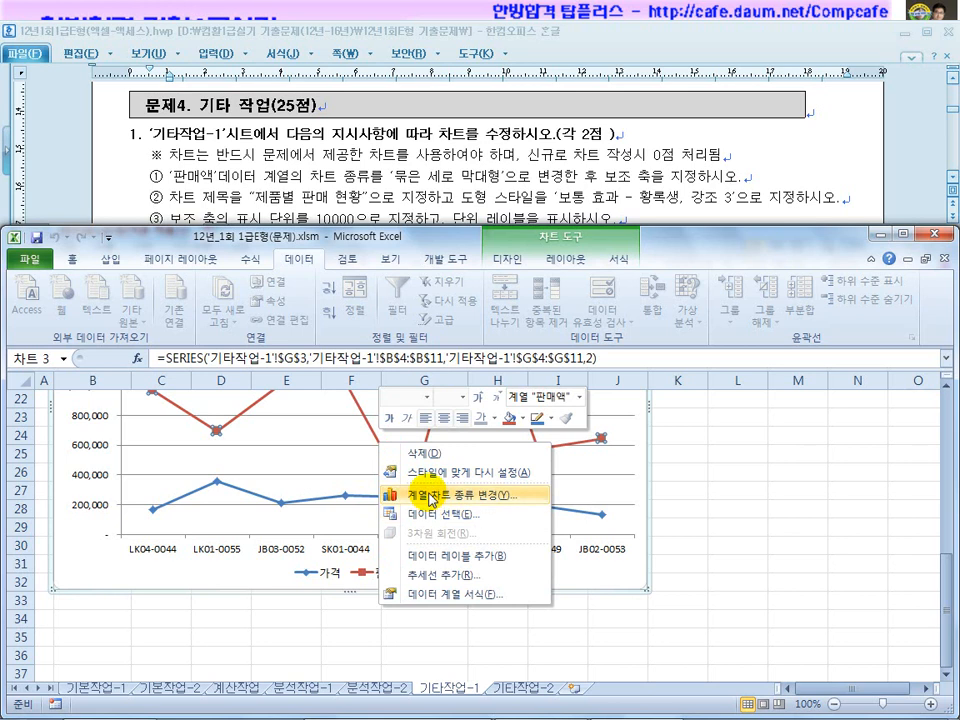
click(428, 497)
click(620, 283)
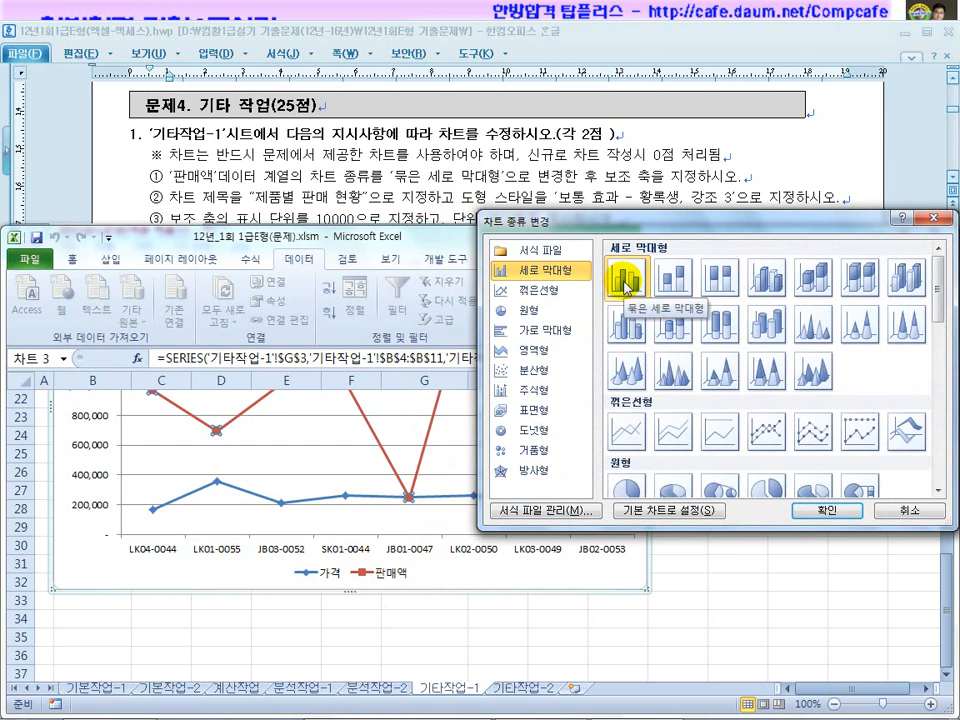
click(818, 510)
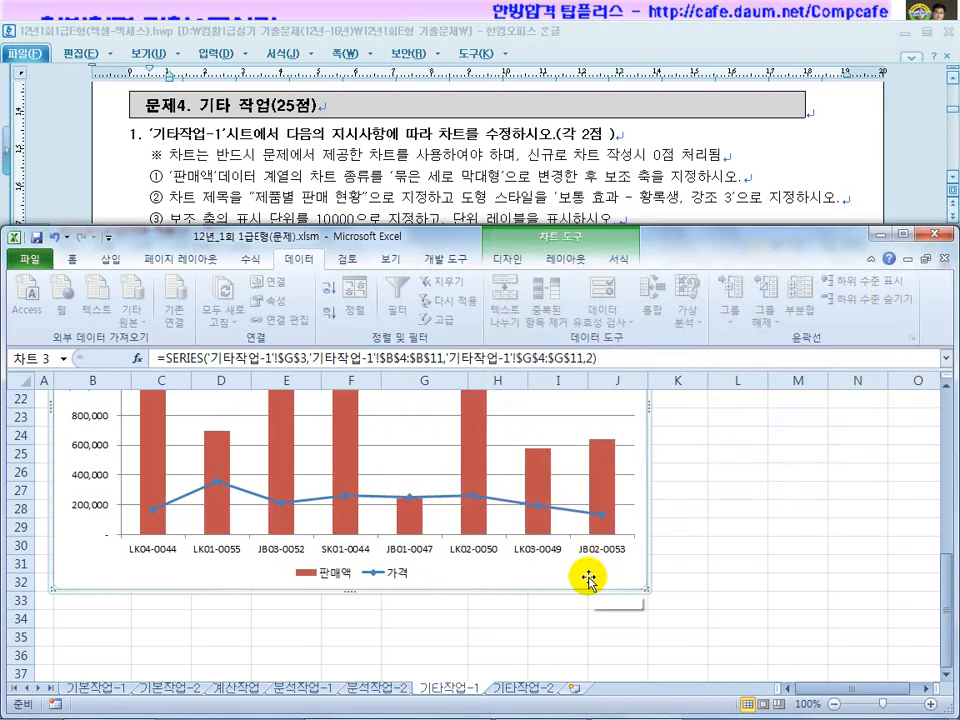
Assign the 판매액 column series to the secondary axis (보조 축)
scroll(583, 568, up, 2)
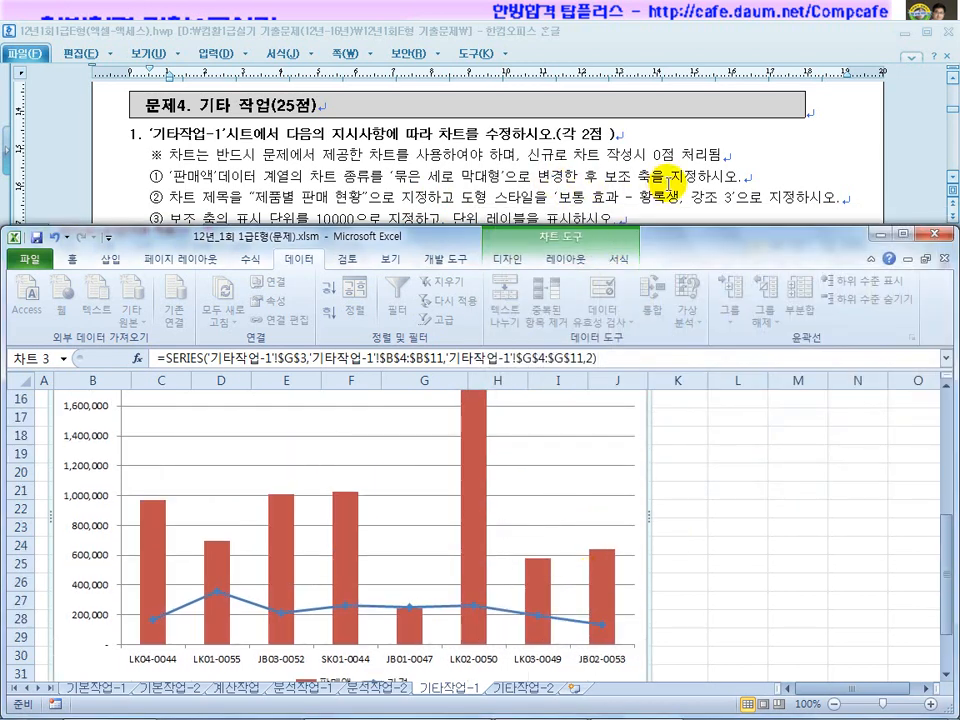
click(489, 494)
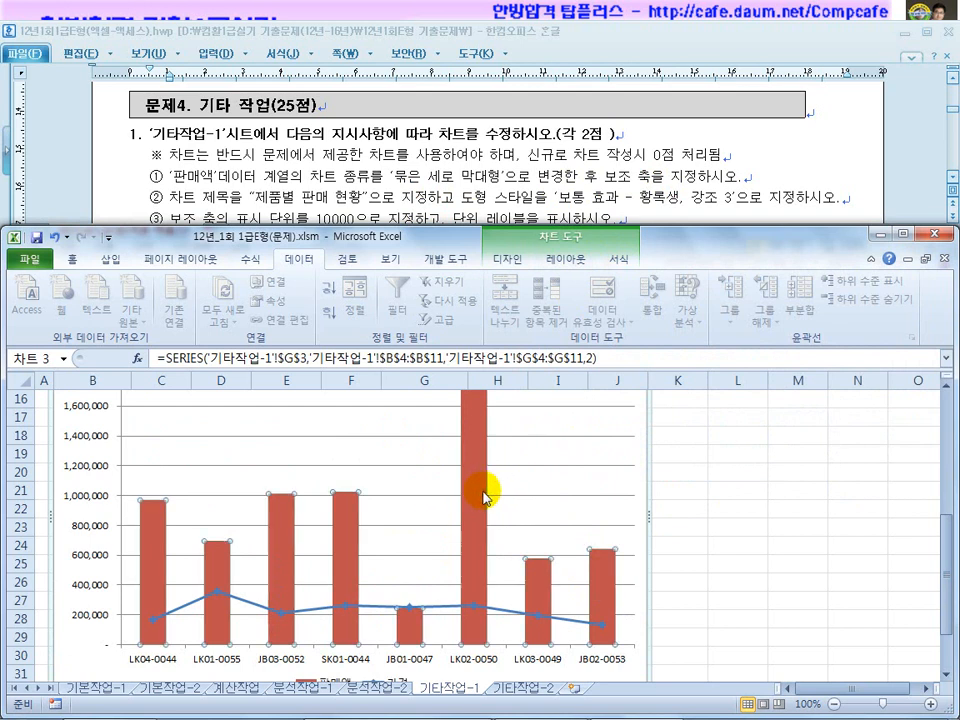
right_click(483, 494)
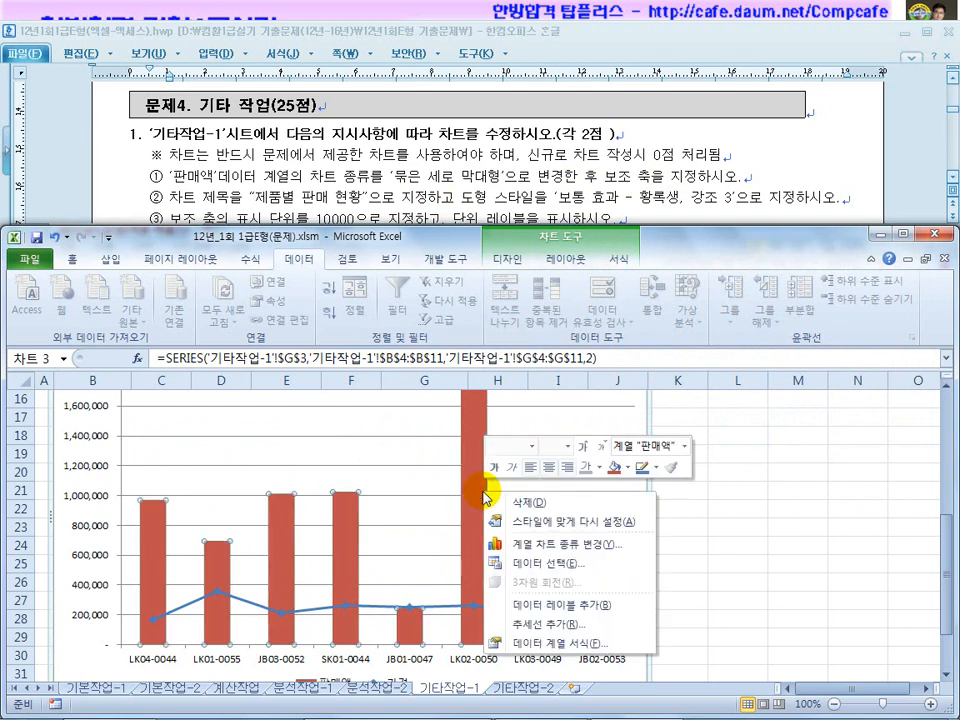
click(553, 650)
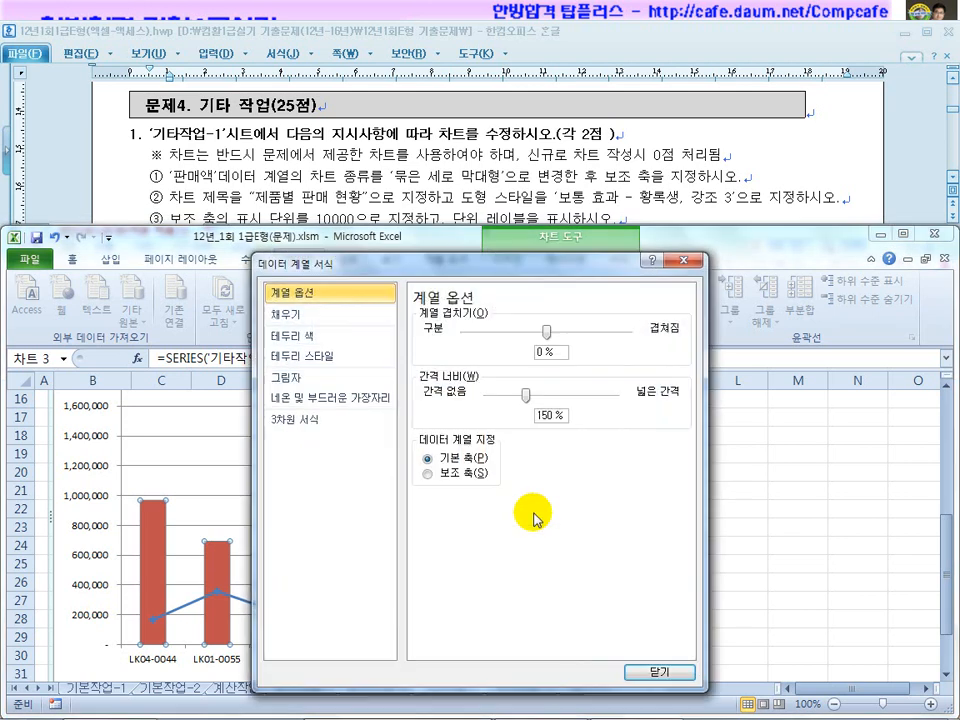
click(447, 473)
drag(530, 278, 355, 228)
click(487, 621)
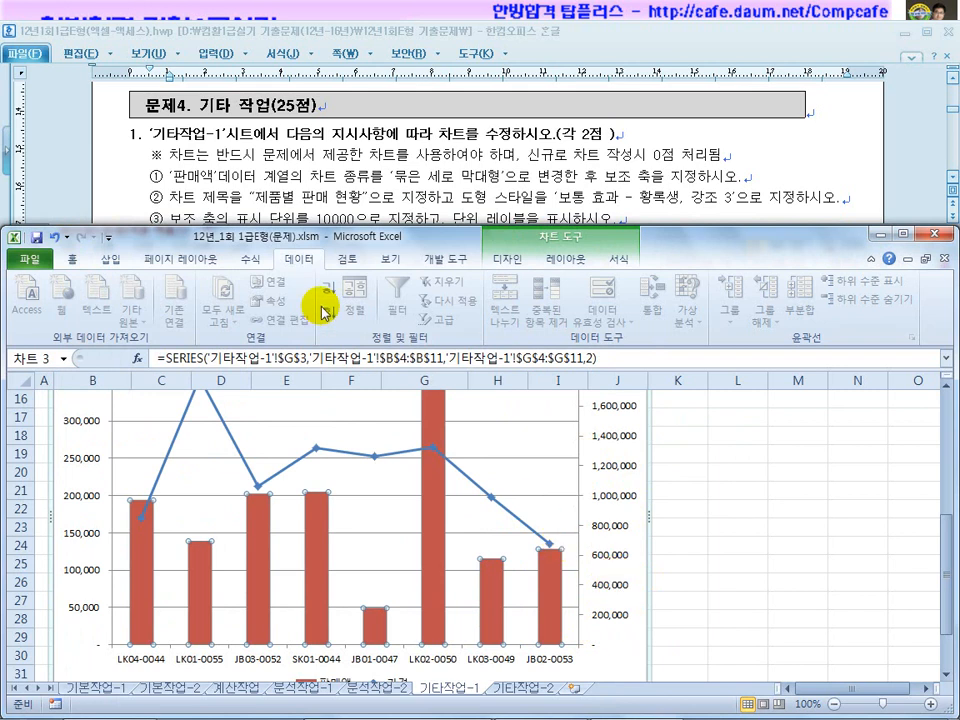
Check the chart title instruction in the exam document and add a title above the chart (차트 위)
click(200, 178)
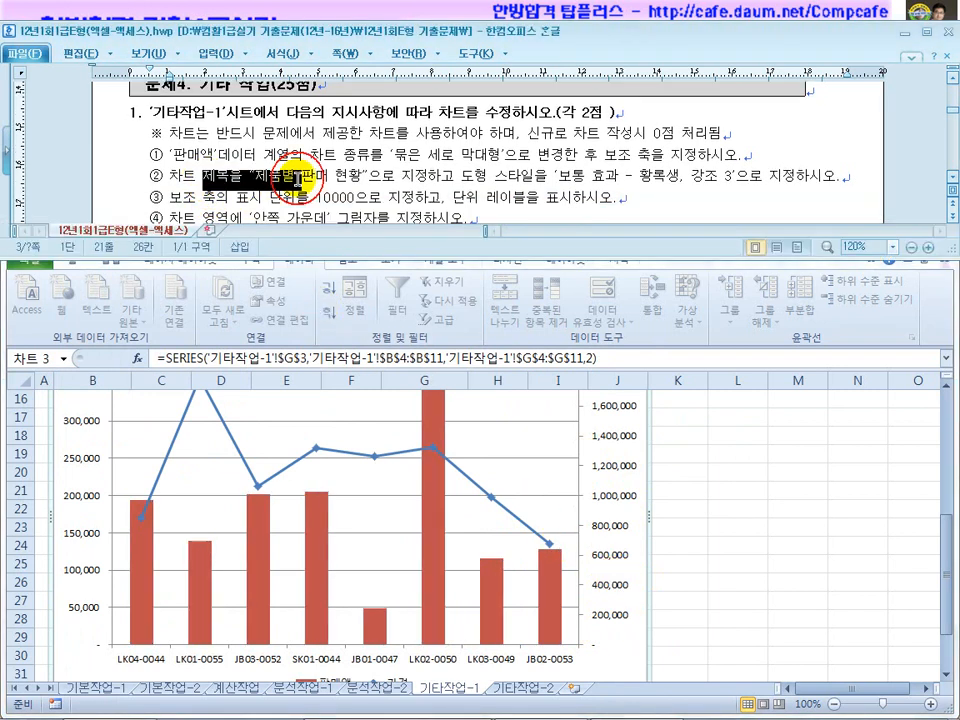
click(702, 424)
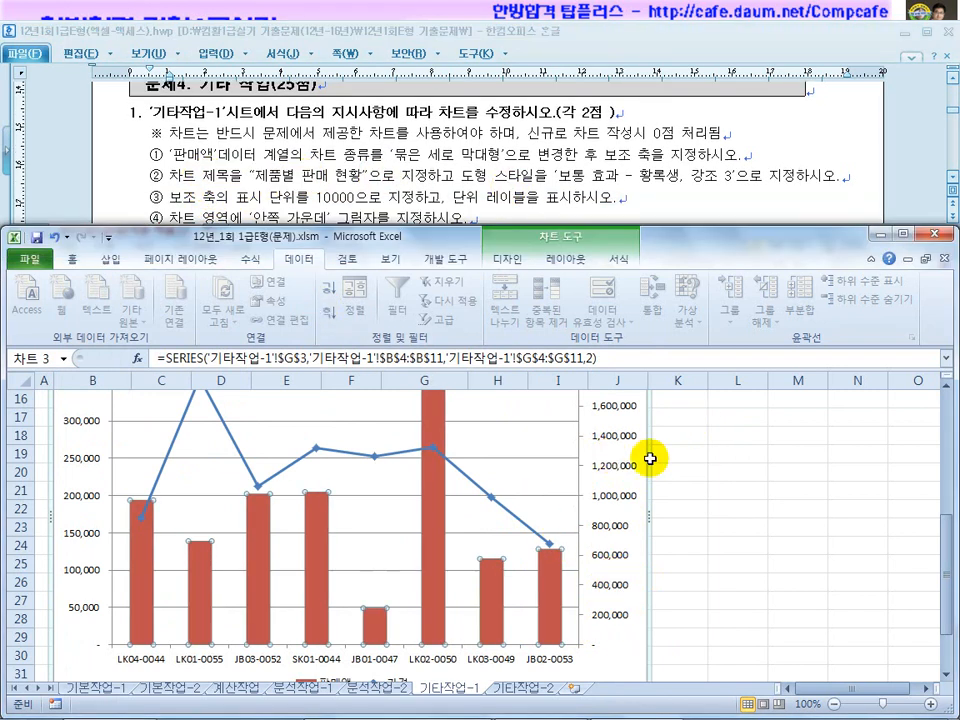
click(604, 454)
scroll(604, 454, up, 2)
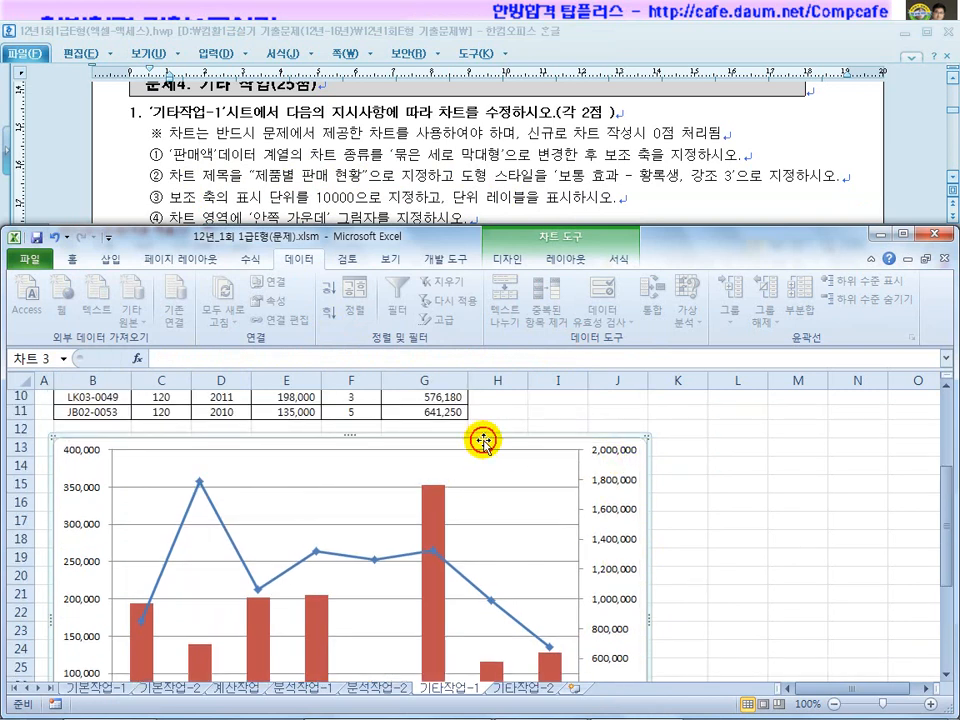
click(566, 258)
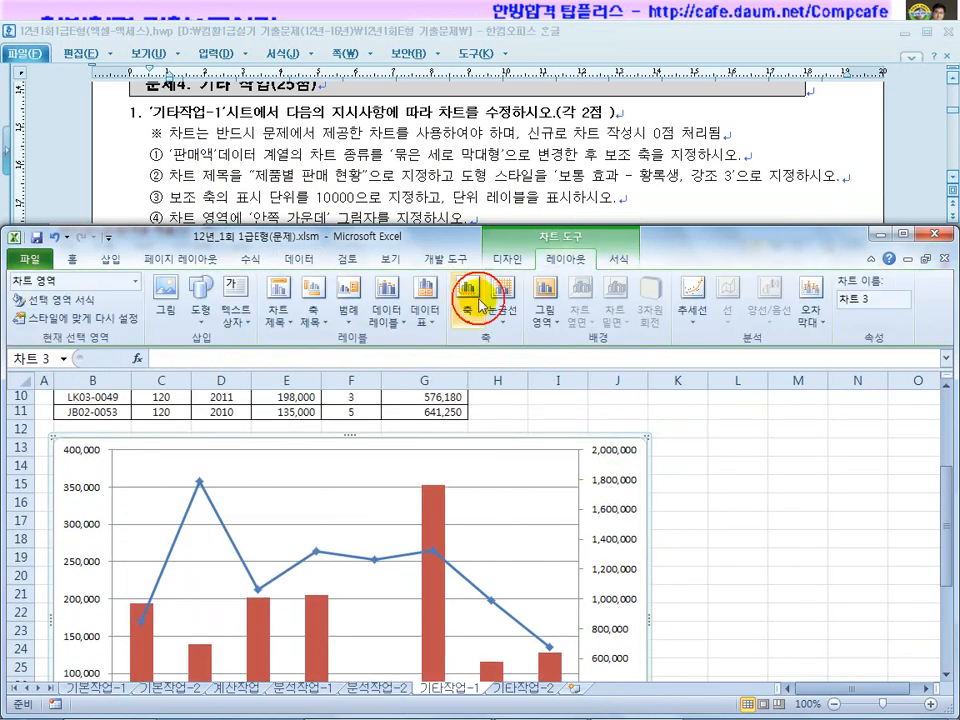
click(278, 300)
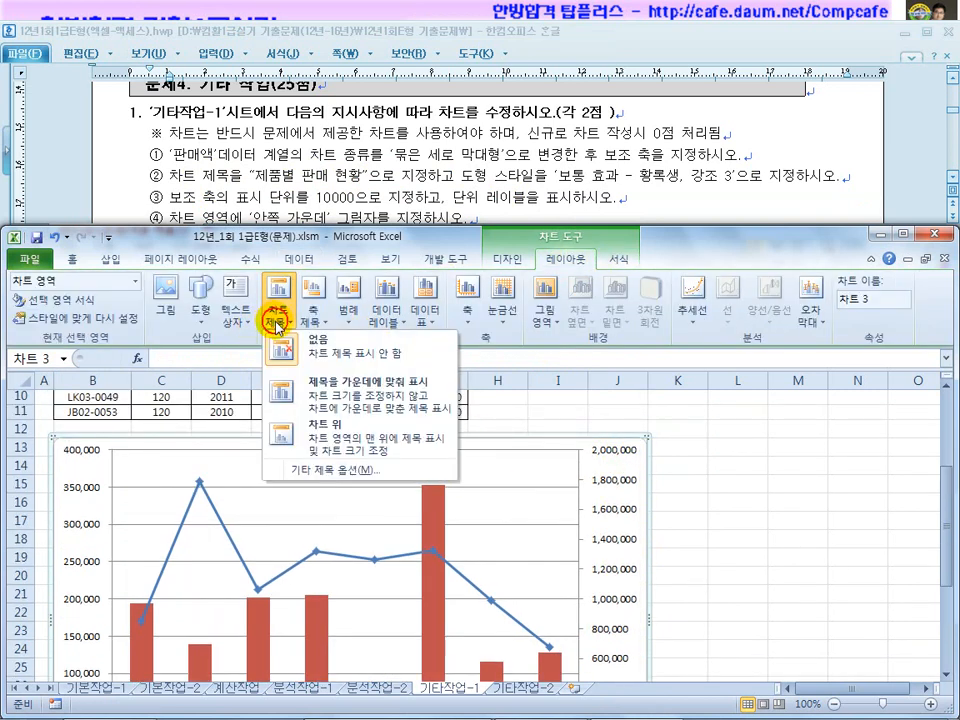
click(325, 438)
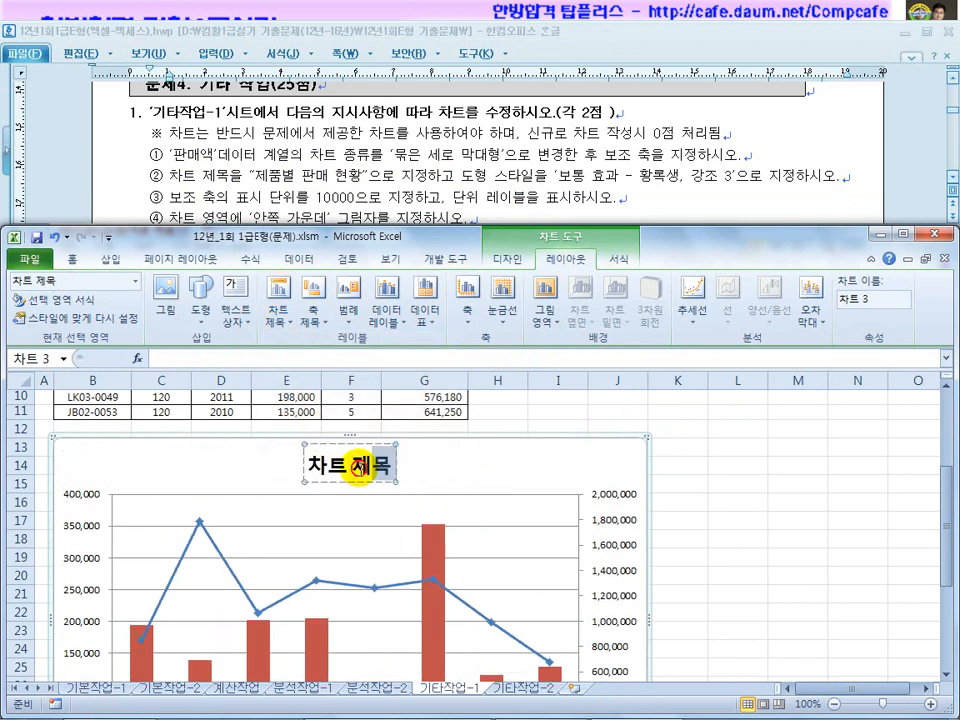
Replace the placeholder chart title text with "제품별 판매 현황" and select the title box
drag(377, 457, 337, 460)
text(ㅈ2ㅔㅍ)
key(BackSpace)
key(BackSpace)
text(제품별 ㅍ)
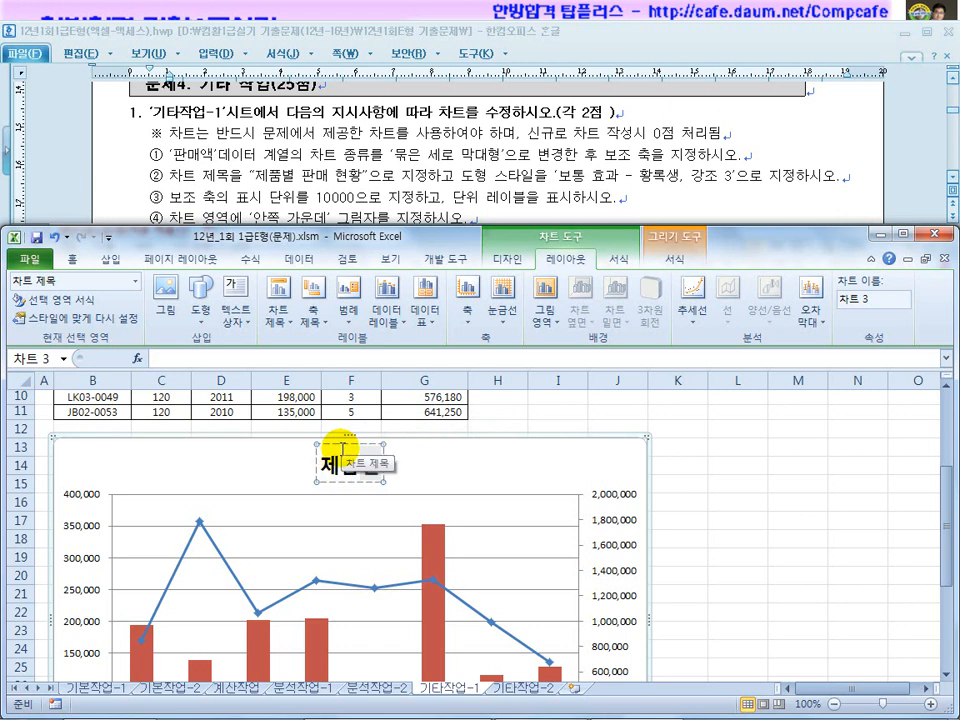
text(ㅏㄴ매 현황)
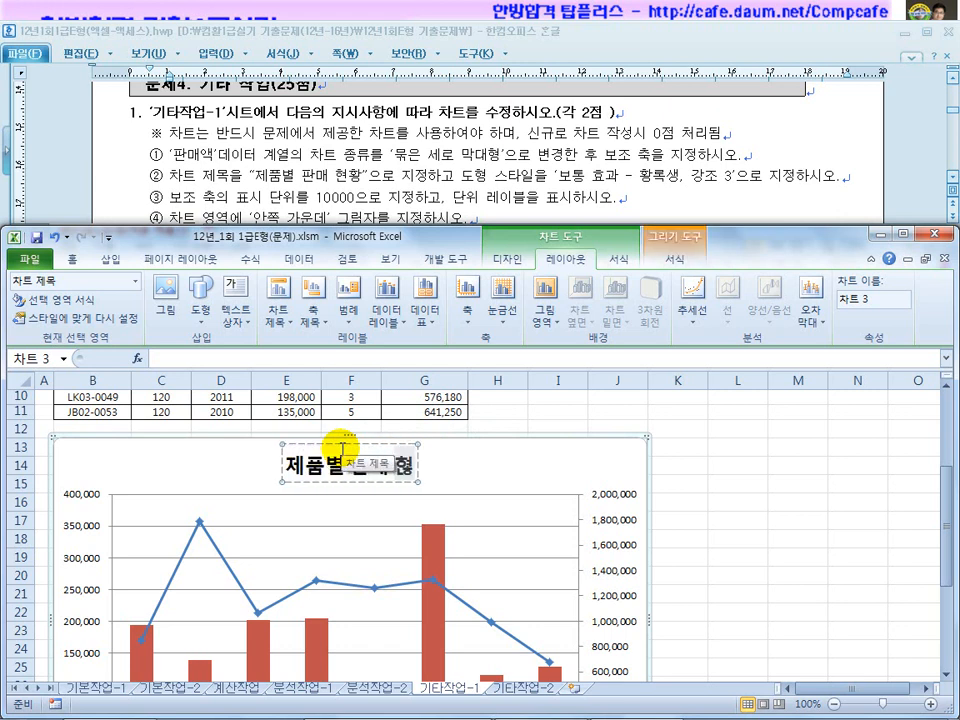
click(428, 483)
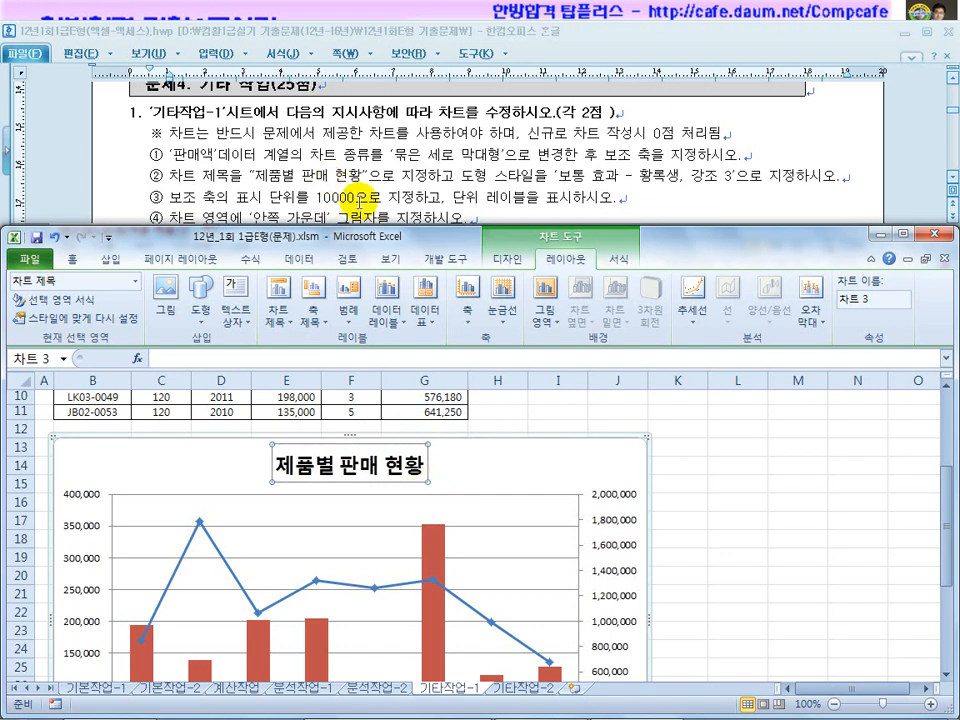
Check the required style name and apply the shape style "보통 효과 - 황록색, 강조 3" to the chart title
click(614, 262)
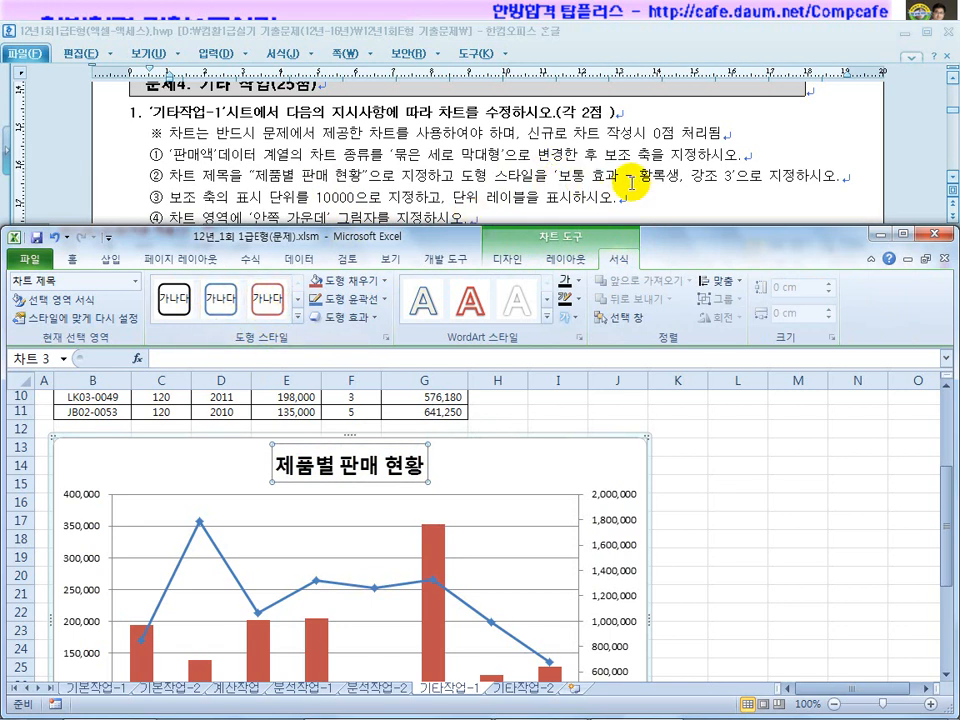
click(696, 186)
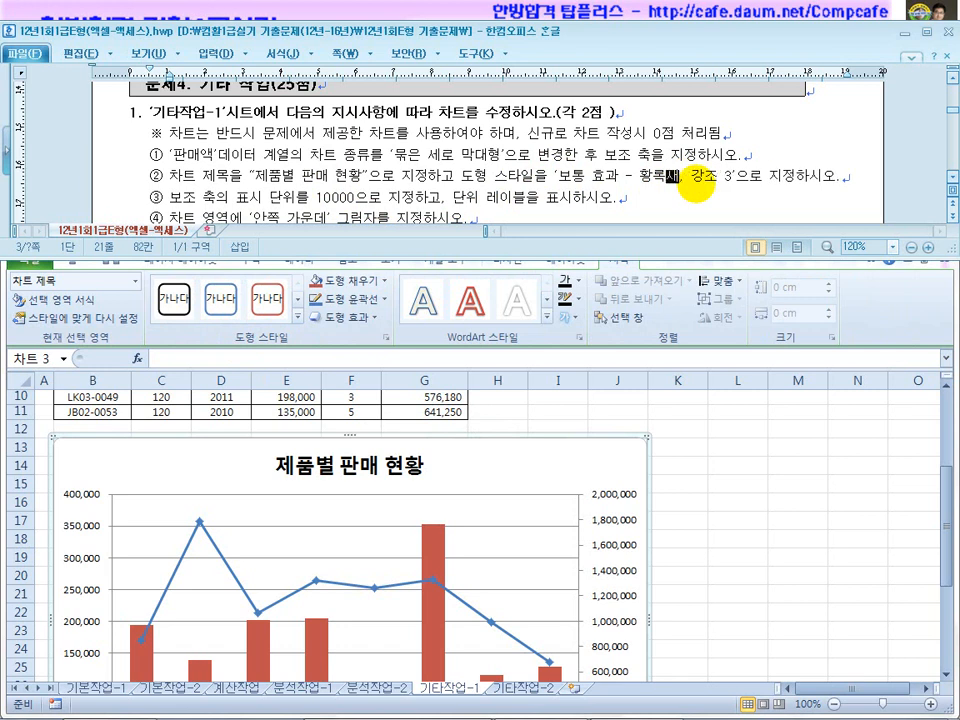
click(629, 335)
click(296, 316)
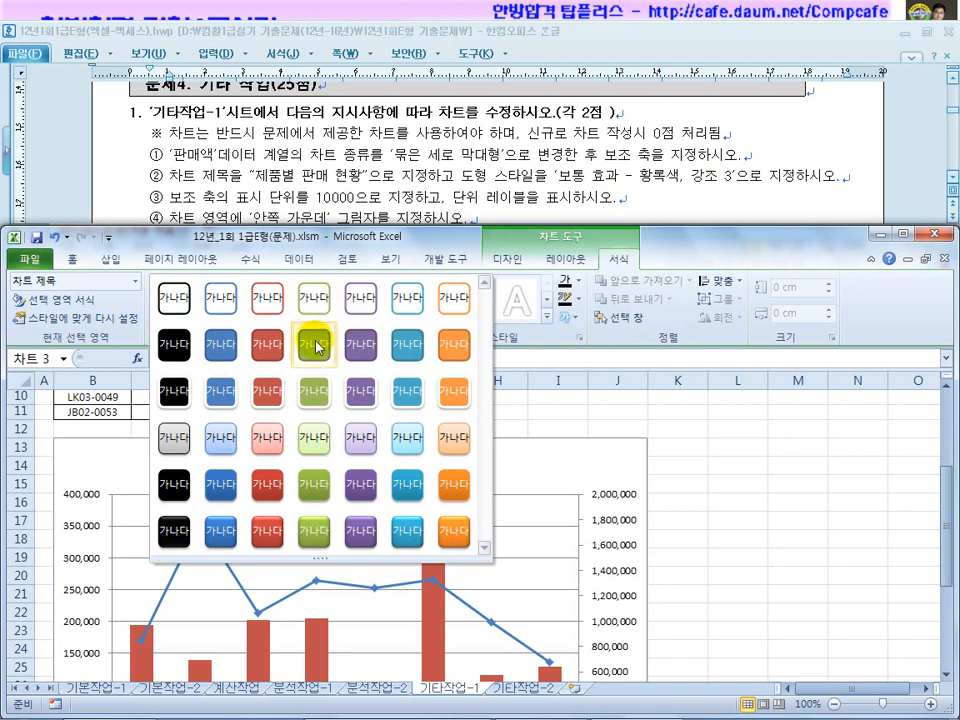
click(310, 484)
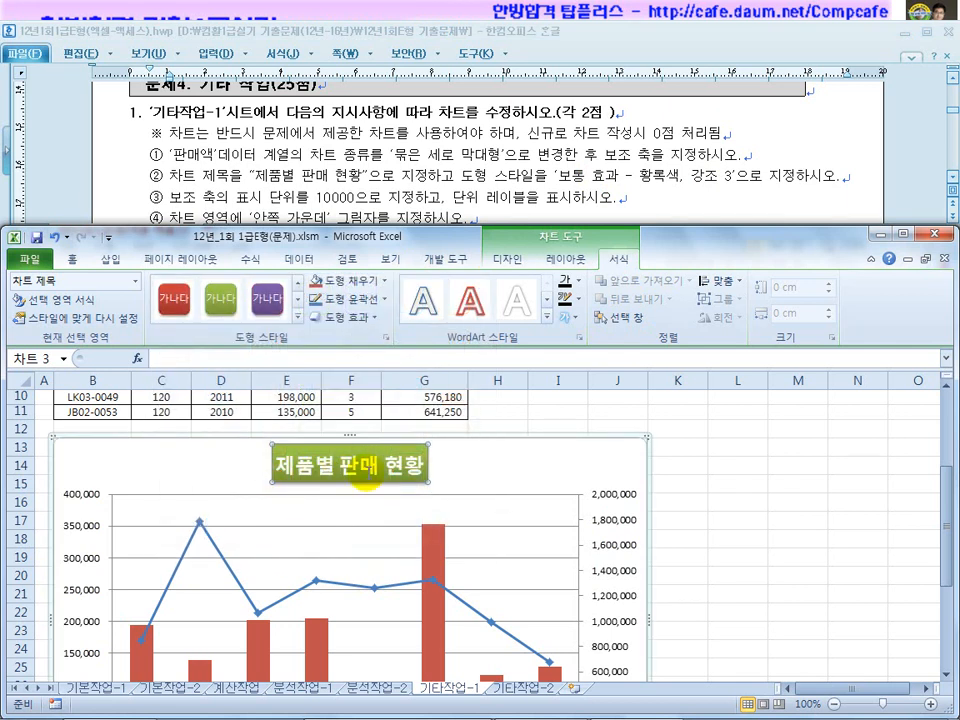
Review instruction ③ and set the display unit (표시 단위) of the chart's secondary vertical axis to 10000
click(227, 196)
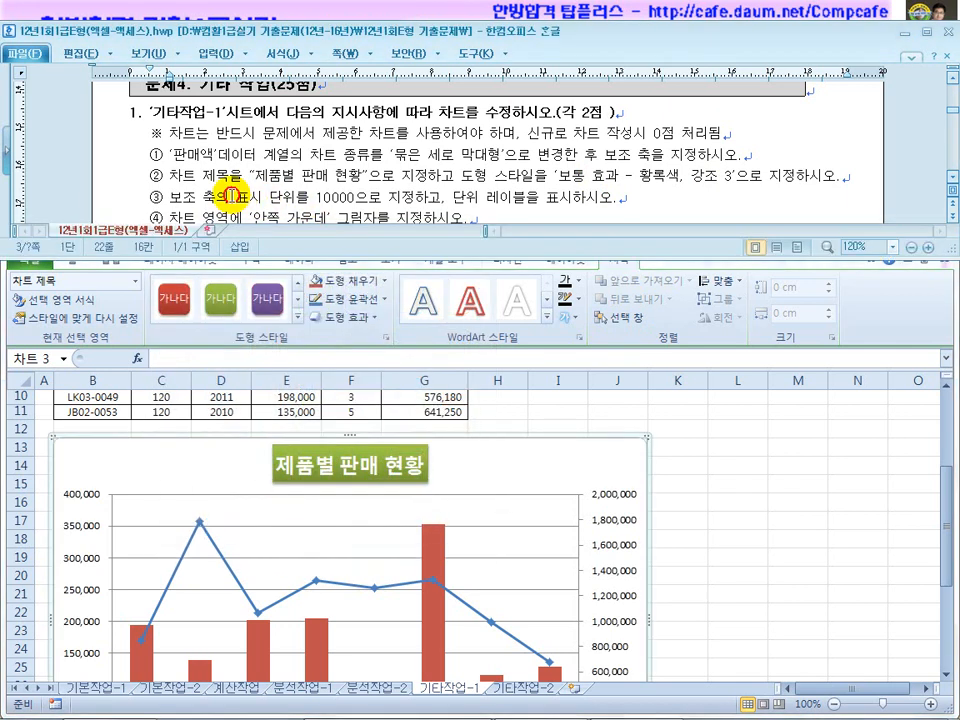
scroll(227, 196, down, 1)
drag(331, 177, 369, 184)
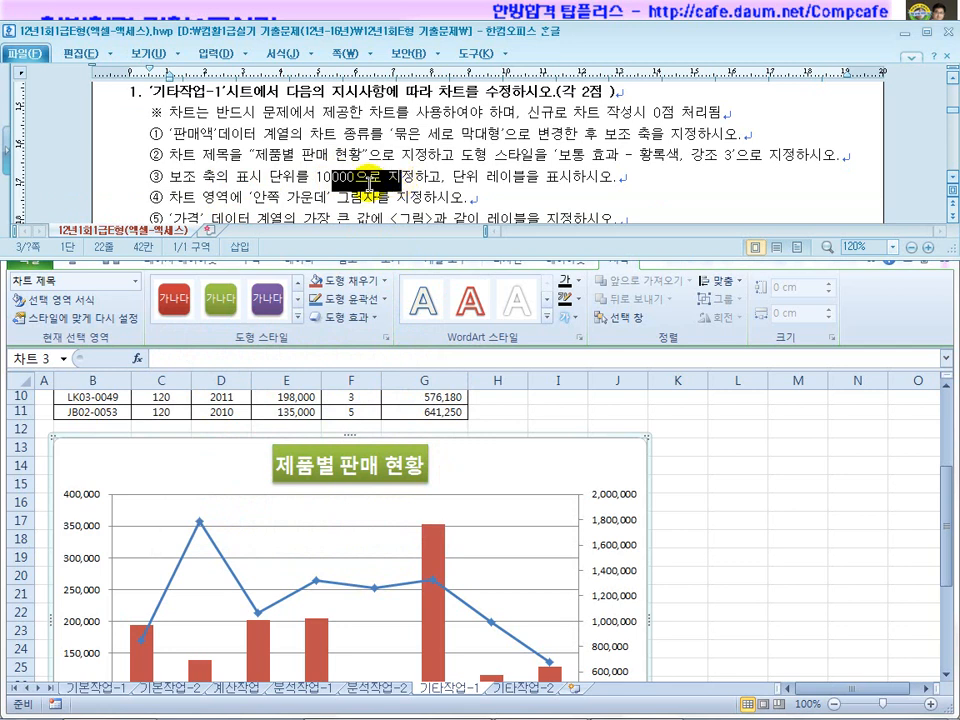
drag(250, 178, 296, 179)
click(610, 521)
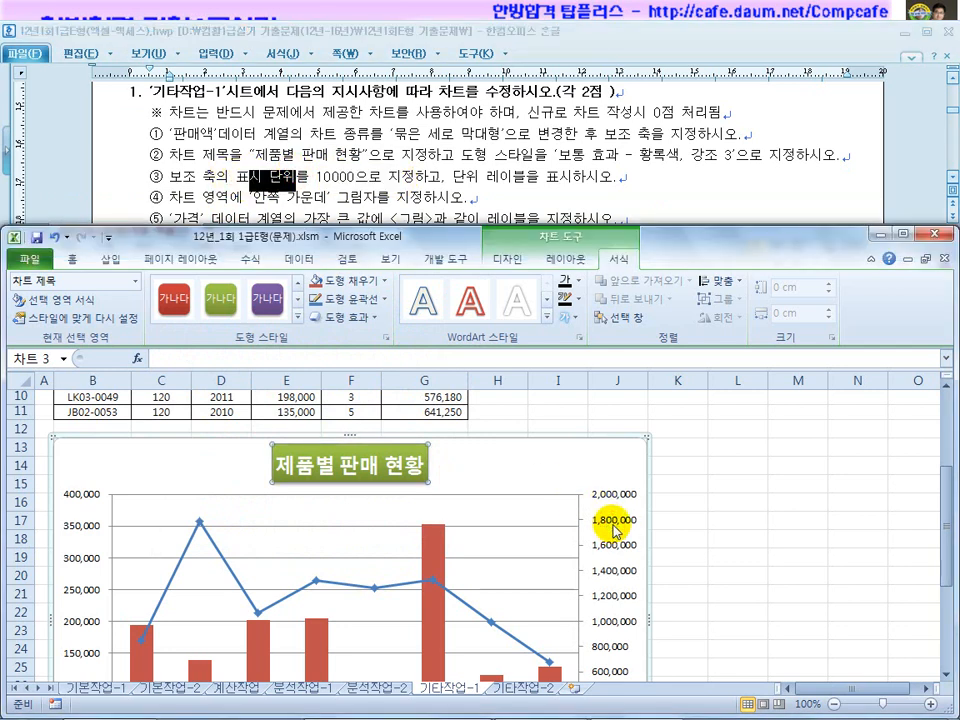
right_click(615, 524)
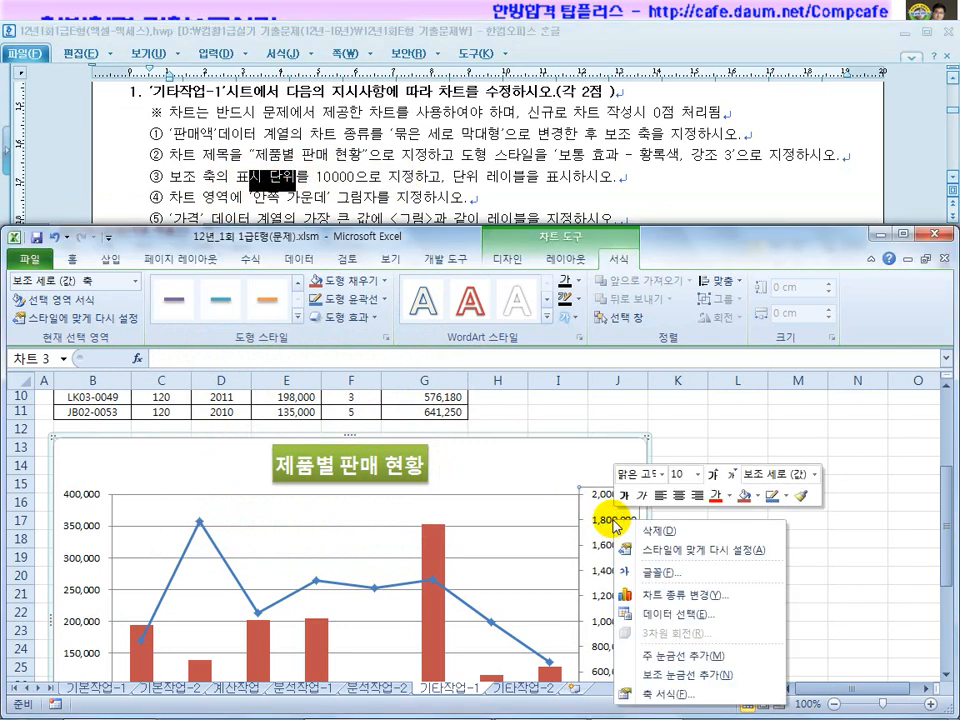
click(665, 695)
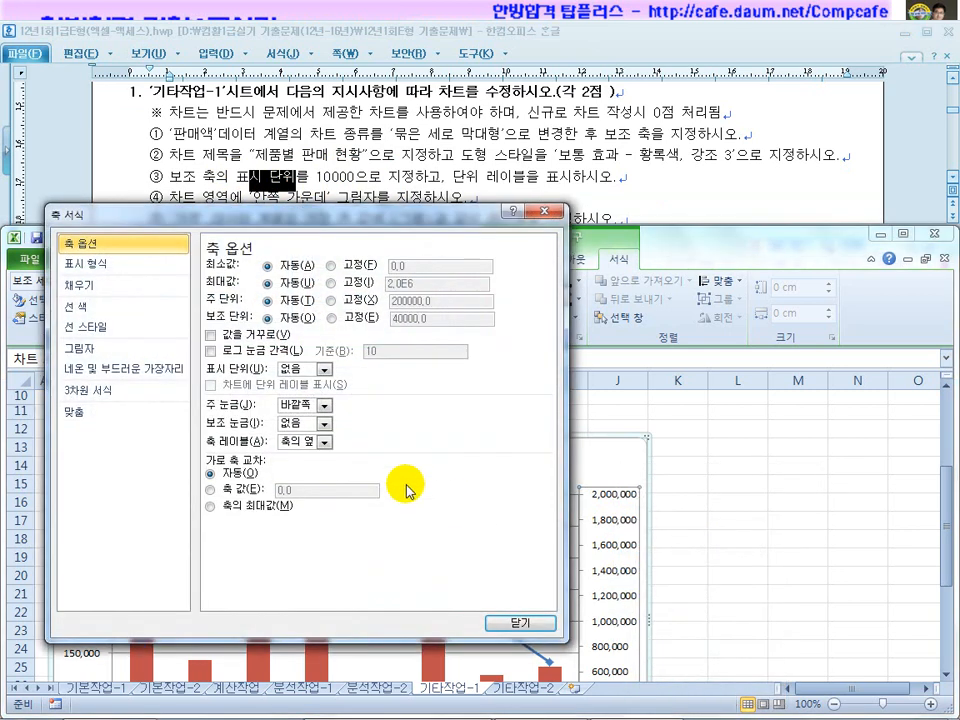
drag(308, 215, 330, 261)
click(344, 415)
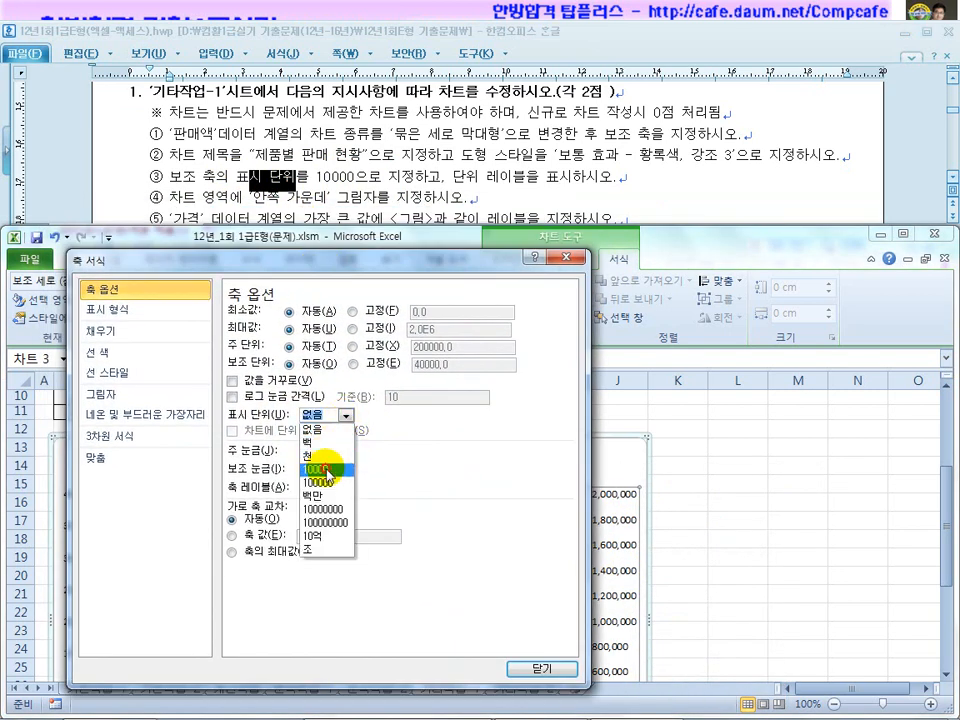
click(246, 338)
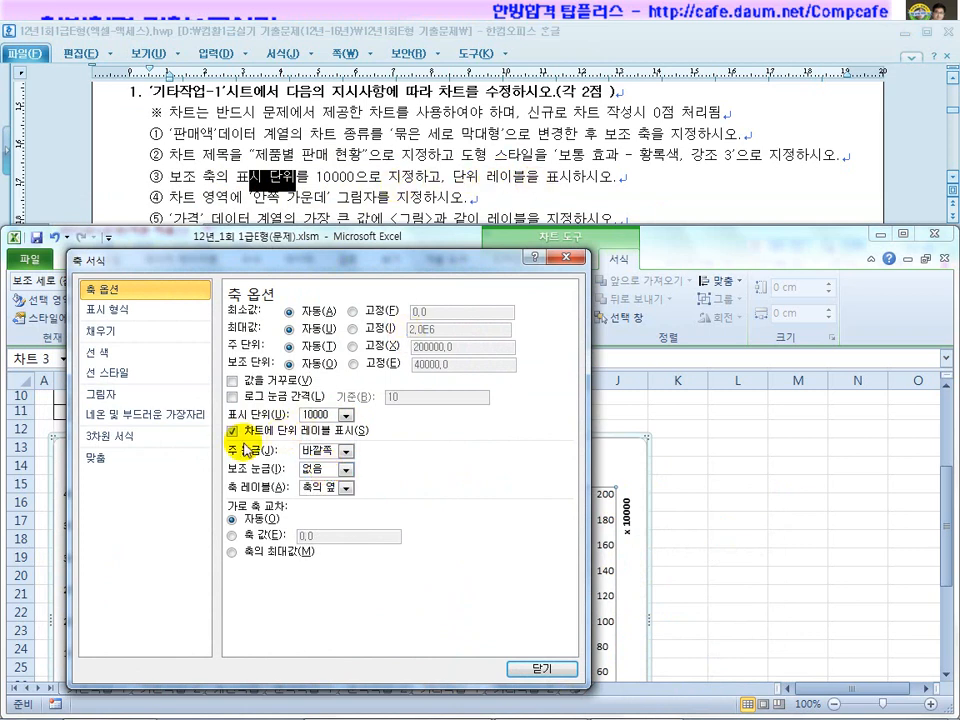
Switch the secondary axis unit label off and on again, leave it shown on the chart, and close the axis formatting
drag(332, 257, 257, 257)
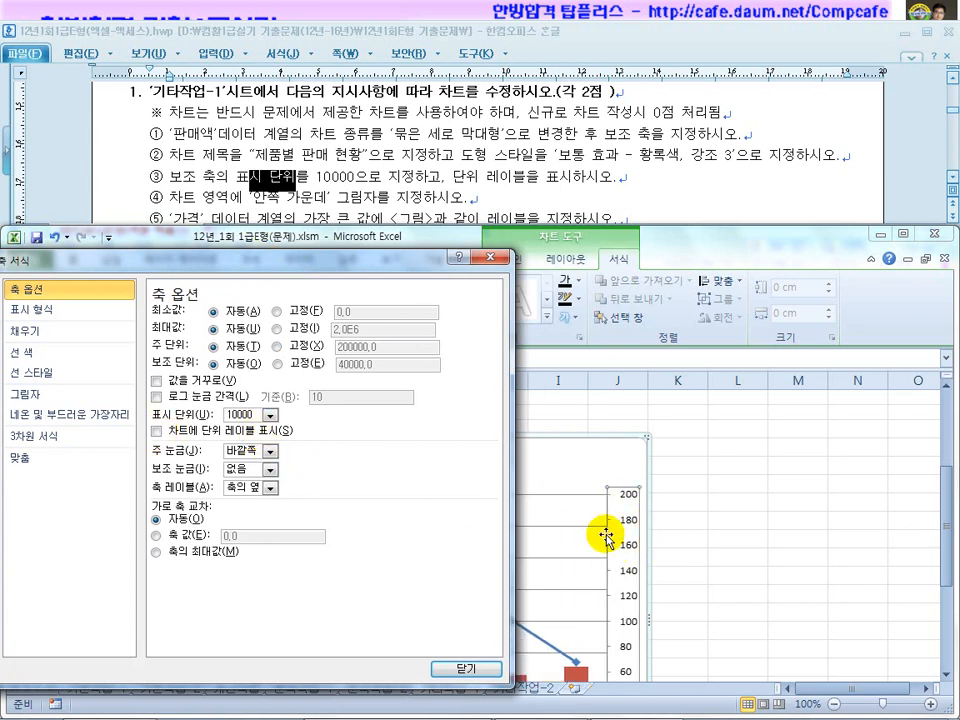
click(157, 432)
click(157, 432)
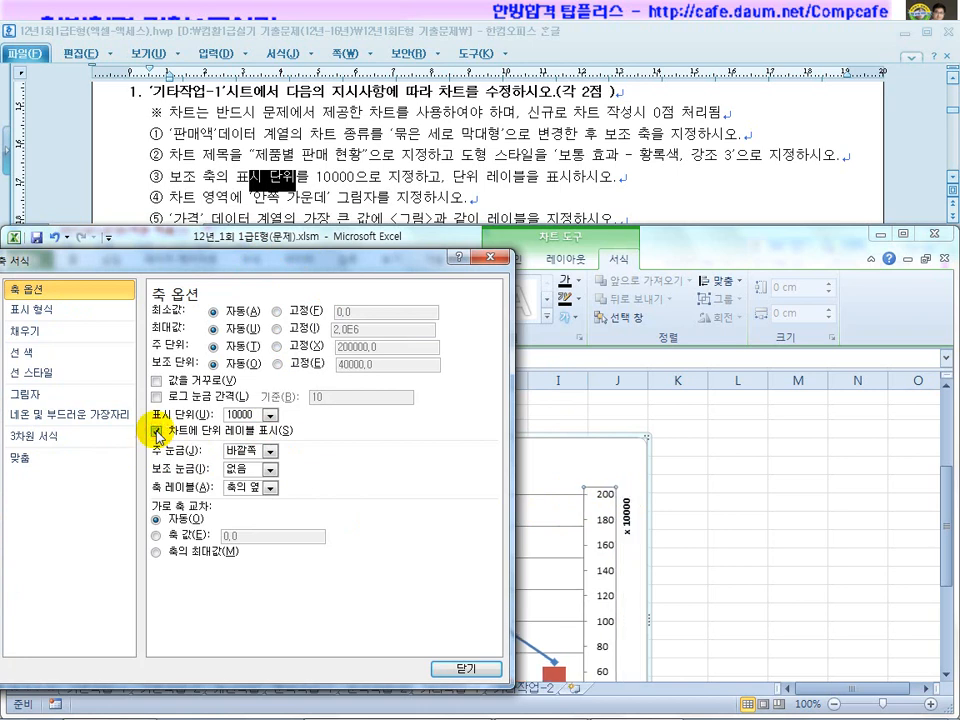
click(468, 668)
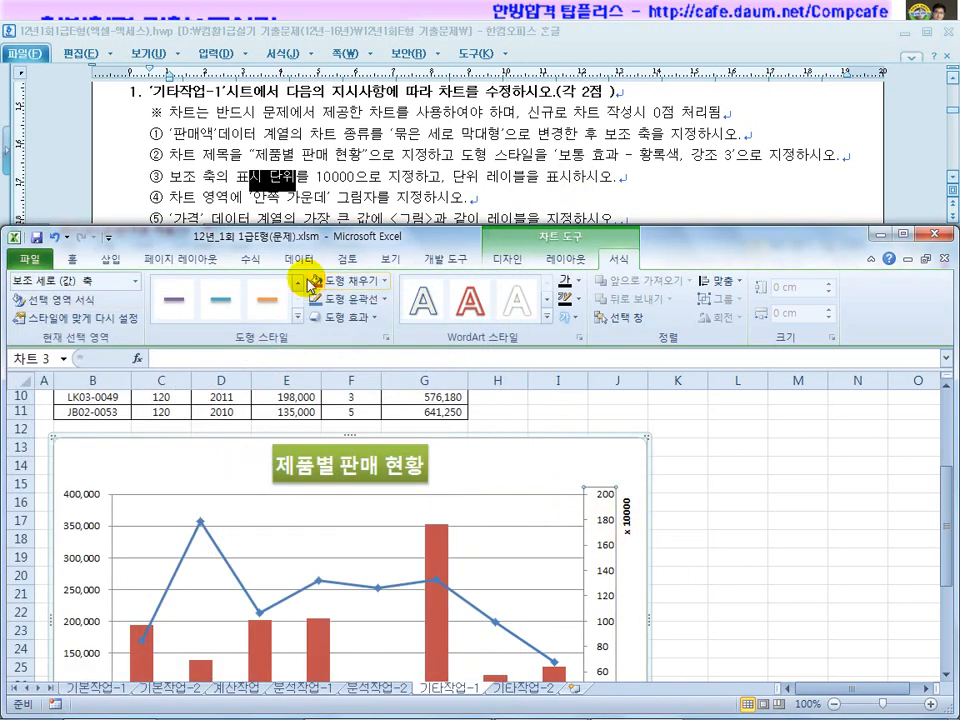
Check instruction ④ and apply the inner center shadow preset (안쪽 가운데) to the chart area
click(232, 207)
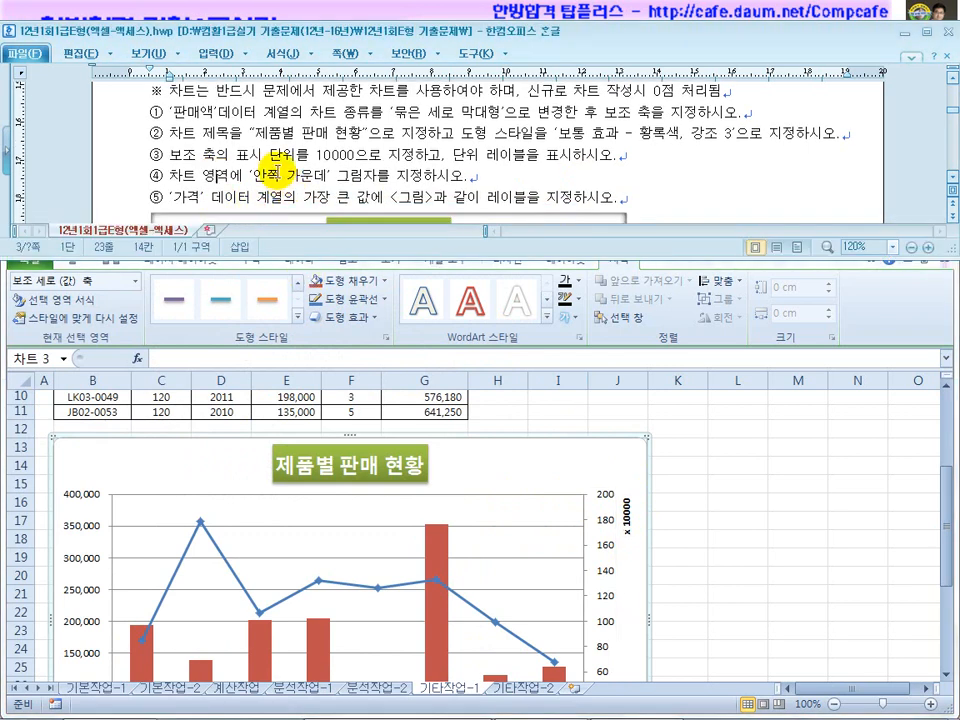
click(590, 456)
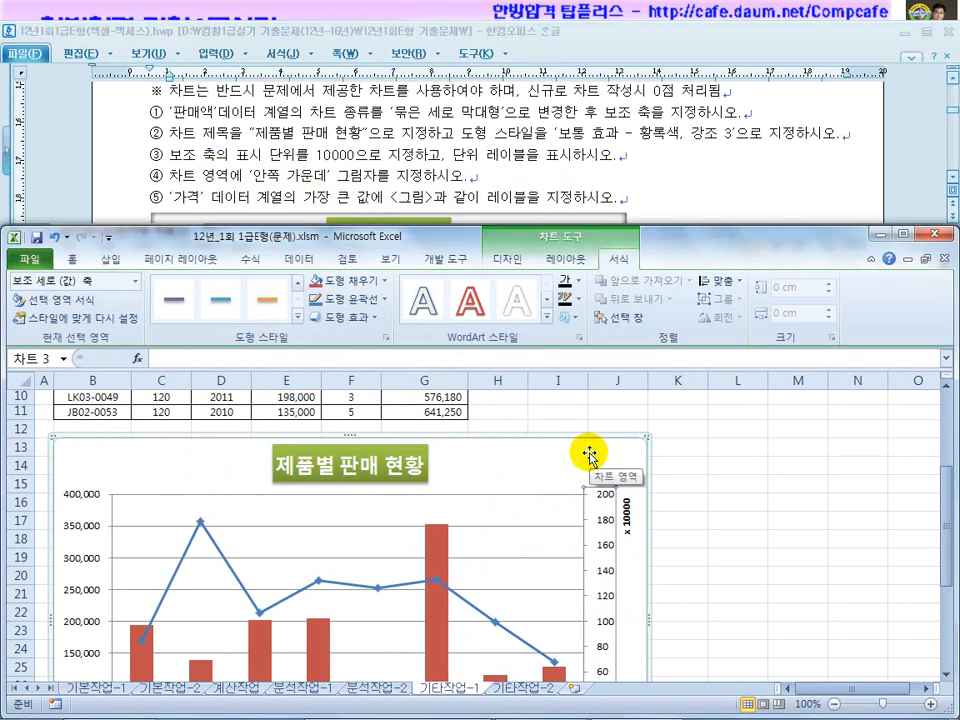
click(590, 455)
right_click(595, 455)
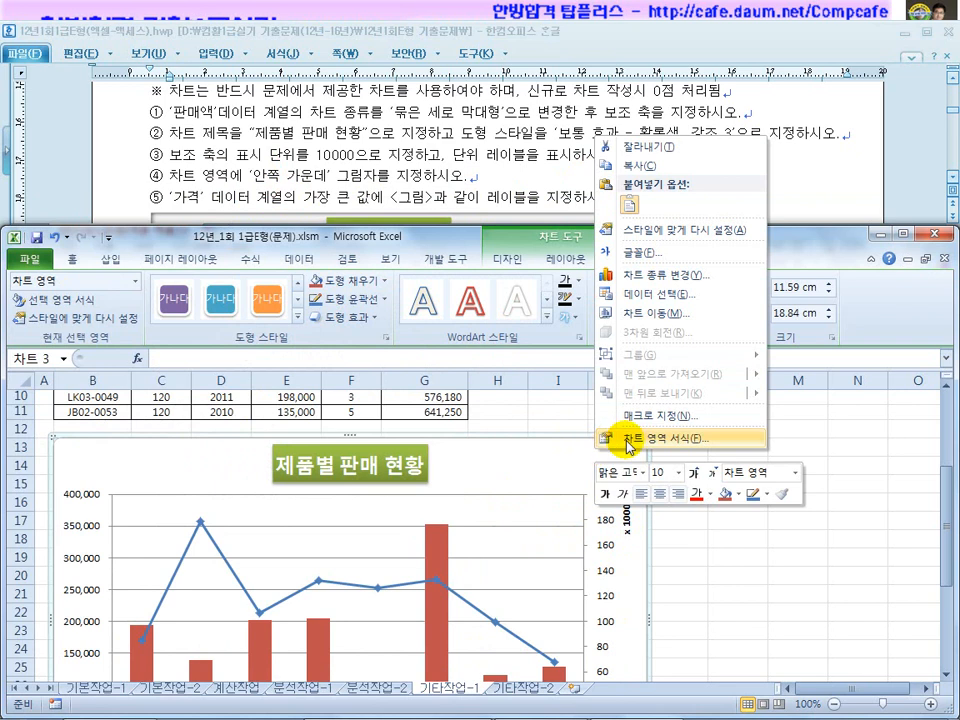
click(627, 441)
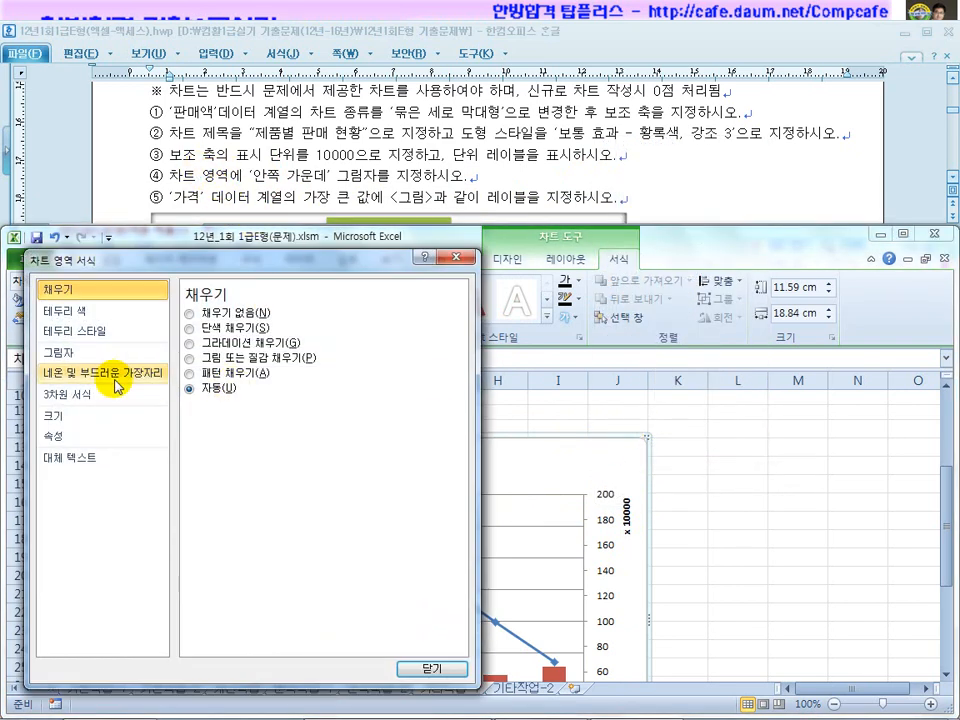
click(86, 355)
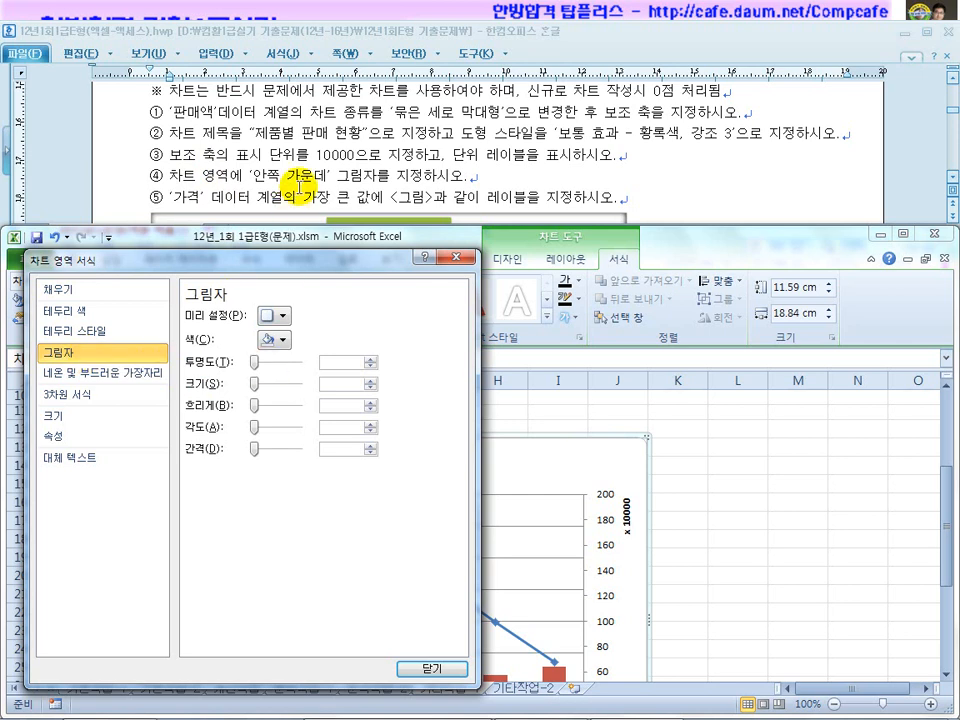
click(283, 315)
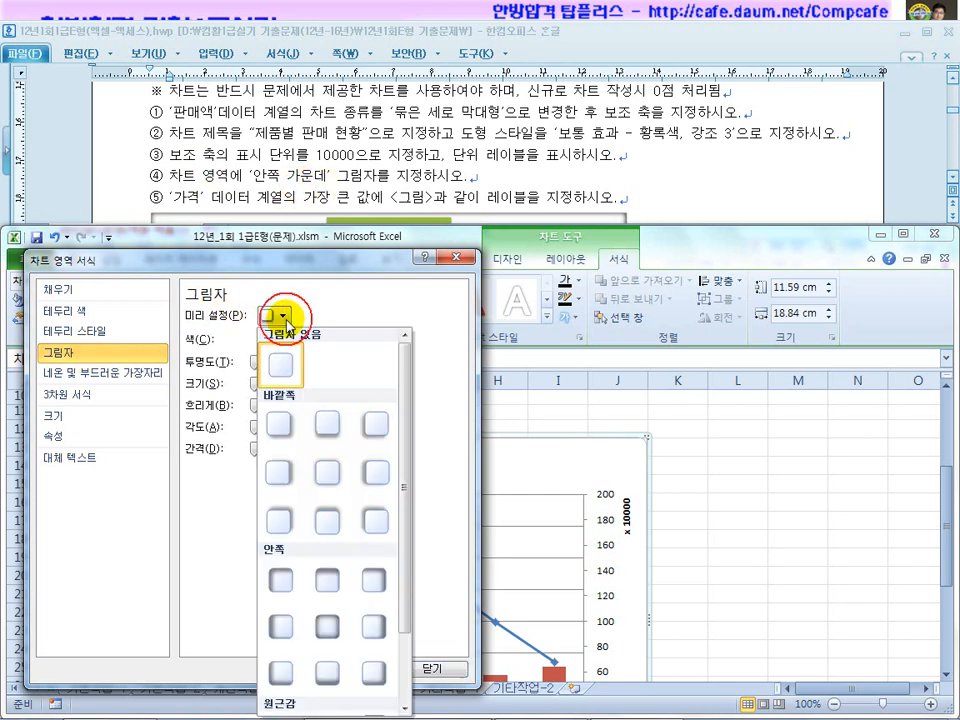
click(326, 628)
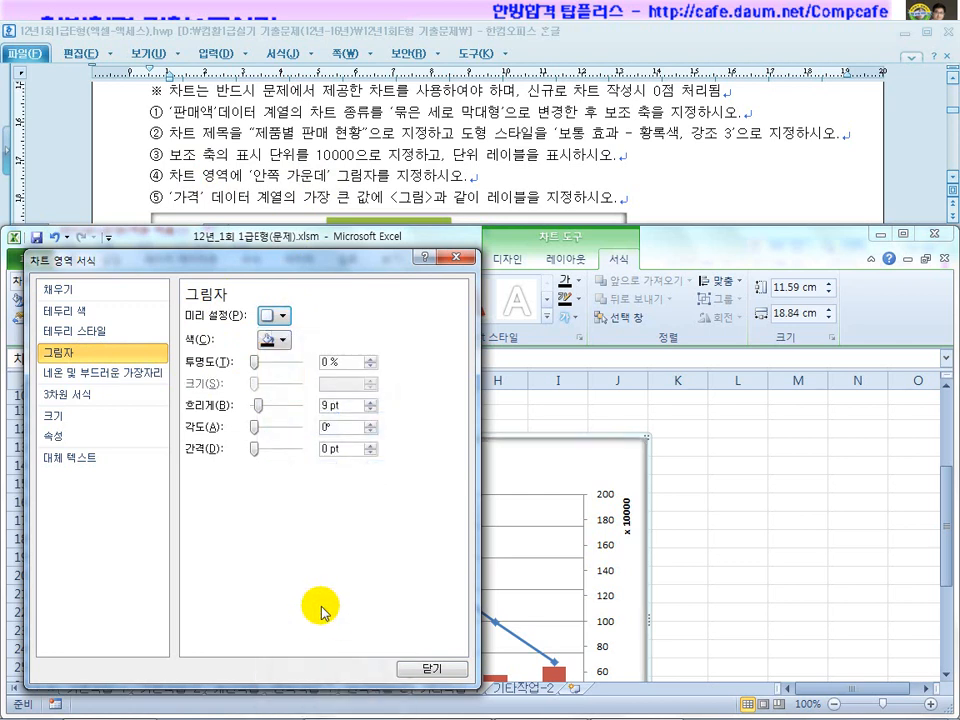
drag(313, 257, 510, 165)
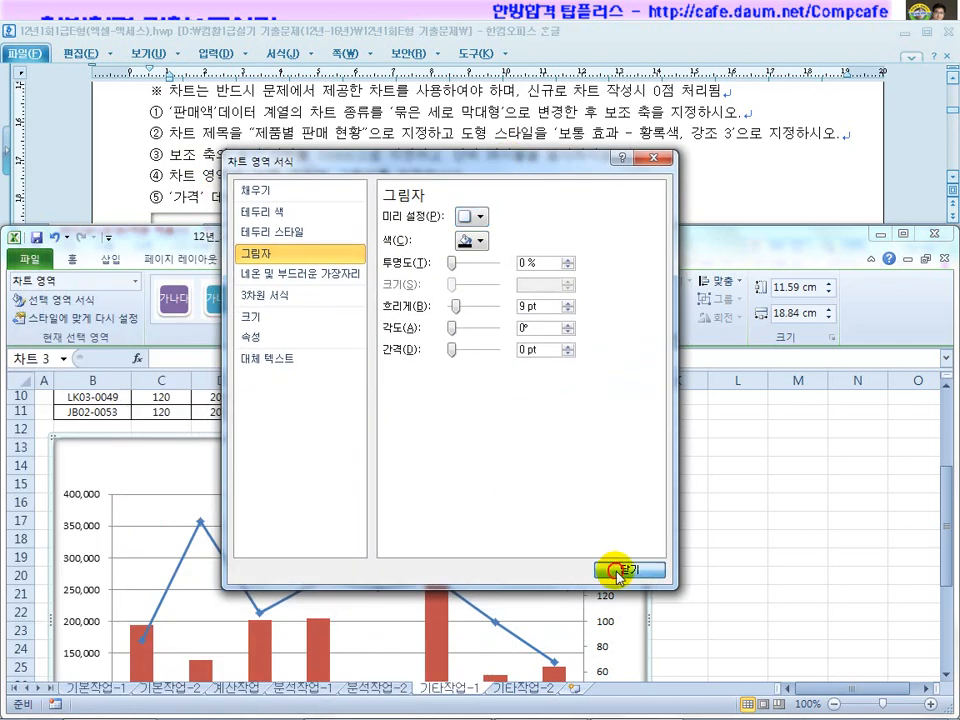
click(618, 573)
Read instruction ⑤ and add a data label to only the highest point of the '가격' series, LK01-0055
drag(198, 196, 323, 200)
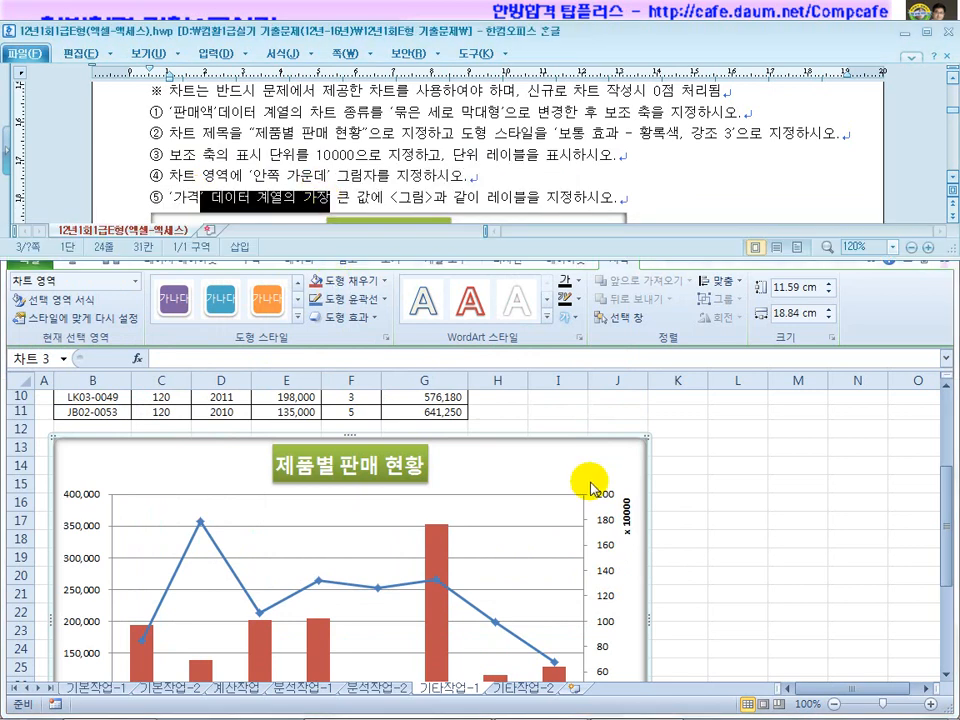
click(688, 484)
scroll(688, 484, down, 3)
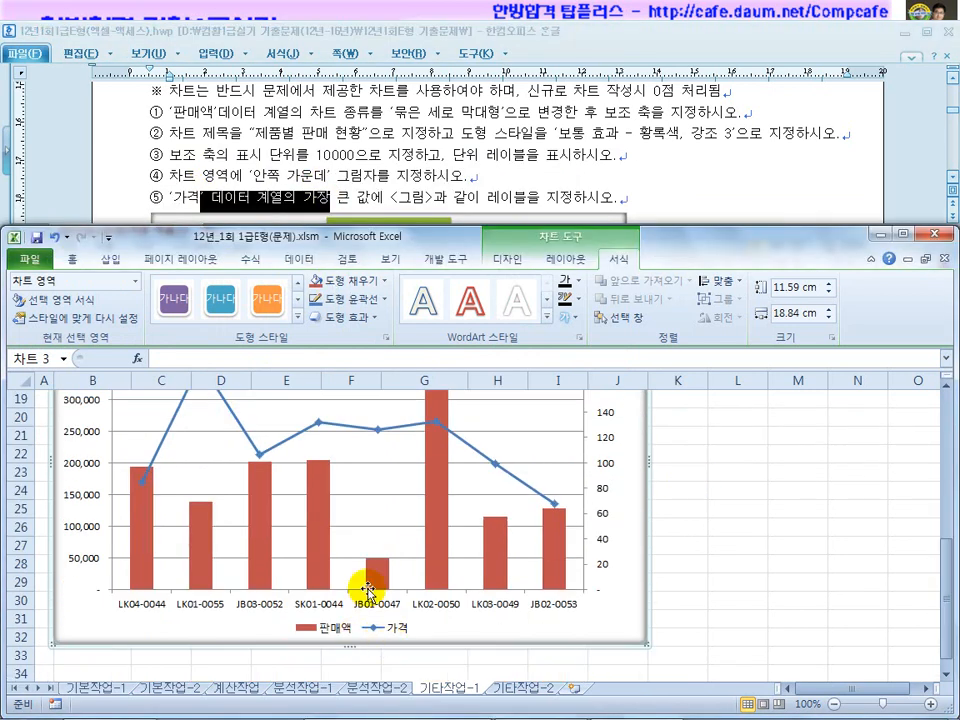
scroll(326, 456, up, 1)
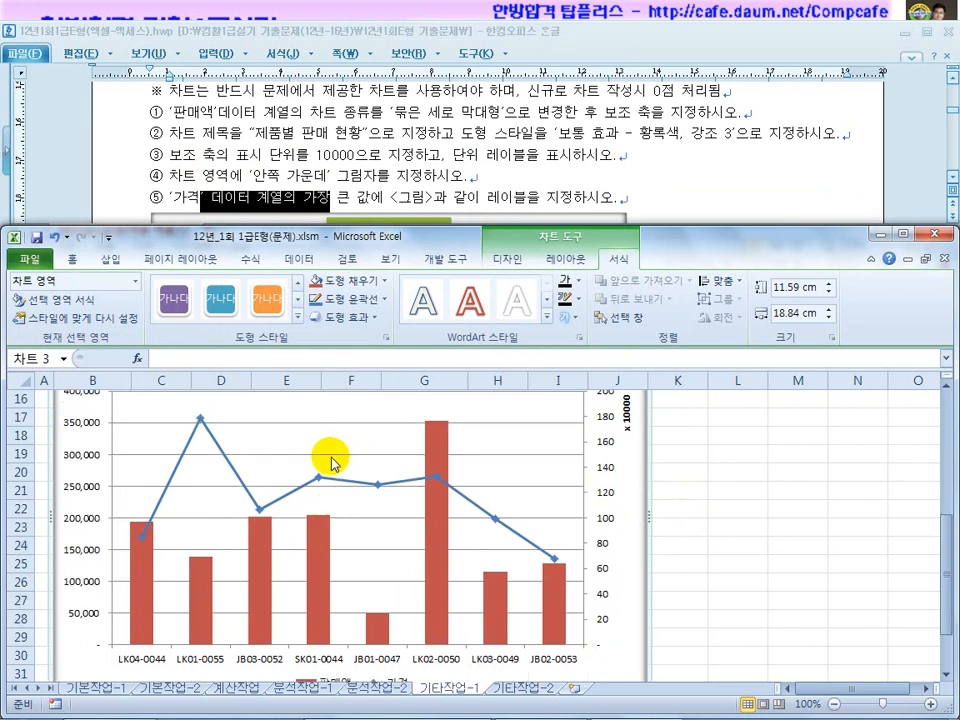
click(201, 421)
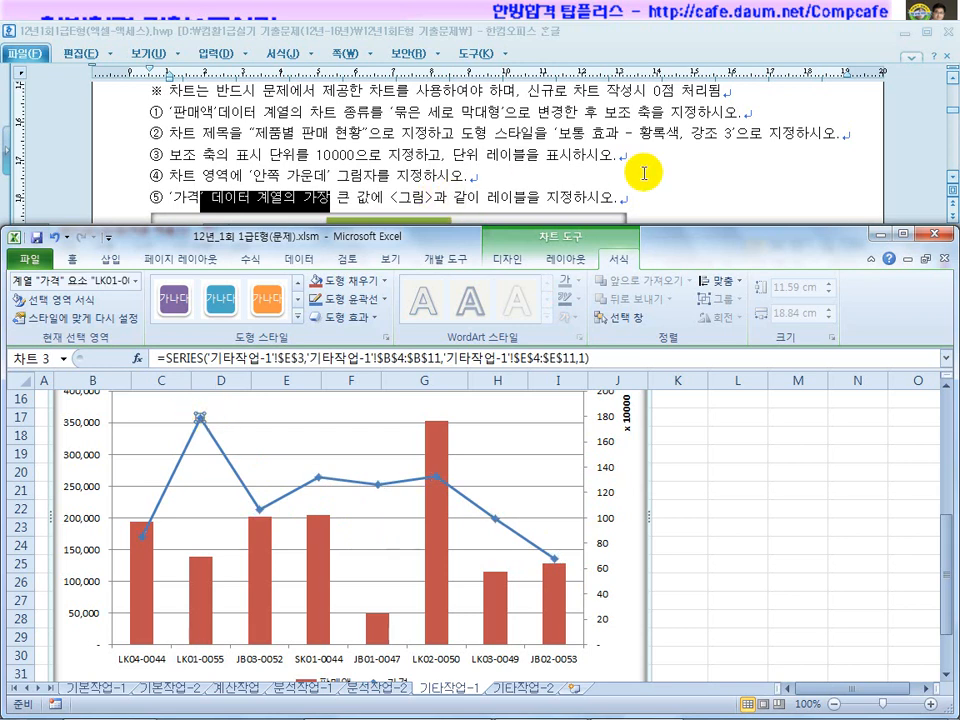
right_click(200, 420)
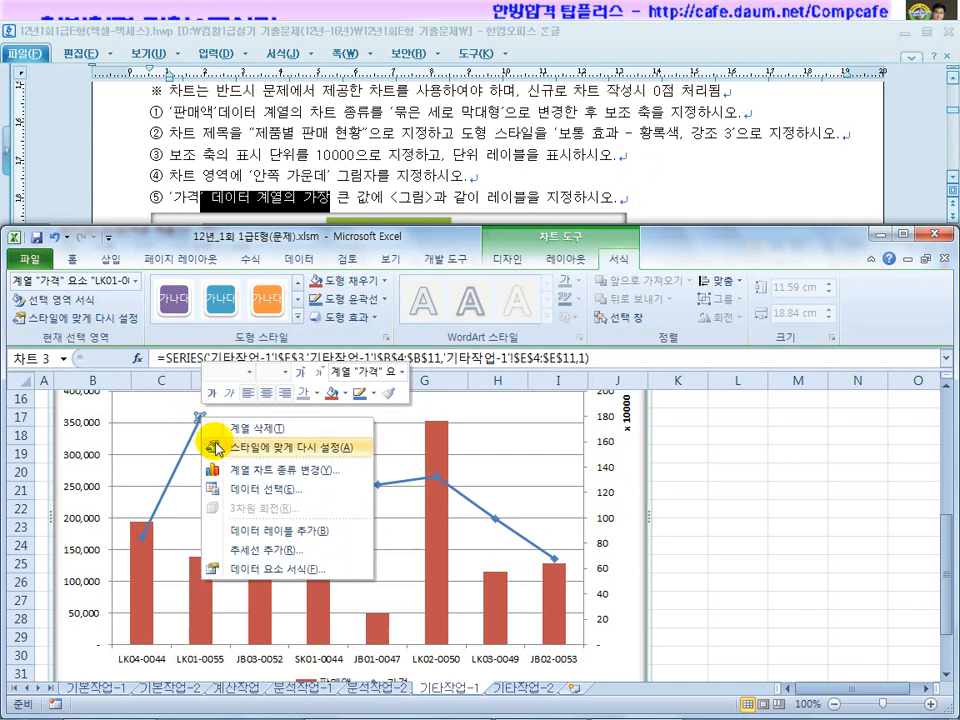
click(268, 541)
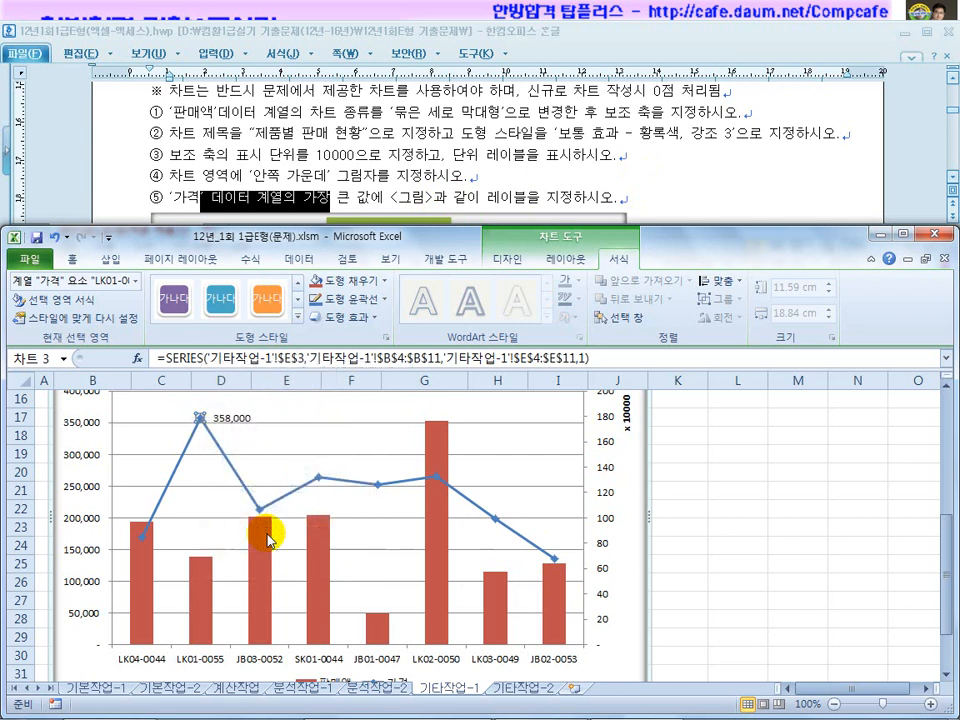
Check the reference figure and set the LK01-0055 data label's position to 위쪽 (above the point)
click(450, 210)
scroll(459, 162, down, 3)
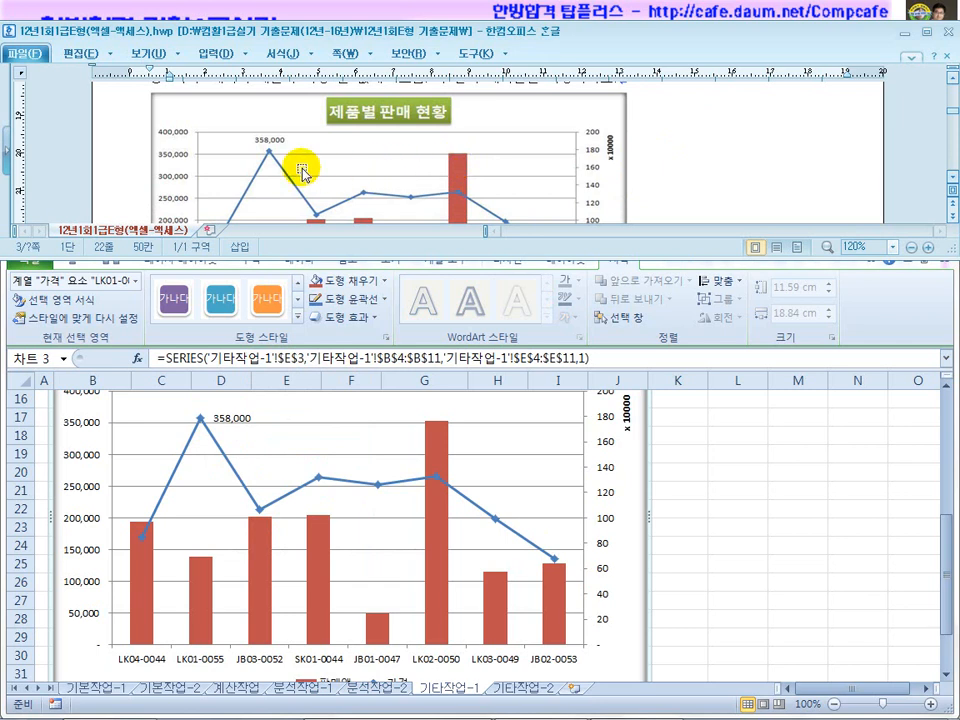
click(240, 422)
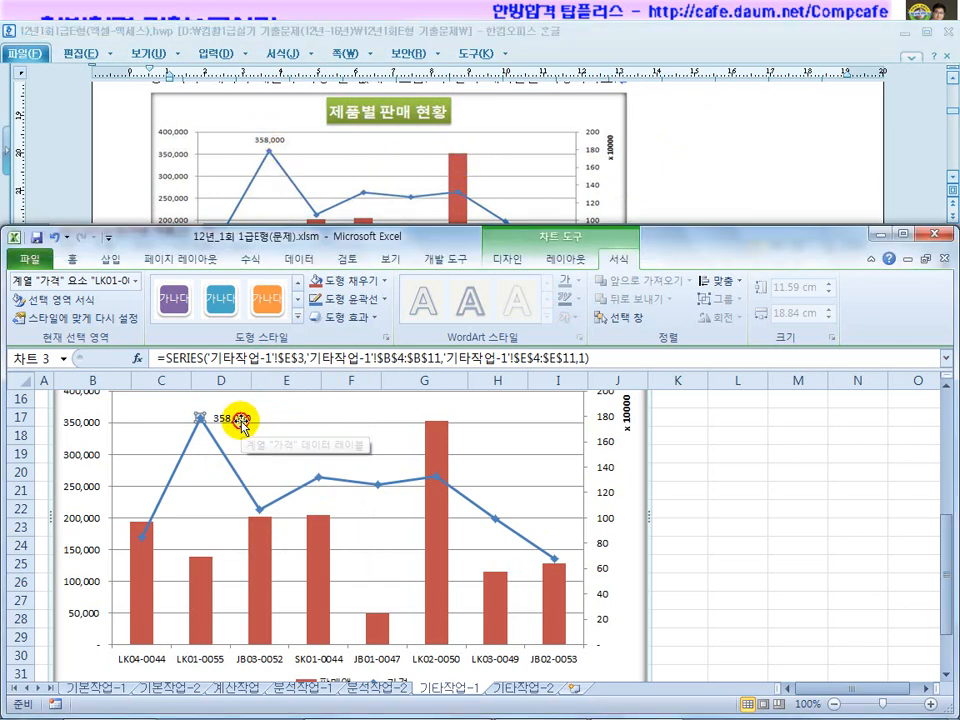
click(233, 421)
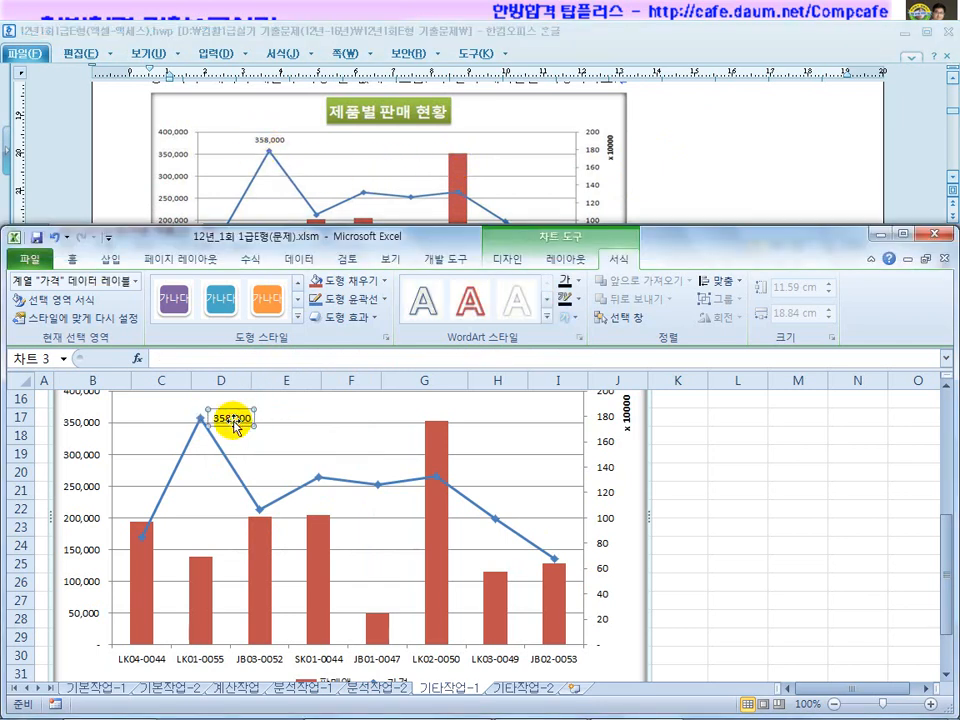
click(566, 268)
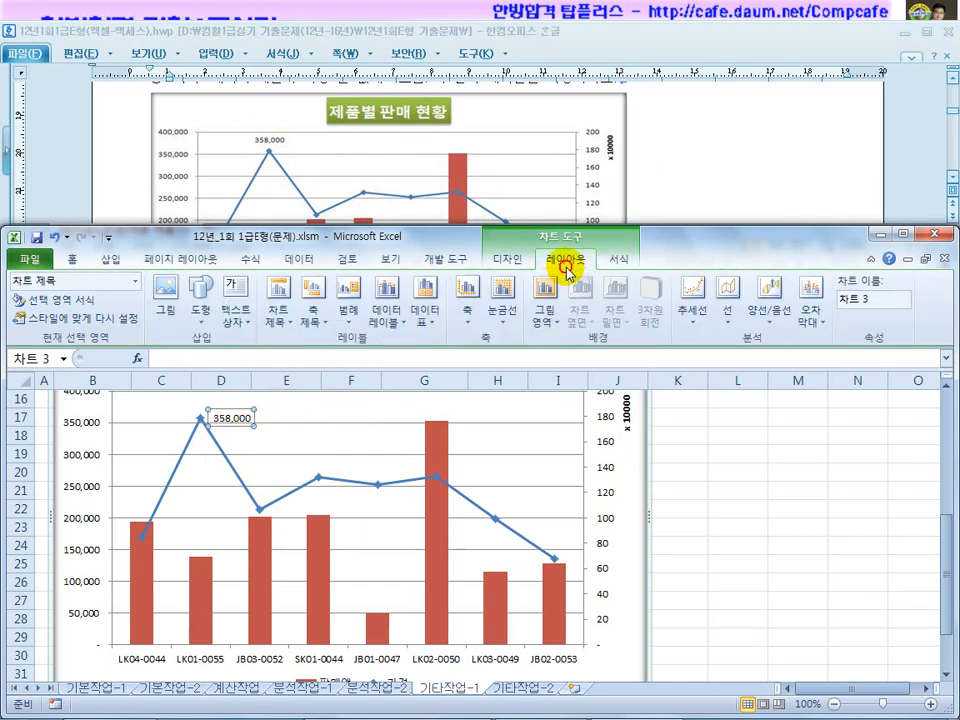
click(395, 320)
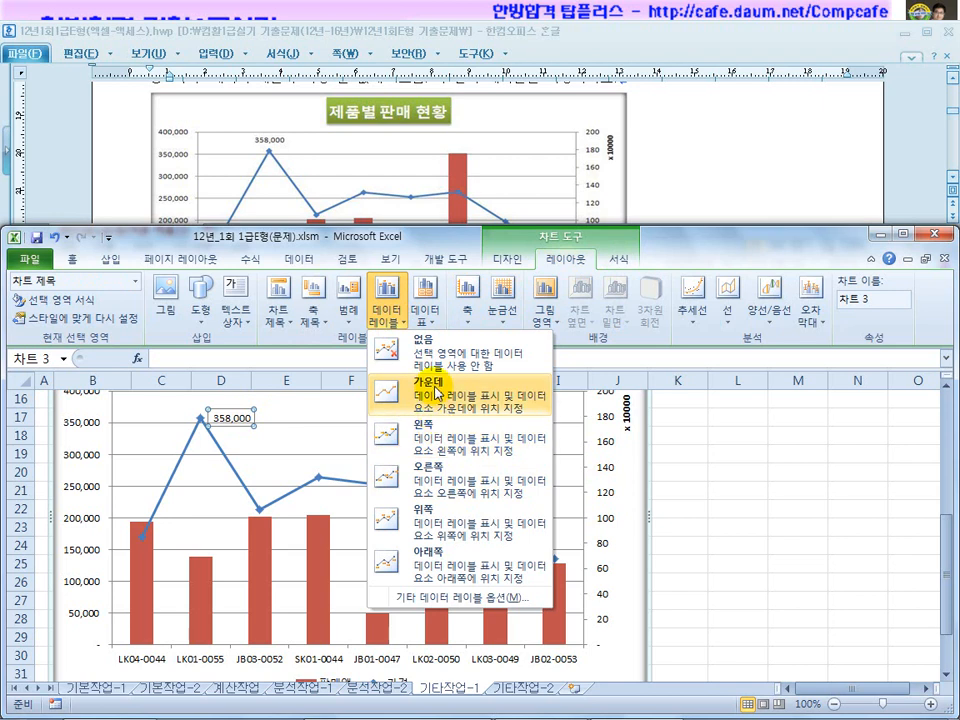
click(436, 527)
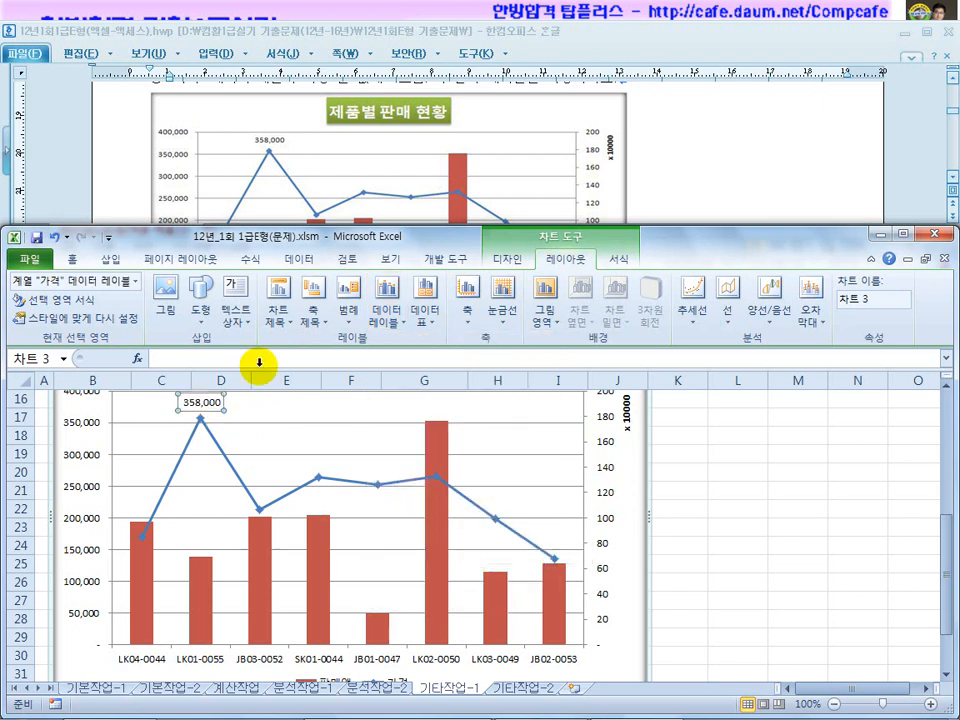
Recheck instruction ⑤ against the reference figure and review the position options available for the LK01-0055 data label
click(690, 175)
scroll(690, 175, up, 3)
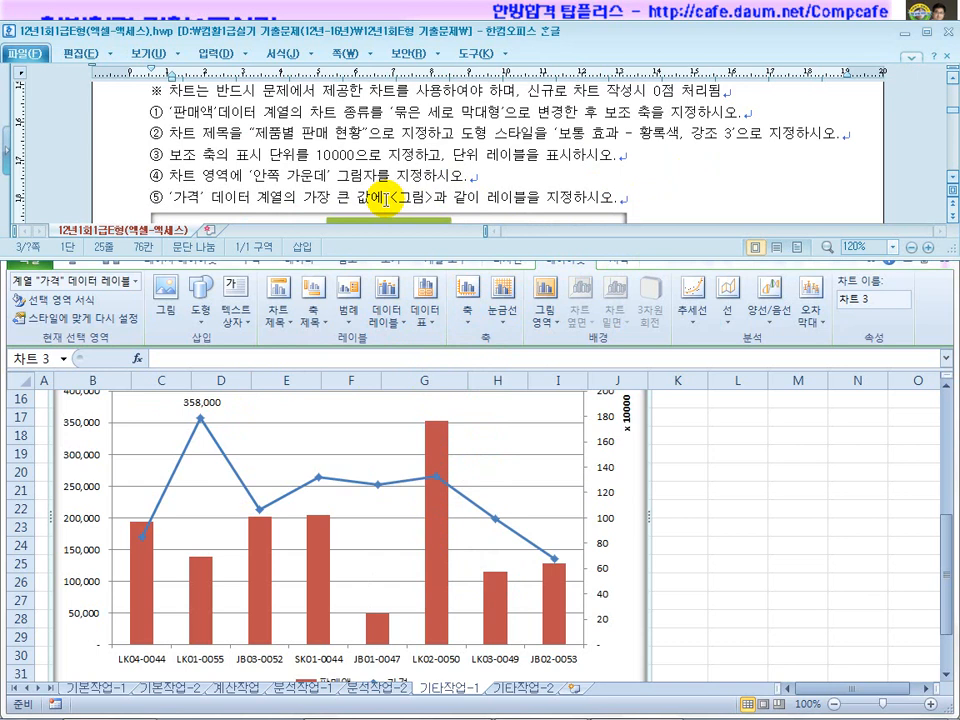
scroll(386, 200, down, 2)
drag(465, 140, 426, 140)
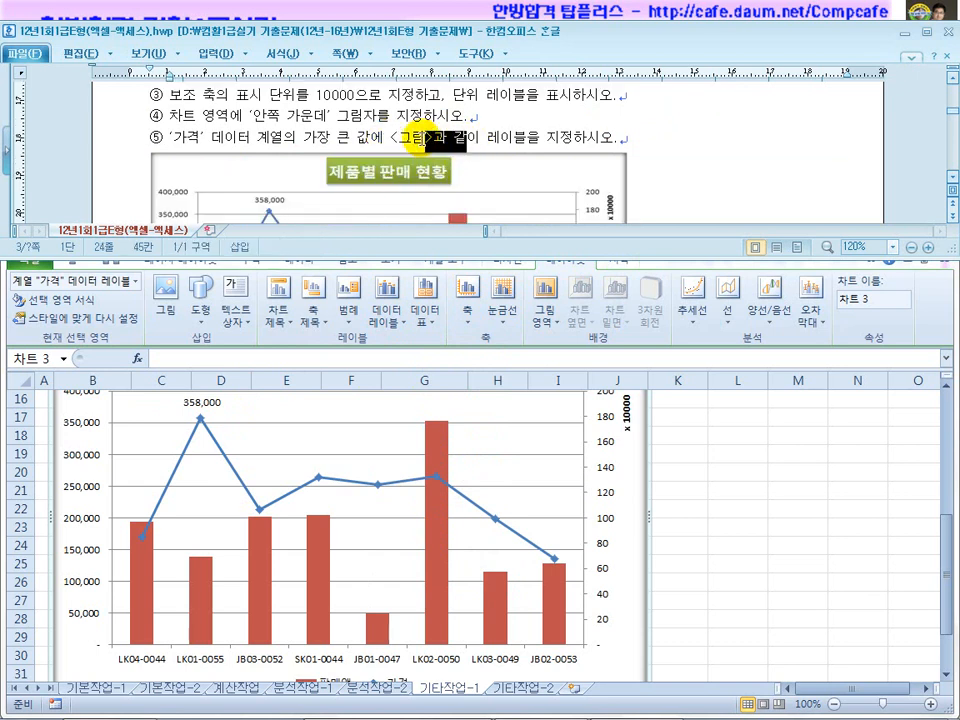
click(201, 406)
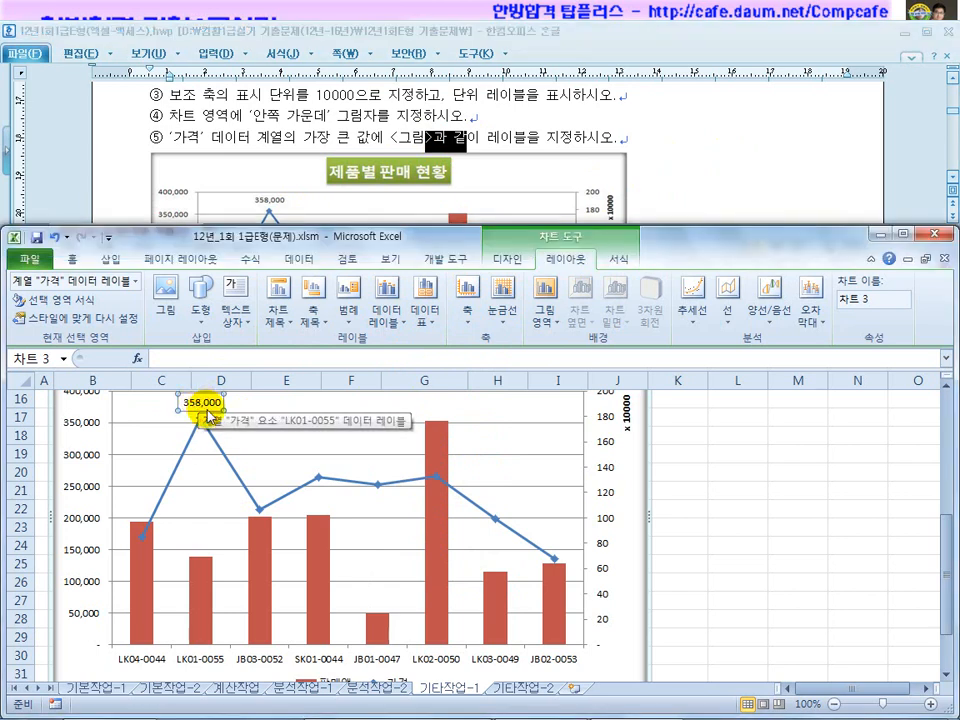
click(396, 320)
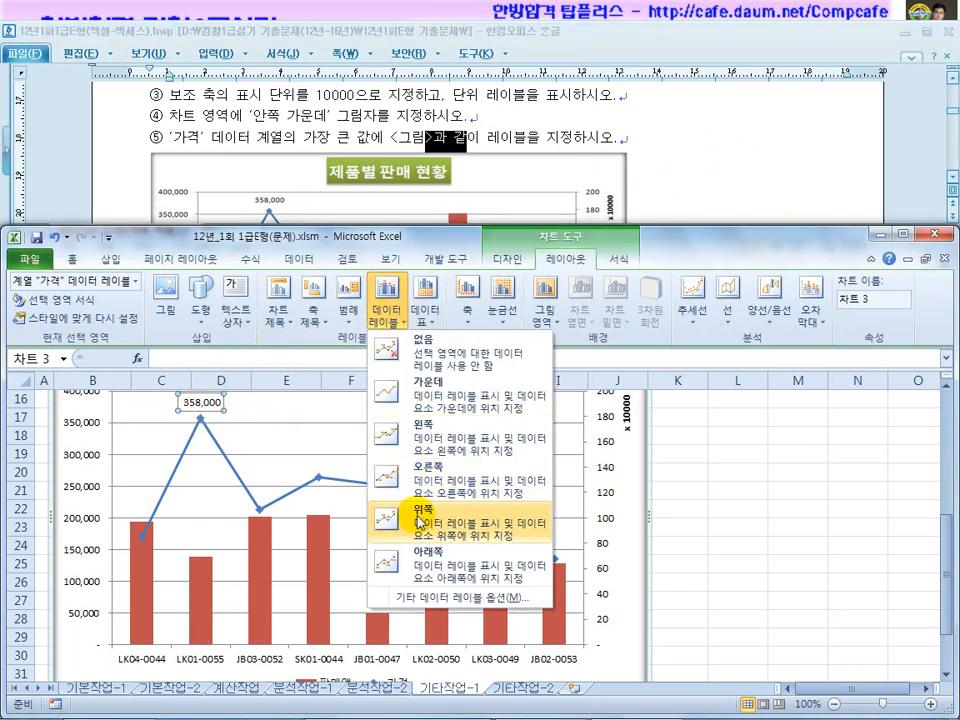
click(681, 167)
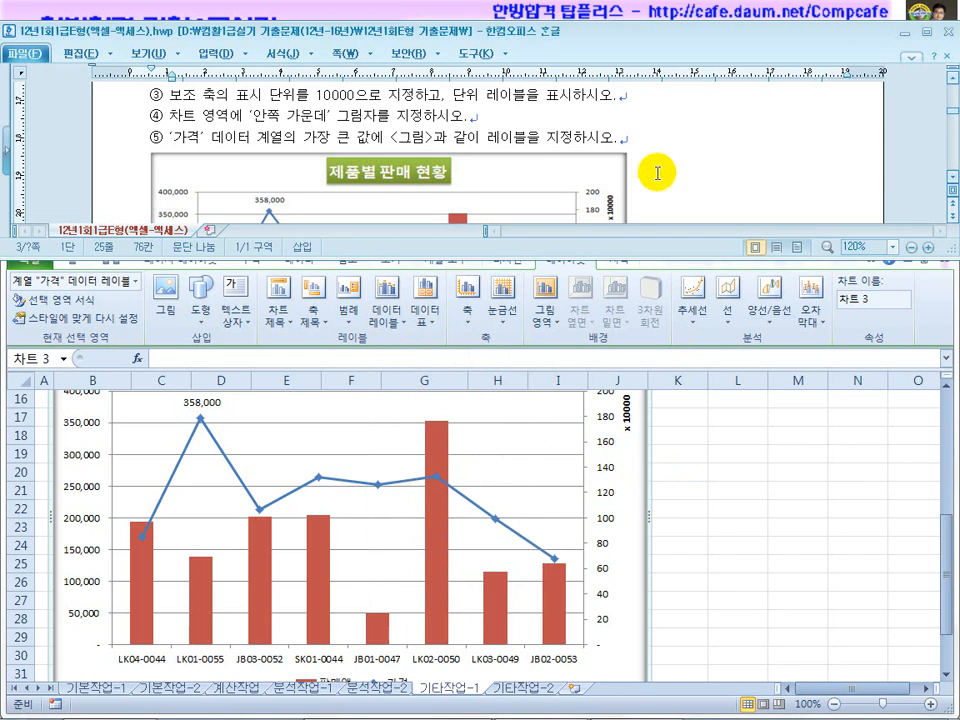
Compare the whole edited chart with the reference figure, including title, axes, data label and legend, and deselect the chart
scroll(655, 174, down, 2)
scroll(655, 174, down, 3)
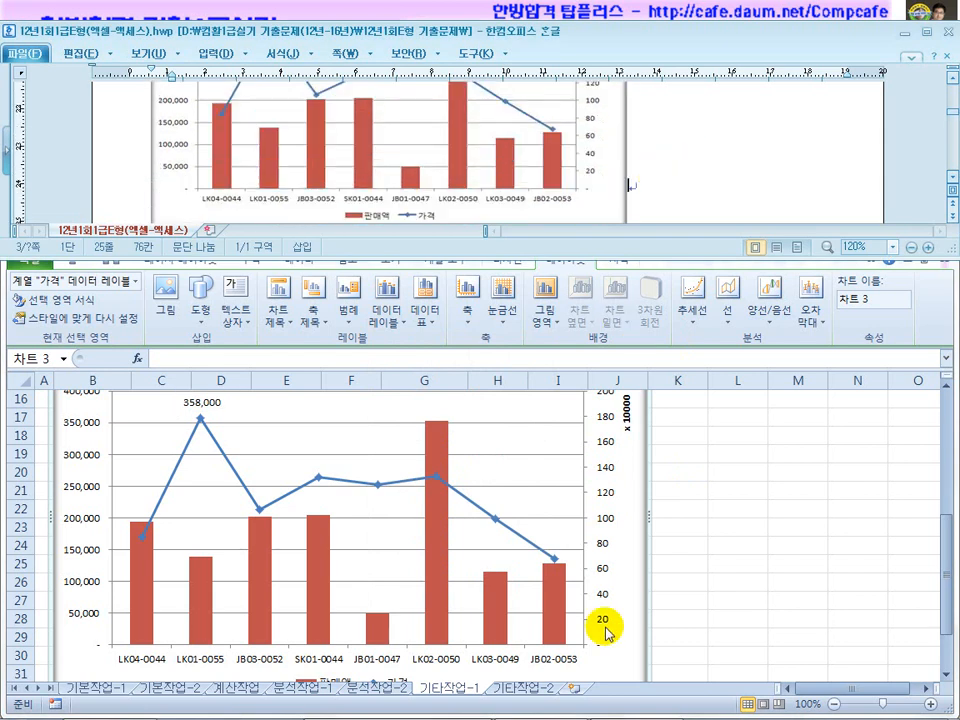
scroll(662, 143, up, 3)
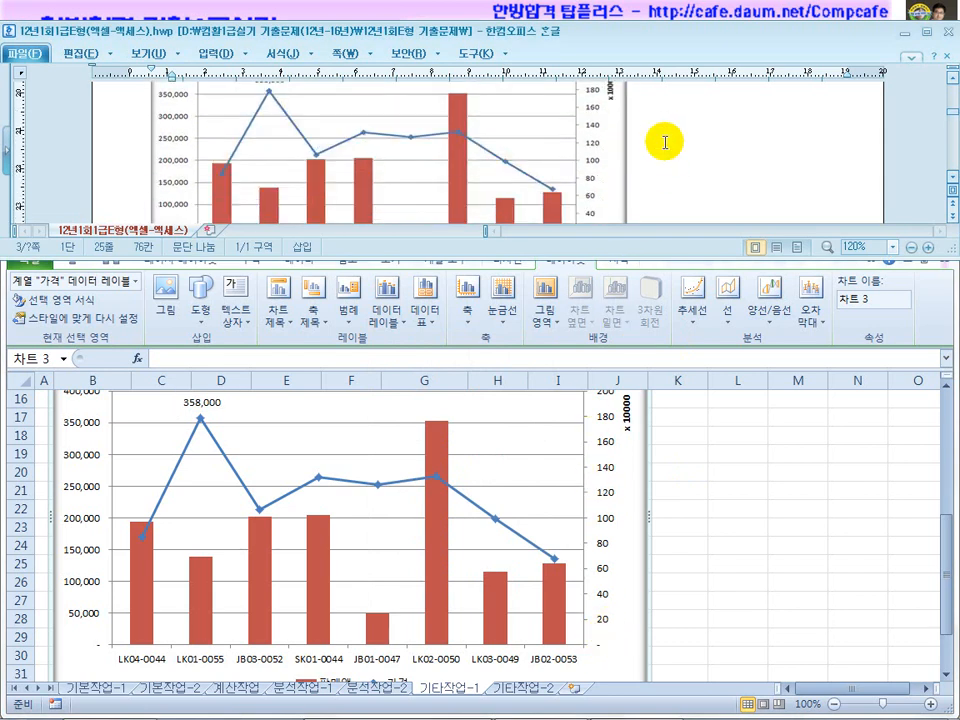
click(628, 497)
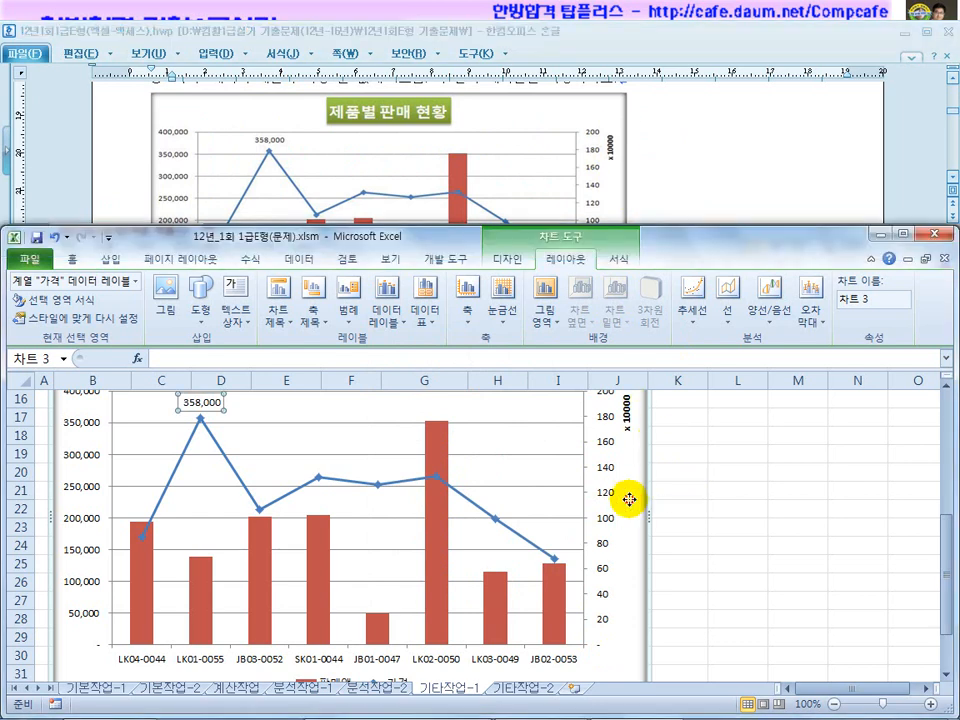
scroll(630, 500, up, 1)
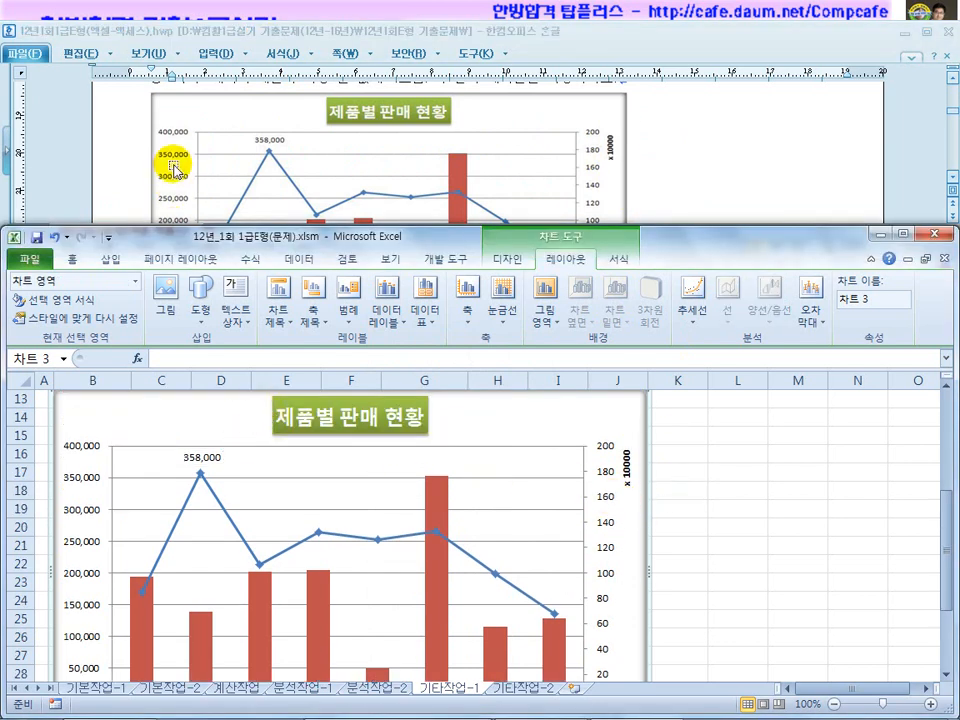
click(137, 180)
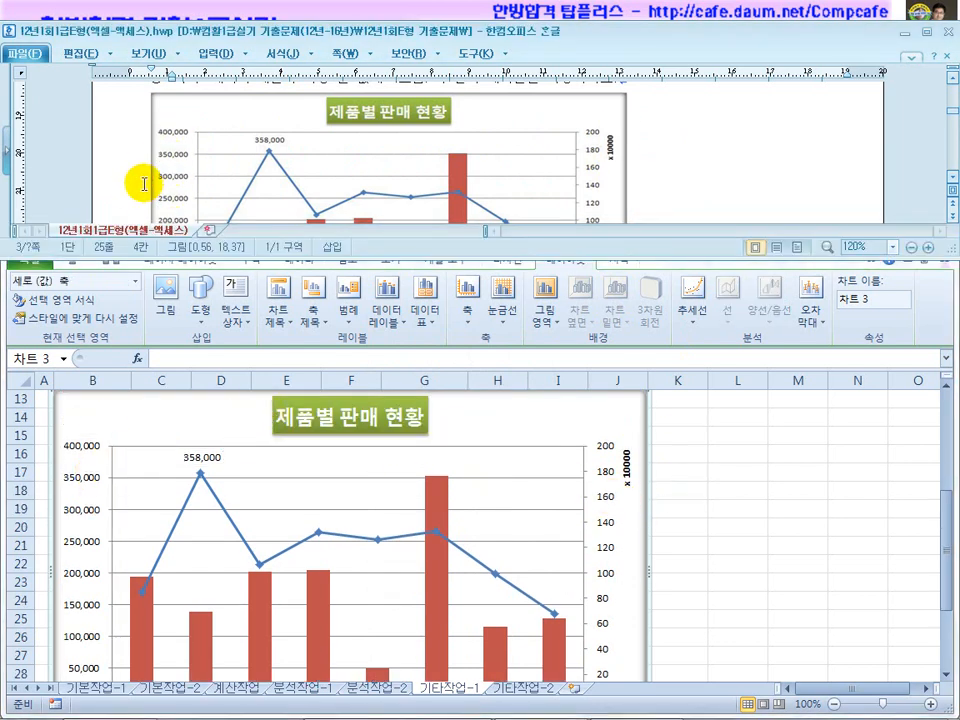
scroll(137, 180, down, 3)
click(140, 525)
scroll(137, 518, down, 2)
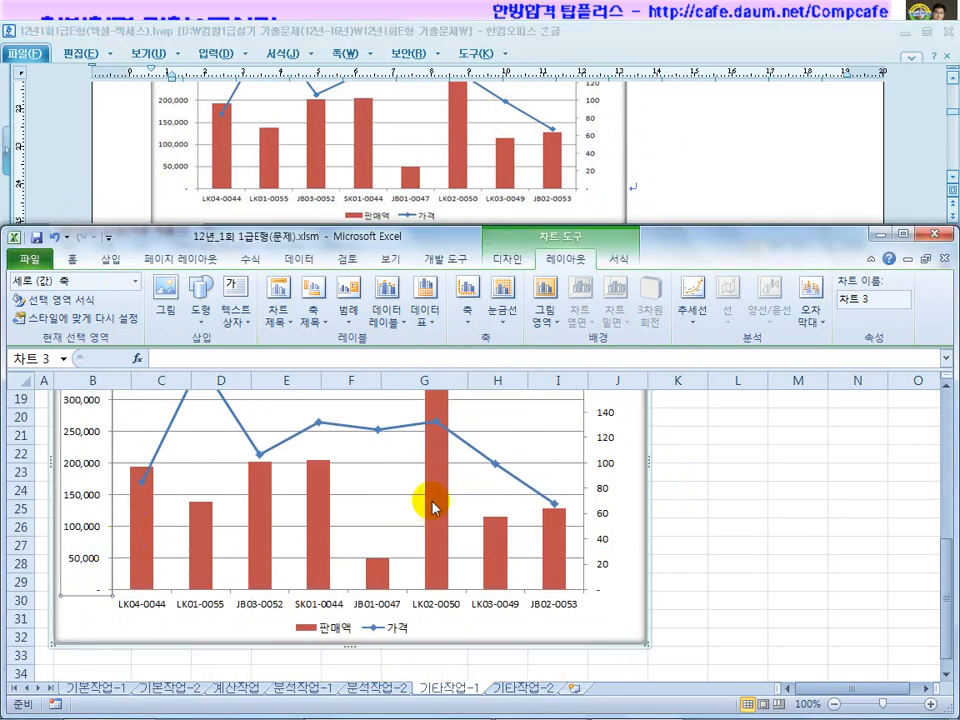
click(681, 528)
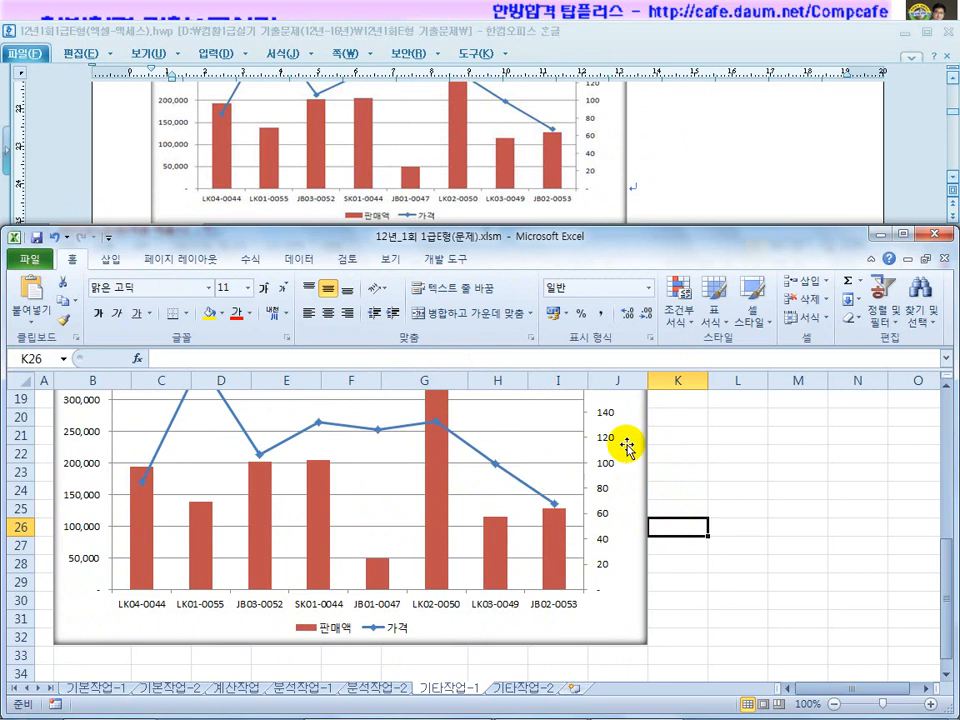
Find the instructions for task 2 in the exam document and open the 기타작업-2 worksheet
click(699, 160)
scroll(700, 163, down, 5)
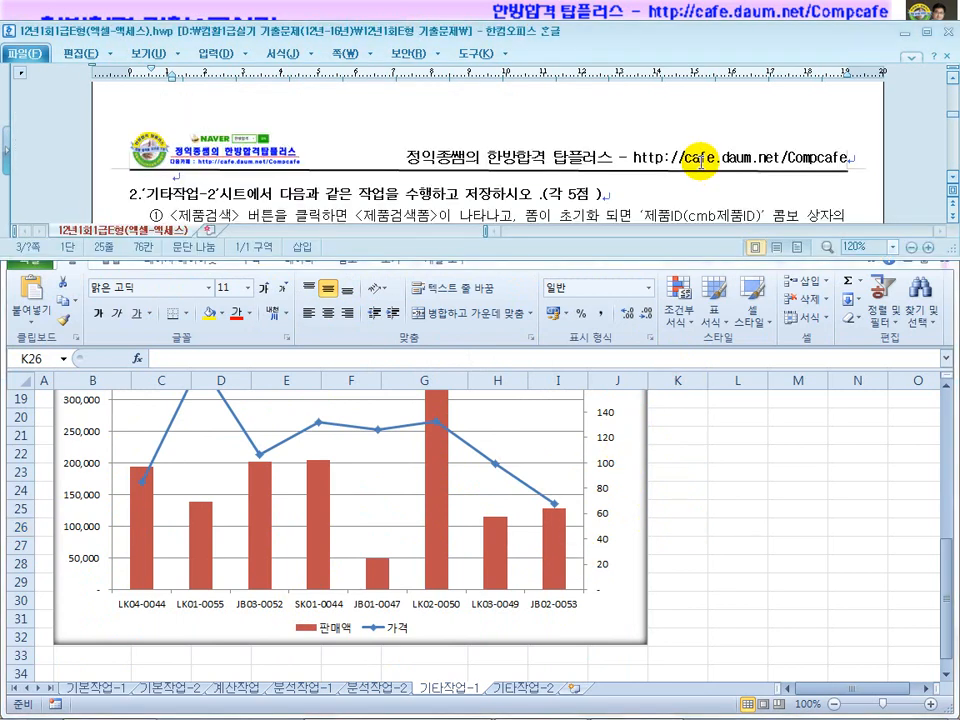
scroll(700, 163, down, 1)
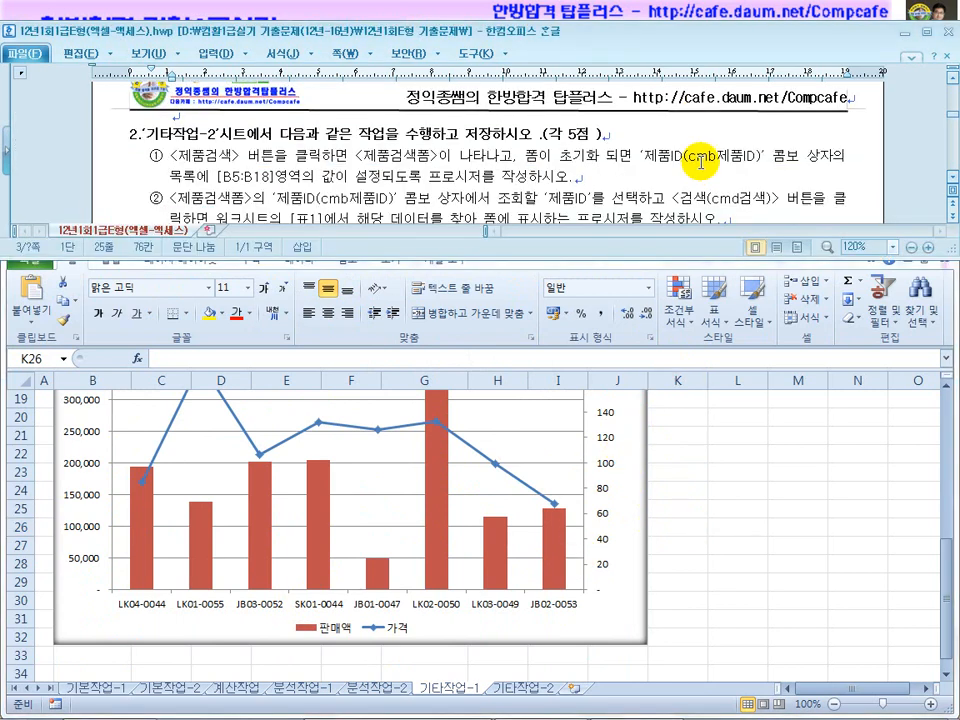
click(530, 686)
click(567, 543)
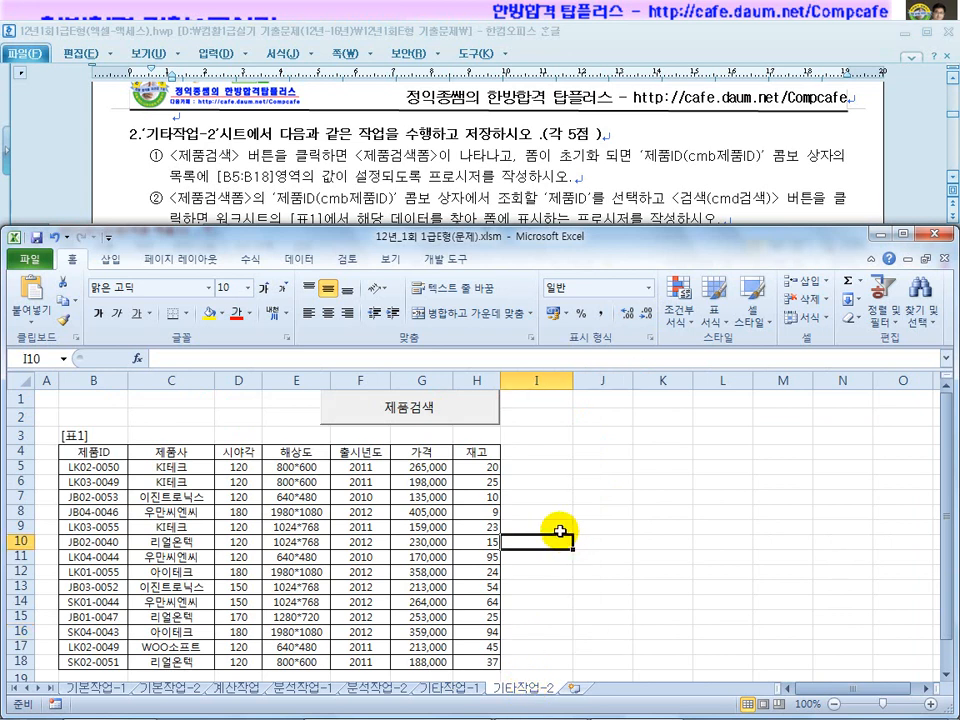
Test the 제품검색 button on the sheet and check the requirement in instruction ① about showing <제품검색폼>
click(449, 416)
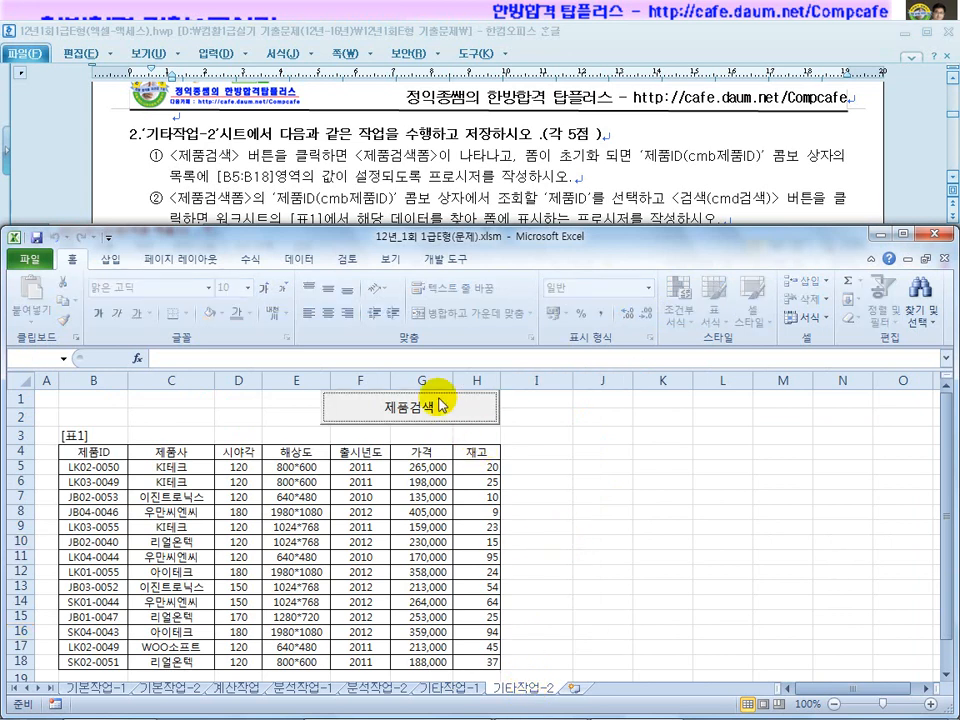
click(238, 154)
drag(238, 154, 497, 152)
click(425, 415)
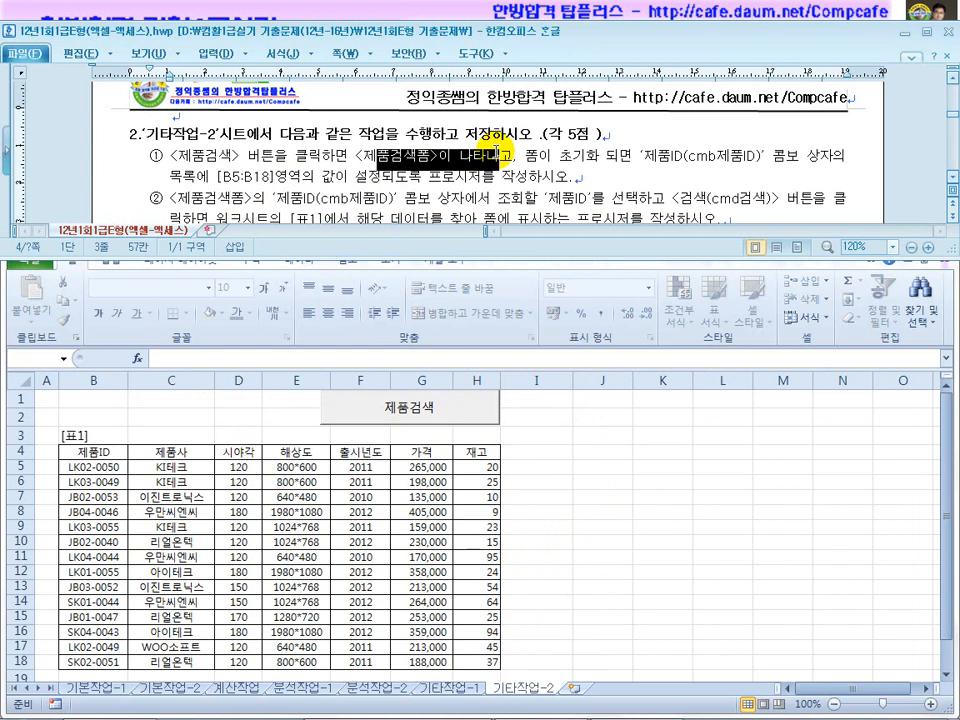
Turn on design mode, open the 제품검색 button's Click procedure in the code editor, and expand the project's 폼 folder
click(399, 238)
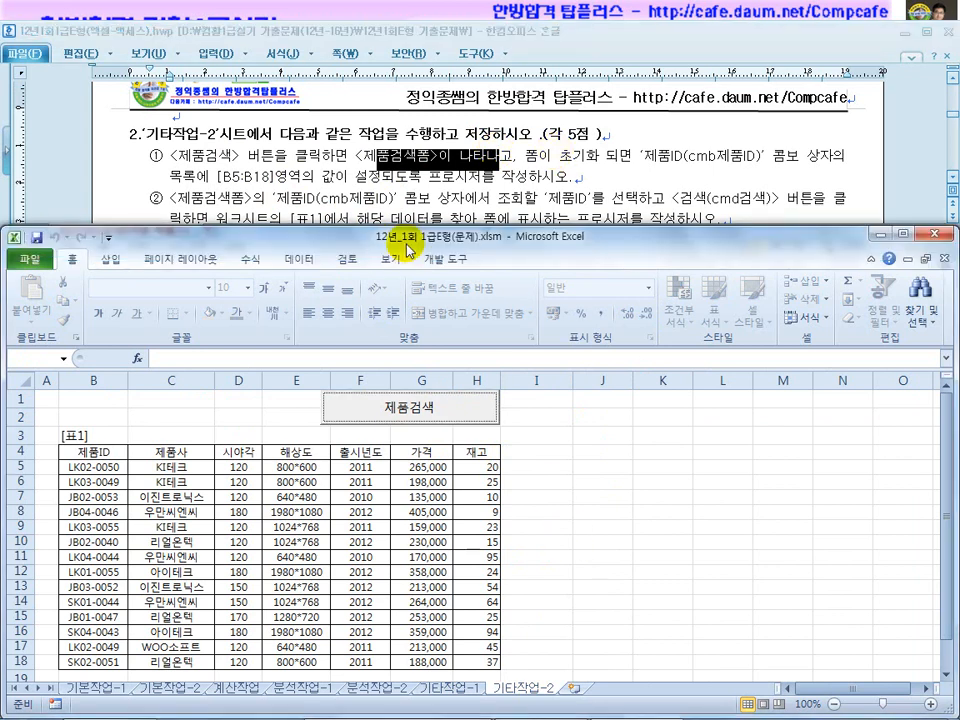
click(453, 262)
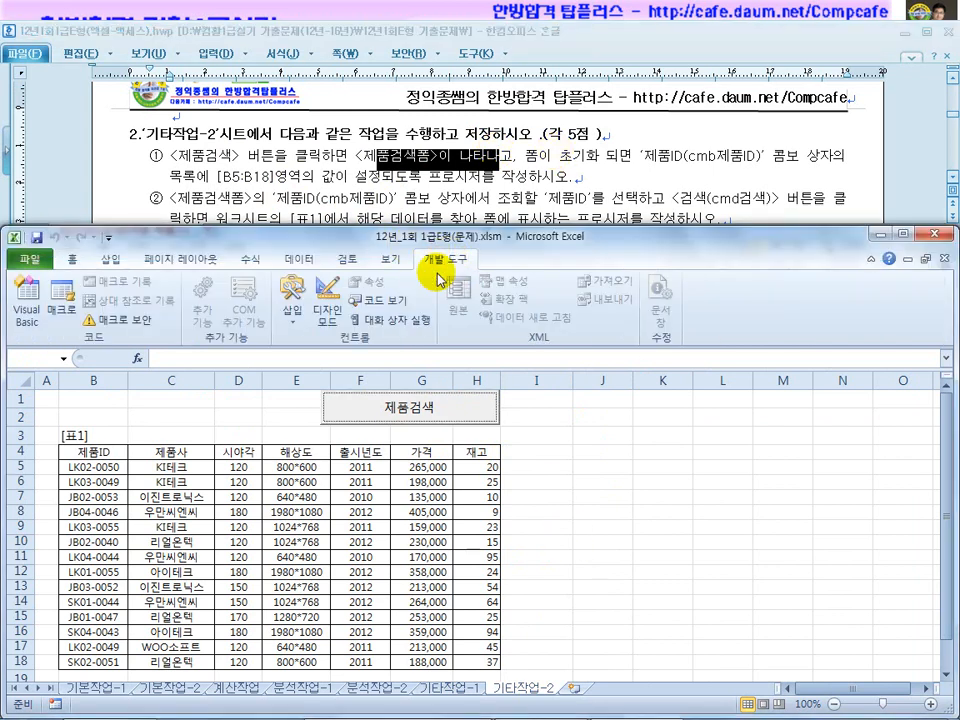
click(328, 308)
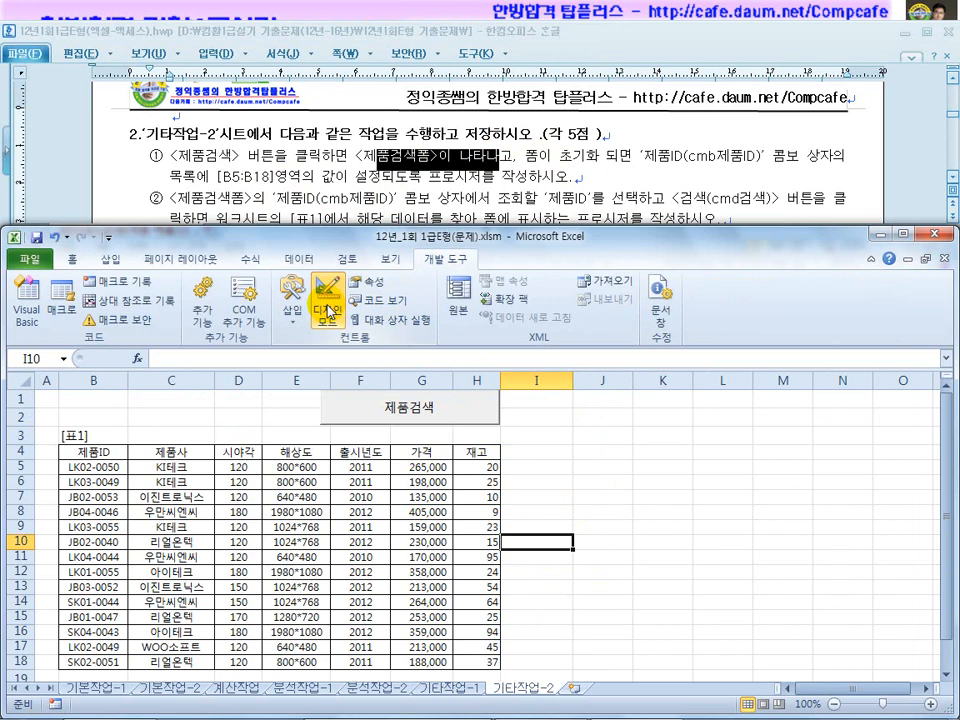
click(396, 420)
double_click(396, 419)
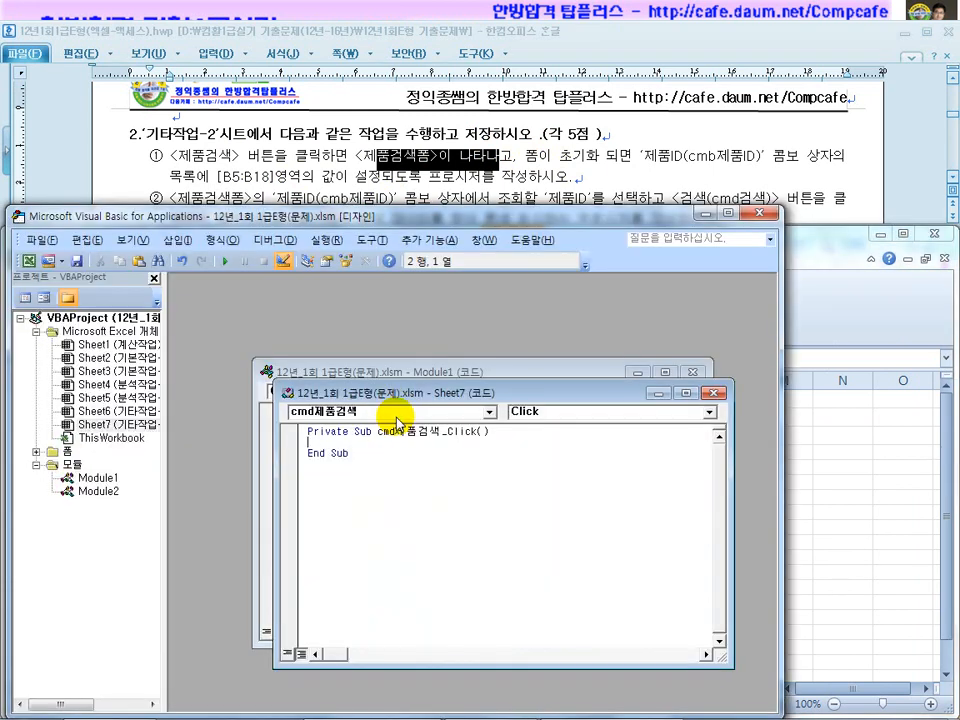
drag(430, 393, 352, 312)
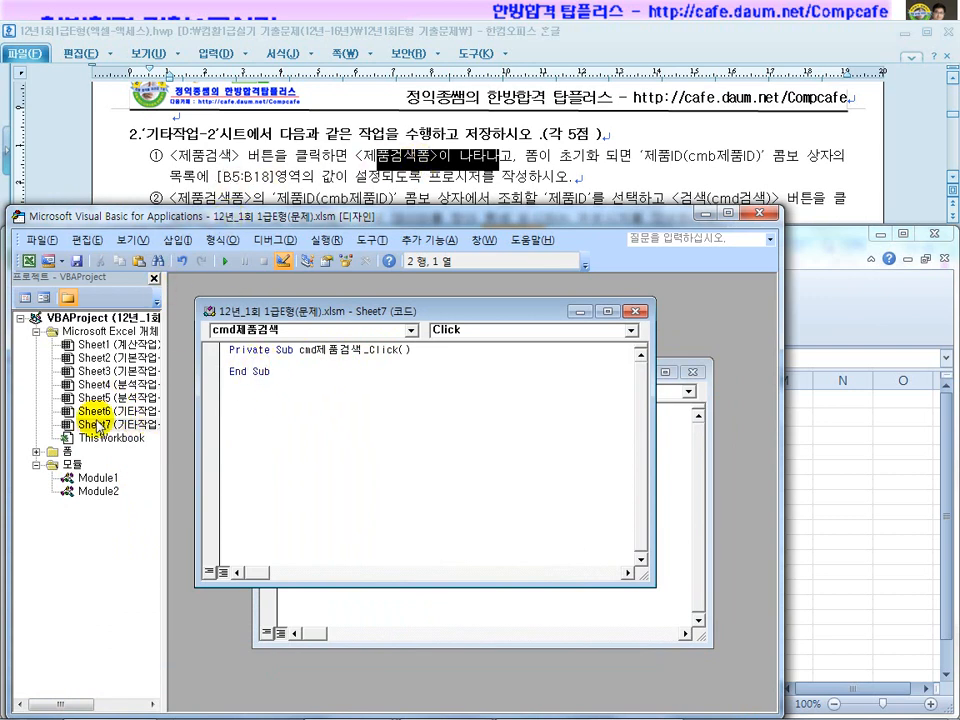
click(36, 452)
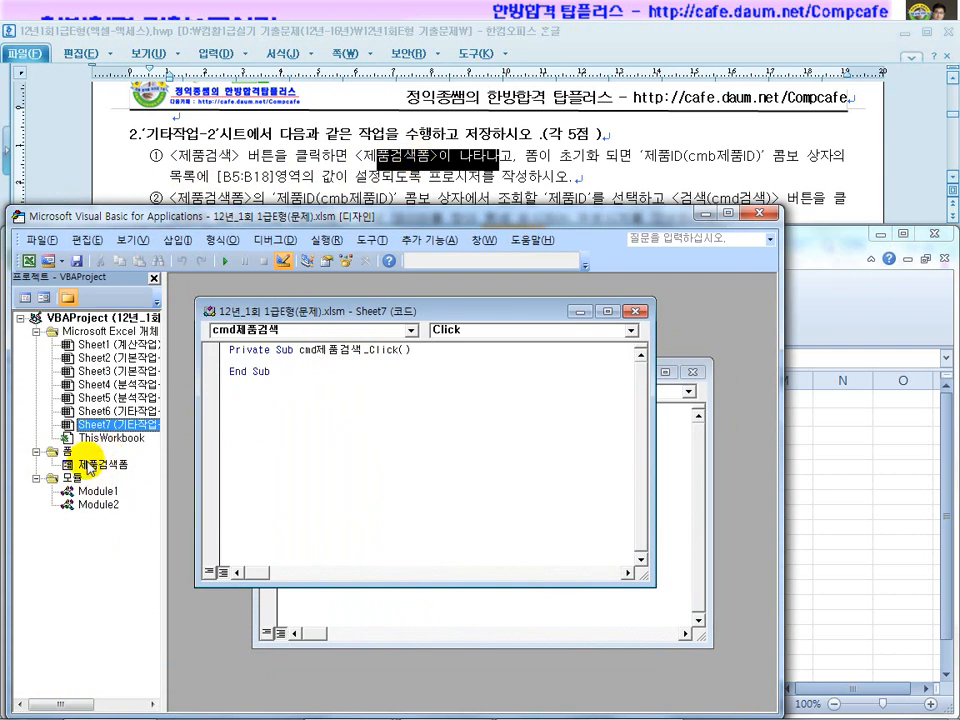
click(134, 241)
click(172, 437)
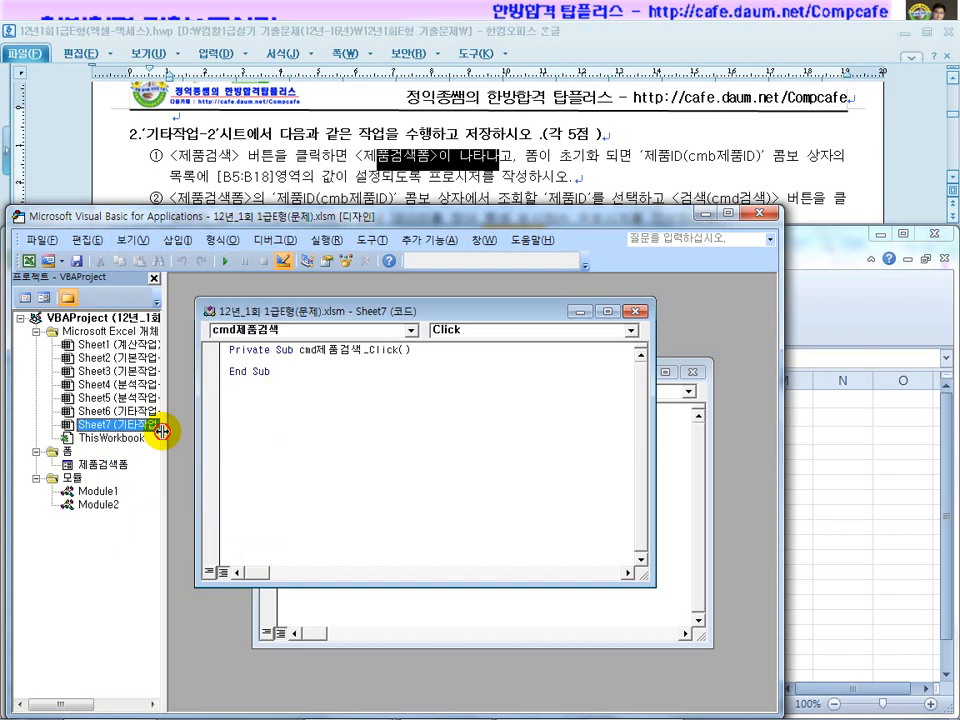
click(154, 278)
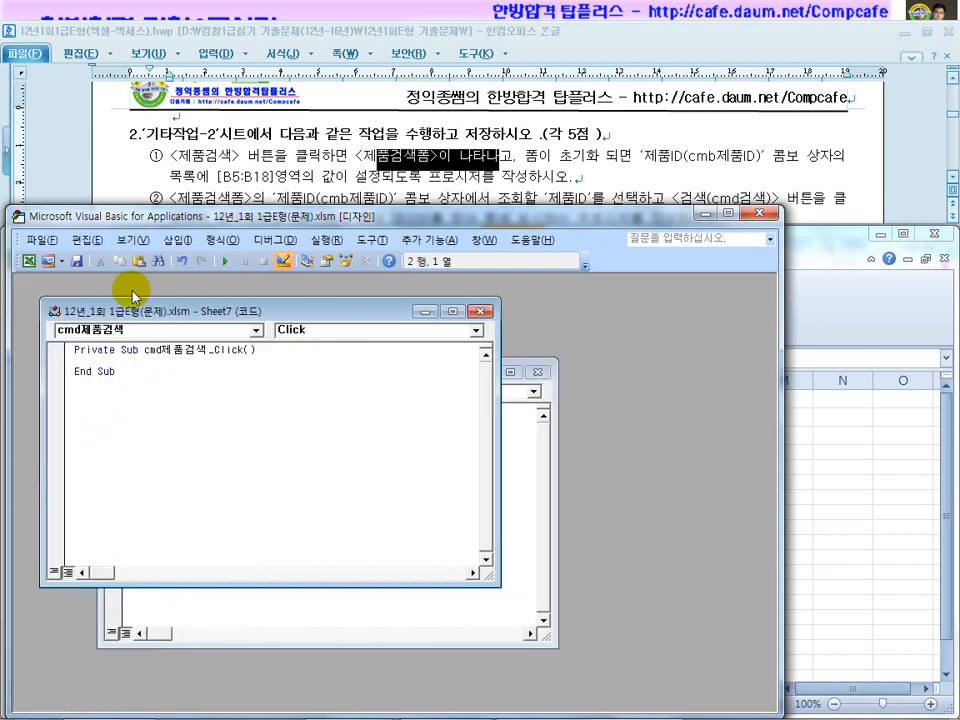
click(134, 240)
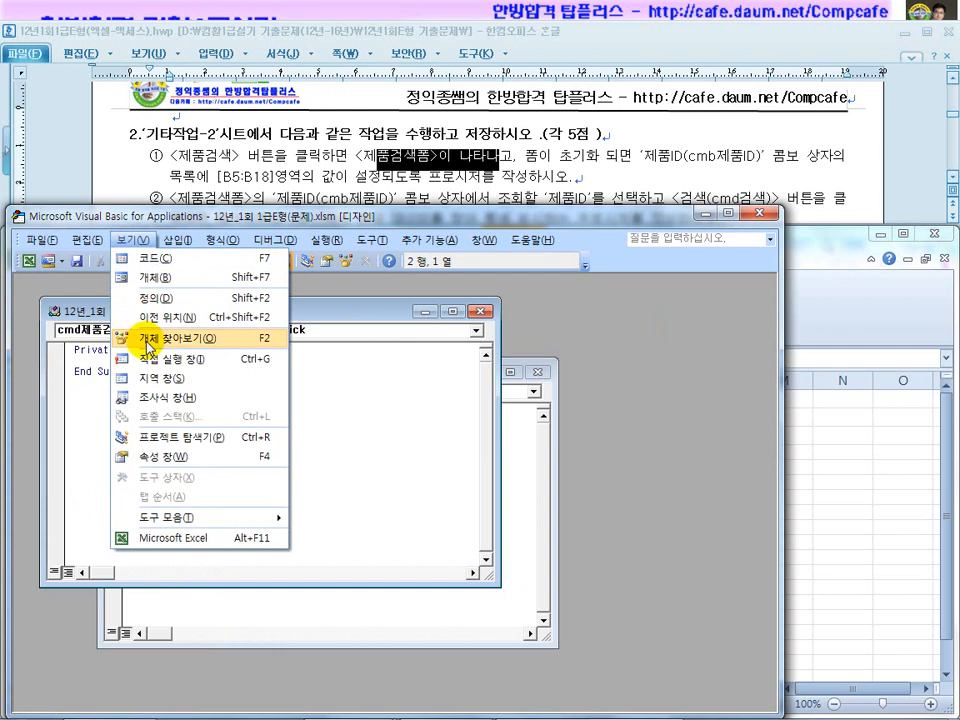
click(175, 441)
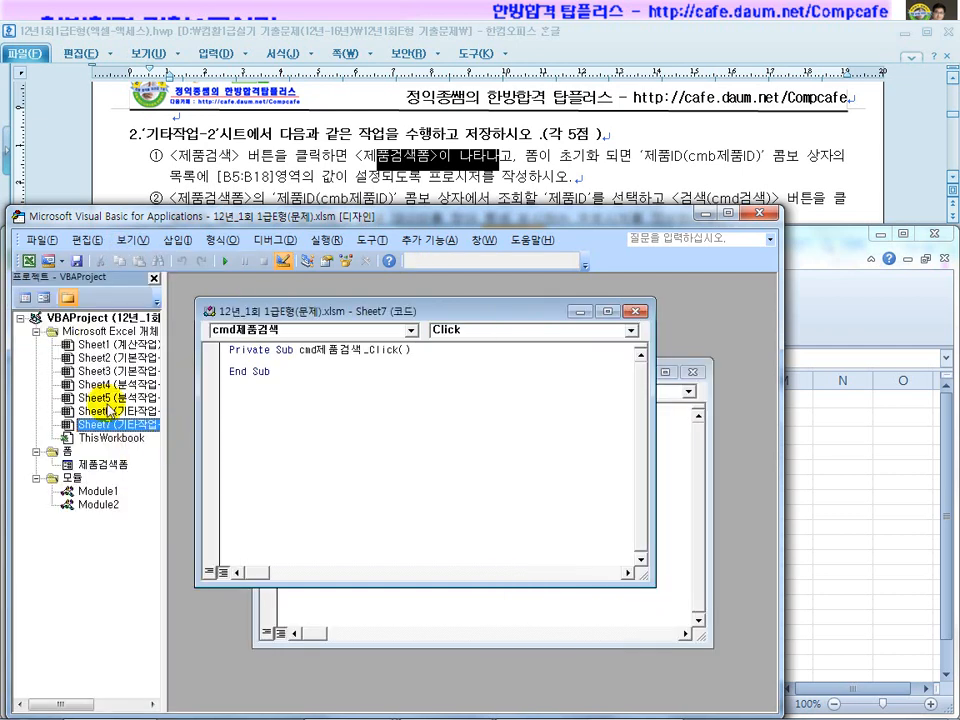
Display the Properties window along with the project explorer and locate 제품검색폼 in the project tree
click(134, 240)
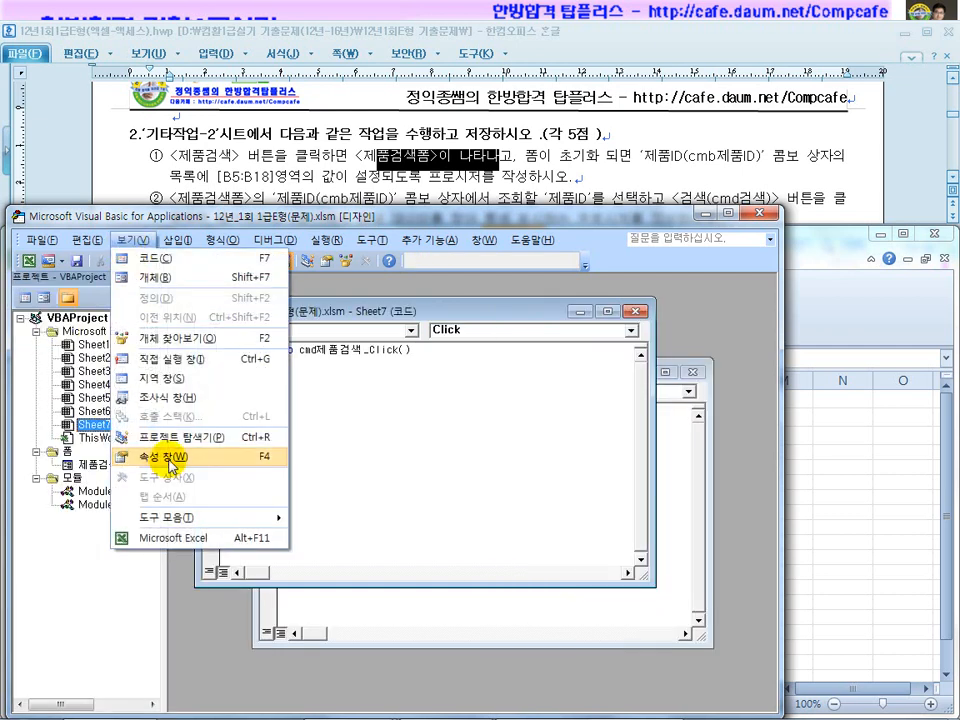
click(172, 457)
drag(92, 331, 92, 469)
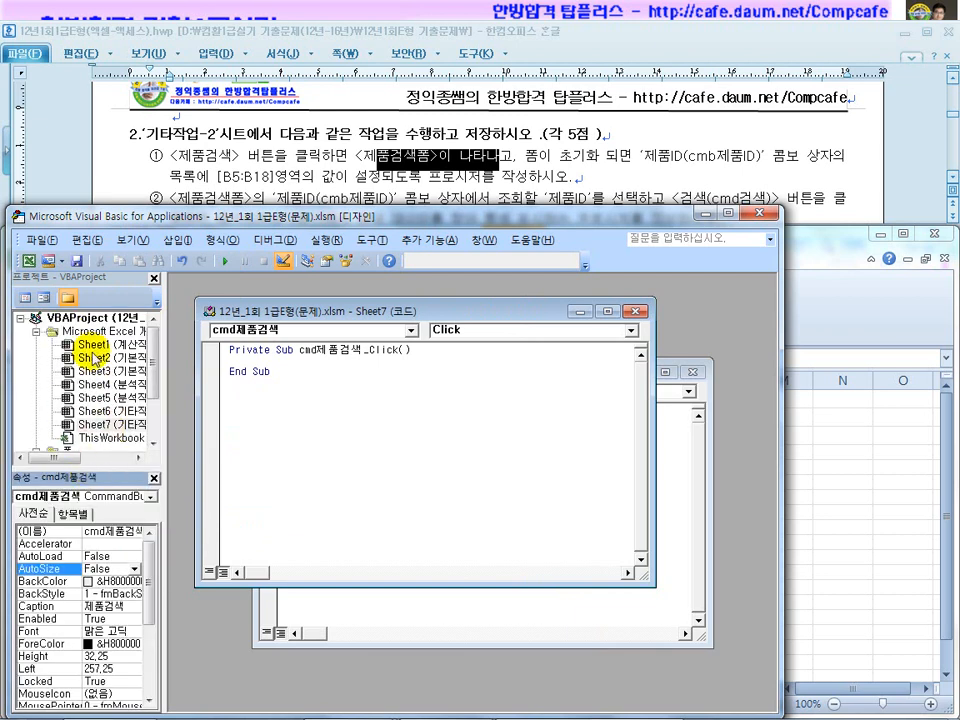
click(154, 444)
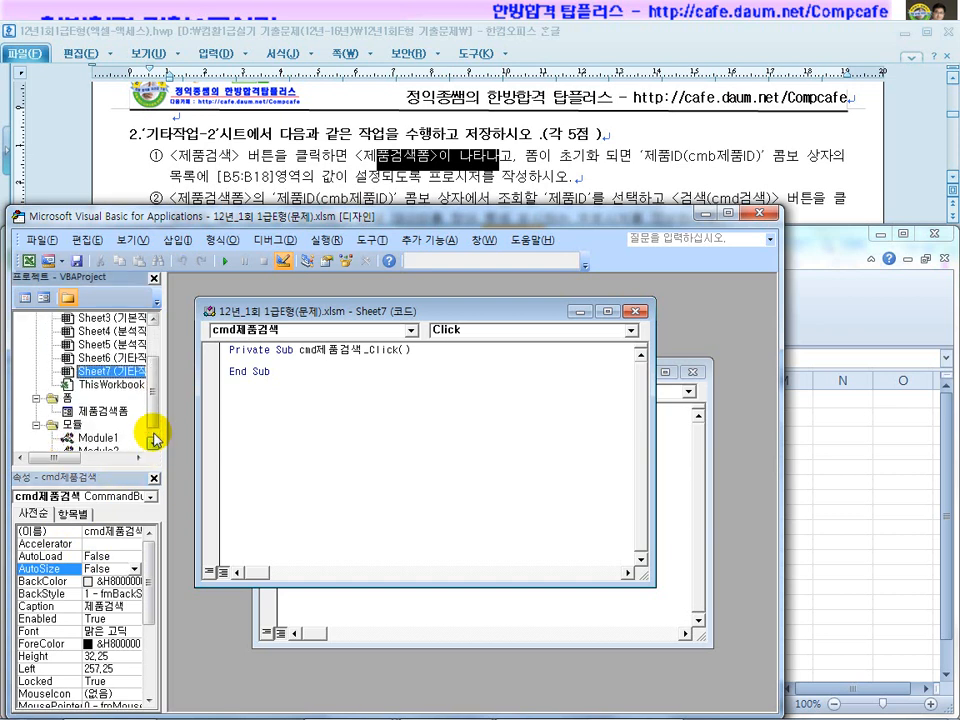
click(118, 412)
Enter the statement 제품검색폼.Show in the cmd제품검색_Click procedure
click(281, 362)
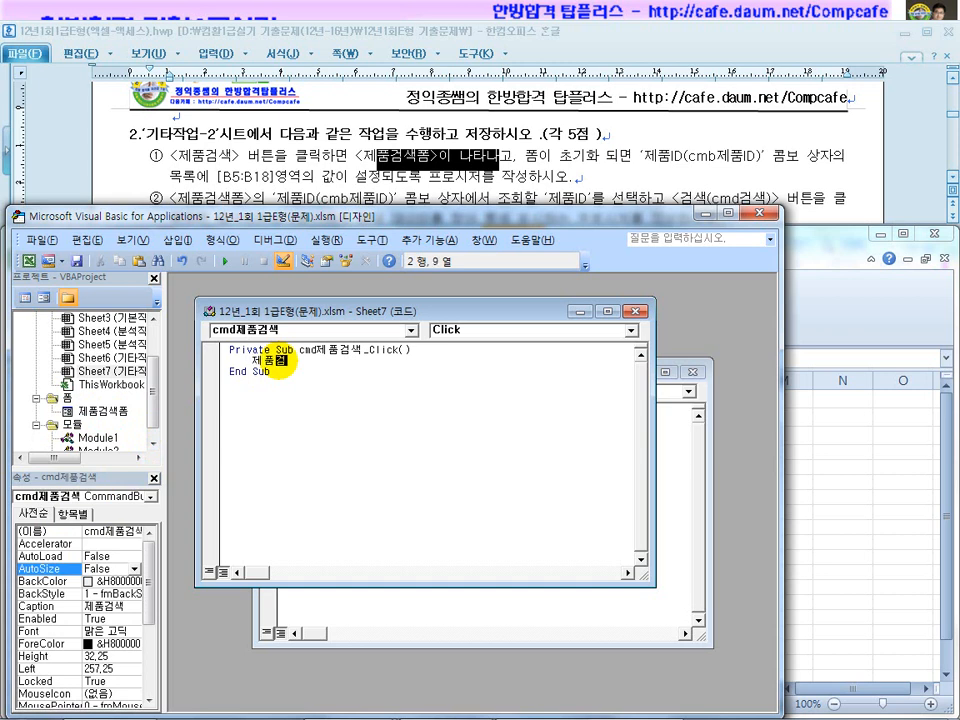
text(제품검색폼.sh)
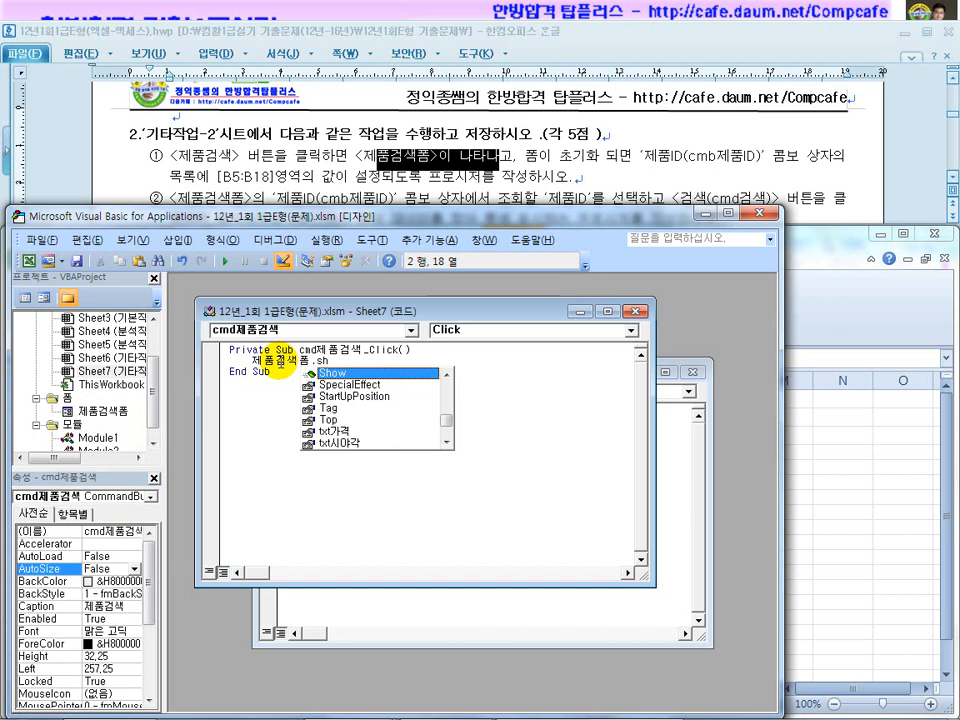
key(Tab)
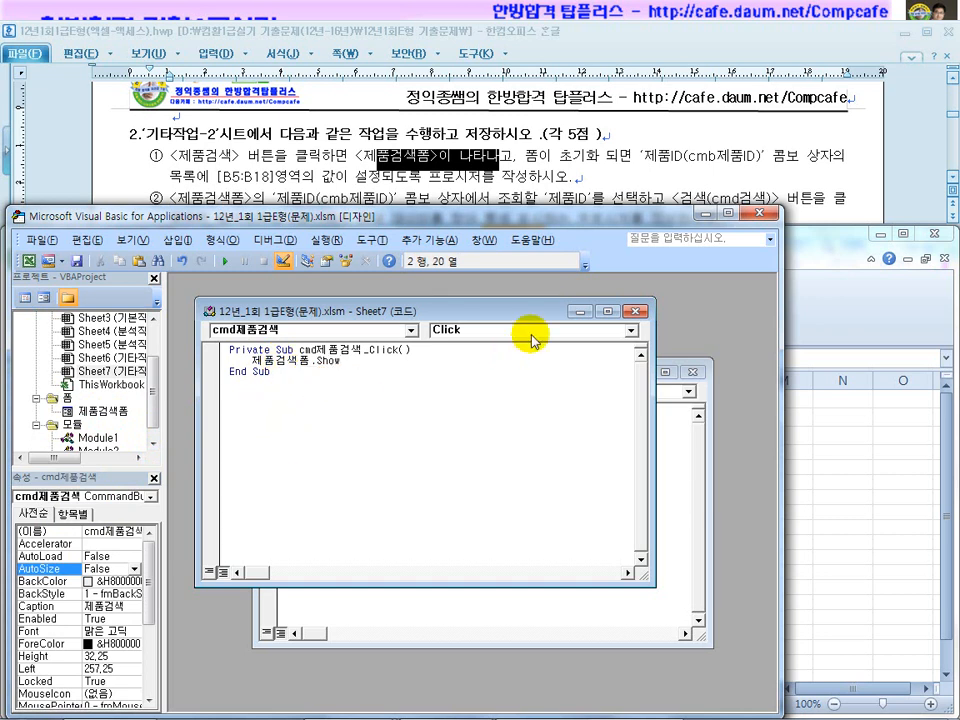
Close the code editor, turn off design mode, run the 제품검색 button, and move the opened form off the data table
click(762, 214)
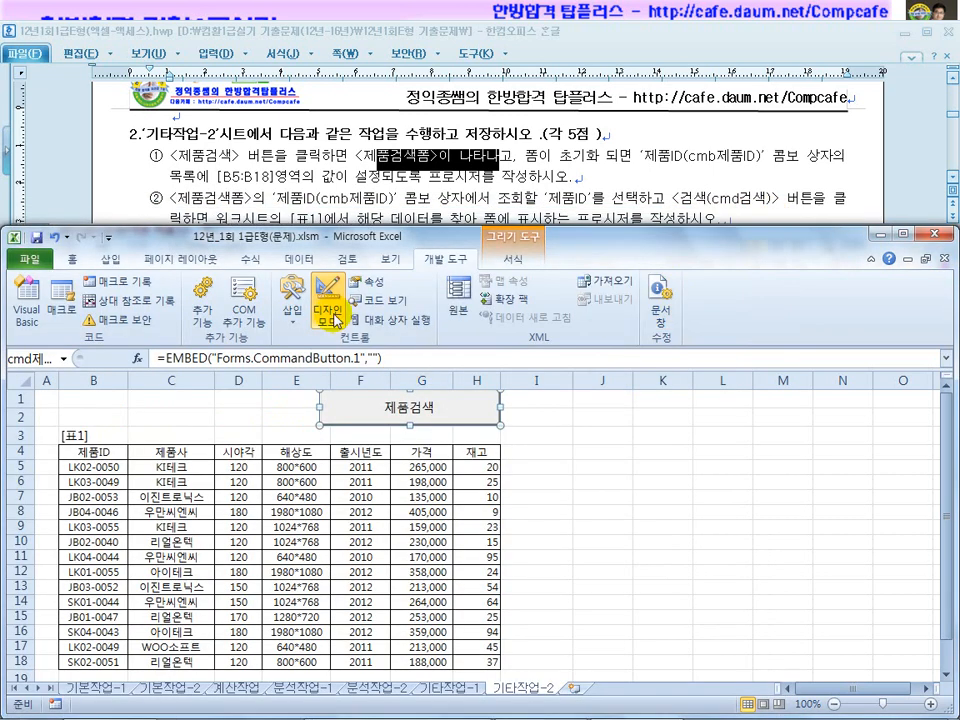
click(327, 298)
click(421, 412)
drag(429, 360, 614, 352)
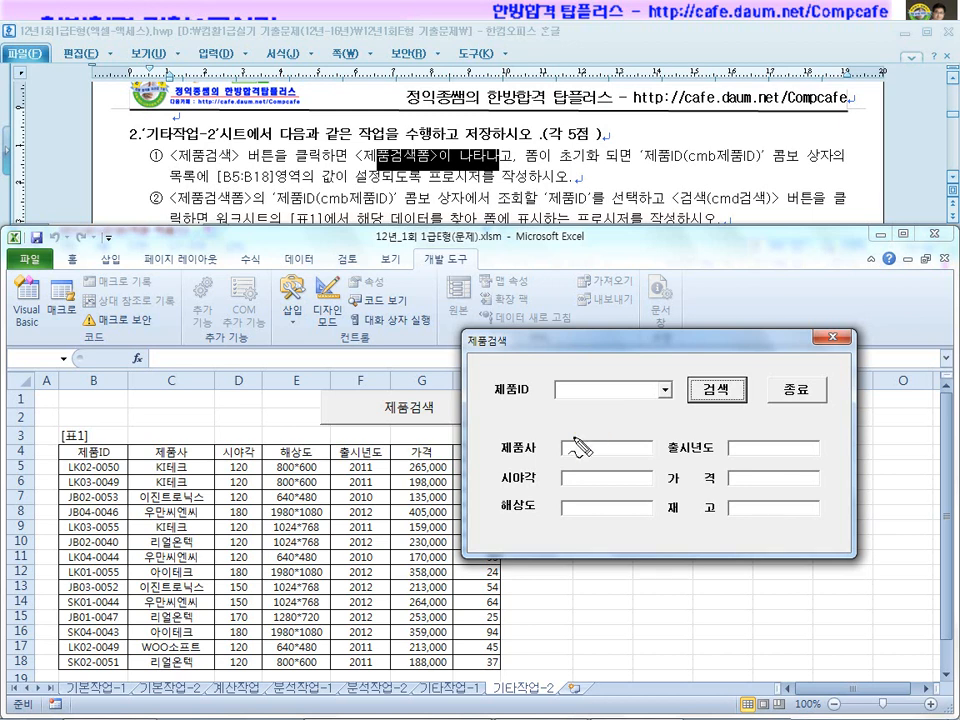
drag(705, 420, 668, 484)
drag(477, 530, 385, 589)
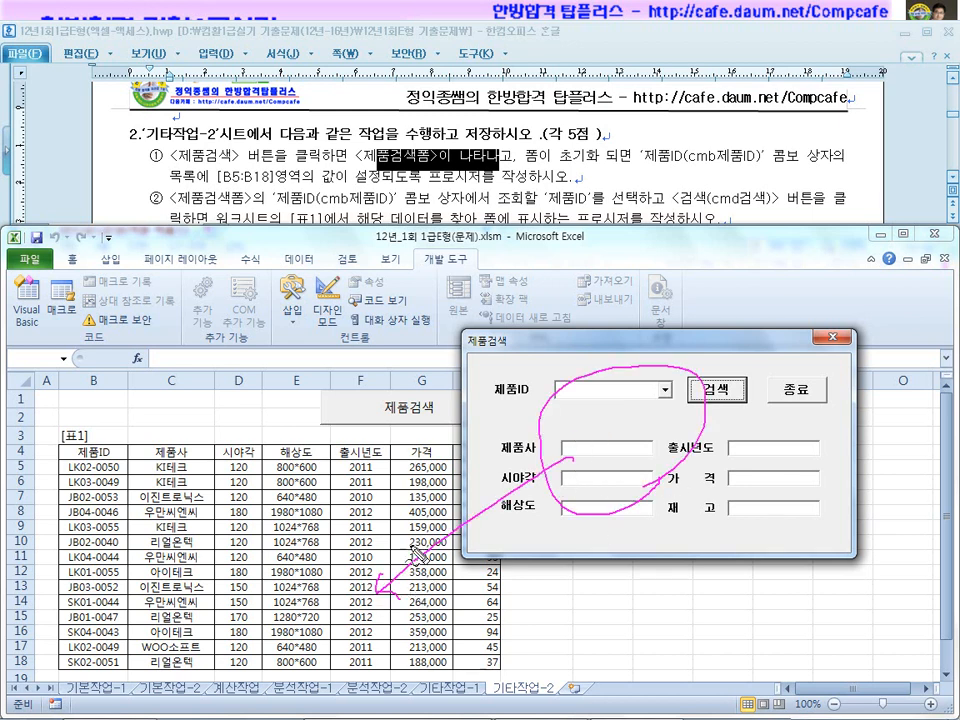
mouse_move(300, 487)
mouse_down()
mouse_move(348, 515)
mouse_move(570, 436)
mouse_up()
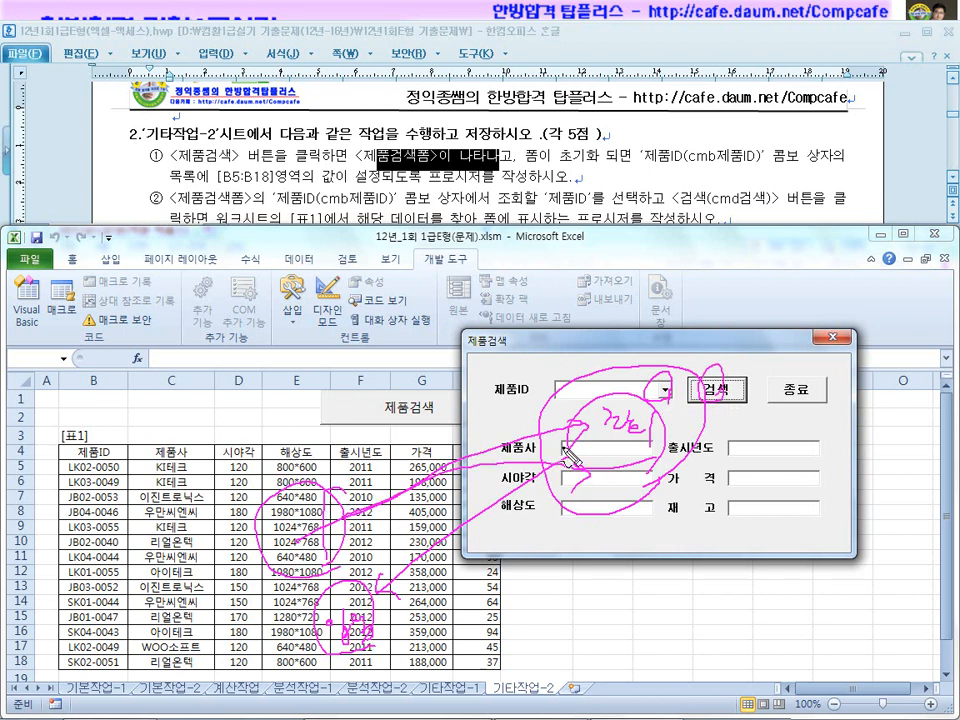
key(Escape)
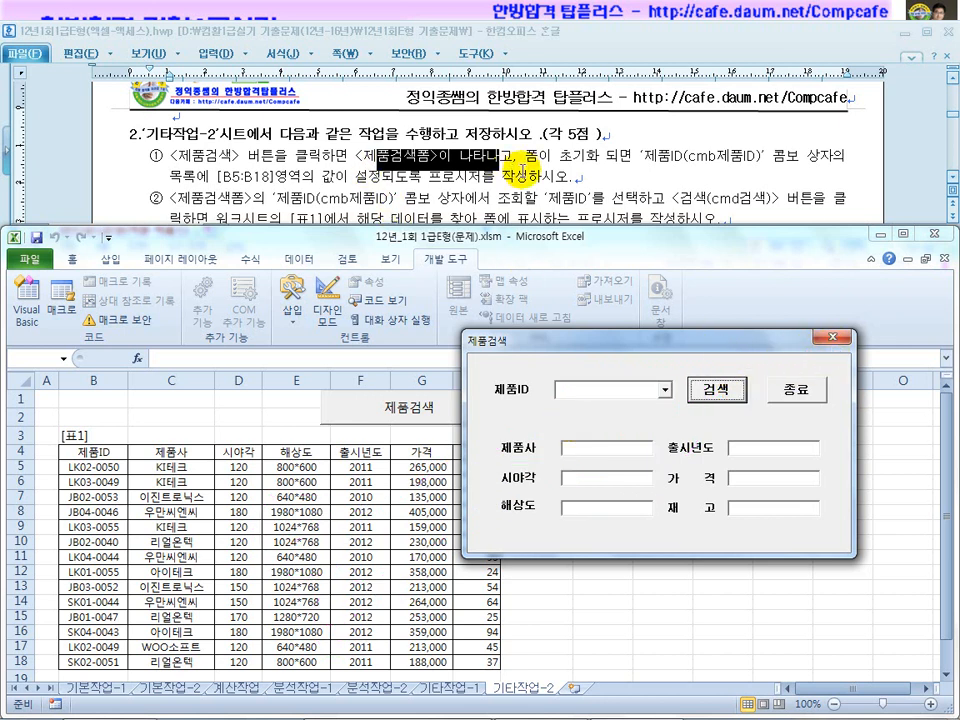
Check the form-initialization and [B5:B18] requirements in instruction ① against the form's 제품ID list, and close the form
drag(540, 154, 655, 152)
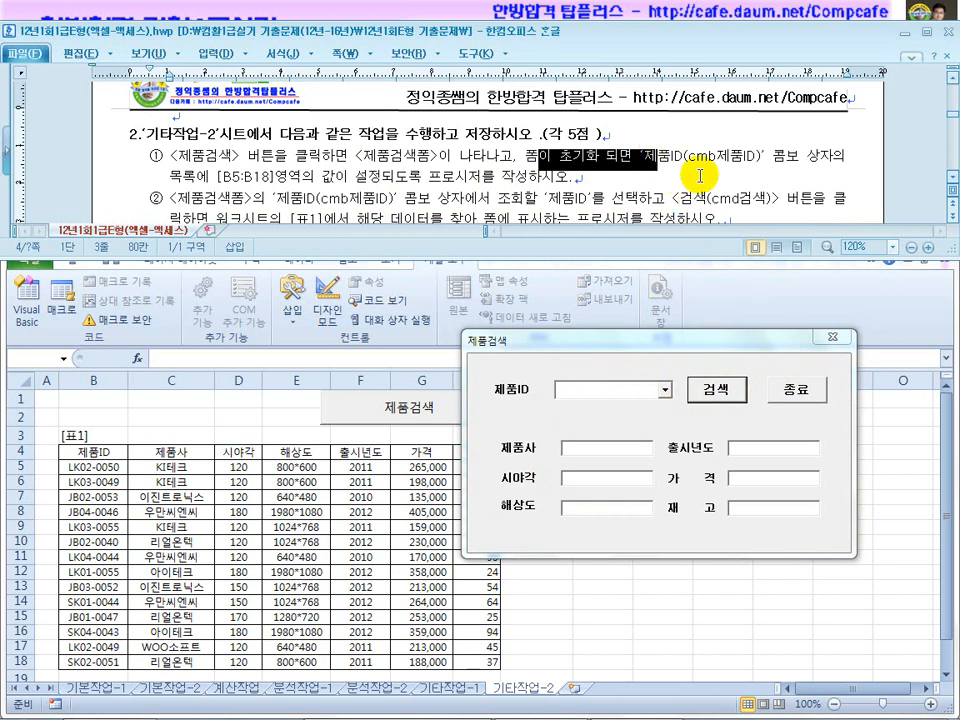
click(664, 389)
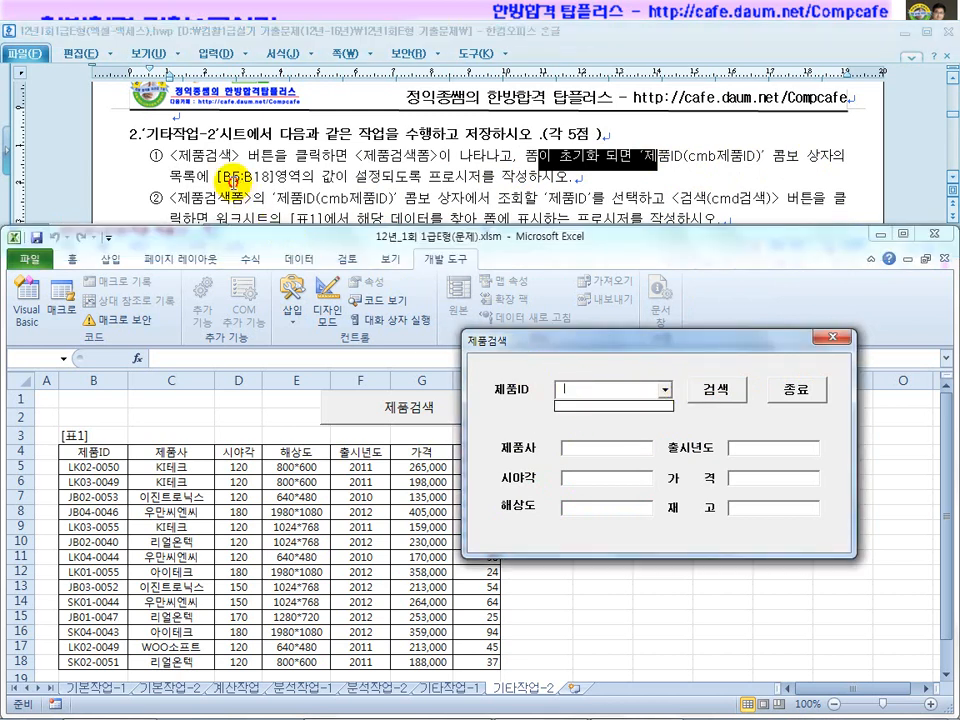
click(214, 178)
drag(214, 178, 274, 178)
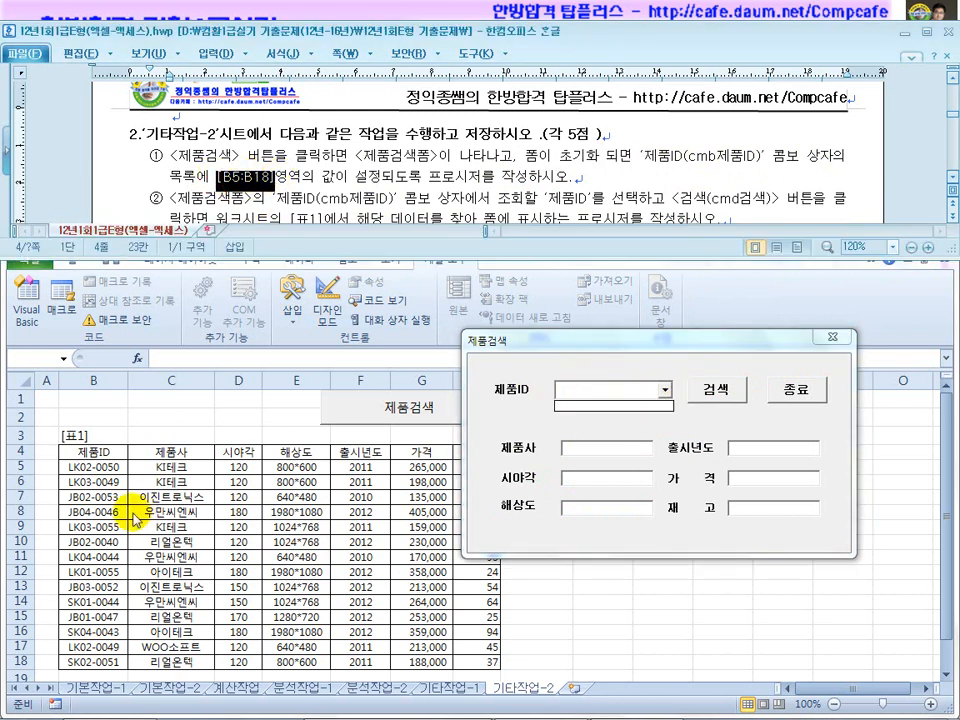
click(122, 470)
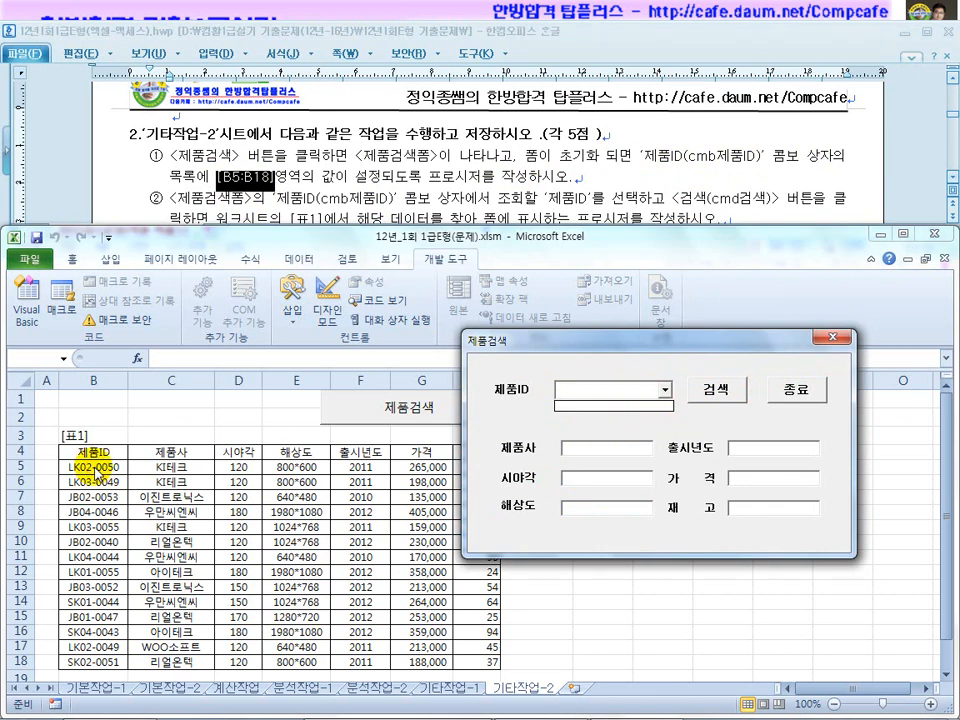
click(832, 337)
Select the range B5:B18 on the worksheet to examine the product IDs required for the combo box list
click(399, 513)
scroll(399, 513, down, 2)
scroll(340, 490, up, 1)
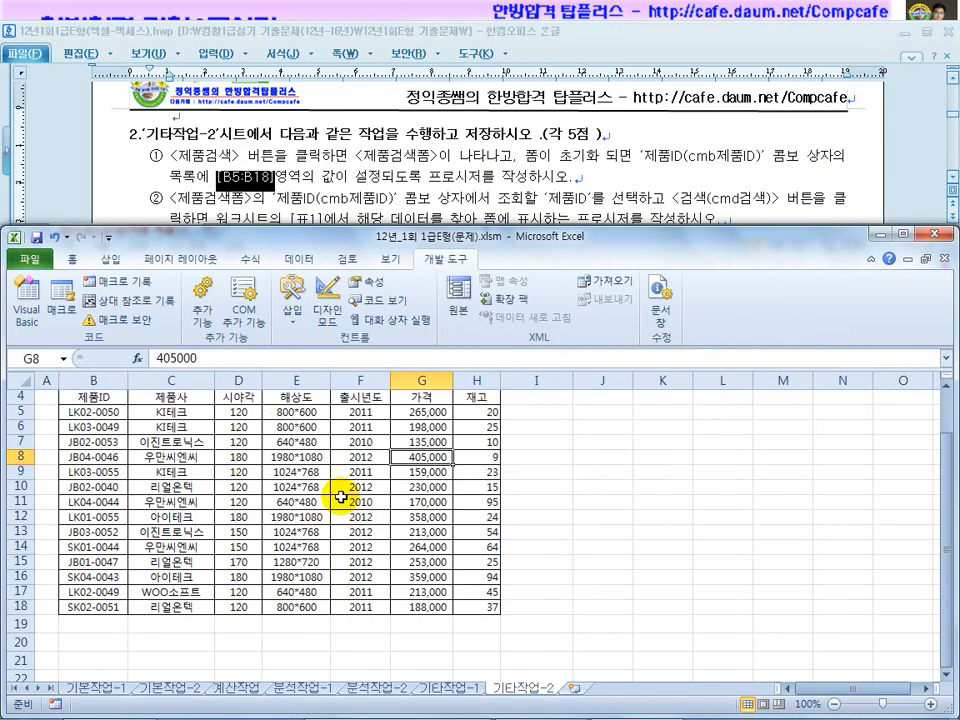
click(105, 412)
drag(106, 411, 112, 612)
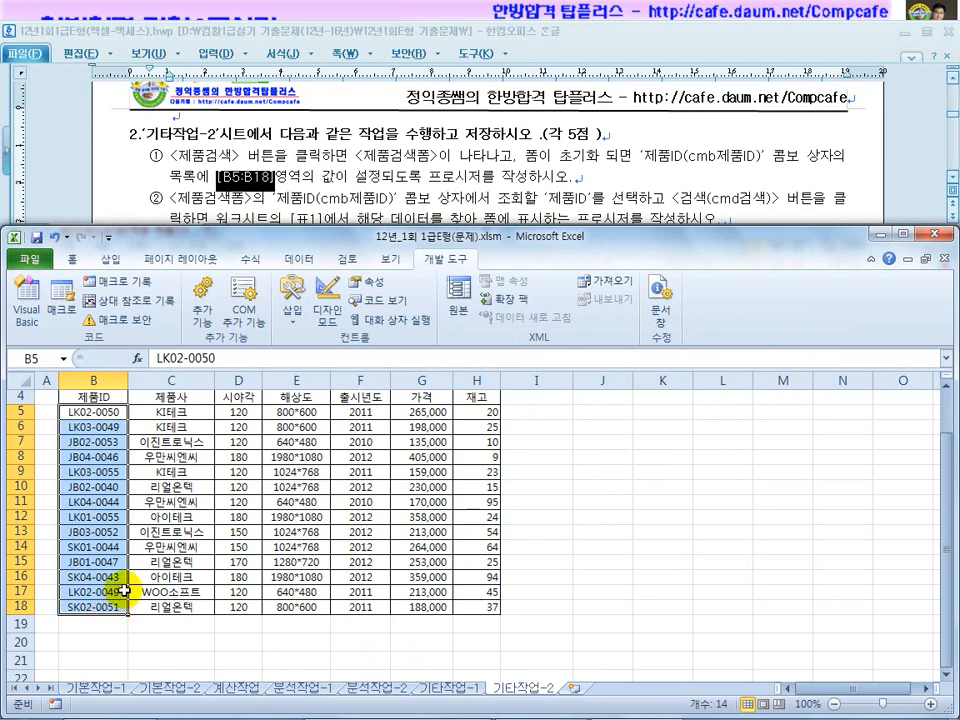
Run the 제품검색 button again, expand the 제품ID combo box list to check it, and close the form
scroll(443, 430, up, 1)
click(439, 412)
click(487, 421)
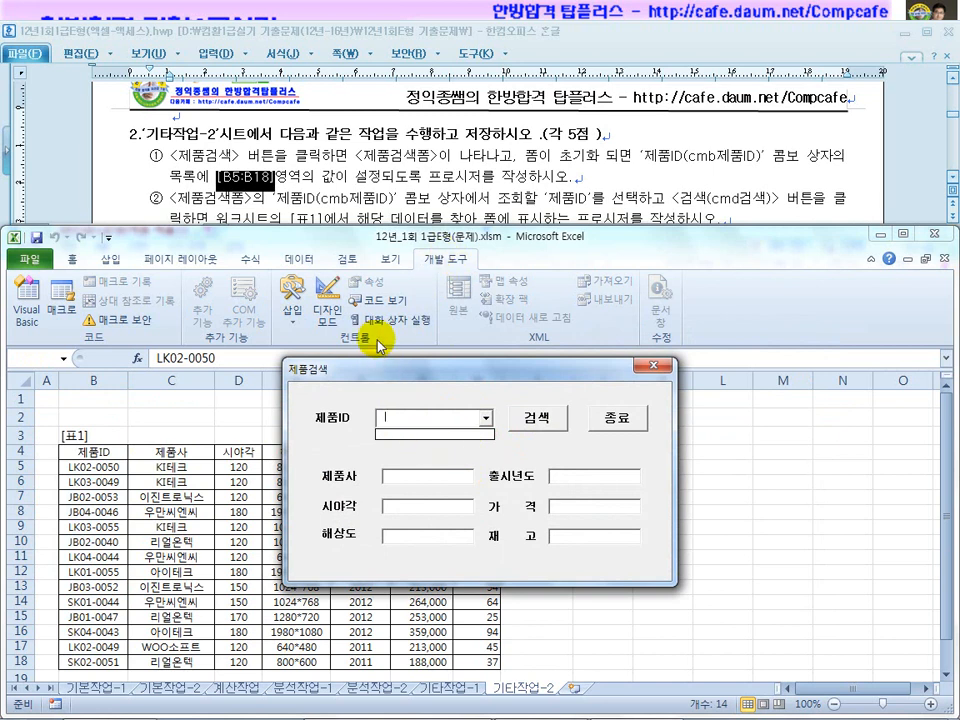
click(659, 366)
Turn design mode back on, open the 제품검색 button's code, and open 제품검색폼 in the form designer
click(326, 312)
double_click(391, 403)
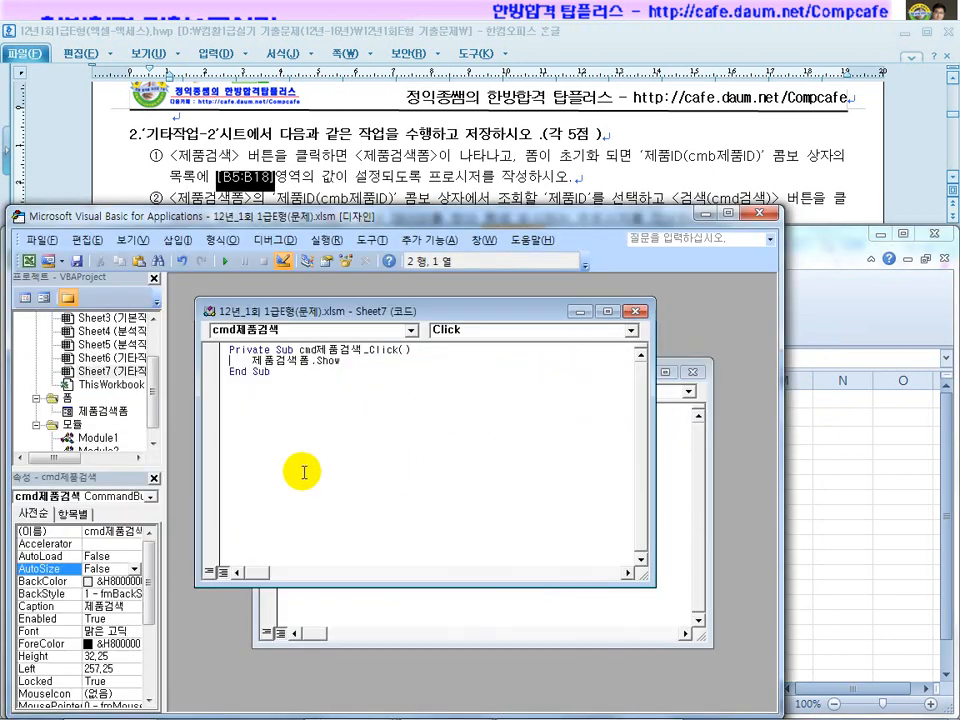
click(97, 413)
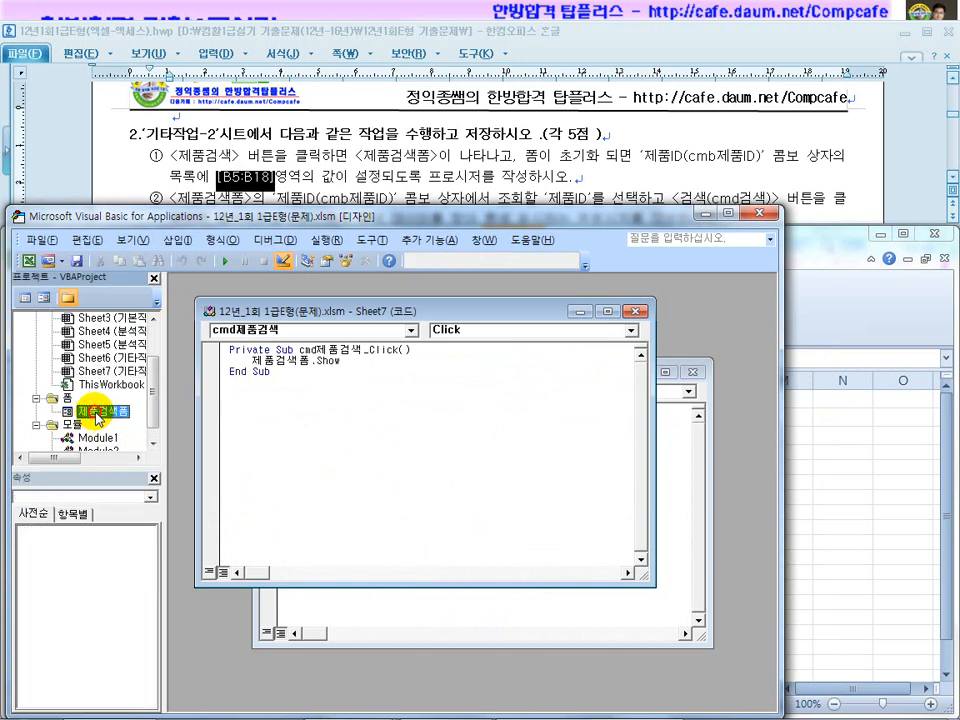
double_click(97, 413)
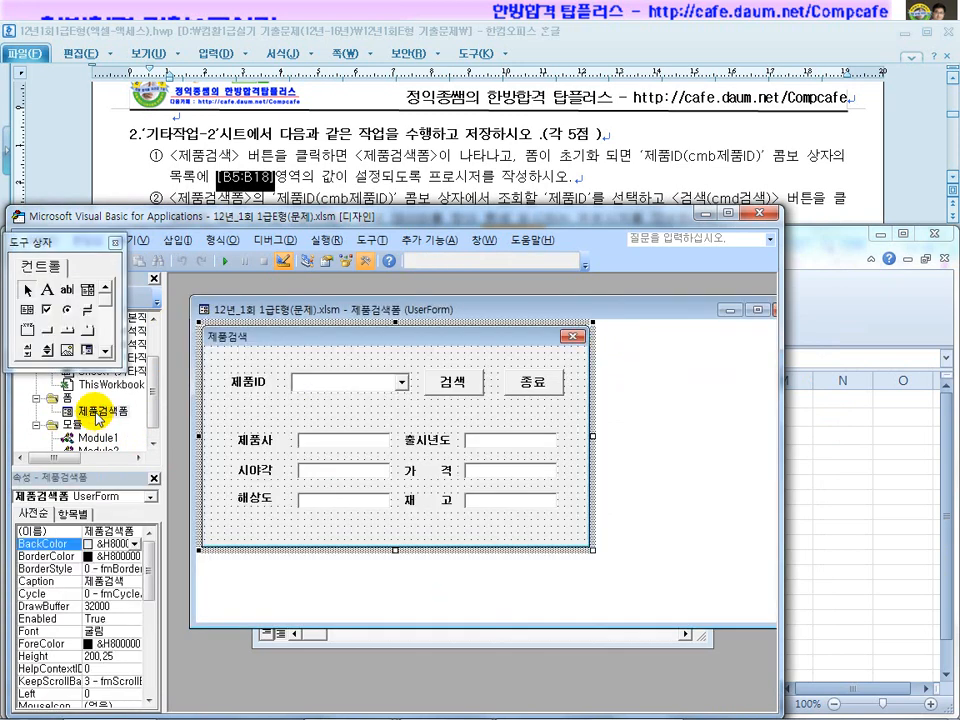
click(342, 385)
click(240, 410)
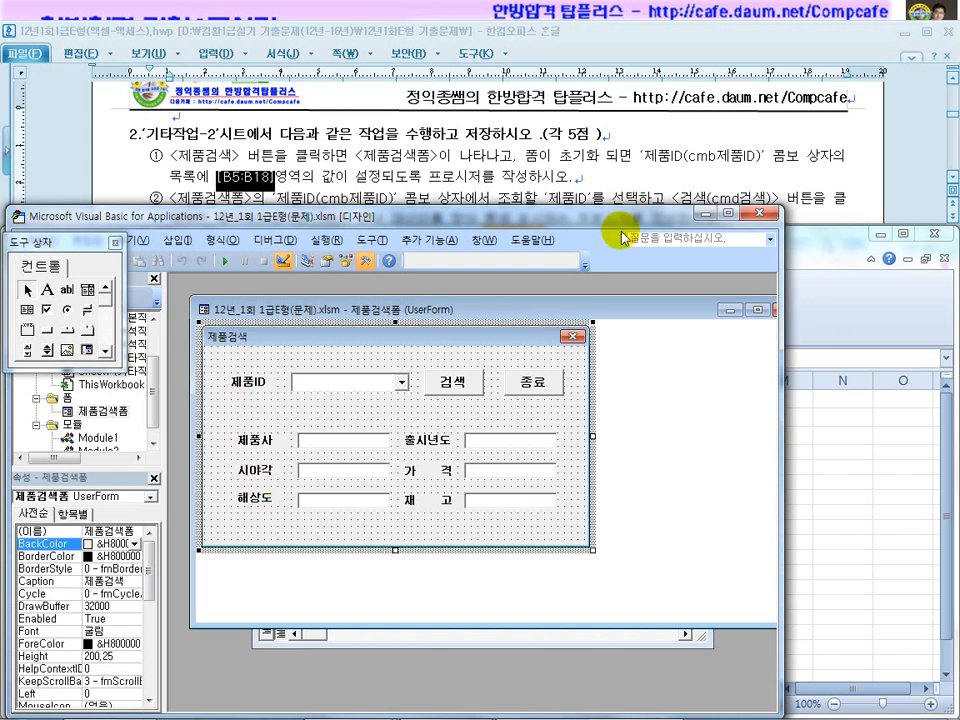
Create the UserForm_Initialize procedure for the form-initialization requirement and delete the empty UserForm_Click procedure
drag(526, 155, 636, 155)
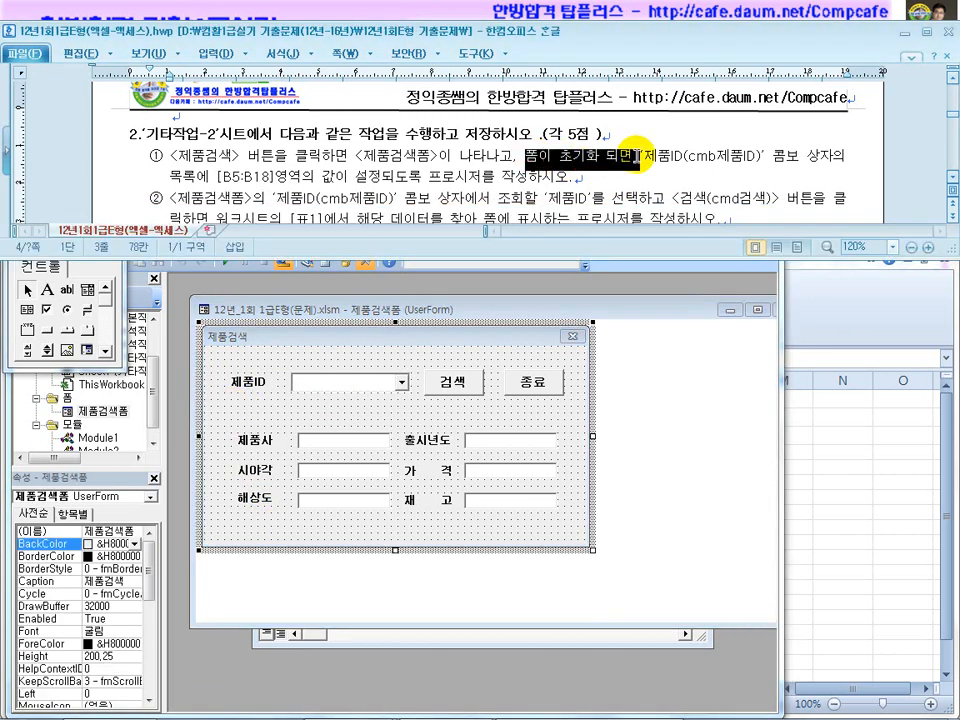
double_click(455, 530)
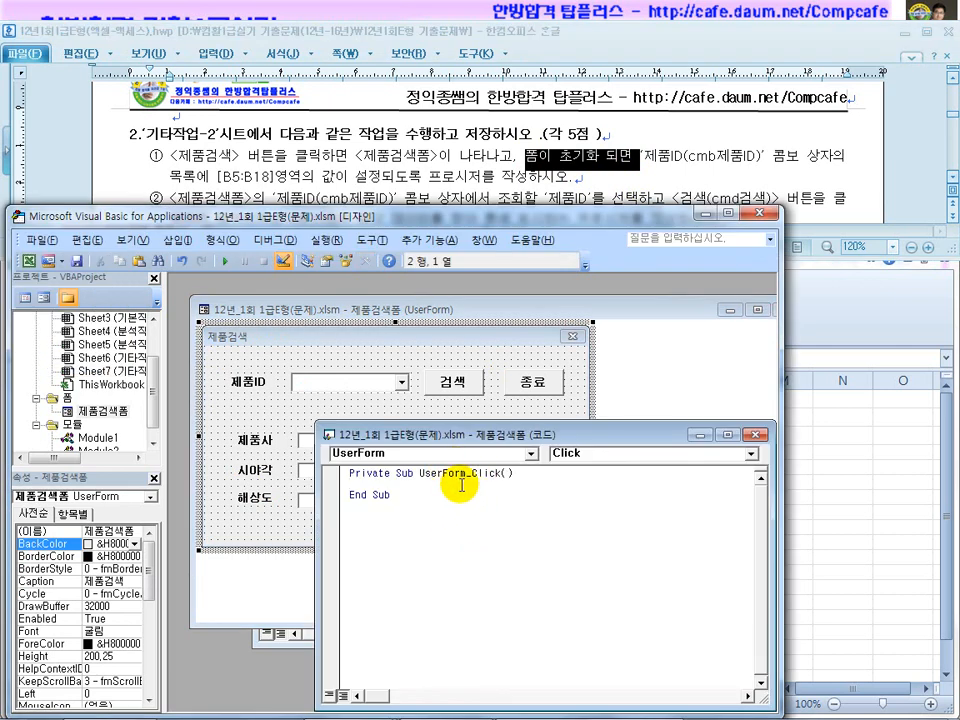
click(584, 455)
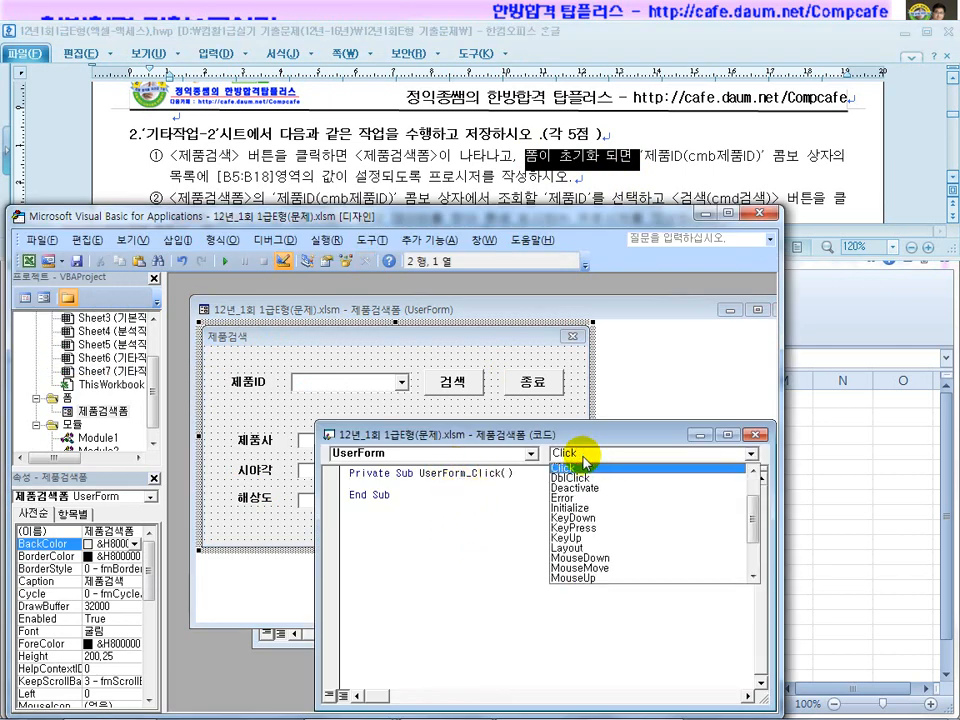
click(579, 508)
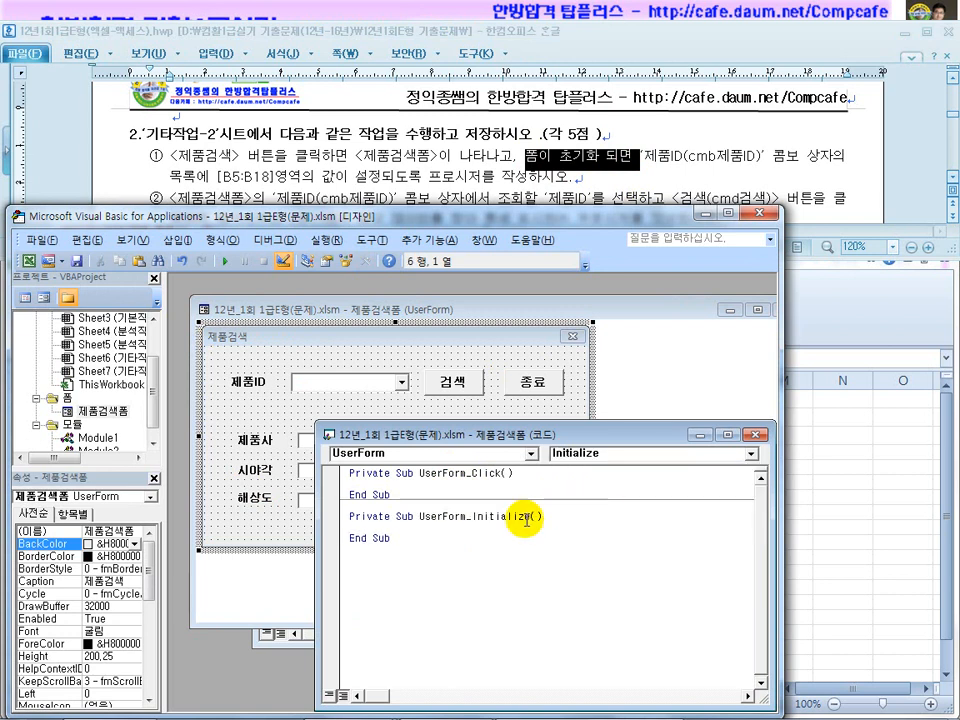
drag(472, 516, 529, 516)
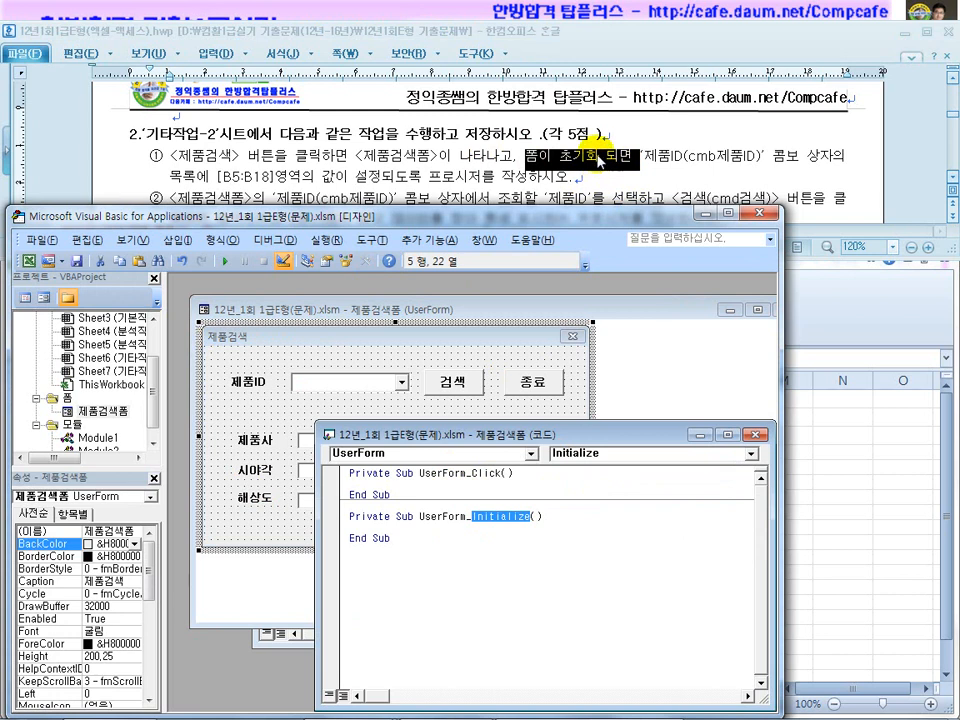
drag(391, 494, 338, 472)
key(Delete)
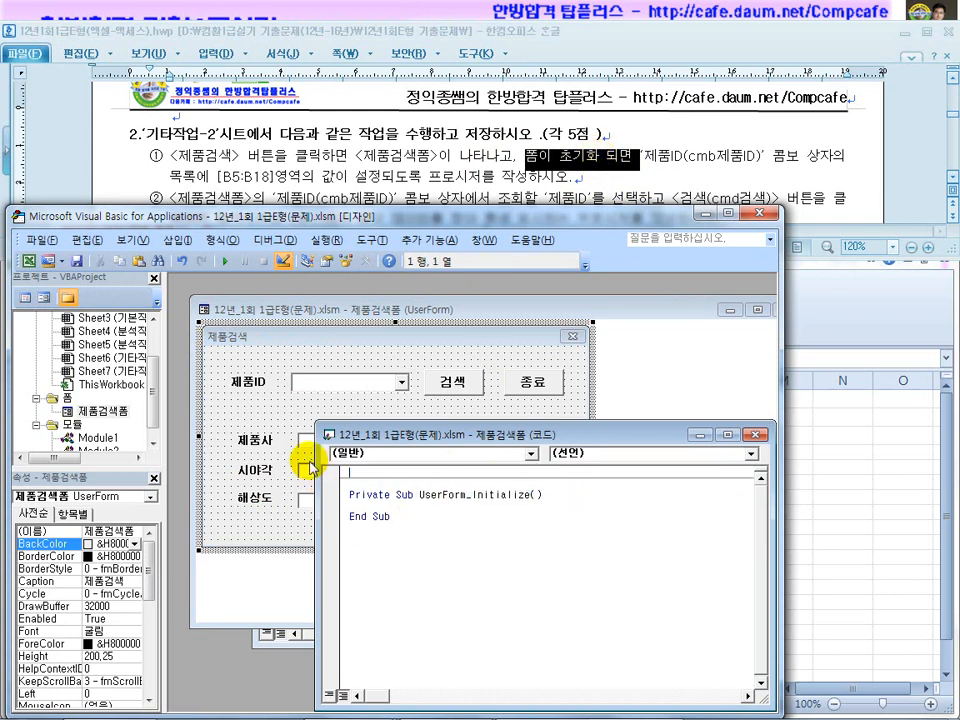
Place the insertion point inside UserForm_Initialize and check the name property of the form's 제품ID combo box
click(421, 512)
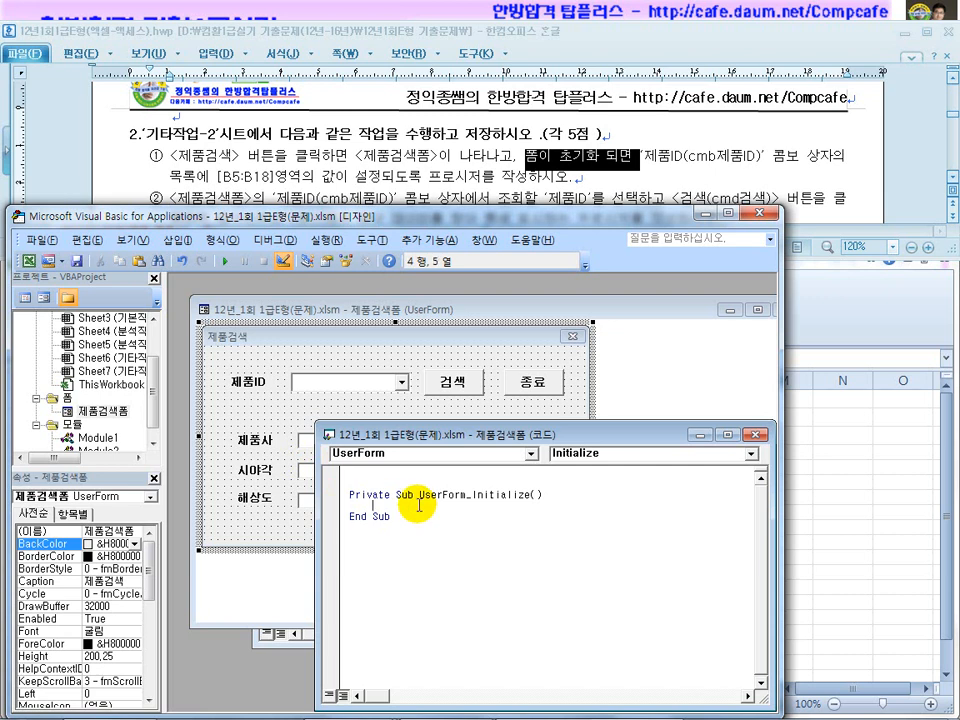
click(343, 386)
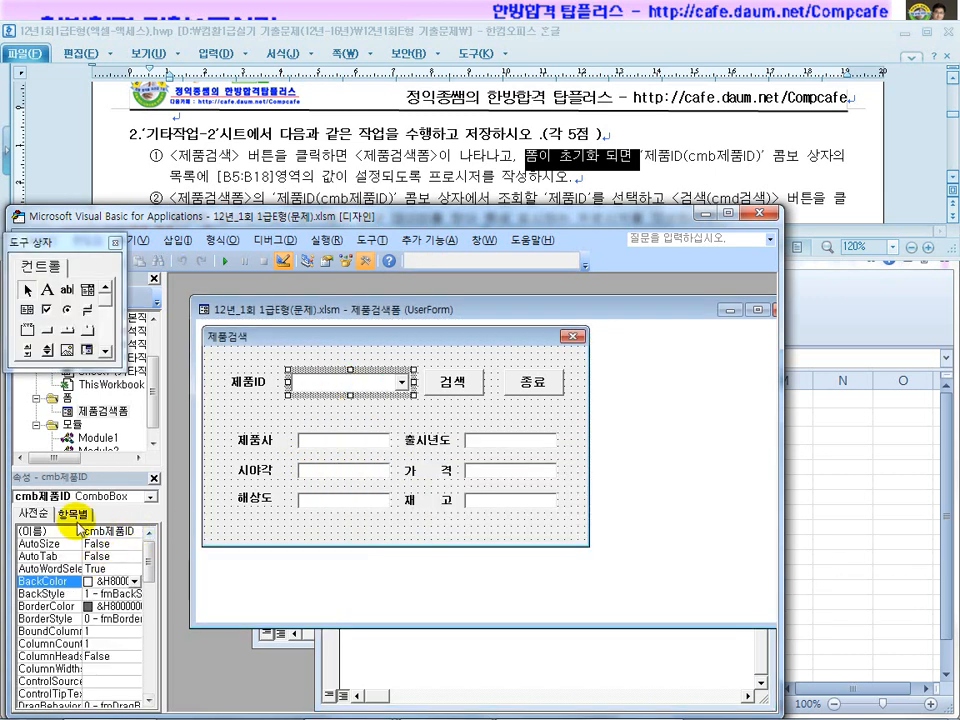
click(136, 532)
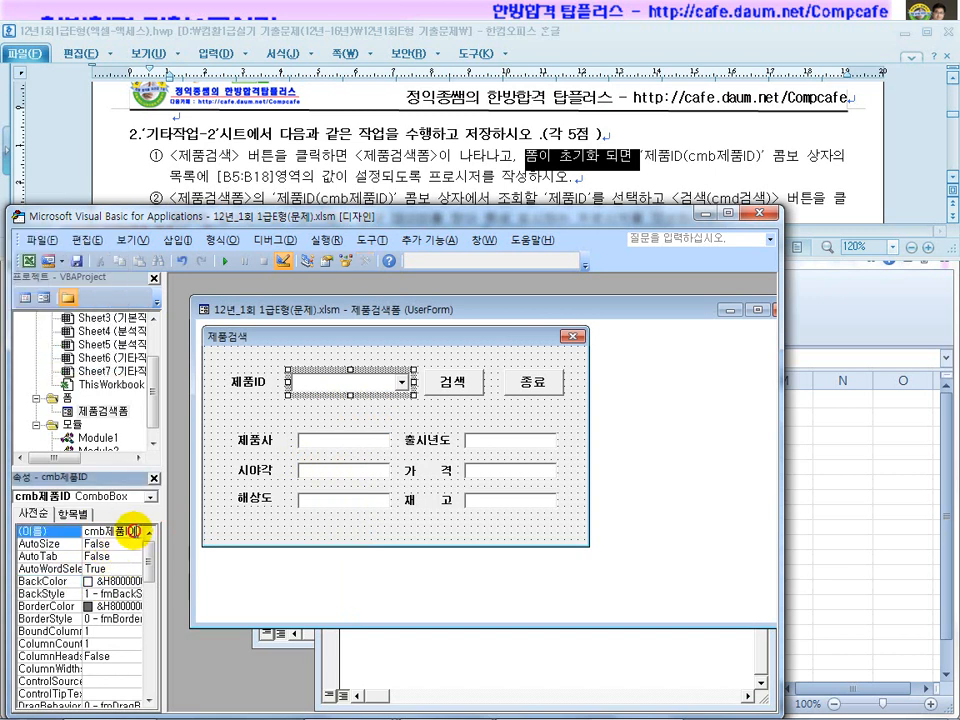
Copy the 제품ID combo box's name from its properties and insert cmb제품ID with a member dot in UserForm_Initialize
click(133, 240)
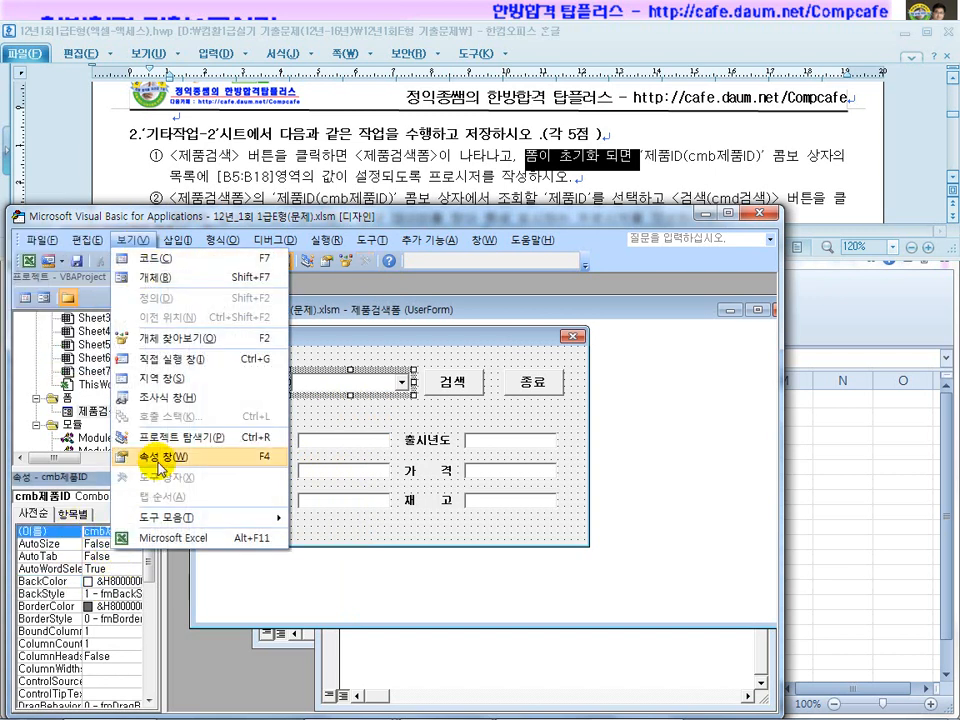
click(118, 532)
double_click(122, 532)
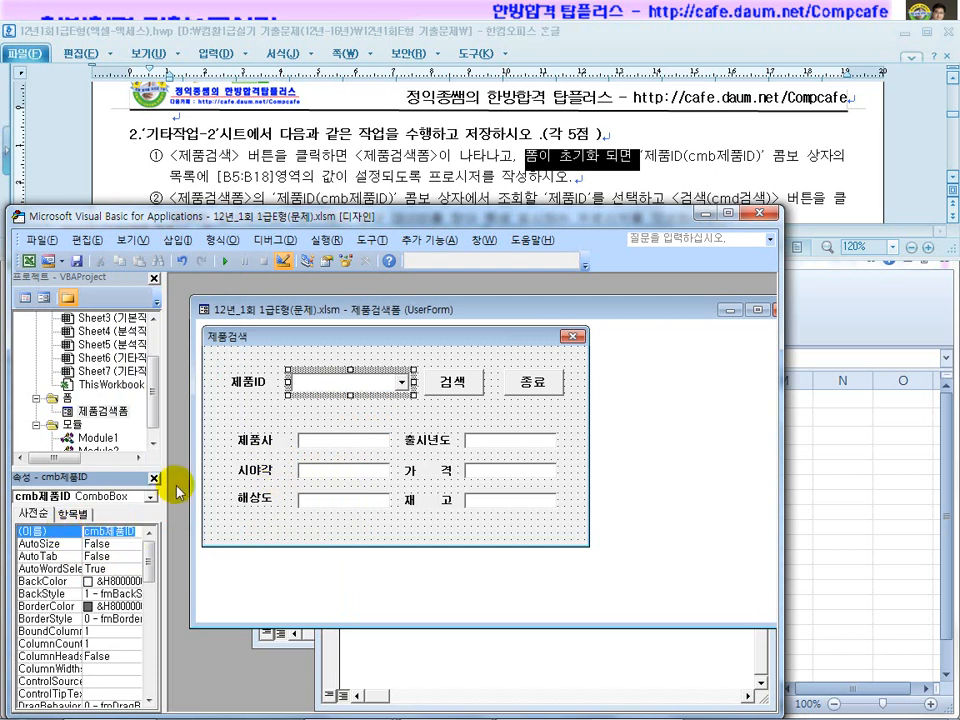
click(400, 647)
click(393, 505)
key(Tab)
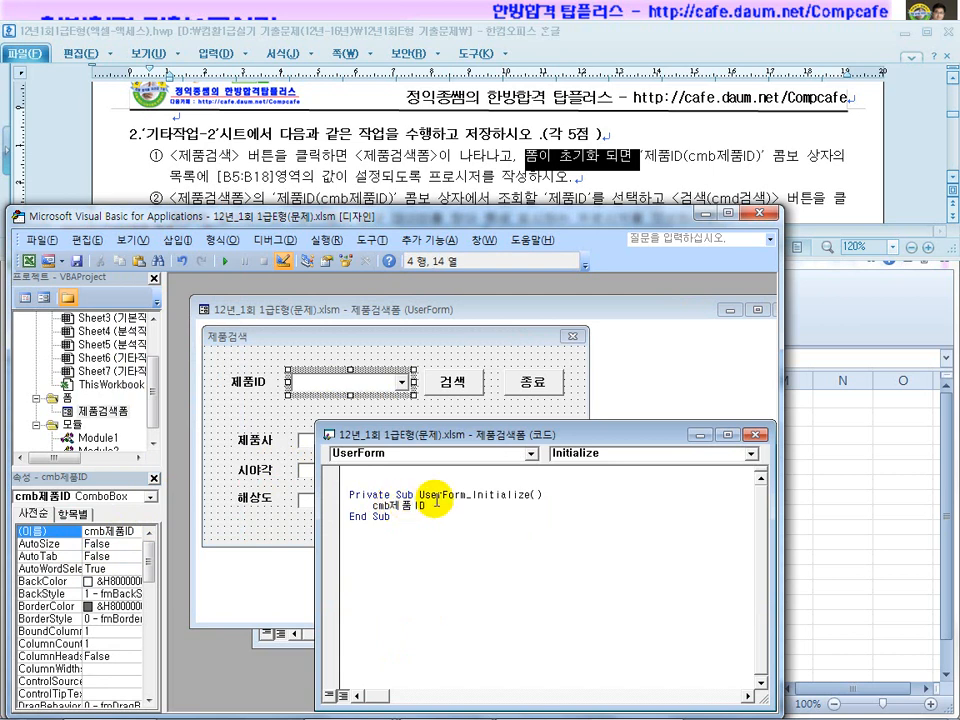
text(.)
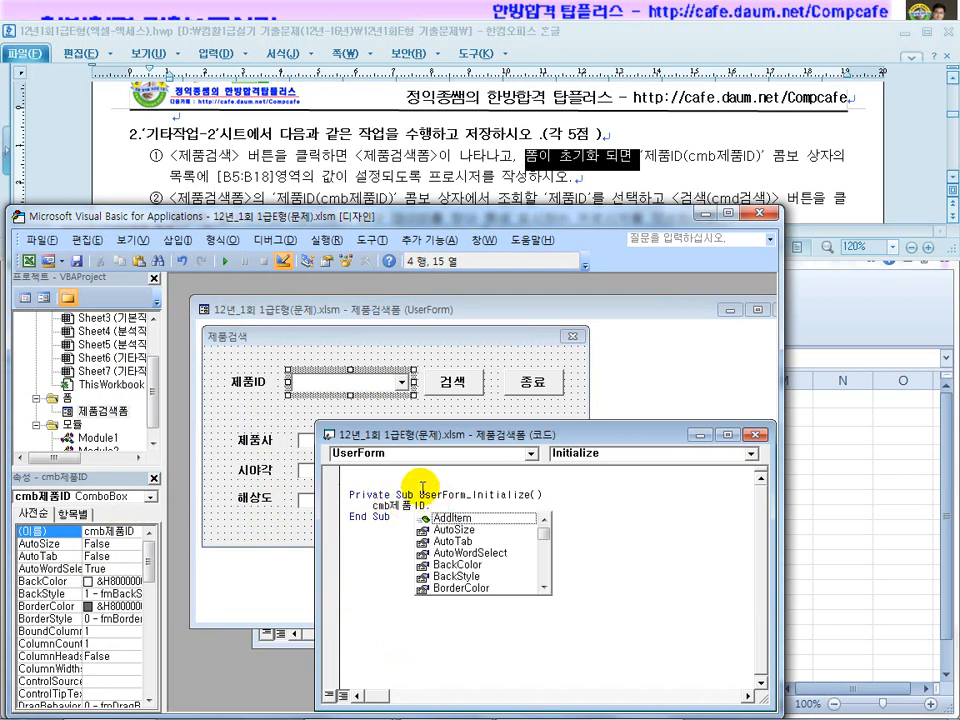
Check the product ID range B5:B18 on the worksheet and complete the statement as cmb제품ID.RowSource = "B5:B18"
click(830, 452)
drag(92, 467, 88, 661)
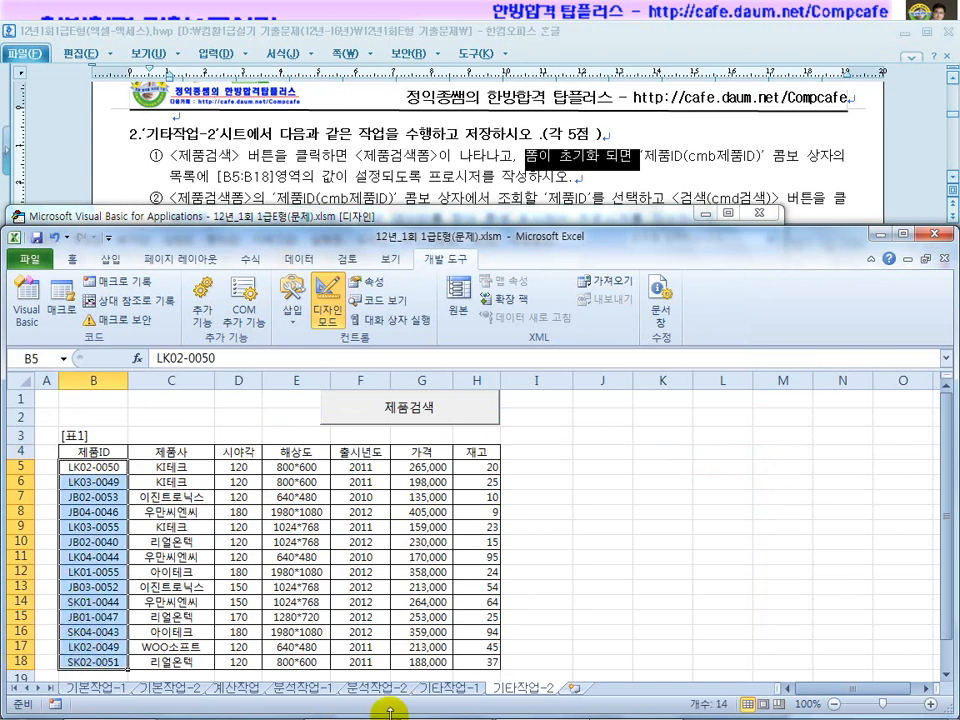
click(620, 708)
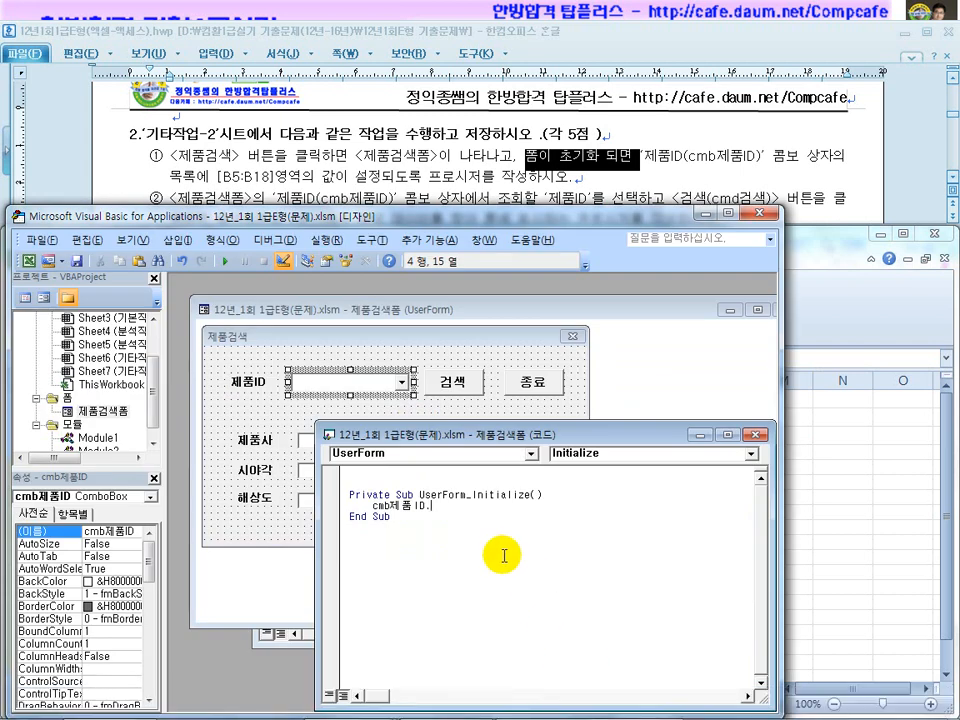
click(370, 512)
click(505, 430)
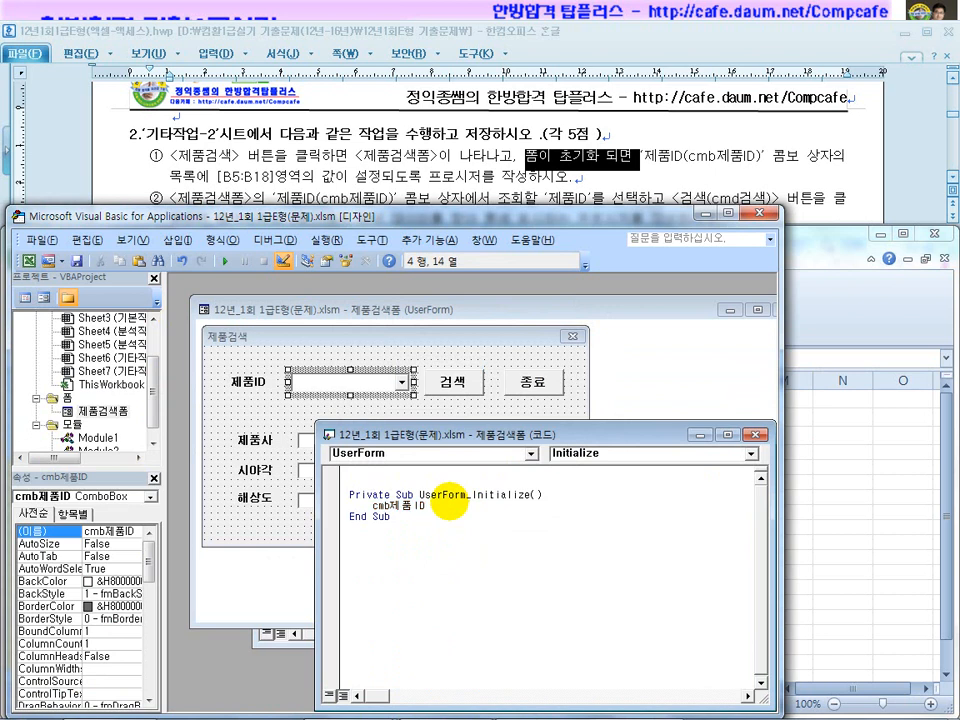
text(.r)
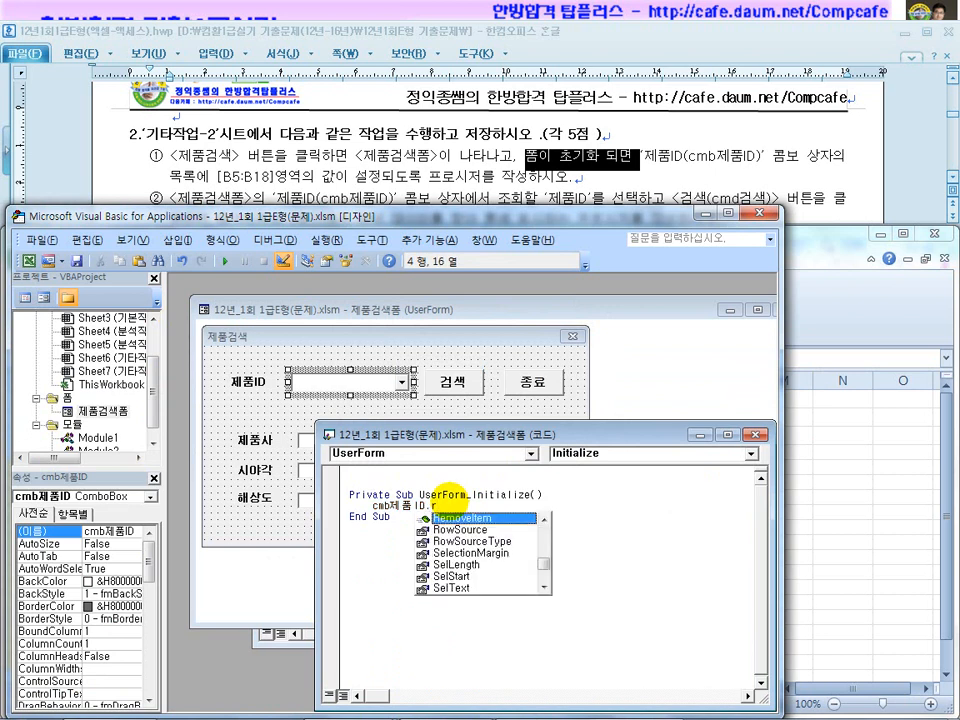
click(455, 529)
double_click(455, 529)
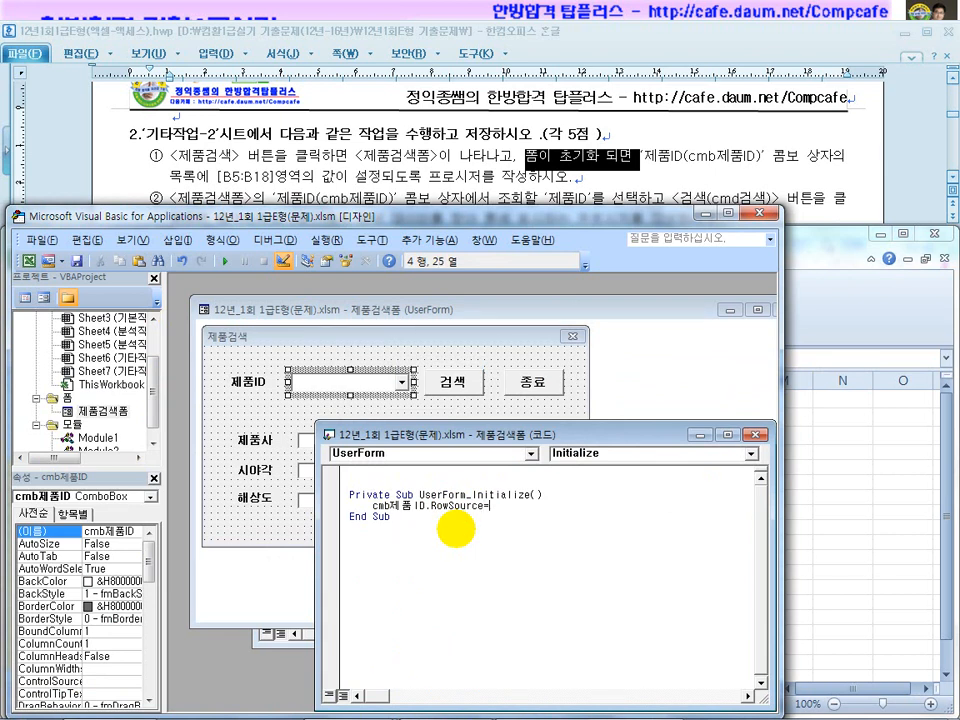
click(496, 506)
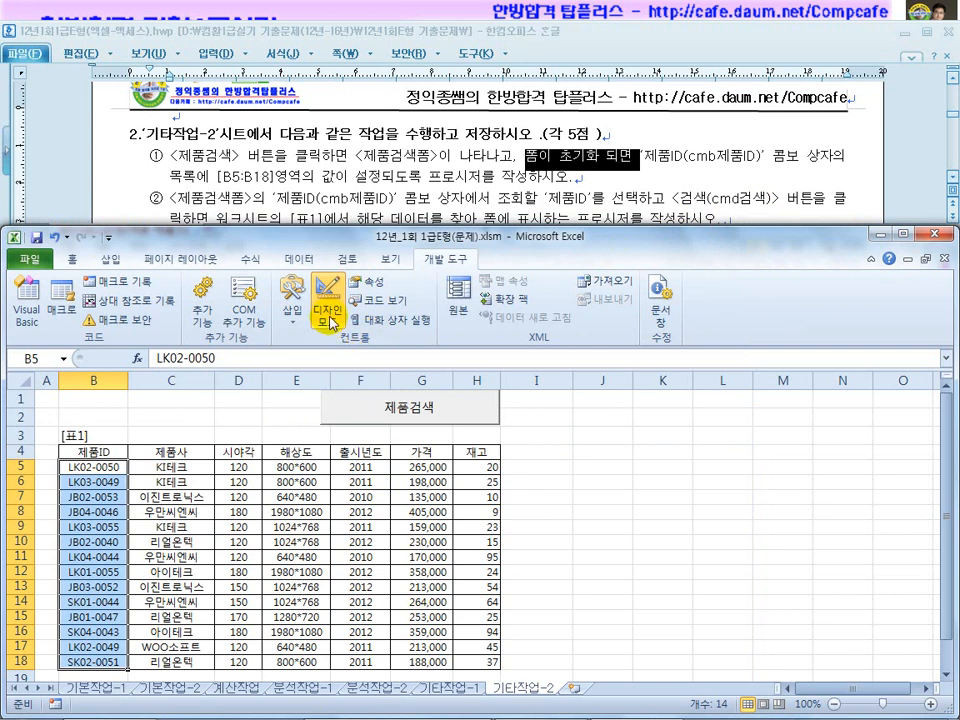
Turn design mode off, run the 제품검색 button, and check the entries in the form's 제품ID list
click(335, 320)
click(400, 405)
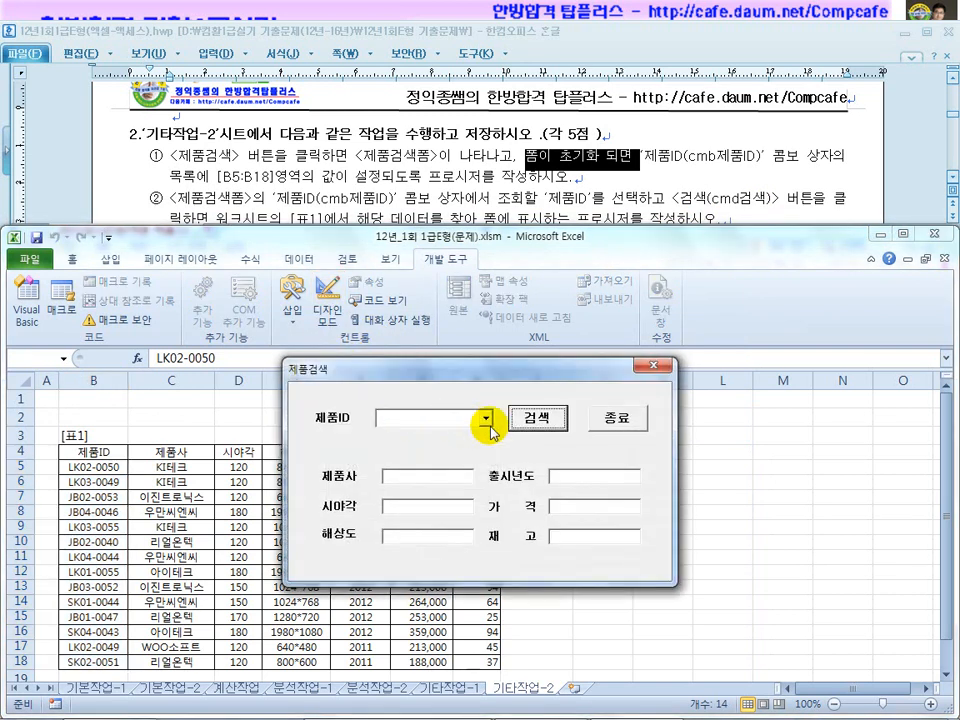
click(489, 422)
mouse_move(488, 452)
mouse_down()
mouse_move(487, 490)
mouse_move(487, 450)
mouse_up()
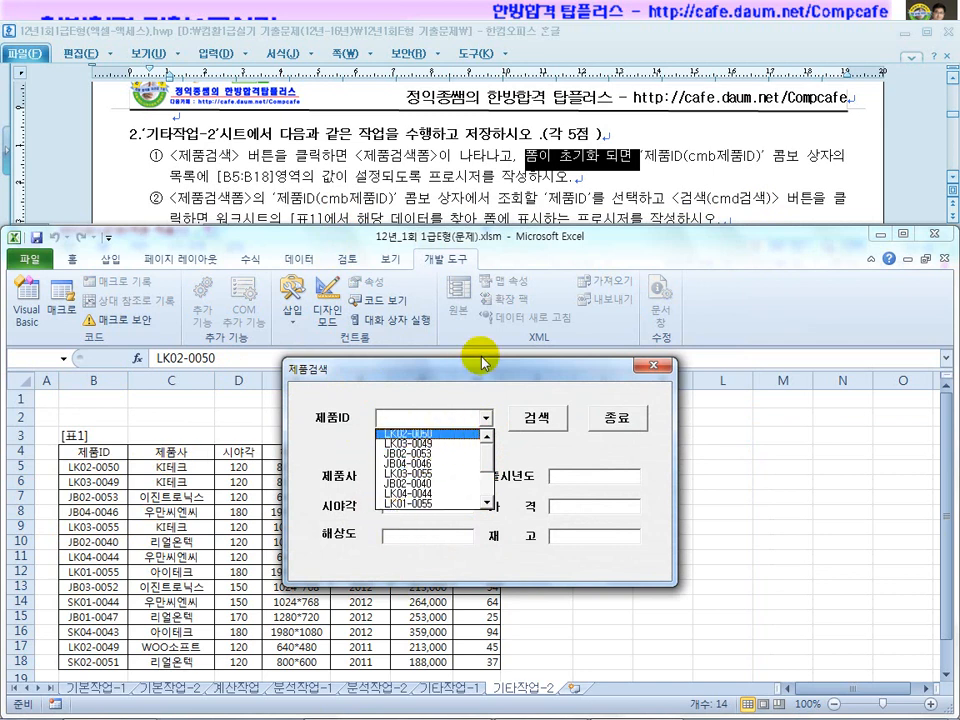
click(485, 420)
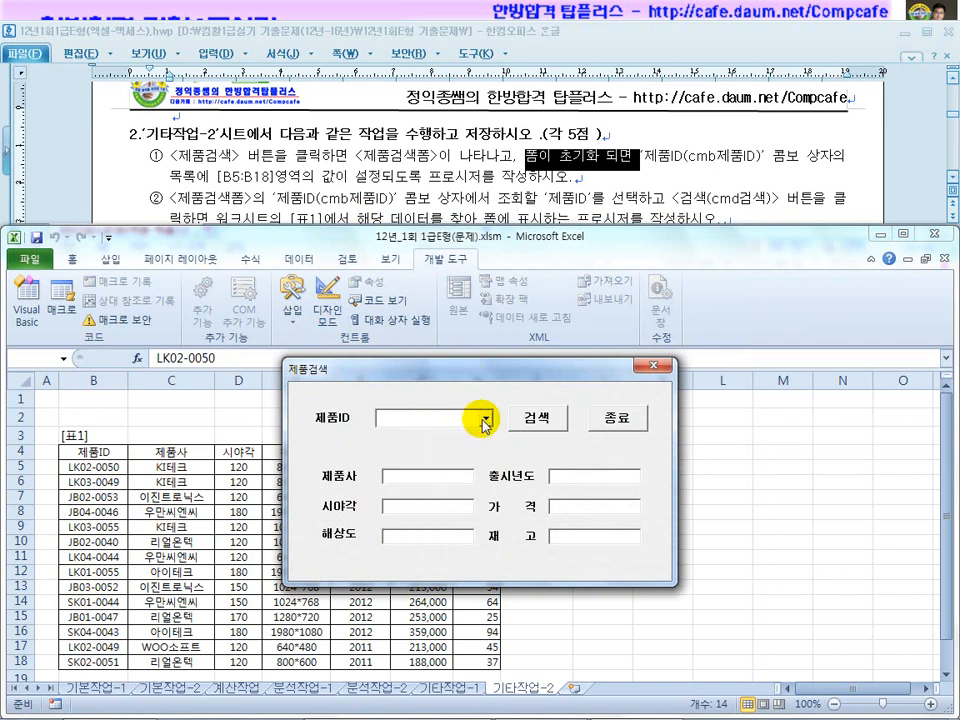
Choose product ID JB04-0046 in the form and run the 검색 button to test it
click(487, 420)
click(450, 476)
click(539, 428)
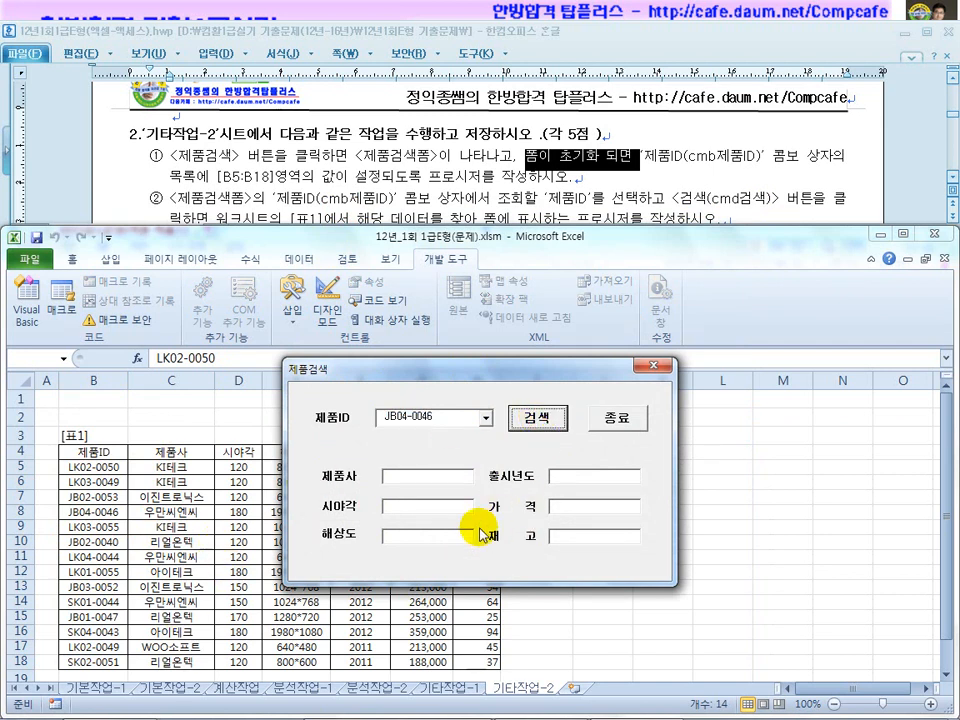
Try other product IDs in the 제품ID list, including JB03-0052, LK02-0050 and LK03-0049, and close the form
click(485, 420)
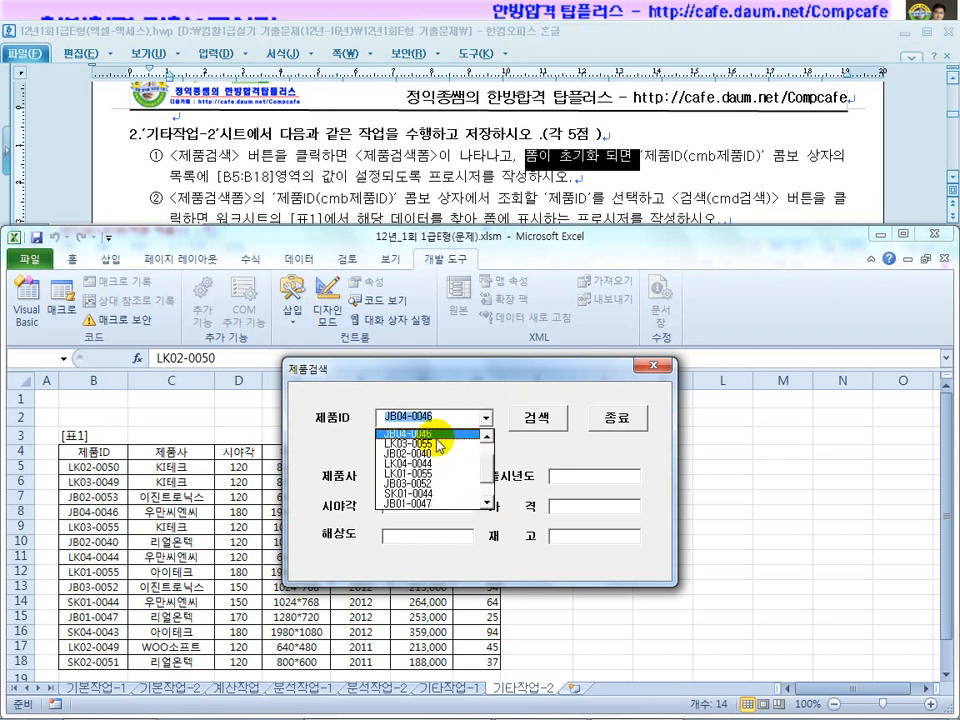
click(422, 453)
click(485, 418)
click(429, 456)
click(485, 420)
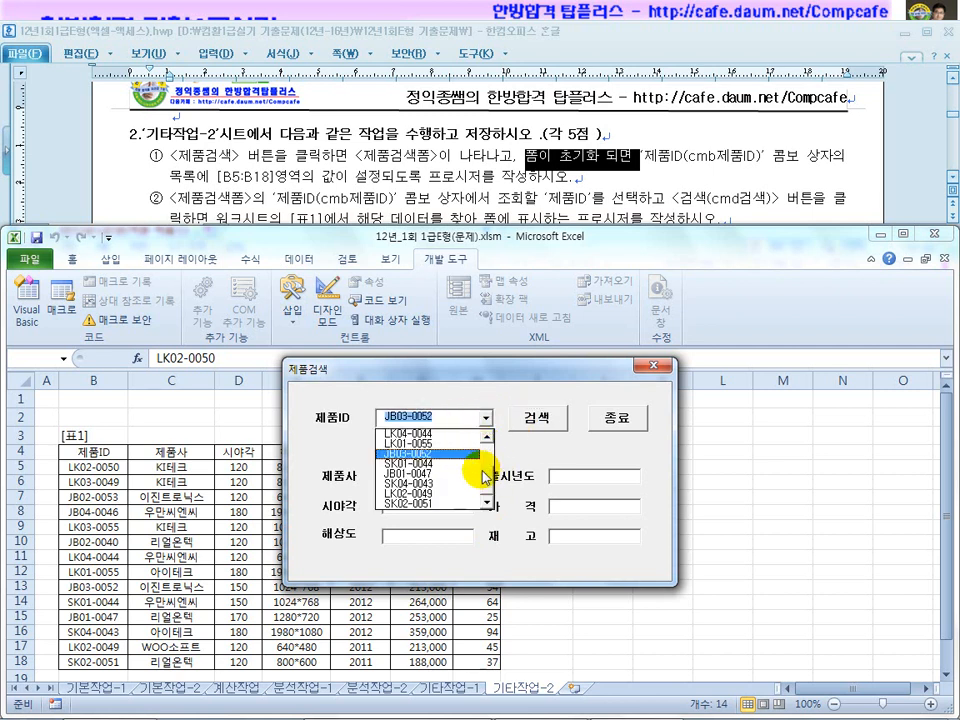
click(422, 437)
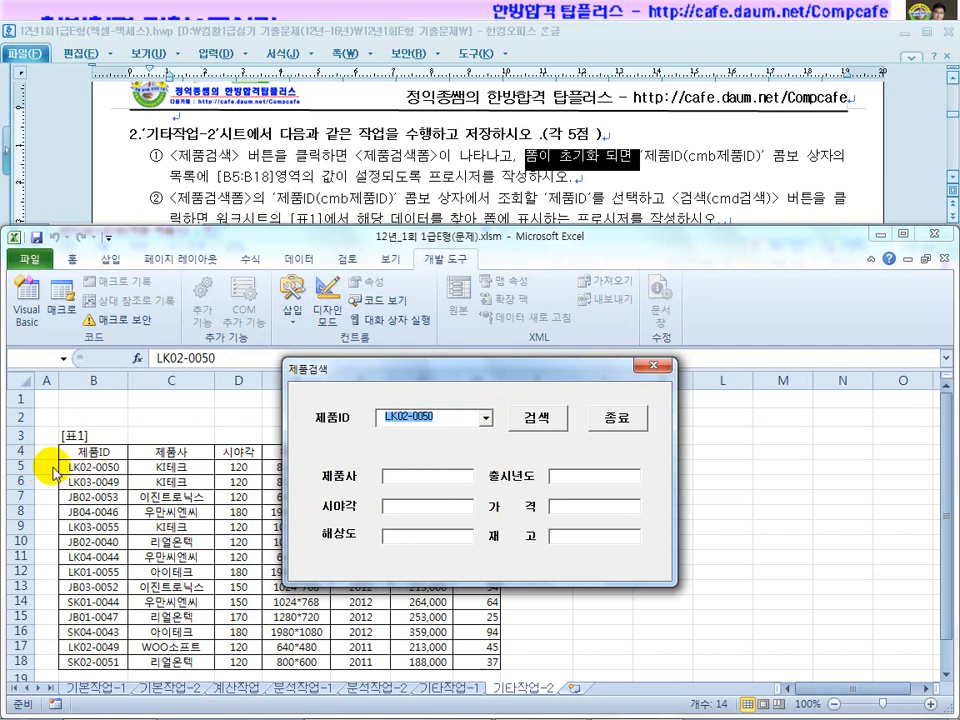
click(486, 418)
click(457, 452)
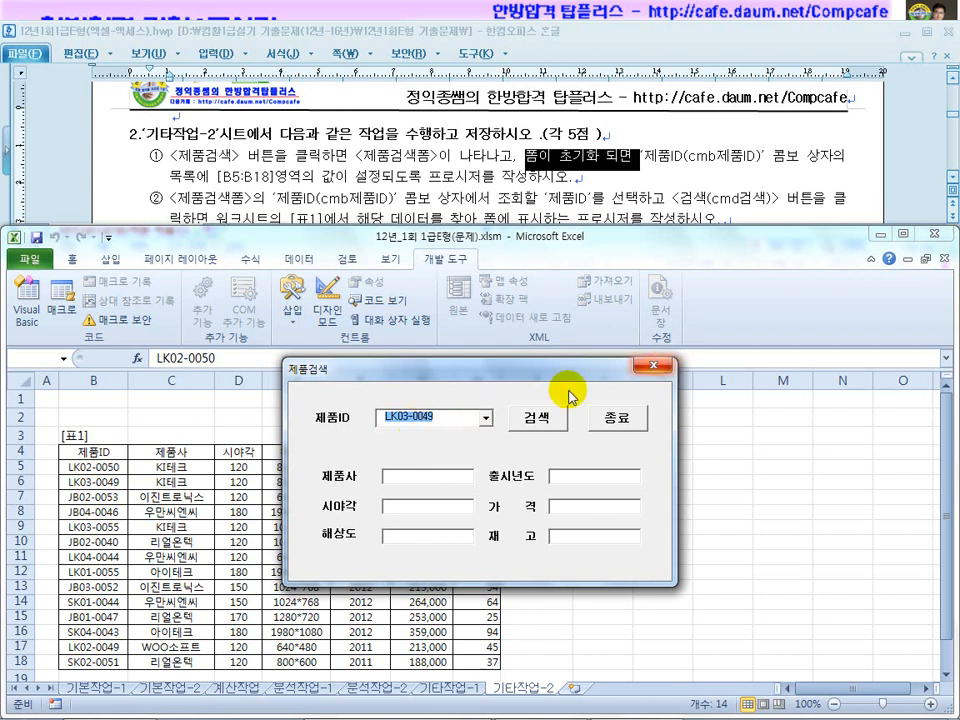
click(487, 418)
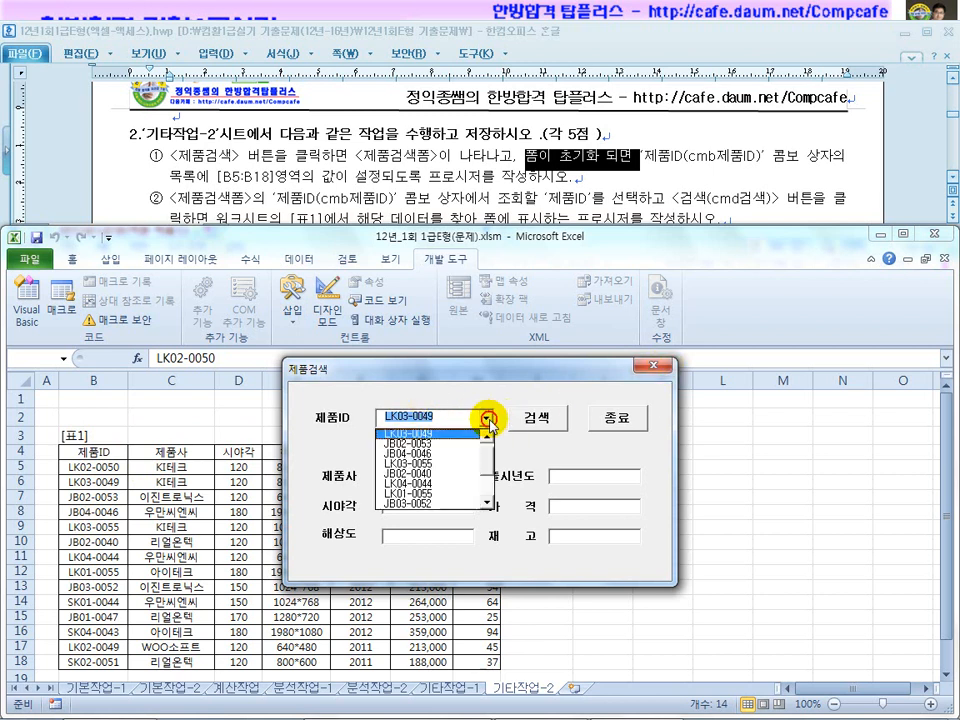
click(657, 366)
Highlight ListIndex under requirement ② in the exam document and return to the 기타작업-2 worksheet
click(482, 215)
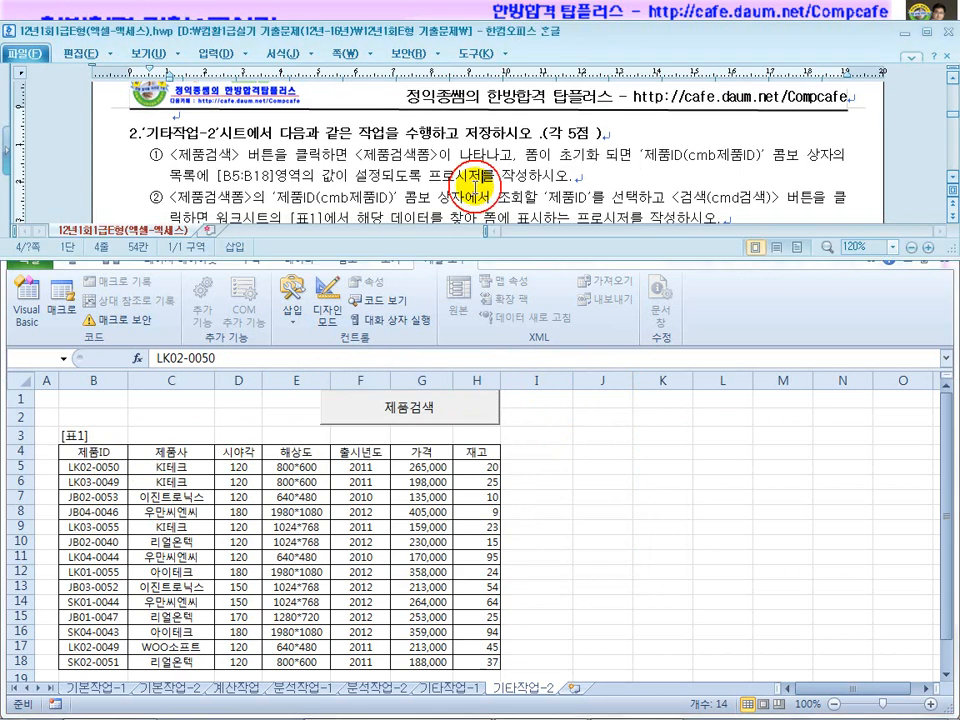
scroll(470, 188, down, 1)
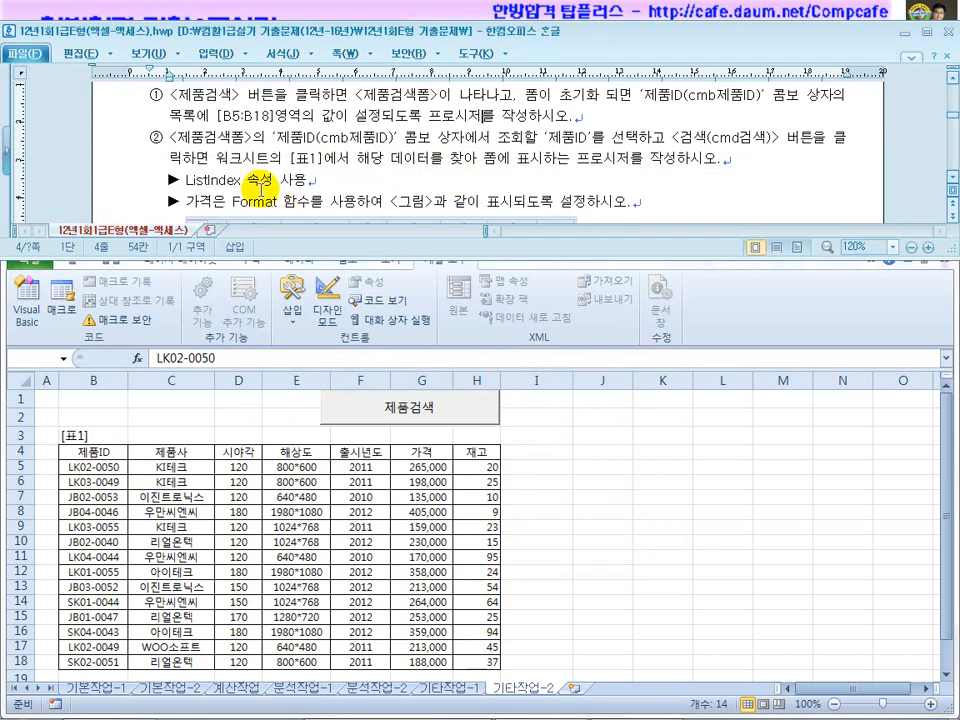
drag(241, 183, 186, 182)
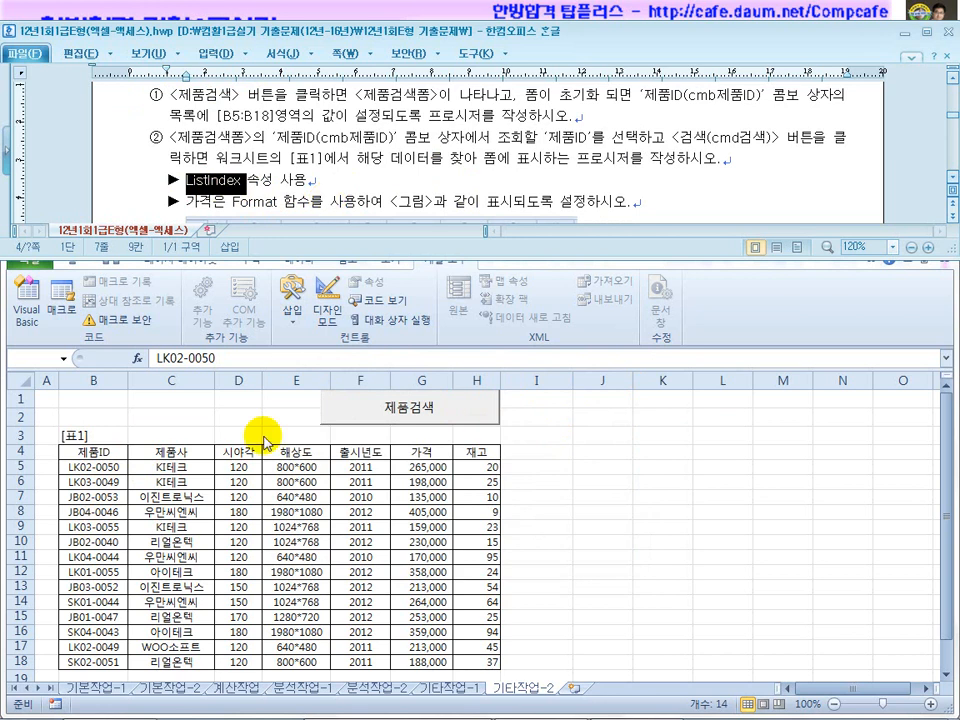
click(251, 438)
Turn design mode on, open the 제품검색 button's code, and minimize the Sheet7 code window
click(327, 303)
double_click(417, 417)
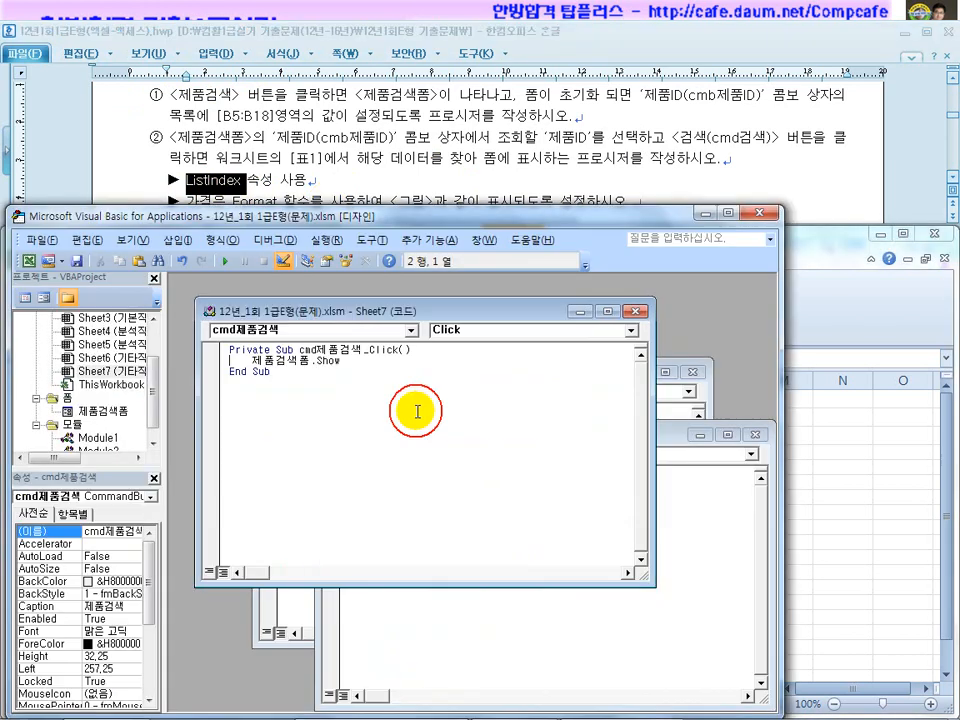
click(515, 635)
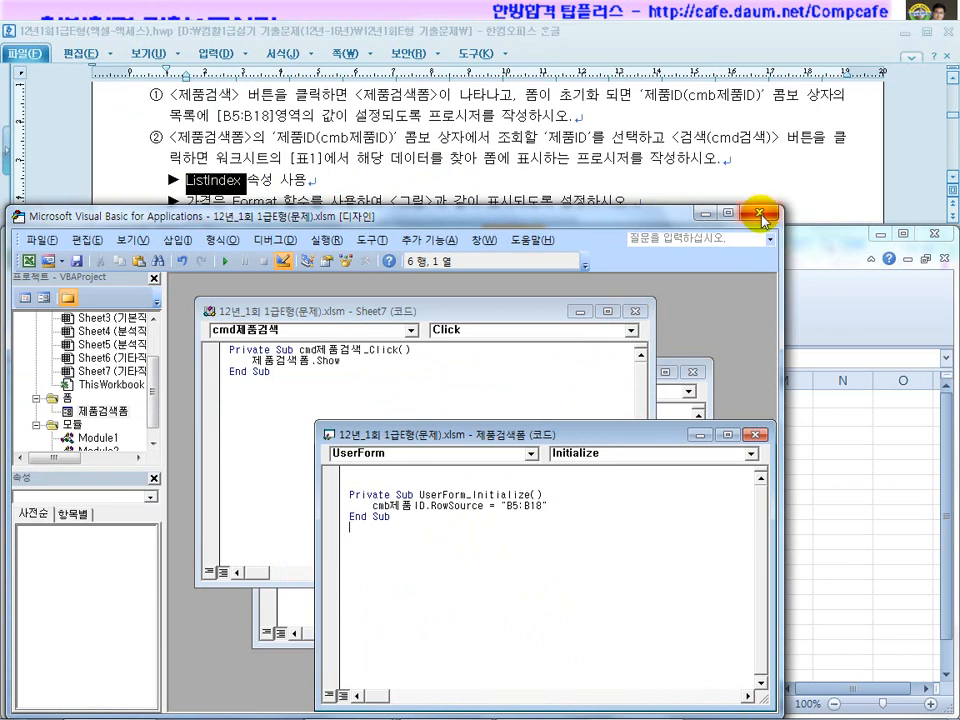
click(578, 313)
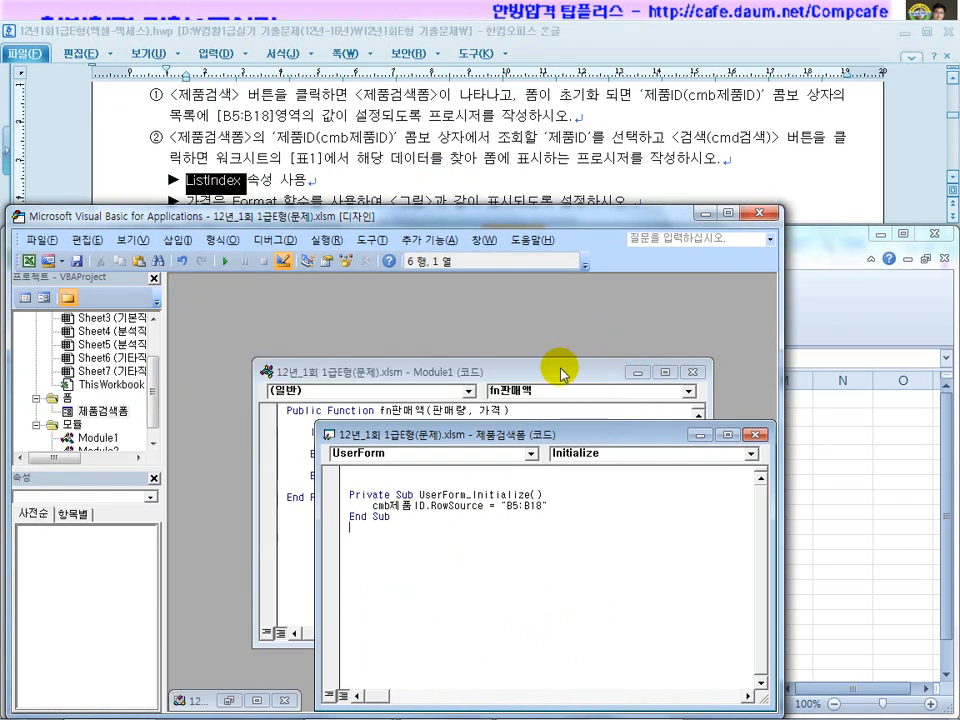
Open 제품검색폼 in the form designer and create the cmd검색_Click procedure for its 검색 button
double_click(100, 410)
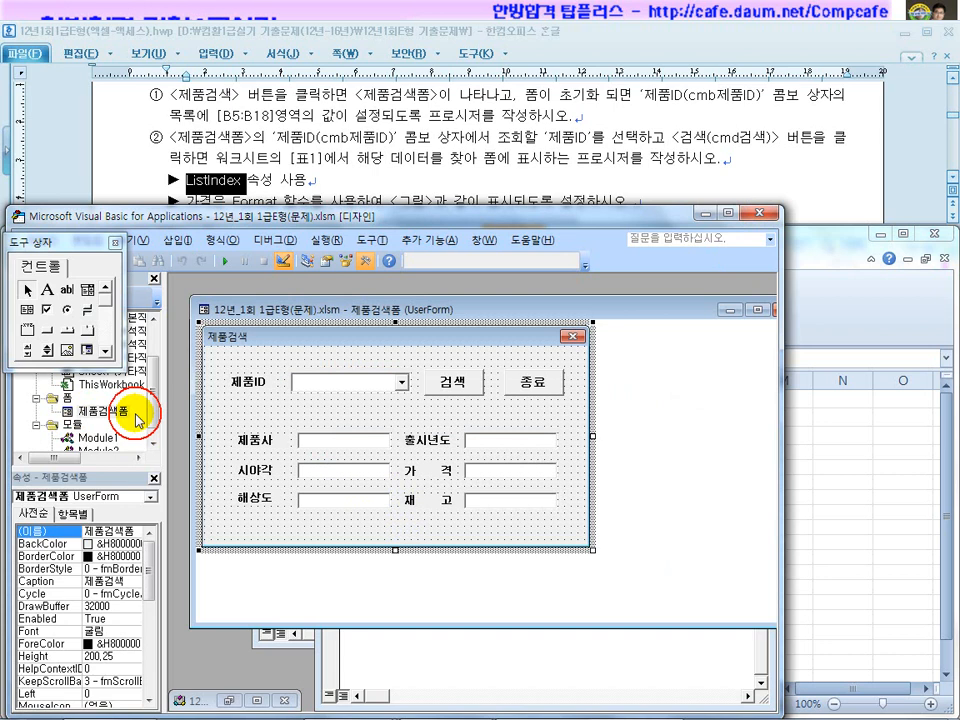
click(433, 385)
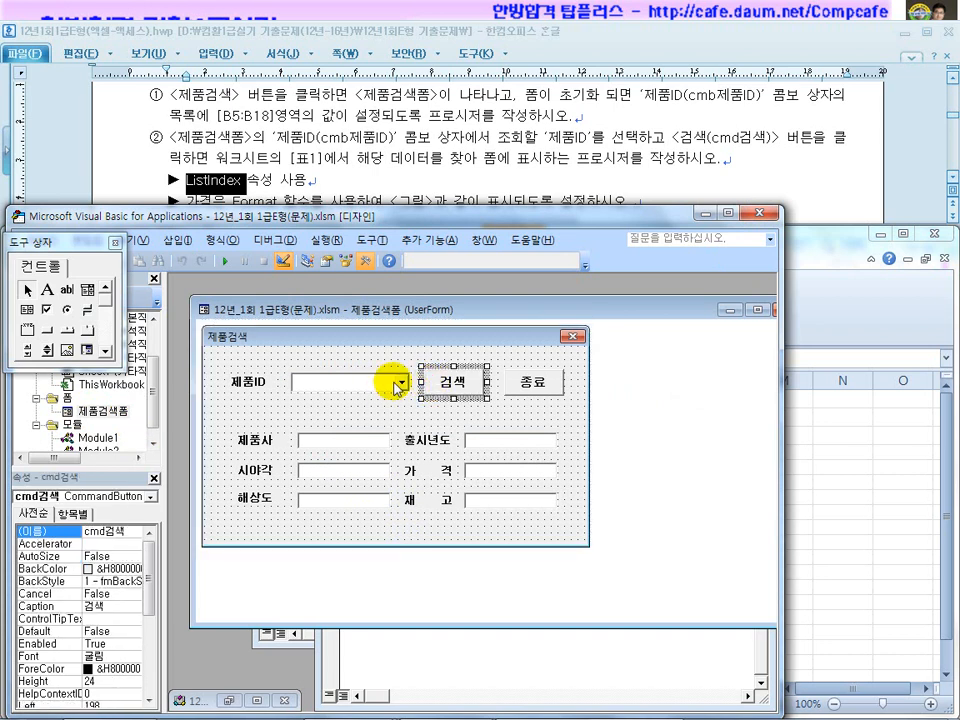
double_click(447, 382)
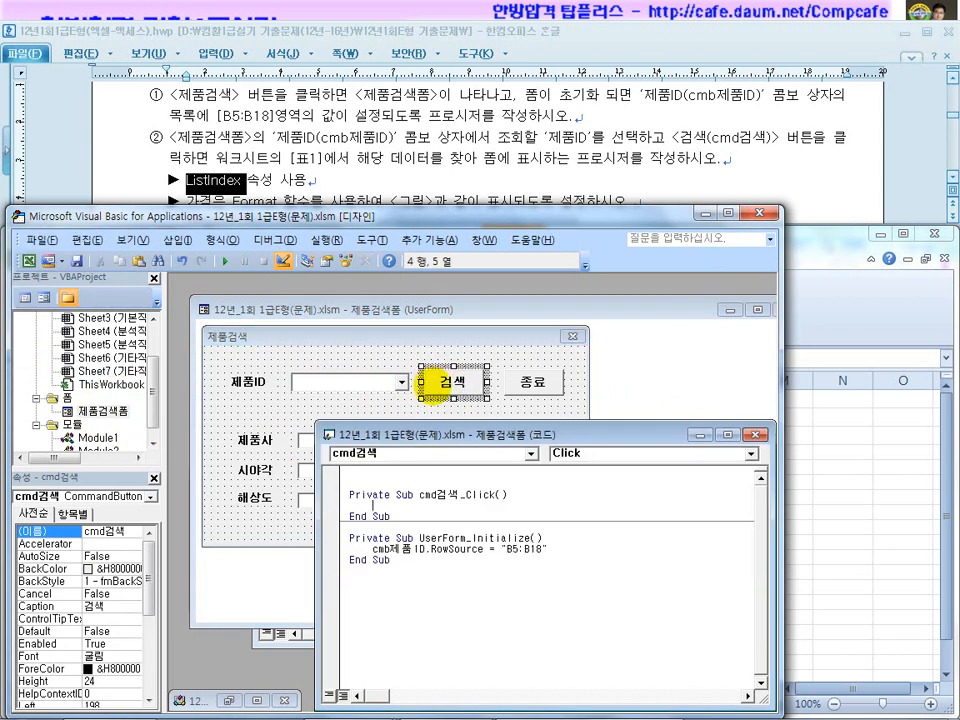
Check the name property of the 제품ID combo box on the form and return to the cmd검색_Click code
click(300, 383)
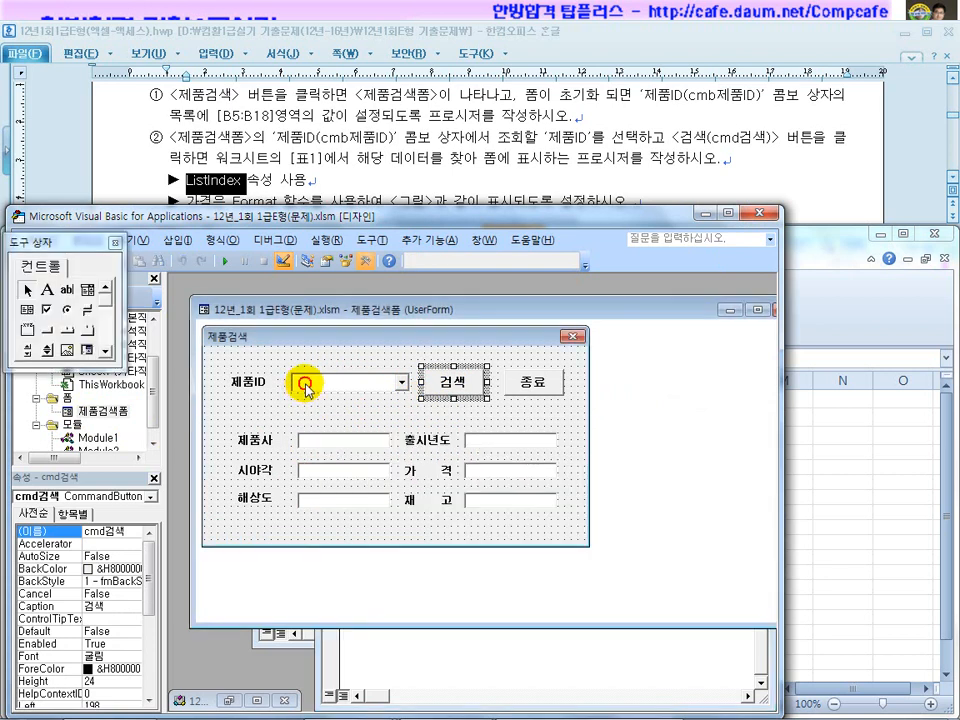
click(356, 381)
click(38, 530)
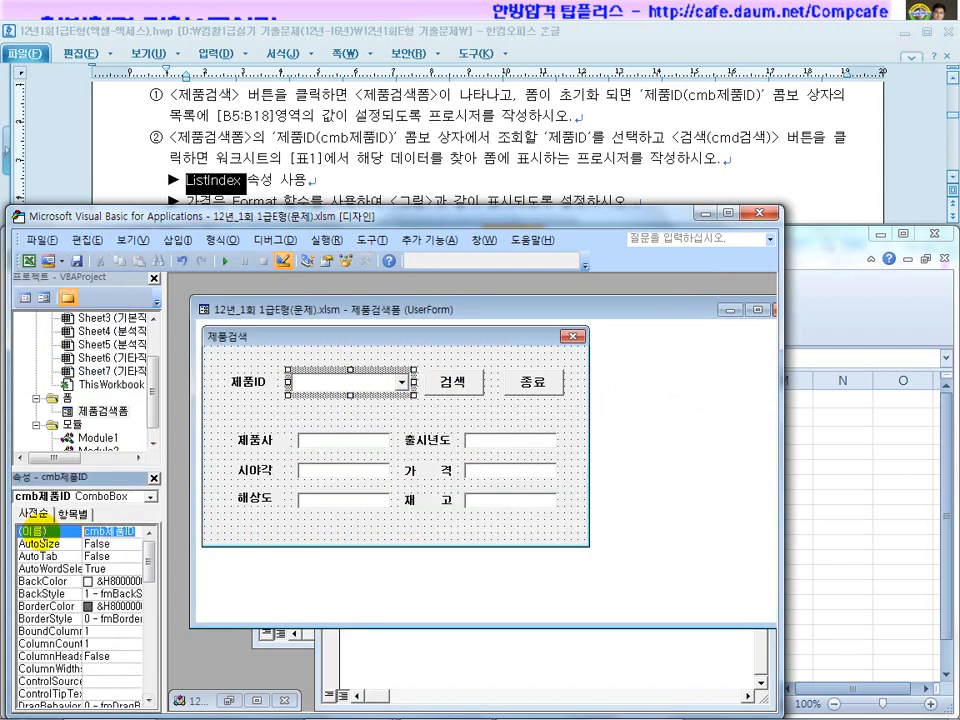
click(453, 382)
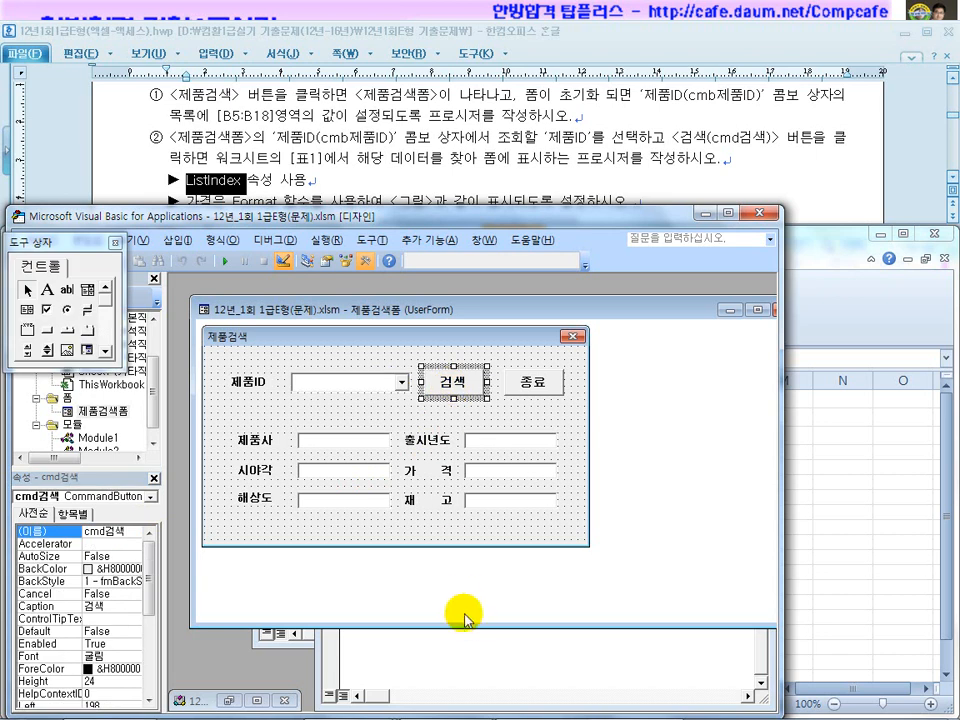
double_click(443, 383)
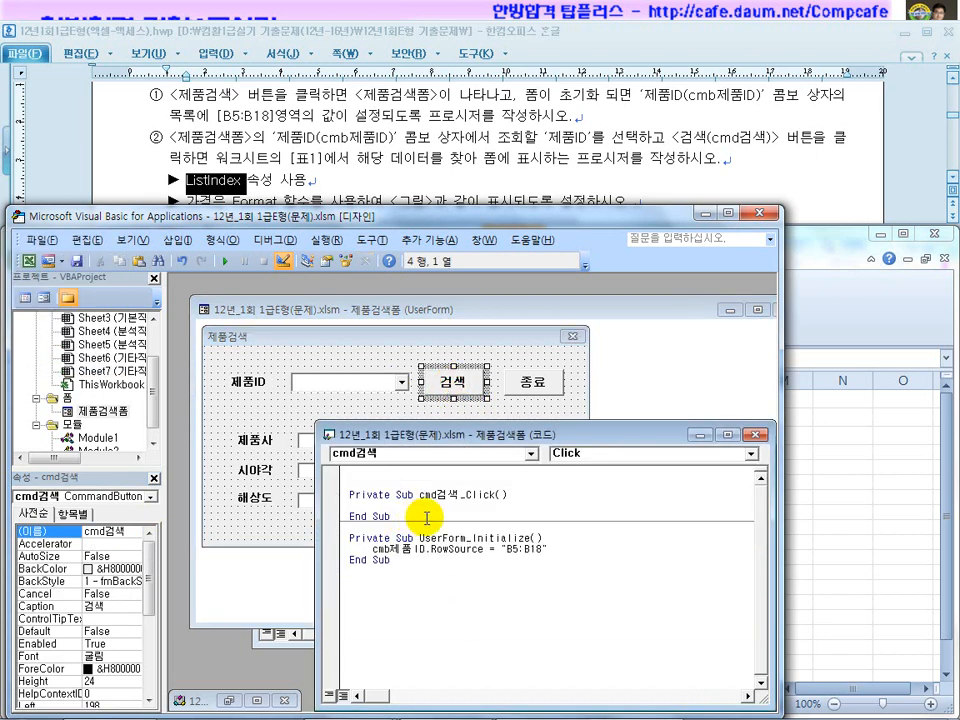
Enter cmb제품ID.ListIndex in the body of the cmd검색_Click procedure
key(Tab)
text(cmb제품ID)
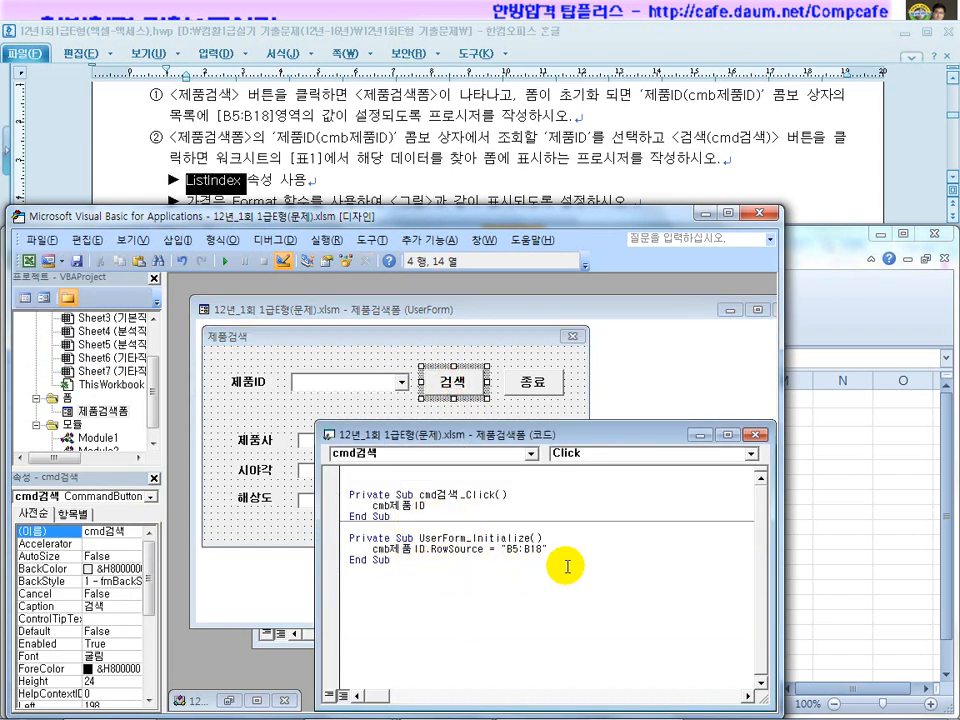
text(.)
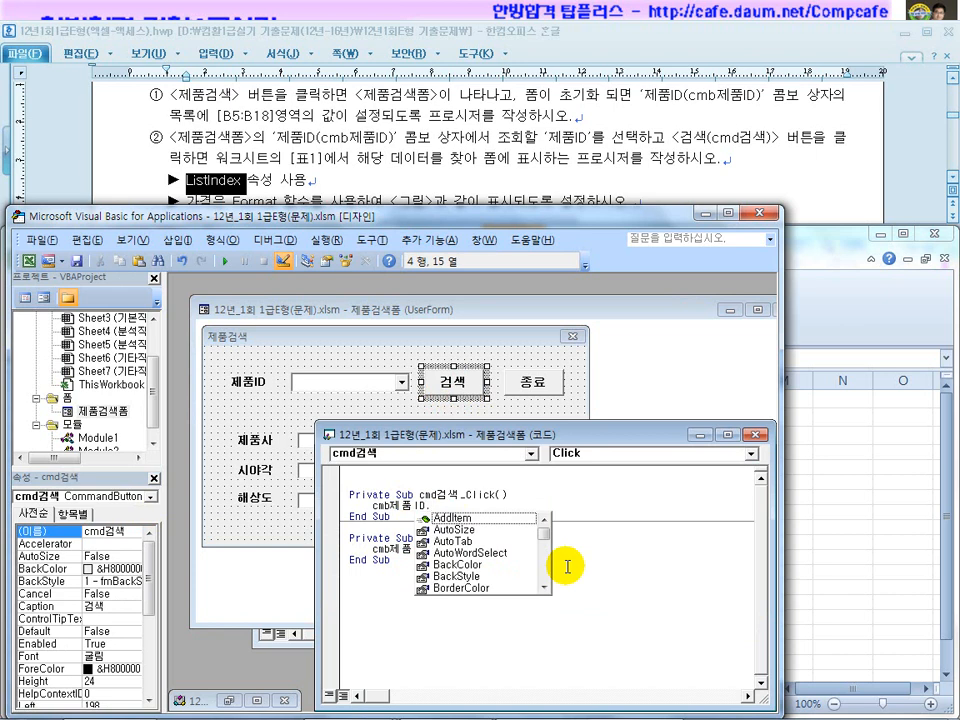
text(i)
key(BackSpace)
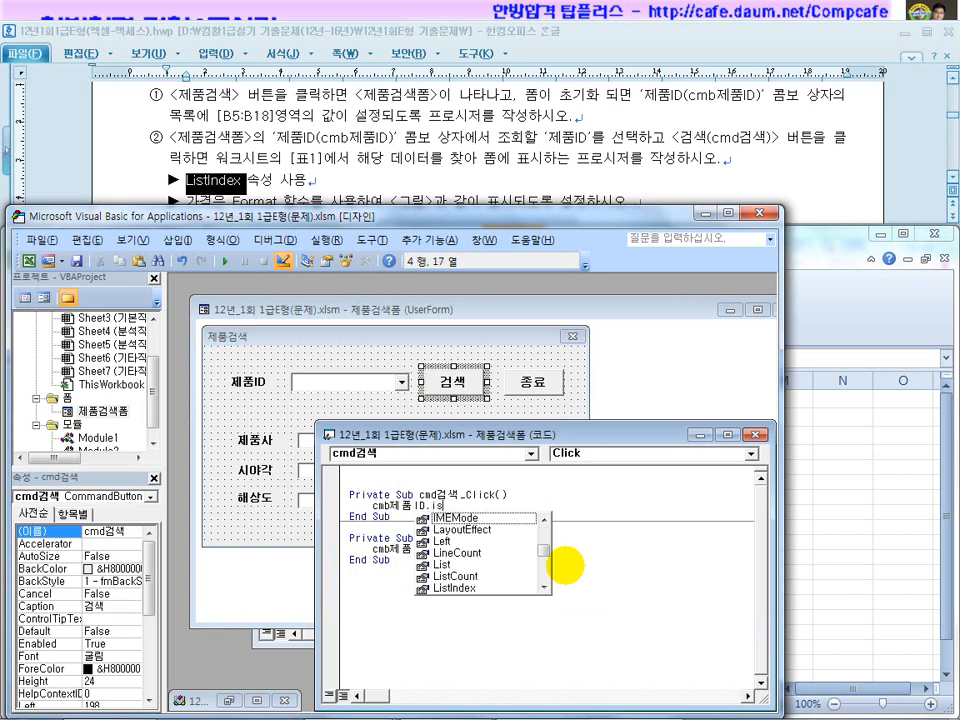
text(list)
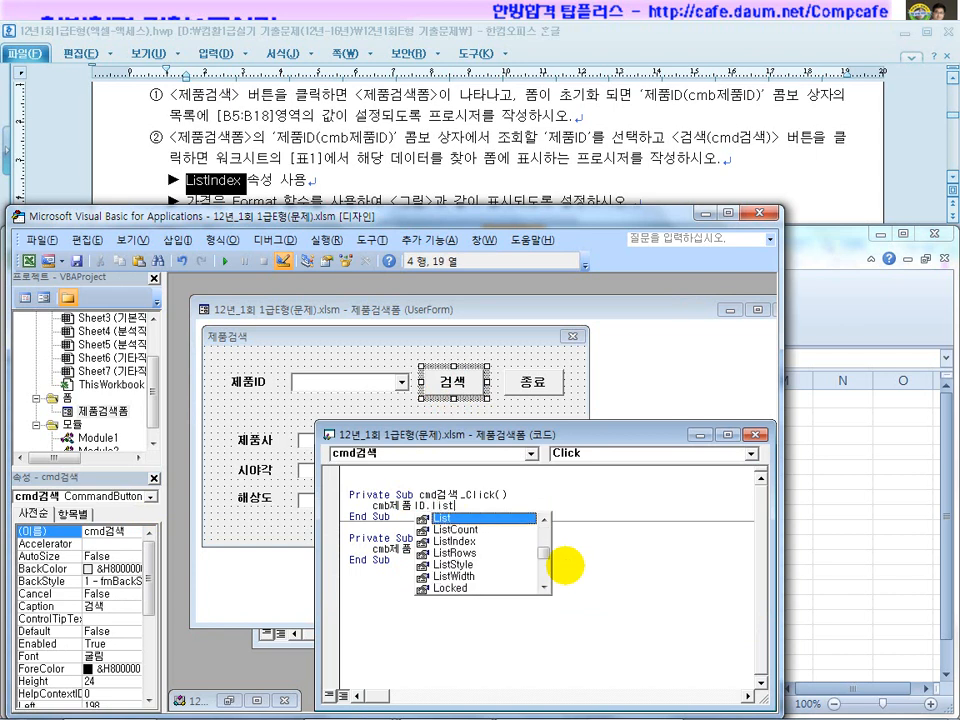
key(Down)
key(Down)
key(Tab)
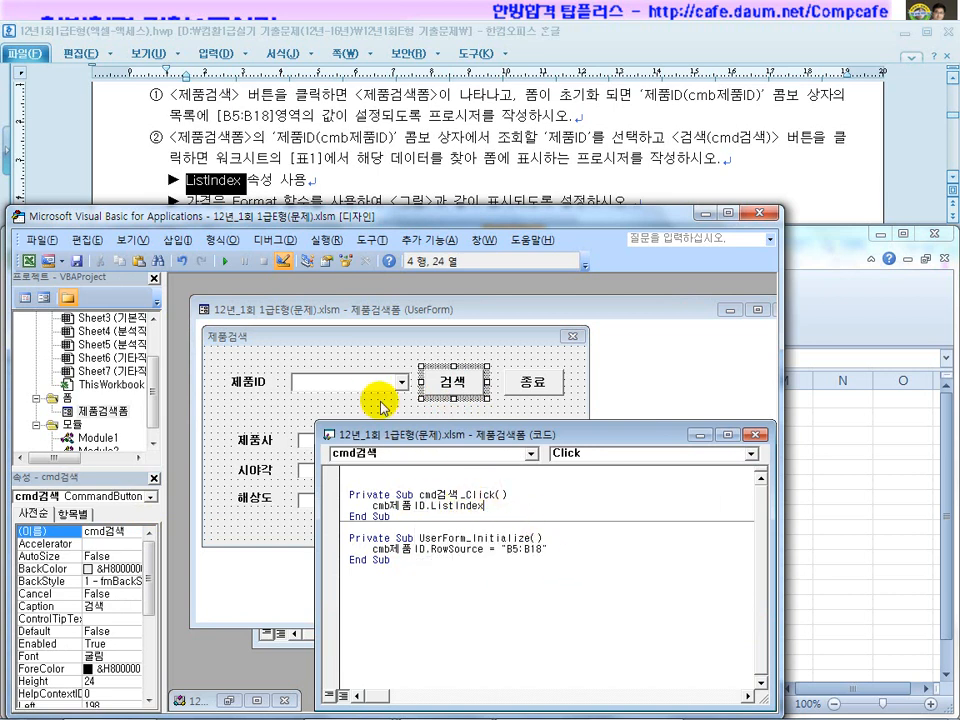
Examine the 제품ID header in B4 and the first product row at B5 on the 기타작업-2 worksheet
click(823, 516)
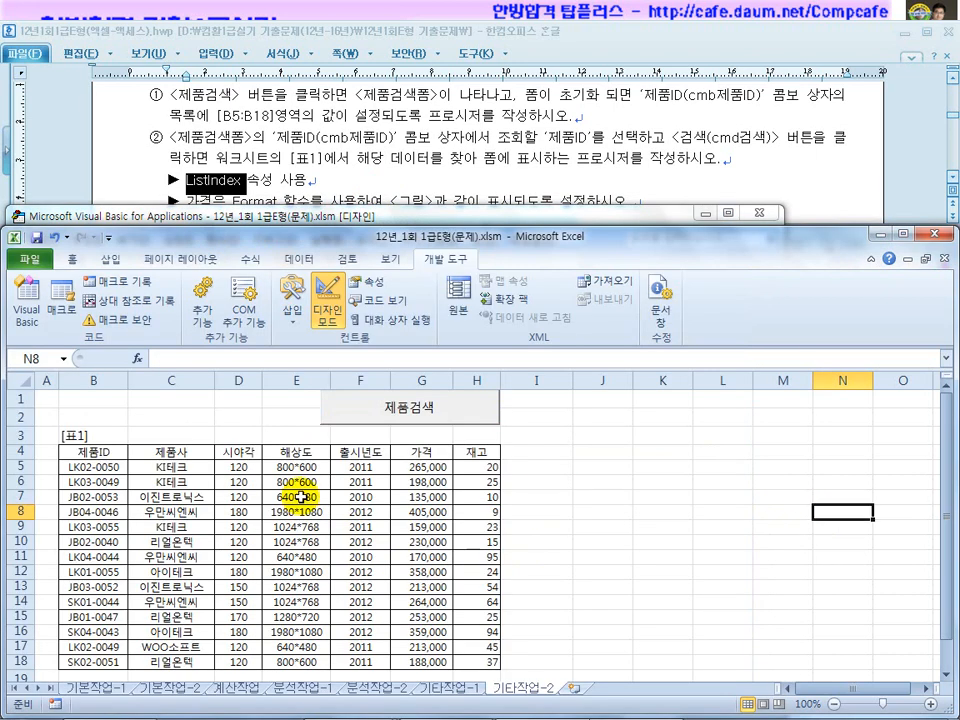
click(118, 469)
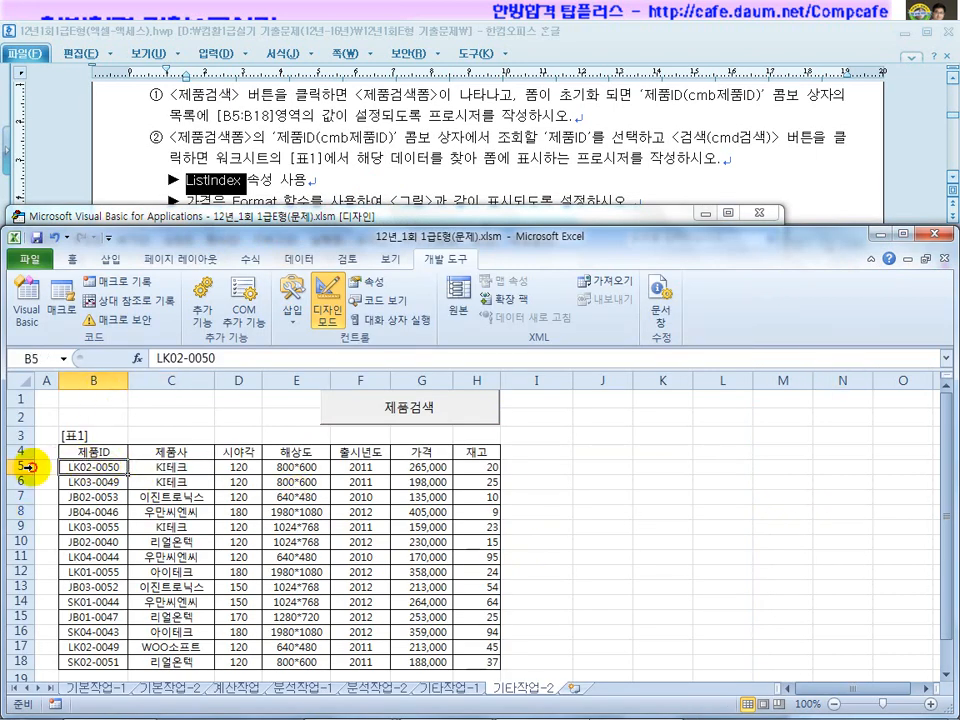
click(89, 452)
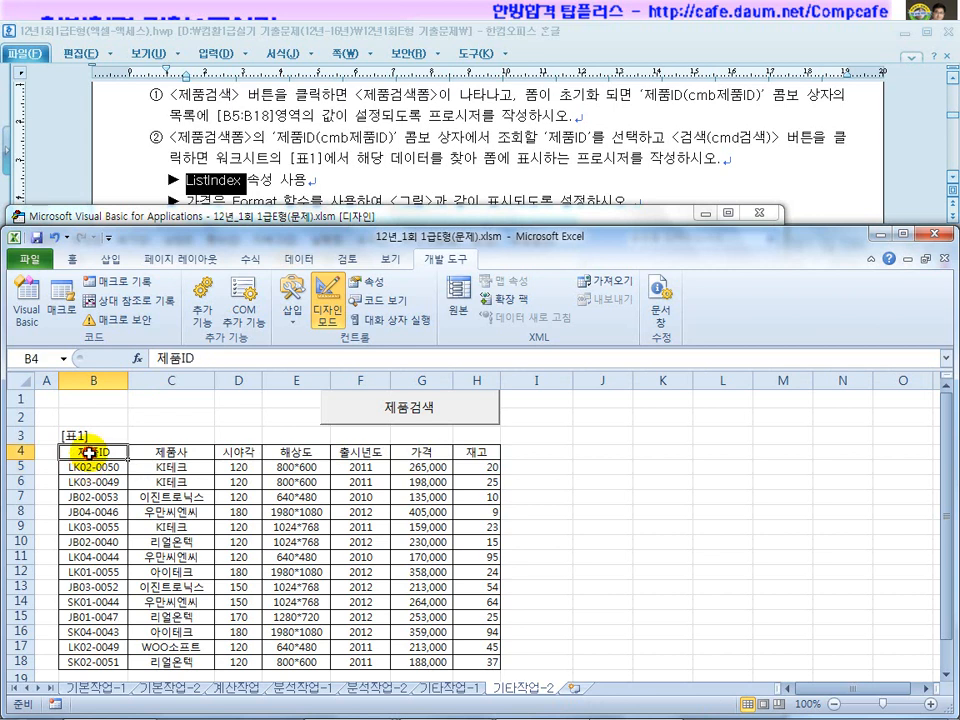
click(98, 464)
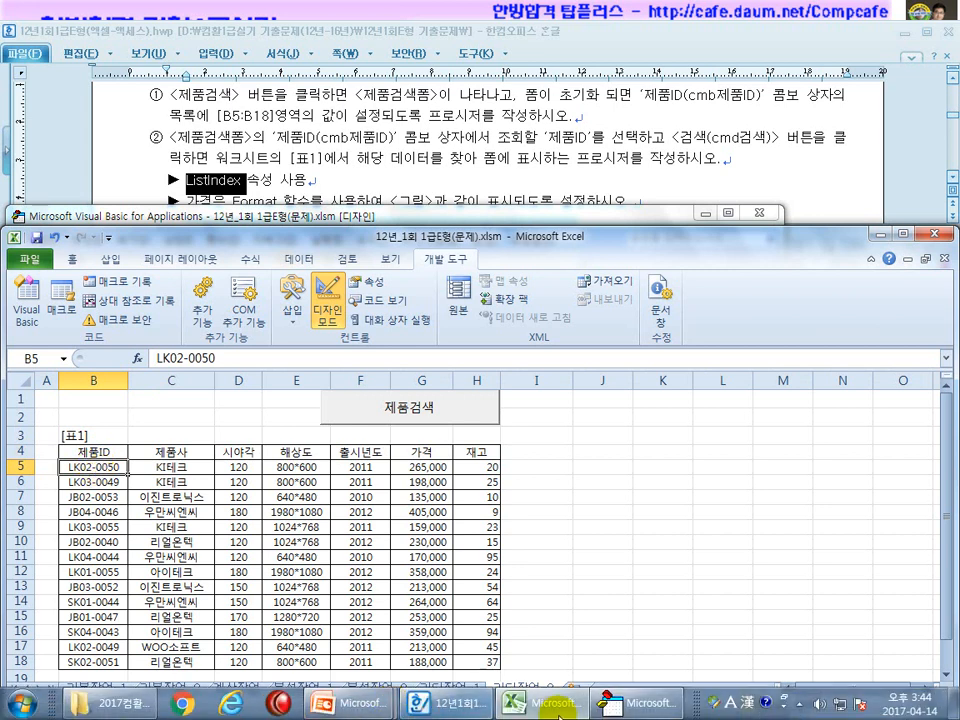
Back in the Visual Basic editor, complete the cmd검색_Click line as r = cmb제품ID.ListIndex + 5
click(660, 705)
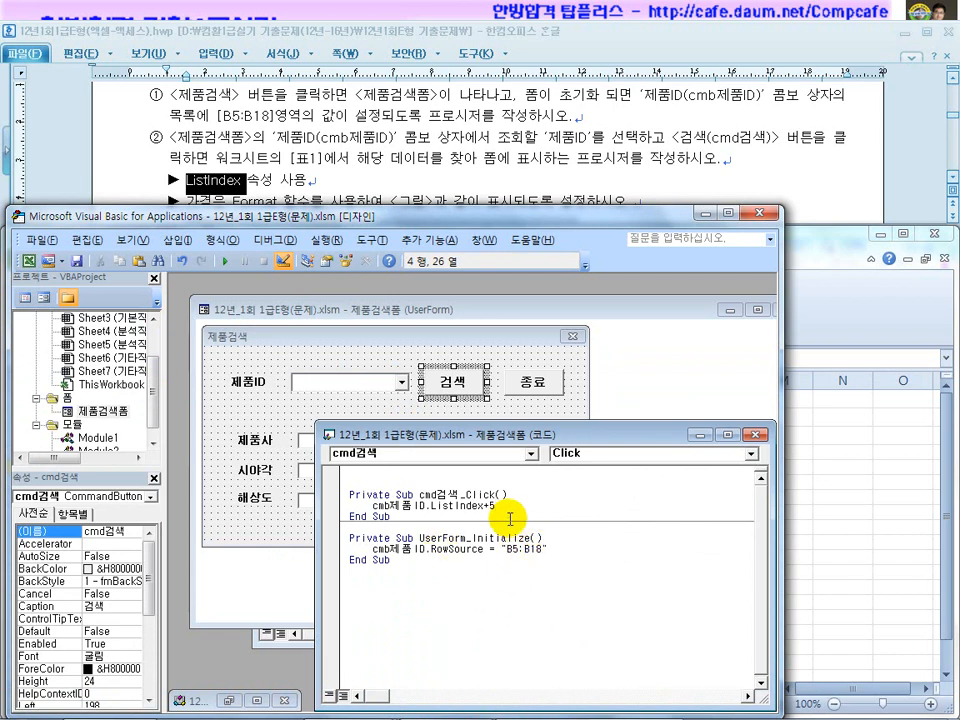
key(Return)
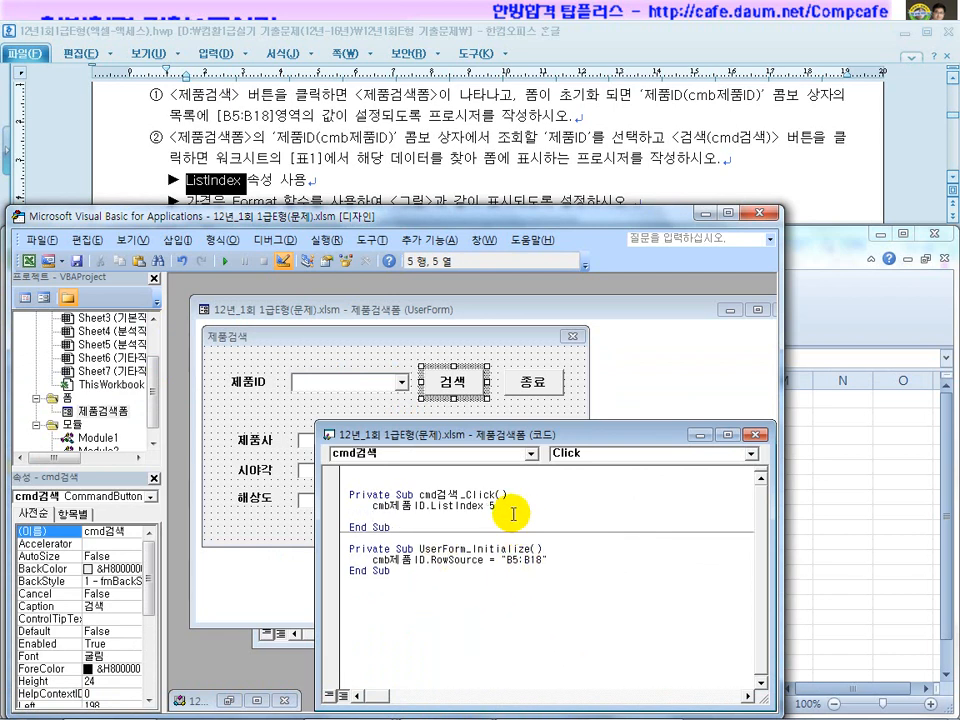
click(485, 507)
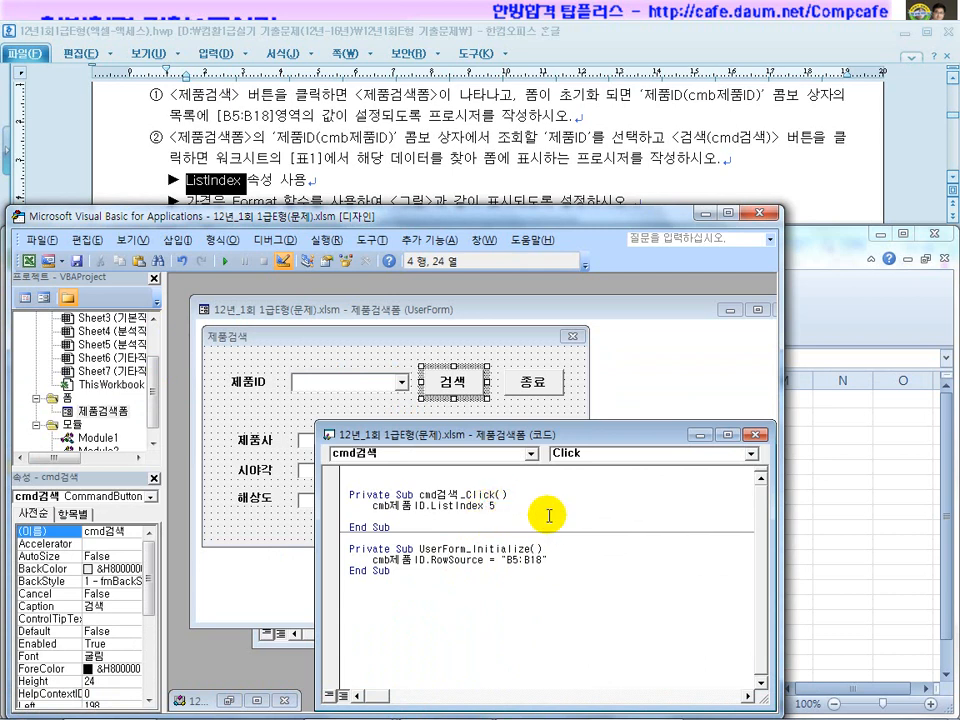
click(489, 507)
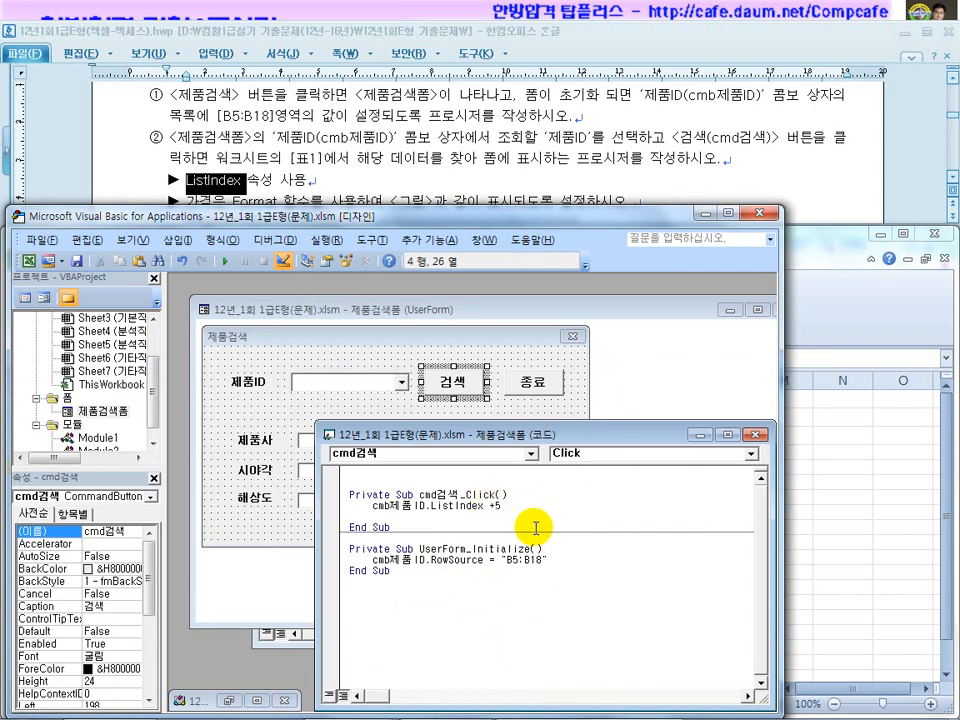
drag(484, 507, 421, 514)
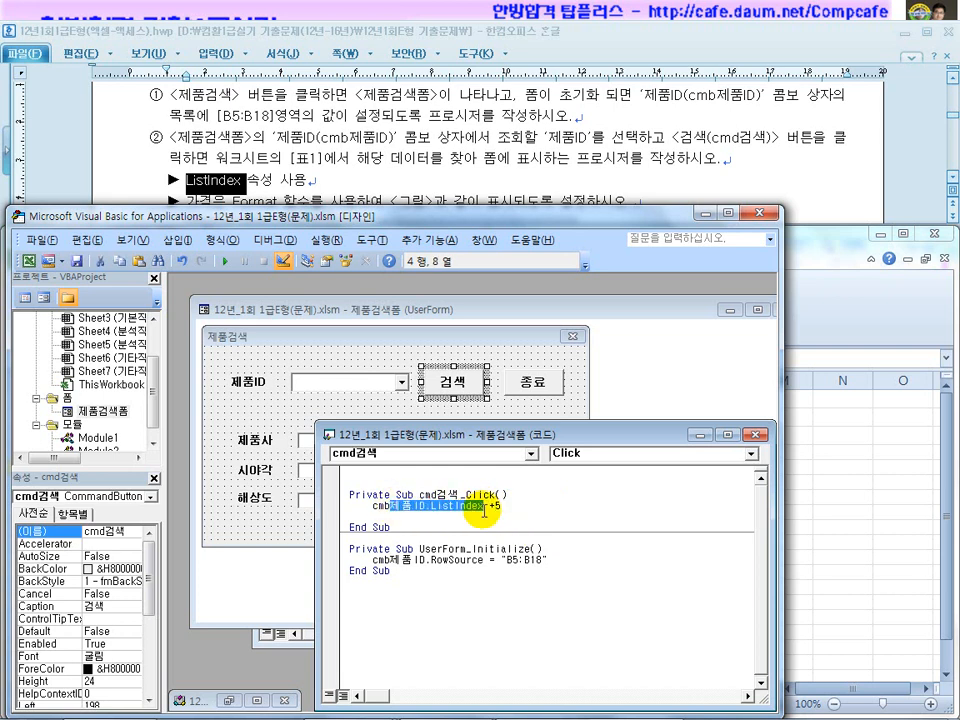
click(371, 507)
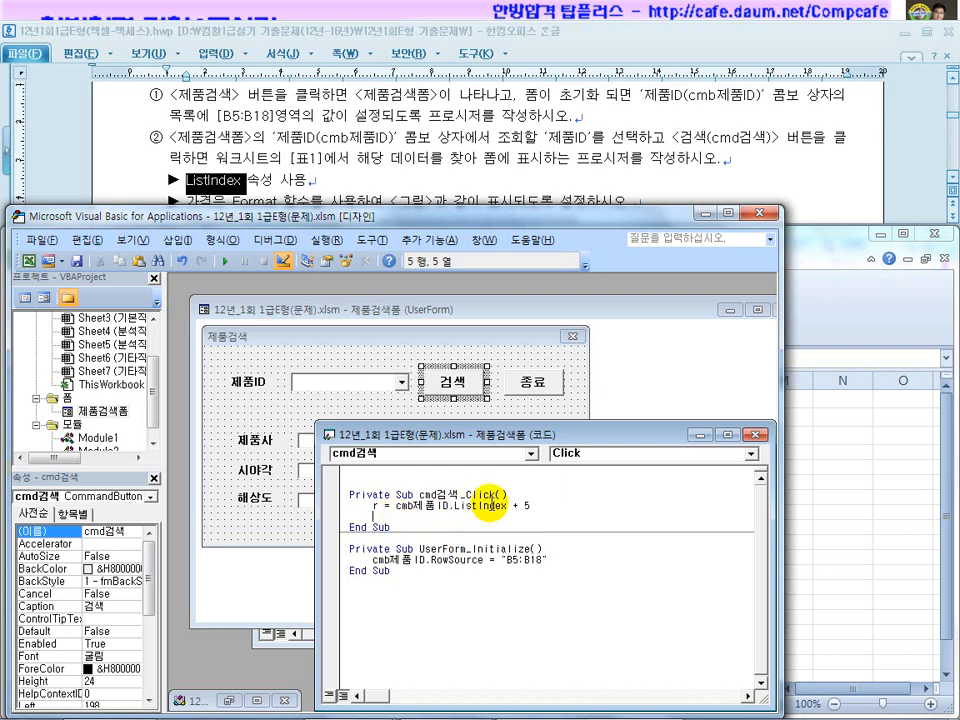
Turn design mode off, try JB04-0046 in the 제품ID list of the product search form, and close the form
drag(531, 507, 414, 503)
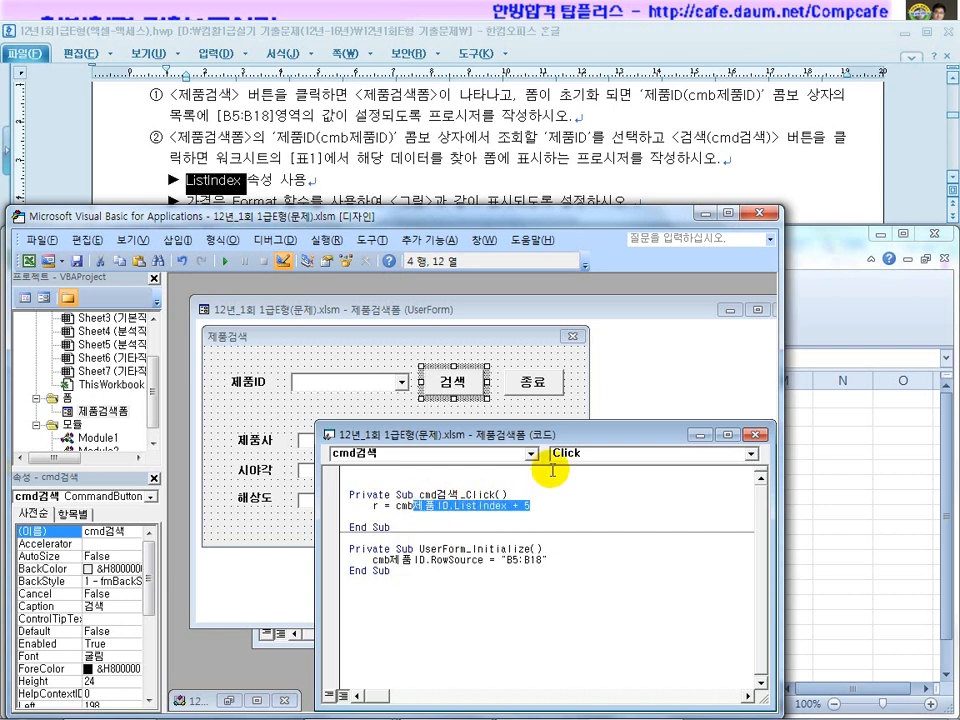
click(848, 488)
click(322, 300)
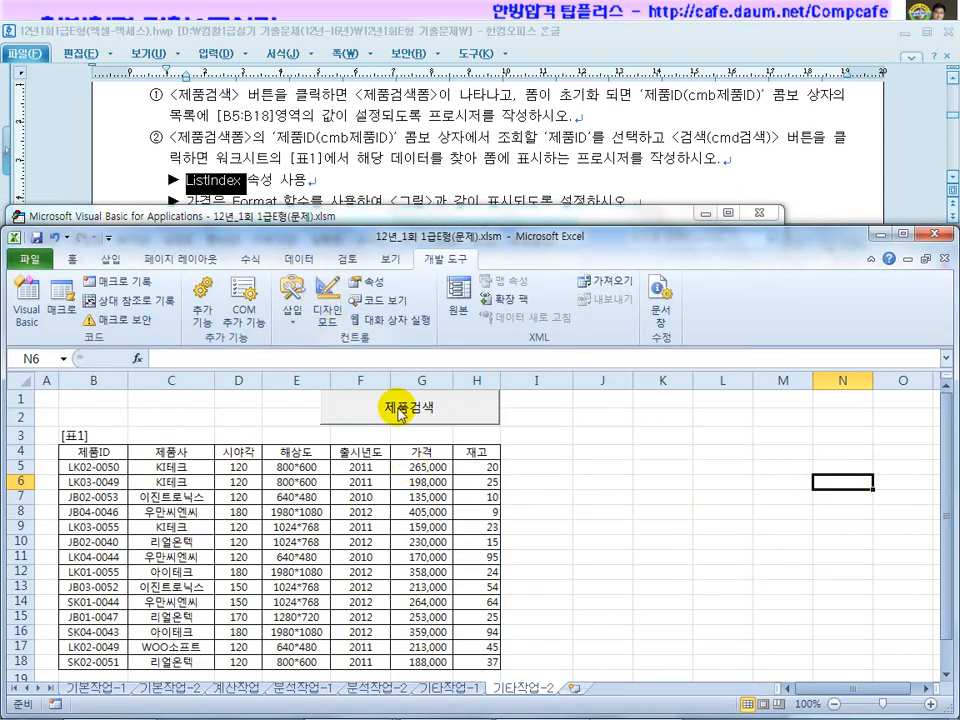
click(395, 408)
click(486, 417)
click(447, 472)
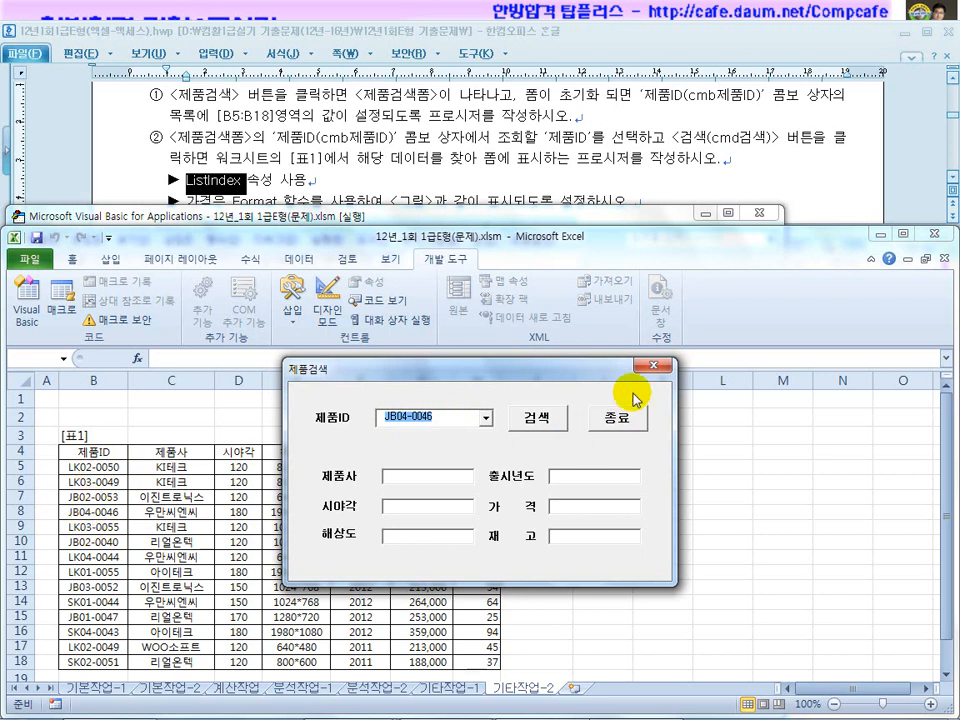
click(660, 372)
Turn design mode on, open the 제품검색 button's code, and return to the ListIndex line in the 제품검색폼 code
click(327, 300)
double_click(379, 407)
click(681, 574)
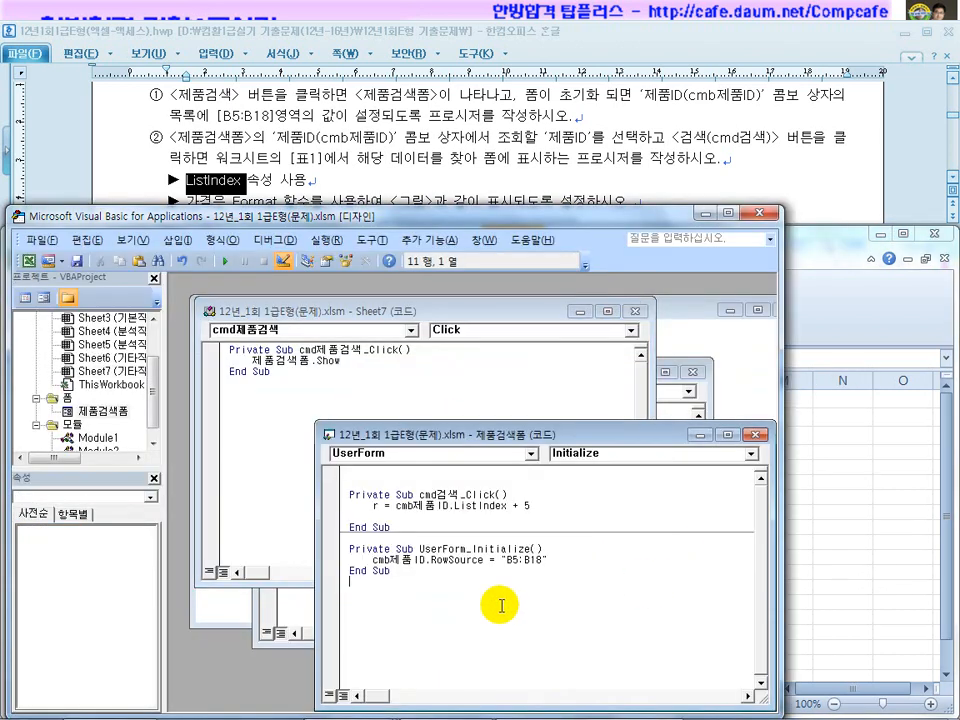
drag(347, 506, 553, 514)
click(553, 508)
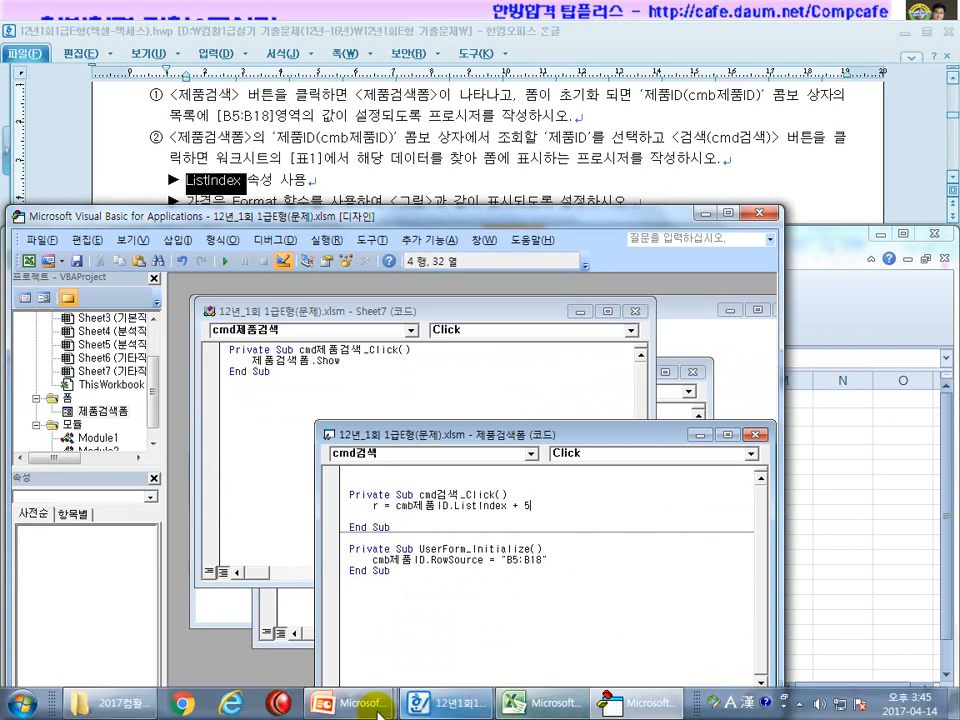
Switch to the PowerPoint slide show and find the 기타작업 - VBA 프로그래밍 slide with the cmd검색_Click solution
mouse_move(350, 703)
click(472, 626)
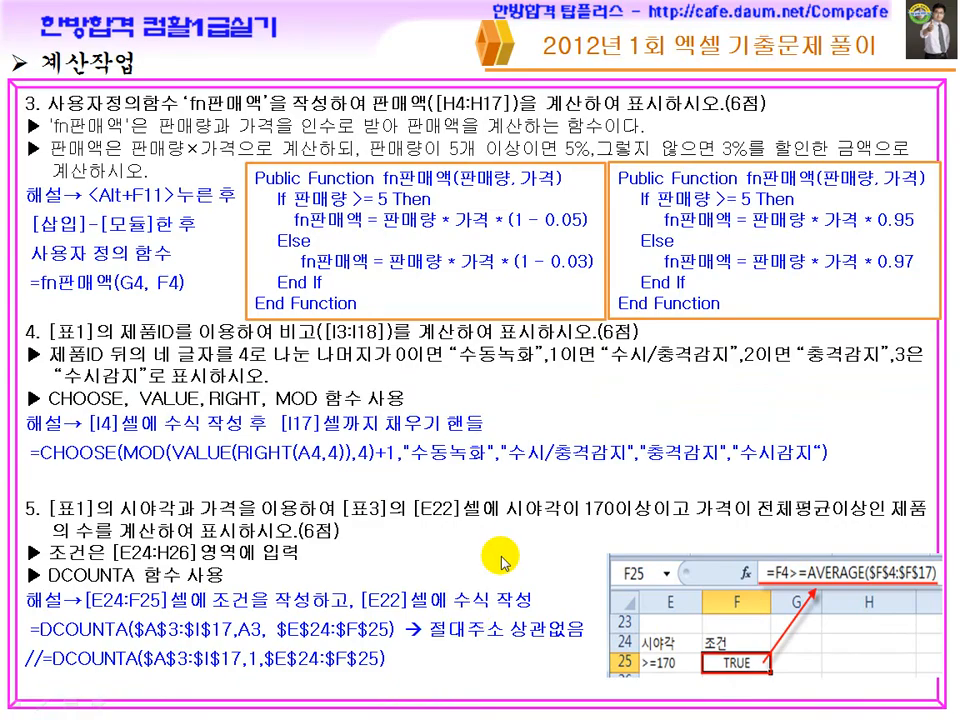
scroll(500, 560, down, 4)
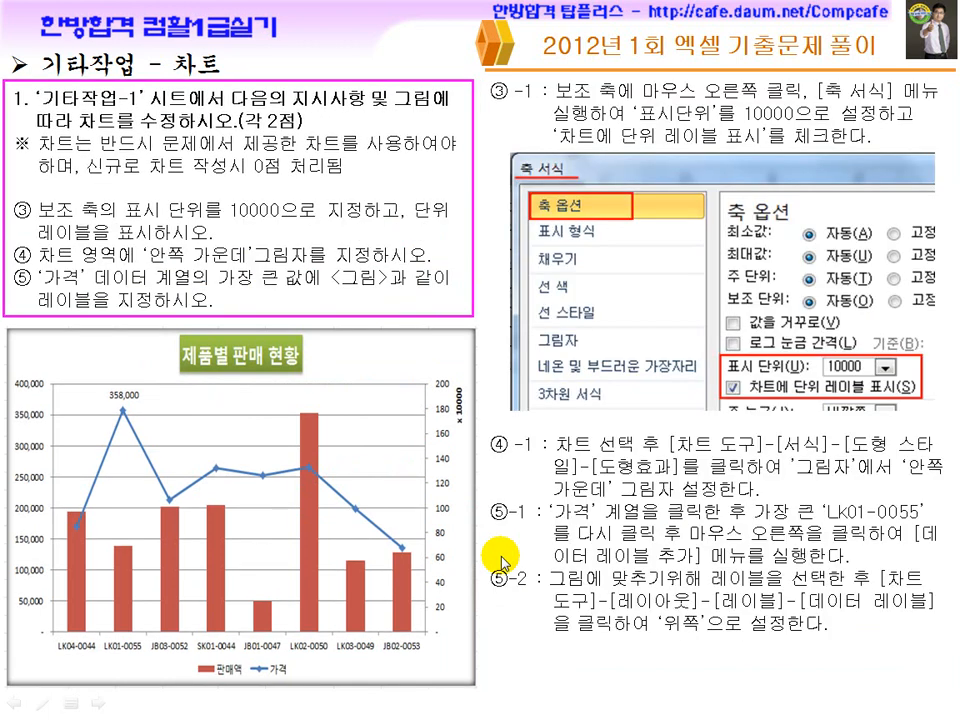
scroll(503, 560, down, 1)
scroll(501, 556, down, 1)
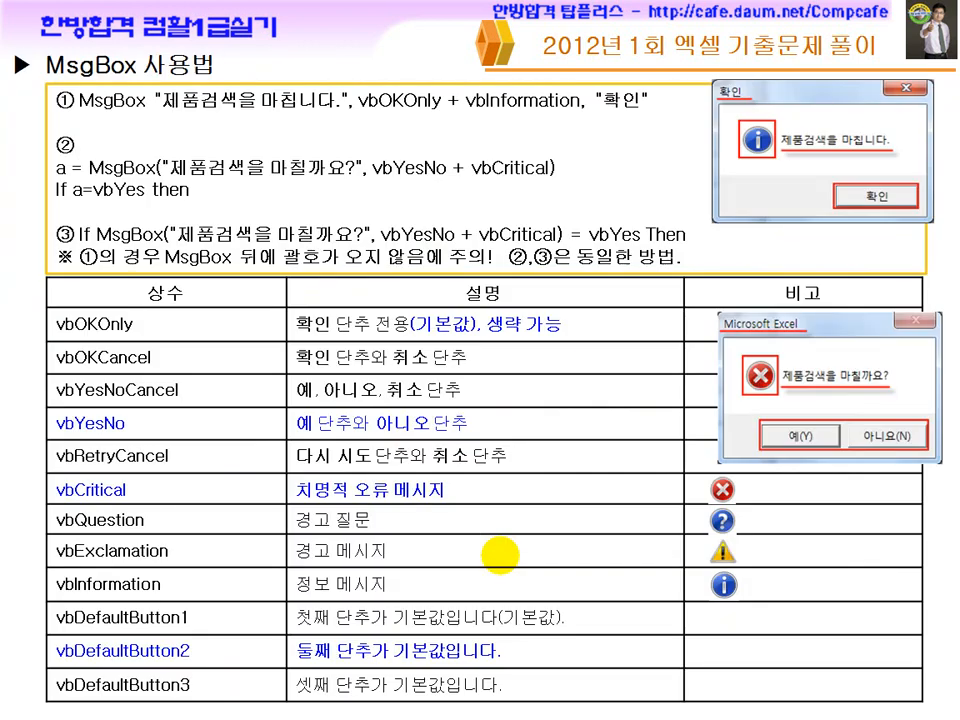
scroll(500, 556, up, 1)
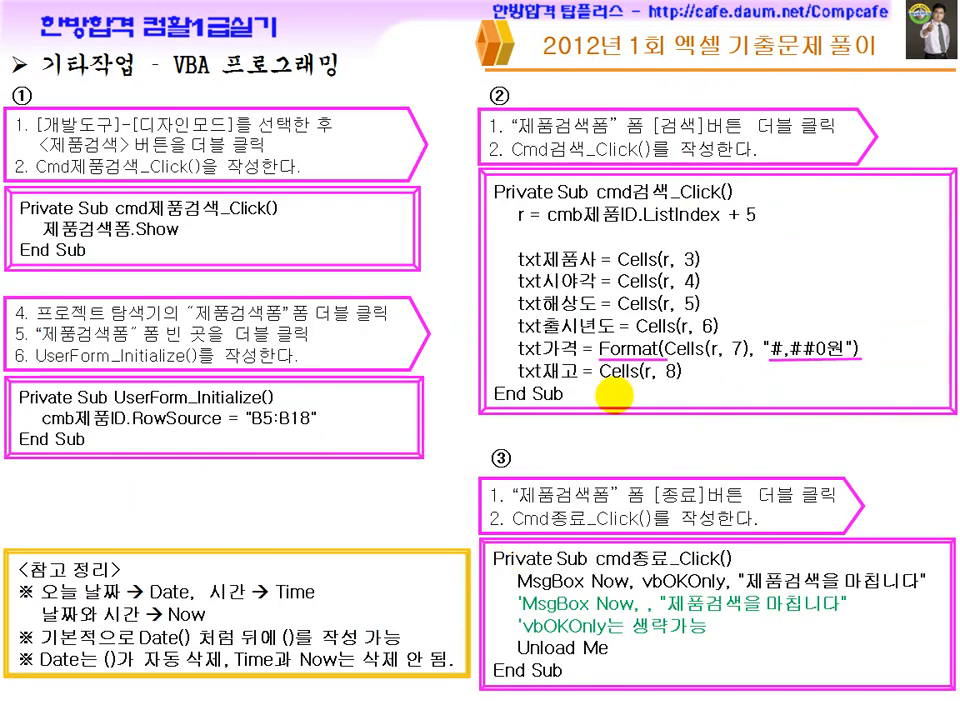